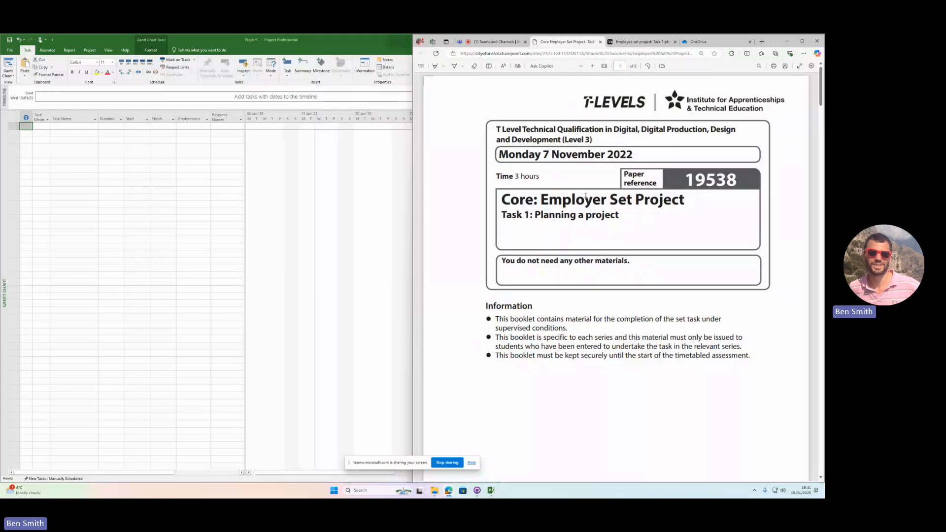
- Switch to OneDrive and open the TLevels > Employee Set Project > Core Employer Set Project - Autumn 22 folder
{"action": "left_click", "coordinate": [694, 42]}
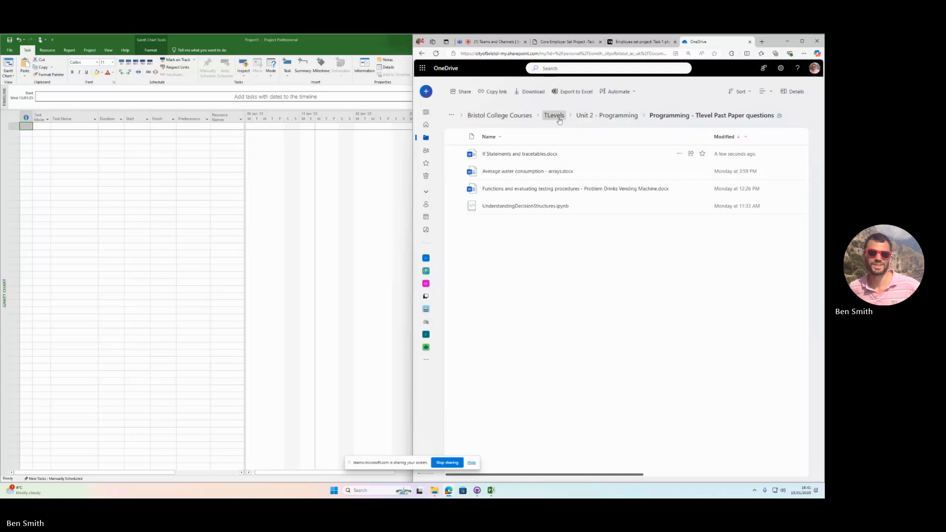
{"action": "left_click", "coordinate": [554, 115]}
{"action": "left_click", "coordinate": [502, 156]}
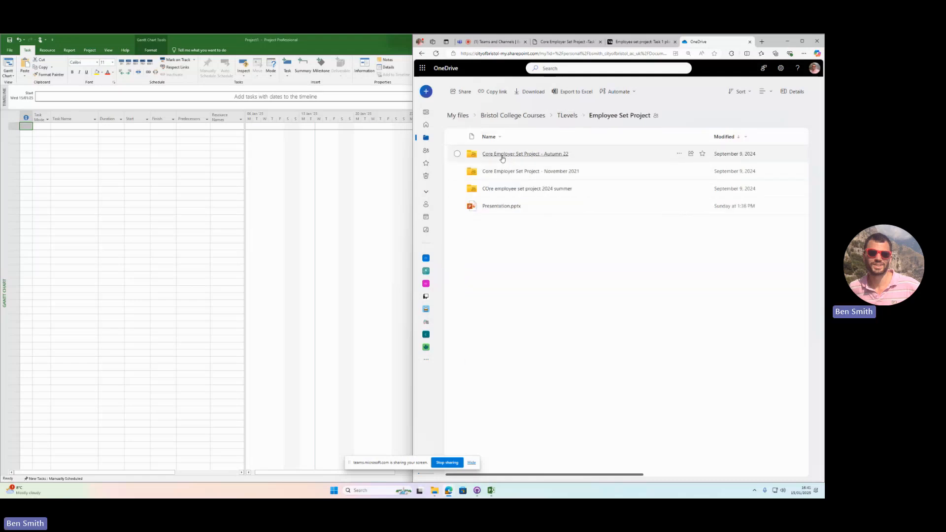
{"action": "left_click", "coordinate": [502, 157]}
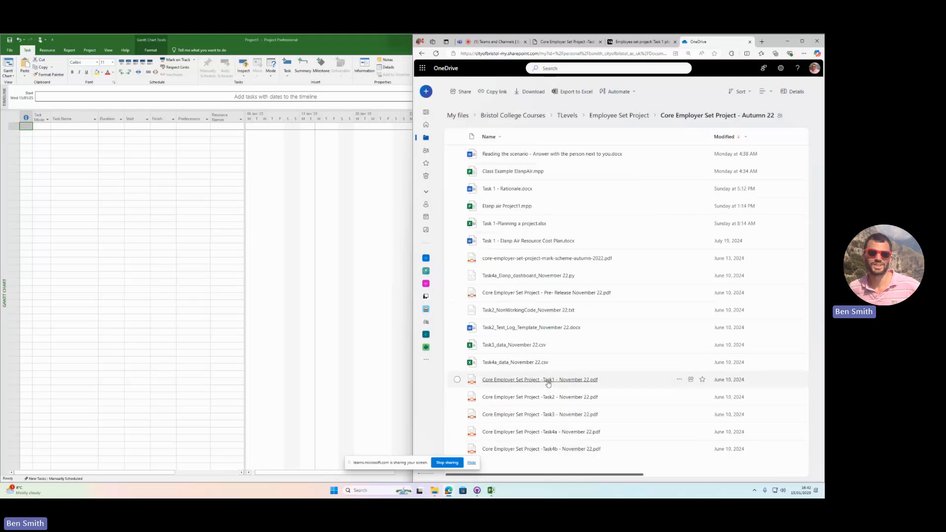
- Return to the Task 1 exam paper and review the Set Task Brief's activity and outcomes for submission
{"action": "left_click", "coordinate": [566, 42]}
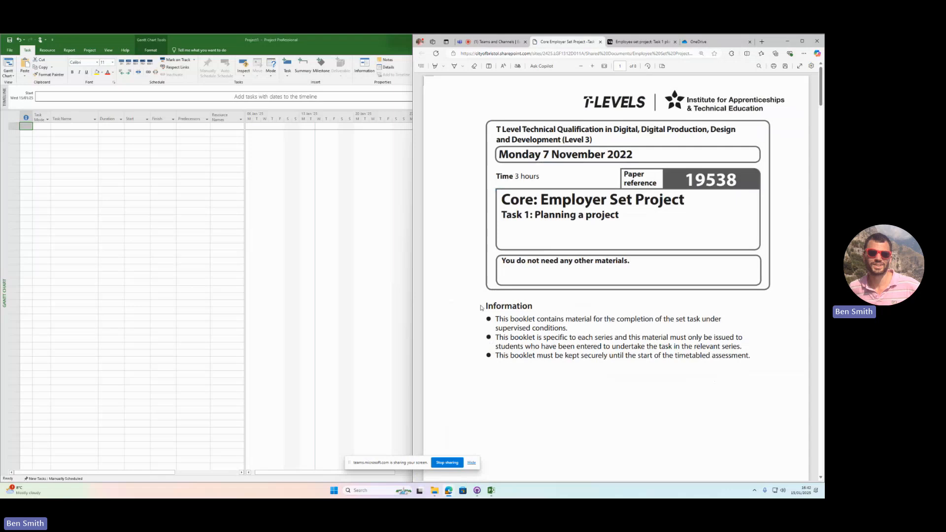
{"action": "left_click", "coordinate": [471, 462]}
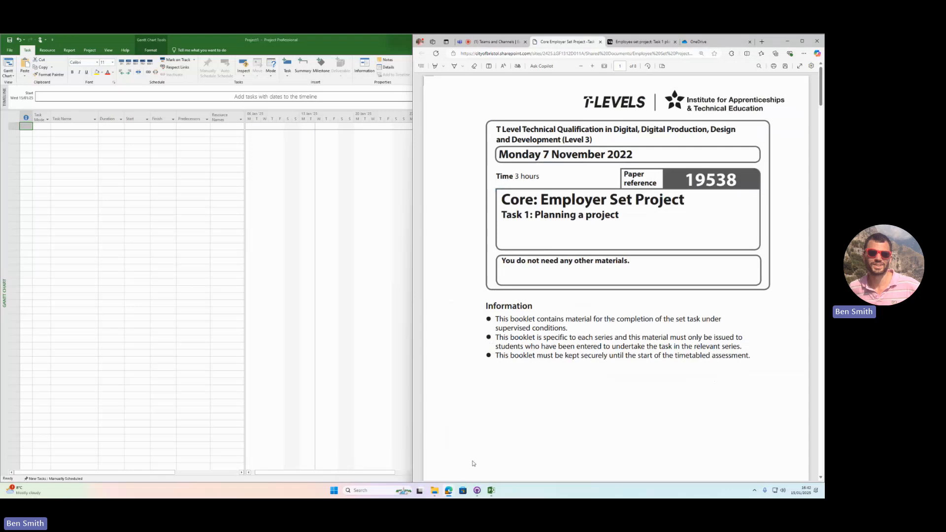
{"action": "scroll", "coordinate": [579, 305], "scroll_direction": "down", "scroll_amount": 3}
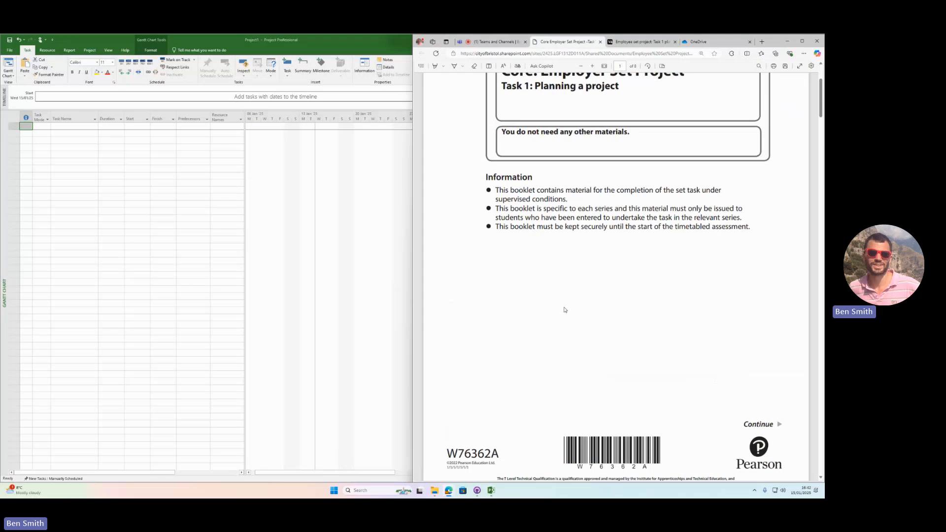
{"action": "scroll", "coordinate": [566, 316], "scroll_direction": "down", "scroll_amount": 15}
{"action": "scroll", "coordinate": [566, 330], "scroll_direction": "down", "scroll_amount": 3}
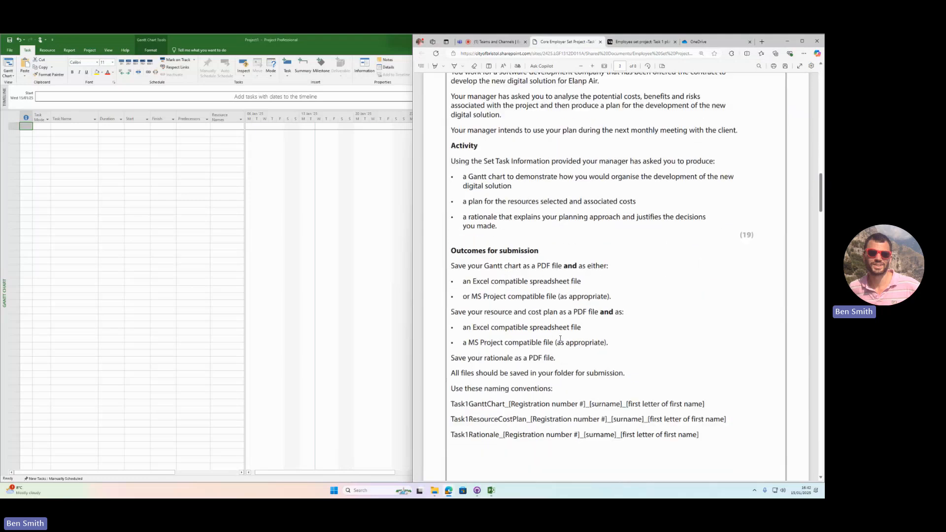
{"action": "scroll", "coordinate": [557, 346], "scroll_direction": "down", "scroll_amount": 7}
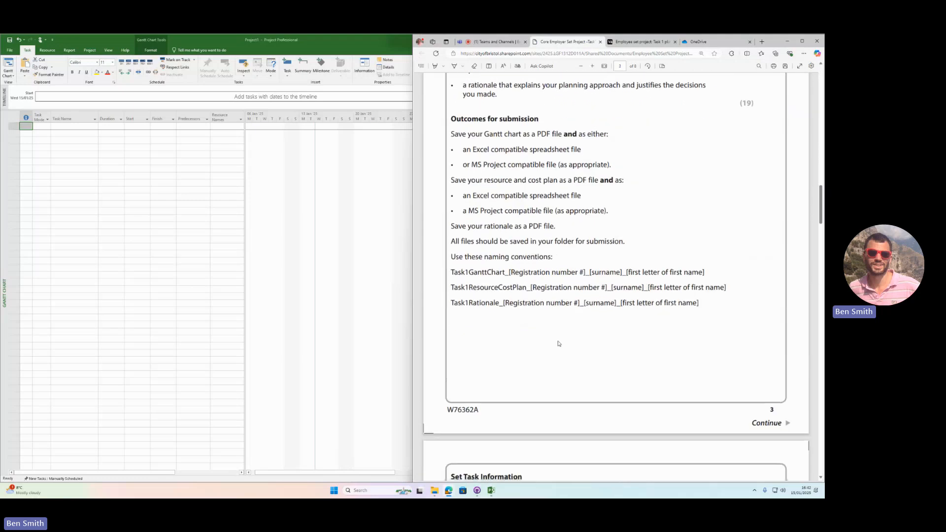
- Review the submission naming conventions in the Task 1 paper, highlighting the Task1GanttChart and Task1ResourceCostPlan file names
{"action": "left_click", "coordinate": [179, 211]}
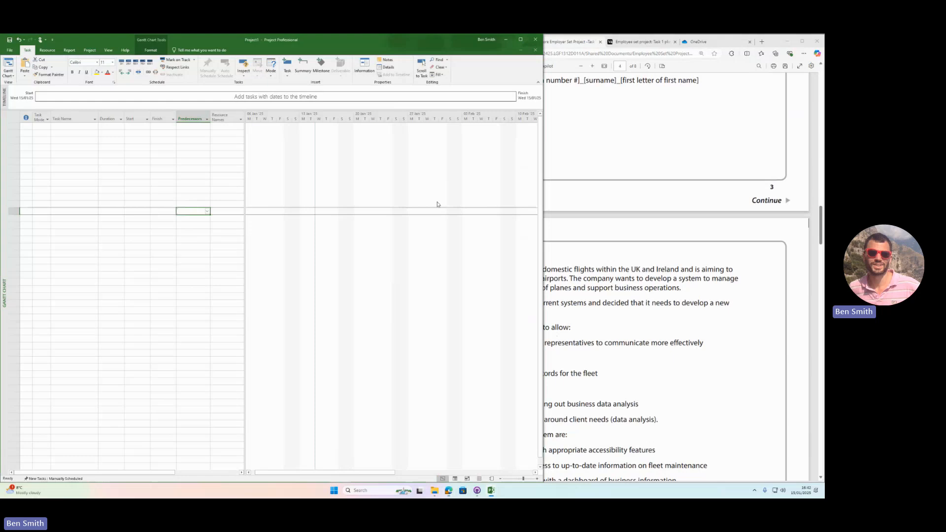
{"action": "left_click", "coordinate": [648, 269]}
{"action": "scroll", "coordinate": [651, 274], "scroll_direction": "down", "scroll_amount": 4}
{"action": "scroll", "coordinate": [646, 272], "scroll_direction": "up", "scroll_amount": 11}
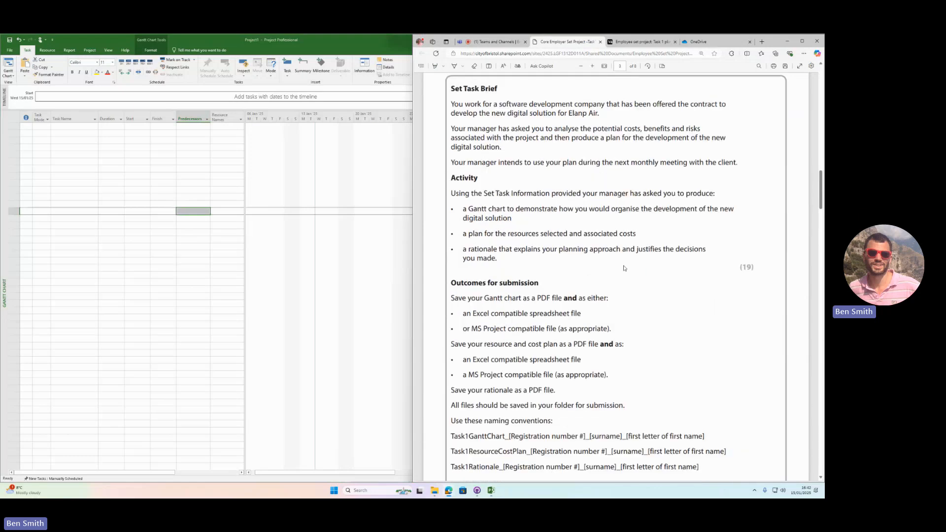
{"action": "scroll", "coordinate": [624, 268], "scroll_direction": "down", "scroll_amount": 3}
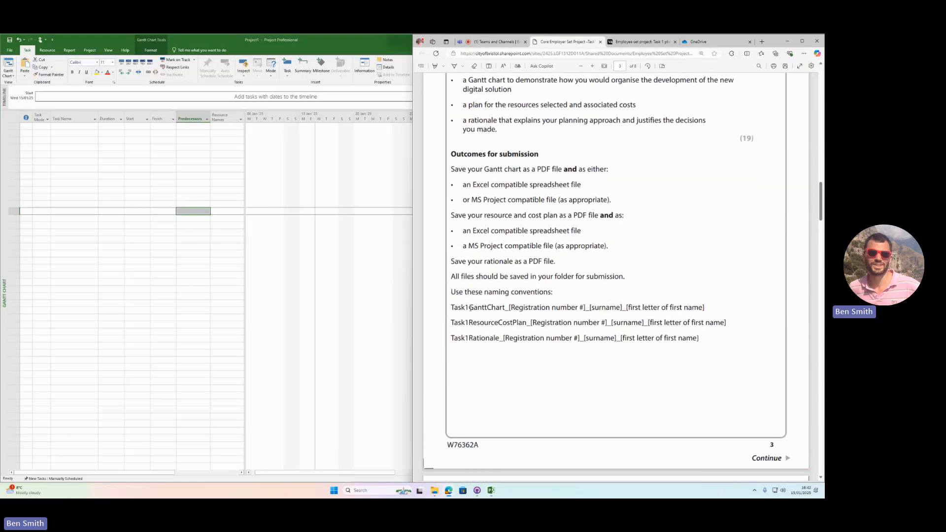
{"action": "left_click_drag", "start_coordinate": [451, 307], "coordinate": [503, 307]}
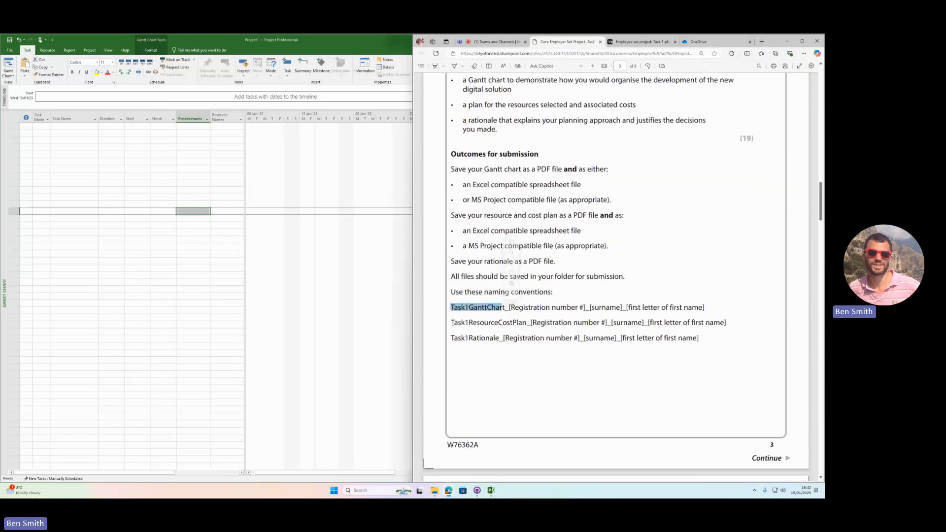
{"action": "left_click_drag", "start_coordinate": [451, 322], "coordinate": [525, 323]}
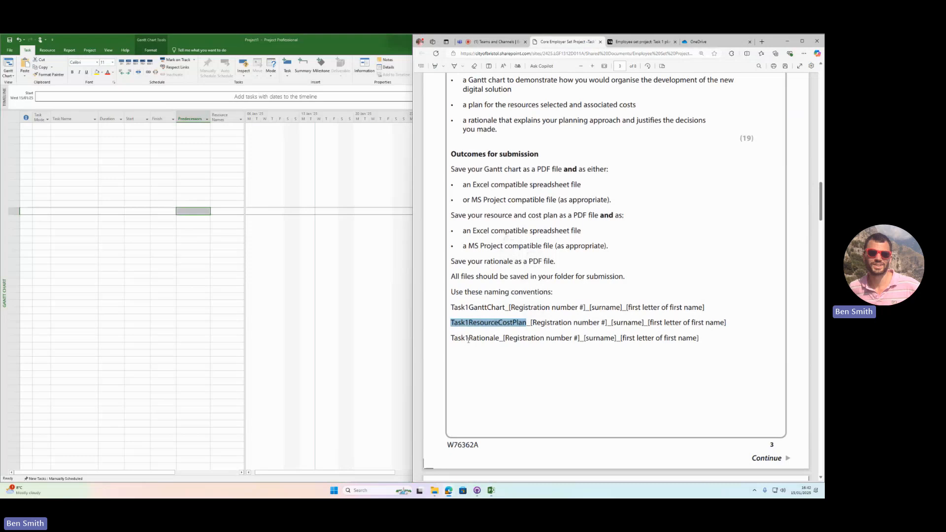
{"action": "left_click_drag", "start_coordinate": [453, 338], "coordinate": [450, 308]}
{"action": "left_click", "coordinate": [656, 308]}
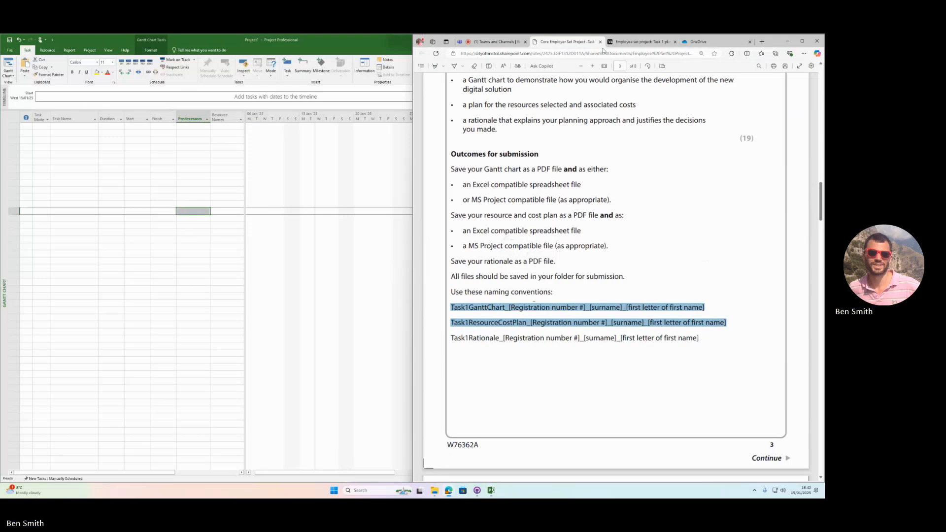
- Open core-employer-set-project-mark-scheme-autumn-2022.pdf from OneDrive and go to the Task 1 - Planning a project guidance
{"action": "left_click", "coordinate": [704, 41]}
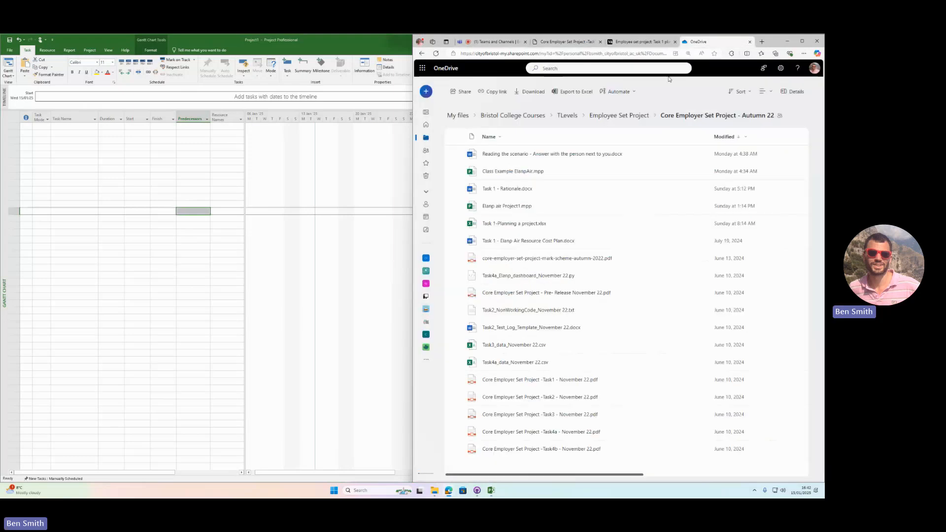
{"action": "left_click", "coordinate": [517, 259]}
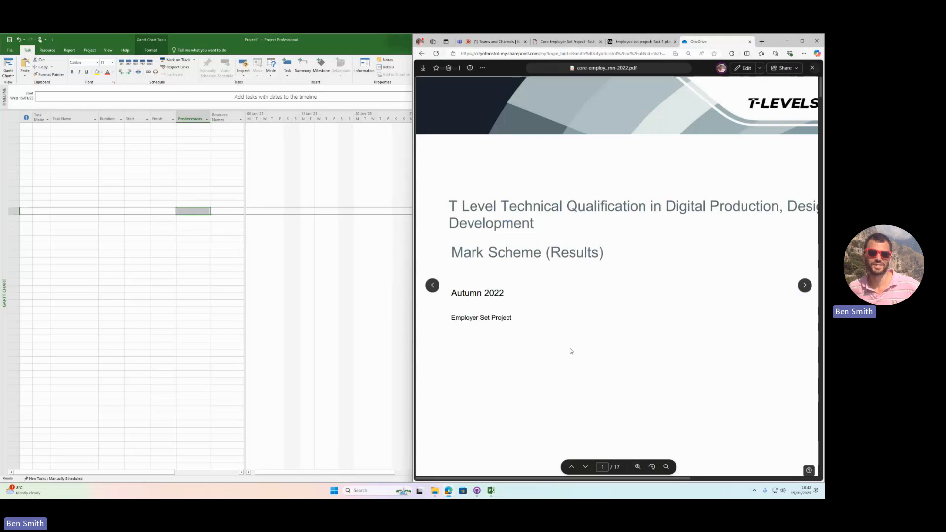
{"action": "scroll", "coordinate": [623, 303], "scroll_direction": "down", "scroll_amount": 3}
{"action": "scroll", "coordinate": [625, 306], "scroll_direction": "down", "scroll_amount": 15}
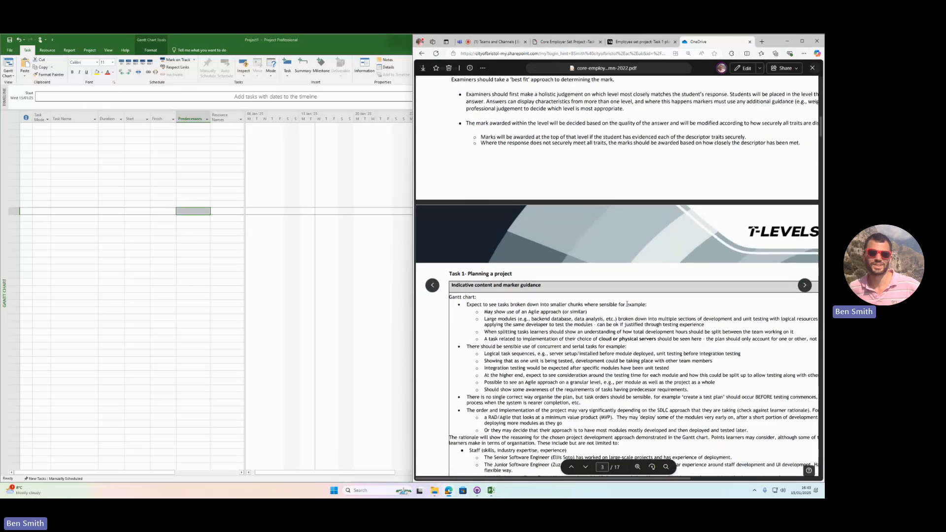
{"action": "scroll", "coordinate": [532, 207], "scroll_direction": "up", "scroll_amount": 8}
{"action": "scroll", "coordinate": [511, 247], "scroll_direction": "down", "scroll_amount": 8}
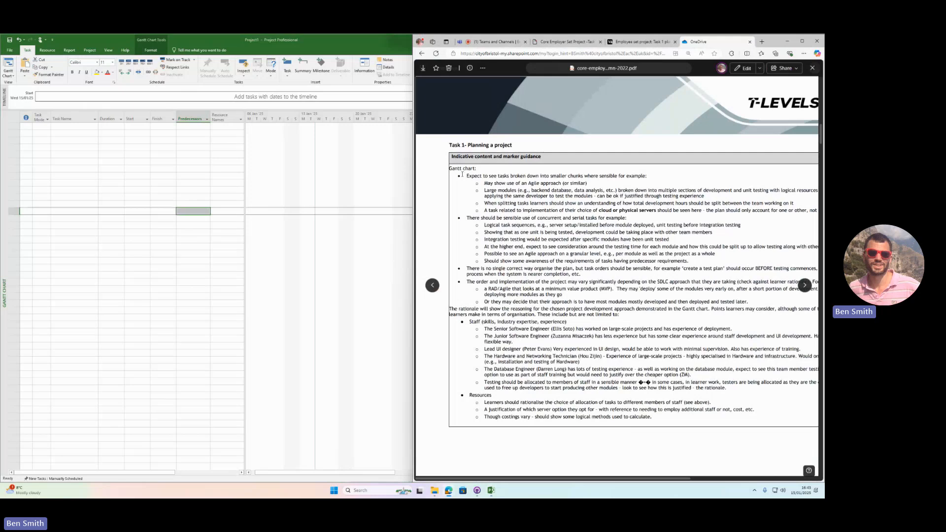
- Examine the mark scheme's Task 1 guidance on the Gantt chart, staff, resources, timescales, costs and risks
{"action": "scroll", "coordinate": [519, 261], "scroll_direction": "down", "scroll_amount": 6}
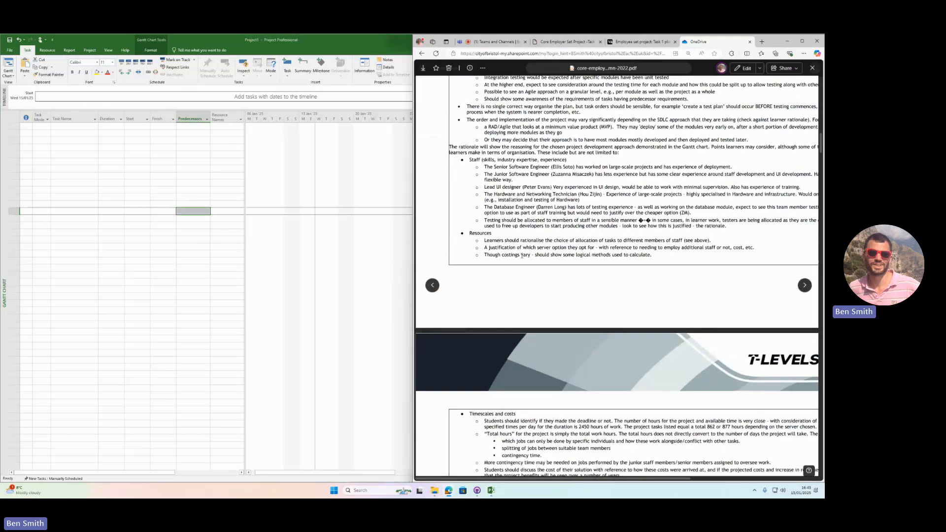
{"action": "scroll", "coordinate": [493, 232], "scroll_direction": "up", "scroll_amount": 6}
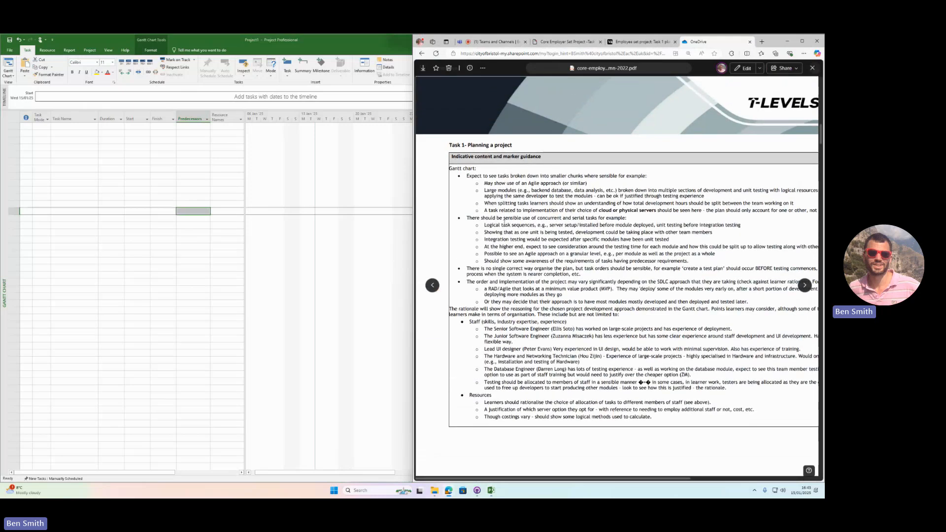
{"action": "scroll", "coordinate": [545, 280], "scroll_direction": "up", "scroll_amount": 3}
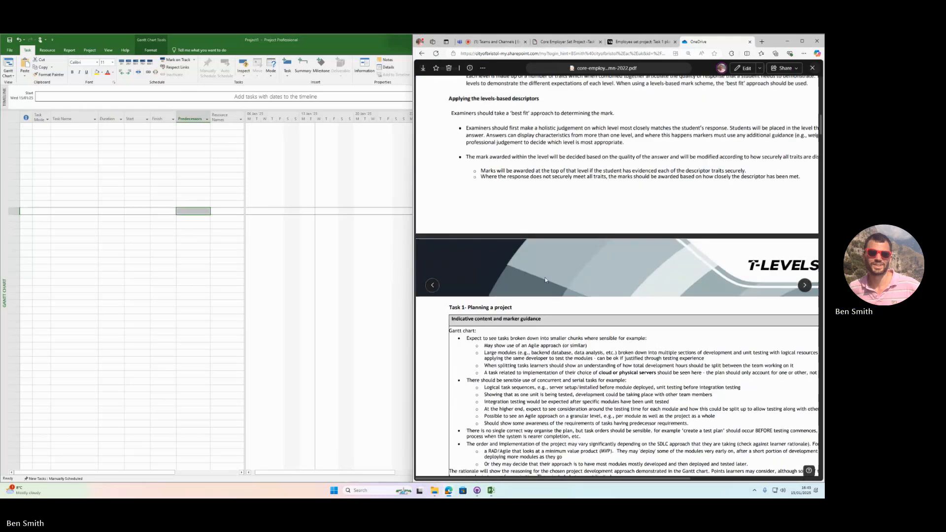
{"action": "scroll", "coordinate": [545, 280], "scroll_direction": "down", "scroll_amount": 2}
{"action": "left_click_drag", "start_coordinate": [459, 238], "coordinate": [702, 362]}
{"action": "left_click", "coordinate": [531, 268]}
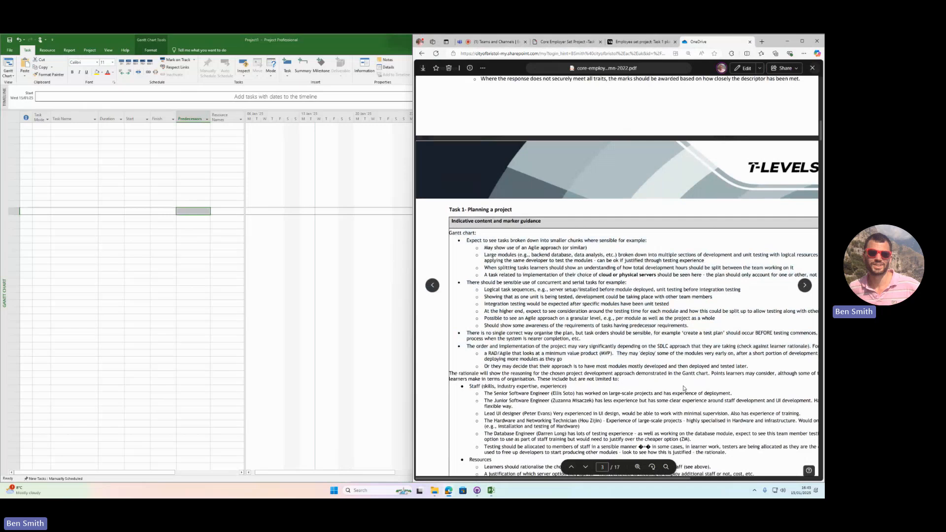
{"action": "scroll", "coordinate": [682, 429], "scroll_direction": "down", "scroll_amount": 1}
{"action": "left_click_drag", "start_coordinate": [721, 482], "coordinate": [738, 494]}
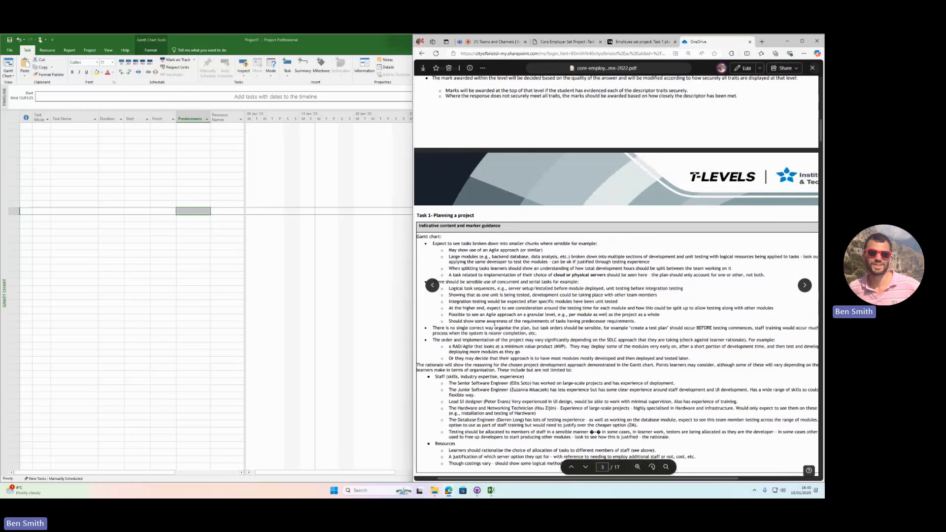
{"action": "scroll", "coordinate": [488, 335], "scroll_direction": "up", "scroll_amount": 2}
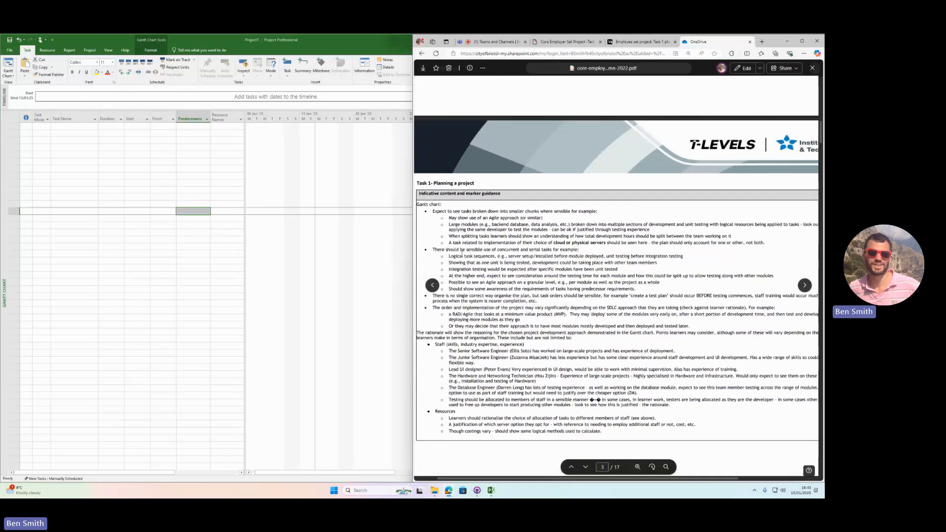
{"action": "scroll", "coordinate": [473, 318], "scroll_direction": "up", "scroll_amount": 2}
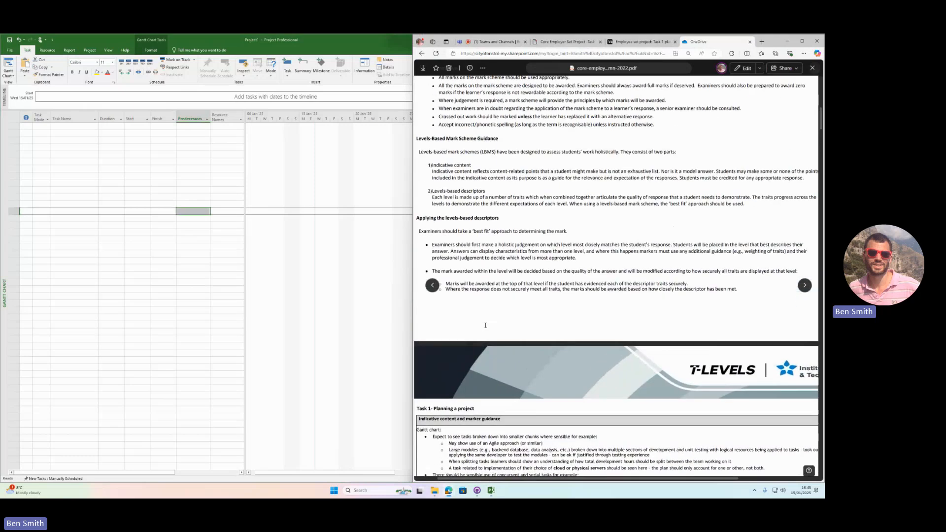
{"action": "scroll", "coordinate": [487, 325], "scroll_direction": "down", "scroll_amount": 7}
{"action": "scroll", "coordinate": [488, 327], "scroll_direction": "down", "scroll_amount": 4}
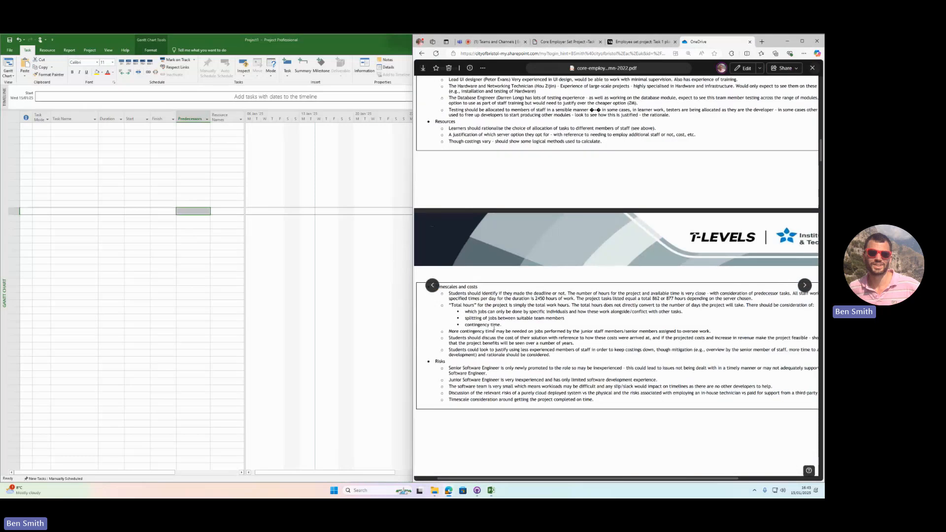
{"action": "scroll", "coordinate": [490, 261], "scroll_direction": "up", "scroll_amount": 2}
{"action": "scroll", "coordinate": [513, 252], "scroll_direction": "up", "scroll_amount": 5}
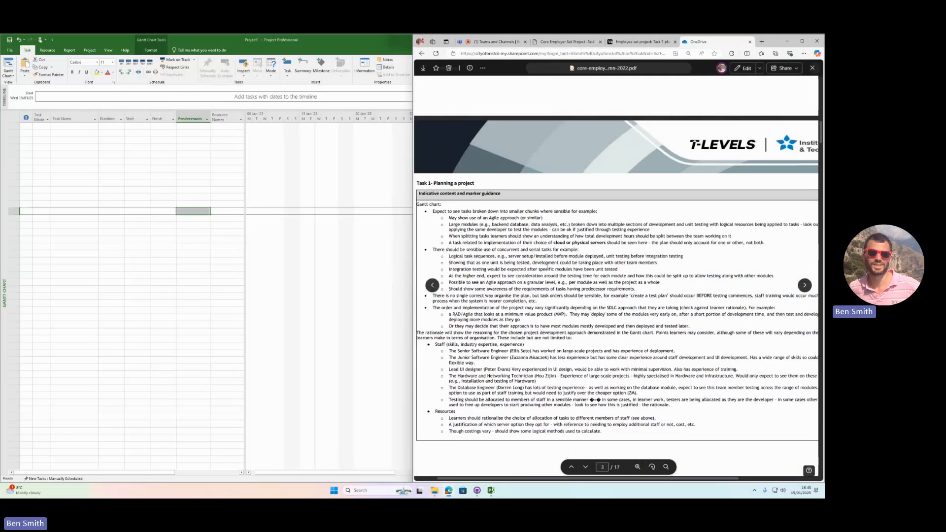
- Return to the Task 1 paper and read the Set Task Information, highlighting the opening paragraph about Elanp Air
{"action": "left_click", "coordinate": [575, 43]}
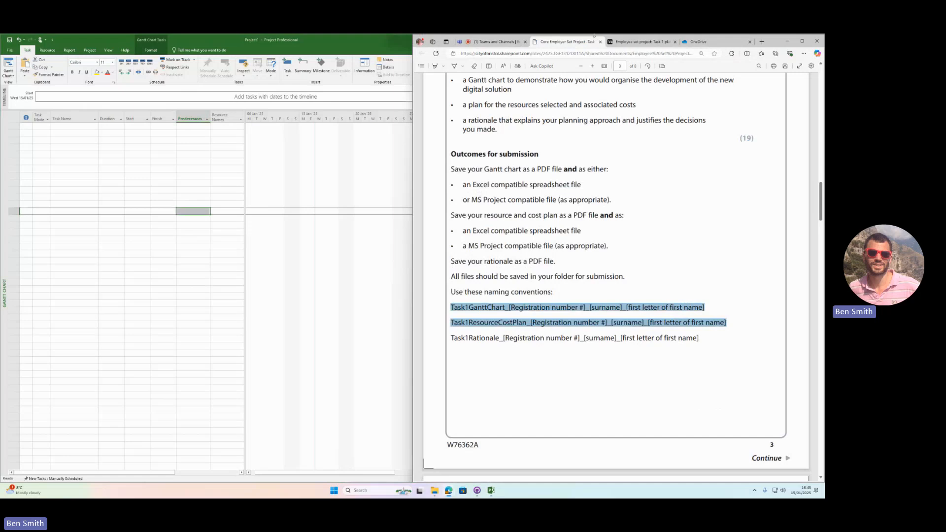
{"action": "scroll", "coordinate": [647, 271], "scroll_direction": "up", "scroll_amount": 8}
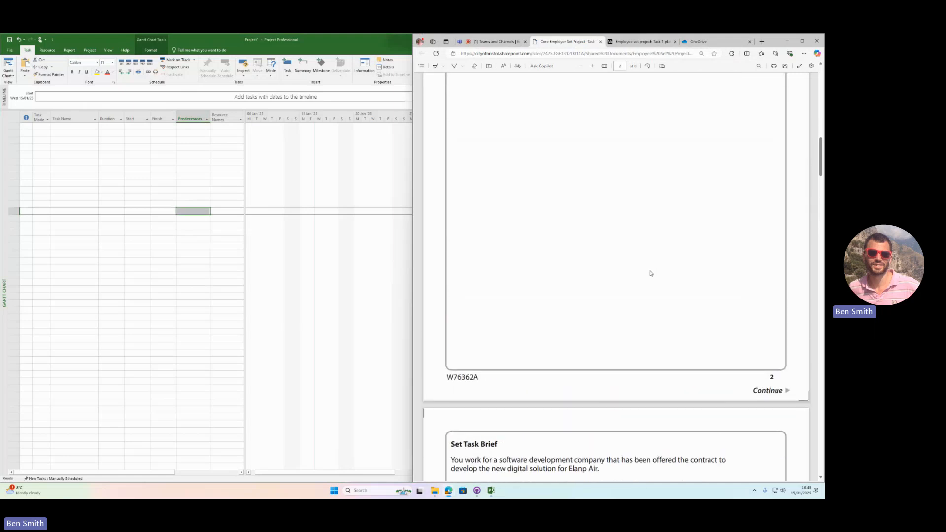
{"action": "scroll", "coordinate": [648, 279], "scroll_direction": "down", "scroll_amount": 12}
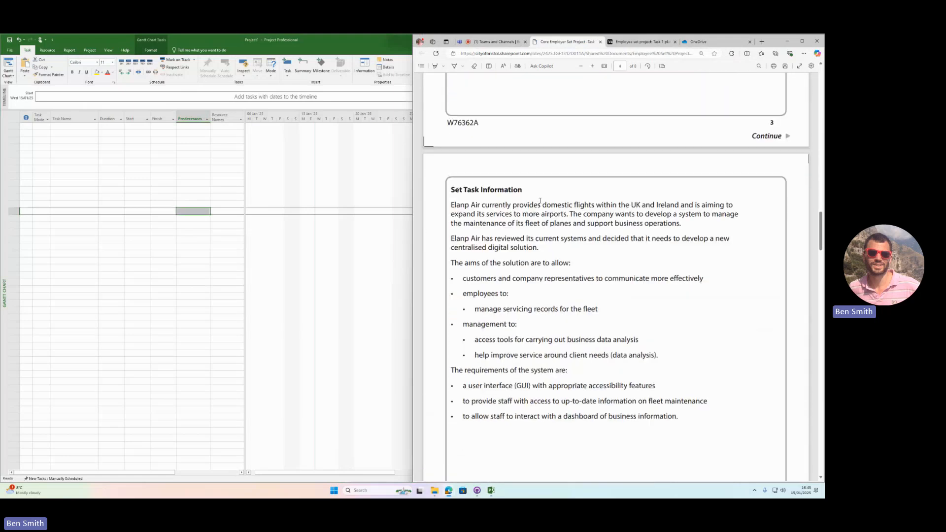
{"action": "scroll", "coordinate": [659, 414], "scroll_direction": "down", "scroll_amount": 5}
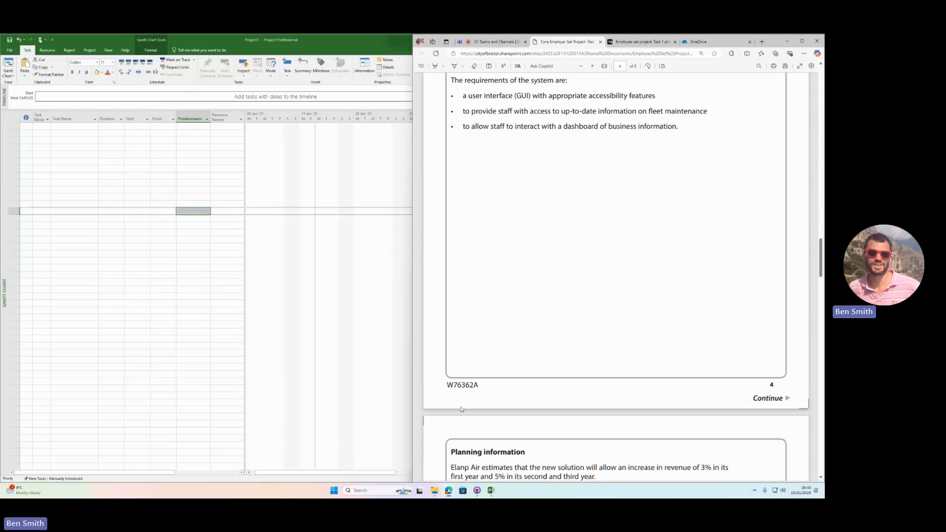
{"action": "scroll", "coordinate": [560, 306], "scroll_direction": "up", "scroll_amount": 5}
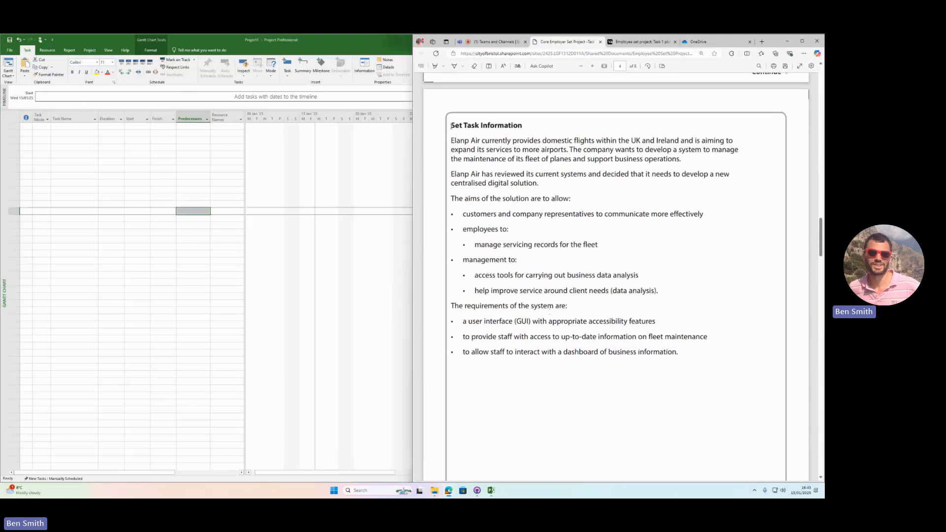
{"action": "left_click_drag", "start_coordinate": [451, 126], "coordinate": [679, 354]}
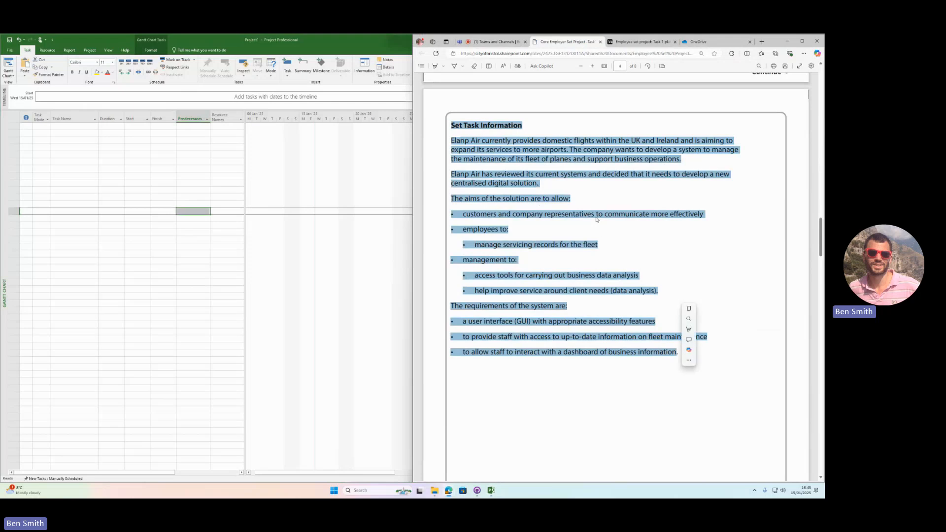
{"action": "left_click", "coordinate": [596, 219]}
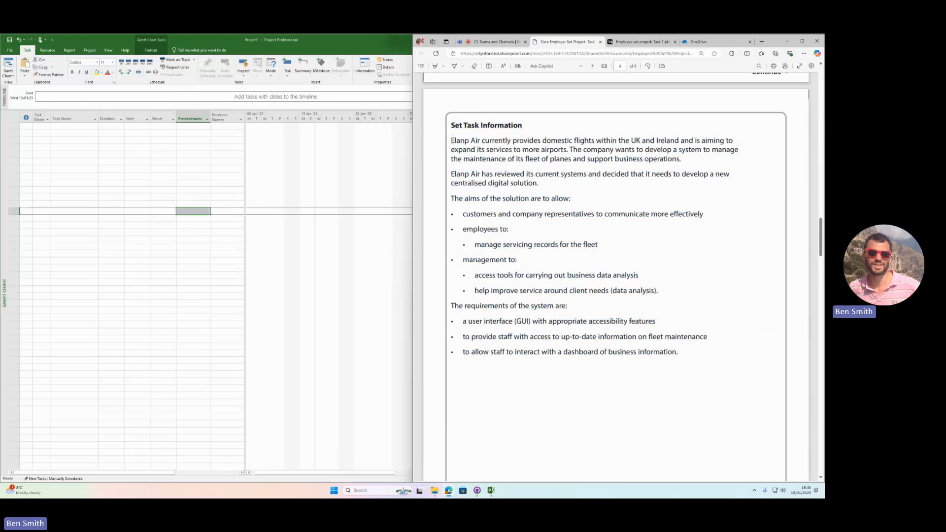
{"action": "left_click_drag", "start_coordinate": [452, 140], "coordinate": [680, 160]}
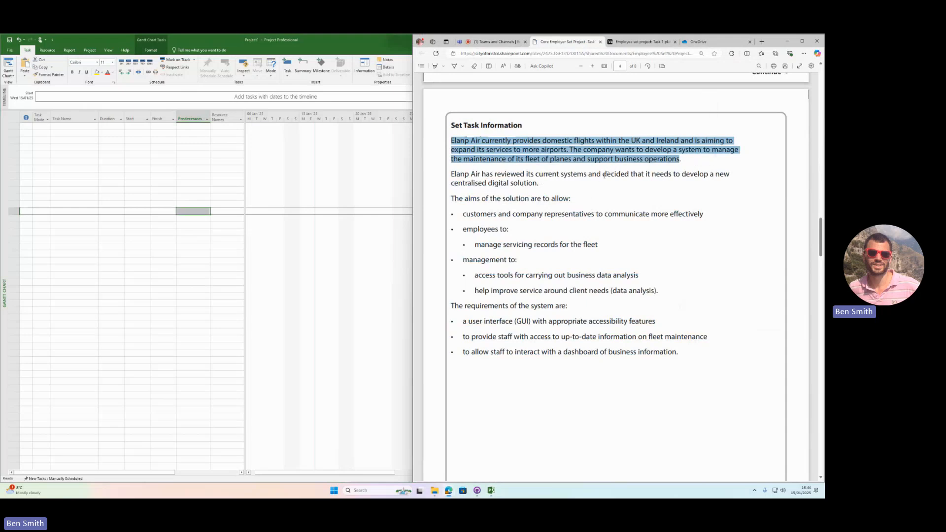
- Enlarge the Task 1 paper and widen the browser window so the Set Task Information fits fully beside Microsoft Project
{"action": "scroll", "coordinate": [605, 176], "scroll_direction": "up", "scroll_amount": 2}
{"action": "left_click", "coordinate": [415, 284]}
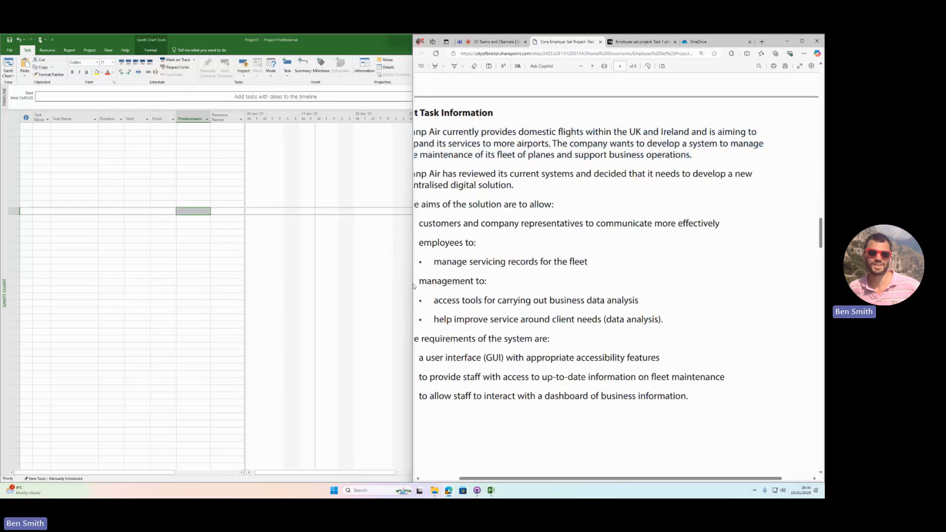
{"action": "left_click_drag", "start_coordinate": [402, 281], "coordinate": [314, 282]}
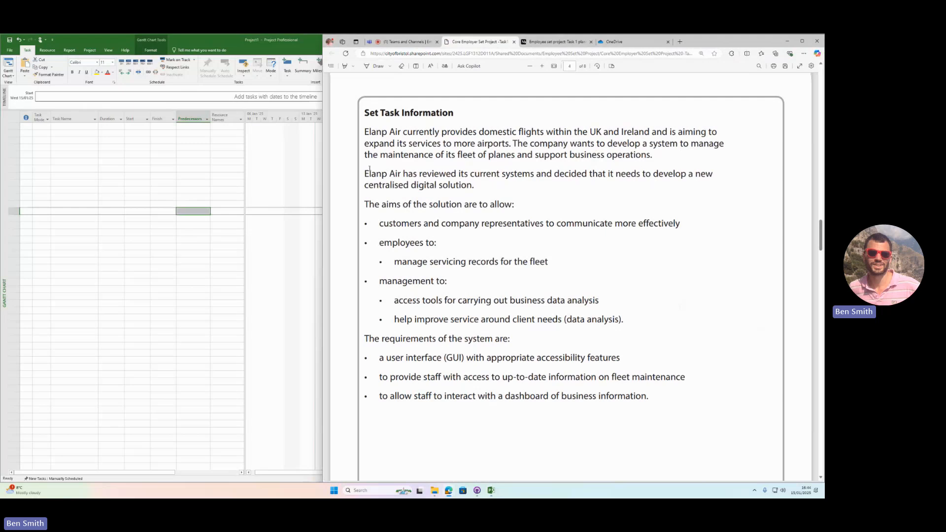
- Read the aims of Elanp Air's centralised digital solution, highlighting the servicing records and the two management aims
{"action": "left_click_drag", "start_coordinate": [369, 173], "coordinate": [532, 188]}
{"action": "left_click", "coordinate": [635, 198]}
{"action": "left_click_drag", "start_coordinate": [383, 262], "coordinate": [555, 261]}
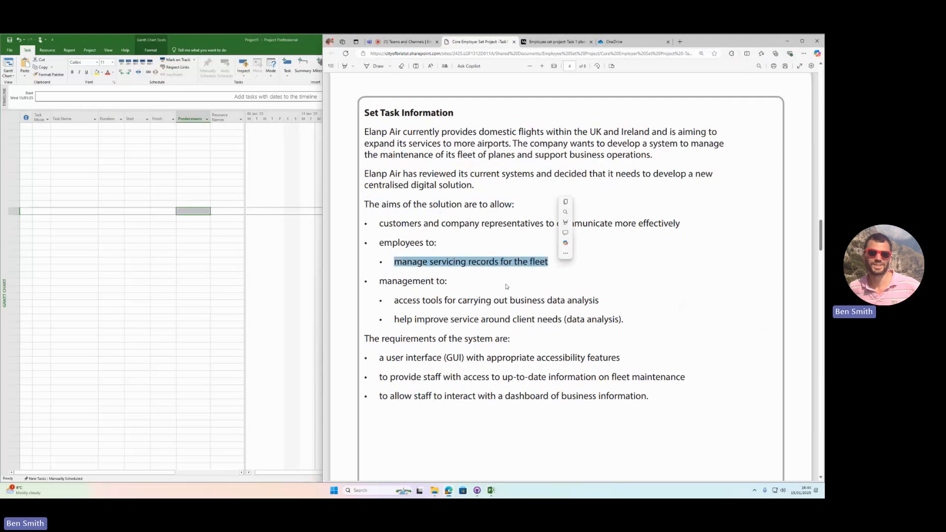
{"action": "left_click", "coordinate": [472, 293]}
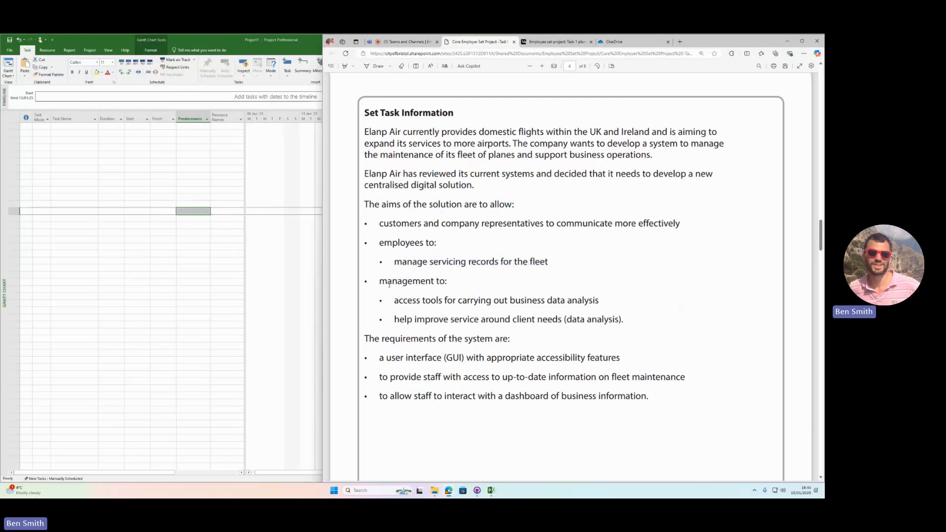
{"action": "left_click_drag", "start_coordinate": [393, 299], "coordinate": [602, 299]}
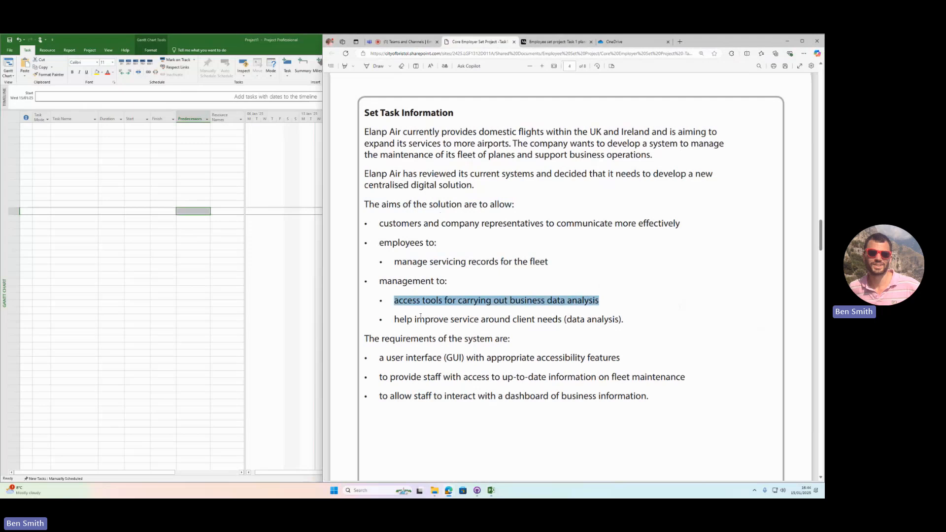
{"action": "left_click_drag", "start_coordinate": [396, 318], "coordinate": [636, 321]}
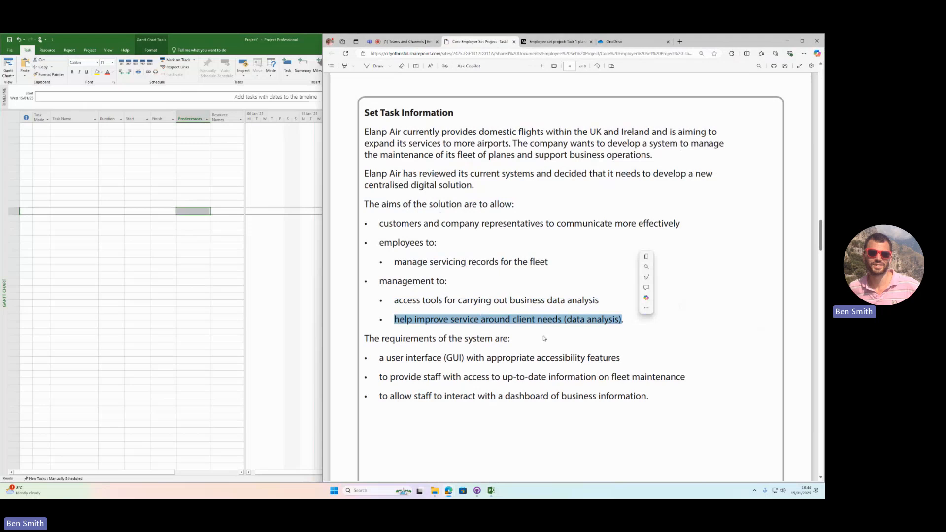
{"action": "left_click", "coordinate": [497, 353]}
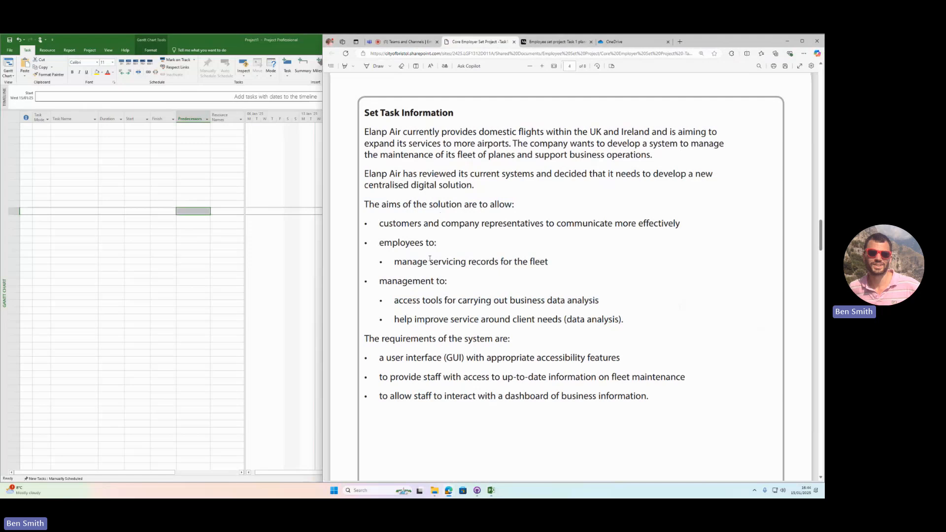
- Read the system requirements, highlighting the user interface, fleet maintenance information and business dashboard points one by one
{"action": "scroll", "coordinate": [448, 262], "scroll_direction": "down", "scroll_amount": 1}
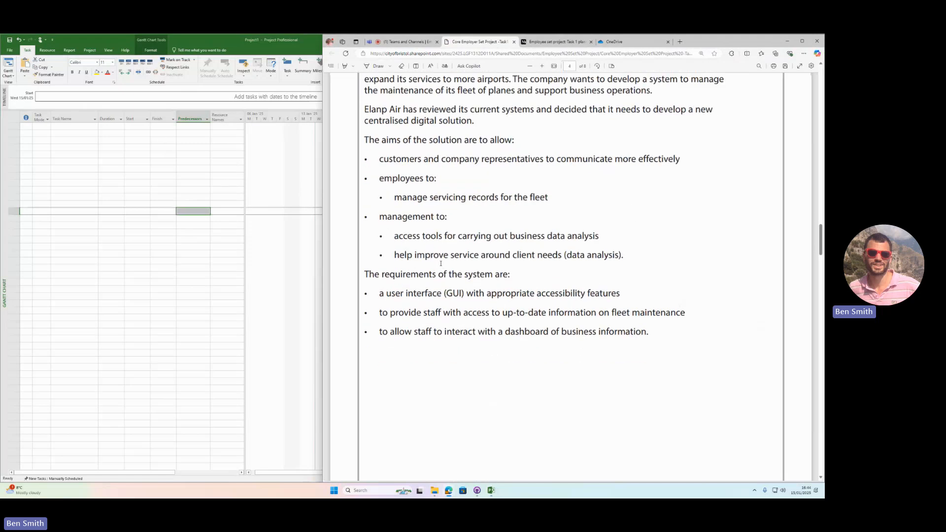
{"action": "left_click_drag", "start_coordinate": [364, 274], "coordinate": [649, 332]}
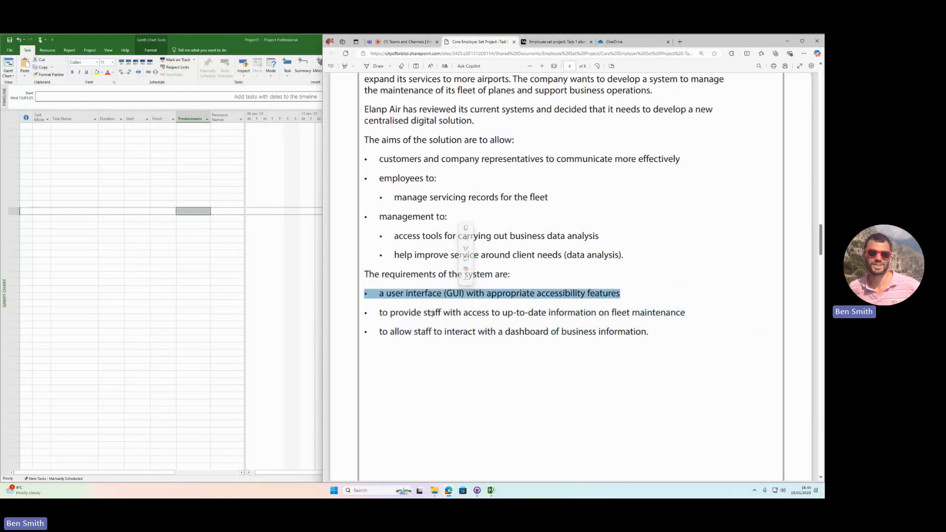
{"action": "triple_click", "coordinate": [503, 313]}
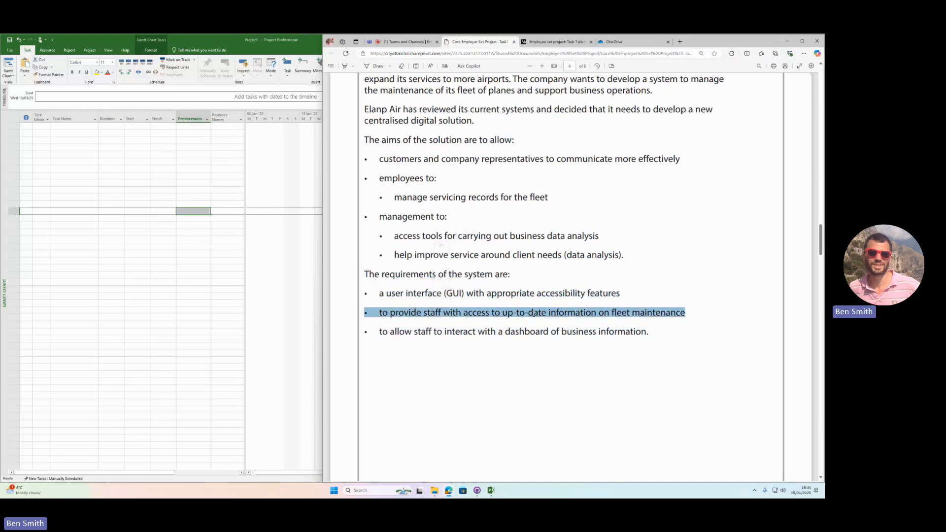
{"action": "double_click", "coordinate": [534, 314]}
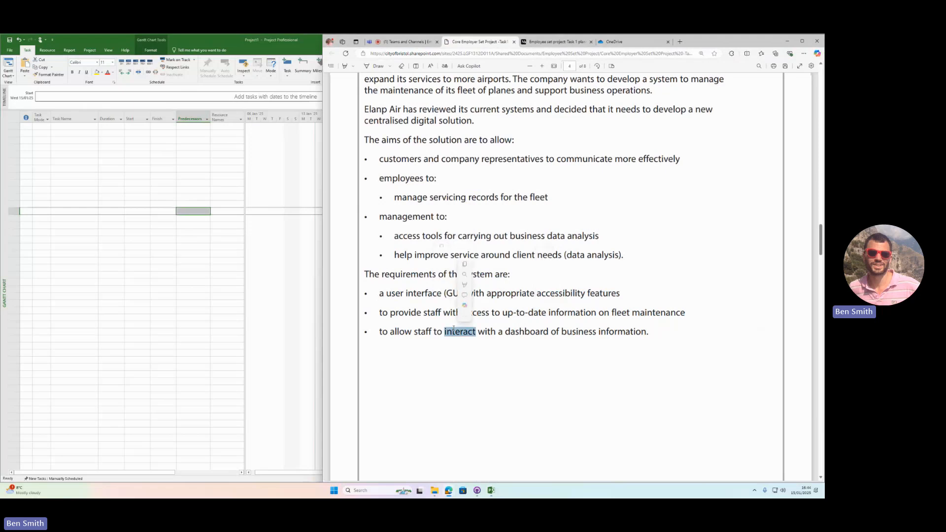
{"action": "triple_click", "coordinate": [456, 332]}
- Go to the Planning information page and look over the whole Company financial data table
{"action": "scroll", "coordinate": [567, 330], "scroll_direction": "down", "scroll_amount": 2}
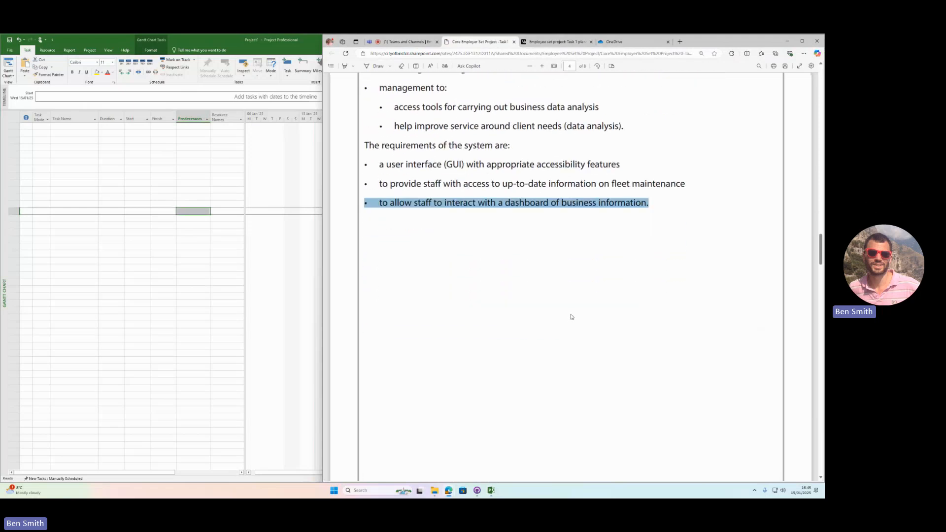
{"action": "scroll", "coordinate": [542, 308], "scroll_direction": "down", "scroll_amount": 2}
{"action": "scroll", "coordinate": [515, 310], "scroll_direction": "down", "scroll_amount": 4}
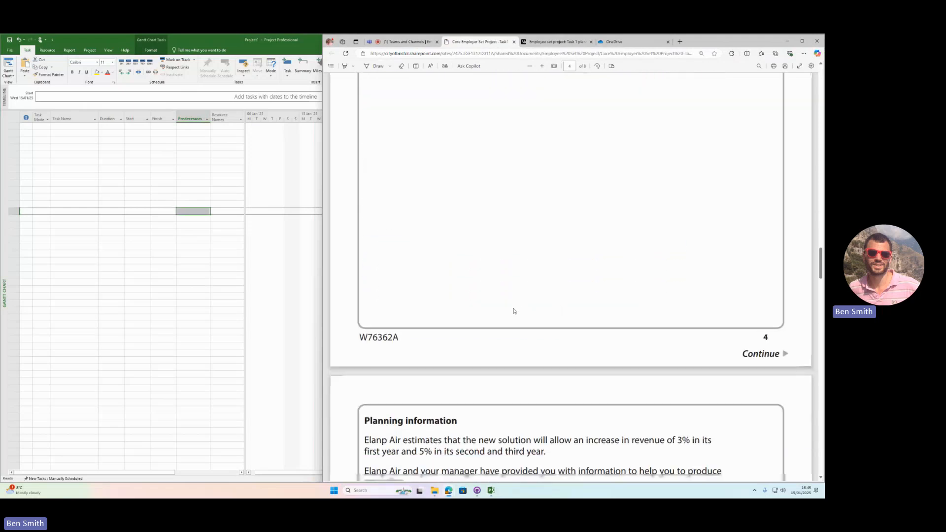
{"action": "scroll", "coordinate": [517, 295], "scroll_direction": "down", "scroll_amount": 2}
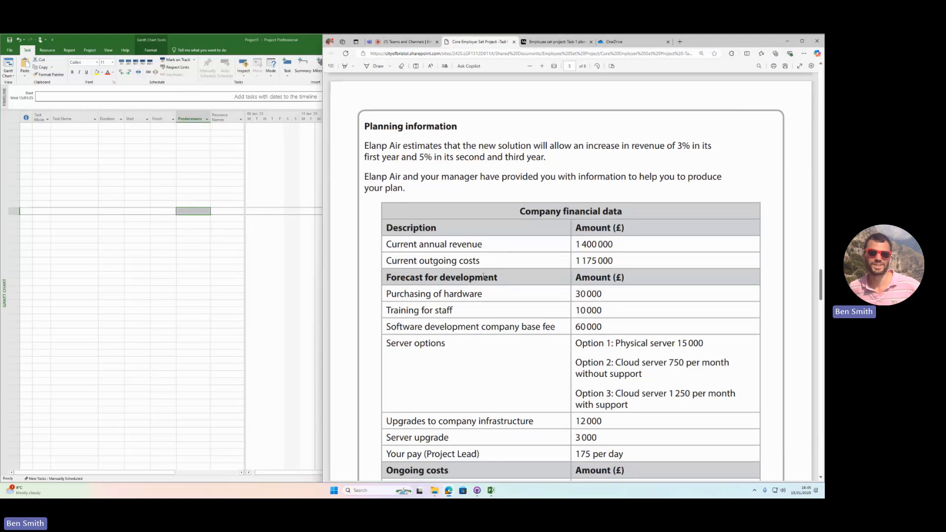
{"action": "scroll", "coordinate": [486, 205], "scroll_direction": "down", "scroll_amount": 6}
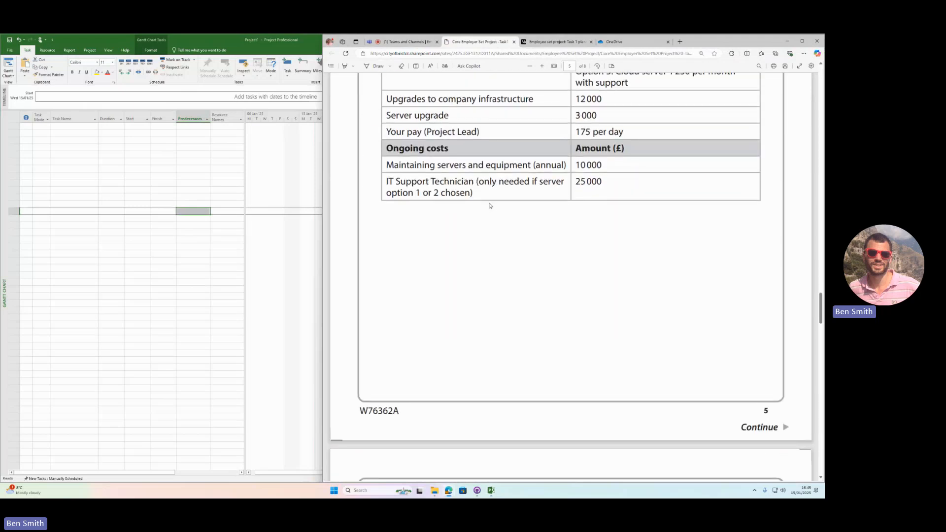
{"action": "scroll", "coordinate": [476, 280], "scroll_direction": "up", "scroll_amount": 1}
{"action": "scroll", "coordinate": [476, 281], "scroll_direction": "up", "scroll_amount": 2}
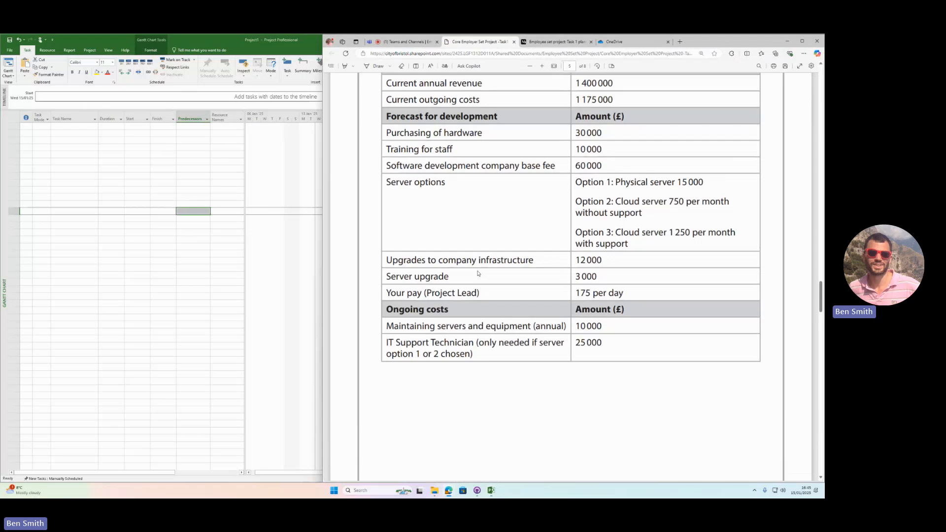
{"action": "scroll", "coordinate": [482, 286], "scroll_direction": "up", "scroll_amount": 2}
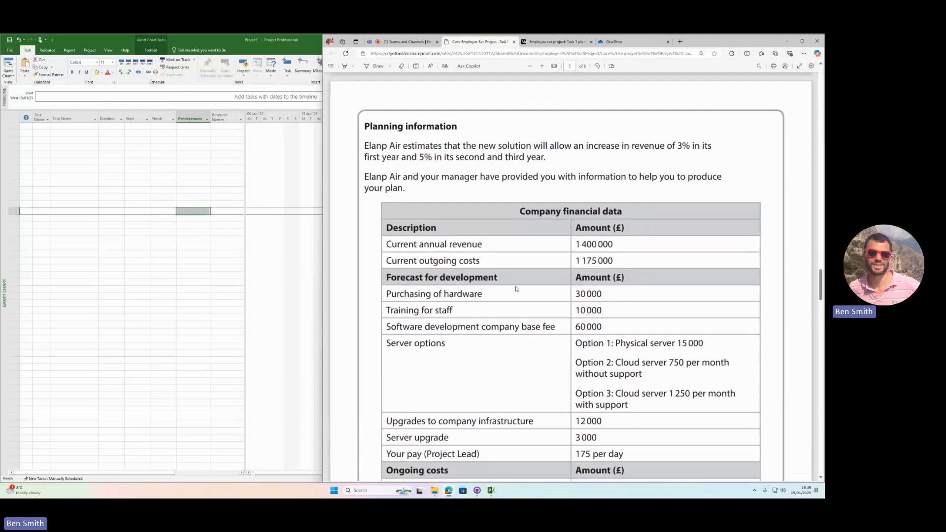
{"action": "scroll", "coordinate": [650, 304], "scroll_direction": "down", "scroll_amount": 2}
{"action": "scroll", "coordinate": [502, 243], "scroll_direction": "up", "scroll_amount": 3}
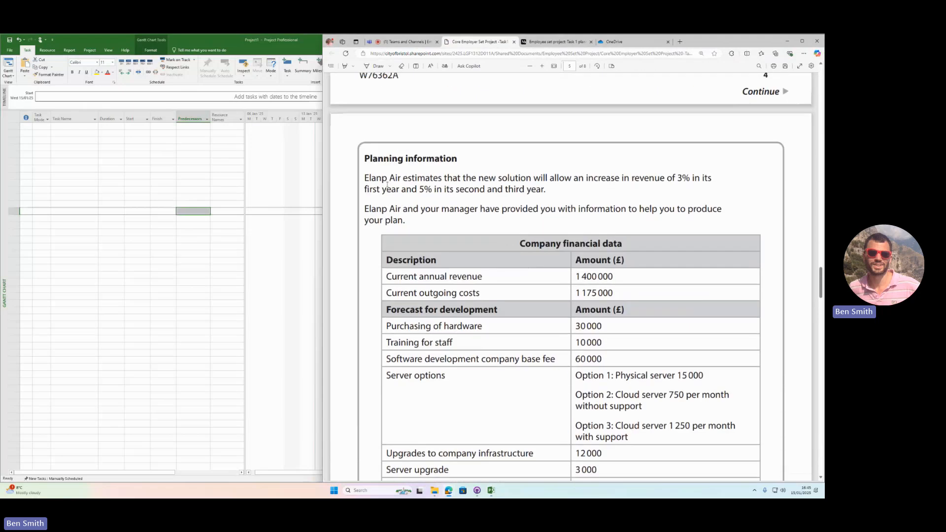
- Examine the estimated revenue increases for the first three years against the current annual revenue, highlighting the relevant figures
{"action": "left_click_drag", "start_coordinate": [365, 177], "coordinate": [544, 191]}
{"action": "left_click", "coordinate": [612, 176]}
{"action": "left_click_drag", "start_coordinate": [685, 177], "coordinate": [712, 178]}
{"action": "left_click_drag", "start_coordinate": [412, 179], "coordinate": [479, 196]}
{"action": "left_click", "coordinate": [548, 192]}
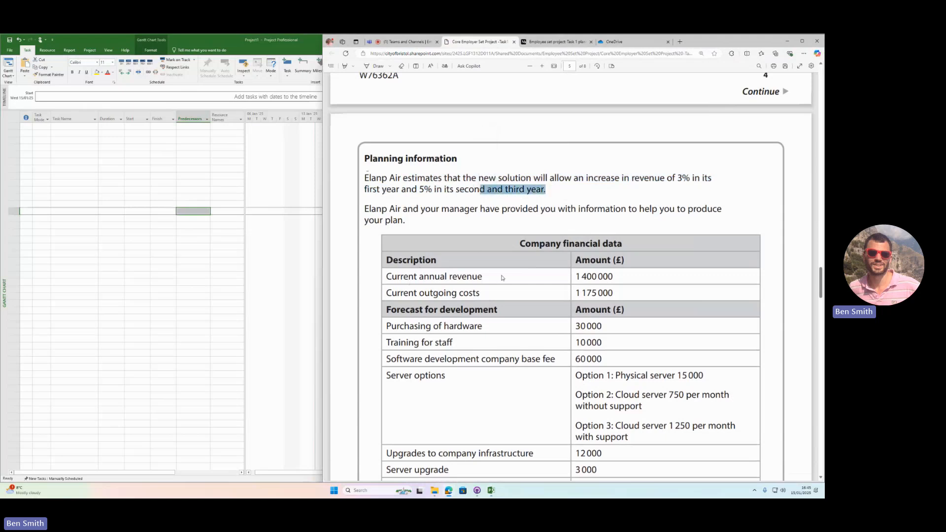
{"action": "left_click_drag", "start_coordinate": [382, 277], "coordinate": [616, 278]}
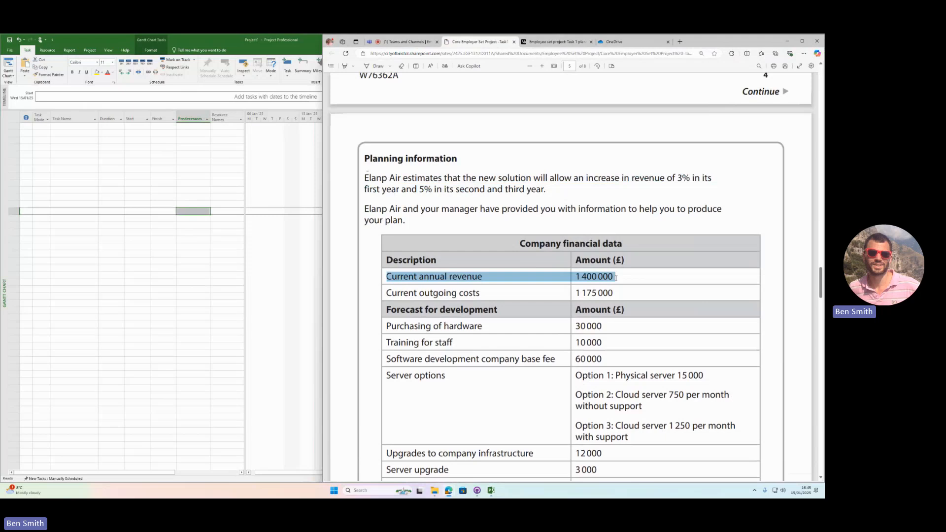
{"action": "left_click", "coordinate": [624, 280]}
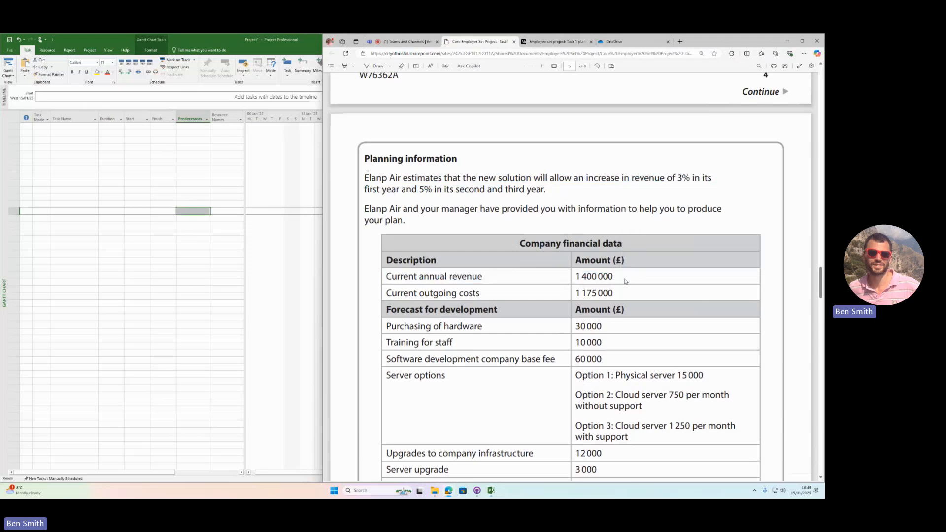
{"action": "double_click", "coordinate": [682, 178]}
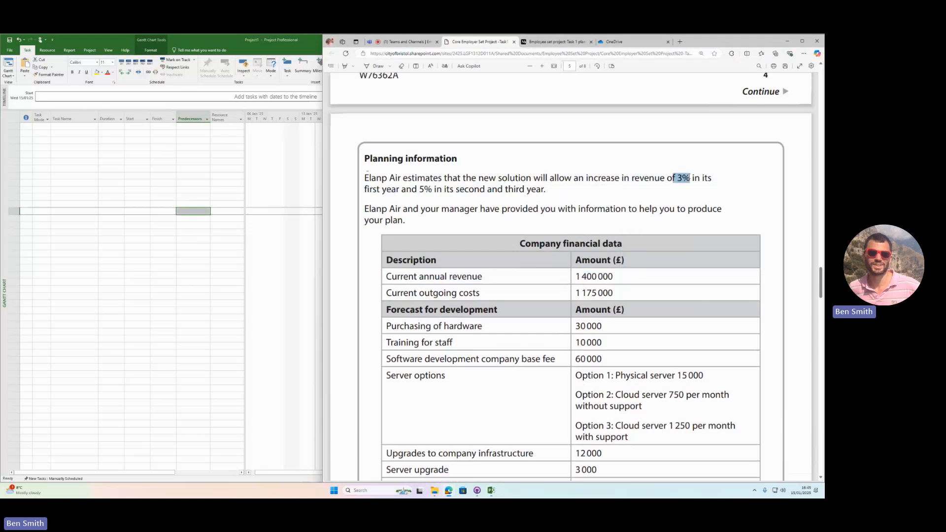
{"action": "left_click", "coordinate": [662, 182]}
- Examine the forecast development and ongoing costs, highlighting the three server options and the hardware purchase row
{"action": "scroll", "coordinate": [636, 248], "scroll_direction": "down", "scroll_amount": 2}
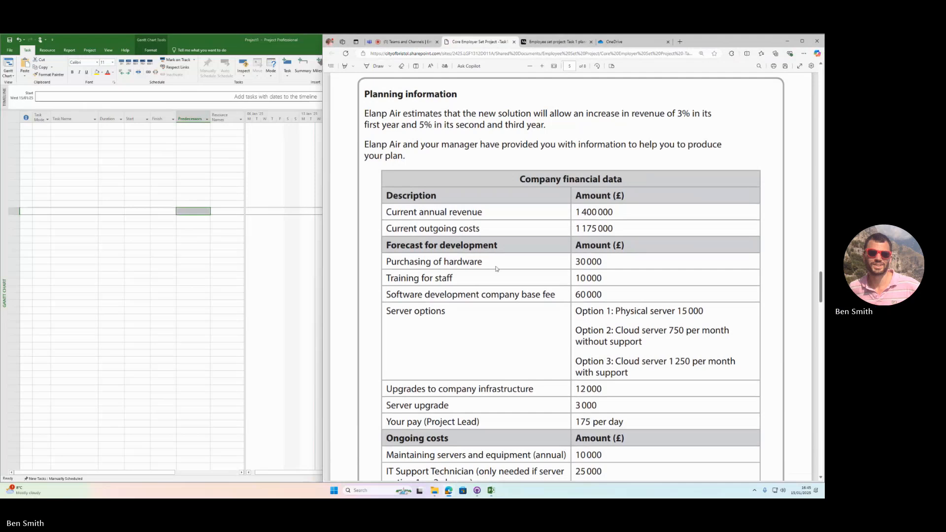
{"action": "left_click_drag", "start_coordinate": [386, 247], "coordinate": [608, 380]}
{"action": "scroll", "coordinate": [606, 279], "scroll_direction": "down", "scroll_amount": 3}
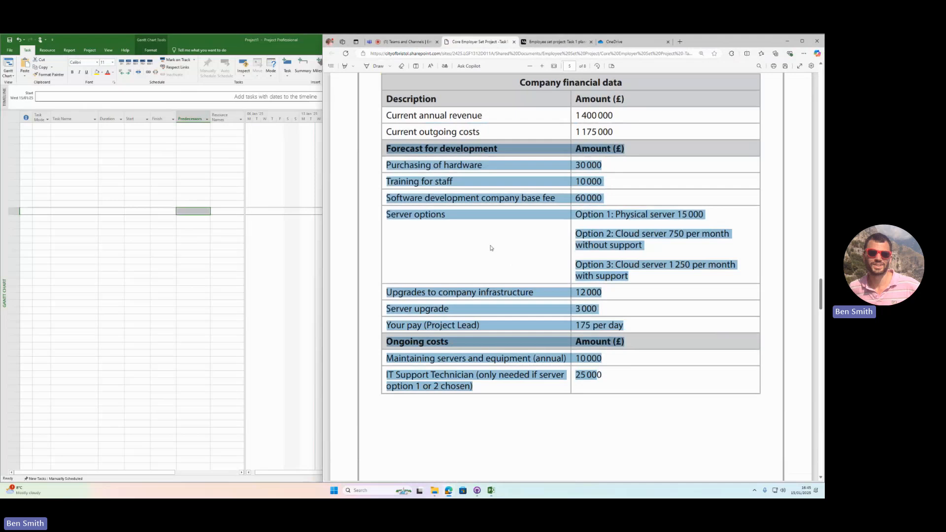
{"action": "left_click", "coordinate": [425, 216]}
{"action": "left_click_drag", "start_coordinate": [386, 215], "coordinate": [446, 216]}
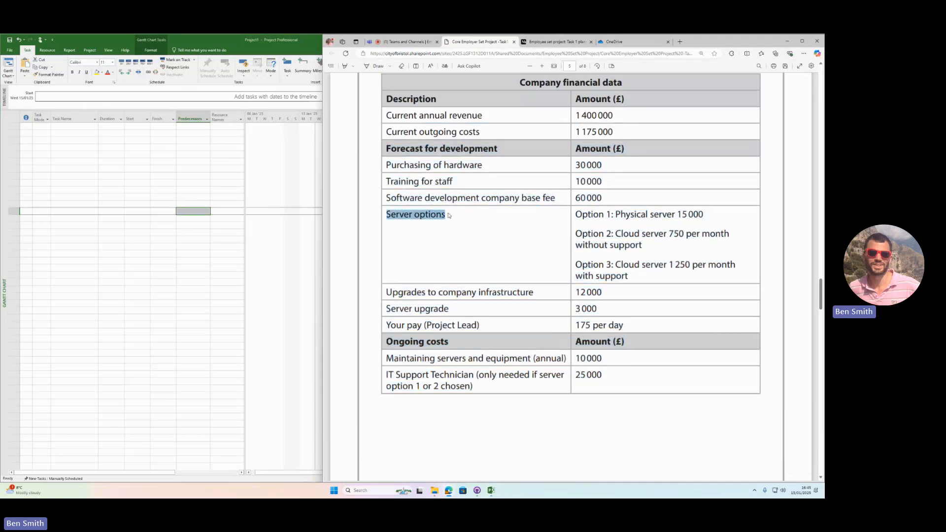
{"action": "left_click_drag", "start_coordinate": [576, 215], "coordinate": [646, 279]}
{"action": "left_click", "coordinate": [650, 275]}
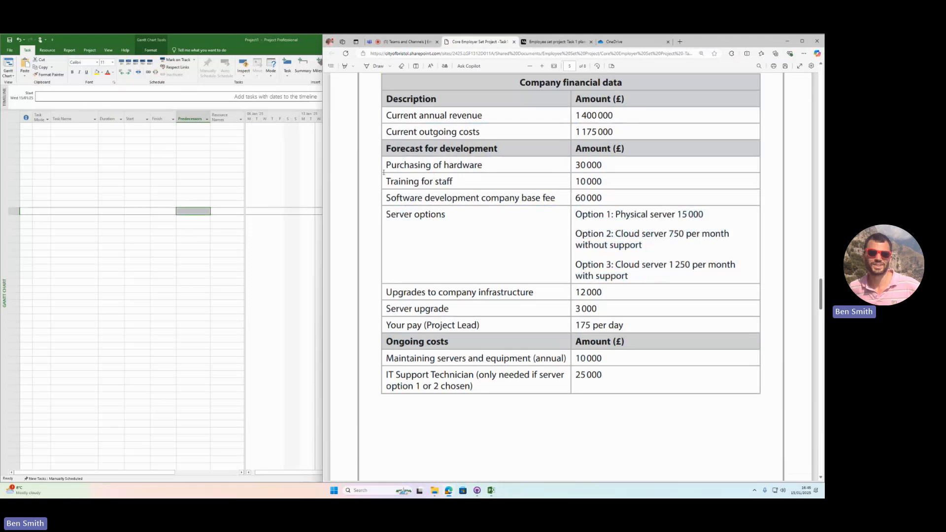
{"action": "left_click_drag", "start_coordinate": [389, 166], "coordinate": [606, 170]}
{"action": "left_click", "coordinate": [605, 173]}
{"action": "scroll", "coordinate": [582, 174], "scroll_direction": "down", "scroll_amount": 2}
{"action": "scroll", "coordinate": [567, 230], "scroll_direction": "up", "scroll_amount": 3}
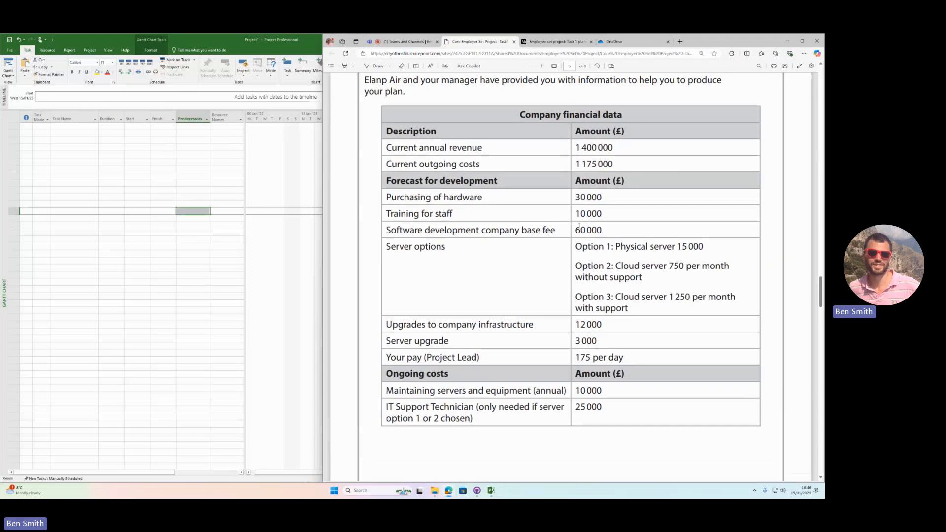
- Go to the staff allocation page and read the list of project development team members and their roles
{"action": "scroll", "coordinate": [573, 230], "scroll_direction": "down", "scroll_amount": 10}
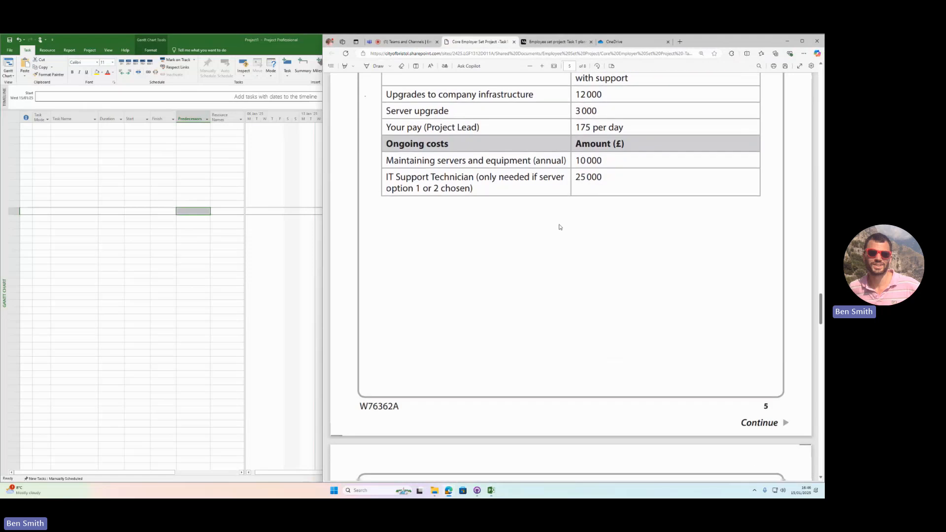
{"action": "left_click_drag", "start_coordinate": [363, 140], "coordinate": [517, 374]}
{"action": "left_click", "coordinate": [516, 338]}
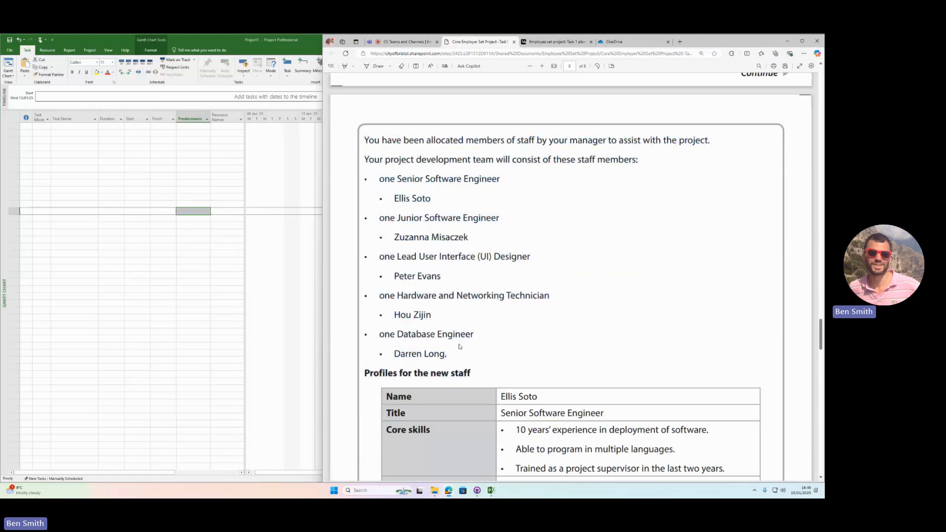
{"action": "scroll", "coordinate": [458, 345], "scroll_direction": "down", "scroll_amount": 2}
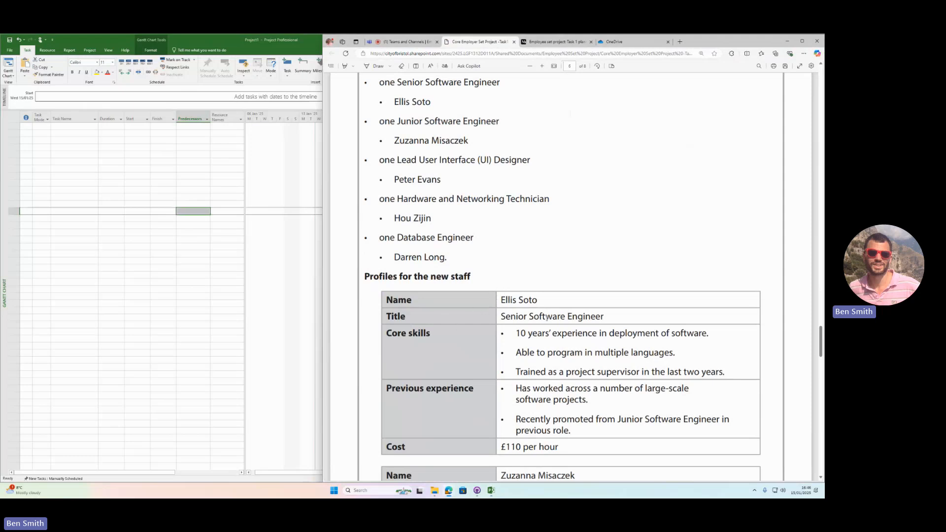
{"action": "left_click_drag", "start_coordinate": [501, 316], "coordinate": [603, 317]}
{"action": "left_click_drag", "start_coordinate": [516, 333], "coordinate": [723, 372]}
{"action": "scroll", "coordinate": [542, 324], "scroll_direction": "down", "scroll_amount": 1}
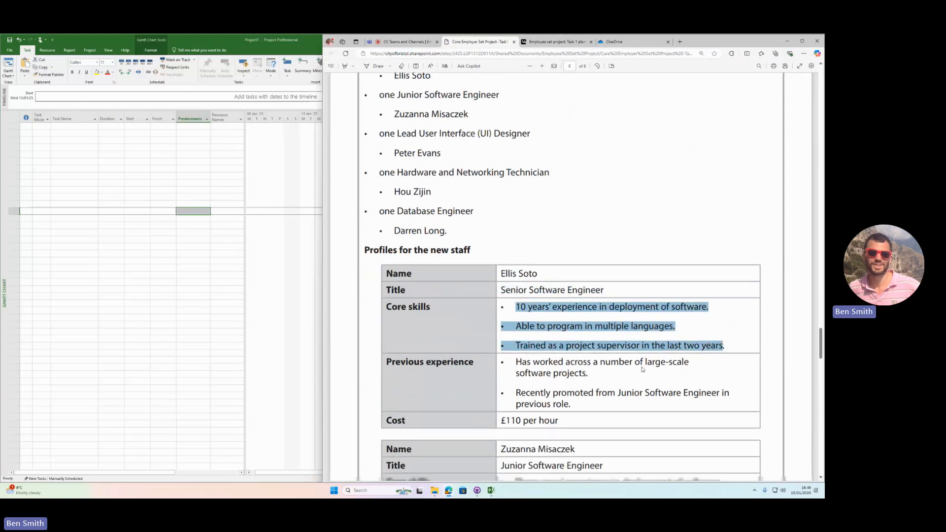
{"action": "left_click_drag", "start_coordinate": [515, 324], "coordinate": [569, 366]}
{"action": "left_click_drag", "start_coordinate": [501, 383], "coordinate": [556, 383]}
{"action": "left_click", "coordinate": [542, 380]}
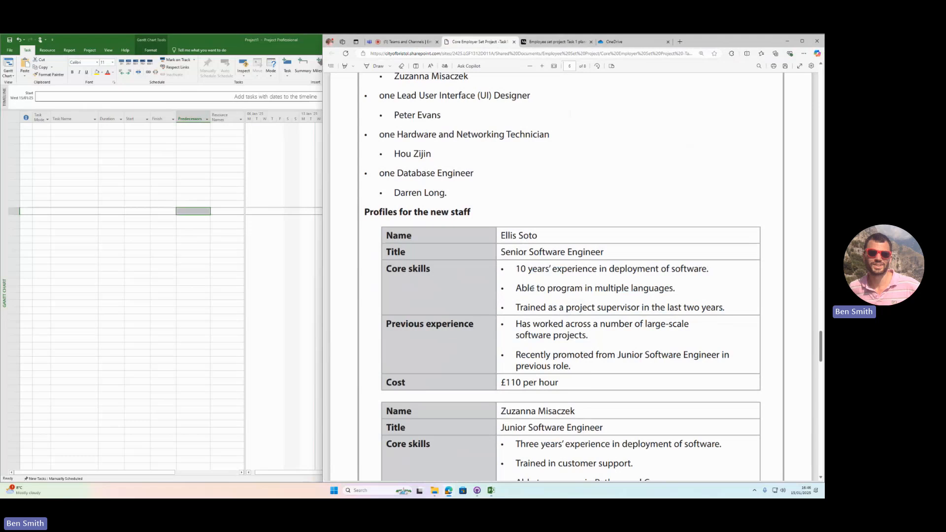
- Look through the remaining staff profiles and go to the table of key tasks and estimated hours
{"action": "scroll", "coordinate": [514, 275], "scroll_direction": "down", "scroll_amount": 10}
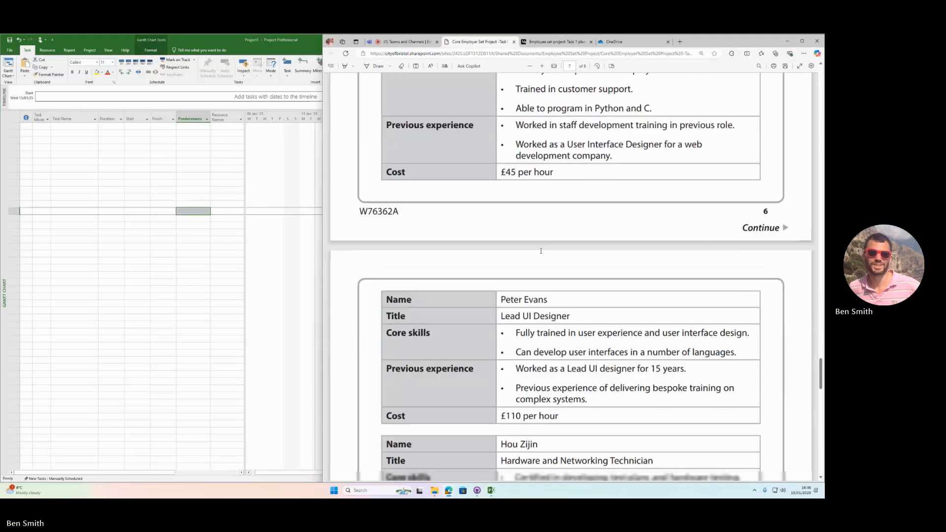
{"action": "scroll", "coordinate": [533, 236], "scroll_direction": "down", "scroll_amount": 10}
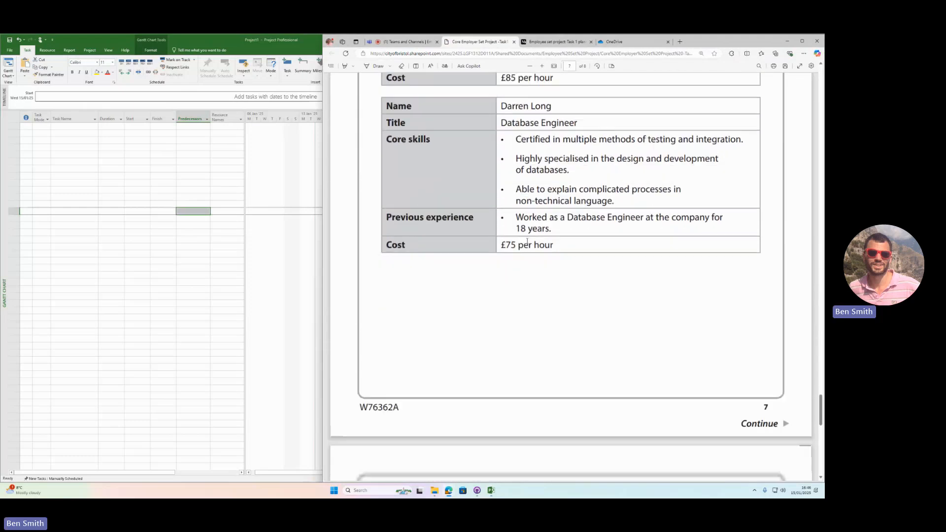
{"action": "scroll", "coordinate": [522, 247], "scroll_direction": "down", "scroll_amount": 3}
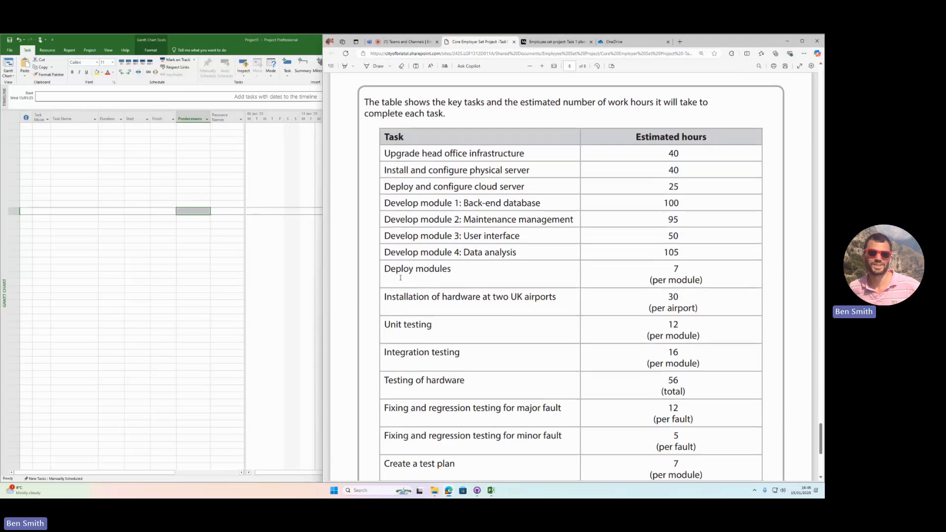
- Read the rest of the estimated hours table and highlight the assumptions about minor and major faults
{"action": "scroll", "coordinate": [402, 290], "scroll_direction": "down", "scroll_amount": 5}
{"action": "scroll", "coordinate": [402, 290], "scroll_direction": "up", "scroll_amount": 4}
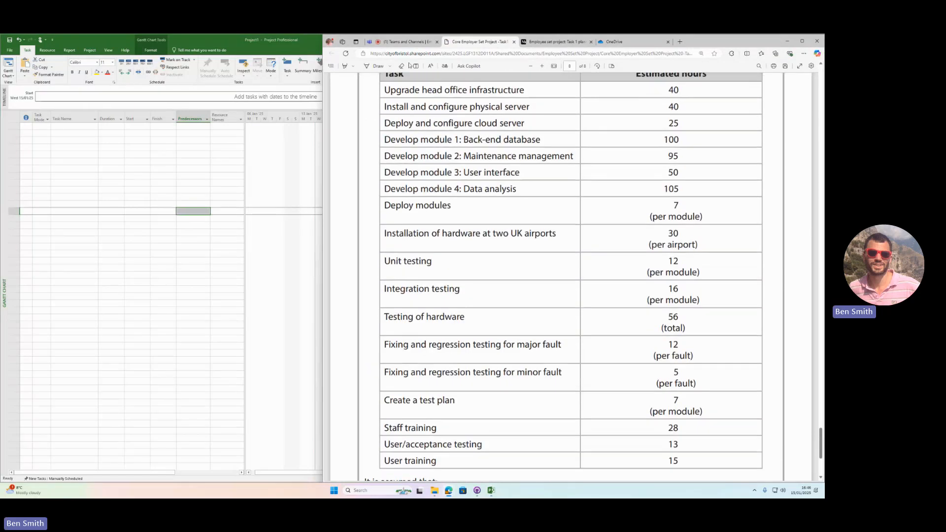
{"action": "scroll", "coordinate": [389, 306], "scroll_direction": "down", "scroll_amount": 4}
{"action": "left_click_drag", "start_coordinate": [364, 321], "coordinate": [456, 341]}
{"action": "left_click", "coordinate": [455, 341]}
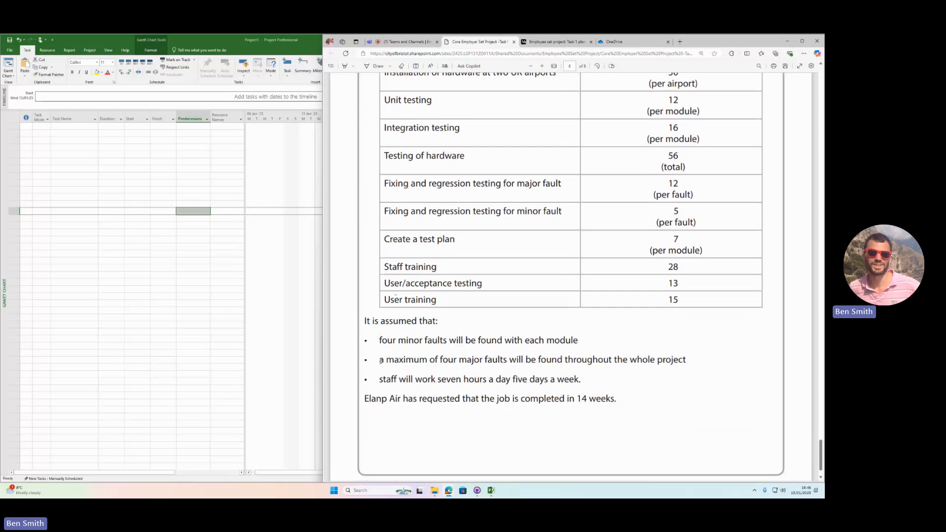
{"action": "left_click_drag", "start_coordinate": [381, 361], "coordinate": [687, 360]}
{"action": "left_click", "coordinate": [513, 364]}
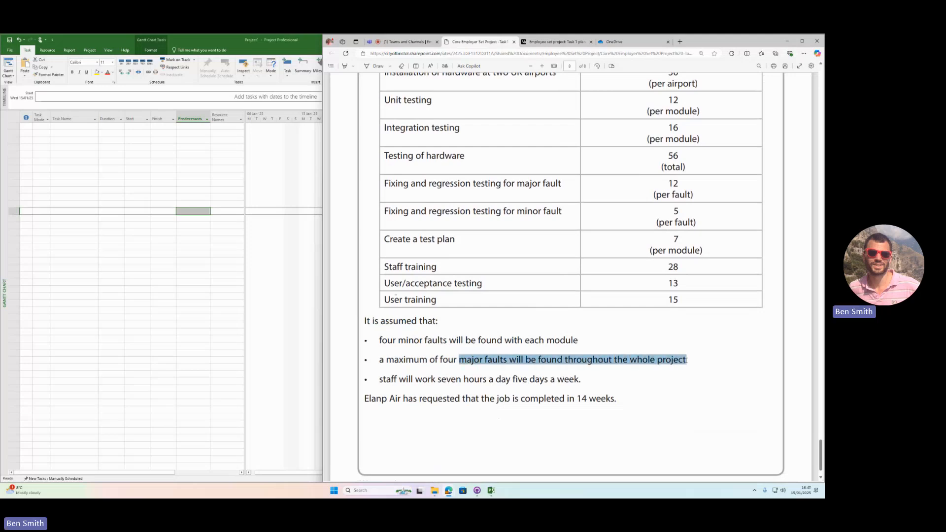
- Highlight the assumption about staff working hours per day and days per week
{"action": "left_click", "coordinate": [371, 381]}
{"action": "left_click_drag", "start_coordinate": [379, 379], "coordinate": [473, 380]}
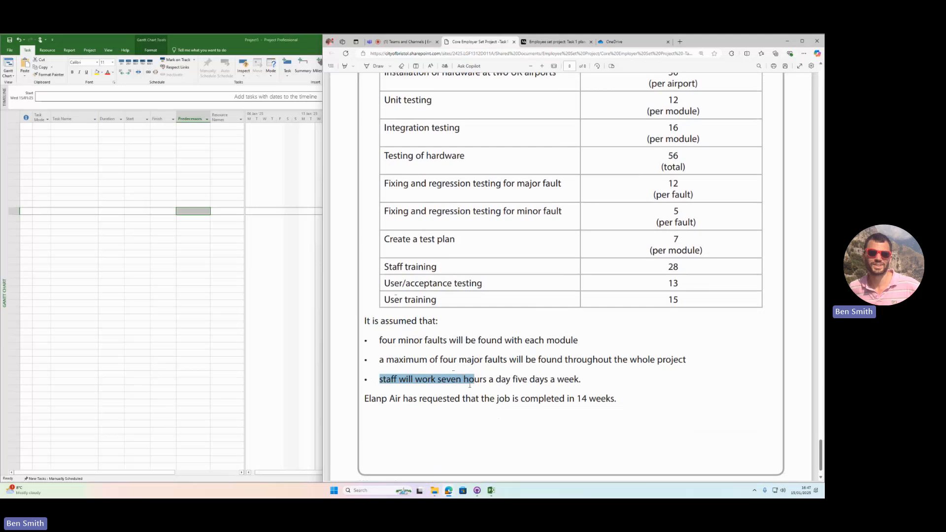
{"action": "left_click_drag", "start_coordinate": [470, 385], "coordinate": [601, 379]}
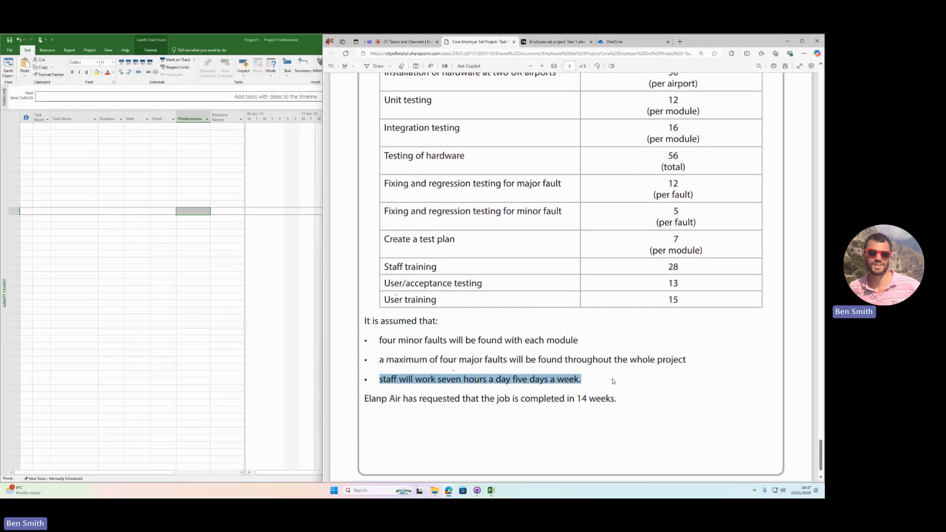
{"action": "left_click", "coordinate": [602, 380]}
{"action": "left_click_drag", "start_coordinate": [432, 380], "coordinate": [542, 379]}
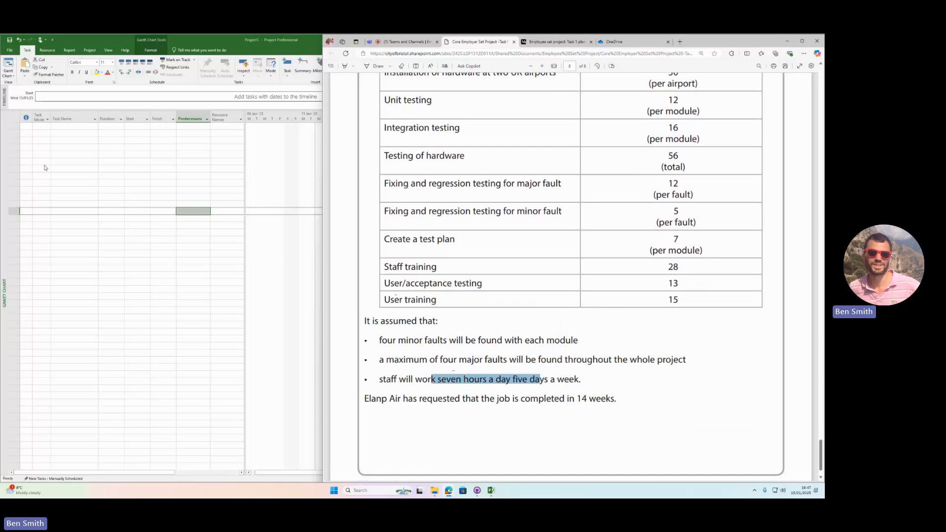
- Switch to the Medium article on planning Task 1, enlarge the page and read the Gantt chart view section
{"action": "left_click", "coordinate": [550, 42]}
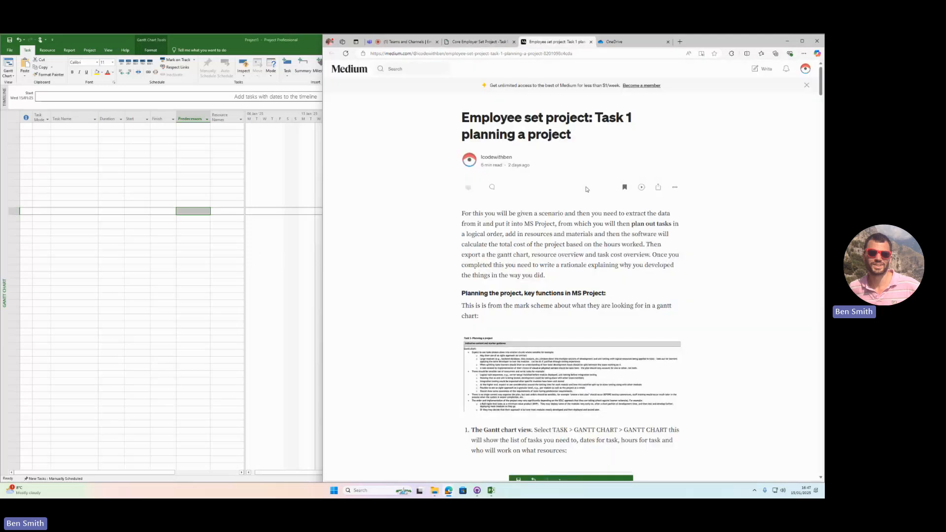
{"action": "key", "text": "ctrl+plus"}
{"action": "key", "text": "ctrl+plus"}
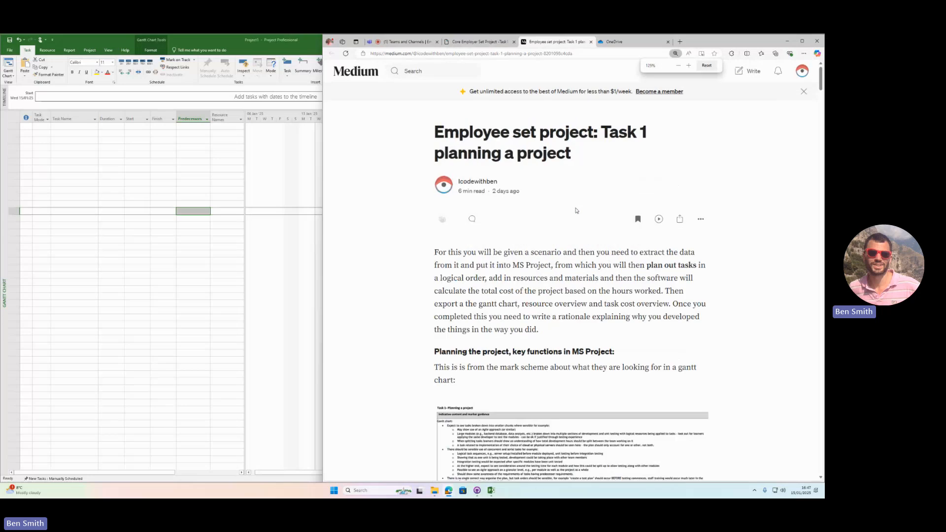
{"action": "scroll", "coordinate": [561, 273], "scroll_direction": "down", "scroll_amount": 5}
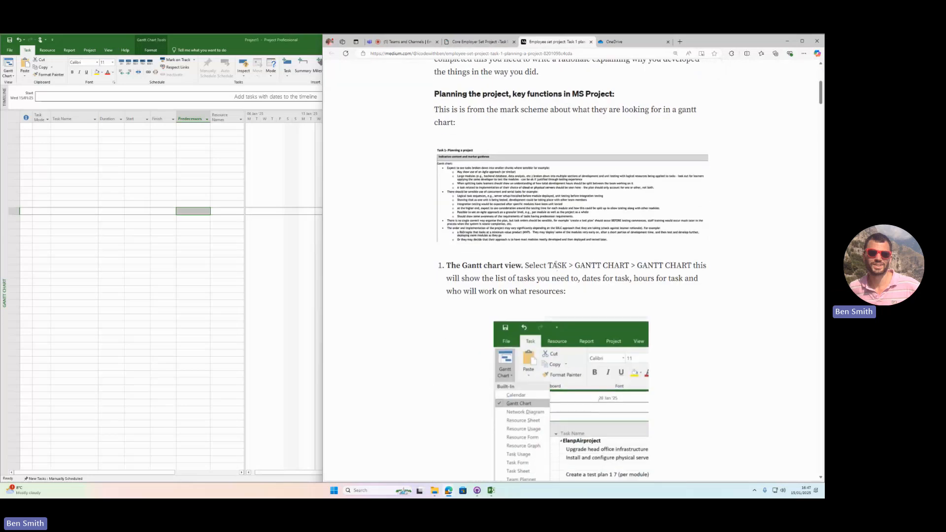
{"action": "scroll", "coordinate": [556, 265], "scroll_direction": "down", "scroll_amount": 1}
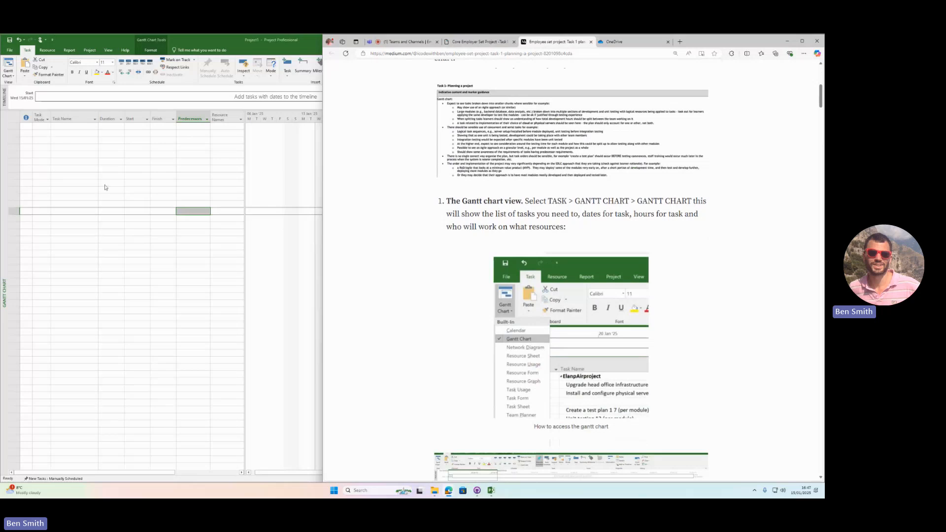
{"action": "scroll", "coordinate": [447, 202], "scroll_direction": "down", "scroll_amount": 4}
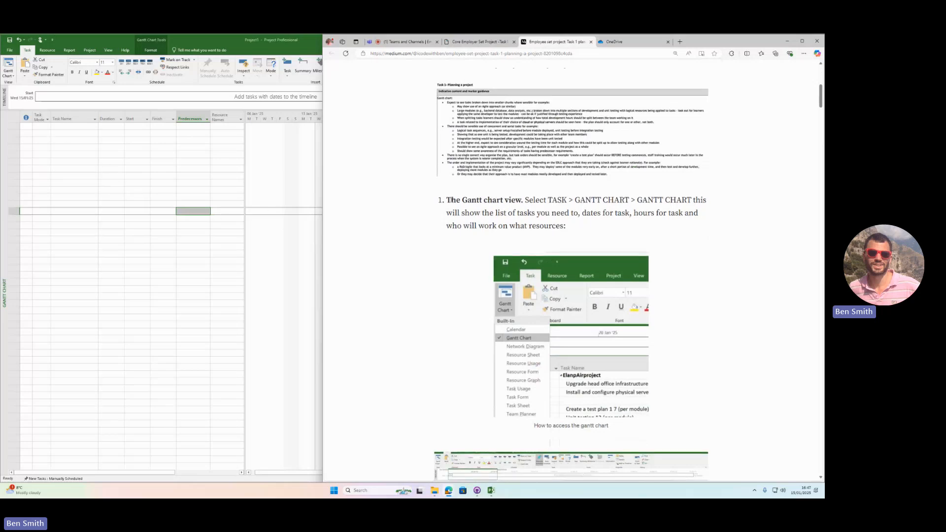
{"action": "scroll", "coordinate": [473, 237], "scroll_direction": "up", "scroll_amount": 4}
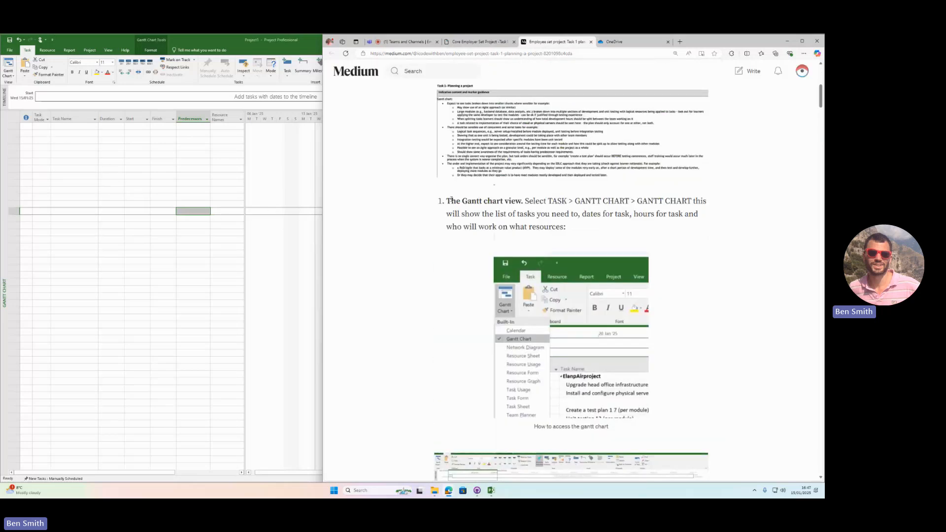
{"action": "left_click_drag", "start_coordinate": [451, 199], "coordinate": [596, 227]}
{"action": "left_click", "coordinate": [481, 212]}
- Switch to Microsoft Project, choose the Gantt Chart view and select the first task name cell
{"action": "left_click", "coordinate": [26, 51]}
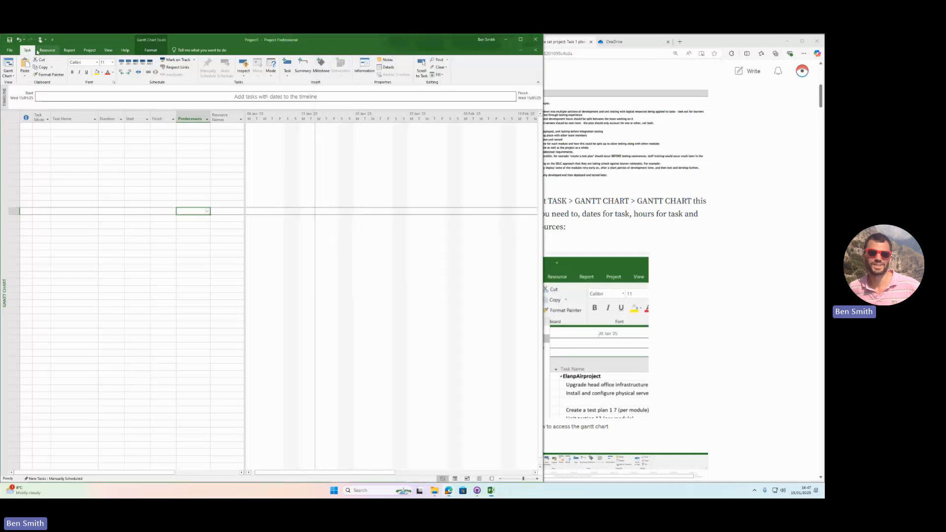
{"action": "left_click", "coordinate": [8, 75]}
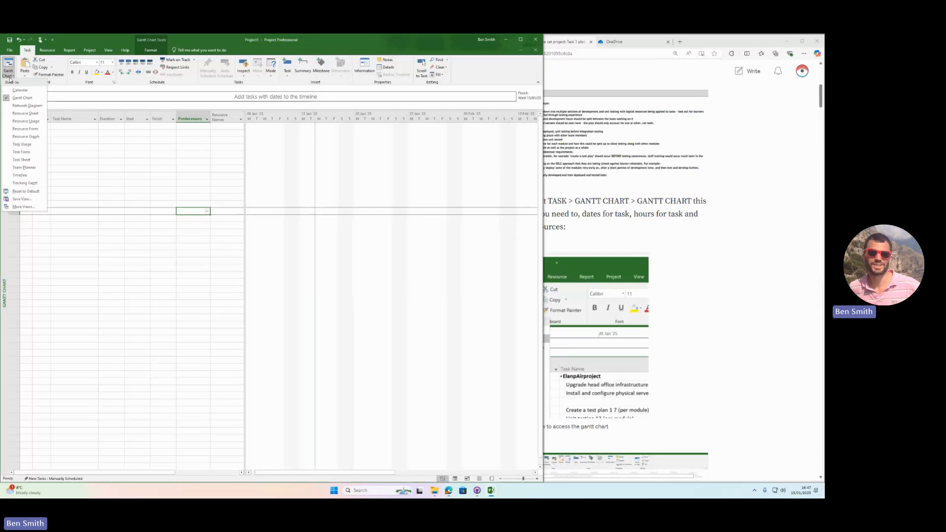
{"action": "left_click", "coordinate": [19, 101]}
{"action": "left_click", "coordinate": [66, 127]}
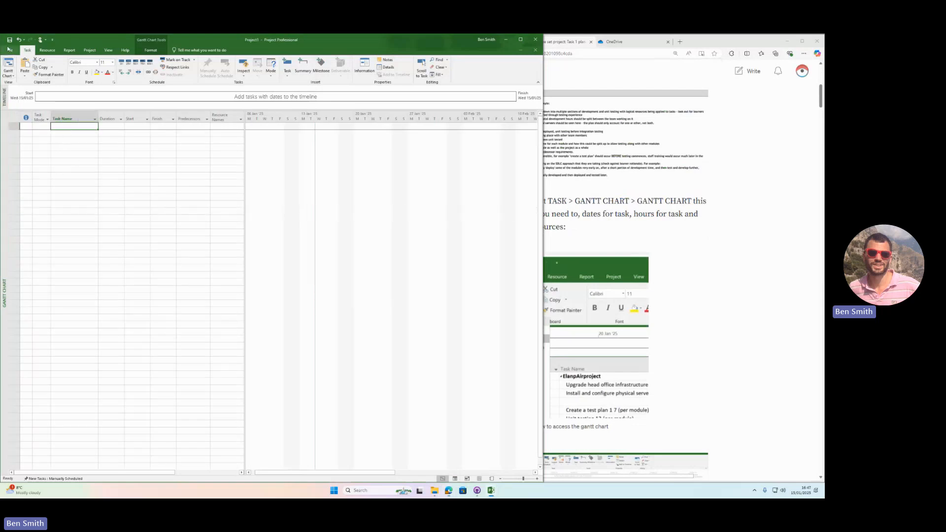
- Return to the article and examine the Gantt chart example and the Resource Sheet section
{"action": "left_click", "coordinate": [636, 231]}
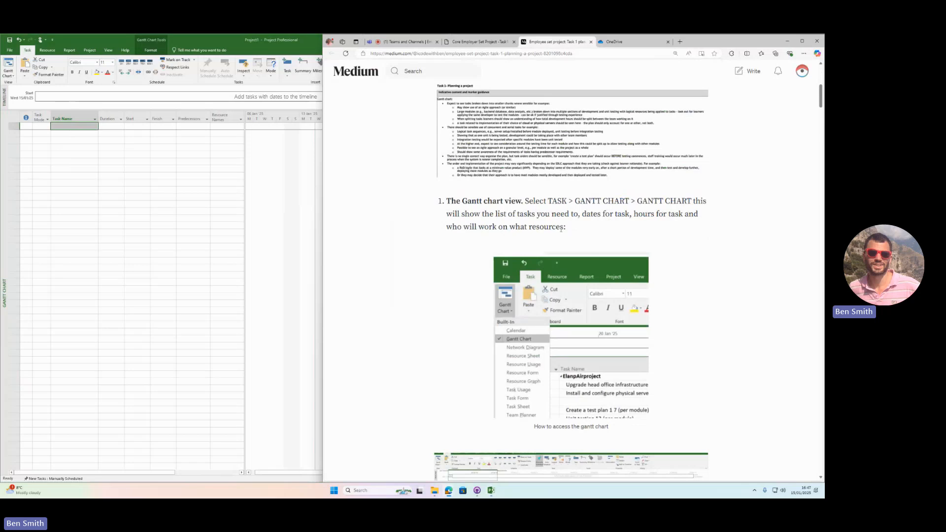
{"action": "scroll", "coordinate": [561, 229], "scroll_direction": "down", "scroll_amount": 3}
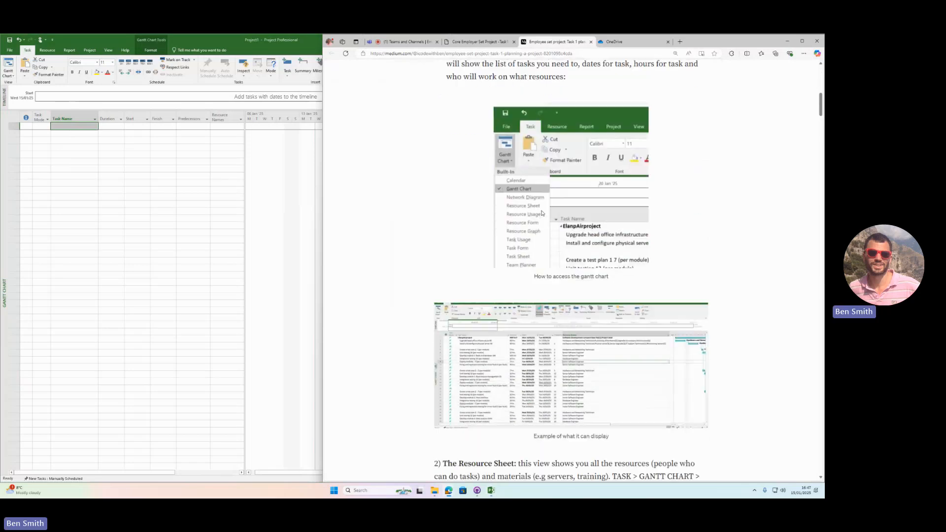
{"action": "scroll", "coordinate": [542, 213], "scroll_direction": "down", "scroll_amount": 1}
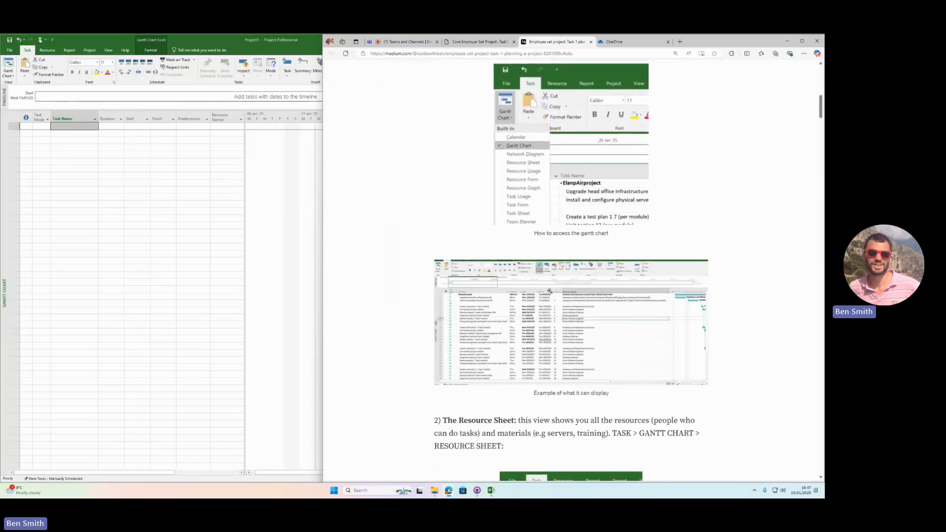
{"action": "left_click", "coordinate": [518, 346]}
{"action": "left_click", "coordinate": [440, 104]}
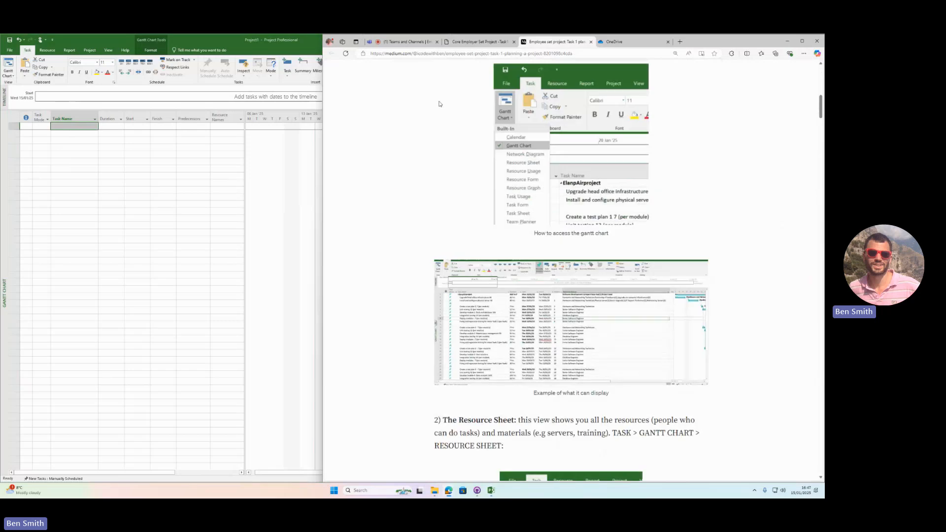
{"action": "scroll", "coordinate": [440, 104], "scroll_direction": "down", "scroll_amount": 4}
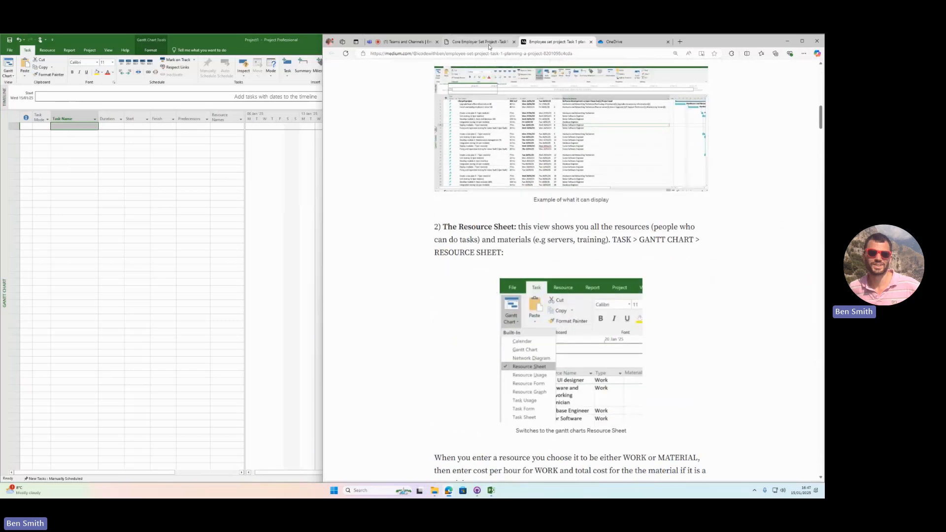
- Go back to the Employer Set Project paper and highlight the tasks and estimated hours in the key tasks table
{"action": "left_click", "coordinate": [489, 45]}
{"action": "scroll", "coordinate": [640, 306], "scroll_direction": "up", "scroll_amount": 3}
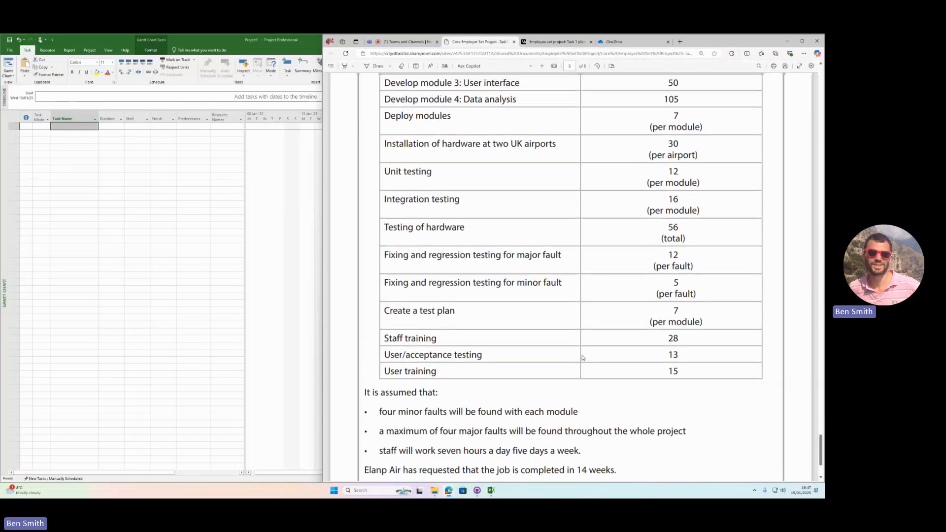
{"action": "scroll", "coordinate": [583, 358], "scroll_direction": "up", "scroll_amount": 2}
{"action": "scroll", "coordinate": [596, 380], "scroll_direction": "down", "scroll_amount": 1}
{"action": "left_click_drag", "start_coordinate": [684, 427], "coordinate": [384, 184]}
{"action": "scroll", "coordinate": [468, 237], "scroll_direction": "up", "scroll_amount": 3}
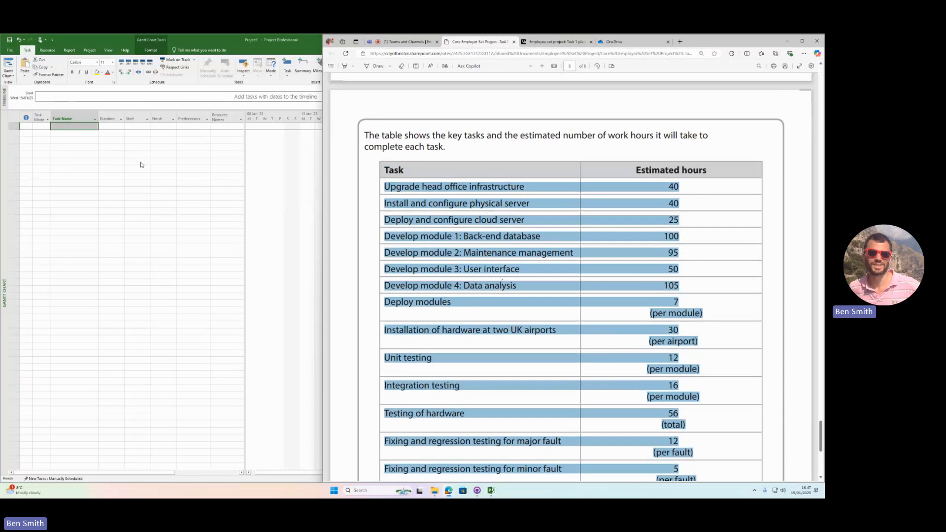
{"action": "left_click", "coordinate": [481, 207]}
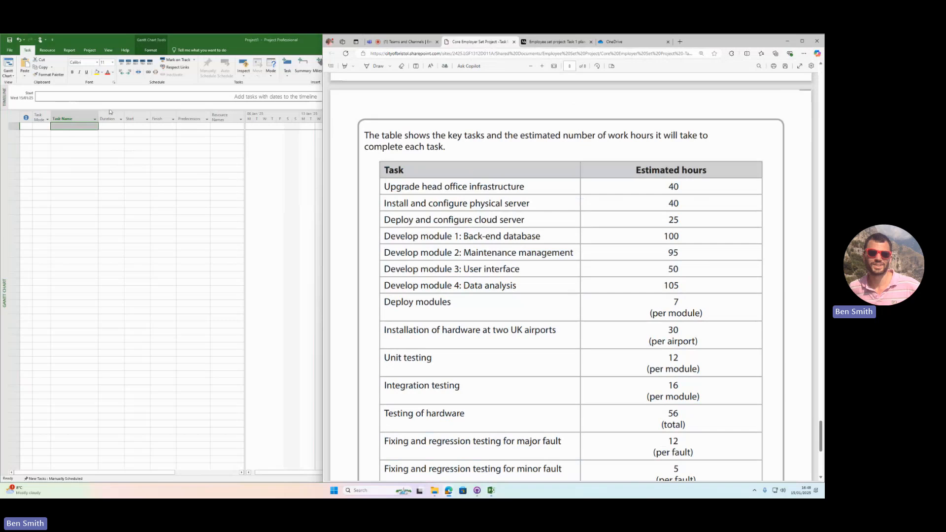
- Enter ElanpAirProject as the first task name in the Microsoft Project task list
{"action": "left_click", "coordinate": [73, 125]}
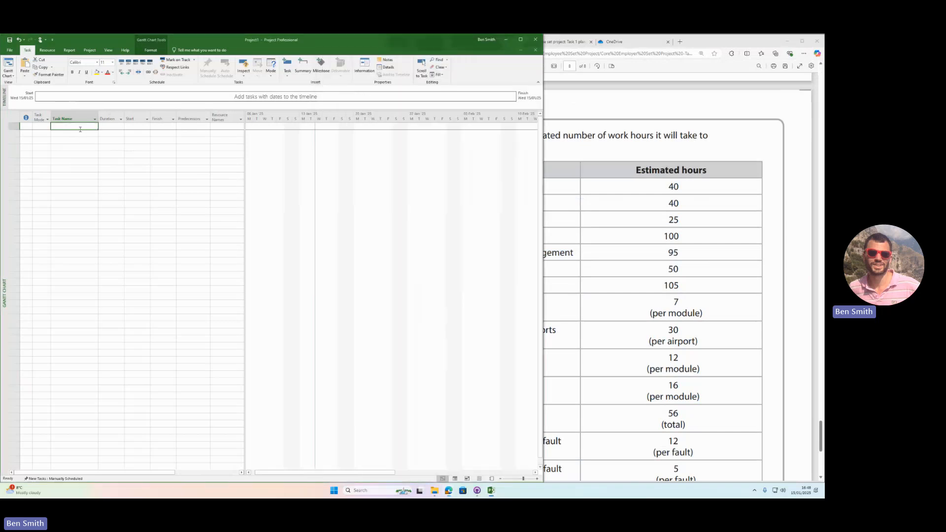
{"action": "type", "text": "Ema"}
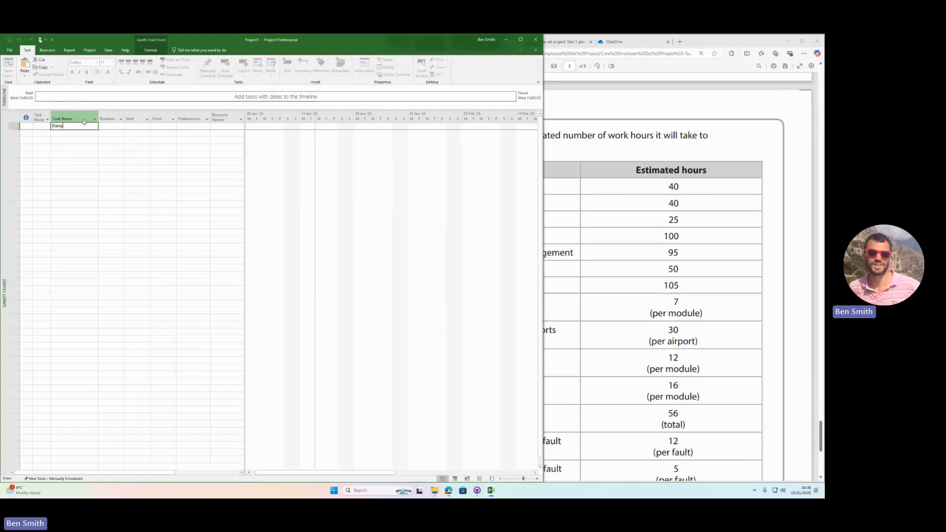
{"action": "type", "text": "npAiro"}
{"action": "type", "text": "ject"}
{"action": "key", "text": "Tab"}
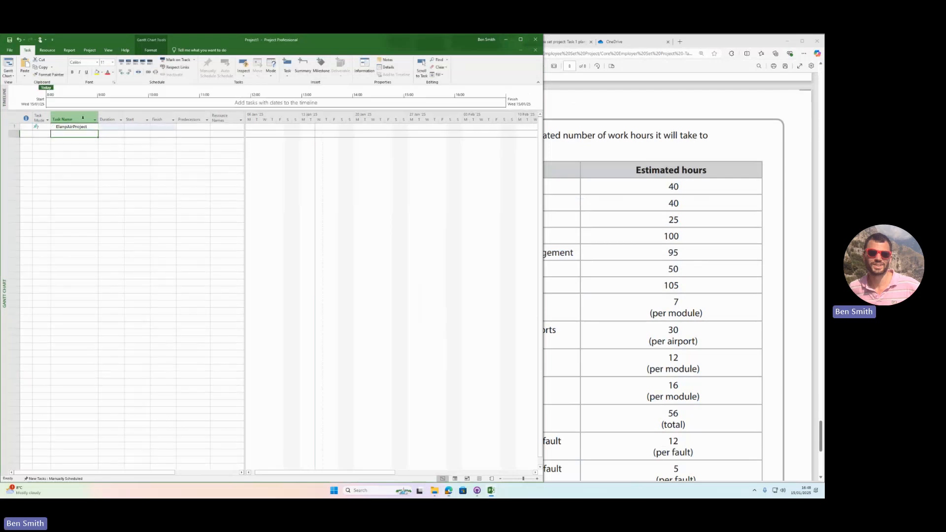
- Check the requested completion time and the working days per week below the paper's task table
{"action": "left_click", "coordinate": [655, 317]}
{"action": "scroll", "coordinate": [654, 317], "scroll_direction": "down", "scroll_amount": 6}
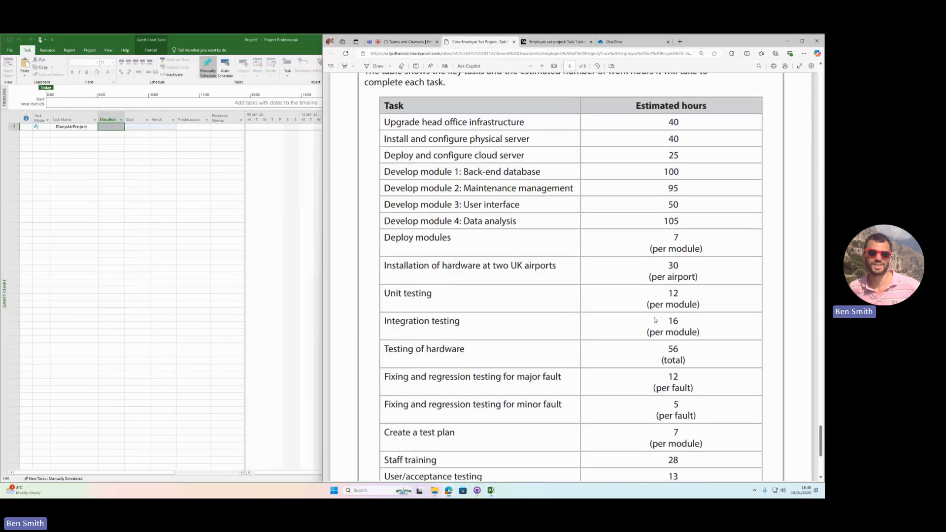
{"action": "left_click_drag", "start_coordinate": [522, 362], "coordinate": [617, 364]}
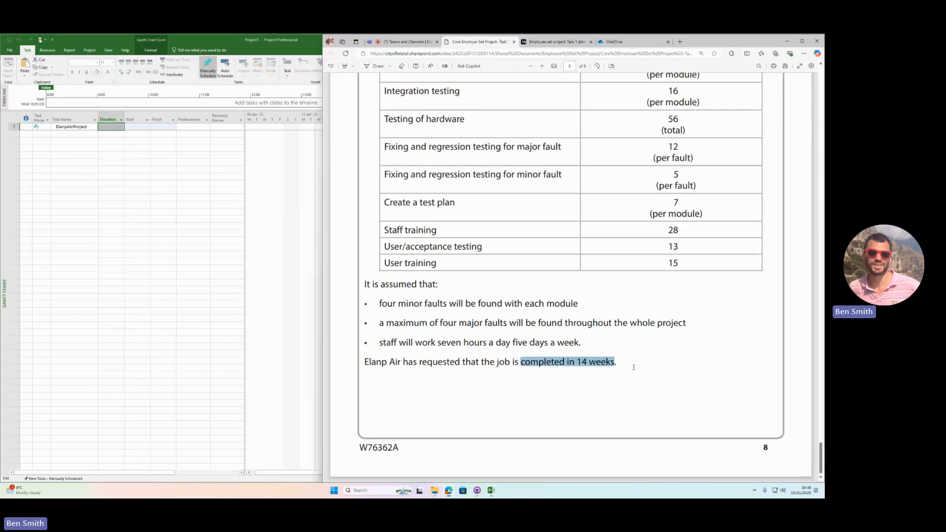
{"action": "double_click", "coordinate": [611, 364]}
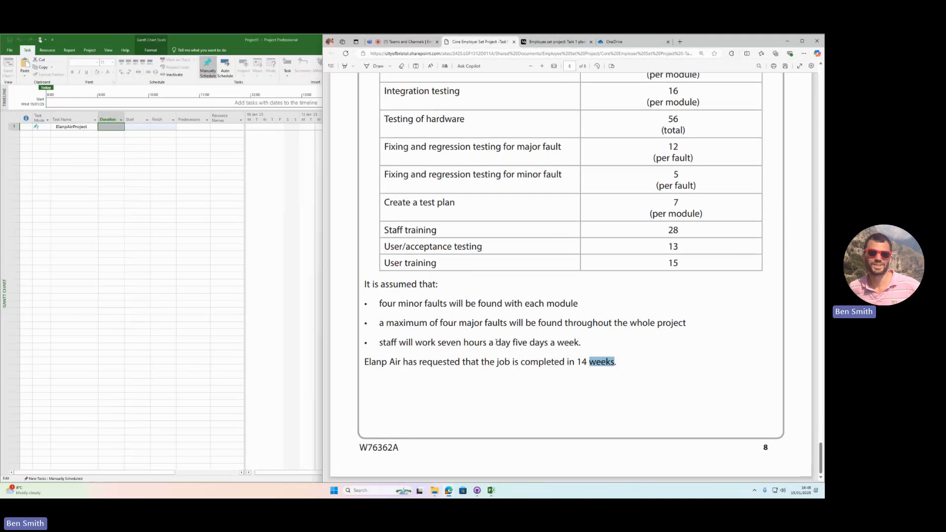
{"action": "left_click_drag", "start_coordinate": [497, 342], "coordinate": [583, 343]}
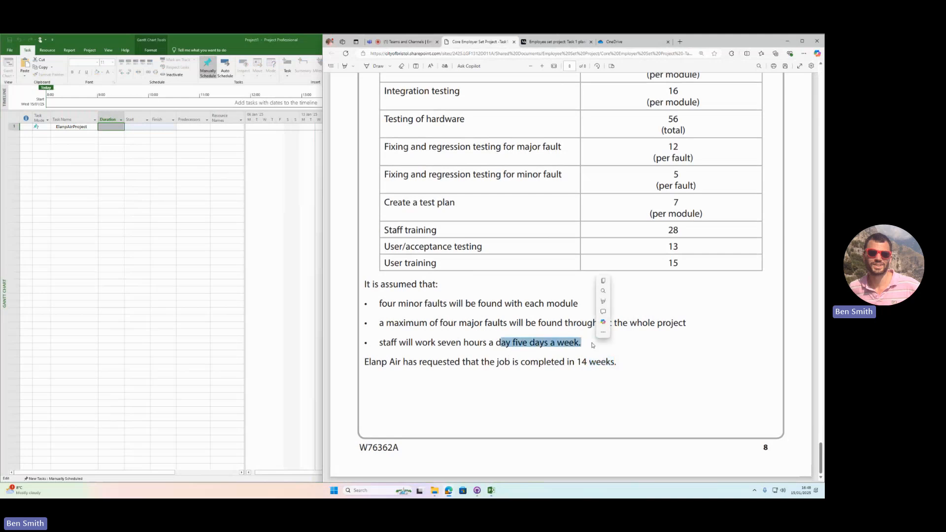
- Set the duration of the ElanpAirProject task to 70 days in Microsoft Project
{"action": "left_click", "coordinate": [106, 126]}
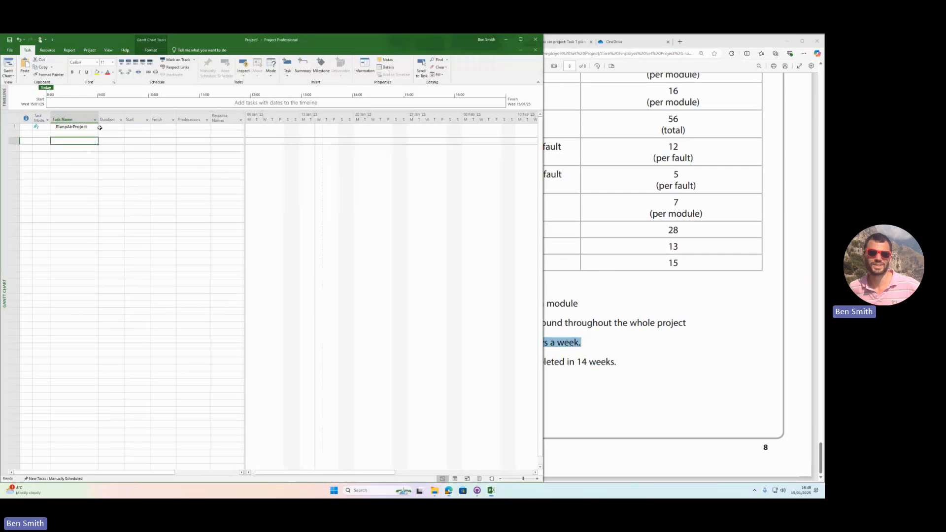
{"action": "type", "text": "70 days"}
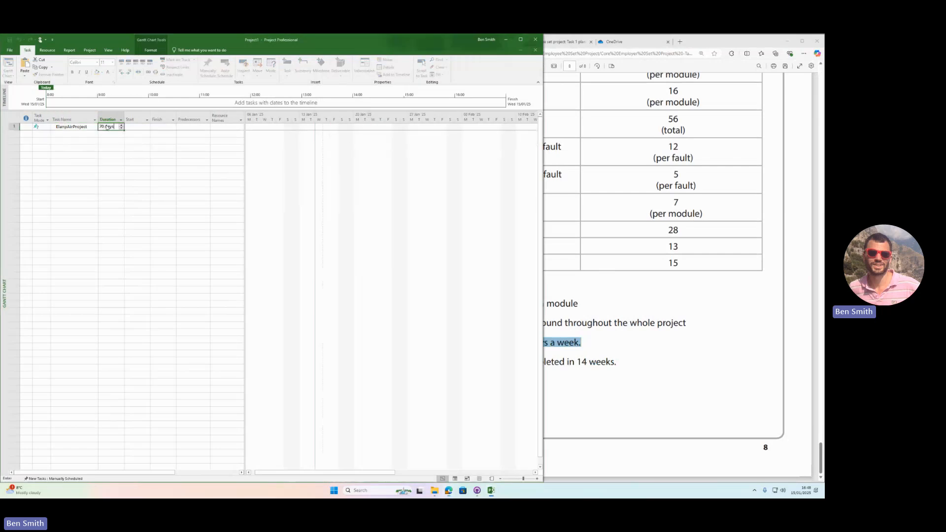
{"action": "key", "text": "Return"}
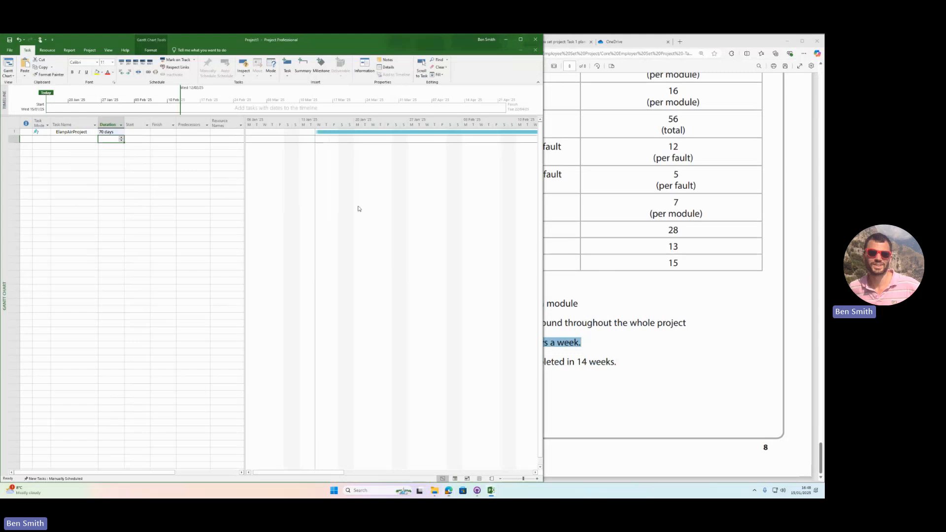
- Set the project's schedule options to 7 hours per day, matching the seven-hour working day stated in the paper
{"action": "left_click", "coordinate": [599, 309]}
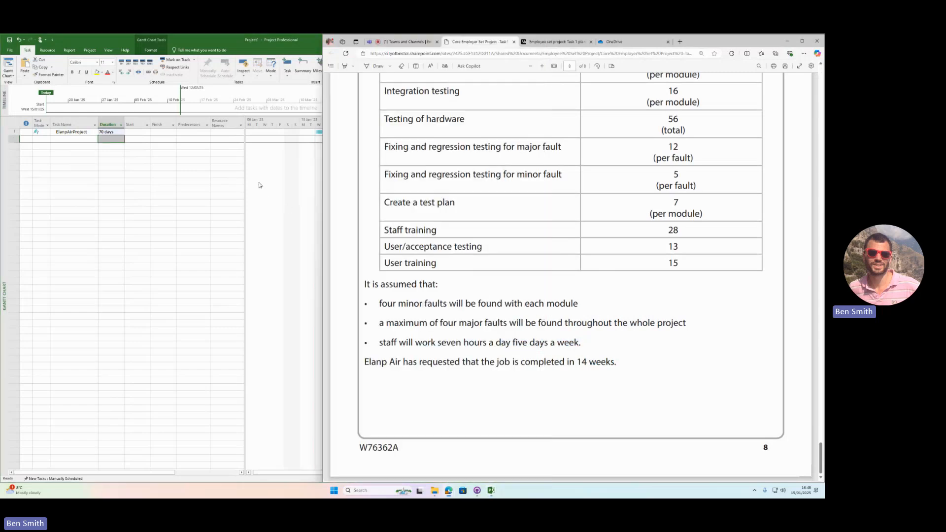
{"action": "left_click", "coordinate": [19, 60]}
{"action": "left_click", "coordinate": [10, 52]}
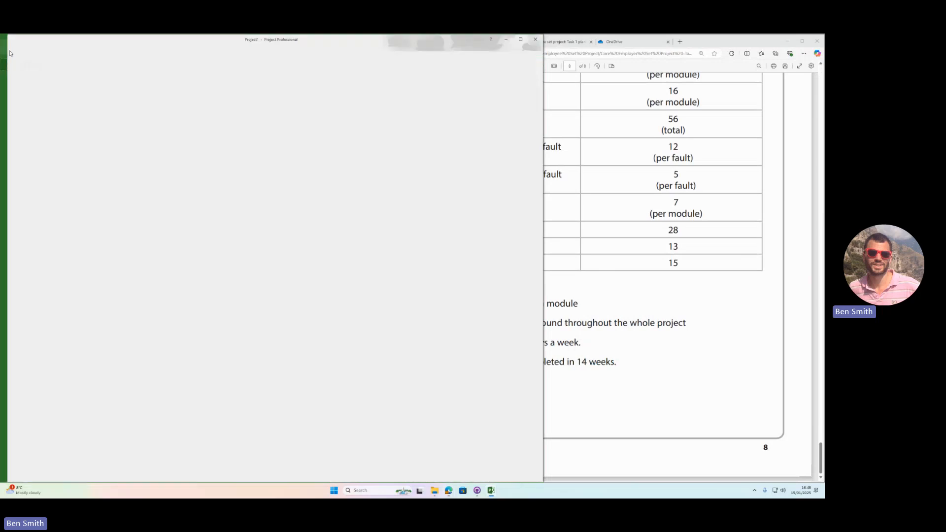
{"action": "left_click", "coordinate": [19, 209]}
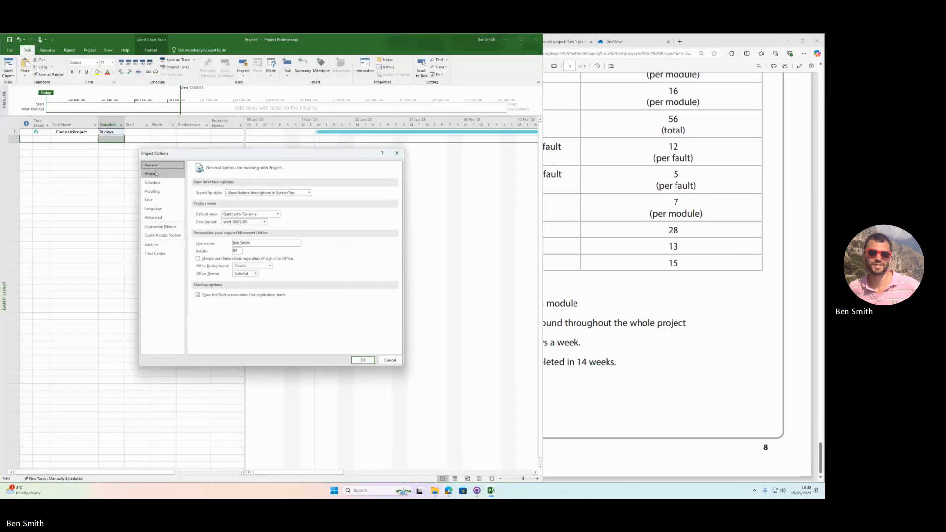
{"action": "left_click", "coordinate": [154, 183]}
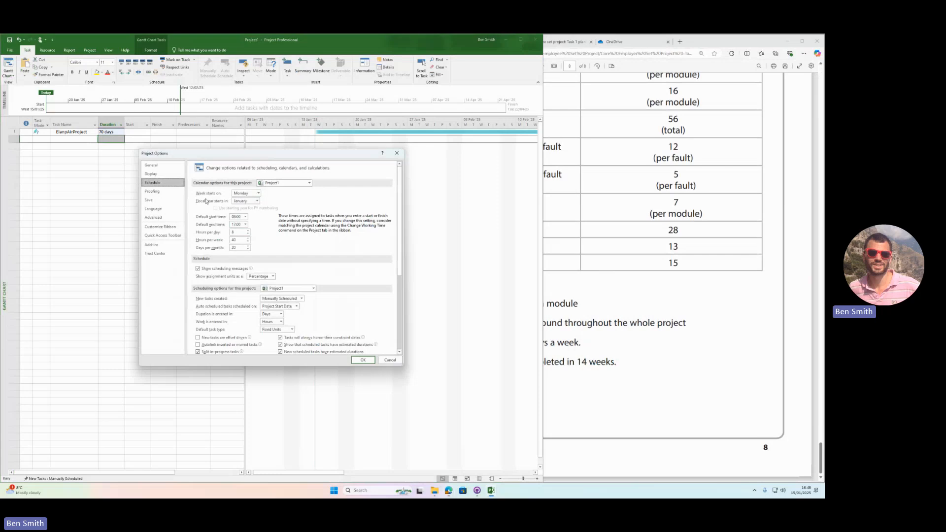
{"action": "left_click", "coordinate": [237, 233]}
{"action": "double_click", "coordinate": [234, 232]}
{"action": "key", "text": "Return"}
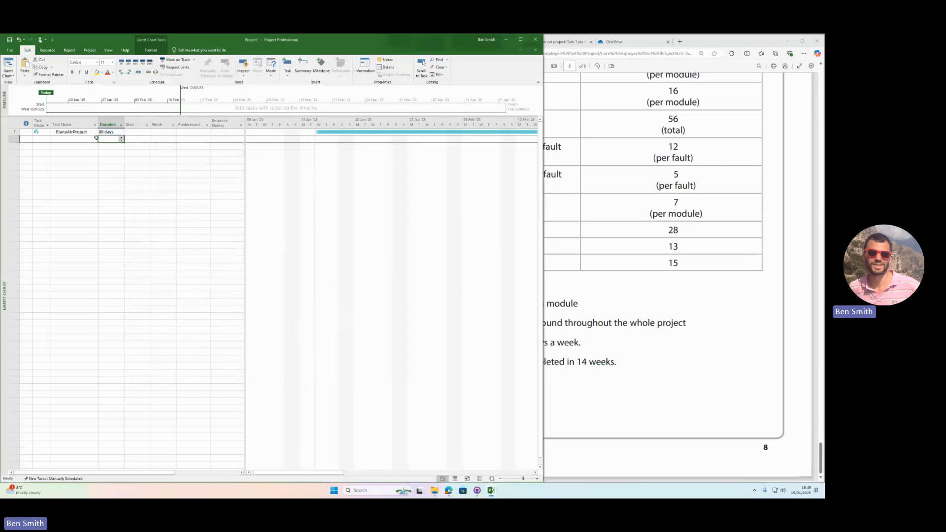
- Set the project's schedule options so that task durations are entered in hours
{"action": "left_click", "coordinate": [7, 50]}
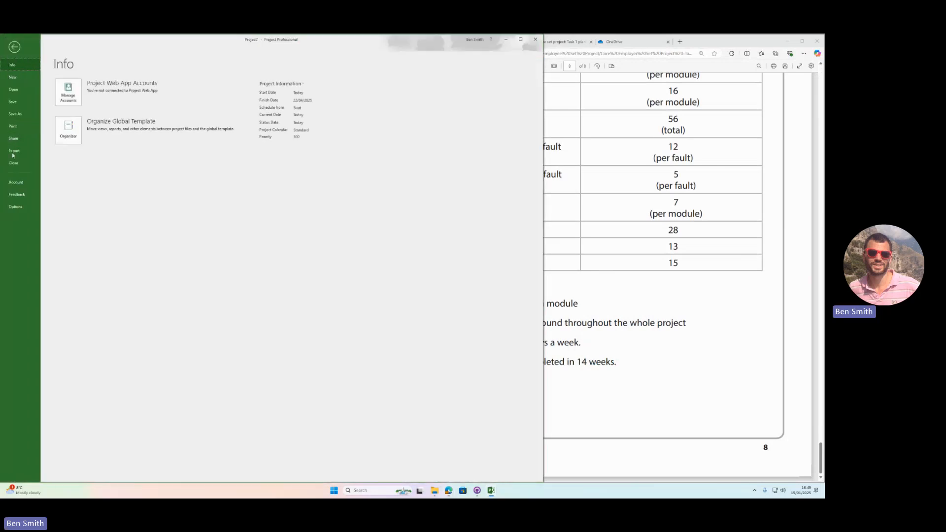
{"action": "left_click", "coordinate": [8, 206]}
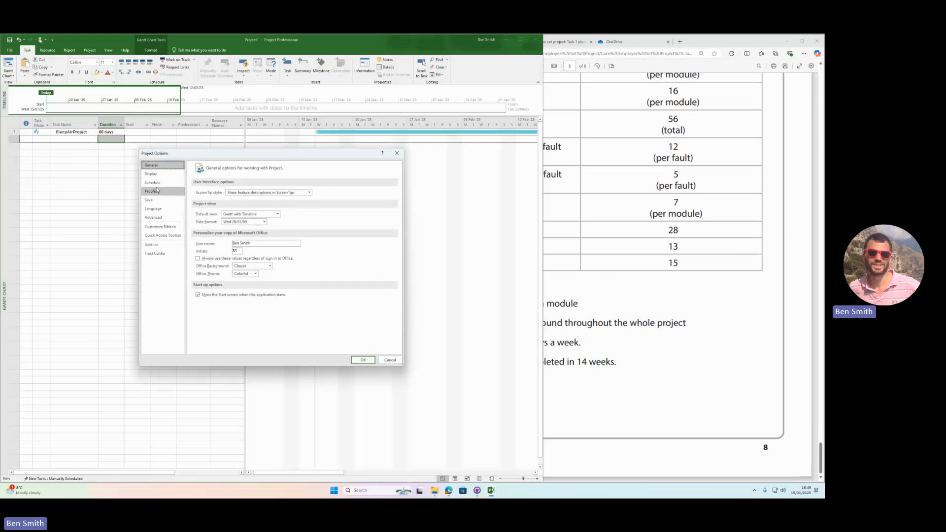
{"action": "left_click", "coordinate": [152, 182]}
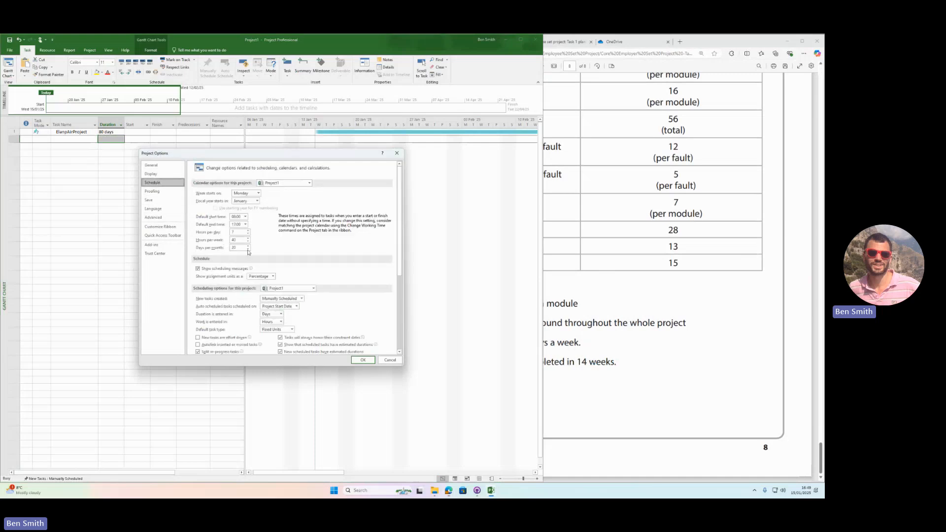
{"action": "scroll", "coordinate": [254, 260], "scroll_direction": "down", "scroll_amount": 1}
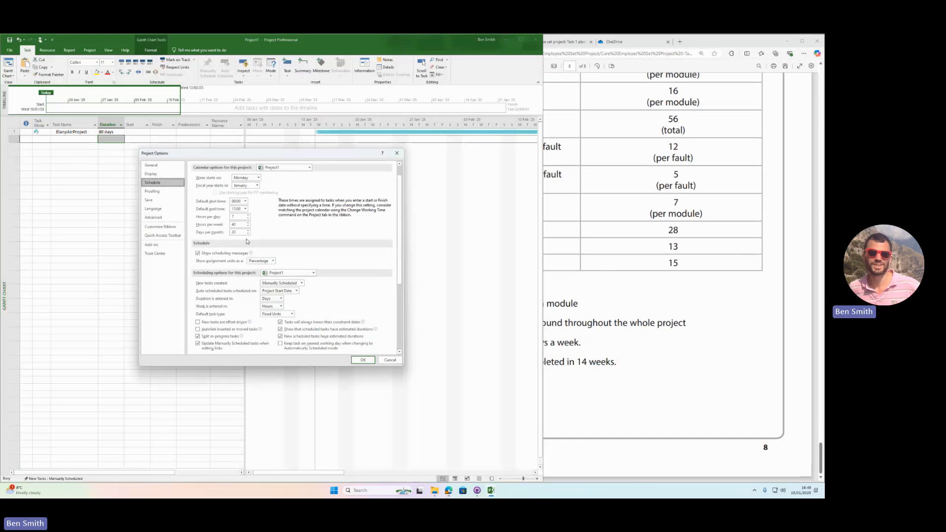
{"action": "left_click", "coordinate": [280, 298]}
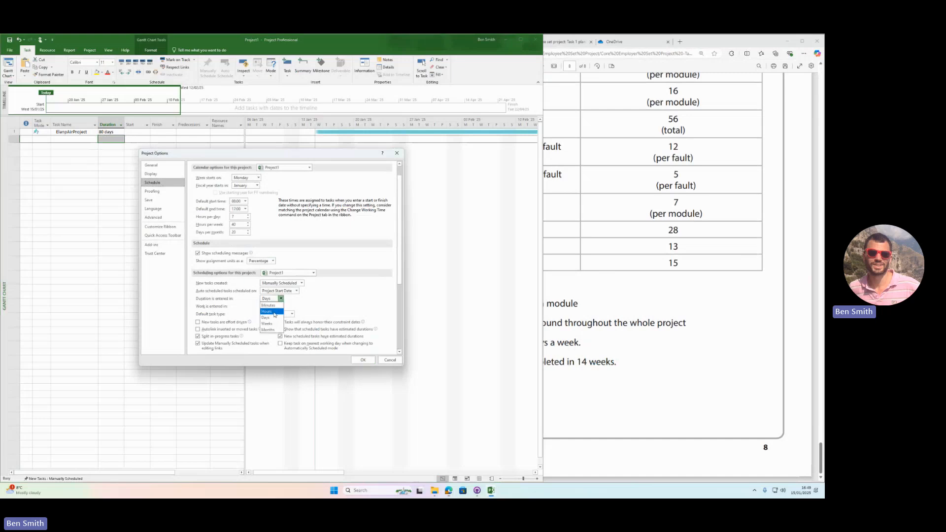
{"action": "left_click", "coordinate": [272, 312]}
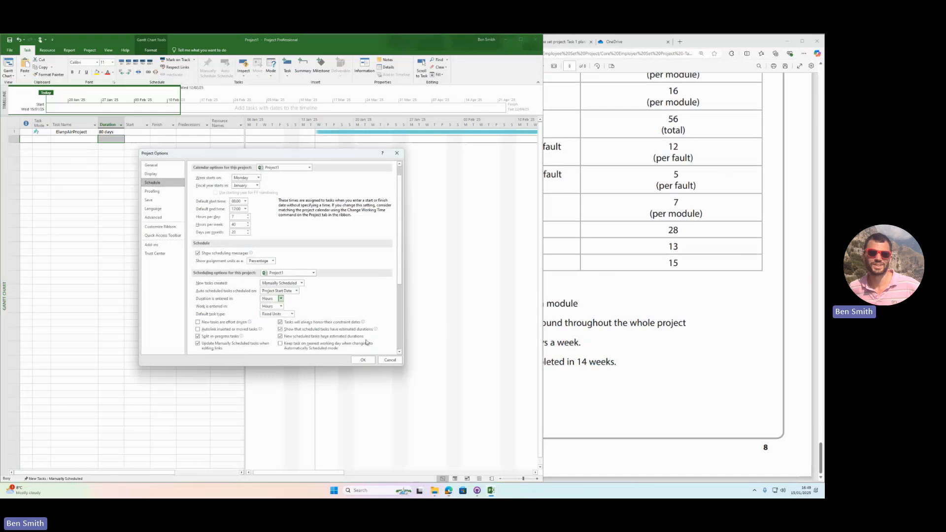
{"action": "left_click", "coordinate": [360, 361]}
{"action": "left_click", "coordinate": [114, 139]}
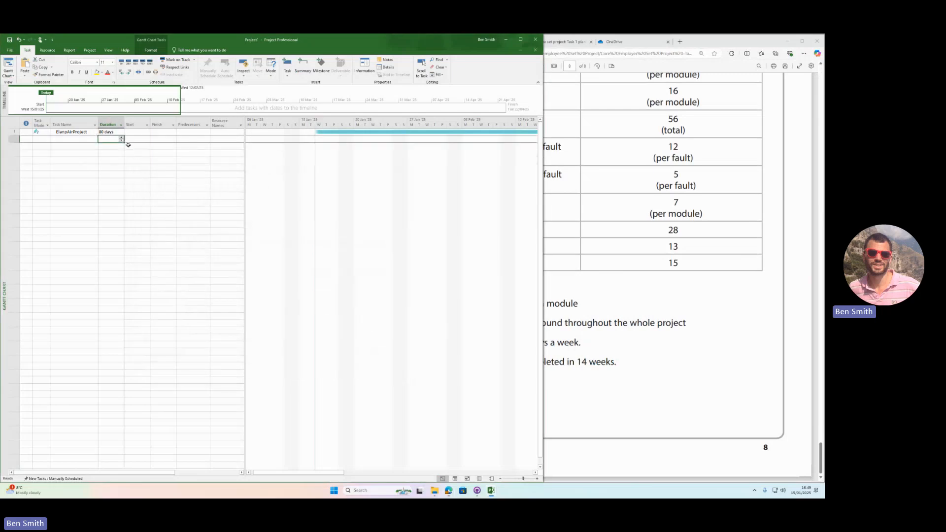
{"action": "left_click", "coordinate": [81, 139]}
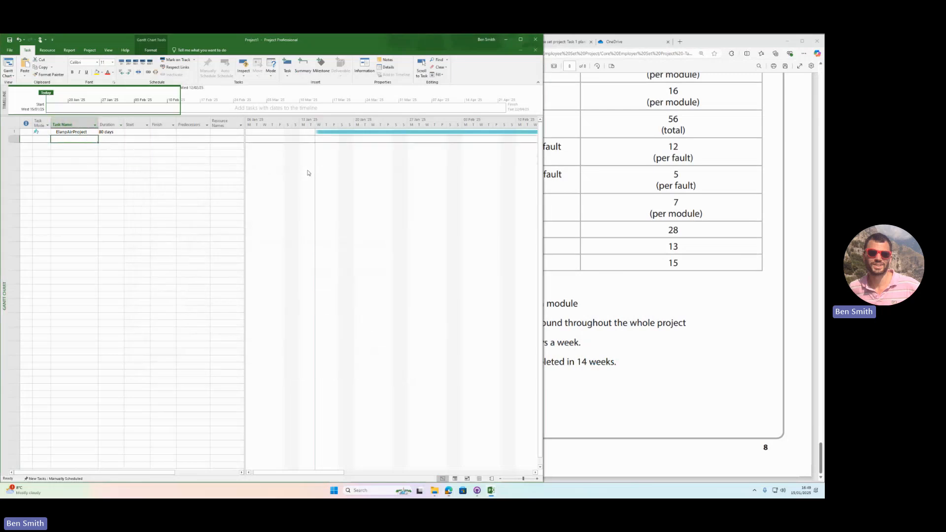
{"action": "left_click", "coordinate": [112, 138]}
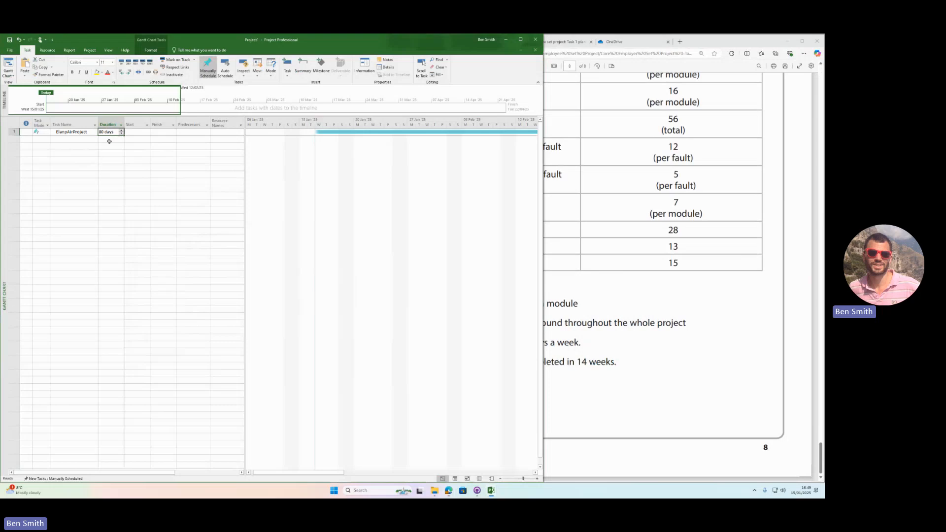
- Review the paper's key tasks table, highlighting the infrastructure and server tasks and the four module development tasks with their estimated hours
{"action": "left_click", "coordinate": [547, 207]}
{"action": "scroll", "coordinate": [543, 207], "scroll_direction": "up", "scroll_amount": 10}
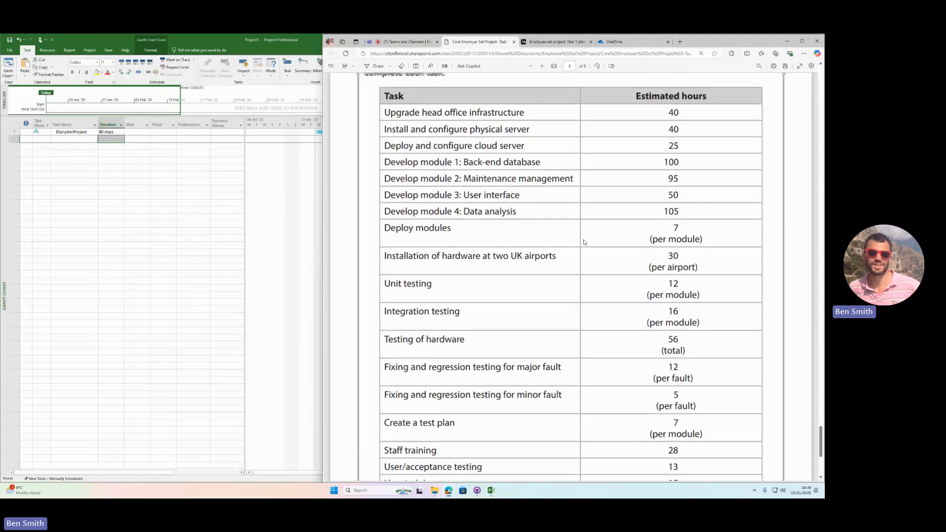
{"action": "scroll", "coordinate": [543, 206], "scroll_direction": "down", "scroll_amount": 4}
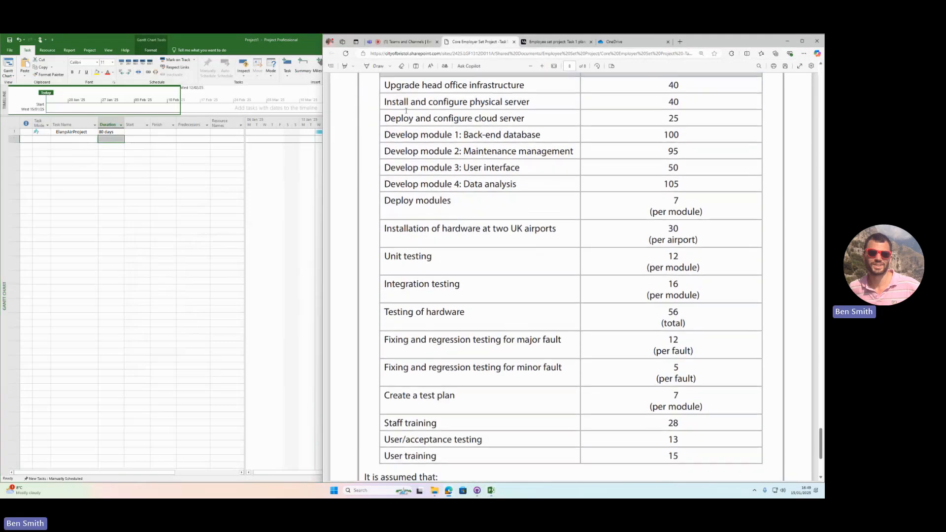
{"action": "scroll", "coordinate": [649, 110], "scroll_direction": "up", "scroll_amount": 2}
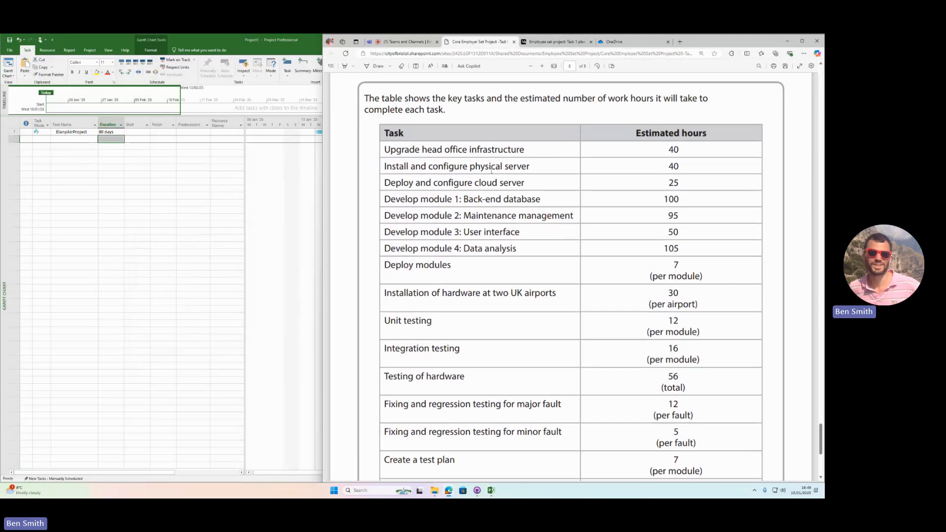
{"action": "left_click_drag", "start_coordinate": [387, 150], "coordinate": [683, 184]}
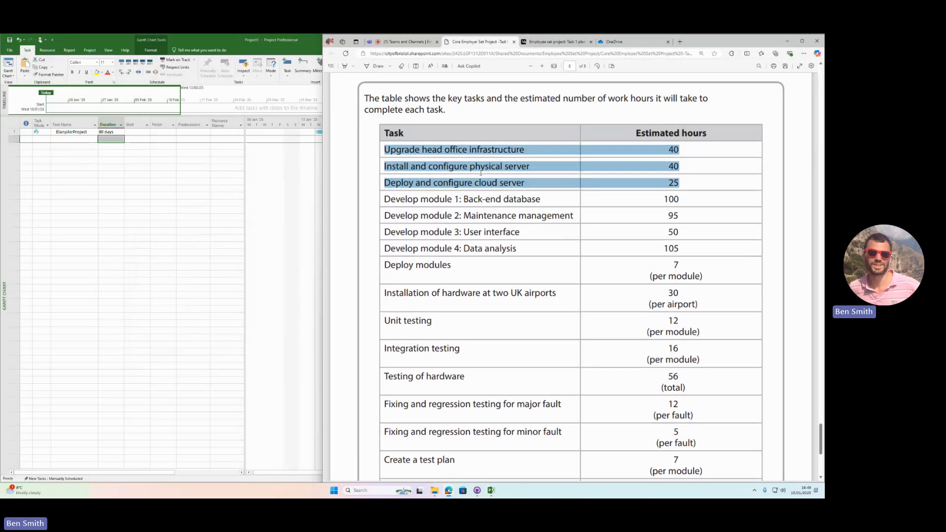
{"action": "left_click_drag", "start_coordinate": [386, 199], "coordinate": [674, 251]}
{"action": "left_click", "coordinate": [674, 251]}
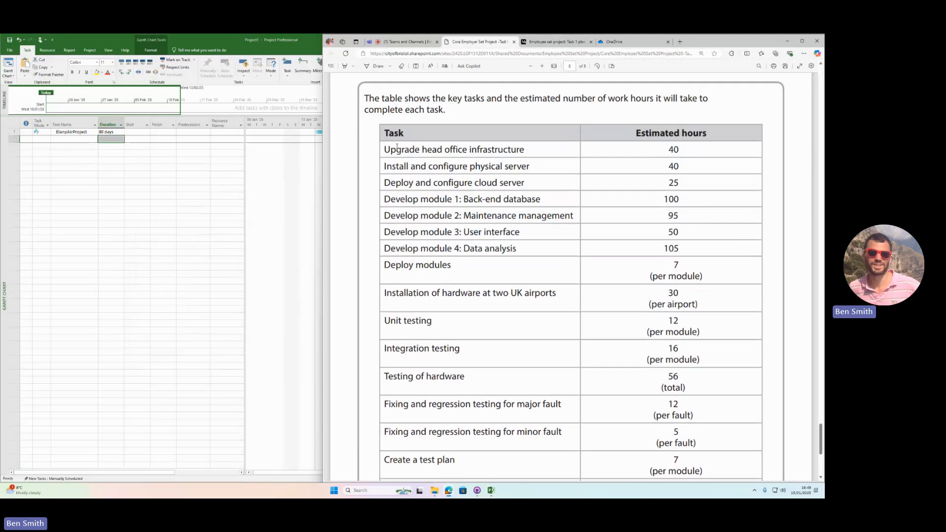
{"action": "left_click_drag", "start_coordinate": [384, 150], "coordinate": [512, 156]}
{"action": "left_click", "coordinate": [513, 156]}
- Find the Company financial data table in the paper and compare its physical and cloud server options
{"action": "scroll", "coordinate": [532, 178], "scroll_direction": "up", "scroll_amount": 15}
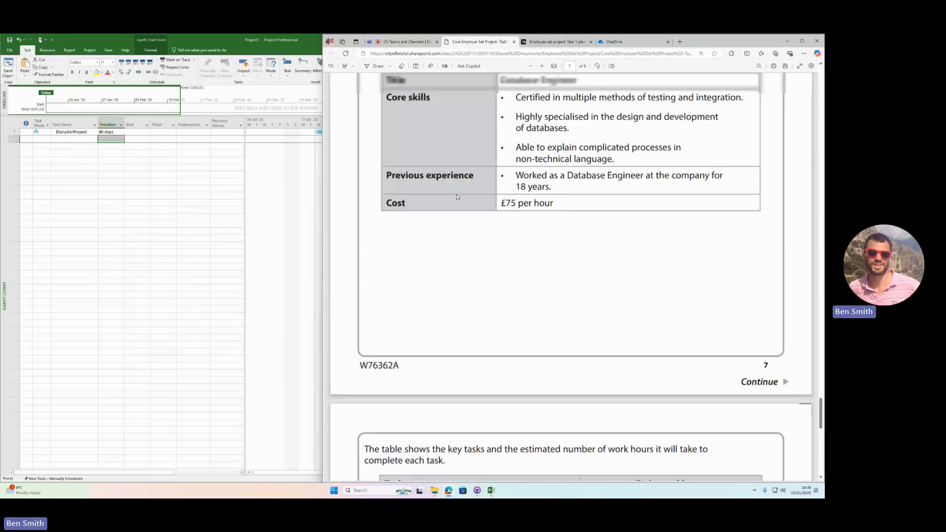
{"action": "scroll", "coordinate": [655, 216], "scroll_direction": "up", "scroll_amount": 10}
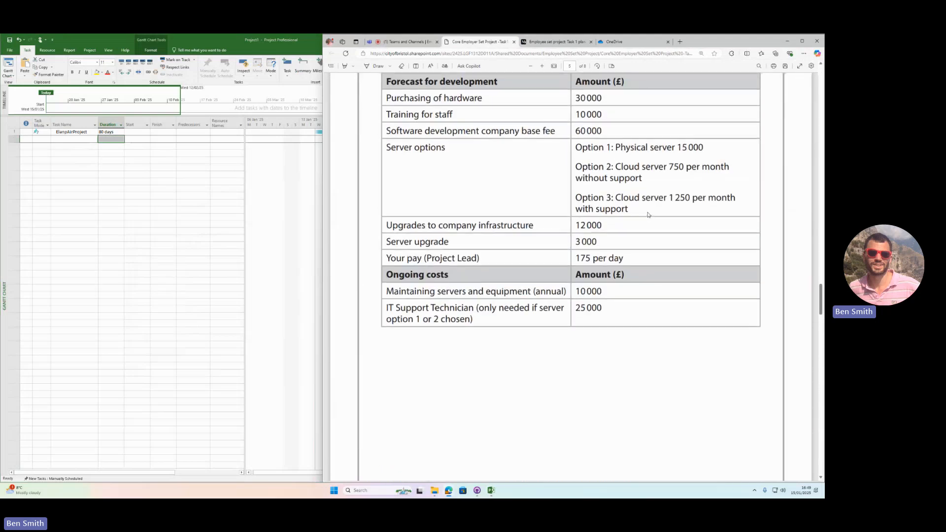
{"action": "scroll", "coordinate": [656, 219], "scroll_direction": "down", "scroll_amount": 5}
{"action": "scroll", "coordinate": [657, 224], "scroll_direction": "up", "scroll_amount": 6}
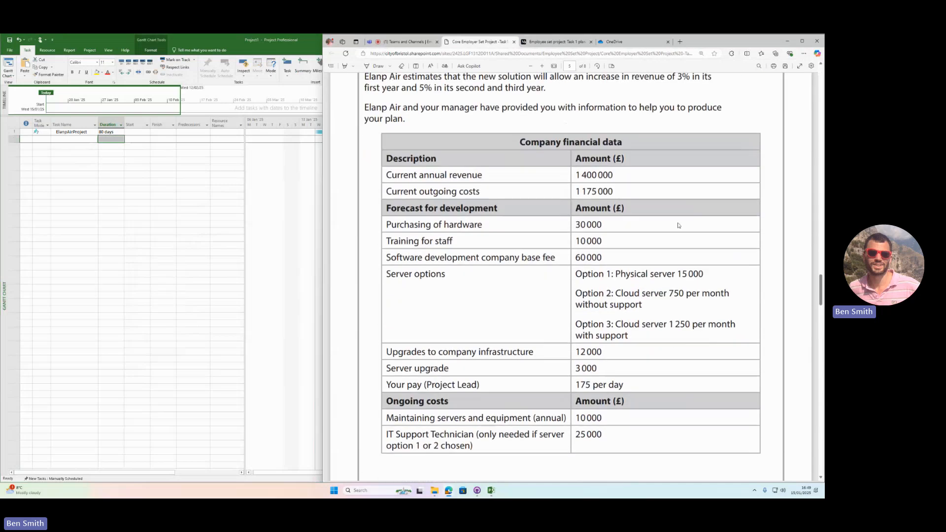
{"action": "left_click_drag", "start_coordinate": [385, 270], "coordinate": [692, 325]}
{"action": "left_click", "coordinate": [638, 278]}
{"action": "left_click_drag", "start_coordinate": [609, 293], "coordinate": [638, 336]}
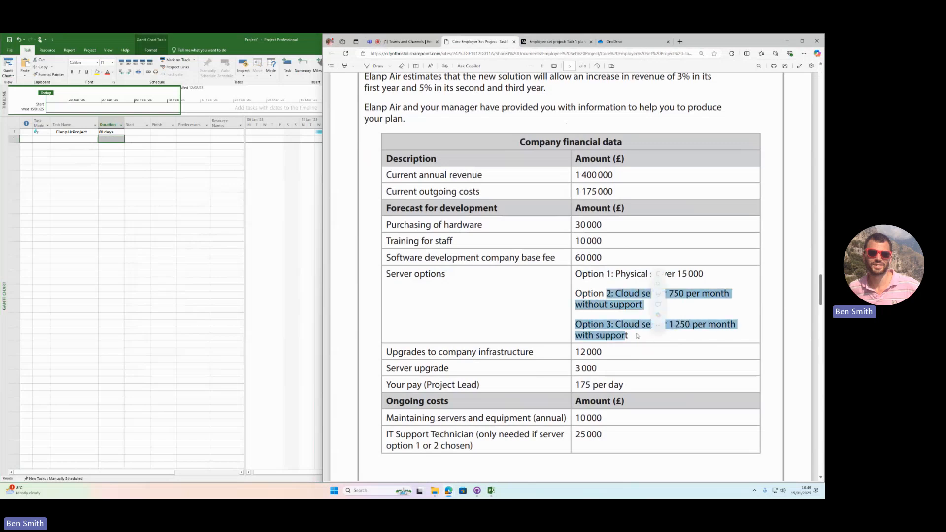
{"action": "left_click", "coordinate": [619, 326]}
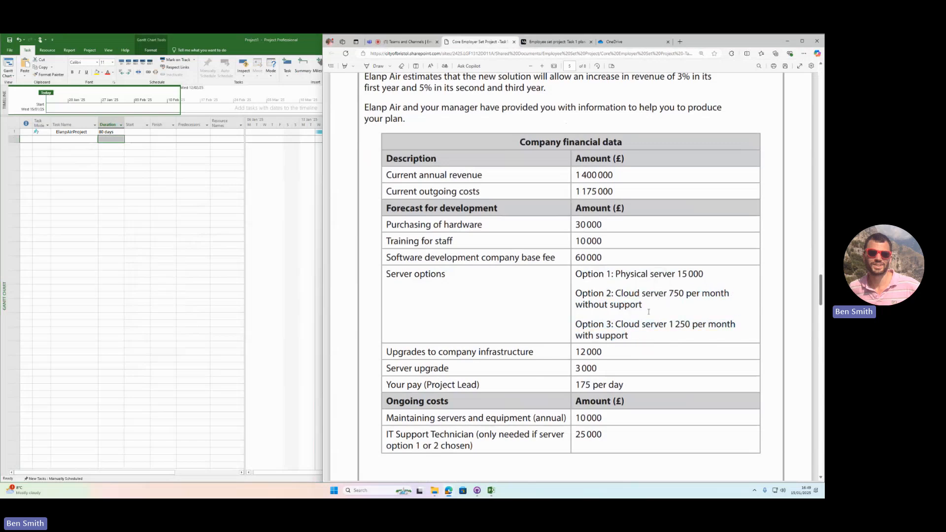
{"action": "left_click_drag", "start_coordinate": [634, 335], "coordinate": [571, 277]}
{"action": "left_click", "coordinate": [671, 311]}
{"action": "left_click_drag", "start_coordinate": [574, 321], "coordinate": [627, 335]}
{"action": "left_click", "coordinate": [630, 339]}
- Examine the price of the Option 1 physical server against the monthly price of the Option 3 cloud server with support
{"action": "left_click_drag", "start_coordinate": [706, 274], "coordinate": [574, 275]}
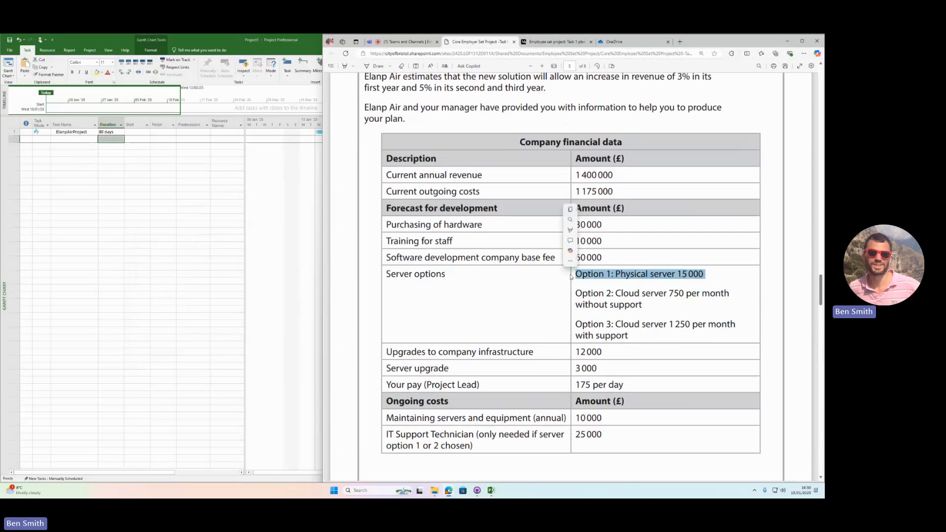
{"action": "triple_click", "coordinate": [648, 279]}
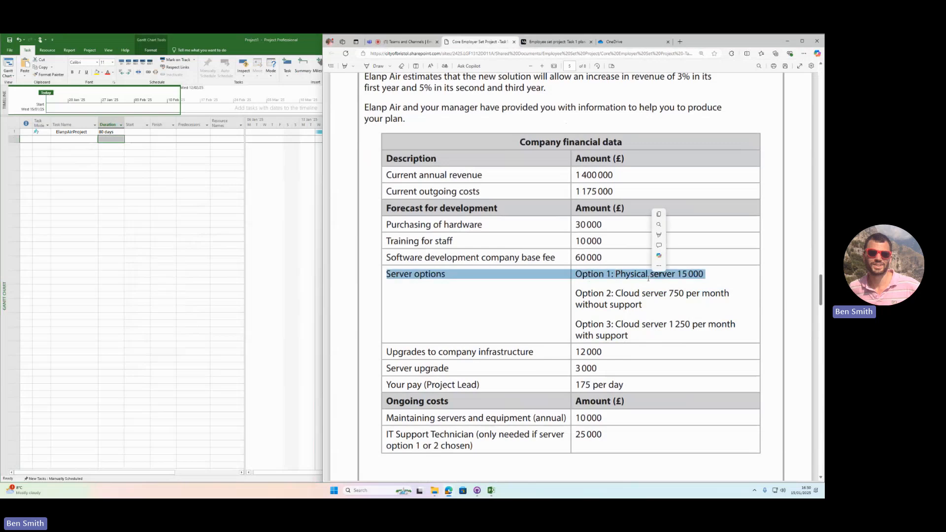
{"action": "left_click_drag", "start_coordinate": [574, 274], "coordinate": [725, 272]}
{"action": "left_click", "coordinate": [707, 284]}
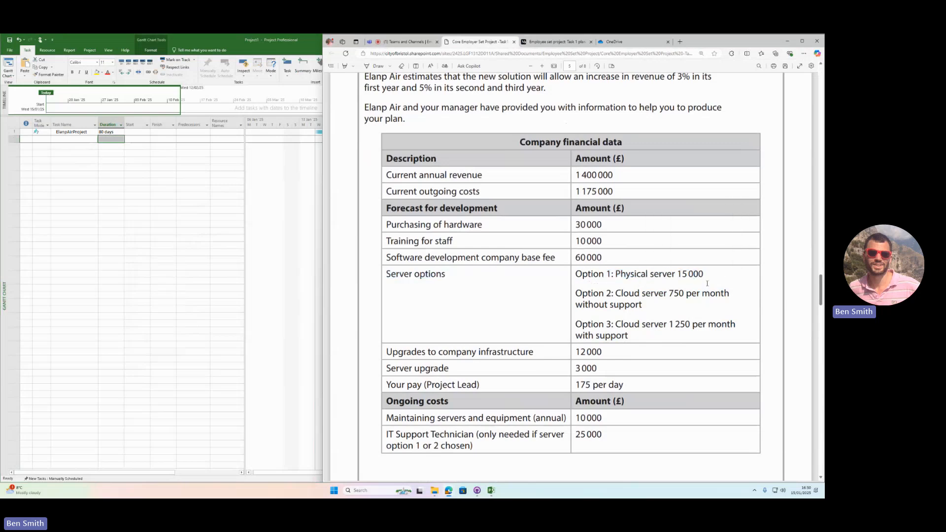
{"action": "left_click_drag", "start_coordinate": [671, 324], "coordinate": [697, 325]}
{"action": "left_click", "coordinate": [674, 325]}
{"action": "left_click", "coordinate": [673, 325]}
{"action": "left_click", "coordinate": [677, 324]}
{"action": "left_click_drag", "start_coordinate": [720, 274], "coordinate": [564, 275]}
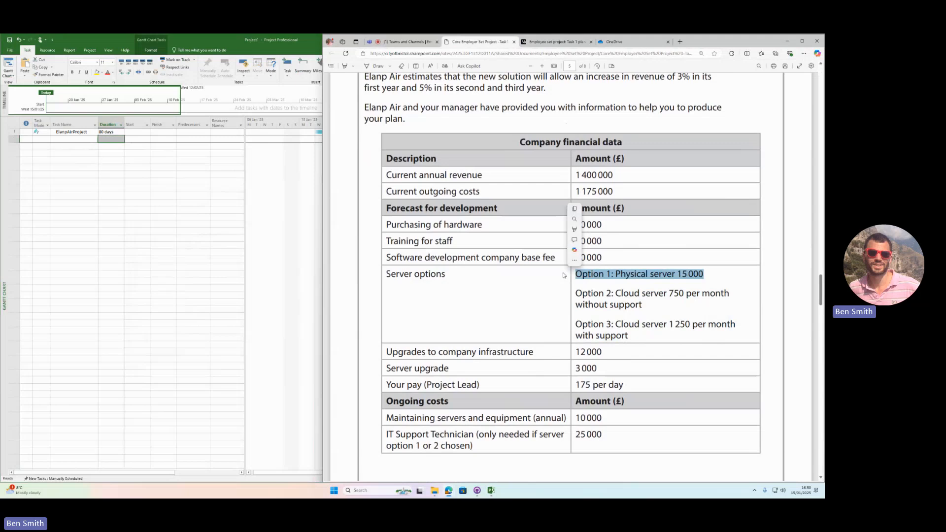
{"action": "left_click", "coordinate": [571, 277]}
{"action": "left_click_drag", "start_coordinate": [708, 273], "coordinate": [575, 274]}
{"action": "left_click", "coordinate": [595, 281]}
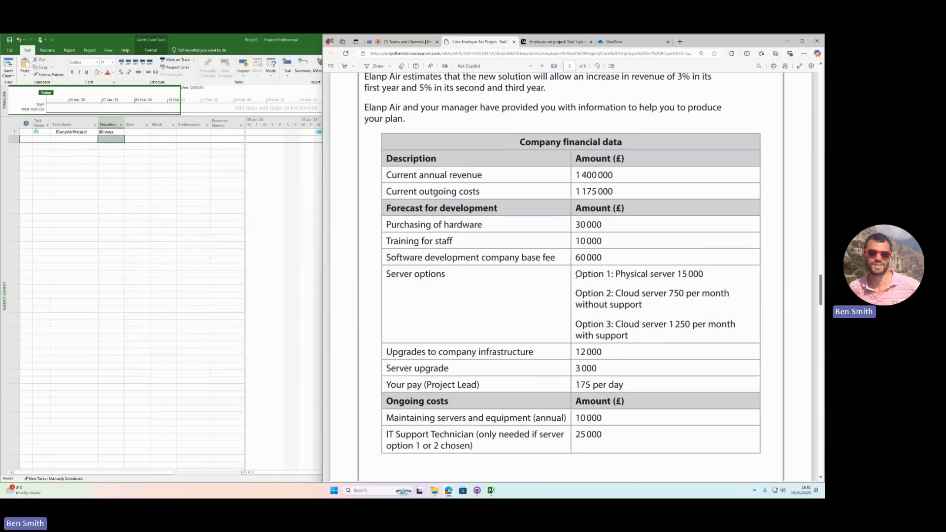
{"action": "left_click_drag", "start_coordinate": [576, 276], "coordinate": [724, 294]}
{"action": "left_click", "coordinate": [645, 265]}
{"action": "triple_click", "coordinate": [644, 265]}
{"action": "scroll", "coordinate": [591, 282], "scroll_direction": "down", "scroll_amount": 1}
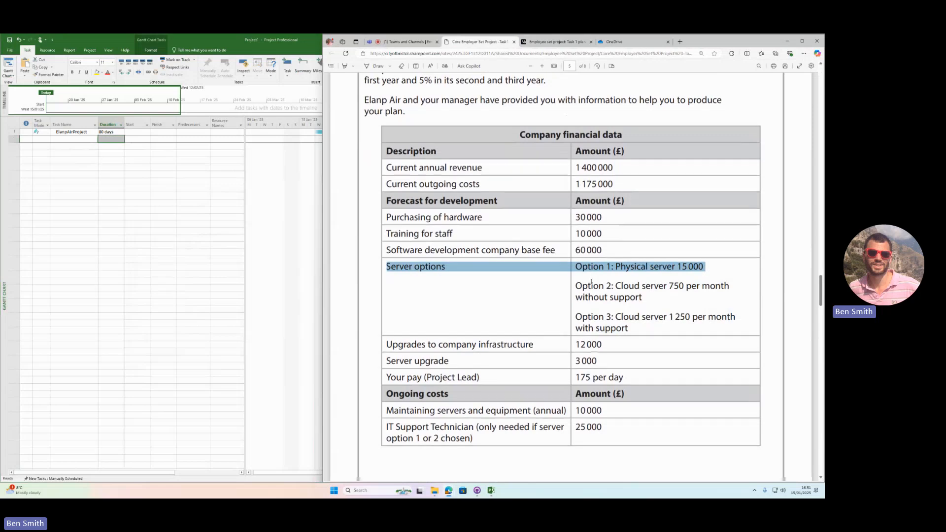
- Copy the head office infrastructure and physical server rows from the key tasks table into the task list below ElanpAirProject and widen the Task Name column
{"action": "scroll", "coordinate": [592, 282], "scroll_direction": "down", "scroll_amount": 20}
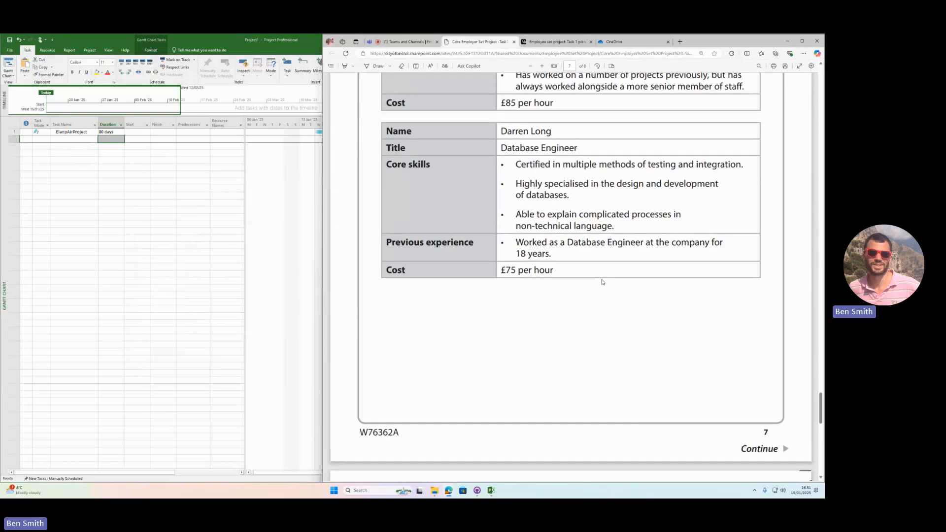
{"action": "scroll", "coordinate": [598, 278], "scroll_direction": "down", "scroll_amount": 8}
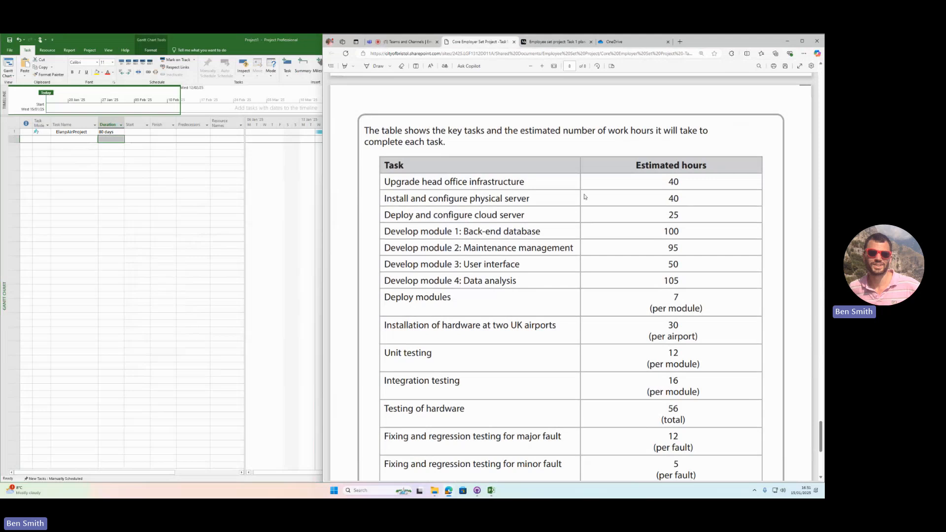
{"action": "left_click_drag", "start_coordinate": [685, 194], "coordinate": [383, 181]}
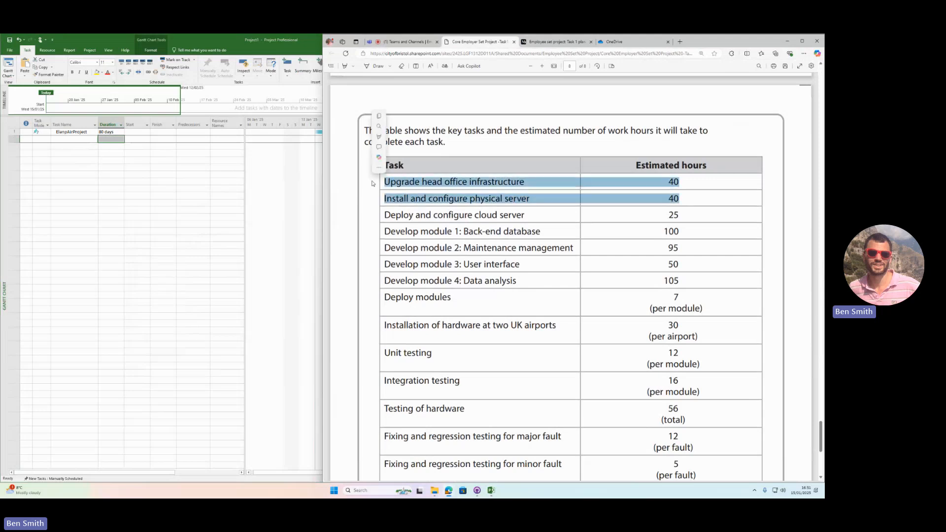
{"action": "key", "text": "ctrl+c"}
{"action": "left_click", "coordinate": [83, 154]}
{"action": "left_click", "coordinate": [64, 139]}
{"action": "key", "text": "ctrl+v"}
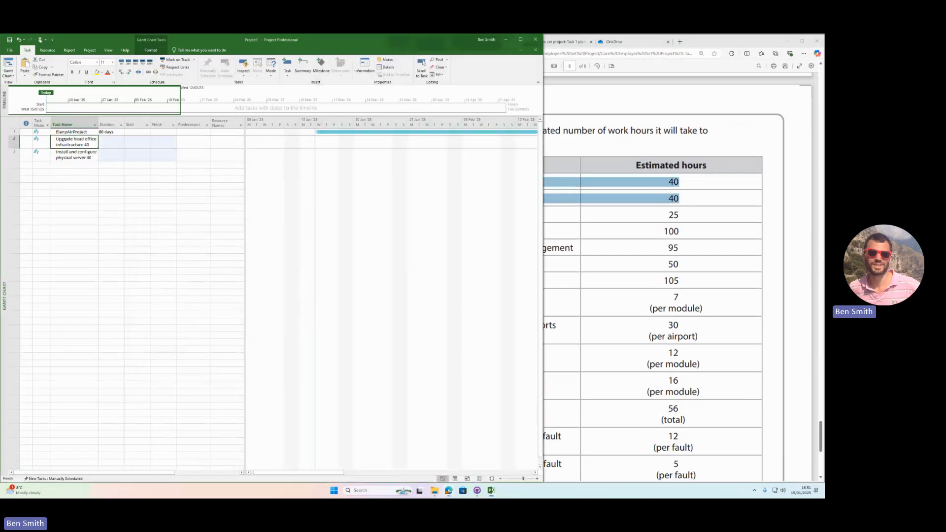
{"action": "left_click_drag", "start_coordinate": [99, 123], "coordinate": [144, 123]}
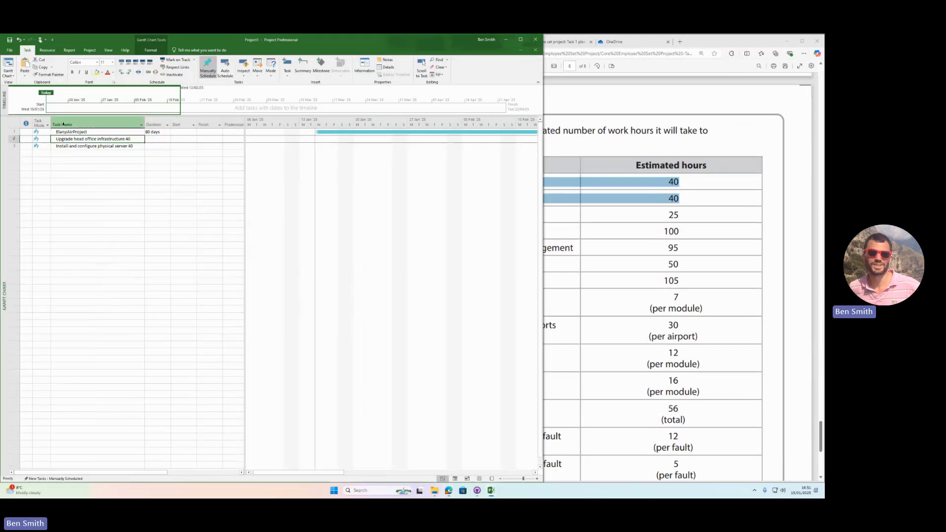
- Indent the head office infrastructure and physical server tasks as subtasks of ElanpAirProject
{"action": "left_click", "coordinate": [89, 167]}
{"action": "left_click", "coordinate": [97, 139]}
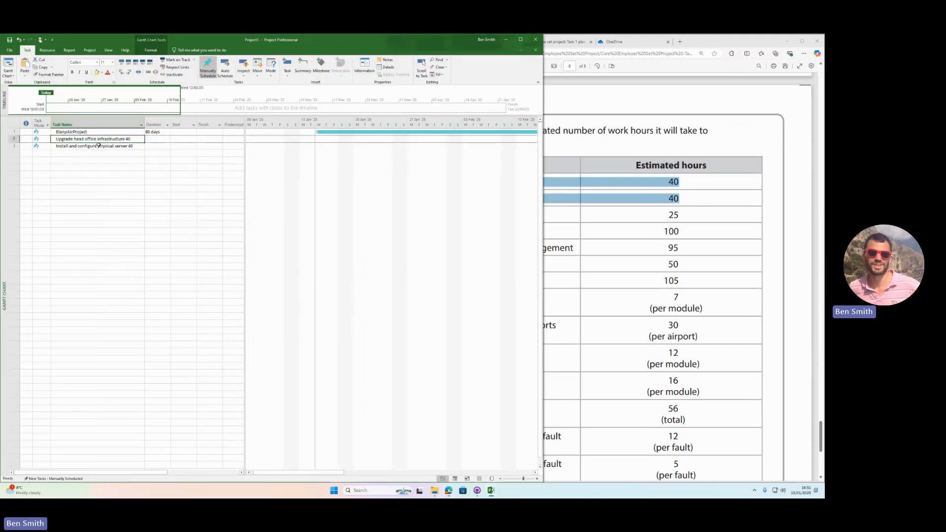
{"action": "left_click", "coordinate": [86, 122]}
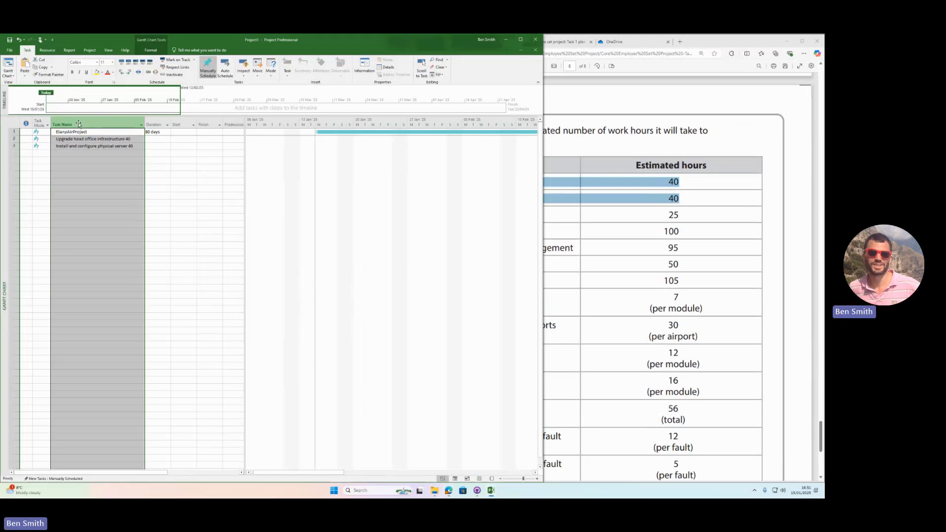
{"action": "left_click", "coordinate": [127, 72]}
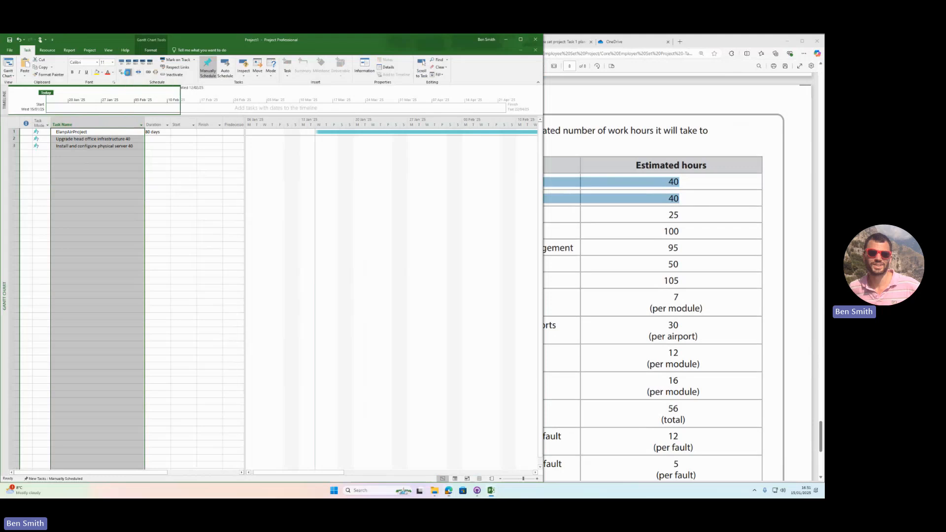
{"action": "left_click", "coordinate": [72, 139]}
{"action": "left_click", "coordinate": [73, 146]}
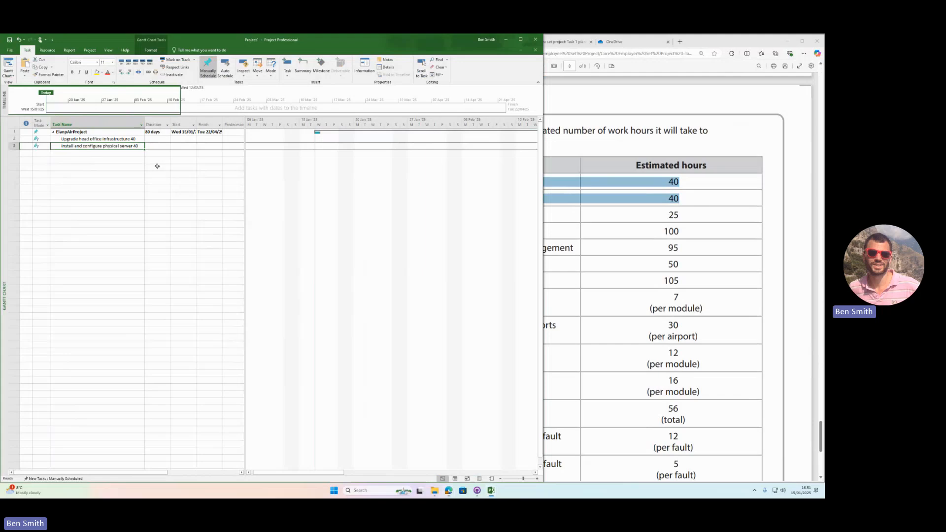
- Set the duration of the ElanpAirProject summary task to 70 days
{"action": "left_click", "coordinate": [153, 133]}
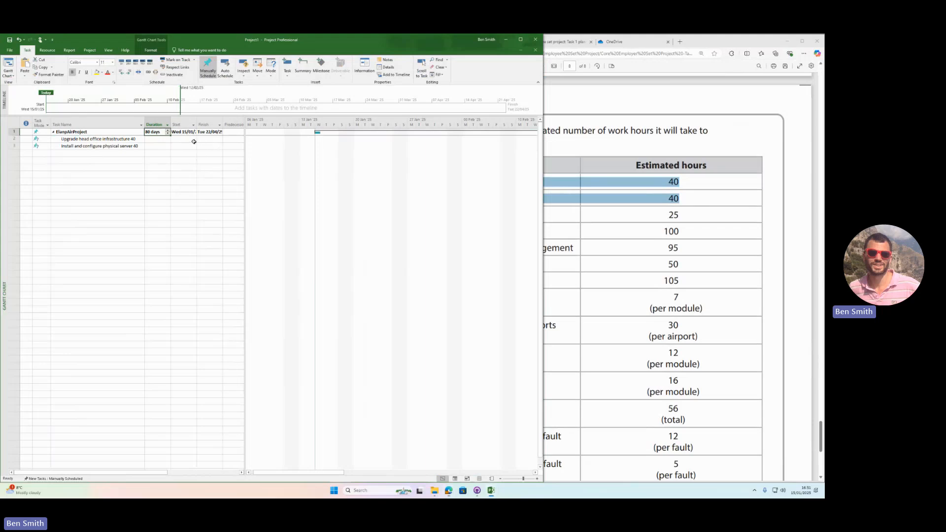
{"action": "type", "text": "70da"}
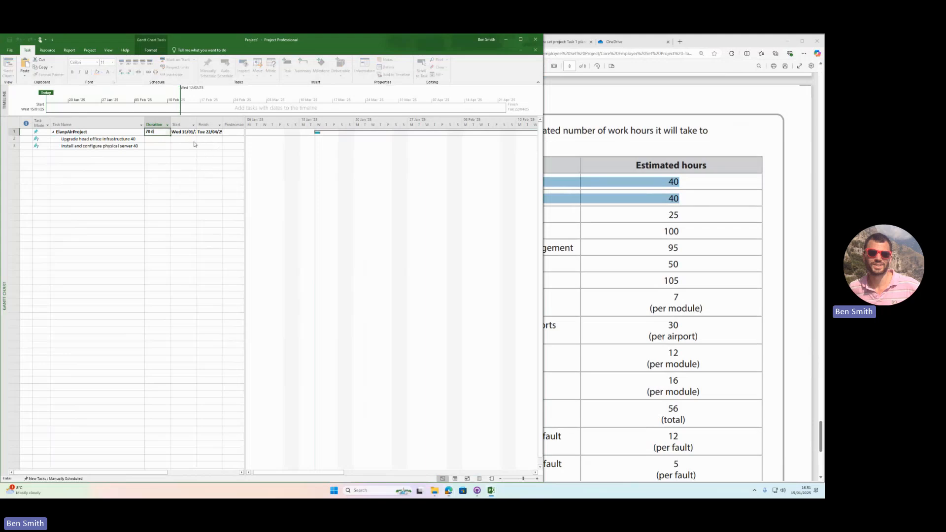
{"action": "key", "text": "Return"}
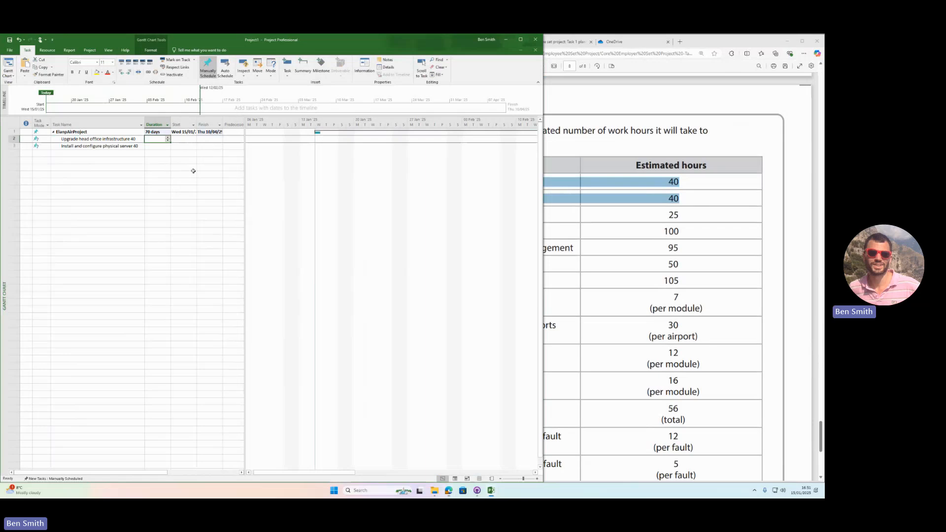
- Widen the project window over the paper and bring the start of the ElanpAirProject bar into view in the Gantt chart
{"action": "left_click", "coordinate": [194, 146]}
{"action": "left_click", "coordinate": [113, 139]}
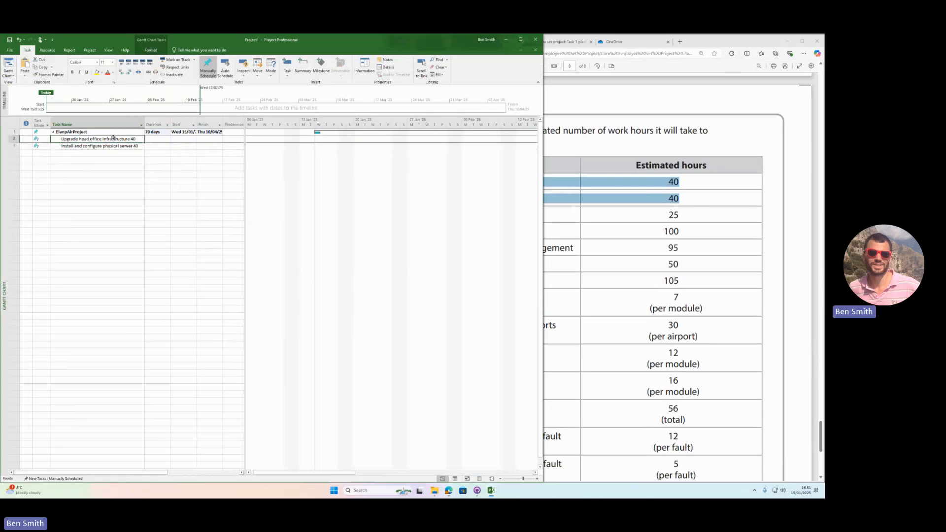
{"action": "left_click", "coordinate": [119, 147]}
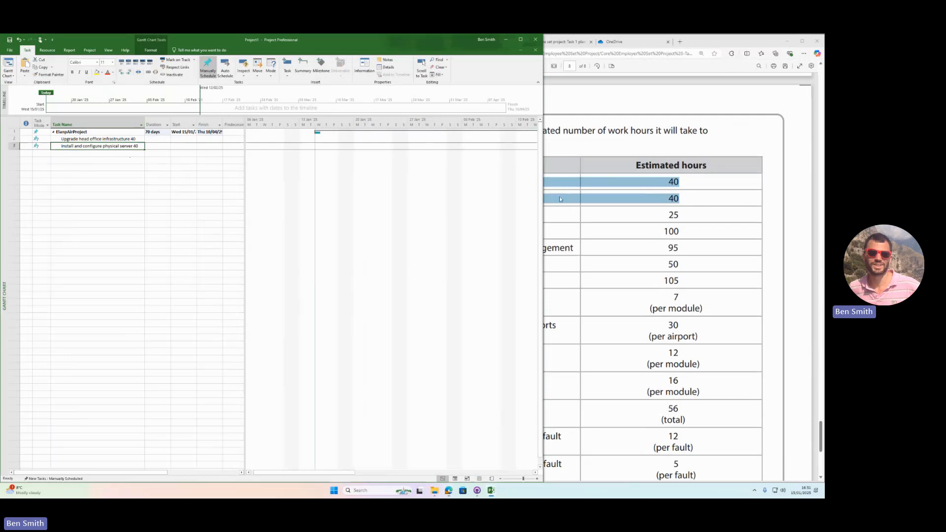
{"action": "left_click_drag", "start_coordinate": [544, 203], "coordinate": [703, 203]}
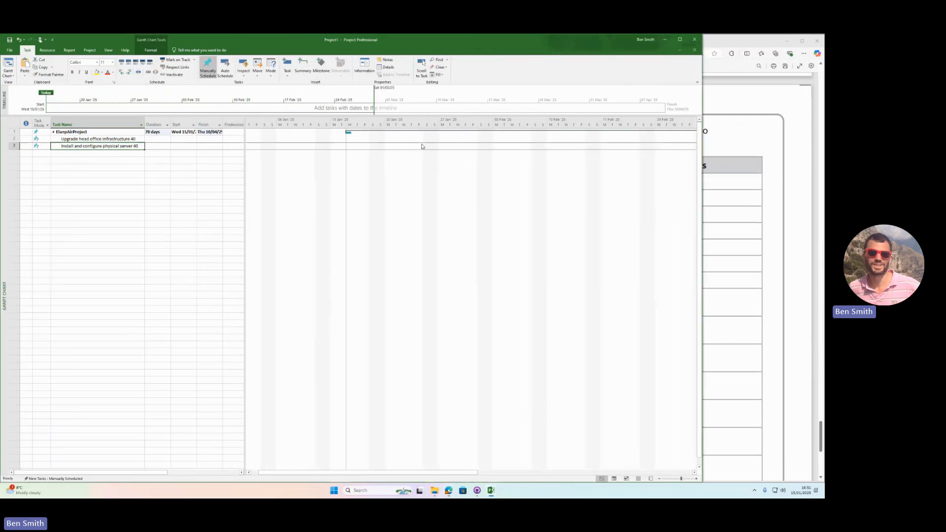
{"action": "mouse_move", "coordinate": [474, 472]}
{"action": "left_mouse_down"}
{"action": "mouse_move", "coordinate": [679, 476]}
{"action": "mouse_move", "coordinate": [459, 474]}
{"action": "left_mouse_up"}
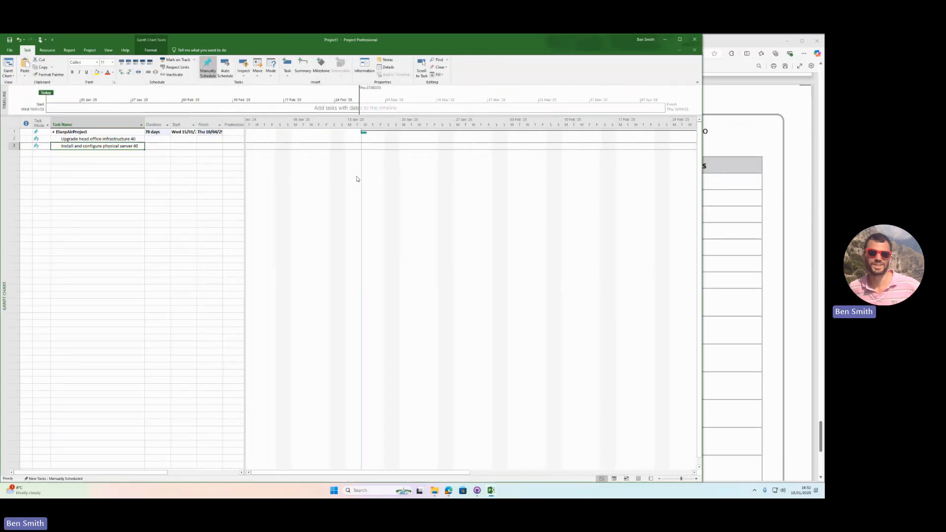
- Try a start date of 13 January 2025 for ElanpAirProject and set it back to 15 January 2025
{"action": "left_click", "coordinate": [182, 132]}
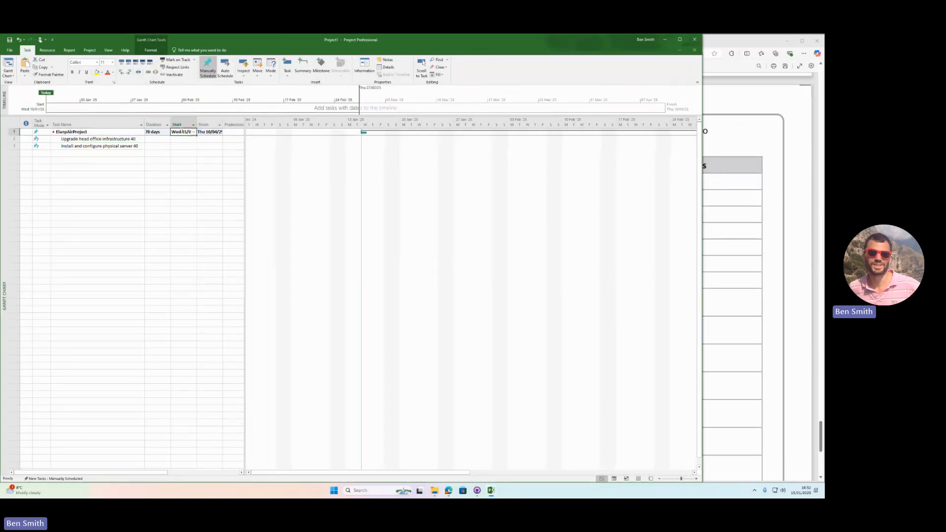
{"action": "left_click", "coordinate": [193, 133]}
{"action": "left_click", "coordinate": [146, 163]}
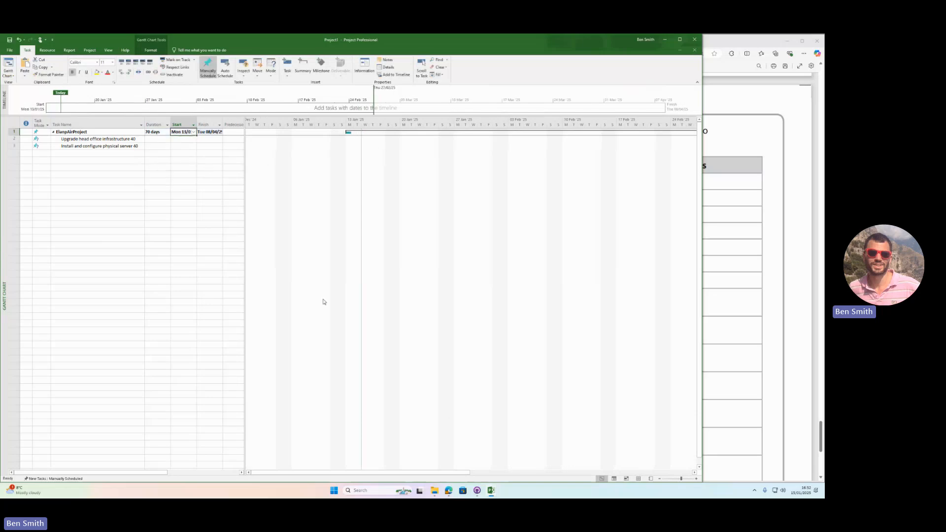
{"action": "left_click", "coordinate": [193, 132]}
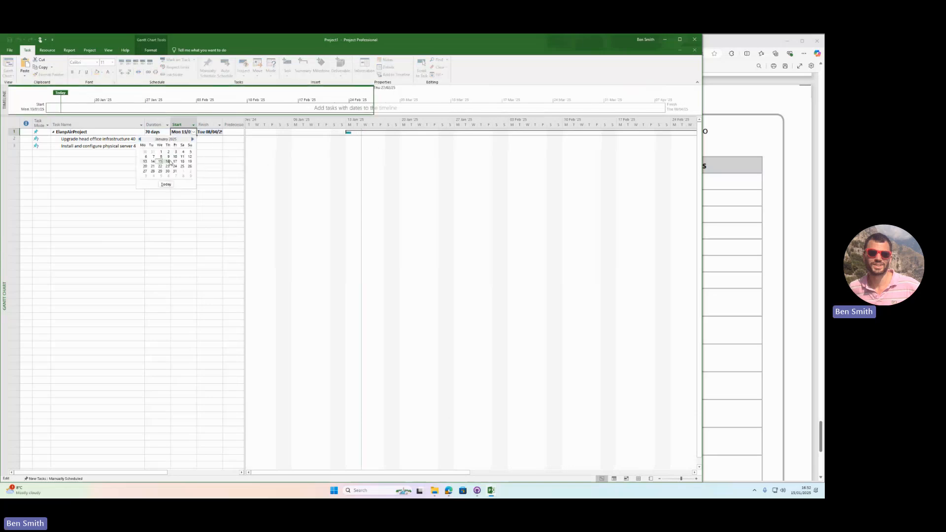
{"action": "left_click", "coordinate": [160, 163]}
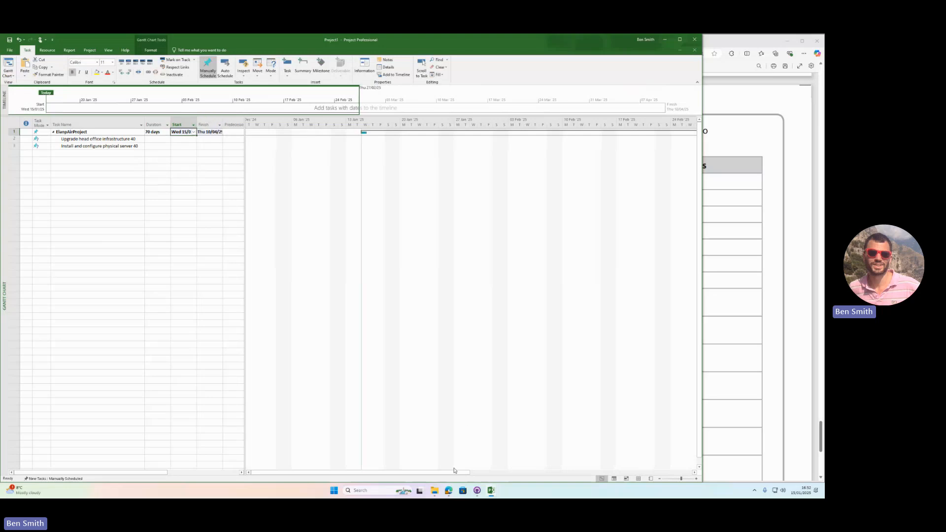
- Check the ElanpAirProject bar's end in the Gantt chart, and widen the task table and its date columns to show full dates
{"action": "left_click", "coordinate": [477, 474]}
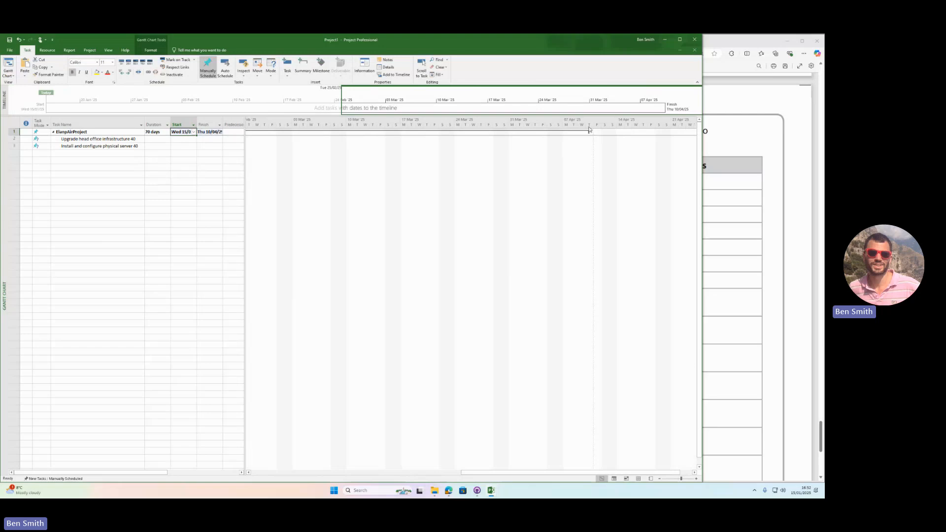
{"action": "left_click_drag", "start_coordinate": [589, 129], "coordinate": [550, 131]}
{"action": "left_click_drag", "start_coordinate": [640, 474], "coordinate": [463, 475]}
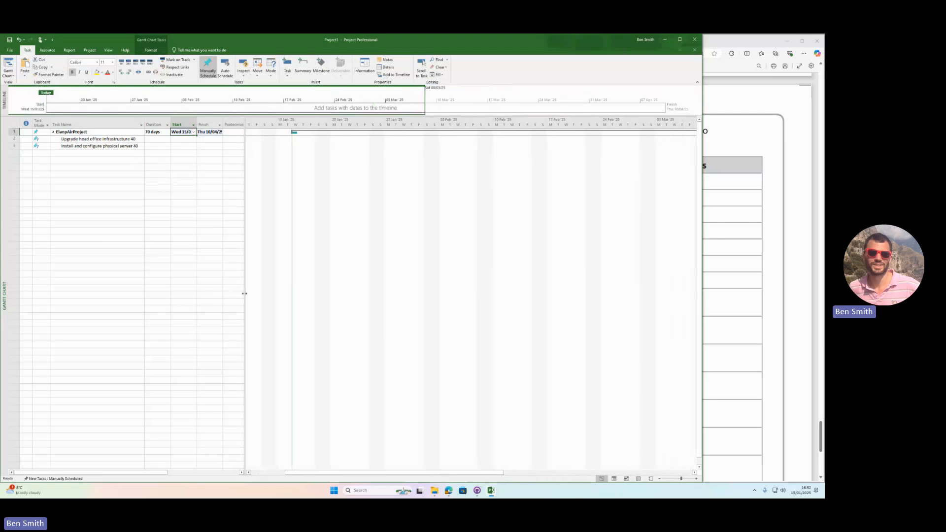
{"action": "left_click_drag", "start_coordinate": [246, 294], "coordinate": [370, 294]}
{"action": "left_click_drag", "start_coordinate": [196, 120], "coordinate": [233, 119]}
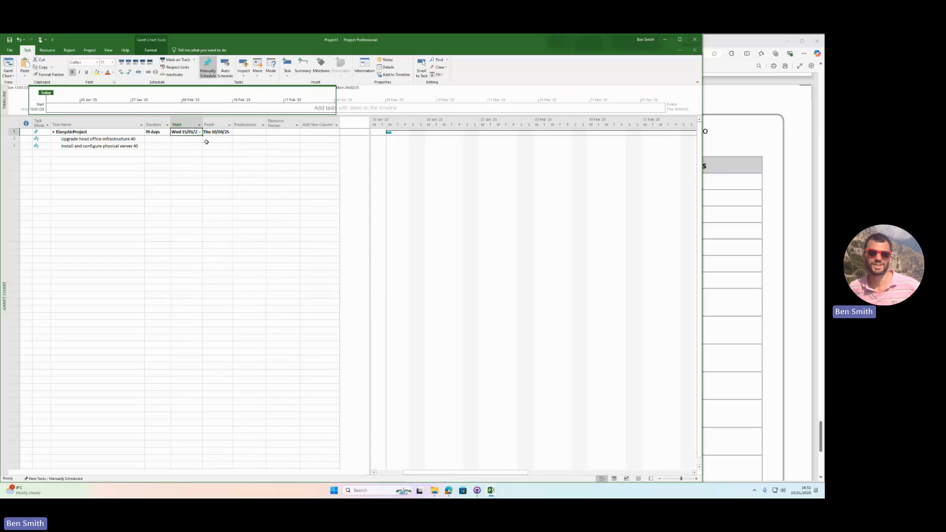
- Set the durations of the head office infrastructure and physical server tasks to 40 hours each, following the paper's key tasks table
{"action": "left_click", "coordinate": [772, 139]}
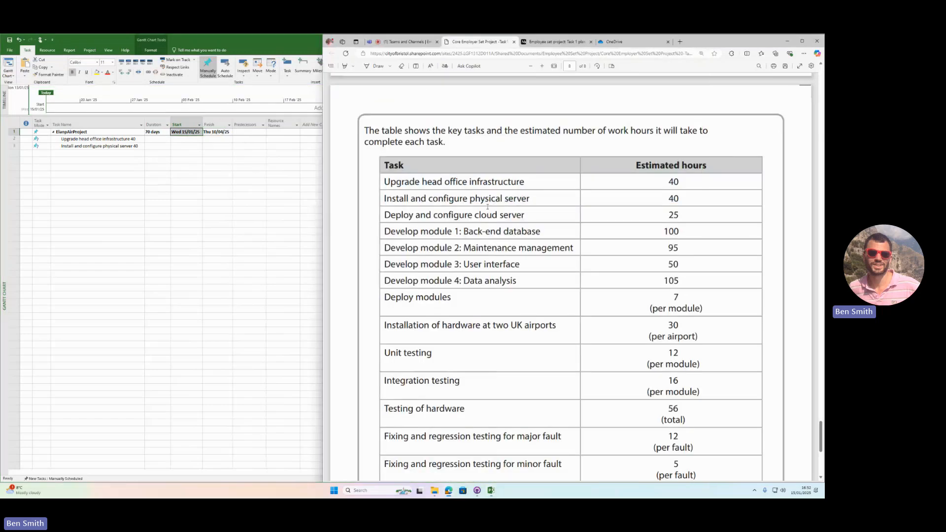
{"action": "left_click", "coordinate": [88, 146]}
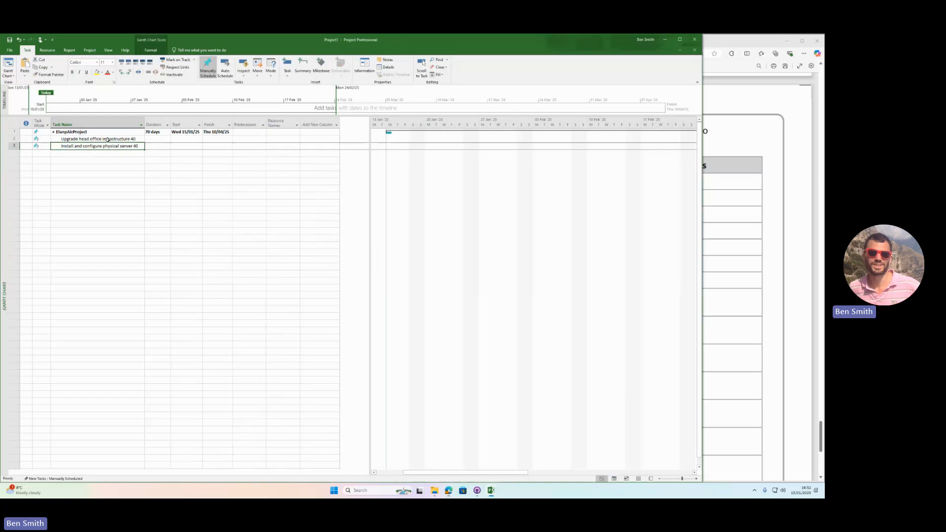
{"action": "left_click", "coordinate": [107, 140]}
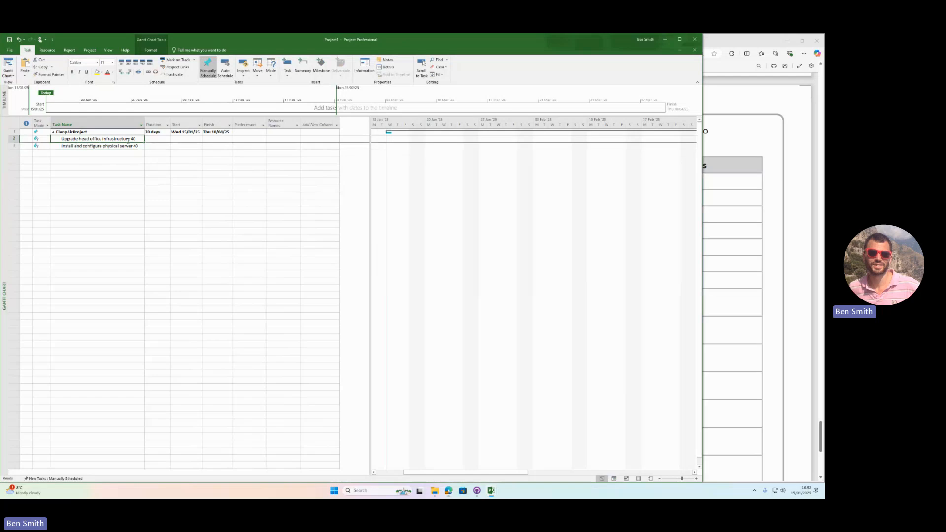
{"action": "left_click", "coordinate": [748, 207]}
{"action": "left_click", "coordinate": [173, 155]}
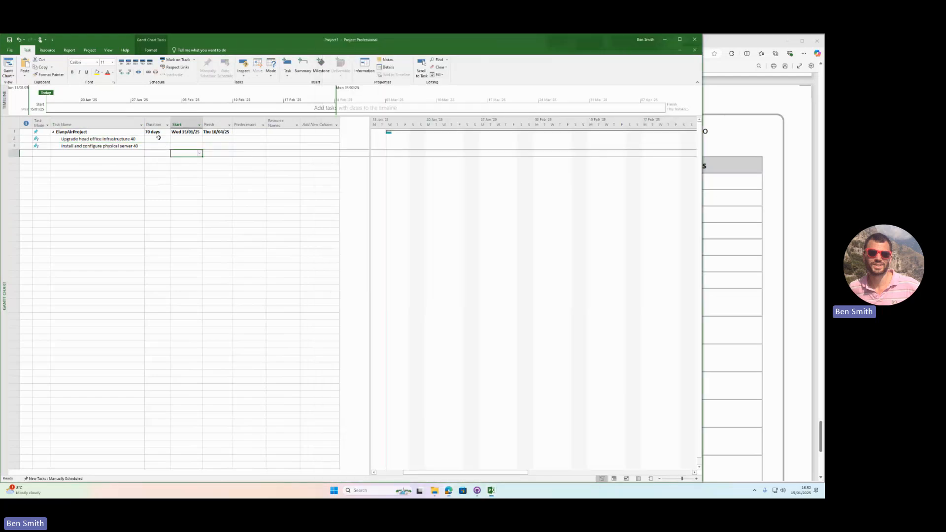
{"action": "left_click", "coordinate": [160, 138]}
{"action": "type", "text": "40h"}
{"action": "key", "text": "Return"}
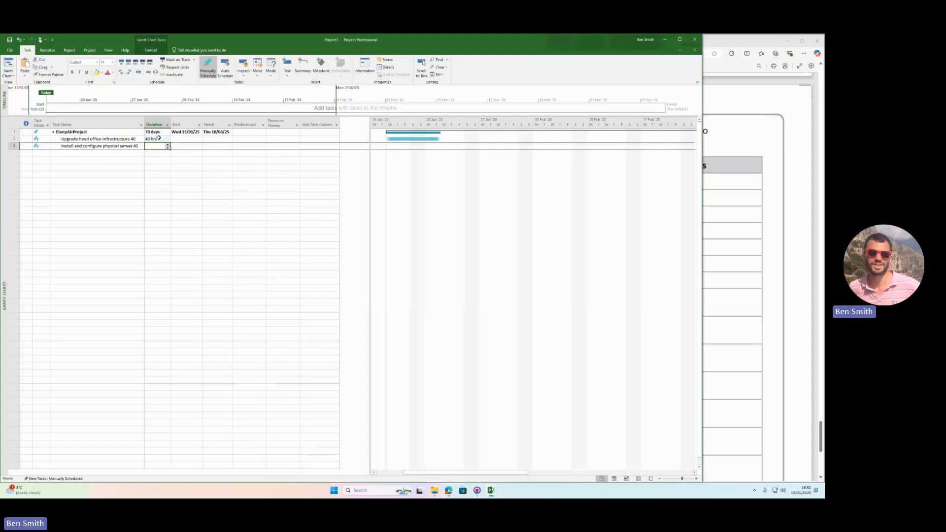
{"action": "type", "text": "40h"}
{"action": "key", "text": "Return"}
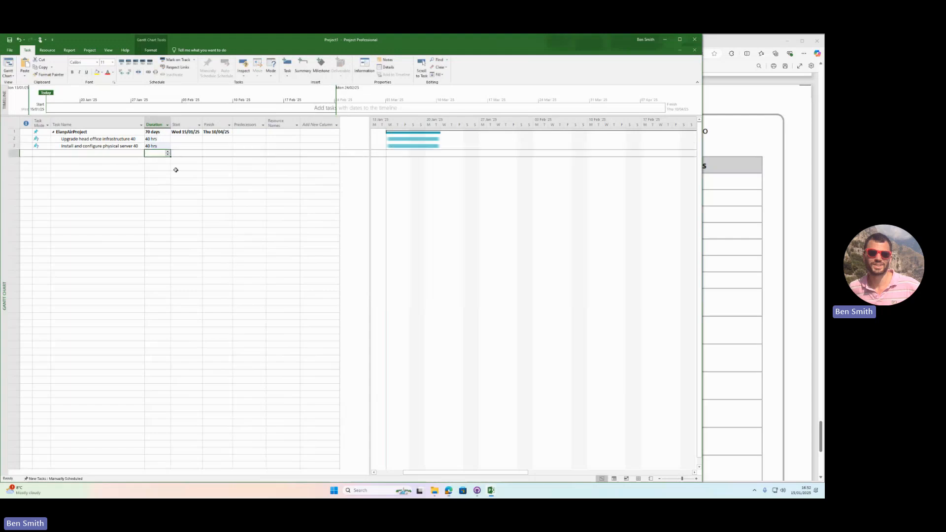
{"action": "left_click", "coordinate": [152, 140]}
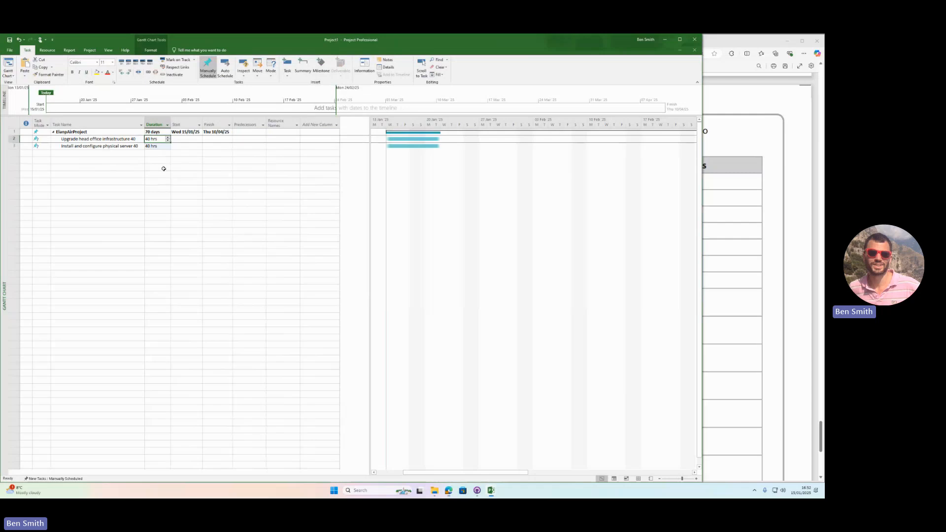
- Copy the task name "Develop module 1: Back-end database" from the paper into row 7, leaving three blank rows after the physical server task
{"action": "left_click", "coordinate": [128, 153]}
{"action": "left_click", "coordinate": [707, 198]}
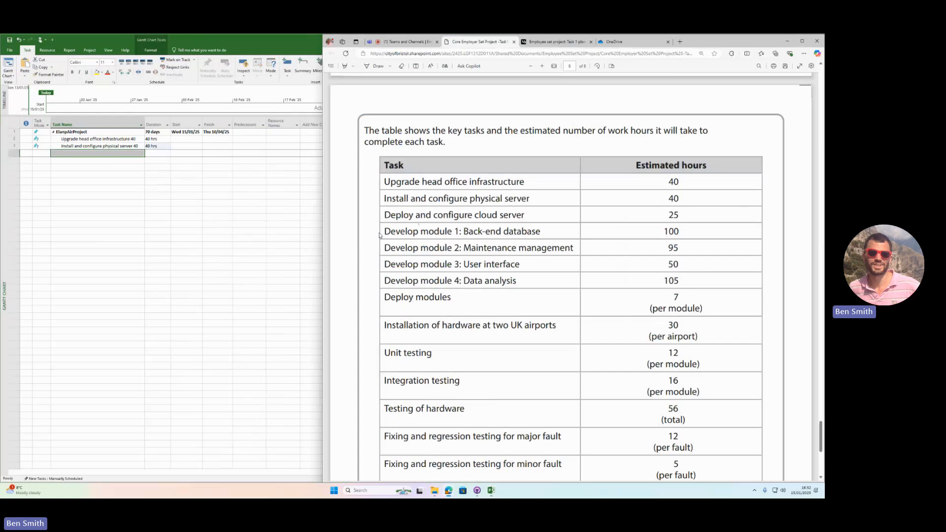
{"action": "left_click_drag", "start_coordinate": [383, 233], "coordinate": [541, 235]}
{"action": "key", "text": "ctrl+c"}
{"action": "left_click", "coordinate": [117, 152]}
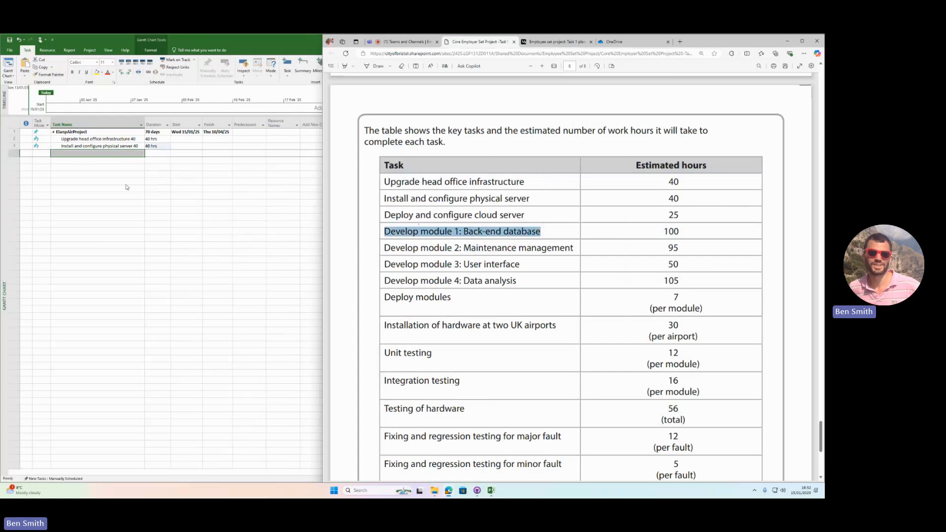
{"action": "left_click", "coordinate": [92, 174]}
{"action": "key", "text": "ctrl+v"}
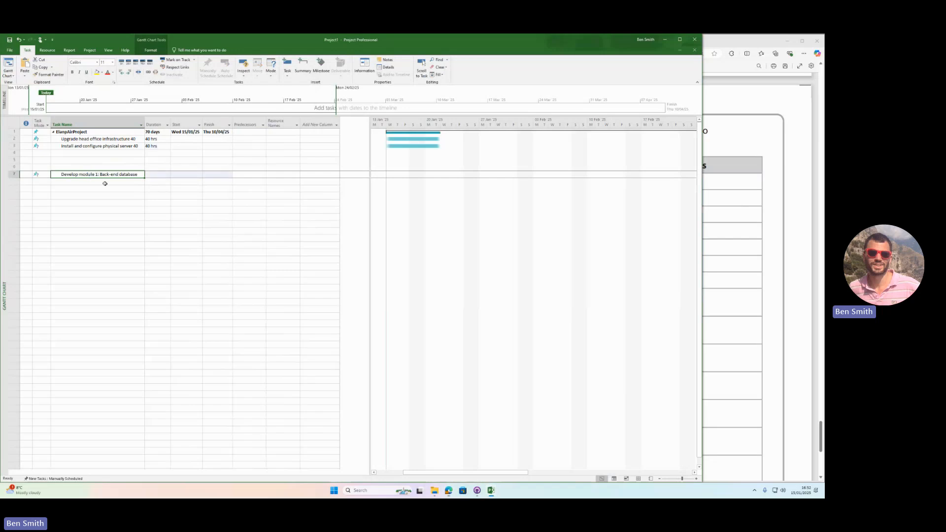
{"action": "left_click", "coordinate": [105, 183]}
{"action": "left_click", "coordinate": [109, 167]}
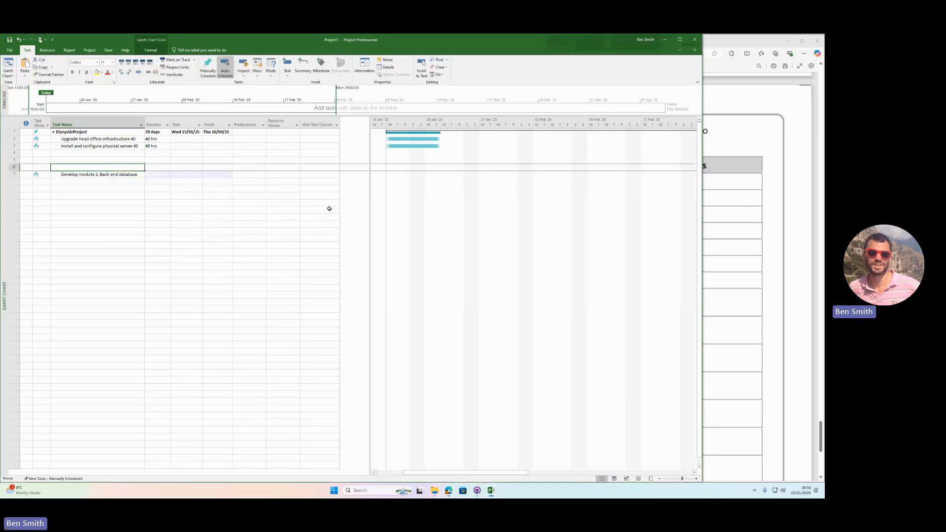
- Examine the estimated hours for module 1 and the per-module estimate for Deploy modules in the paper's key tasks table
{"action": "left_click", "coordinate": [734, 257]}
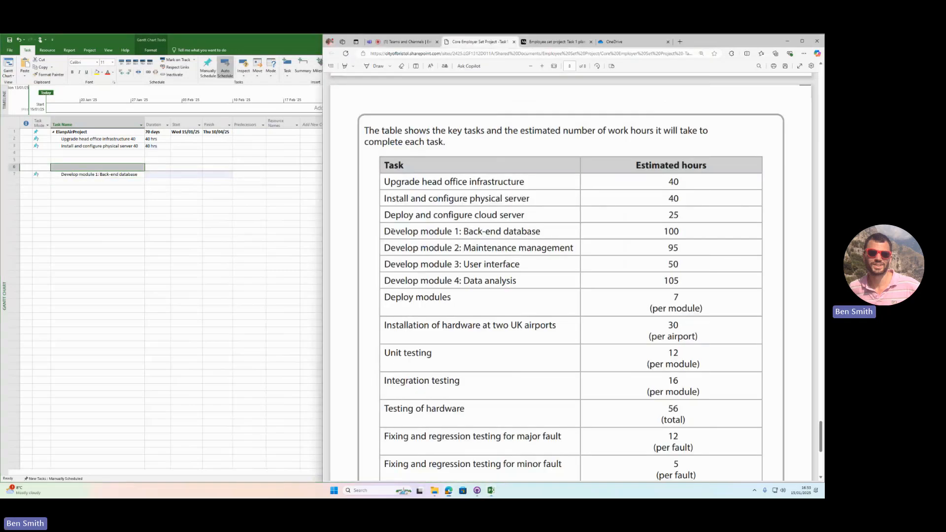
{"action": "left_click_drag", "start_coordinate": [385, 231], "coordinate": [674, 231]}
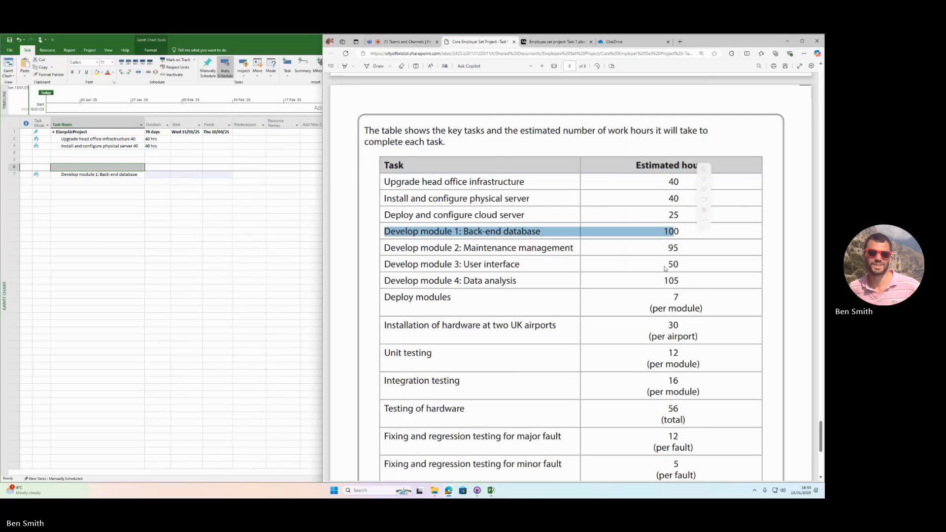
{"action": "scroll", "coordinate": [593, 271], "scroll_direction": "down", "scroll_amount": 1}
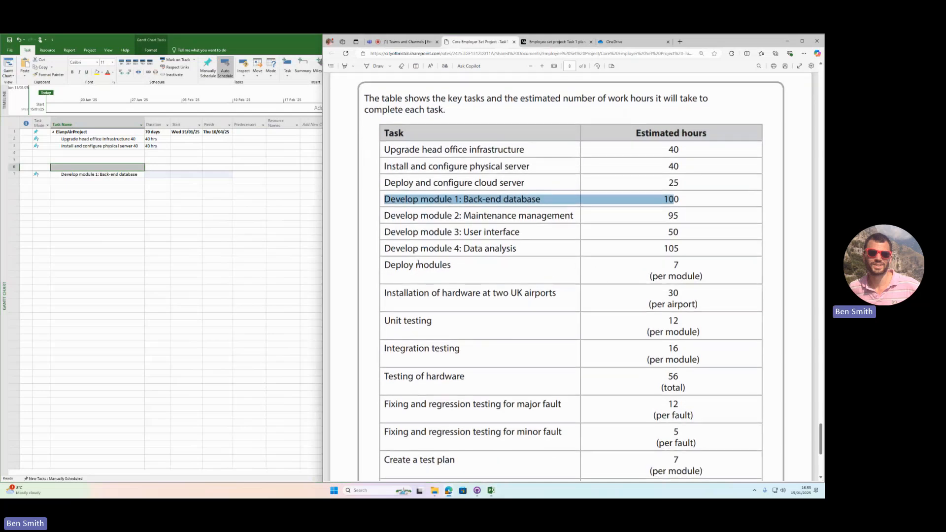
{"action": "left_click_drag", "start_coordinate": [386, 265], "coordinate": [679, 265]}
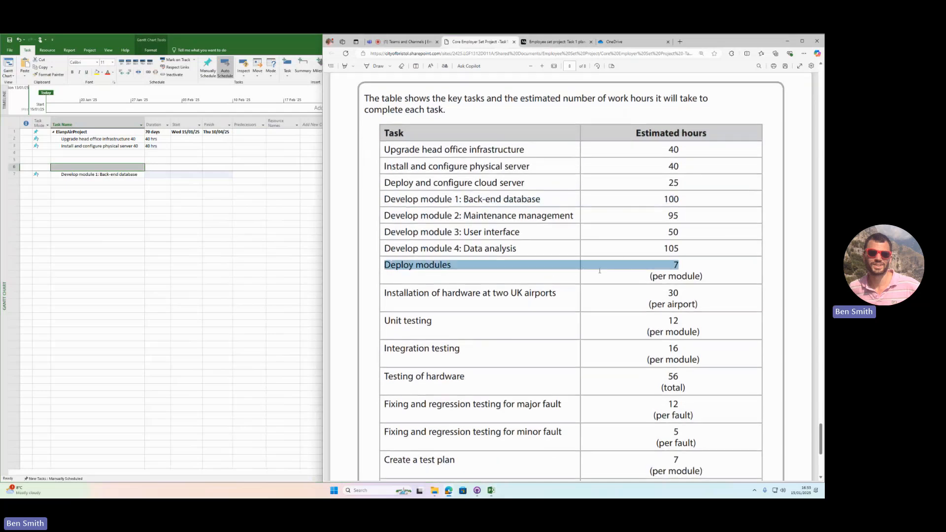
{"action": "left_click", "coordinate": [673, 269]}
{"action": "triple_click", "coordinate": [666, 278]}
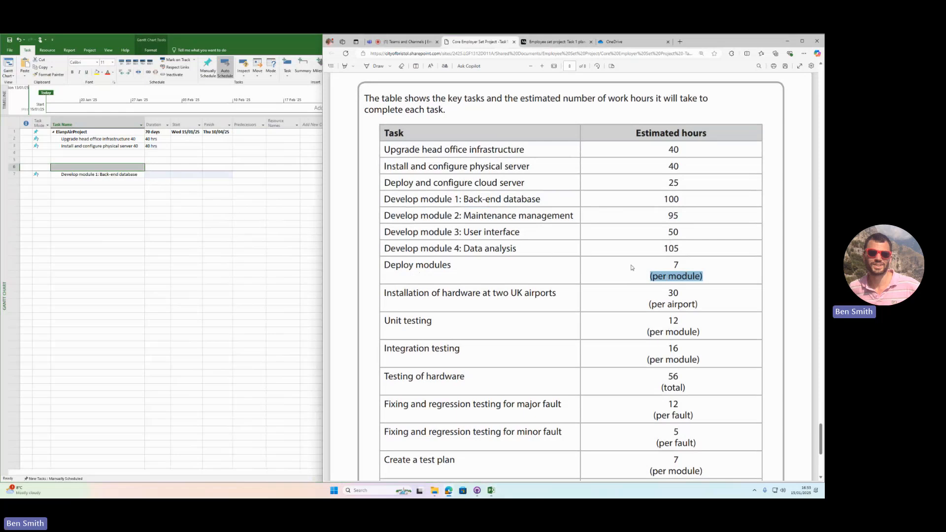
{"action": "left_click_drag", "start_coordinate": [386, 271], "coordinate": [459, 267]}
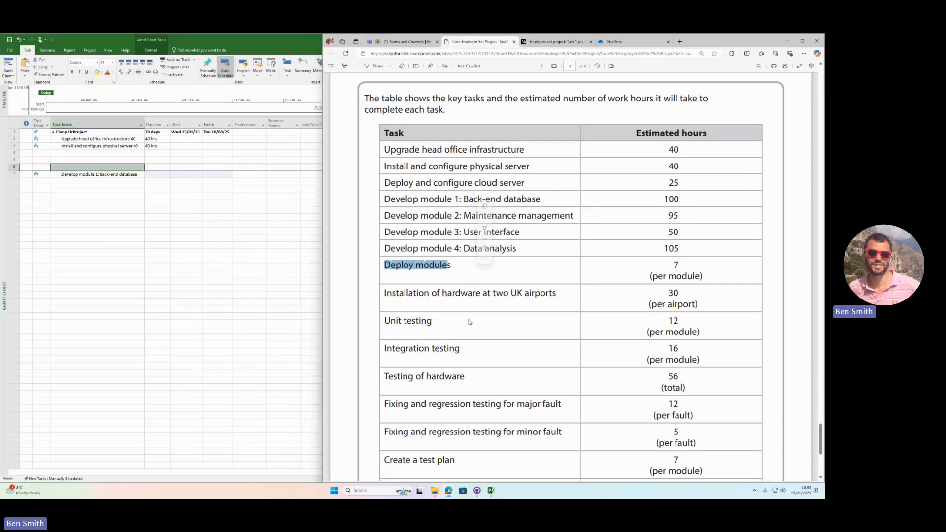
- Copy the task name "Deploy modules" from the paper into row 9, leaving one blank row after the module 1 task
{"action": "left_click", "coordinate": [449, 265]}
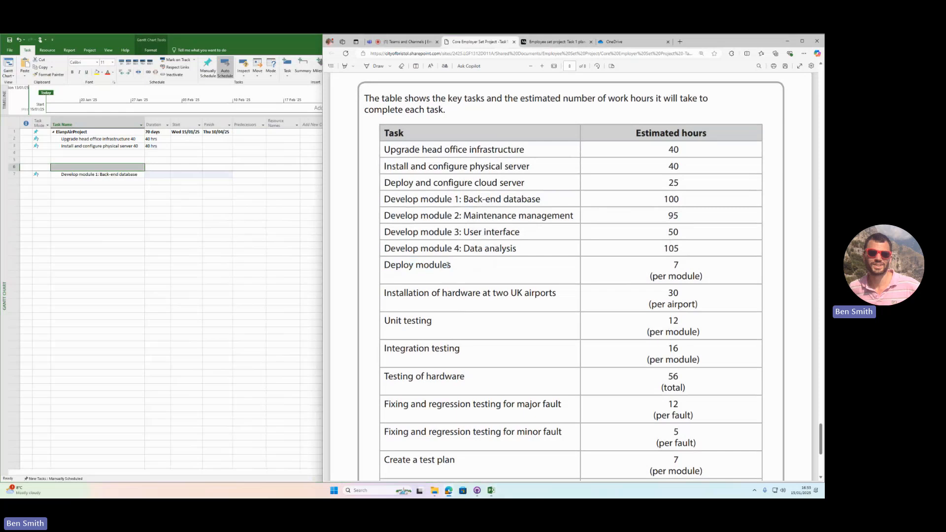
{"action": "left_click_drag", "start_coordinate": [450, 269], "coordinate": [380, 268]}
{"action": "key", "text": "ctrl+c"}
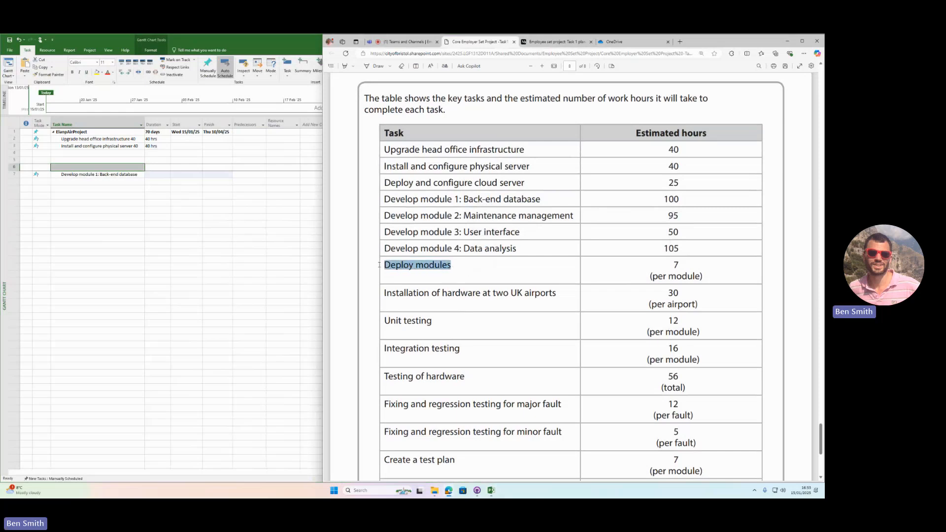
{"action": "left_click", "coordinate": [106, 174]}
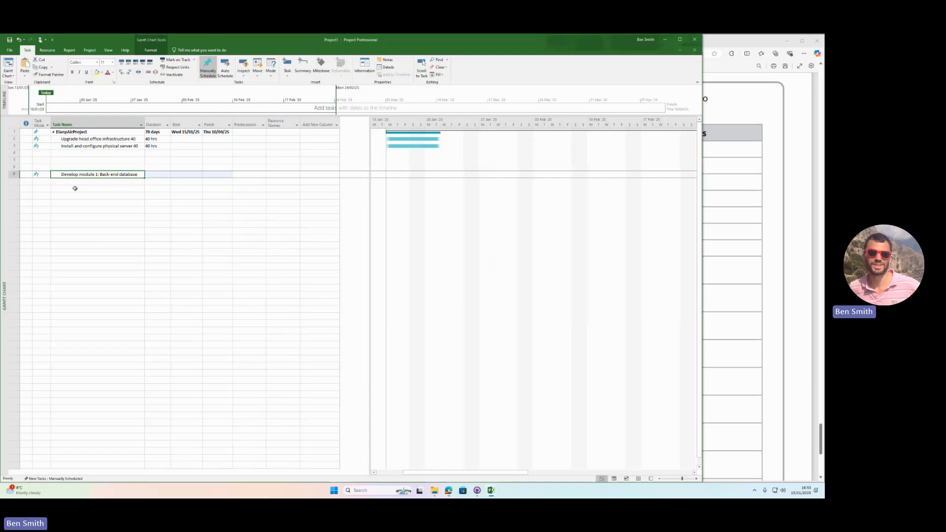
{"action": "left_click", "coordinate": [78, 188]}
{"action": "key", "text": "ctrl+v"}
{"action": "left_click", "coordinate": [114, 218]}
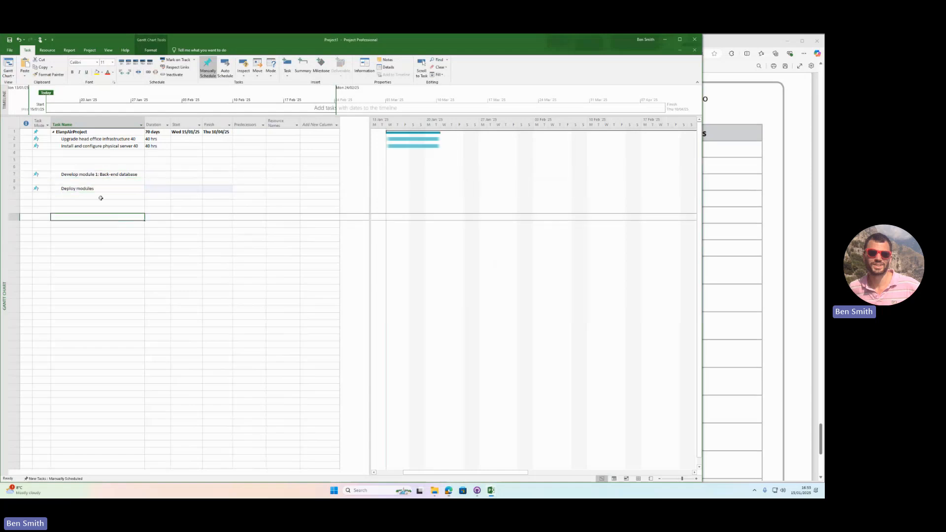
- Copy the task name "Unit testing" from the paper into row 6, directly above the module 1 task
{"action": "left_click", "coordinate": [745, 254]}
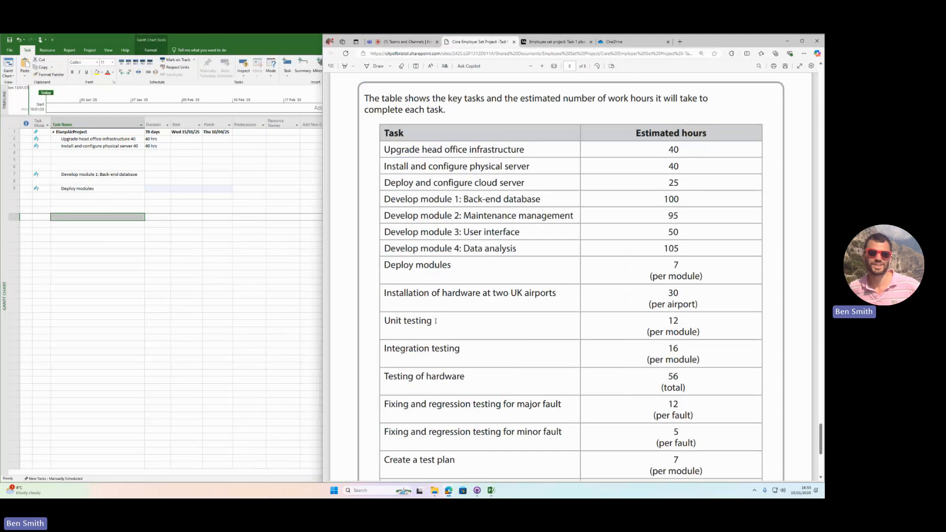
{"action": "left_click_drag", "start_coordinate": [385, 322], "coordinate": [433, 322]}
{"action": "key", "text": "ctrl+c"}
{"action": "left_click", "coordinate": [169, 224]}
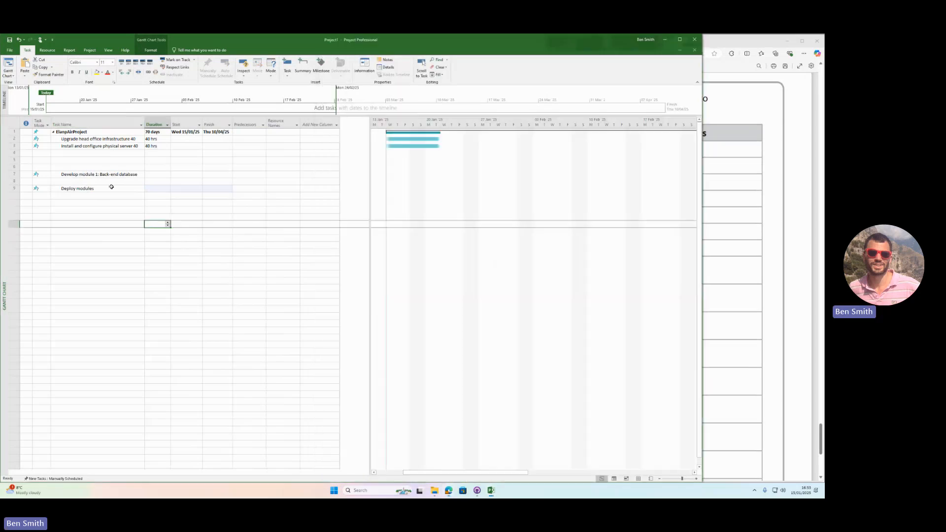
{"action": "left_click", "coordinate": [64, 167]}
{"action": "key", "text": "ctrl+v"}
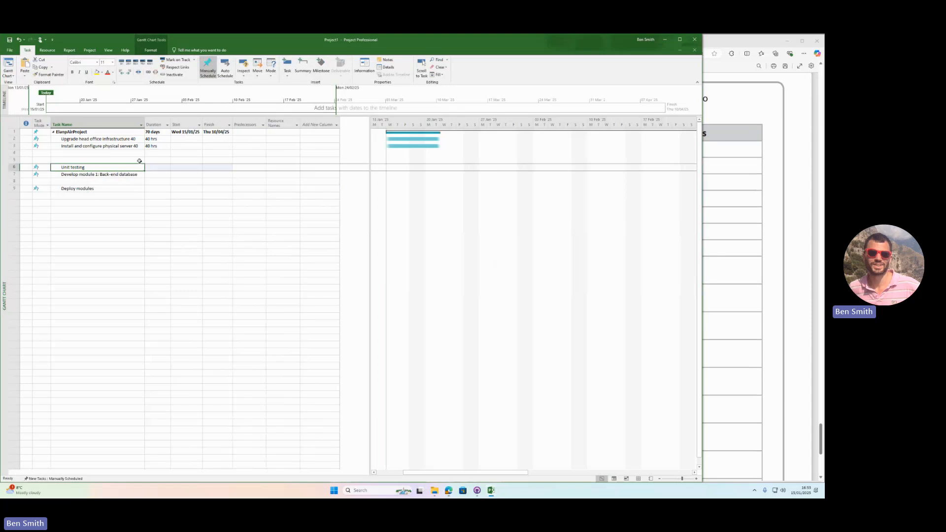
- Search the web for images of "unit test example" in a new browser tab
{"action": "key", "text": "alt+Tab"}
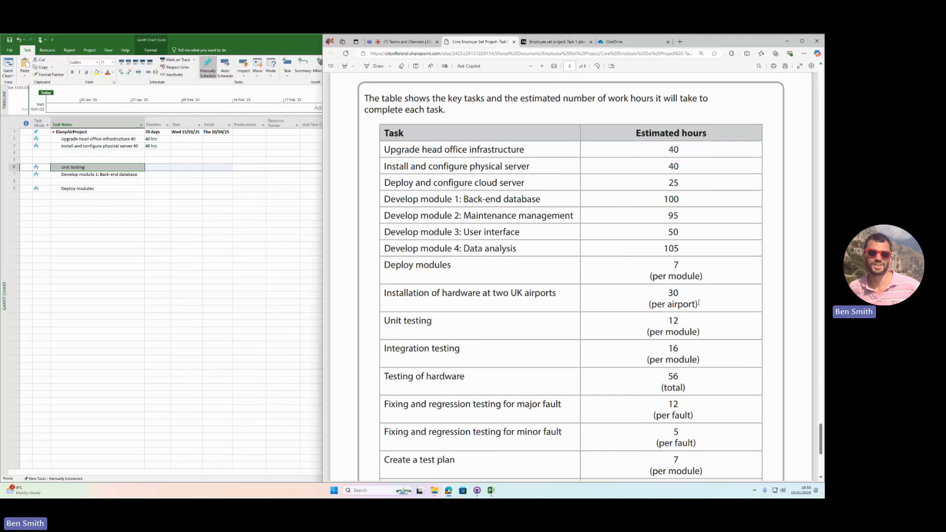
{"action": "left_click", "coordinate": [681, 43]}
{"action": "type", "text": "unit t"}
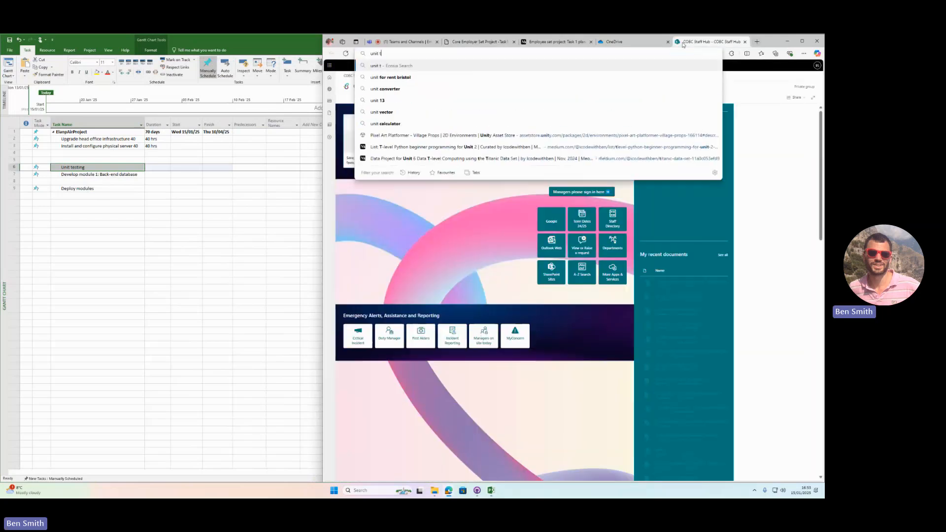
{"action": "type", "text": "est example"}
{"action": "key", "text": "Return"}
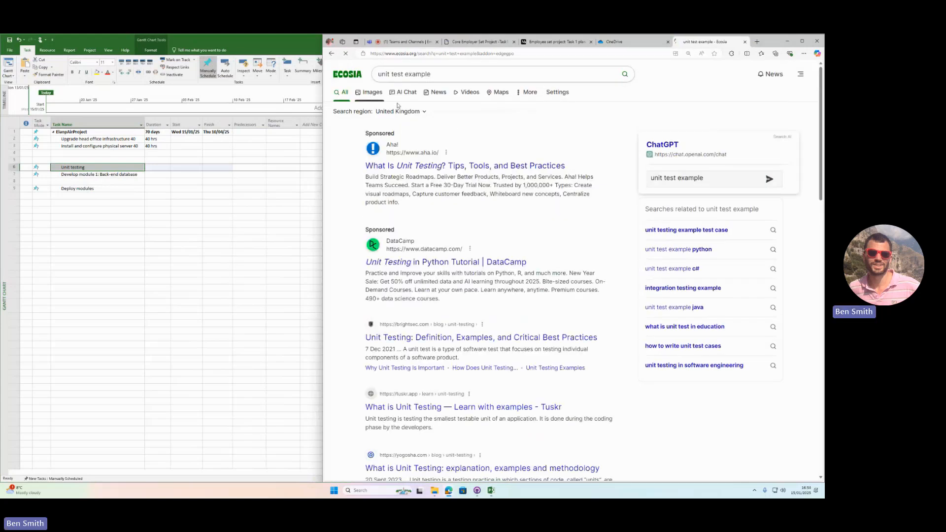
{"action": "left_click", "coordinate": [370, 92]}
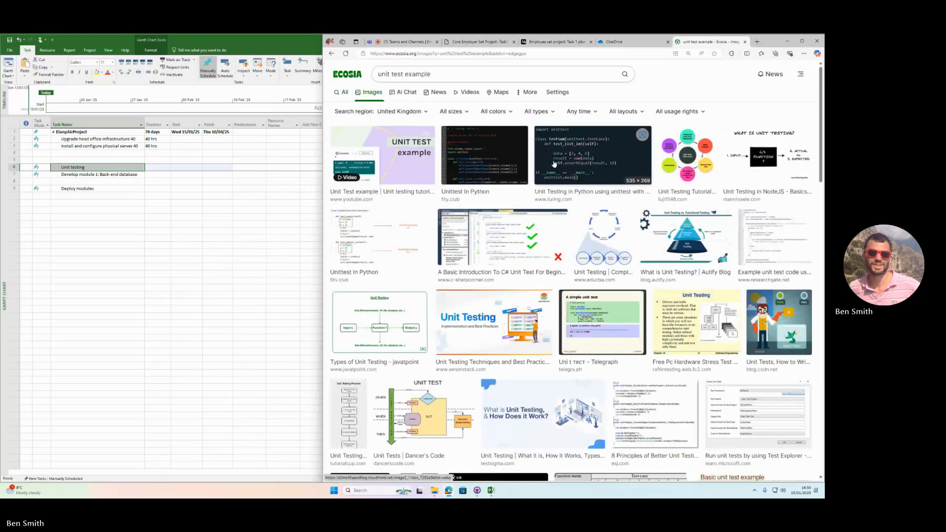
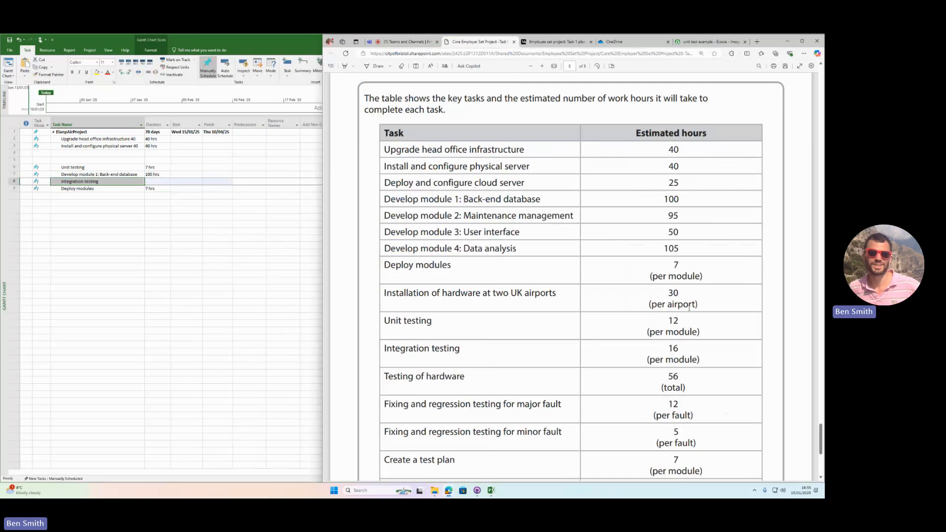
- Set the integration testing task's duration to 16 hours, following the paper's per-module estimate
{"action": "left_click", "coordinate": [156, 182]}
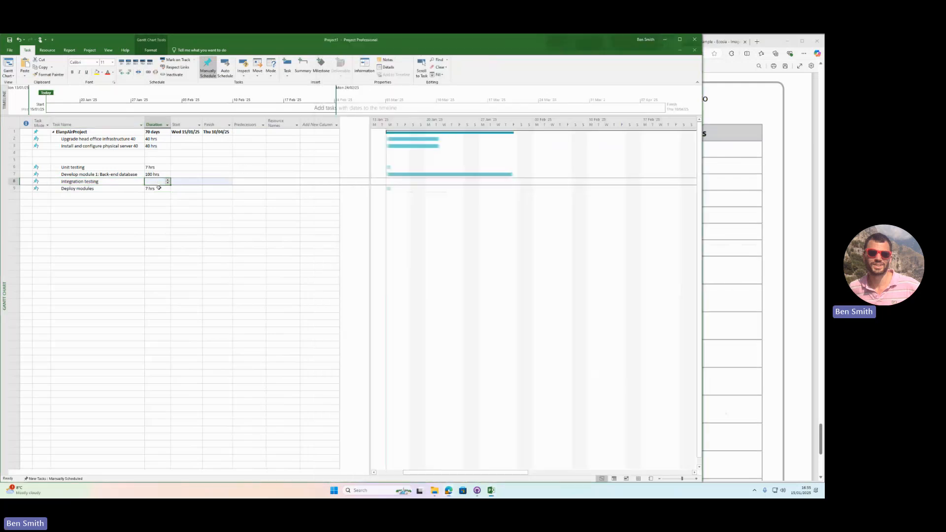
{"action": "left_click", "coordinate": [723, 306]}
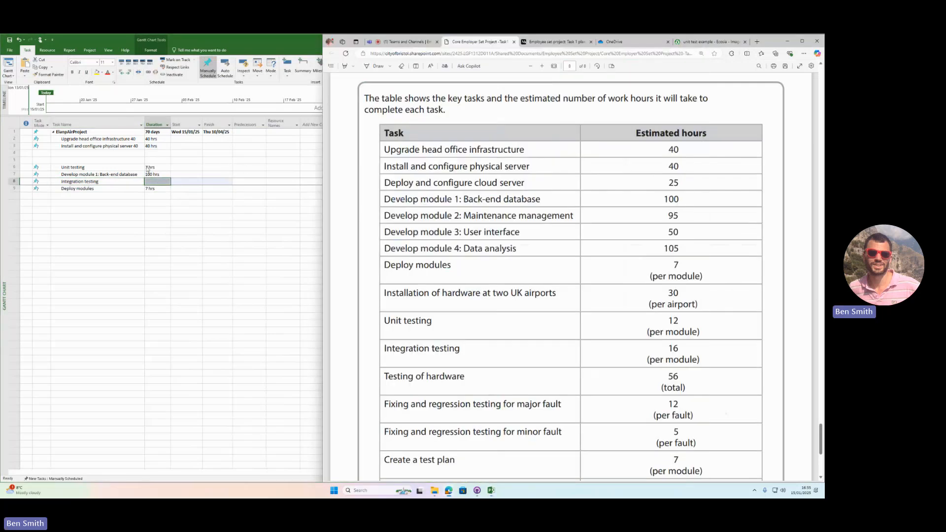
{"action": "left_click", "coordinate": [154, 184]}
{"action": "type", "text": "16"}
{"action": "key", "text": "Return"}
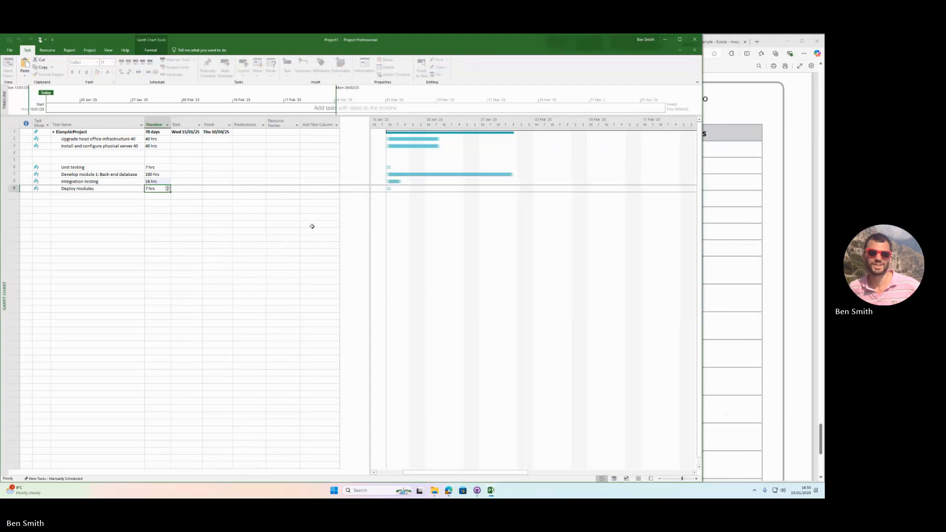
- Copy the task name "Fixing and regression testing for minor fault" from the paper, and check its hours and the assumed minor faults per module
{"action": "left_click", "coordinate": [723, 251]}
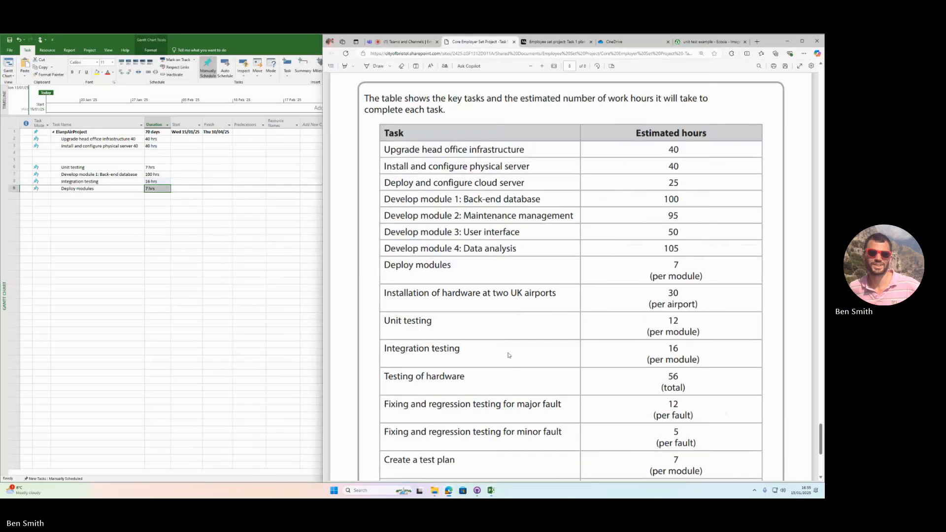
{"action": "scroll", "coordinate": [668, 376], "scroll_direction": "down", "scroll_amount": 1}
{"action": "left_click_drag", "start_coordinate": [382, 344], "coordinate": [689, 359]}
{"action": "left_click", "coordinate": [500, 373]}
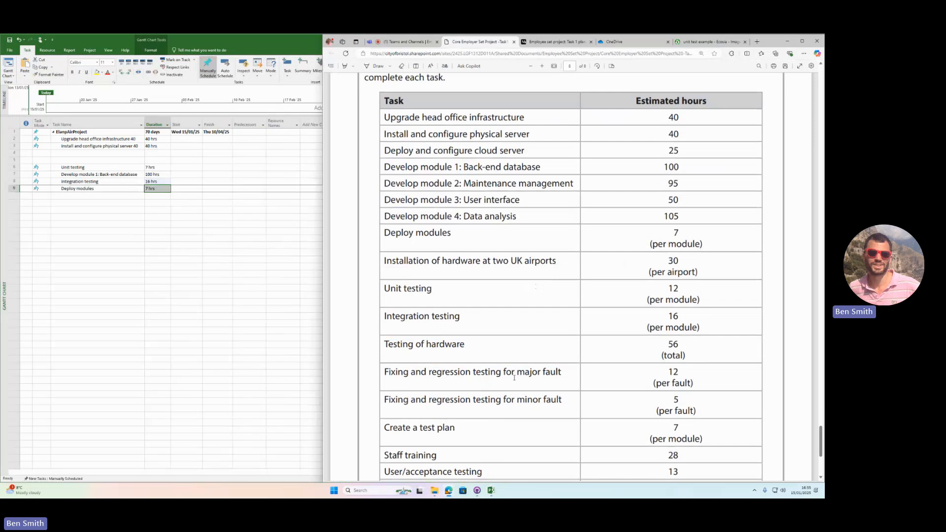
{"action": "scroll", "coordinate": [611, 409], "scroll_direction": "down", "scroll_amount": 2}
{"action": "left_click_drag", "start_coordinate": [384, 303], "coordinate": [565, 311]}
{"action": "key", "text": "ctrl+c"}
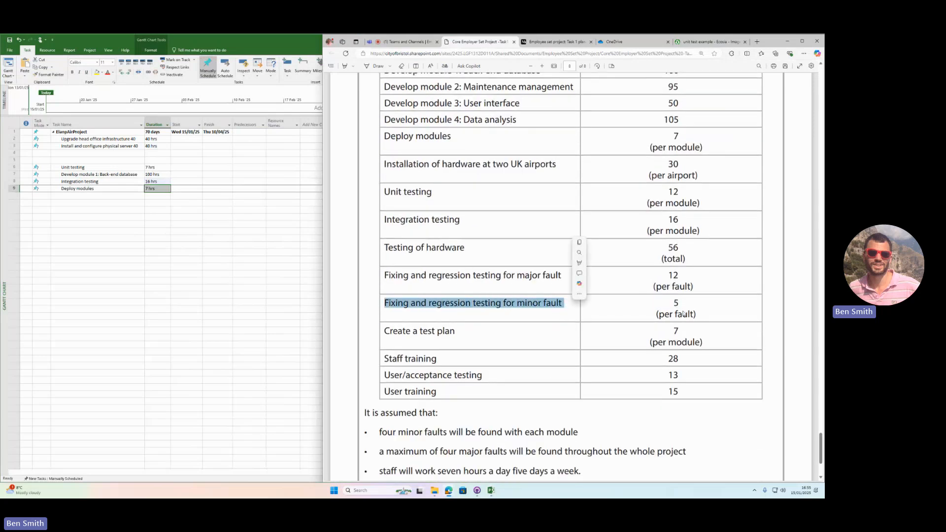
{"action": "left_click", "coordinate": [654, 310]}
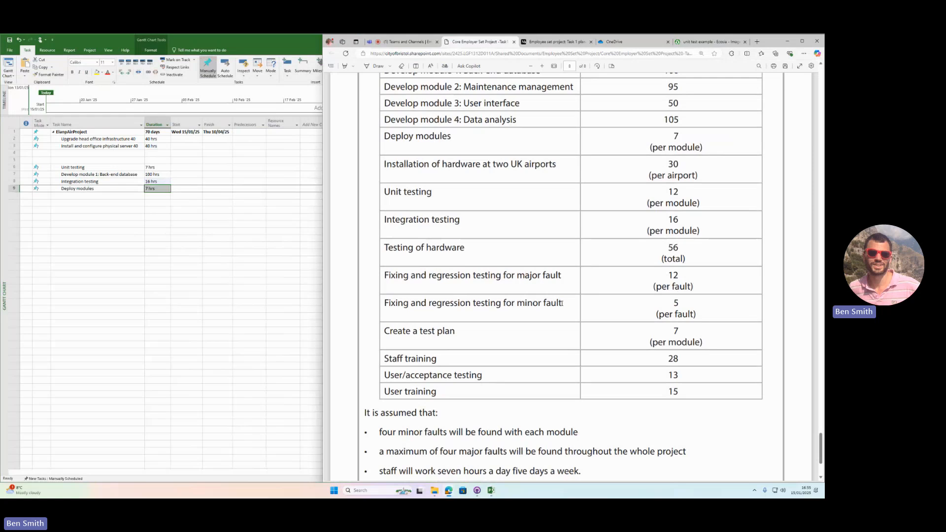
{"action": "left_click_drag", "start_coordinate": [561, 303], "coordinate": [580, 338]}
{"action": "scroll", "coordinate": [374, 312], "scroll_direction": "down", "scroll_amount": 2}
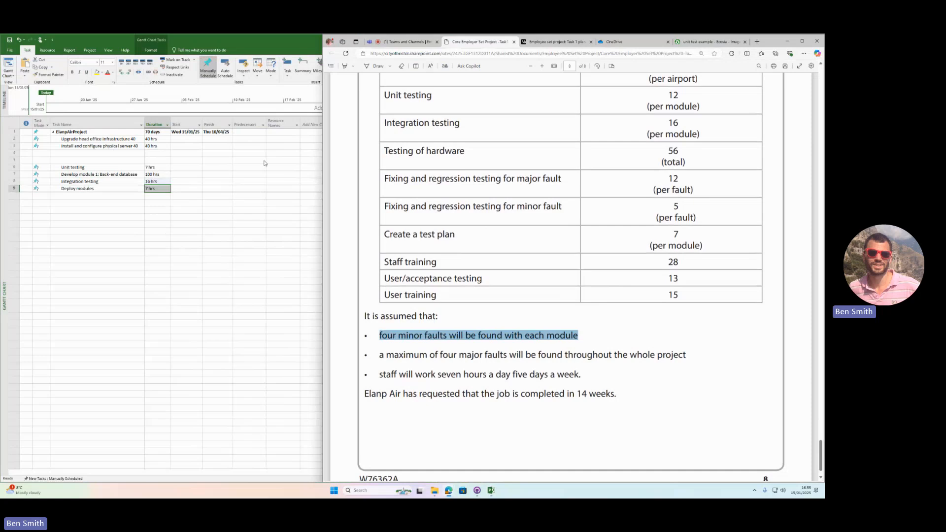
- Insert a task named "Fixing and regression testing for minor fault" above Deploy modules, and widen the task name column to fit it
{"action": "left_click", "coordinate": [76, 183]}
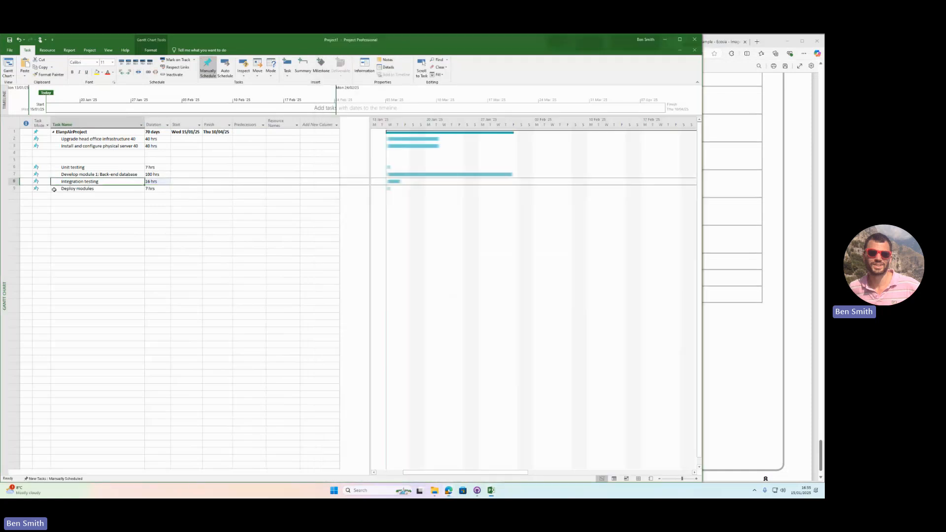
{"action": "right_click", "coordinate": [54, 189]}
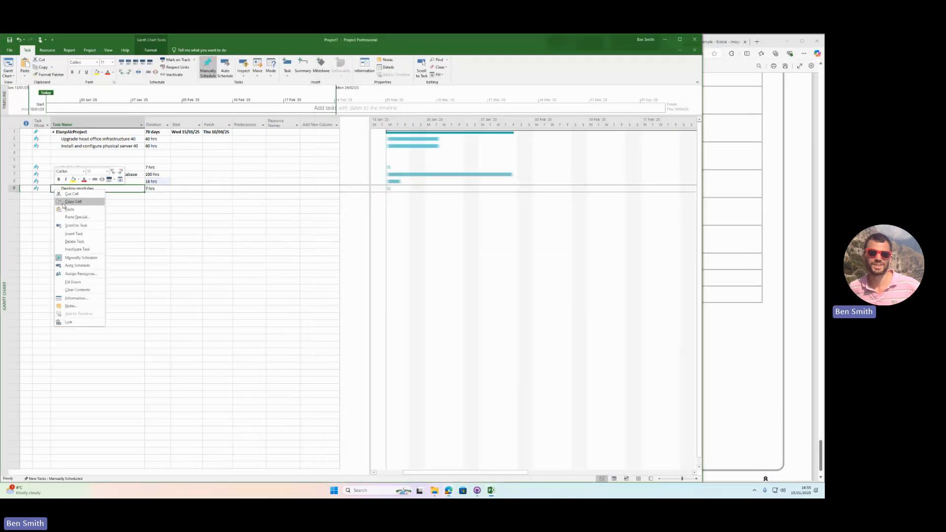
{"action": "left_click", "coordinate": [74, 234]}
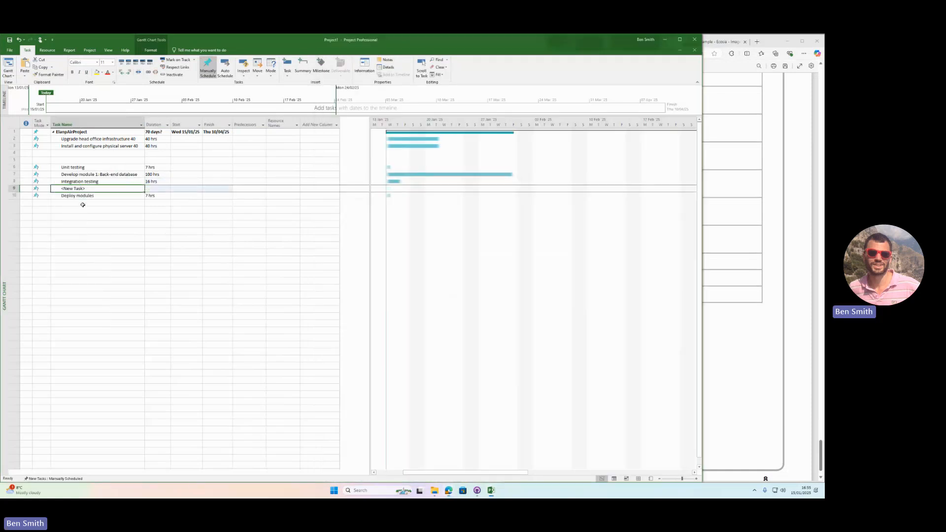
{"action": "double_click", "coordinate": [74, 188]}
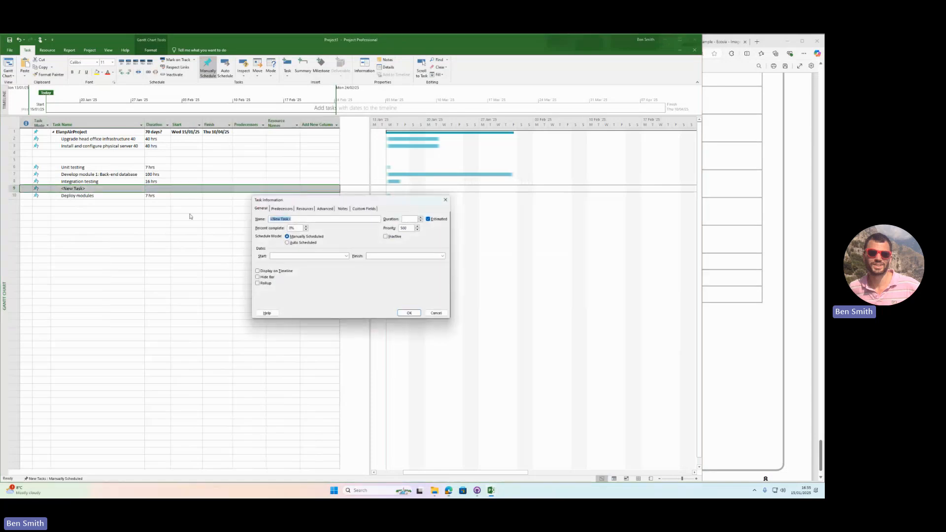
{"action": "key", "text": "ctrl+v"}
{"action": "left_click", "coordinate": [409, 313]}
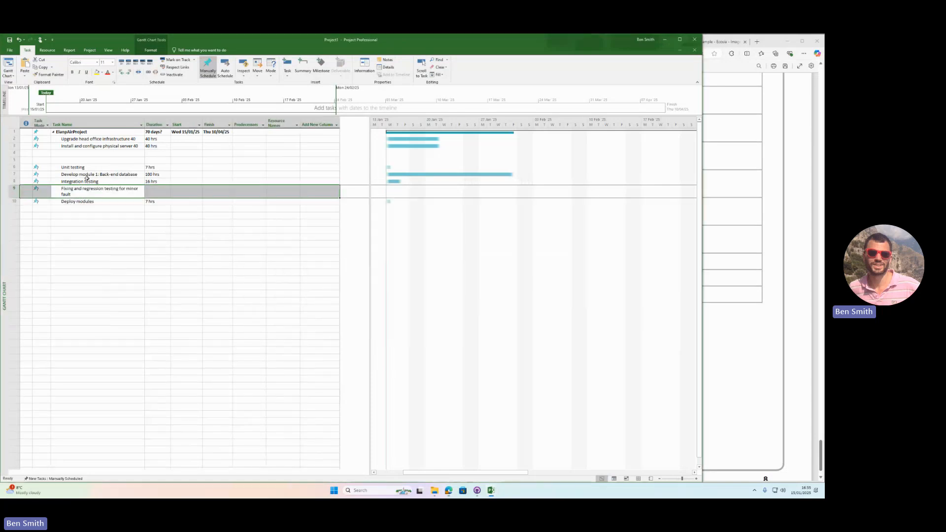
{"action": "left_click_drag", "start_coordinate": [144, 123], "coordinate": [171, 123]}
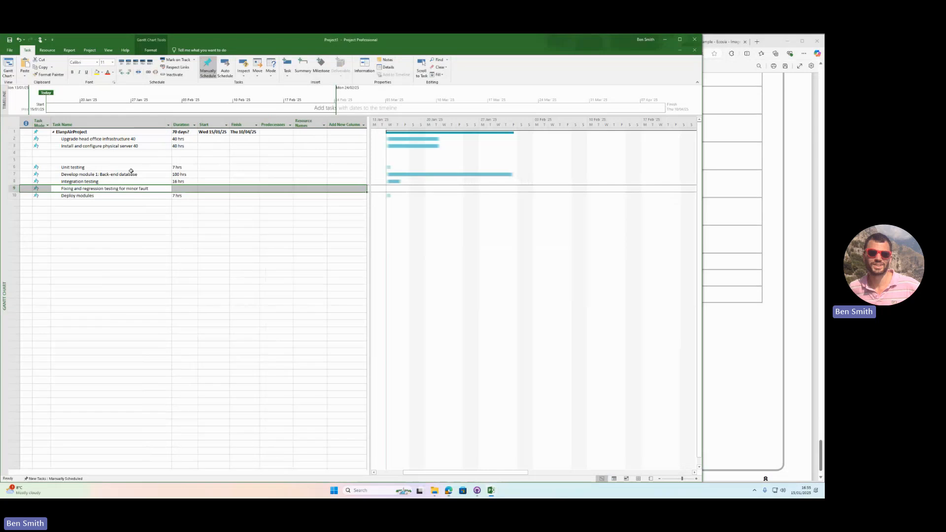
{"action": "left_click", "coordinate": [94, 203]}
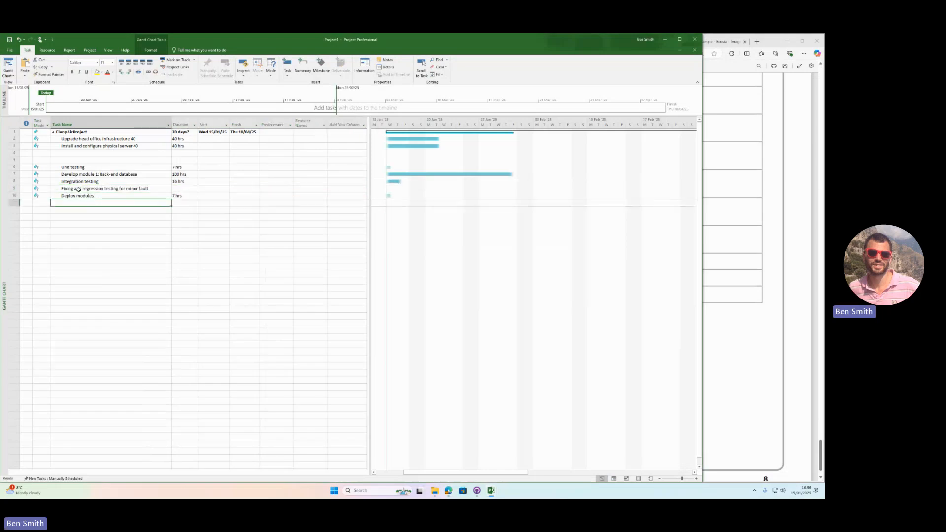
- Set the duration of the minor fault fixing and regression testing task to 20 hours
{"action": "left_click", "coordinate": [79, 189]}
{"action": "left_click", "coordinate": [185, 188]}
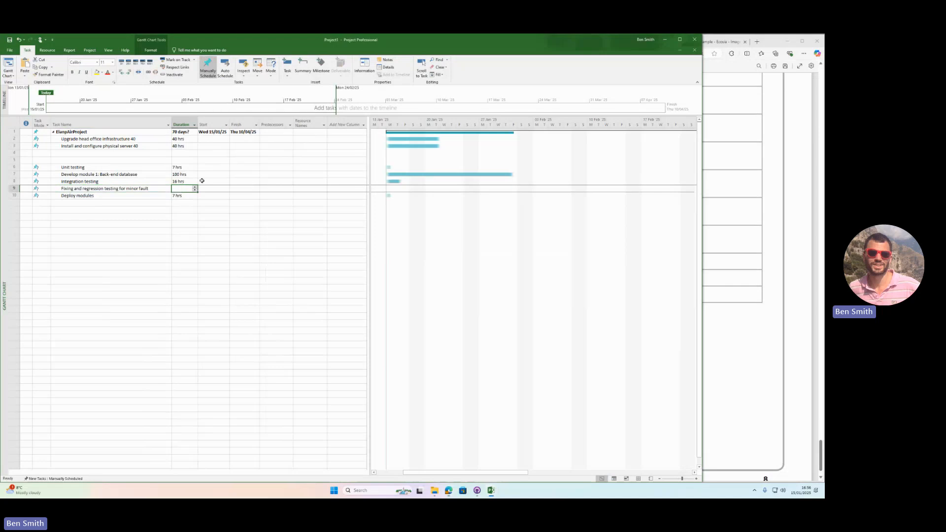
{"action": "type", "text": "20h"}
{"action": "key", "text": "Return"}
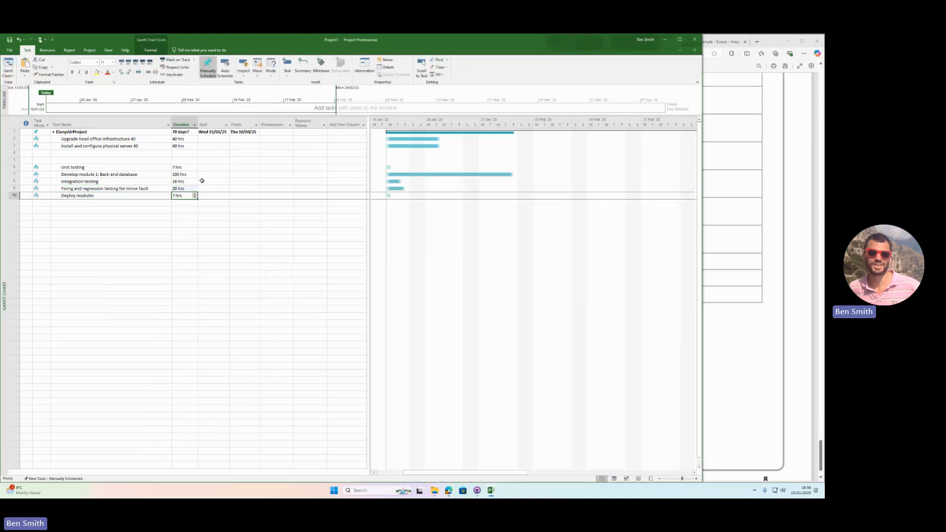
- Copy the task name "Create a test plan" from the paper into row 5, directly above Unit testing
{"action": "left_click", "coordinate": [751, 308]}
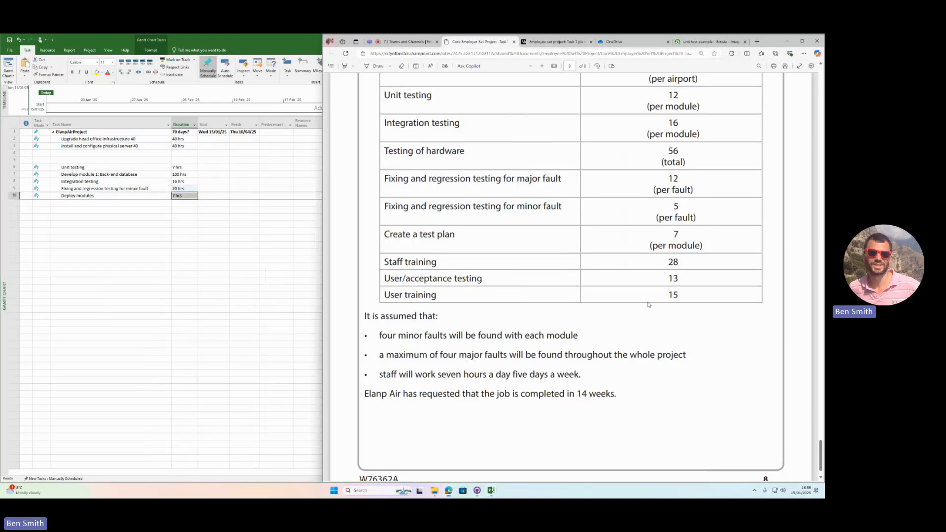
{"action": "left_click", "coordinate": [74, 190]}
{"action": "left_click", "coordinate": [767, 264]}
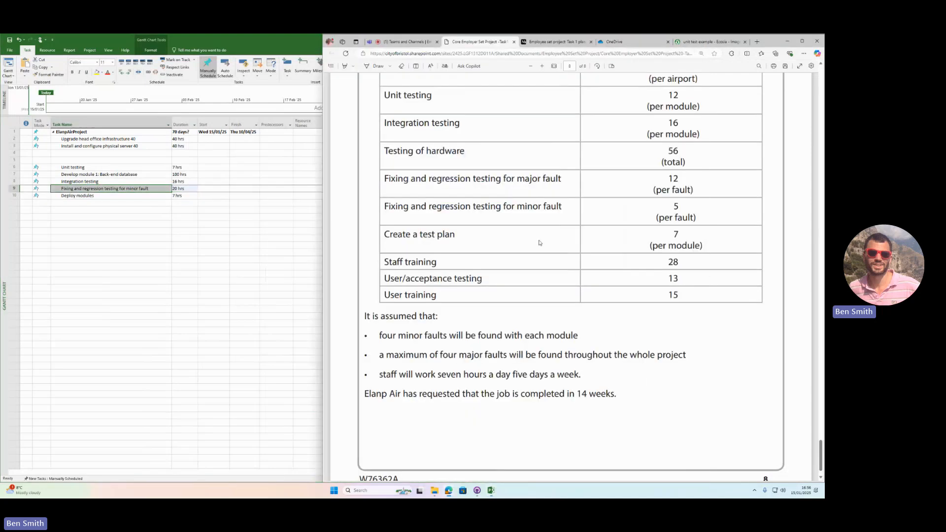
{"action": "left_click_drag", "start_coordinate": [456, 235], "coordinate": [384, 235]}
{"action": "key", "text": "ctrl+c"}
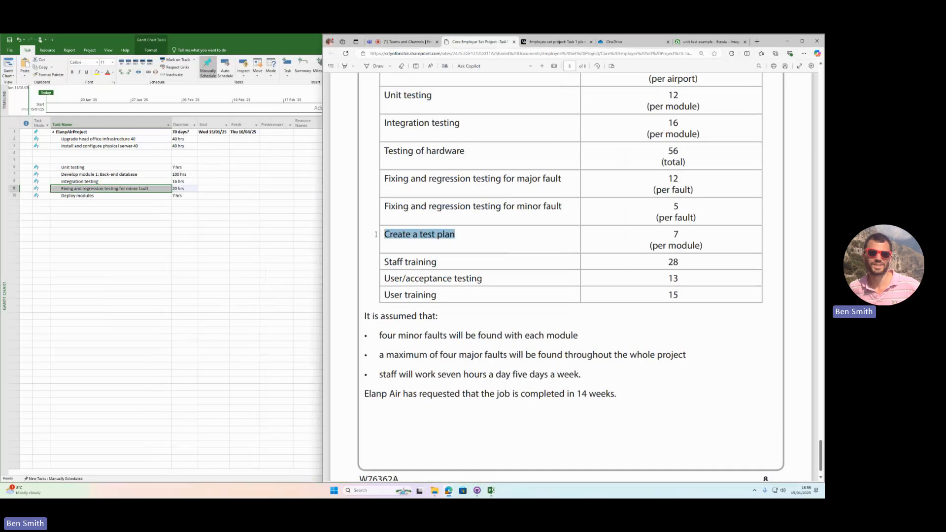
{"action": "left_click", "coordinate": [139, 206]}
{"action": "left_click", "coordinate": [74, 160]}
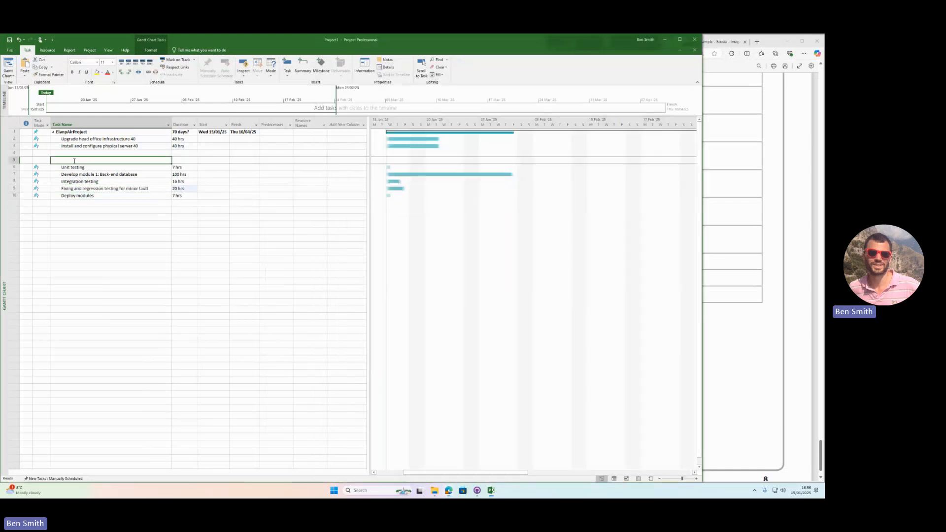
{"action": "key", "text": "ctrl+v"}
- Set the test plan task's duration to 7 hours, following the paper's per-module estimate
{"action": "left_click", "coordinate": [771, 275]}
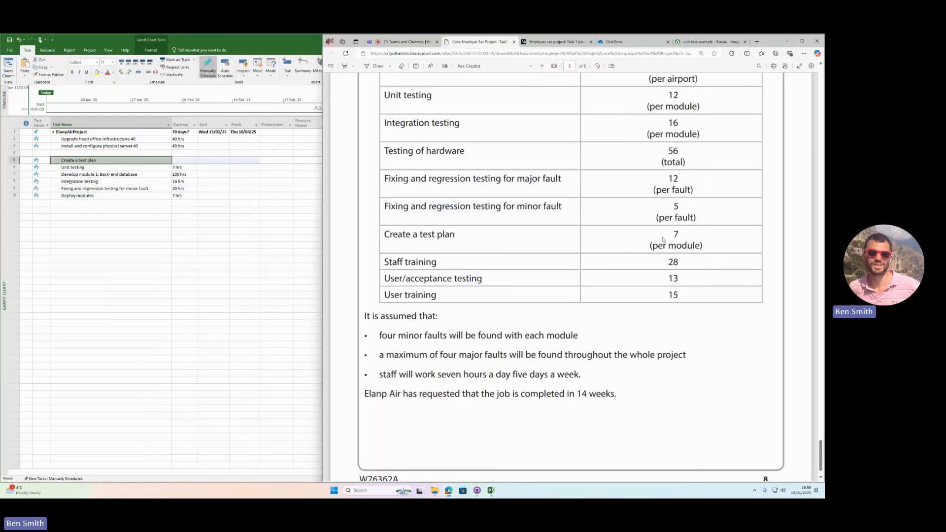
{"action": "left_click", "coordinate": [178, 160]}
{"action": "type", "text": "7"}
{"action": "key", "text": "Return"}
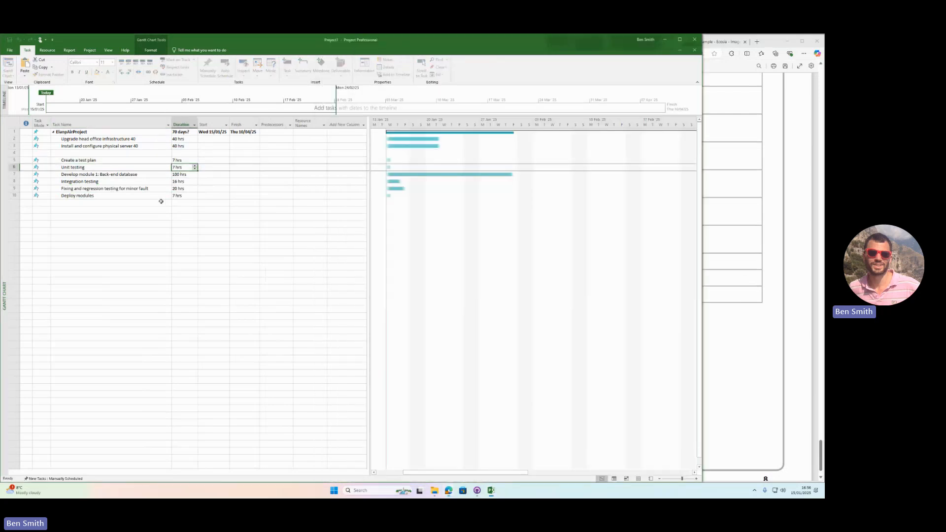
- Enter a task named "Module 1" in the blank row 4, directly above the Create a test plan task
{"action": "left_click", "coordinate": [99, 231]}
{"action": "left_click_drag", "start_coordinate": [79, 161], "coordinate": [86, 197]}
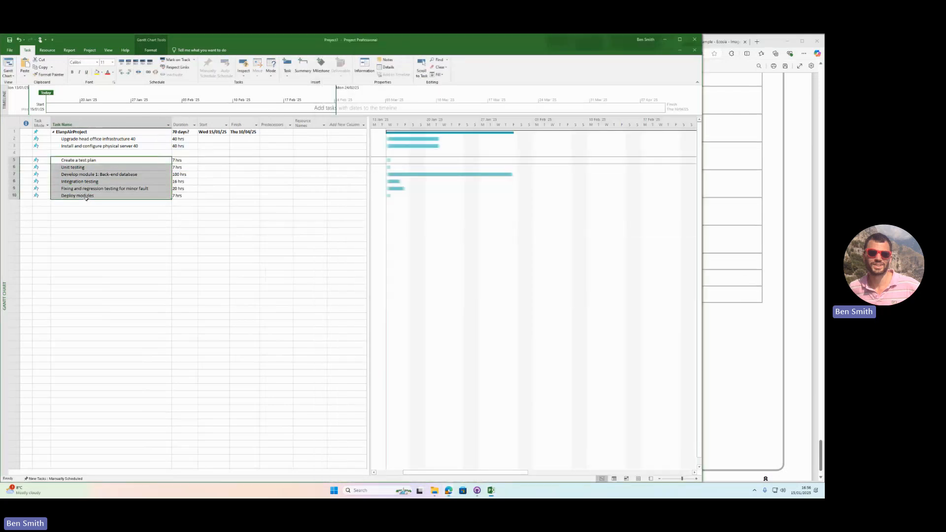
{"action": "left_click", "coordinate": [62, 153]}
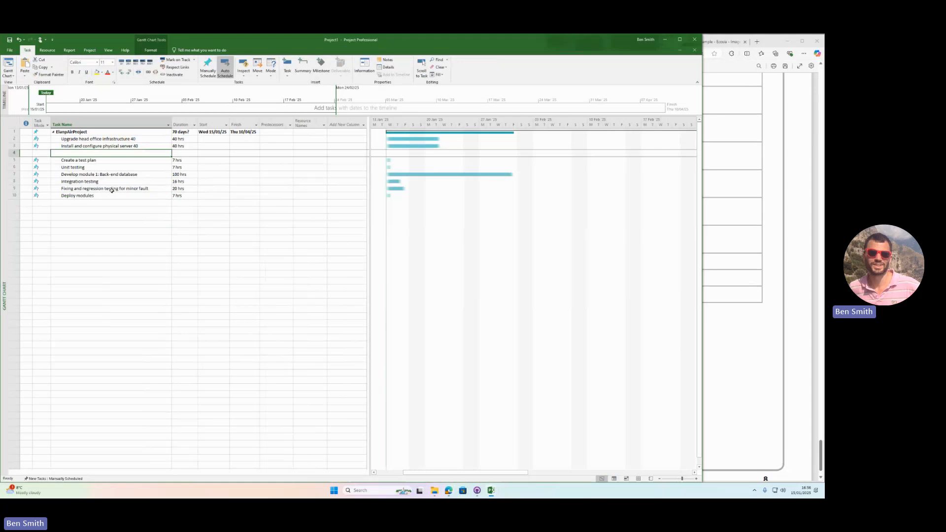
{"action": "type", "text": "Model"}
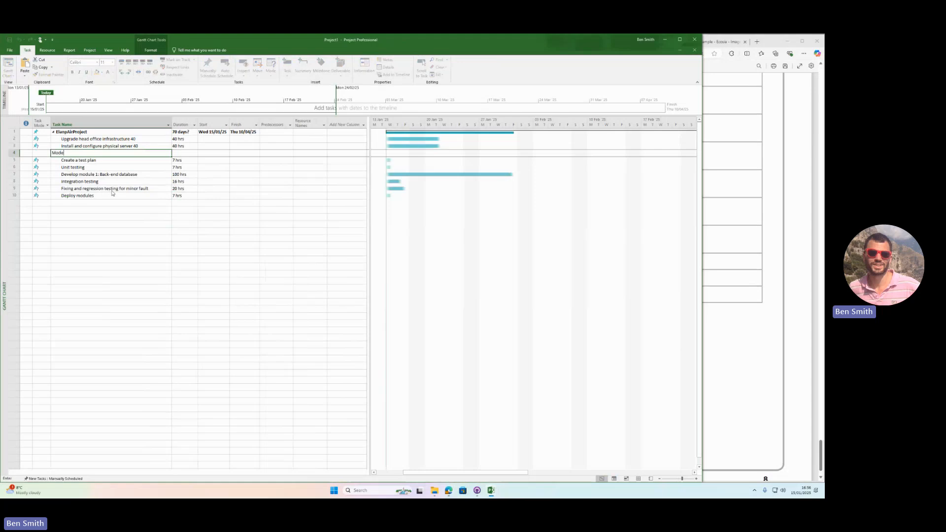
{"action": "key", "text": "BackSpace"}
{"action": "key", "text": "Return"}
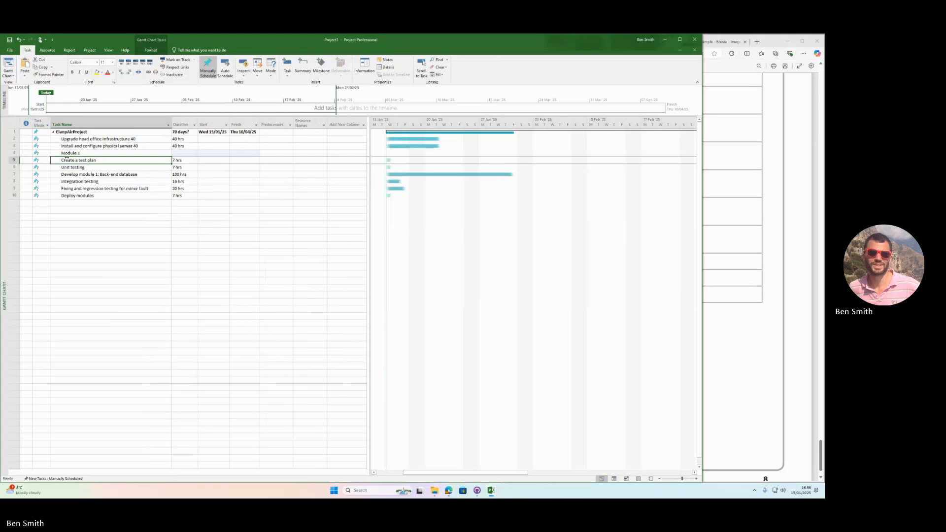
- Rename the Module 1 task in row 4 as "Develop module 1: Back-end database", matching the existing development task
{"action": "left_click", "coordinate": [69, 153]}
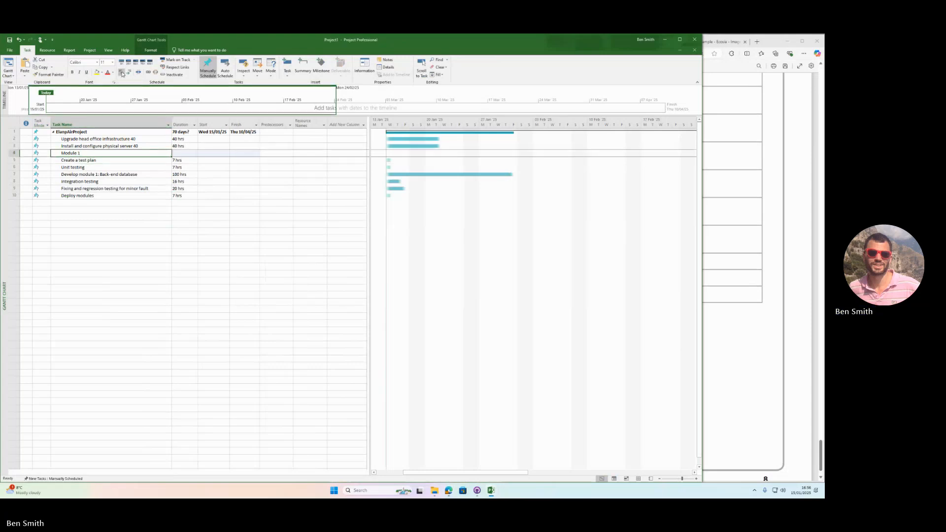
{"action": "double_click", "coordinate": [114, 174]}
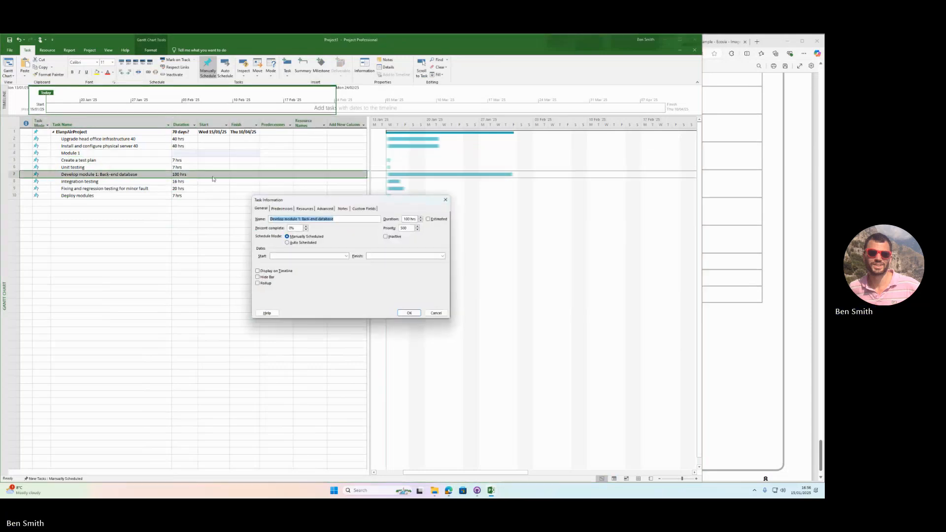
{"action": "left_click", "coordinate": [436, 313]}
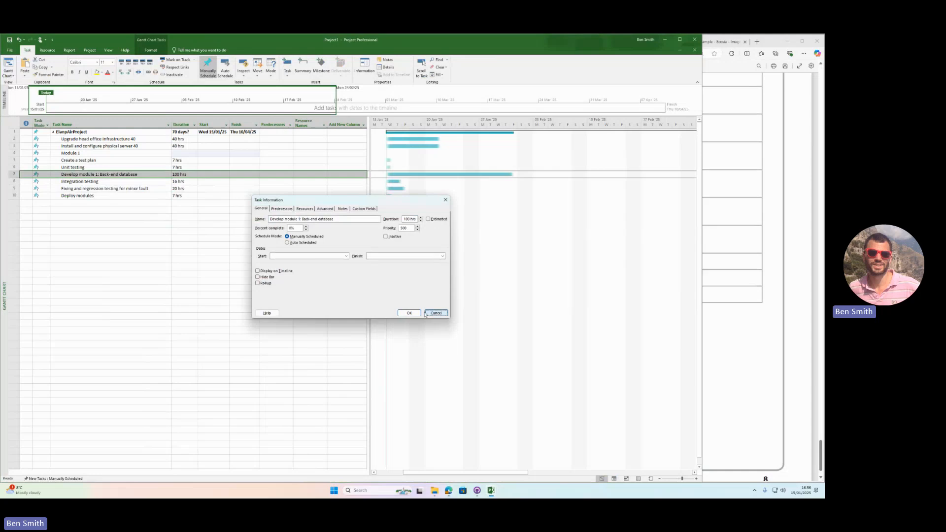
{"action": "left_click", "coordinate": [79, 153]}
{"action": "double_click", "coordinate": [79, 154]}
{"action": "type", "text": "Develop module 1: Back-end database"}
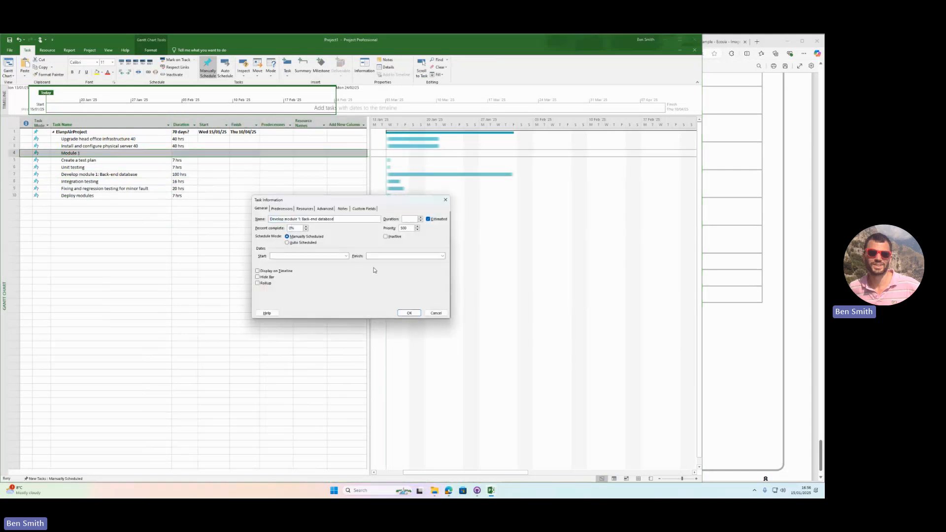
{"action": "left_click", "coordinate": [409, 314]}
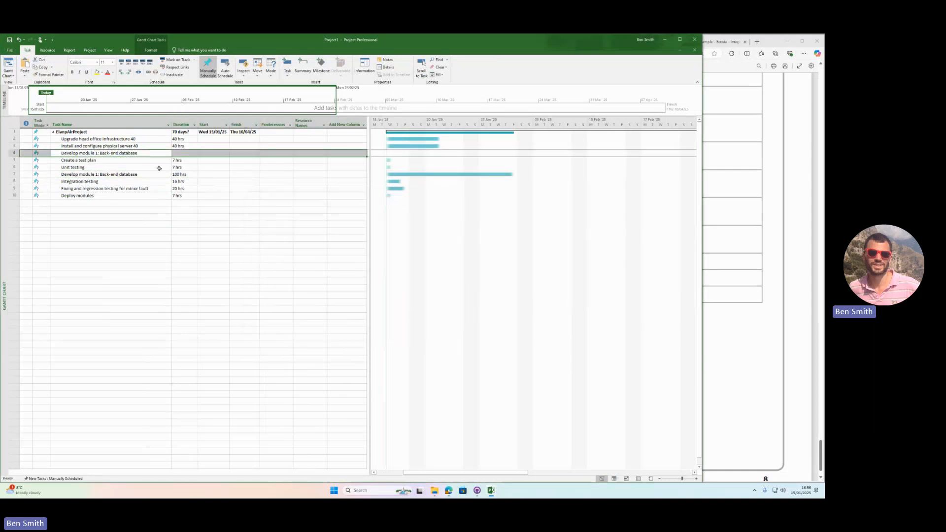
- Make the row 4 module 1 task a summary within ElanpAirProject, with the tasks from Create a test plan to Deploy modules as its subtasks
{"action": "left_click", "coordinate": [123, 73]}
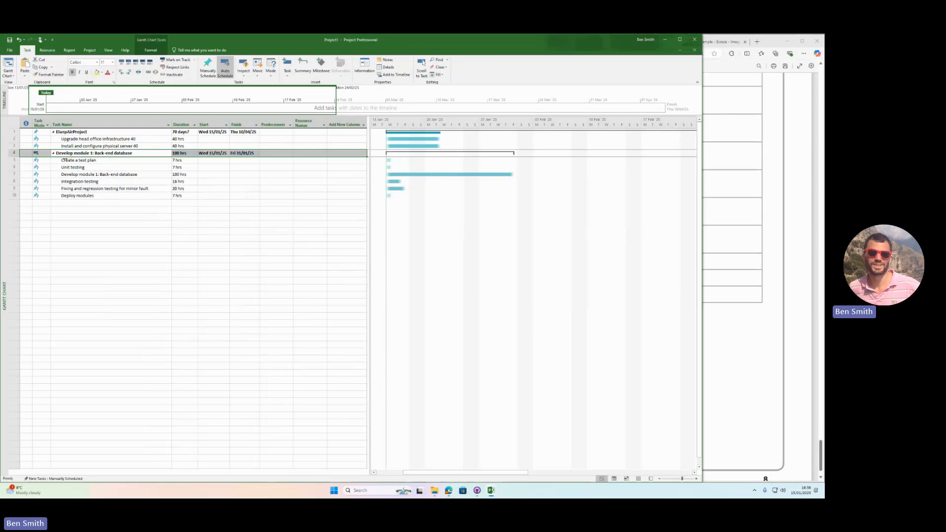
{"action": "left_click", "coordinate": [129, 72]}
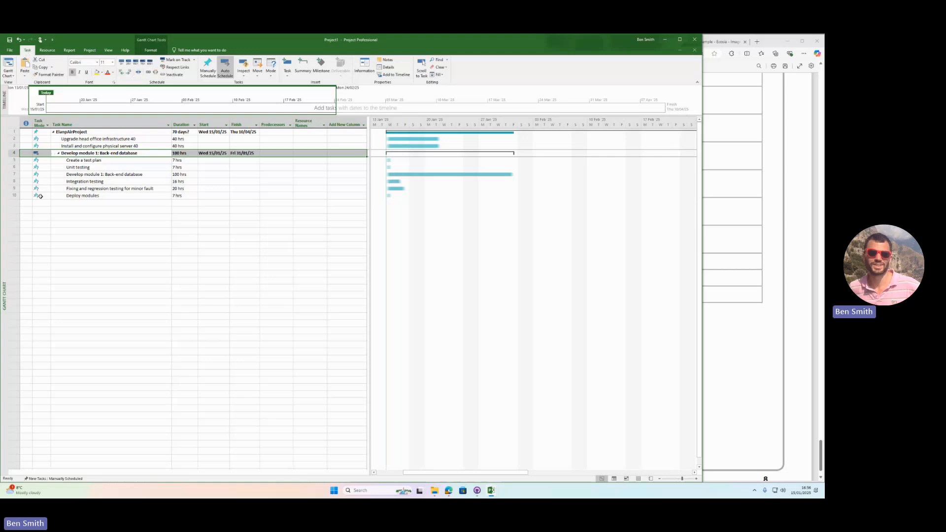
{"action": "left_click", "coordinate": [59, 154]}
{"action": "left_click", "coordinate": [59, 154]}
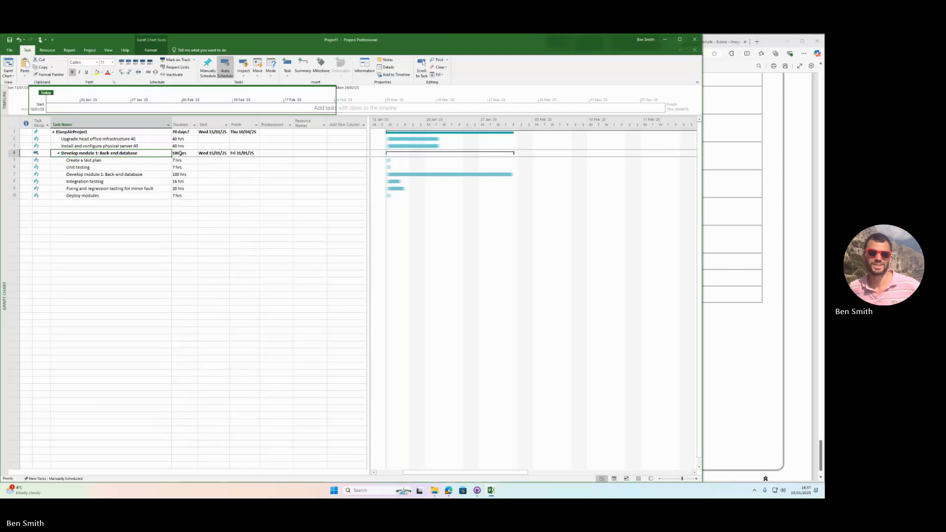
- Set the module 1 summary task's duration to 157 hours, the sum of its subtasks' durations
{"action": "left_click_drag", "start_coordinate": [180, 160], "coordinate": [182, 196]}
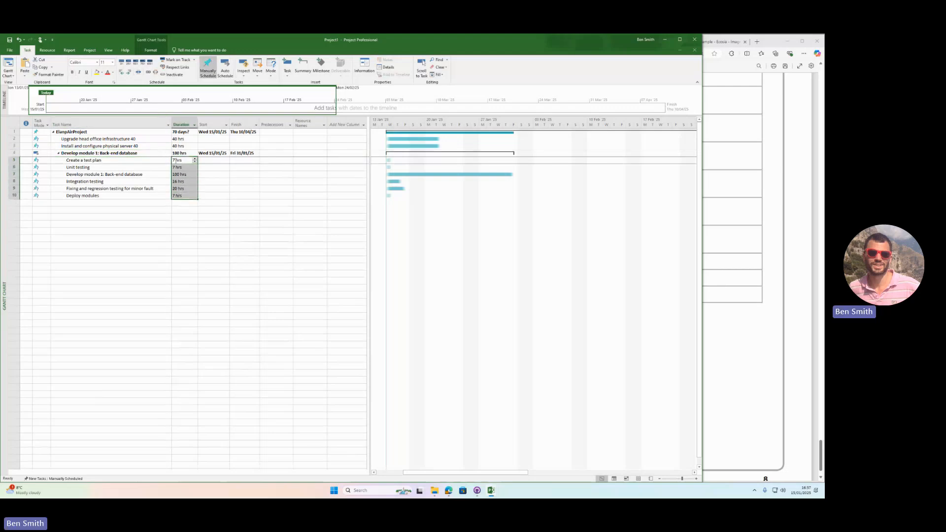
{"action": "left_click", "coordinate": [132, 207]}
{"action": "left_click", "coordinate": [115, 195]}
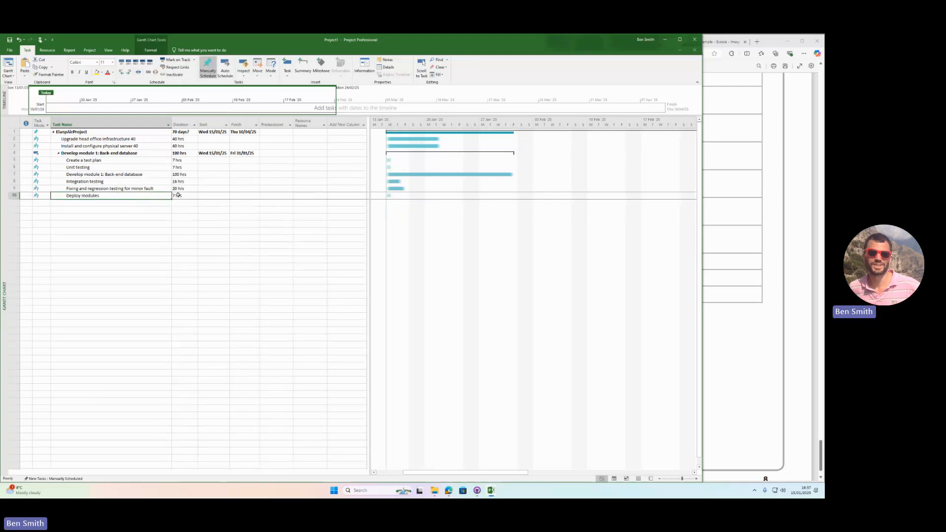
{"action": "left_click", "coordinate": [181, 153]}
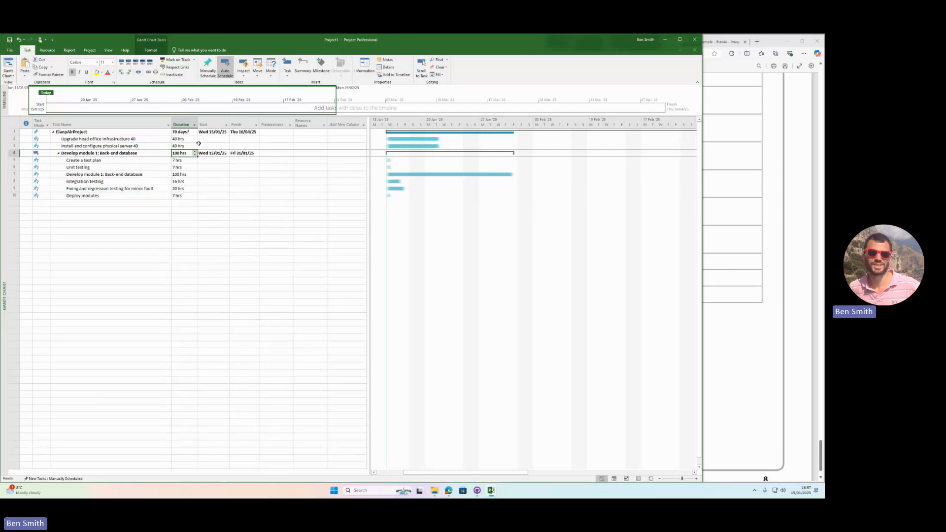
{"action": "key", "text": "Return"}
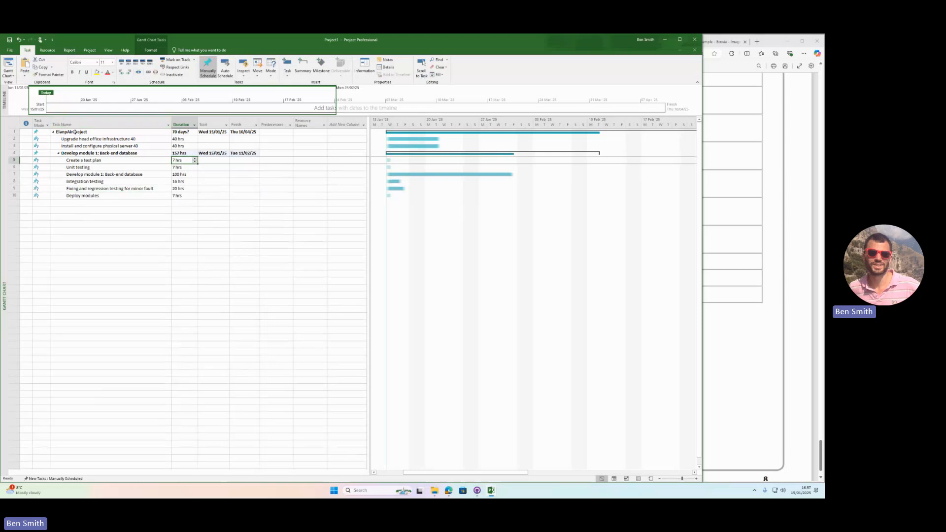
- Find the module 2 entry in the paper's task table and copy the module 1 summary task's name into row 12
{"action": "left_click", "coordinate": [183, 204]}
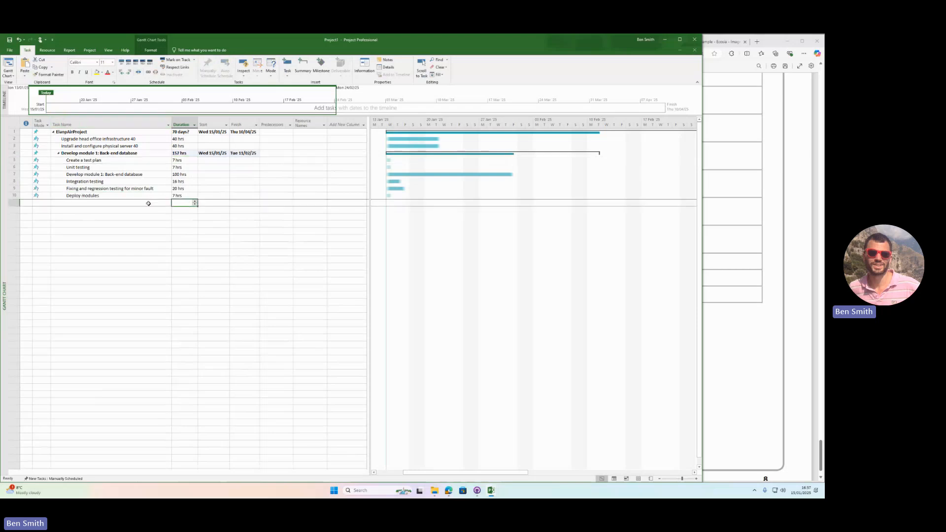
{"action": "left_click", "coordinate": [120, 202]}
{"action": "left_click", "coordinate": [778, 243]}
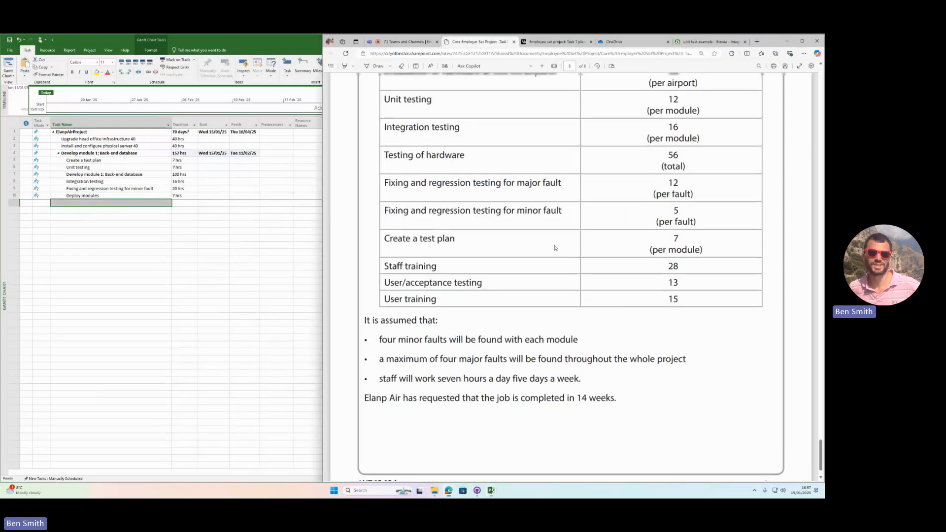
{"action": "scroll", "coordinate": [542, 249], "scroll_direction": "up", "scroll_amount": 5}
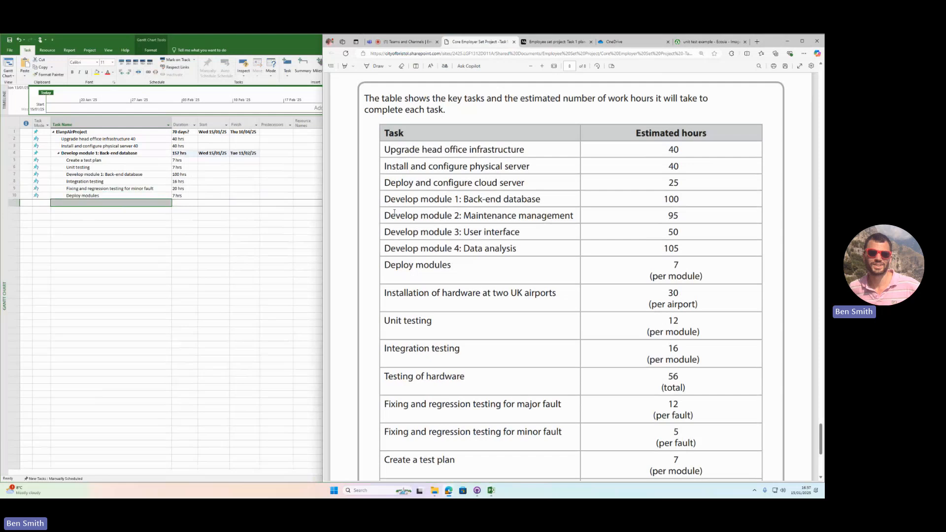
{"action": "left_click_drag", "start_coordinate": [385, 215], "coordinate": [518, 217]}
{"action": "left_click", "coordinate": [214, 223]}
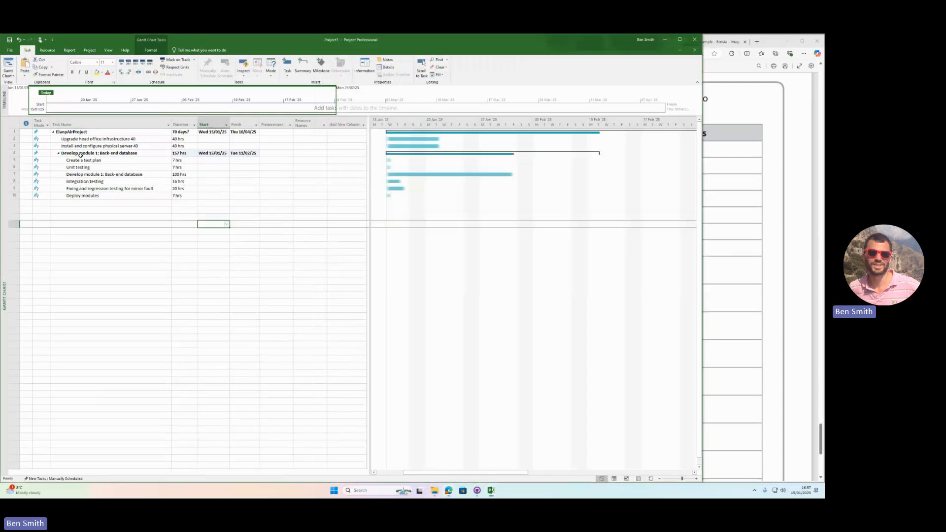
{"action": "left_click", "coordinate": [81, 154]}
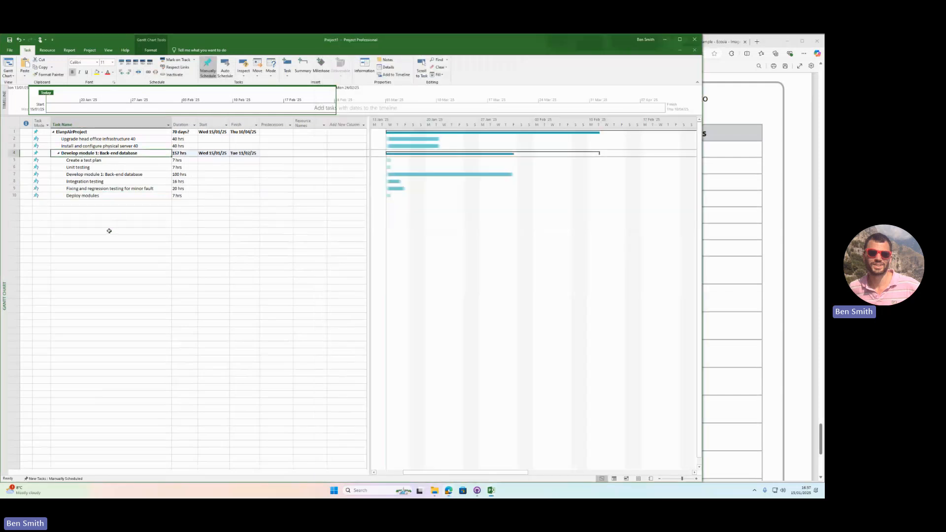
{"action": "left_click", "coordinate": [87, 209]}
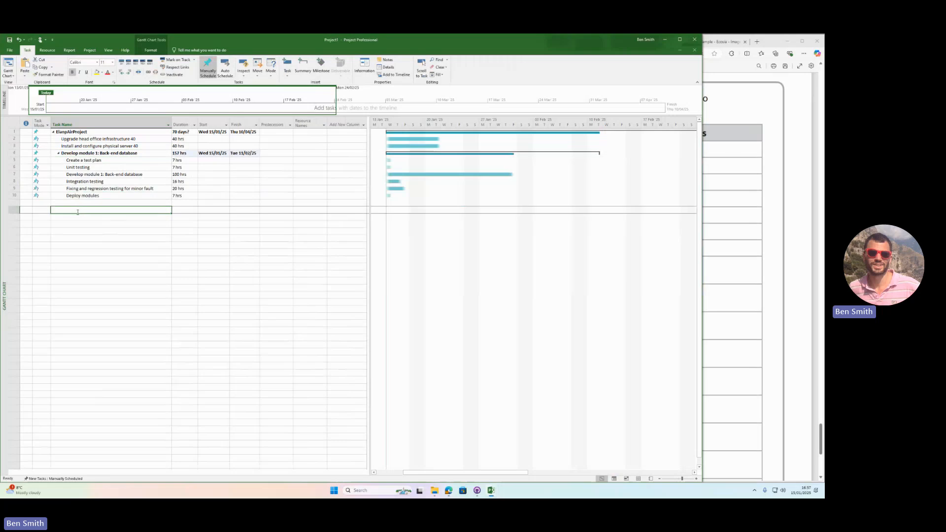
{"action": "type", "text": "Develop module 1: Back-end database"}
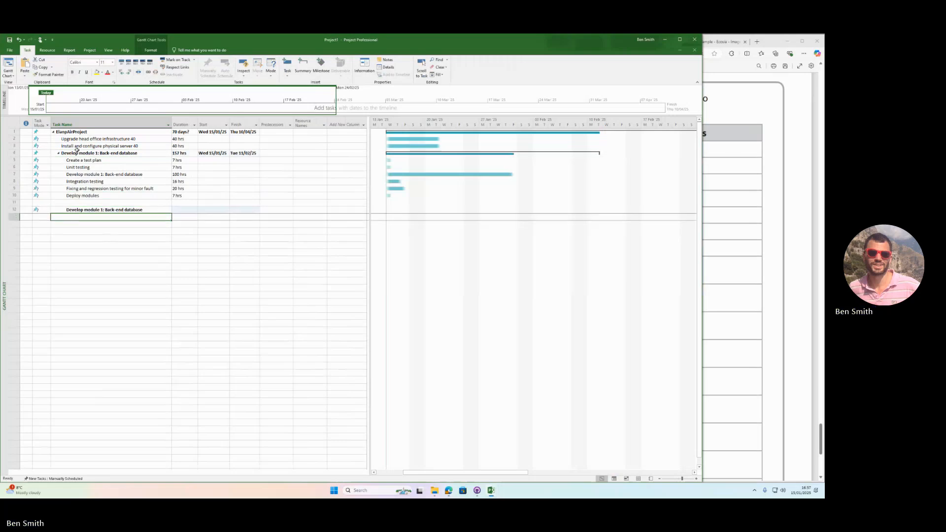
- Copy the module 1 summary task and all its subtasks, including their durations, into the rows starting at row 12
{"action": "left_click_drag", "start_coordinate": [83, 153], "coordinate": [84, 191]}
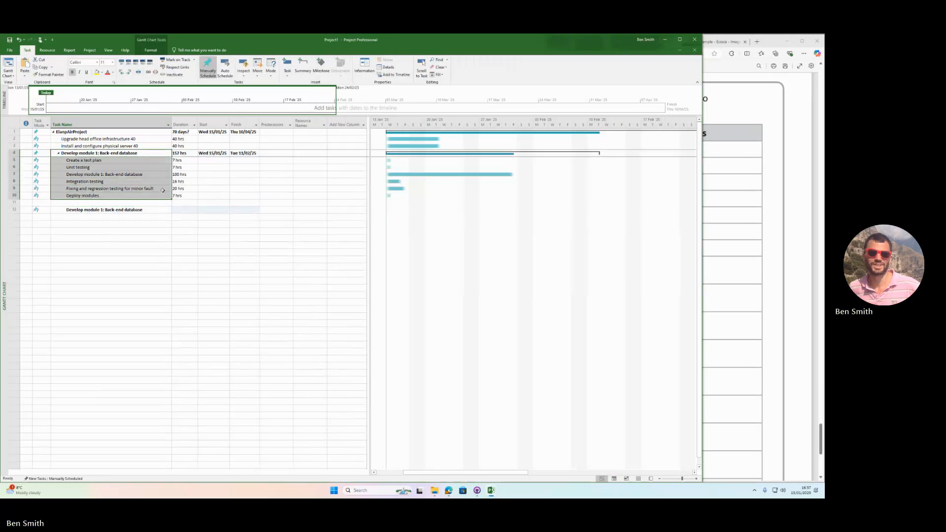
{"action": "left_click_drag", "start_coordinate": [185, 196], "coordinate": [107, 155]}
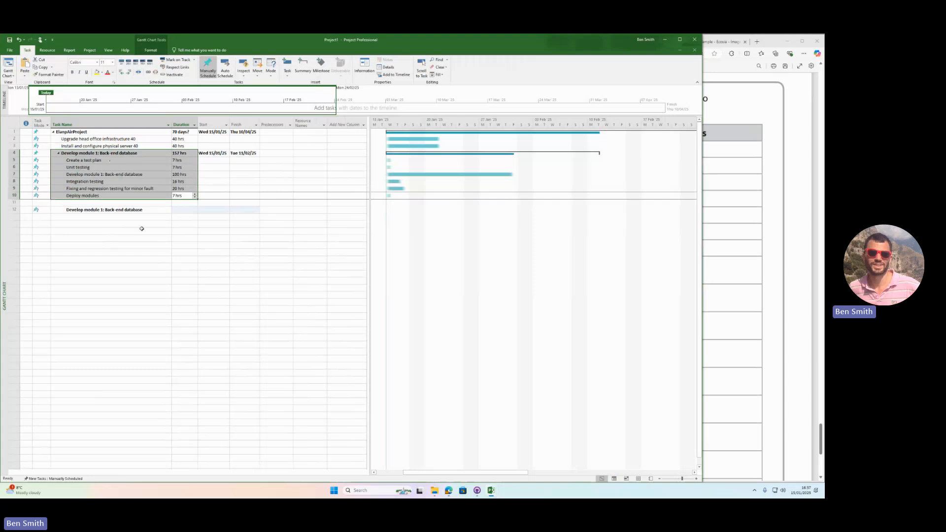
{"action": "left_click", "coordinate": [107, 210]}
{"action": "type", "text": "Develop module 1: Back-end database\t157 hrs Create a test plan\t7 hrs Unit testing\t7 hrs Develop module 1: Back-end database\t100 hrs Integration testing\t16 hrs Fixing and regression testing for minor fault\t20 hrs Deploy modules\t7 hrs"}
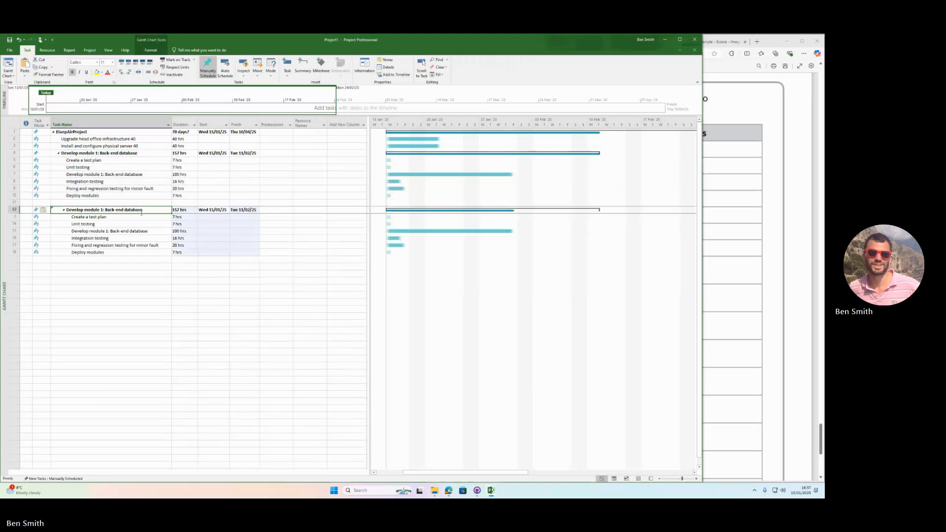
- Rename the copied summary task in row 12 as "Develop module 2: Maintenance management", copying the name from the paper's table
{"action": "left_click", "coordinate": [724, 244]}
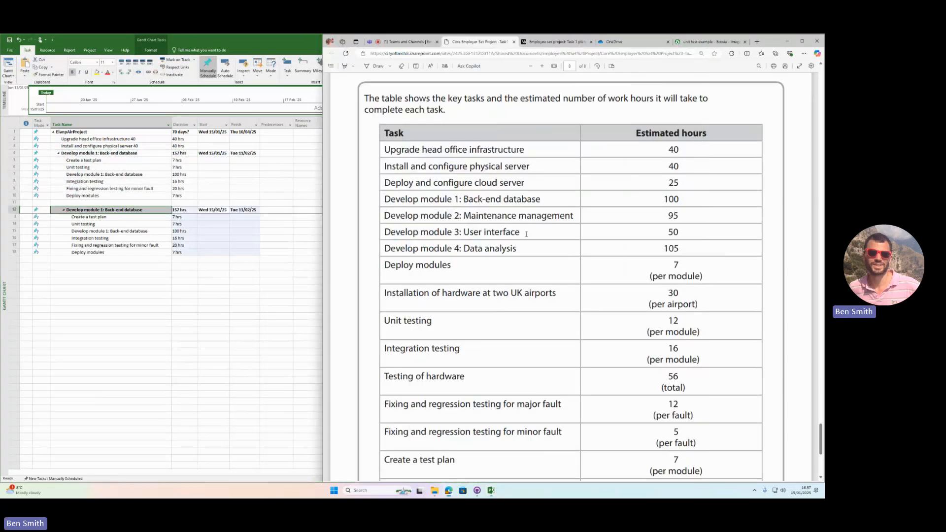
{"action": "left_click_drag", "start_coordinate": [572, 213], "coordinate": [367, 220]}
{"action": "key", "text": "ctrl+c"}
{"action": "left_click", "coordinate": [224, 271]}
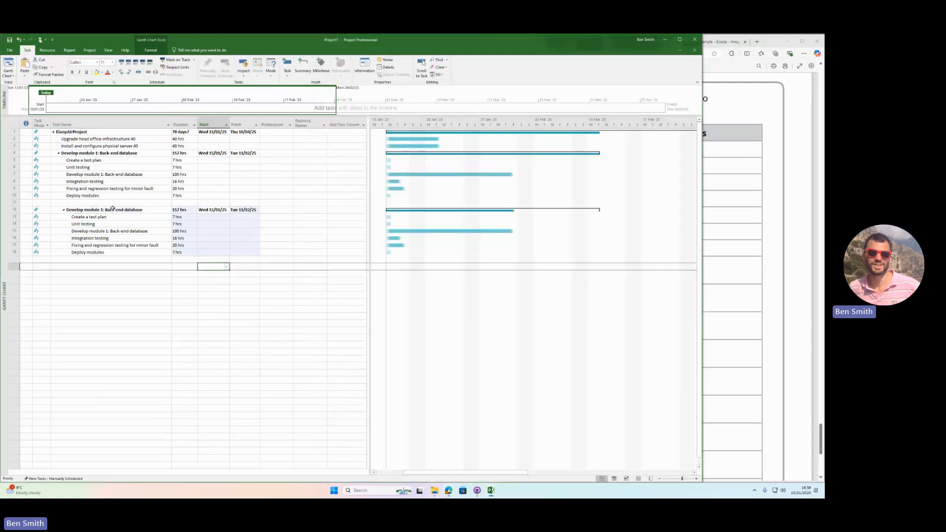
{"action": "left_click", "coordinate": [113, 211]}
{"action": "double_click", "coordinate": [114, 211]}
{"action": "key", "text": "ctrl+v"}
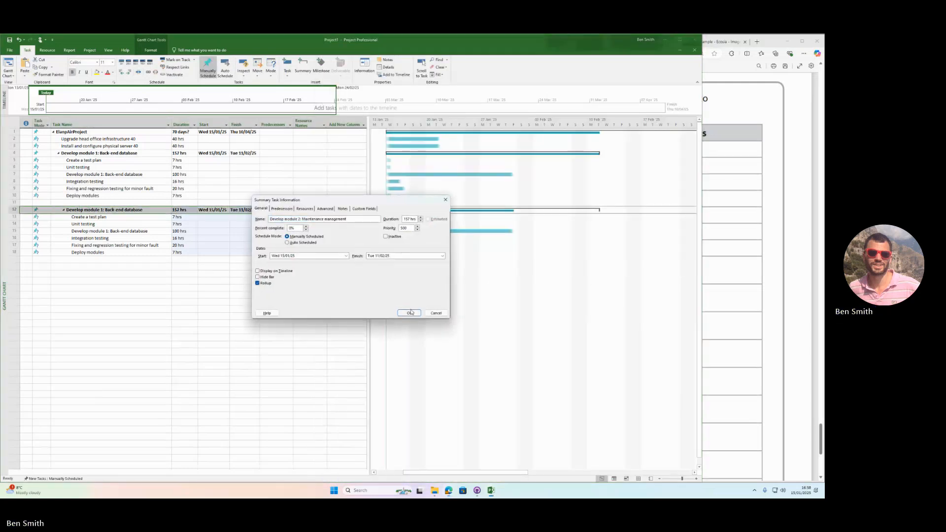
{"action": "left_click", "coordinate": [411, 314]}
- Rename the copied development subtask in row 15 as "Develop module 2: Maintenance management"
{"action": "left_click", "coordinate": [126, 254]}
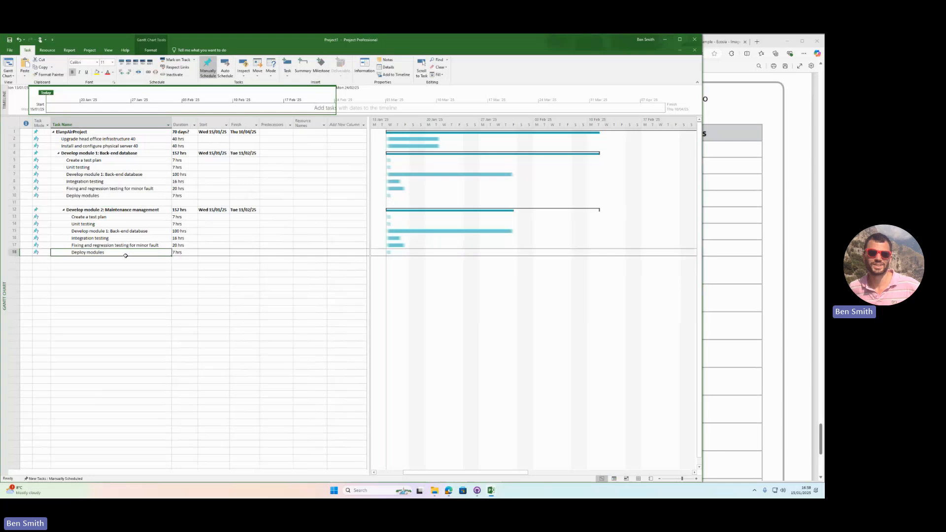
{"action": "double_click", "coordinate": [110, 231]}
{"action": "key", "text": "ctrl+v"}
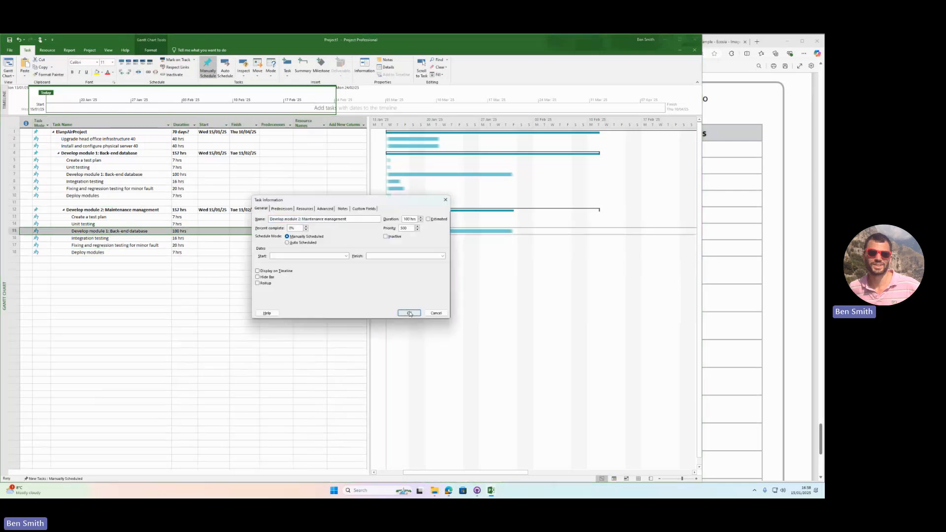
{"action": "left_click", "coordinate": [410, 313]}
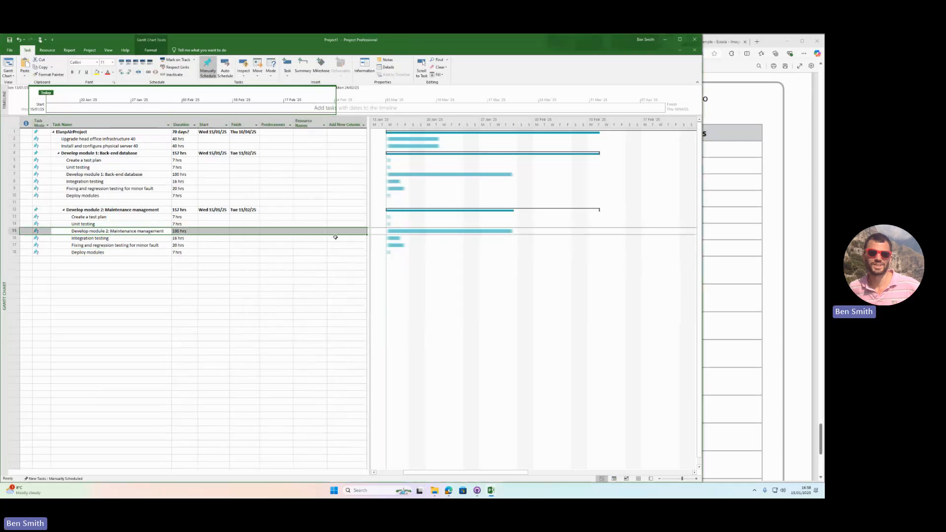
- Outdent the module 2 summary task one level so it aligns with the module 1 summary task
{"action": "left_click", "coordinate": [79, 210]}
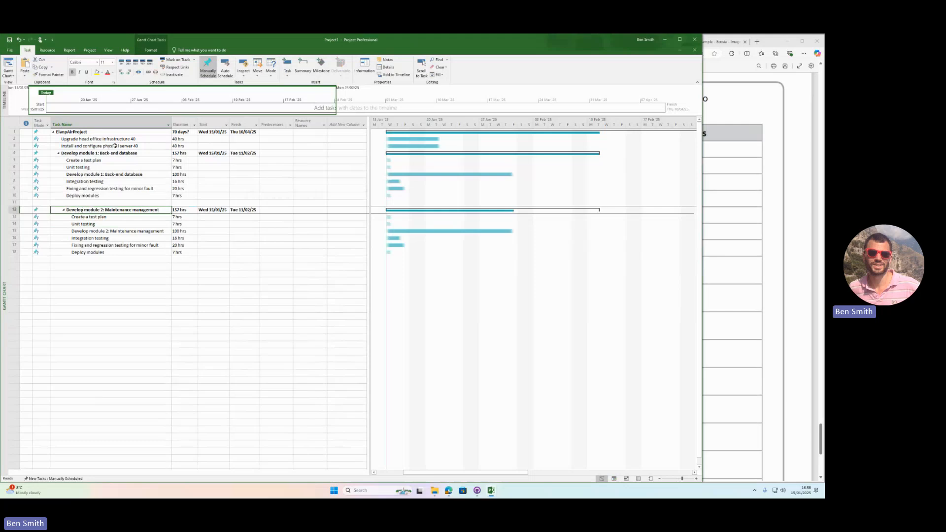
{"action": "left_click", "coordinate": [126, 74]}
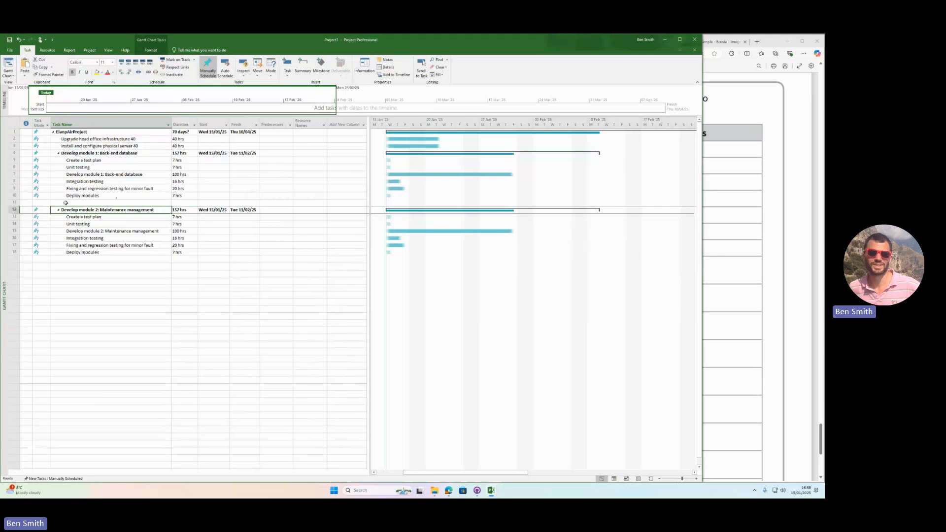
{"action": "left_click", "coordinate": [101, 287]}
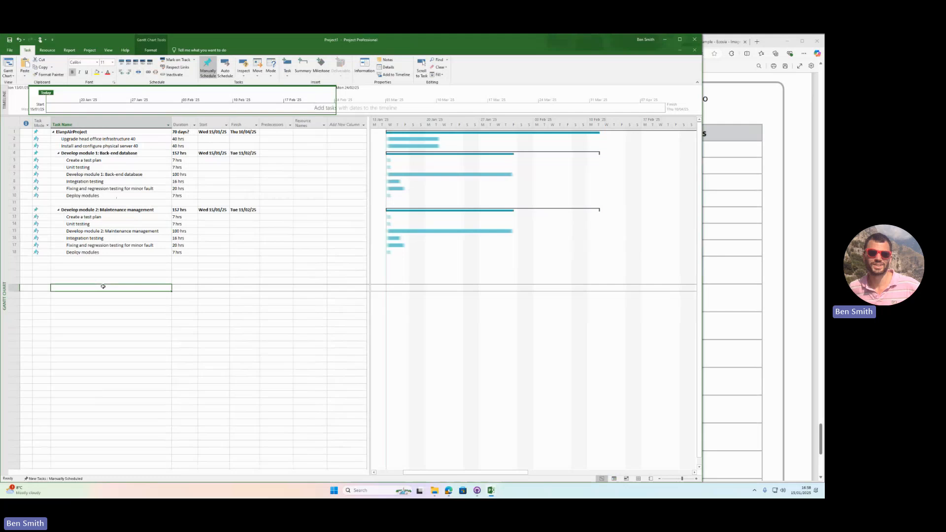
- Set the duration of the "Develop module 2: Maintenance management" subtask in row 15 to 95 hrs, as in the paper's table
{"action": "left_click", "coordinate": [112, 219]}
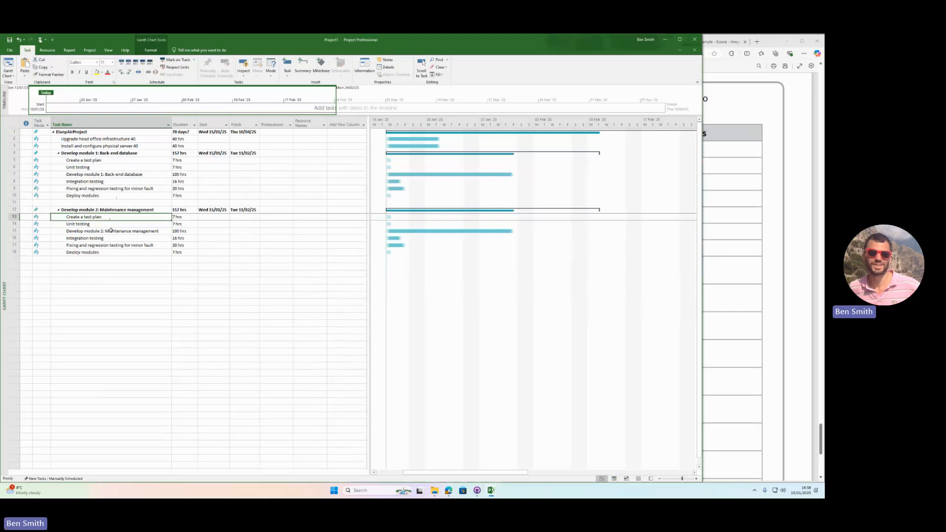
{"action": "left_click", "coordinate": [111, 224]}
{"action": "left_click", "coordinate": [740, 269]}
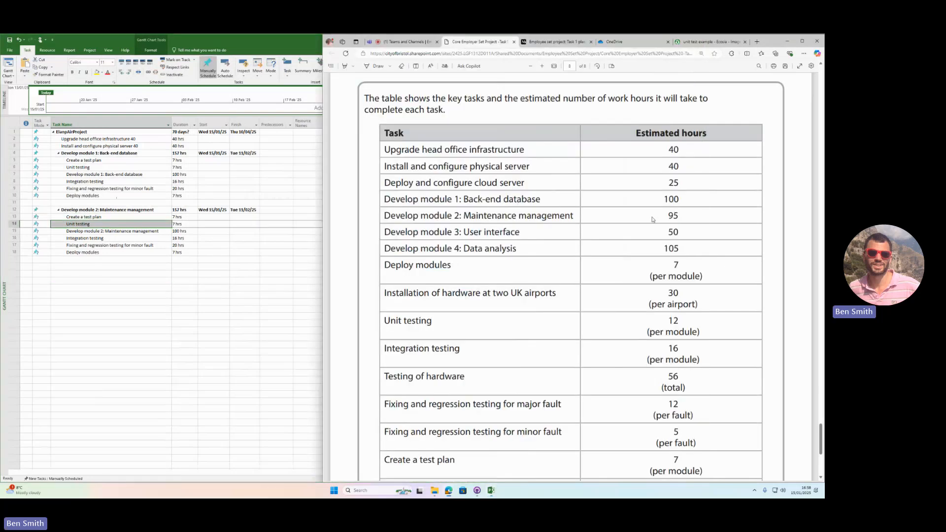
{"action": "left_click", "coordinate": [178, 232]}
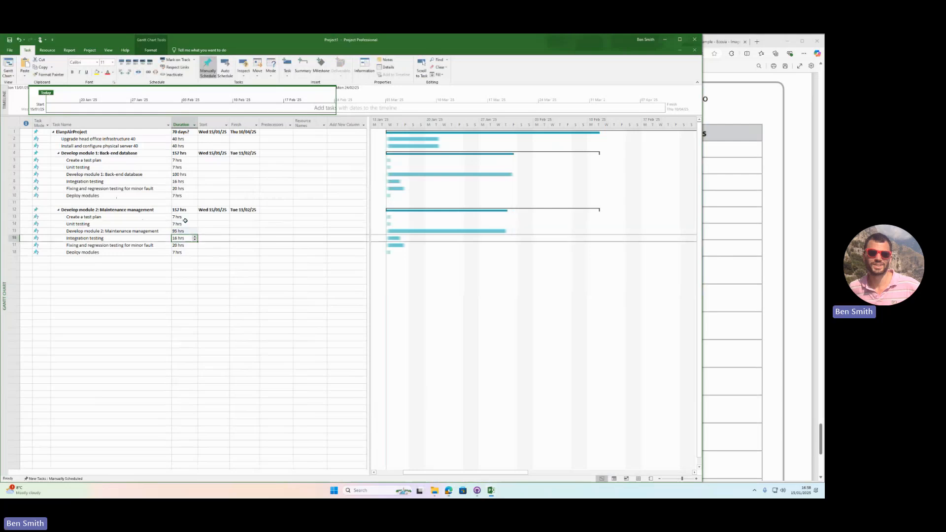
{"action": "left_click", "coordinate": [193, 274]}
- Set the duration of the module 2 summary task in row 12 to 152 hrs
{"action": "left_click", "coordinate": [181, 210]}
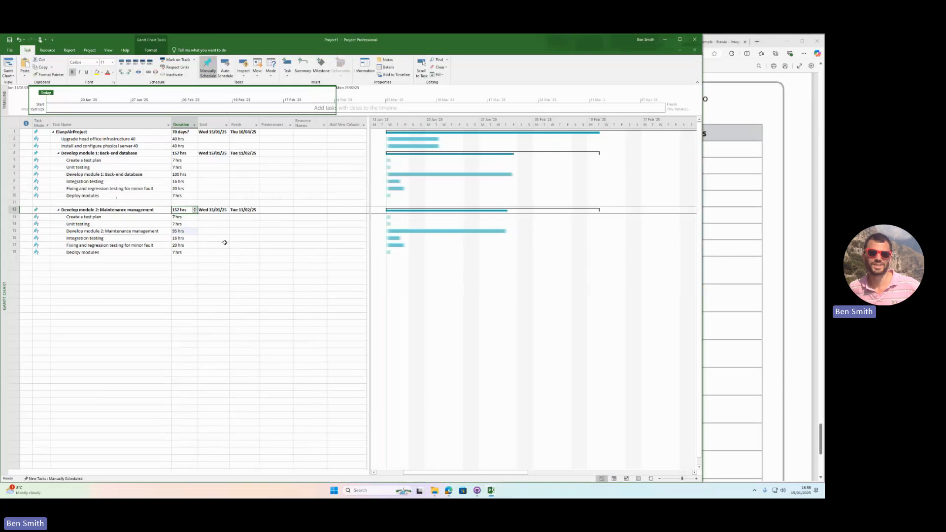
{"action": "type", "text": "152"}
{"action": "key", "text": "Return"}
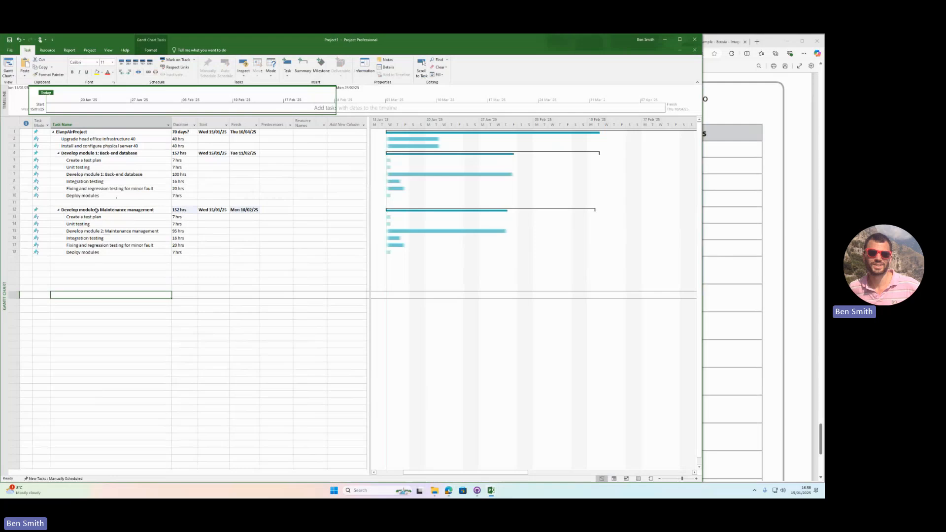
- Copy the module 2 summary task and all its subtasks, including their durations, into the rows starting at row 20
{"action": "left_click_drag", "start_coordinate": [98, 211], "coordinate": [172, 255]}
{"action": "left_click", "coordinate": [94, 294]}
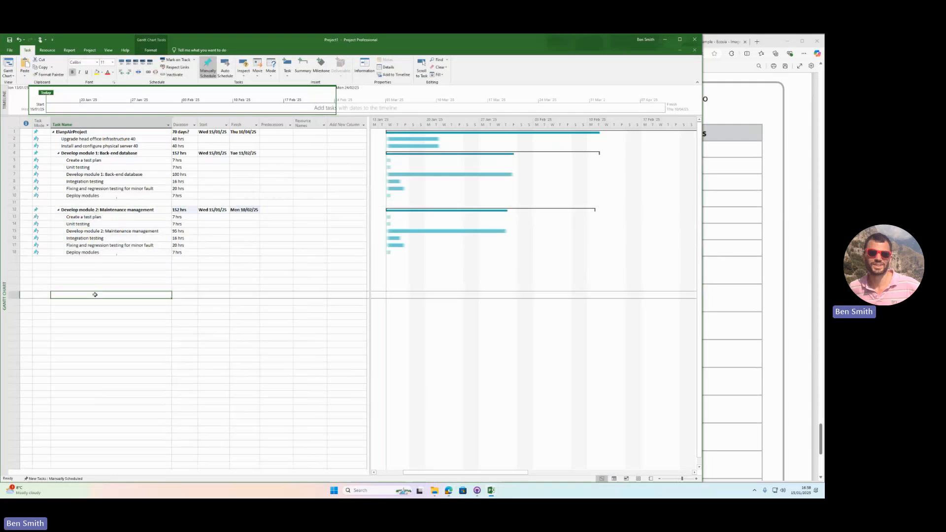
{"action": "left_click", "coordinate": [82, 267]}
{"action": "key", "text": "ctrl+v"}
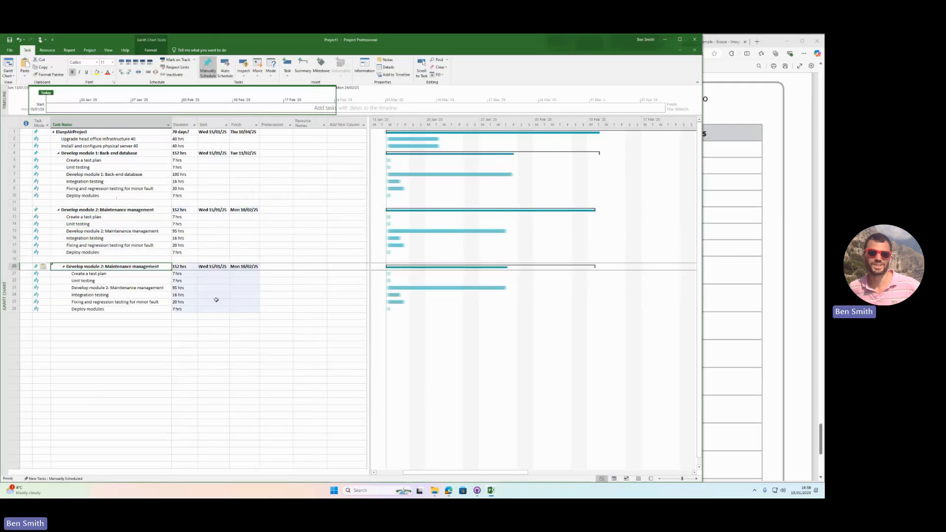
- Rename the copied summary task in row 20 as "Develop module 3: User interface", copied from the paper's table, and outdent it one level
{"action": "left_click", "coordinate": [739, 282]}
{"action": "triple_click", "coordinate": [514, 232]}
{"action": "key", "text": "ctrl+c"}
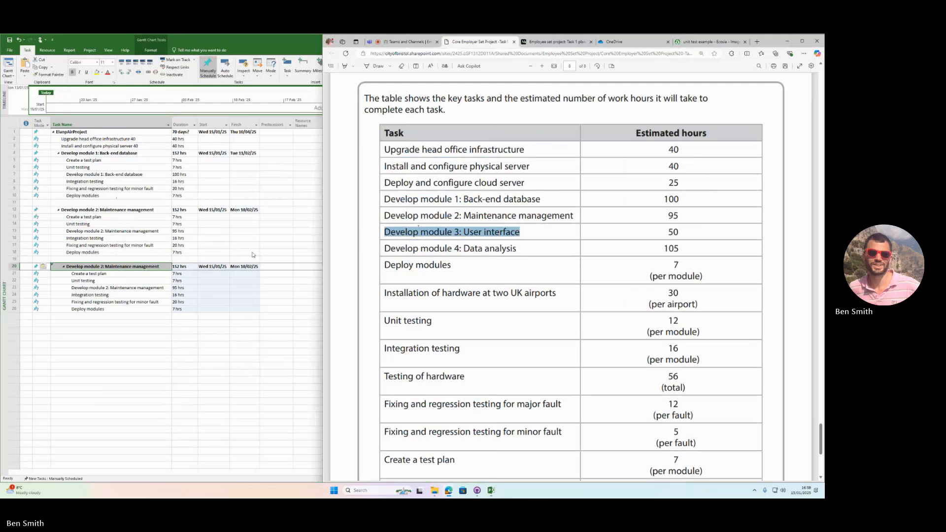
{"action": "left_click", "coordinate": [130, 260]}
{"action": "double_click", "coordinate": [130, 266]}
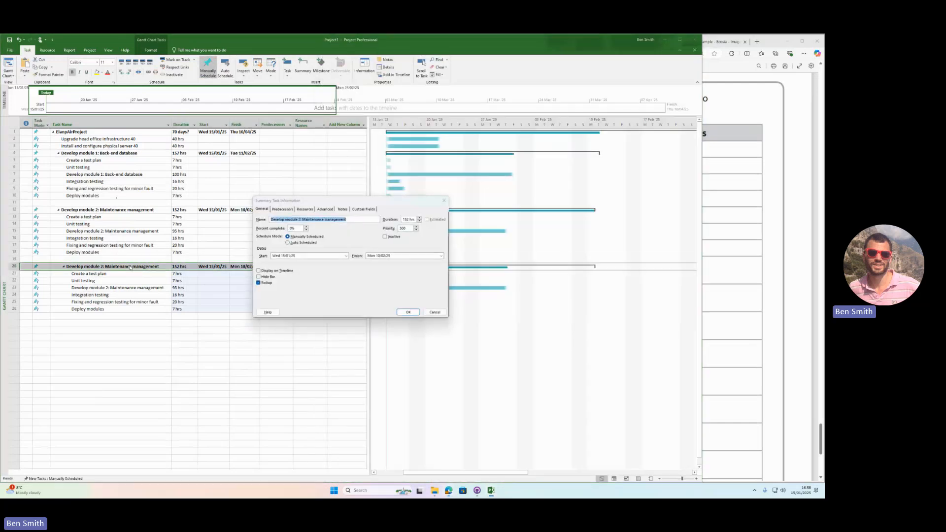
{"action": "key", "text": "ctrl+v"}
{"action": "left_click", "coordinate": [409, 312]}
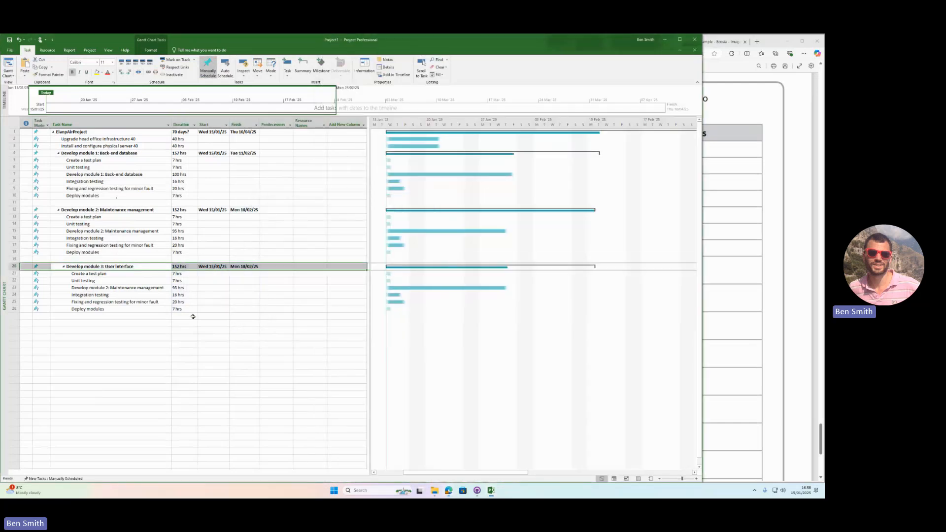
{"action": "left_click", "coordinate": [121, 72]}
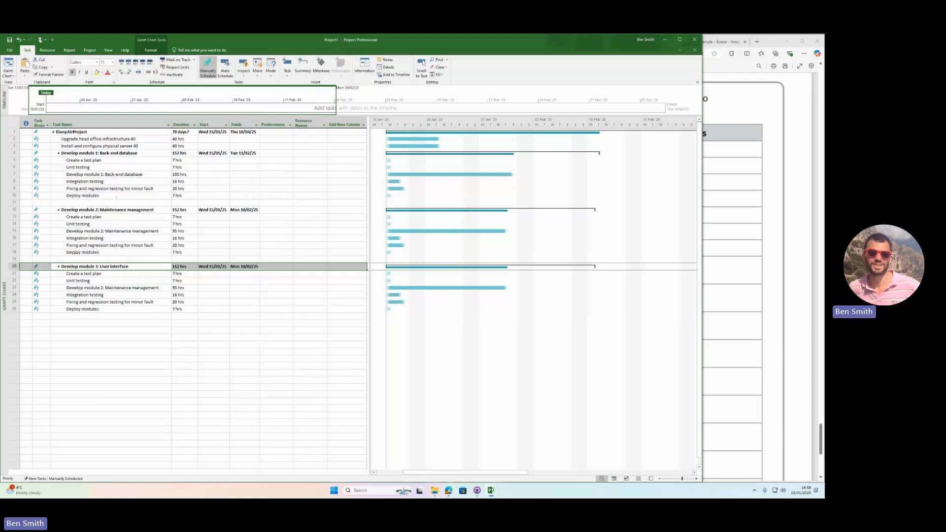
{"action": "left_click", "coordinate": [104, 336]}
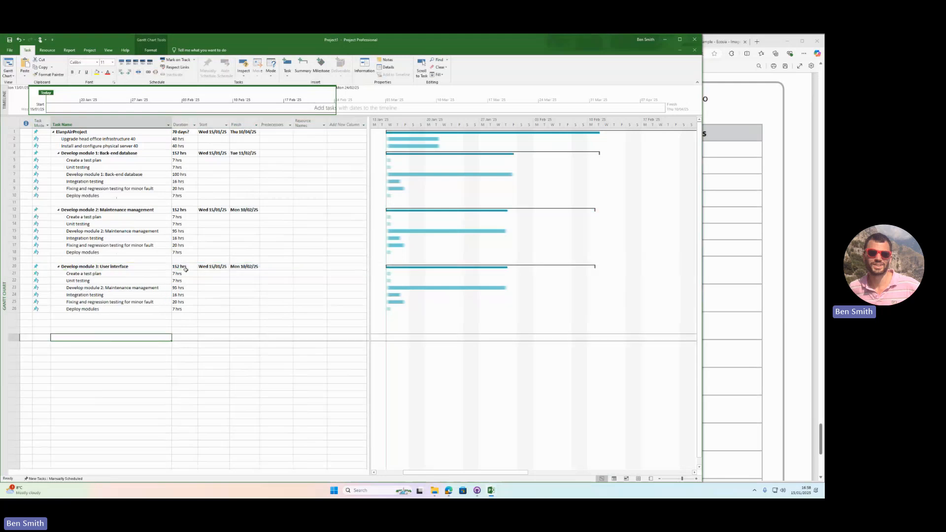
- Set the duration of the development subtask in row 23 under module 3 to 50 hrs, as in the paper's table
{"action": "left_click", "coordinate": [709, 262]}
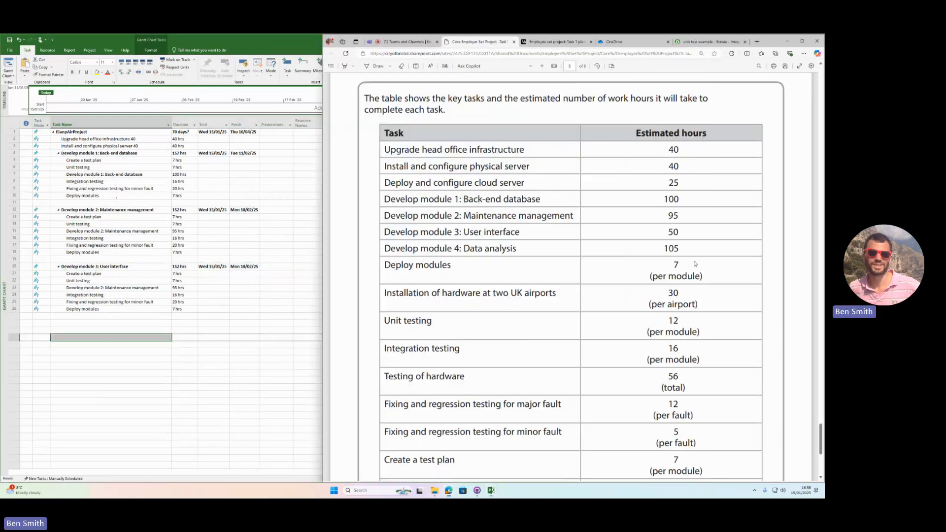
{"action": "double_click", "coordinate": [673, 232]}
{"action": "left_click", "coordinate": [219, 280]}
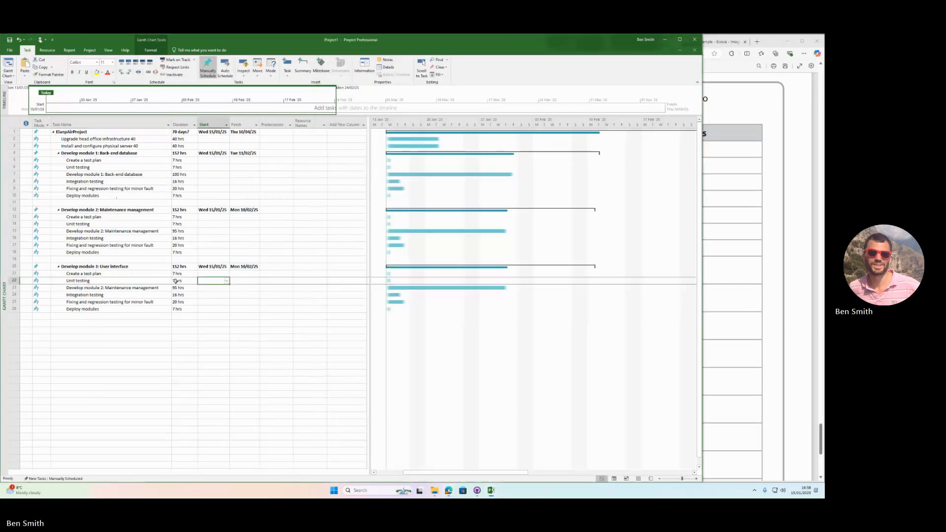
{"action": "left_click", "coordinate": [173, 287]}
{"action": "type", "text": "50"}
{"action": "key", "text": "Return"}
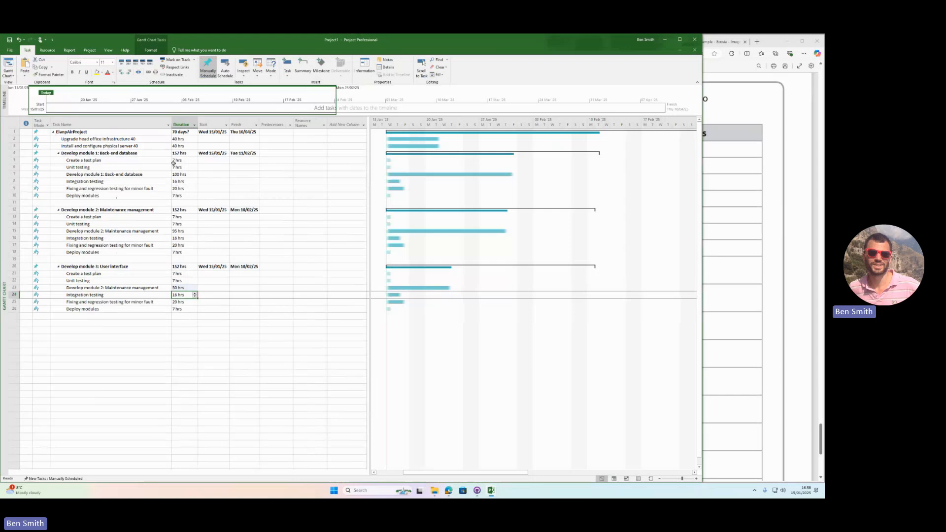
- Set the module 3 summary task's duration to 107 hrs and check it against its subtasks' durations
{"action": "left_click", "coordinate": [185, 267]}
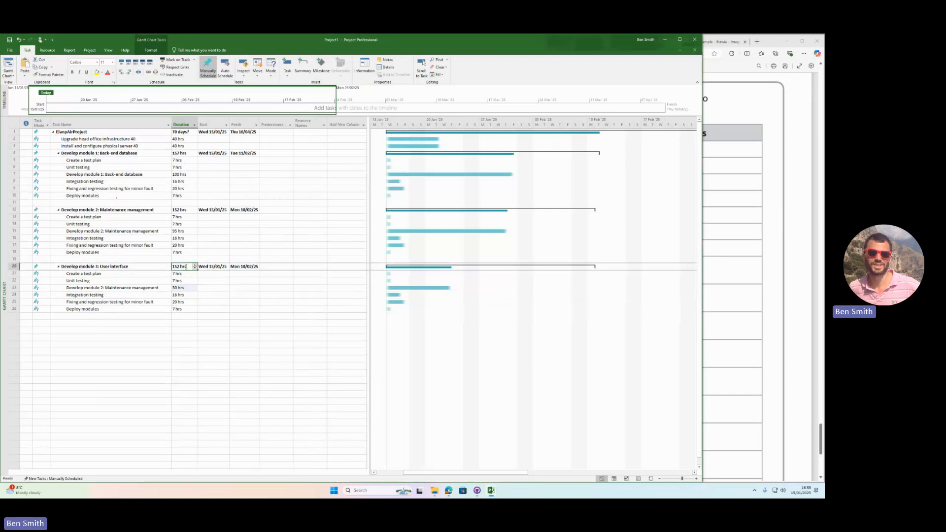
{"action": "type", "text": "107"}
{"action": "key", "text": "Return"}
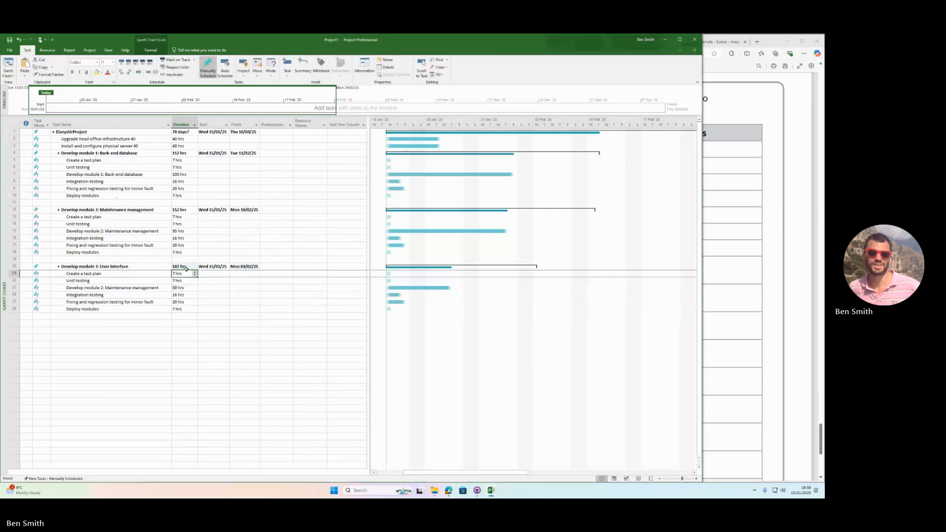
{"action": "left_click", "coordinate": [196, 316]}
{"action": "left_click", "coordinate": [184, 276]}
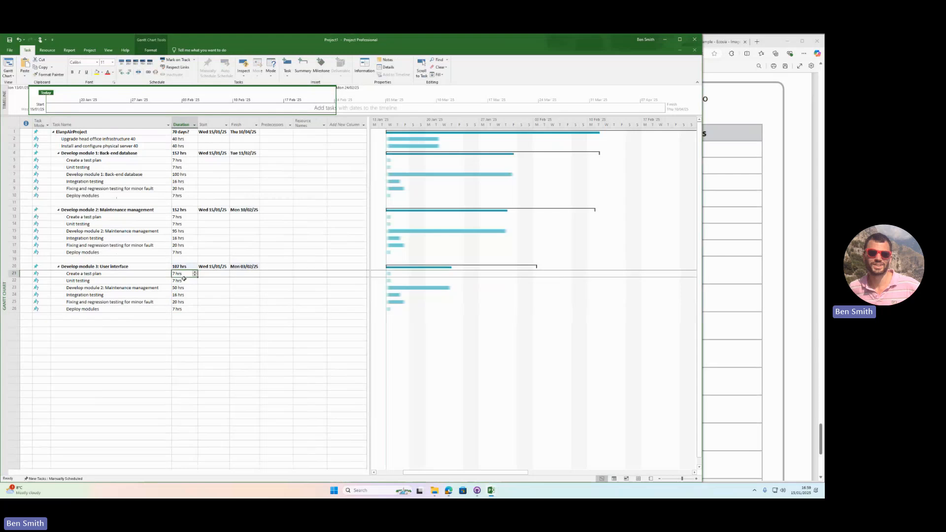
{"action": "left_click_drag", "start_coordinate": [184, 279], "coordinate": [184, 309]}
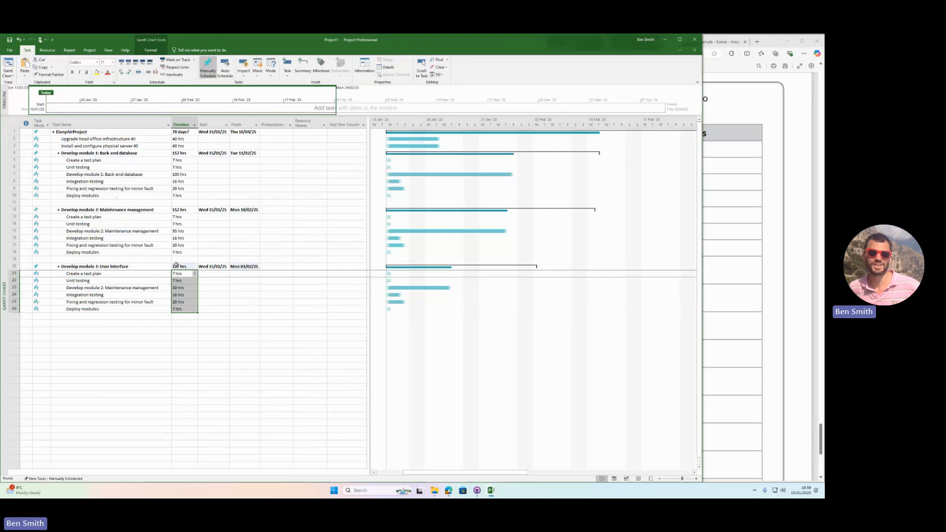
{"action": "left_click", "coordinate": [148, 345]}
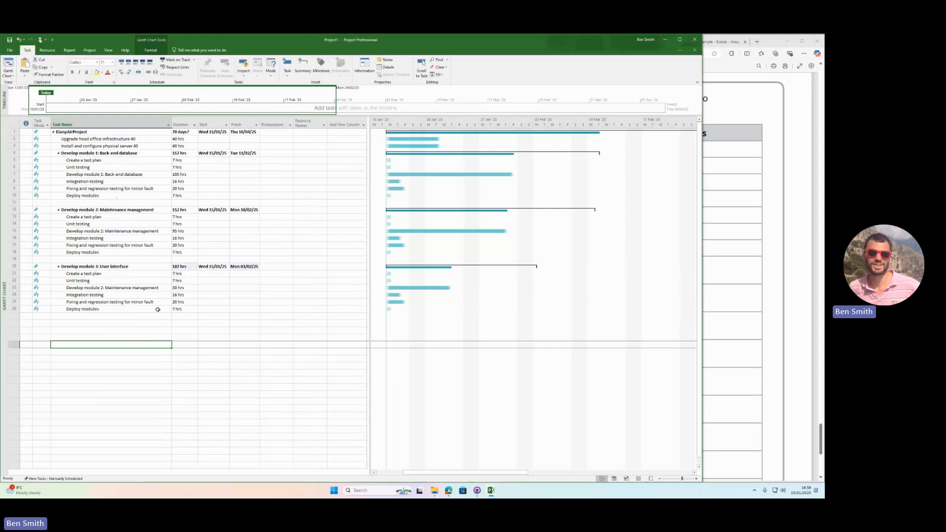
- Copy the module 3 summary task and all its subtasks, including their durations, into the rows starting at row 28
{"action": "left_click_drag", "start_coordinate": [106, 267], "coordinate": [172, 320]}
{"action": "key", "text": "ctrl+c"}
{"action": "left_click", "coordinate": [148, 344]}
{"action": "left_click", "coordinate": [76, 324]}
{"action": "key", "text": "ctrl+v"}
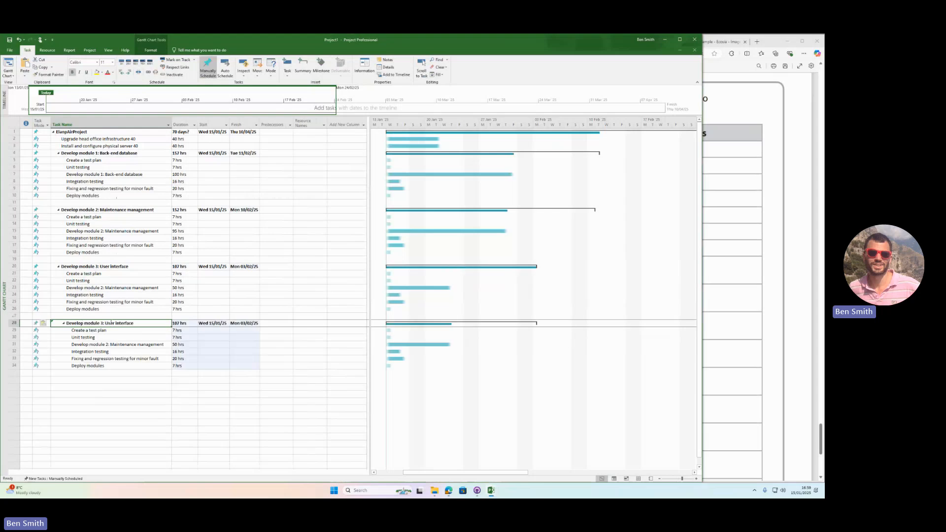
- Rename the copied summary task in row 28 as "Develop module 4: Data analysis", copied from the paper's table, and outdent it one level
{"action": "left_click", "coordinate": [799, 279]}
{"action": "left_click_drag", "start_coordinate": [511, 253], "coordinate": [378, 249]}
{"action": "left_click", "coordinate": [144, 346]}
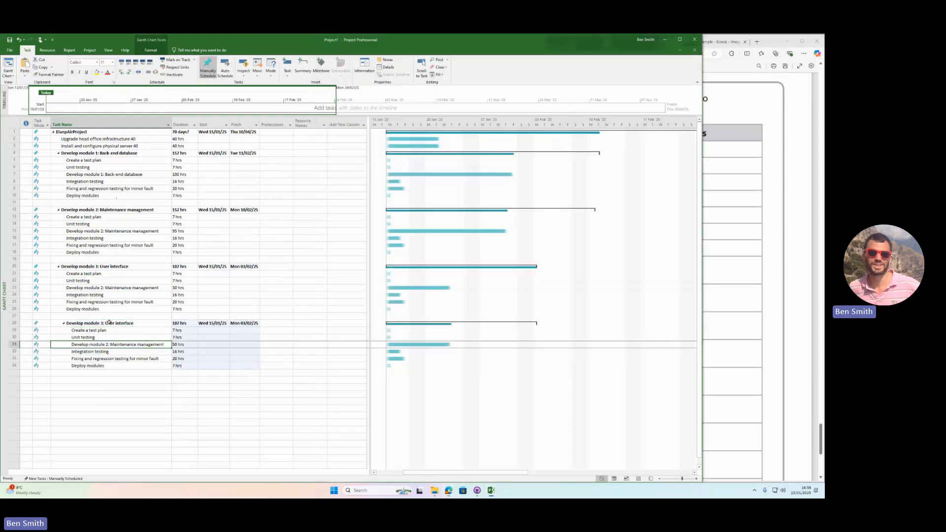
{"action": "double_click", "coordinate": [111, 323]}
{"action": "key", "text": "ctrl+v"}
{"action": "left_click", "coordinate": [409, 313]}
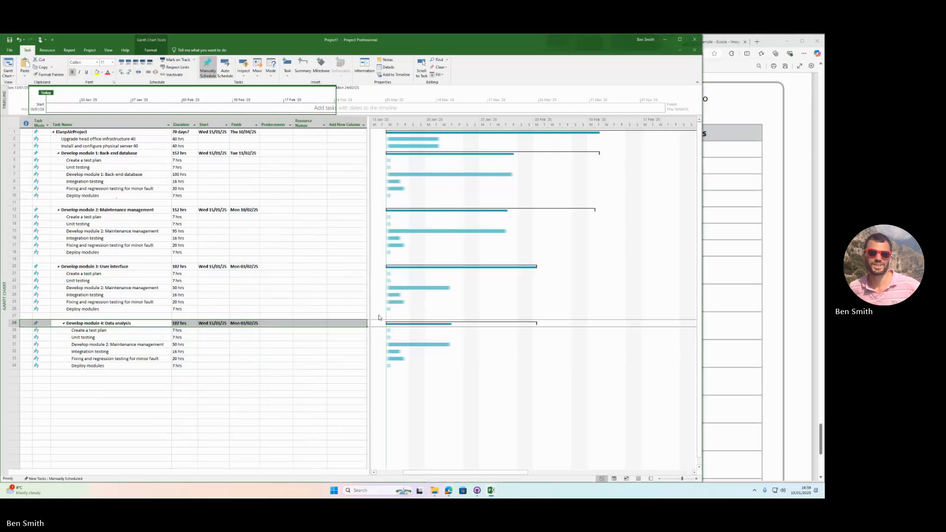
{"action": "left_click", "coordinate": [121, 72]}
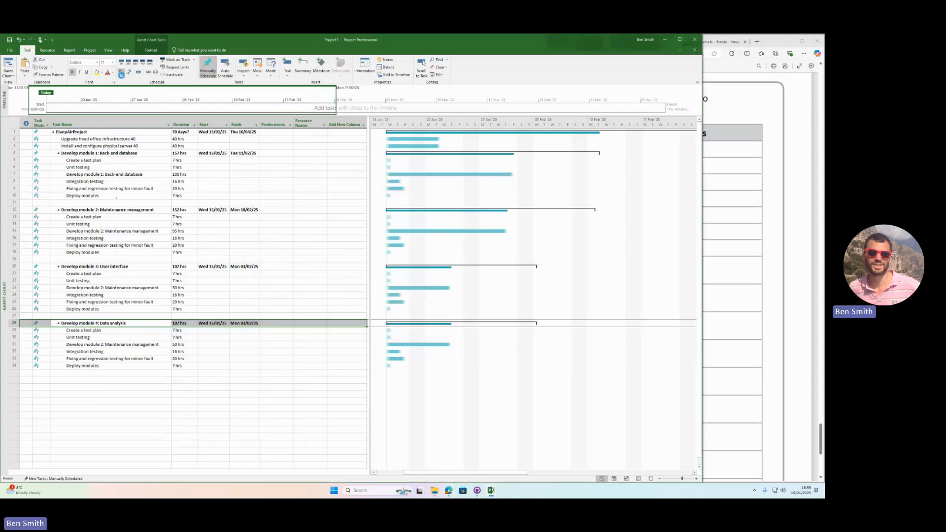
- Rename the copied development subtask in row 31 as "Develop module 4: Data analysis"
{"action": "left_click", "coordinate": [91, 330]}
{"action": "double_click", "coordinate": [96, 345]}
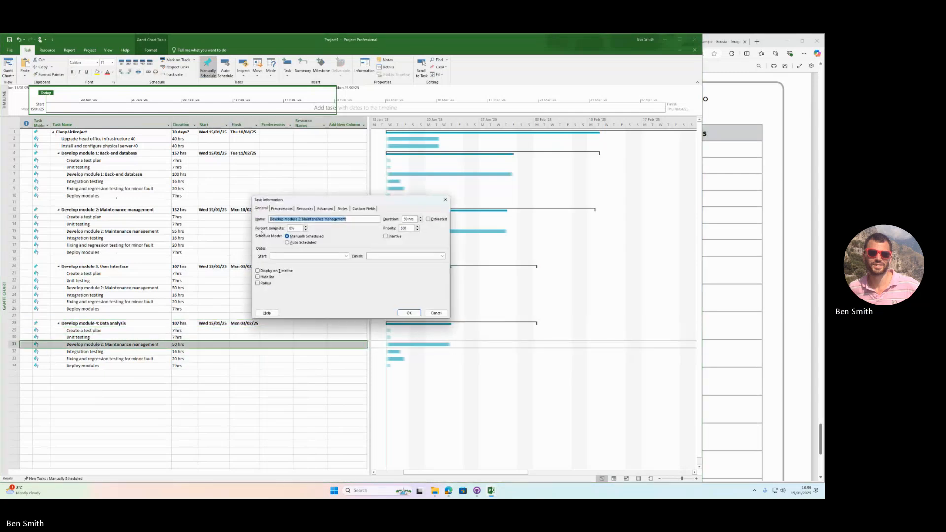
{"action": "key", "text": "ctrl+v"}
{"action": "left_click", "coordinate": [409, 313]}
{"action": "left_click", "coordinate": [182, 393]}
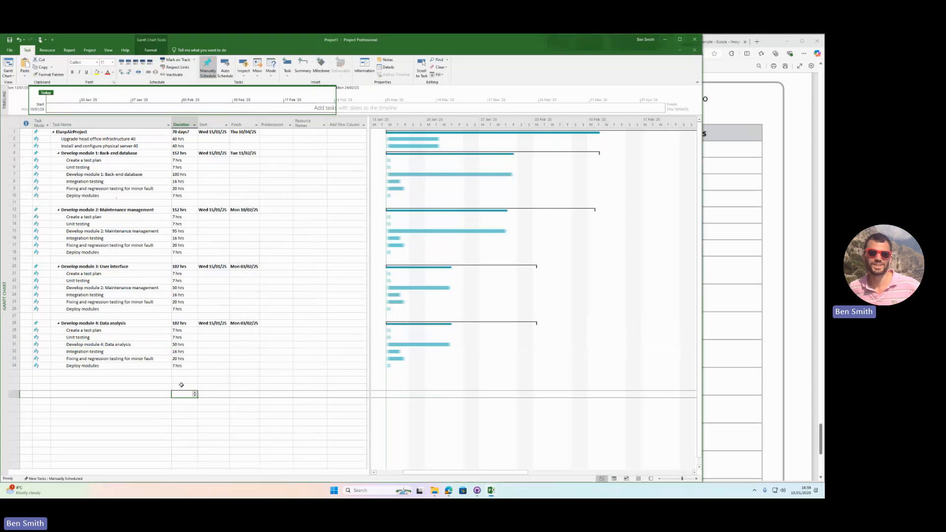
- Set the duration of the "Develop module 4: Data analysis" subtask in row 31 to 105 hrs, as in the paper's table
{"action": "left_click", "coordinate": [766, 313]}
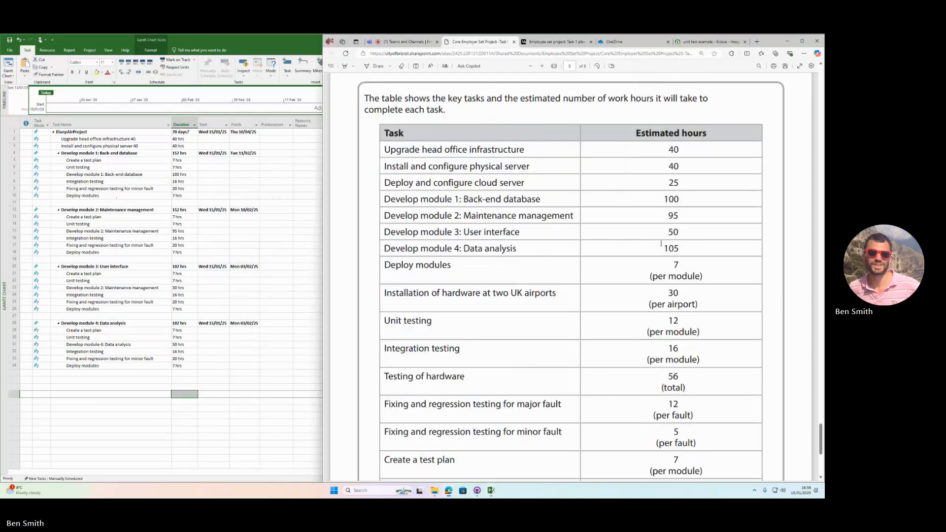
{"action": "left_click", "coordinate": [181, 324]}
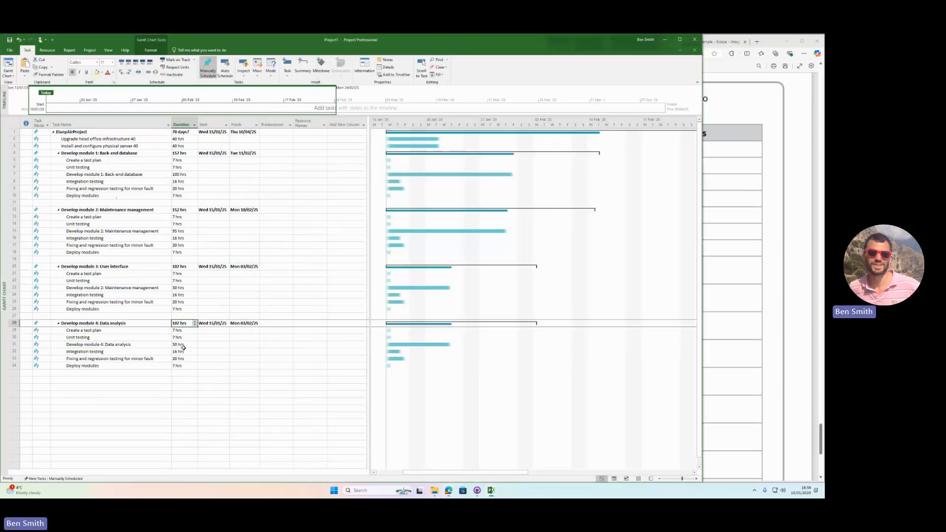
{"action": "left_click", "coordinate": [183, 345]}
{"action": "type", "text": "105"}
{"action": "key", "text": "Return"}
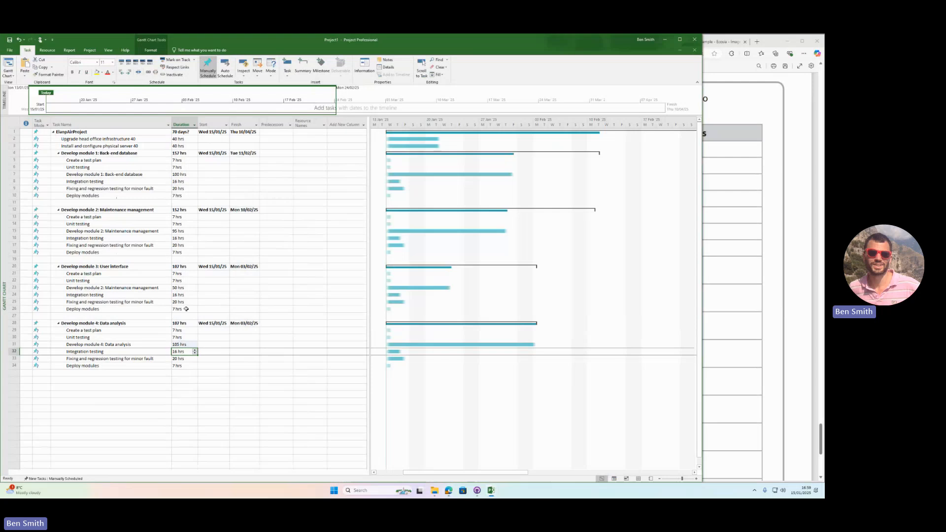
- Set the duration of the module 4 summary task in row 28 to 162 hrs
{"action": "left_click", "coordinate": [181, 323]}
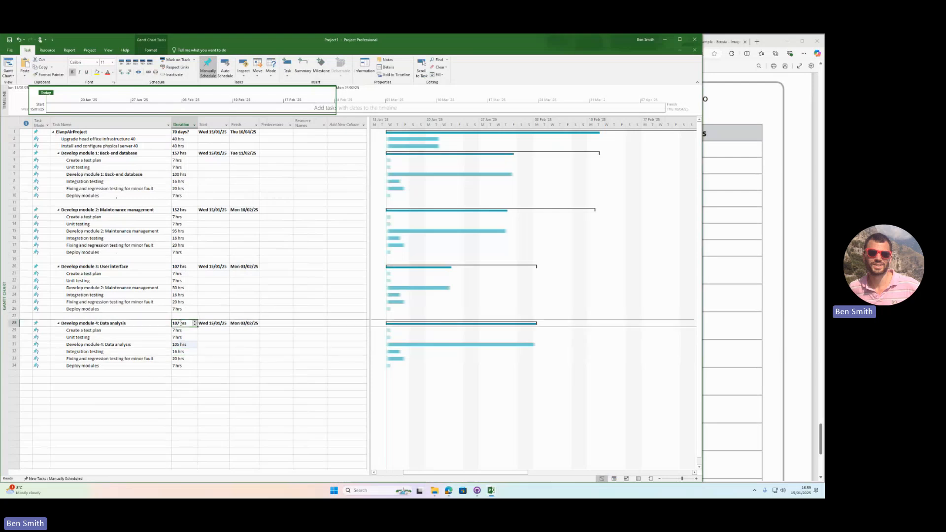
{"action": "type", "text": "162"}
{"action": "key", "text": "Return"}
{"action": "left_click", "coordinate": [179, 395]}
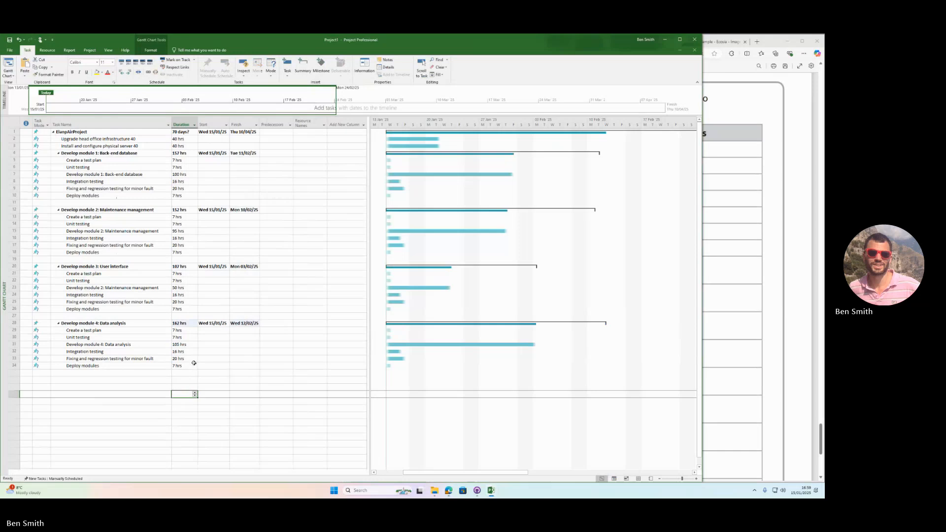
{"action": "left_click", "coordinate": [194, 365]}
{"action": "left_click", "coordinate": [190, 324]}
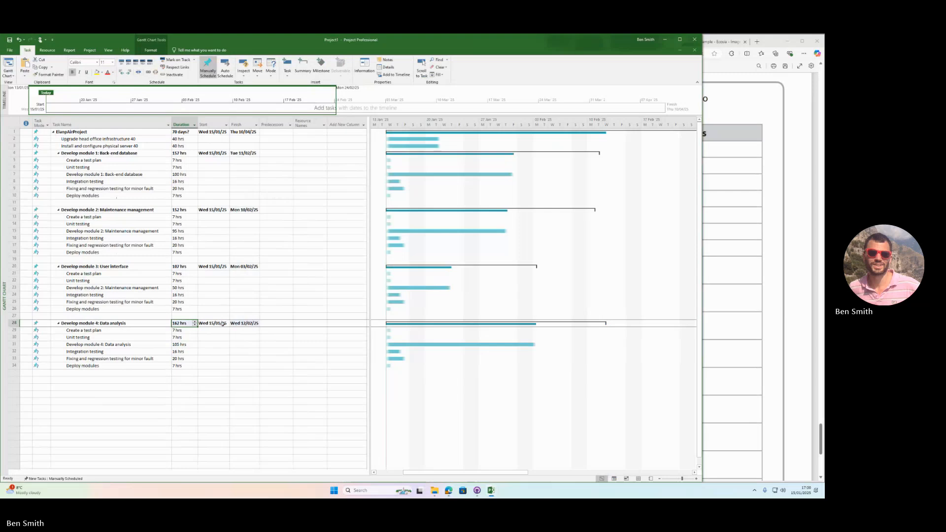
- Review the four module development tasks and their estimated hours in the Task 1 paper's table
{"action": "left_click", "coordinate": [735, 279]}
{"action": "scroll", "coordinate": [483, 268], "scroll_direction": "down", "scroll_amount": 3}
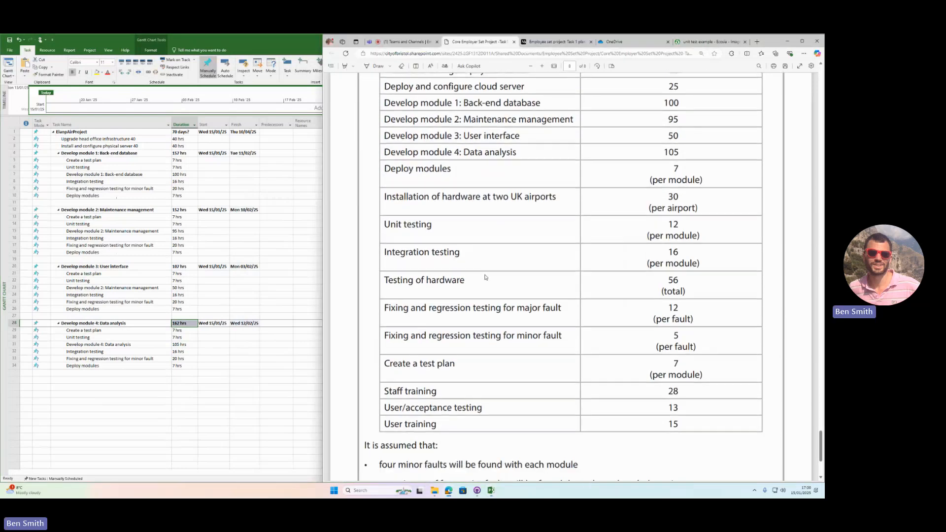
{"action": "scroll", "coordinate": [466, 248], "scroll_direction": "up", "scroll_amount": 3}
{"action": "left_click_drag", "start_coordinate": [384, 199], "coordinate": [513, 249]}
{"action": "left_click", "coordinate": [706, 254]}
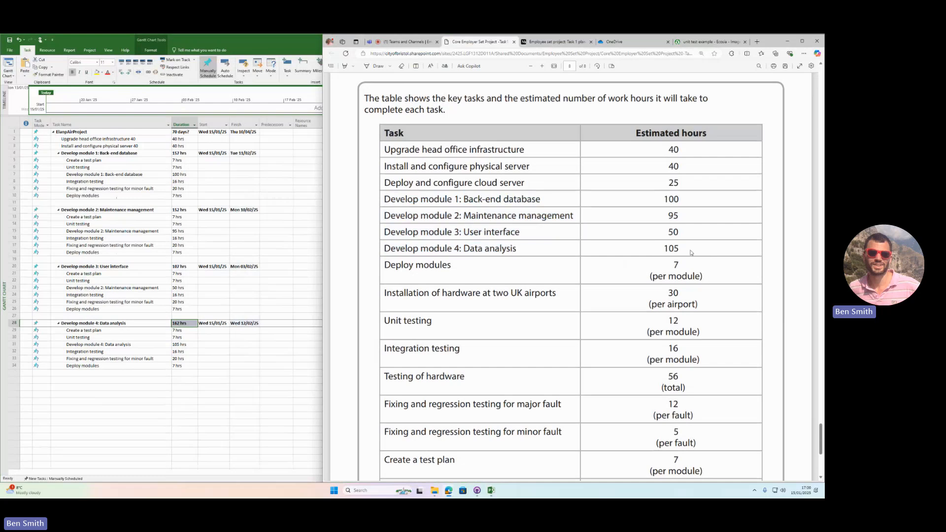
{"action": "left_click_drag", "start_coordinate": [386, 199], "coordinate": [686, 243]}
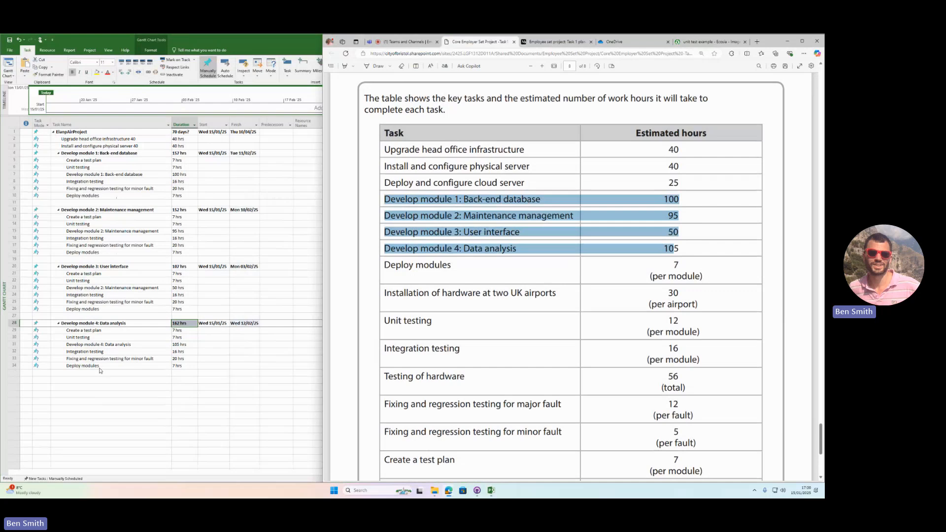
- Review the Task 1 paper's remaining tasks and hours, and the mark scheme's guidance on logical task sequences and testing order
{"action": "left_click", "coordinate": [614, 292]}
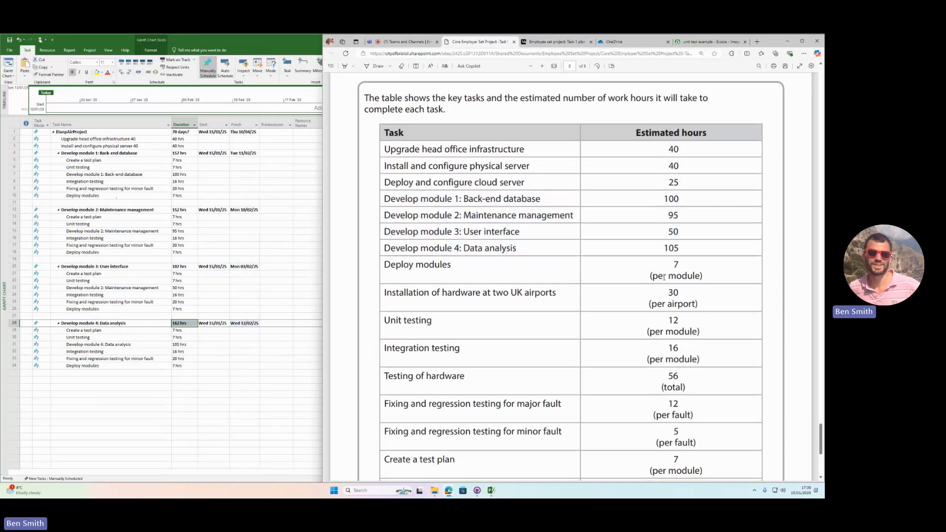
{"action": "scroll", "coordinate": [659, 276], "scroll_direction": "down", "scroll_amount": 2}
{"action": "scroll", "coordinate": [666, 245], "scroll_direction": "up", "scroll_amount": 3}
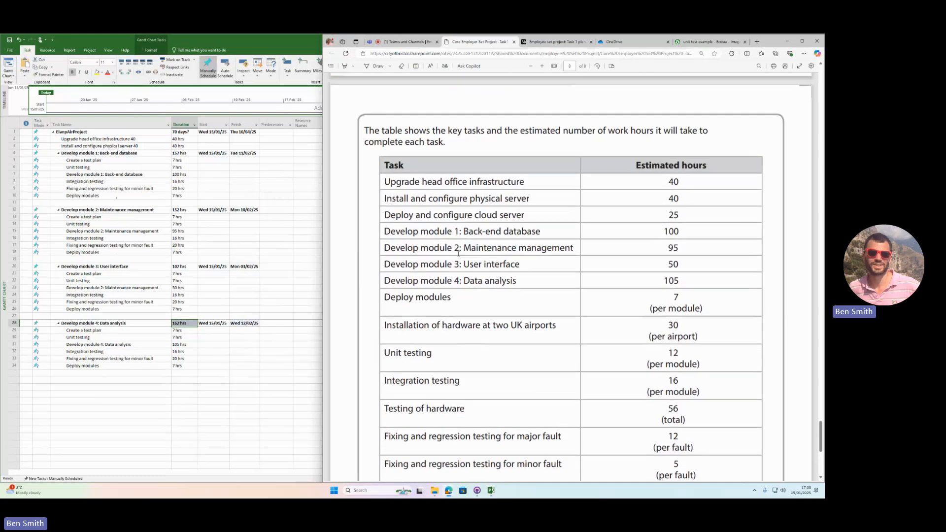
{"action": "scroll", "coordinate": [642, 340], "scroll_direction": "down", "scroll_amount": 5}
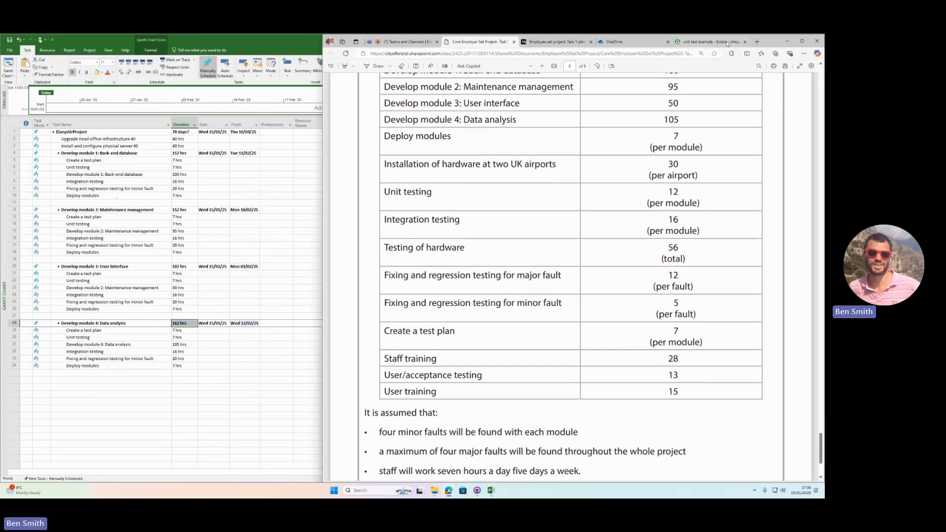
{"action": "left_click", "coordinate": [634, 43]}
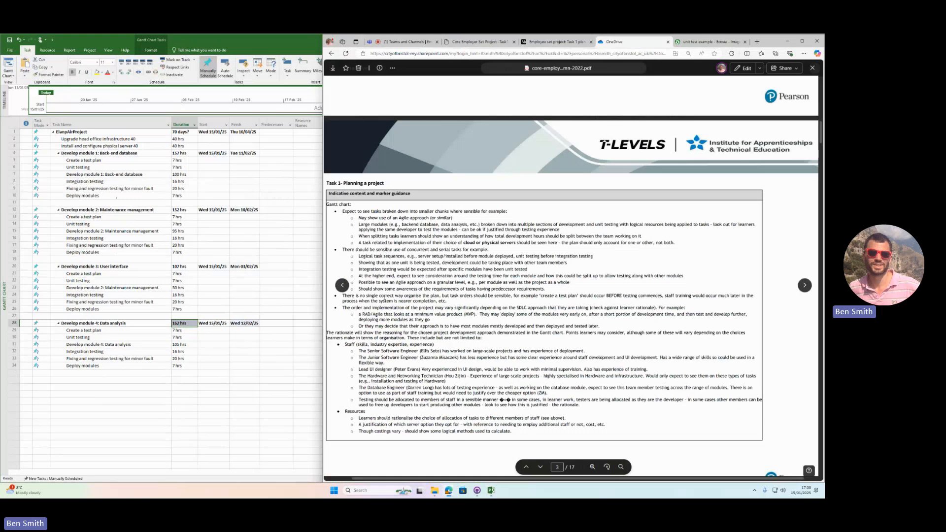
{"action": "left_click_drag", "start_coordinate": [373, 254], "coordinate": [476, 256]}
{"action": "left_click", "coordinate": [419, 261]}
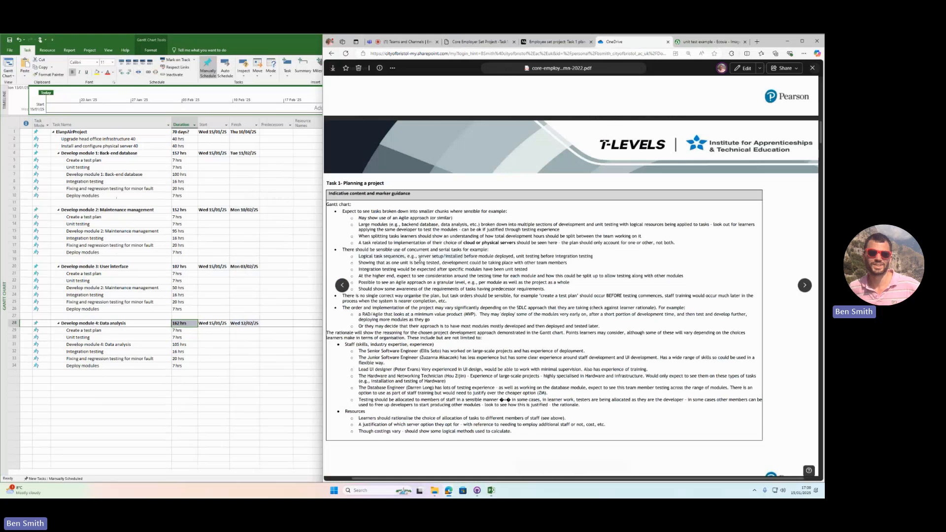
{"action": "left_click_drag", "start_coordinate": [465, 256], "coordinate": [593, 256]}
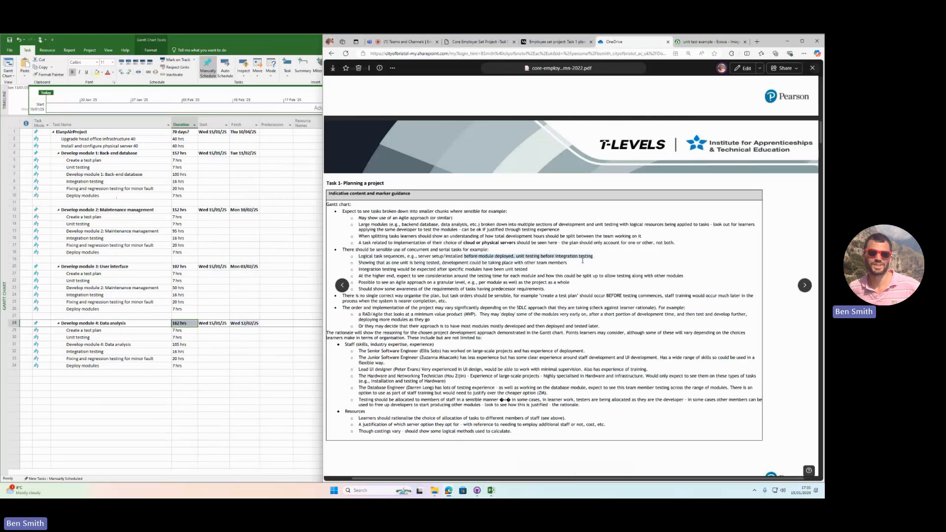
{"action": "left_click", "coordinate": [582, 261]}
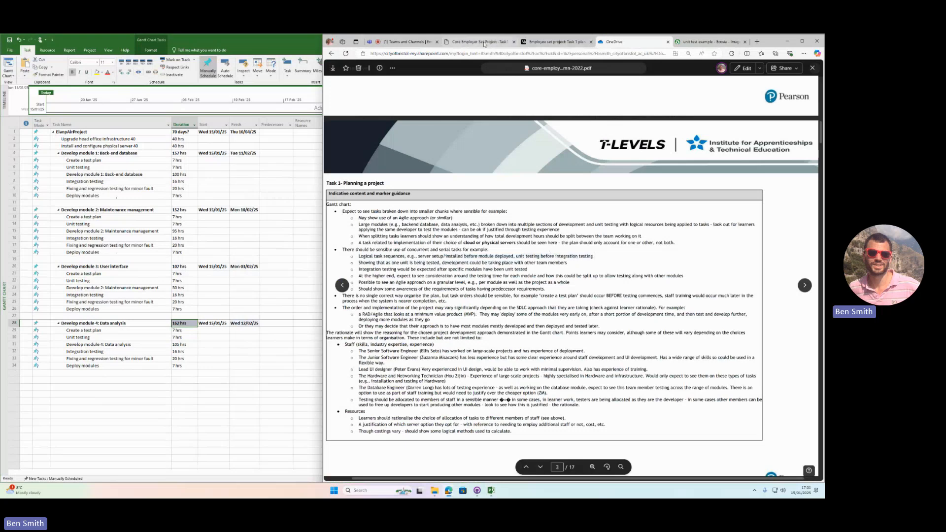
- Return to the Task 1 paper and copy the task name "Installation of hardware at two UK airports" from the table
{"action": "left_click", "coordinate": [483, 45]}
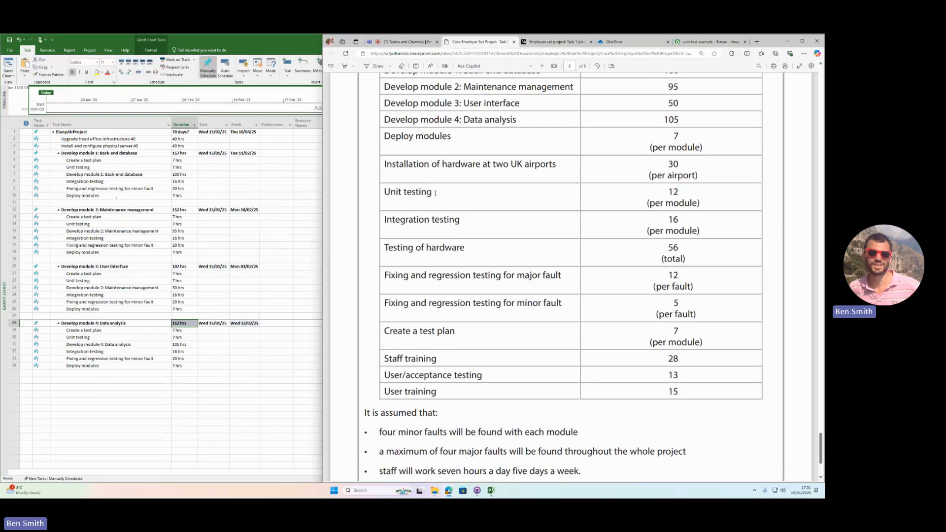
{"action": "scroll", "coordinate": [435, 194], "scroll_direction": "up", "scroll_amount": 5}
{"action": "scroll", "coordinate": [450, 198], "scroll_direction": "down", "scroll_amount": 3}
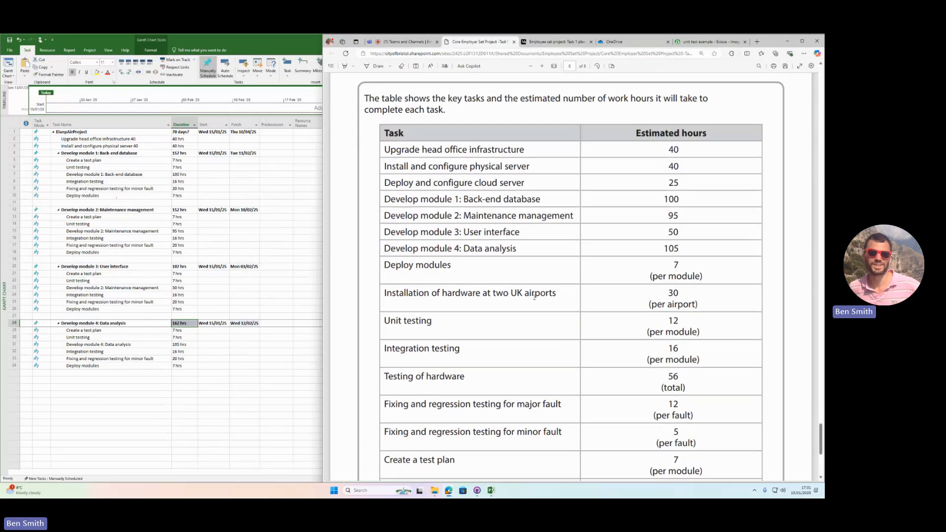
{"action": "left_click_drag", "start_coordinate": [555, 292], "coordinate": [372, 290]}
{"action": "key", "text": "ctrl+c"}
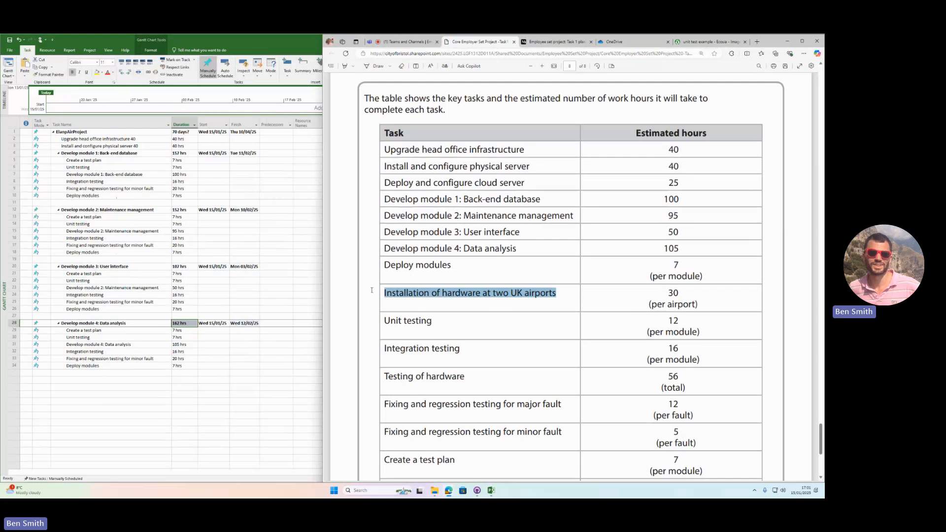
- Insert a new task above "Install and configure physical server" and name it "Installation of hardware at two UK airports"
{"action": "left_click", "coordinate": [128, 381]}
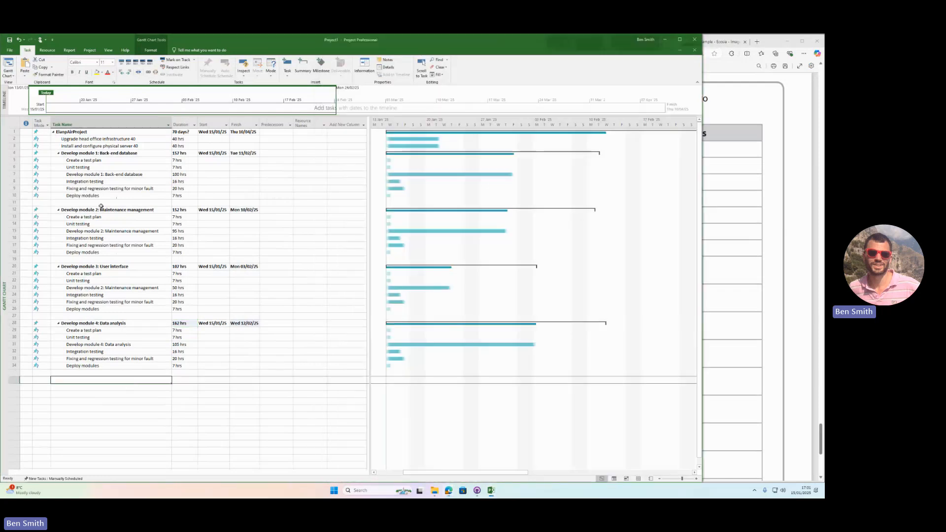
{"action": "left_click", "coordinate": [98, 147]}
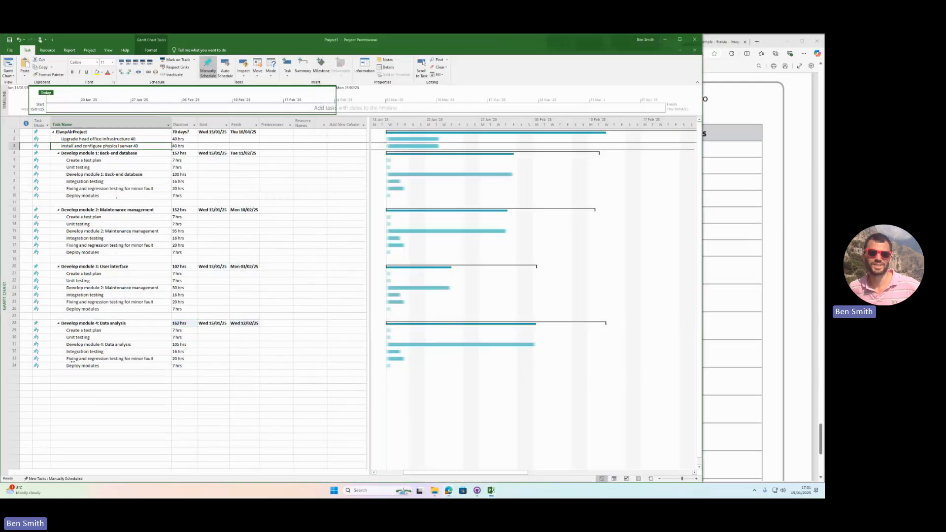
{"action": "left_click", "coordinate": [64, 375]}
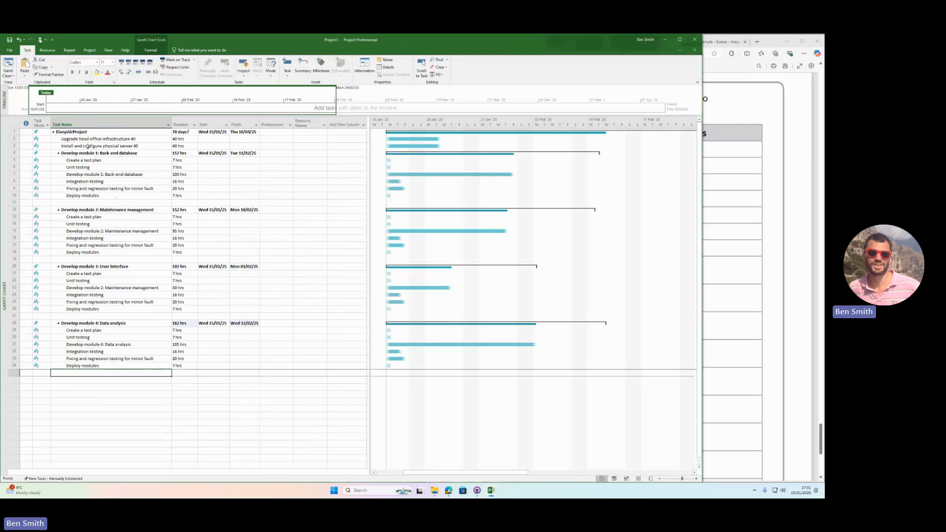
{"action": "right_click", "coordinate": [88, 146]}
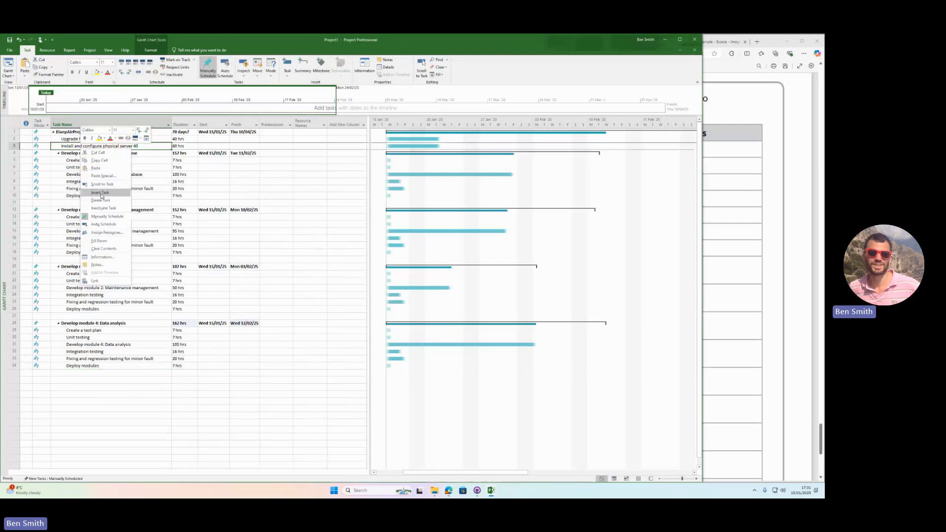
{"action": "left_click", "coordinate": [101, 193]}
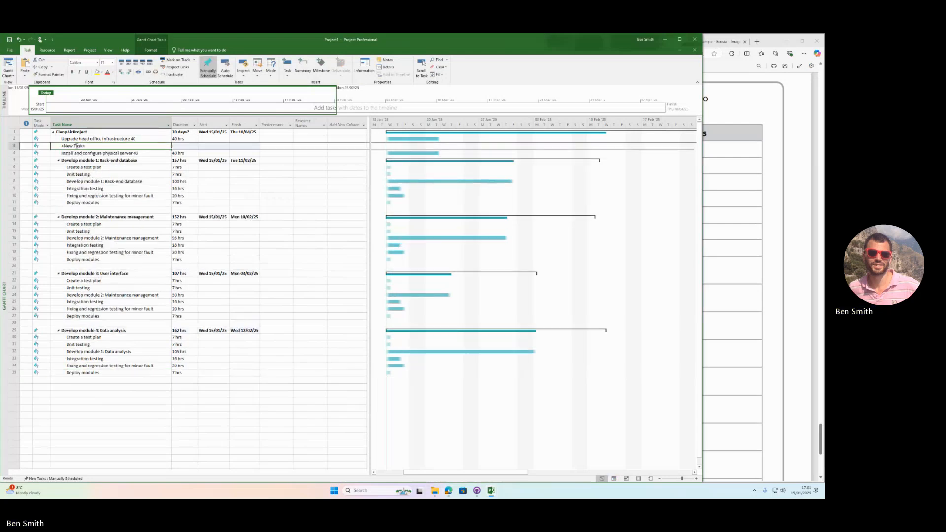
{"action": "double_click", "coordinate": [76, 146]}
{"action": "key", "text": "ctrl+v"}
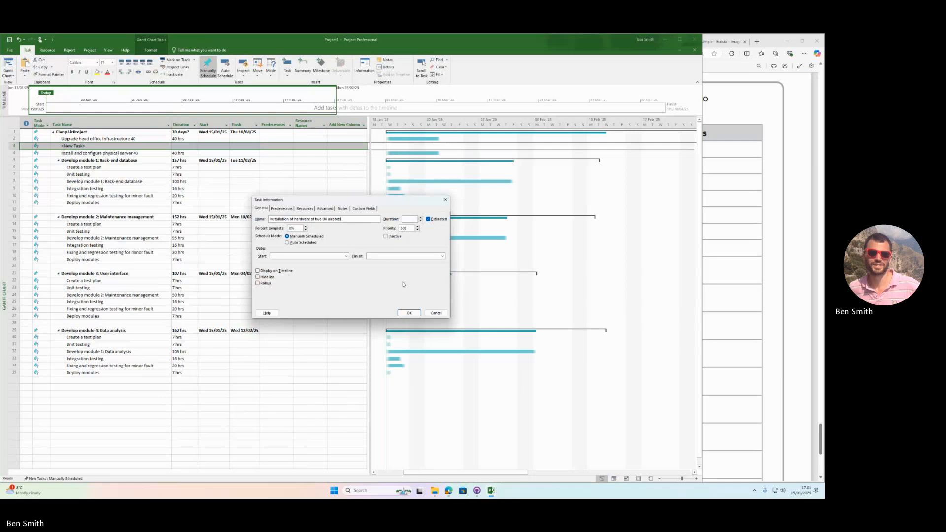
{"action": "left_click", "coordinate": [409, 313]}
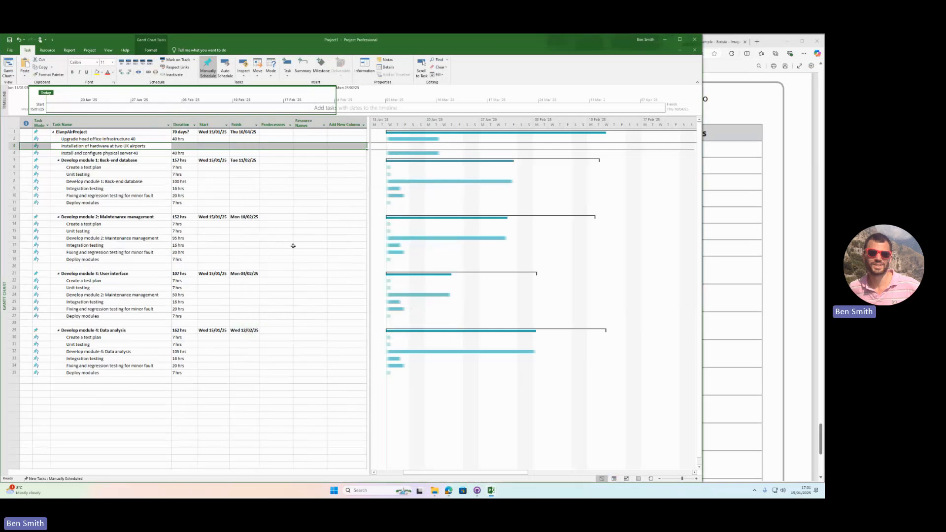
- Duplicate the airport hardware installation task and move "Install and configure physical server" to row 3, above both copies
{"action": "left_click", "coordinate": [731, 195]}
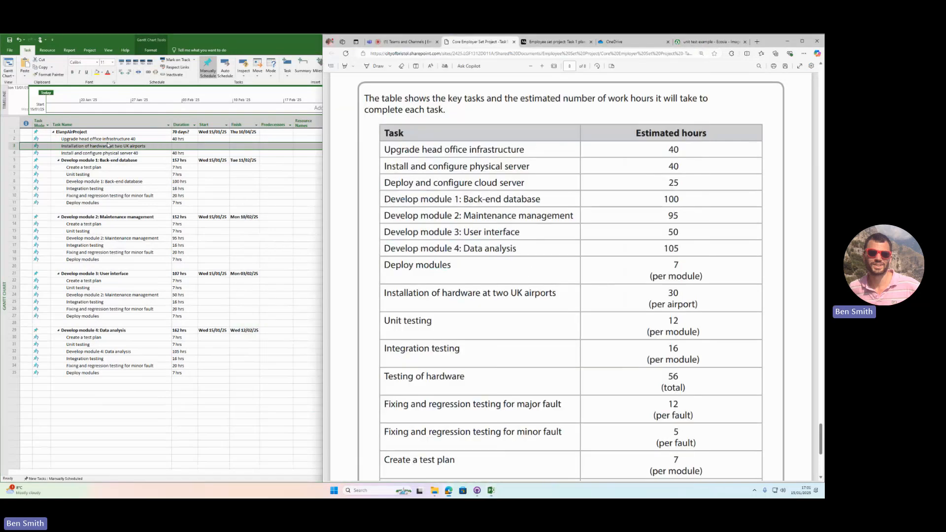
{"action": "left_click", "coordinate": [16, 146]}
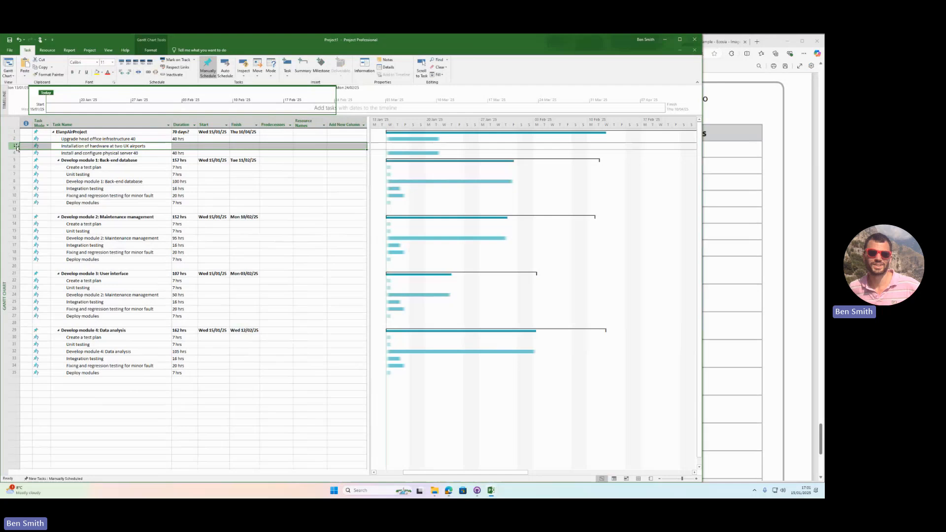
{"action": "key", "text": "ctrl+v"}
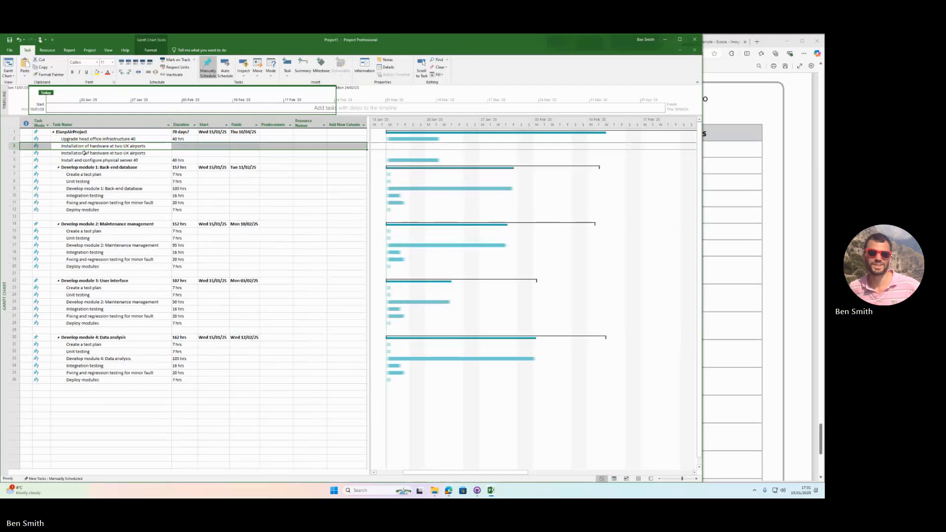
{"action": "left_click", "coordinate": [21, 161]}
{"action": "left_click_drag", "start_coordinate": [21, 161], "coordinate": [77, 144]}
- Set the duration of both "Installation of hardware at two UK airports" tasks to 30 hrs, as in the paper's table
{"action": "left_click", "coordinate": [704, 268]}
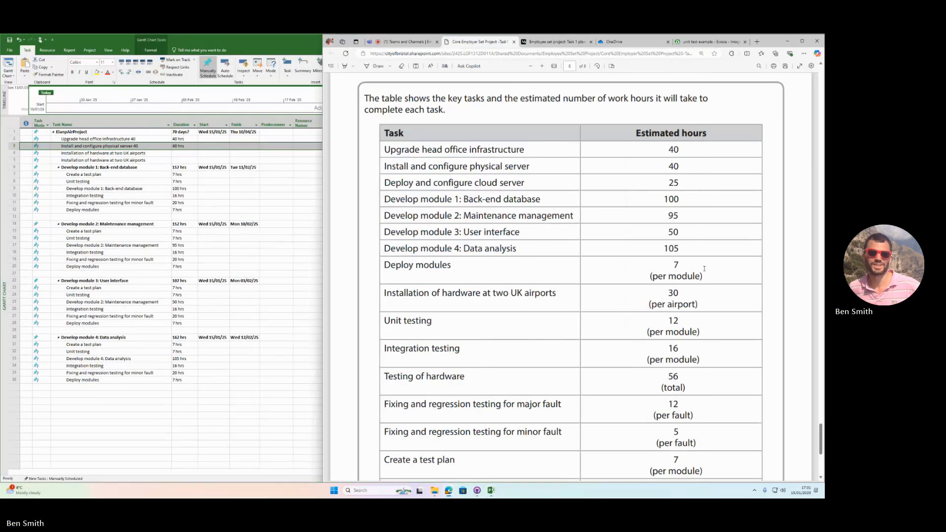
{"action": "left_click", "coordinate": [181, 153]}
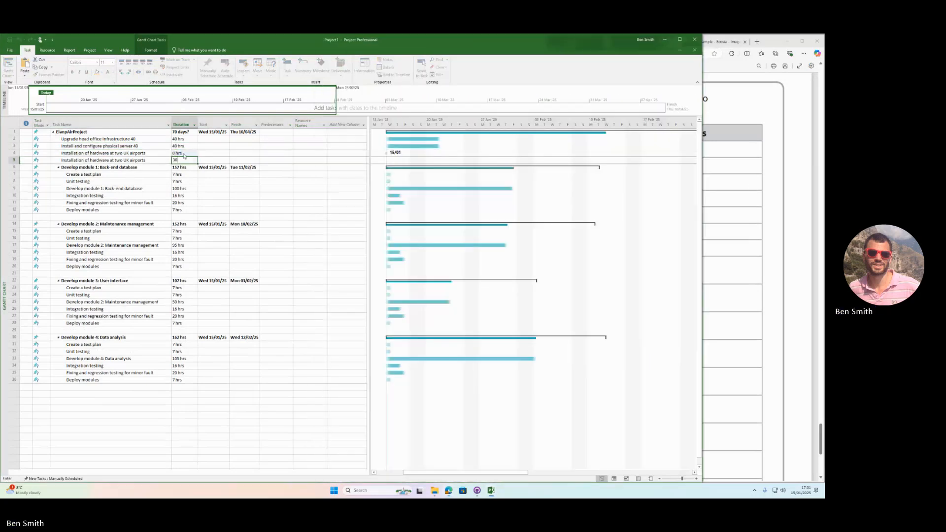
{"action": "type", "text": "0"}
{"action": "left_click", "coordinate": [184, 153]}
{"action": "type", "text": "30"}
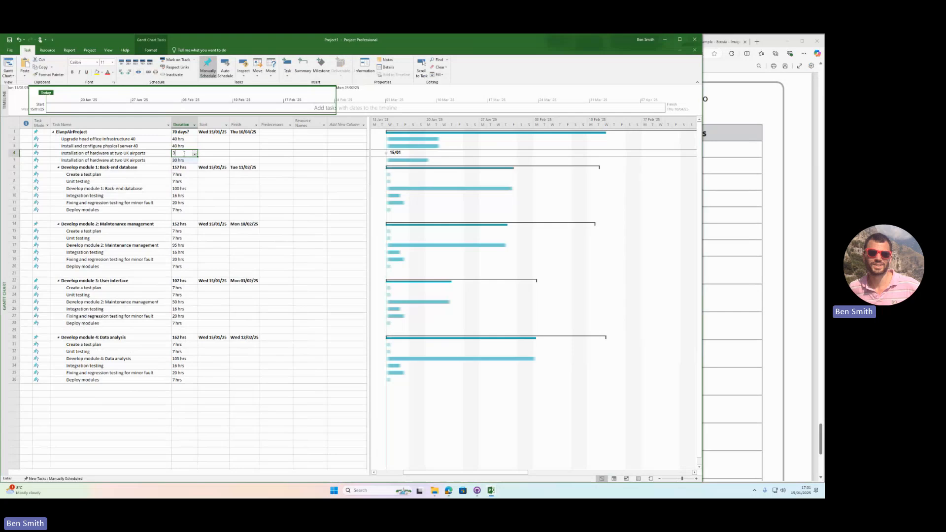
{"action": "key", "text": "Return"}
- Copy the task name "Testing of hardware" from the table in the Task 1 paper
{"action": "left_click", "coordinate": [762, 236]}
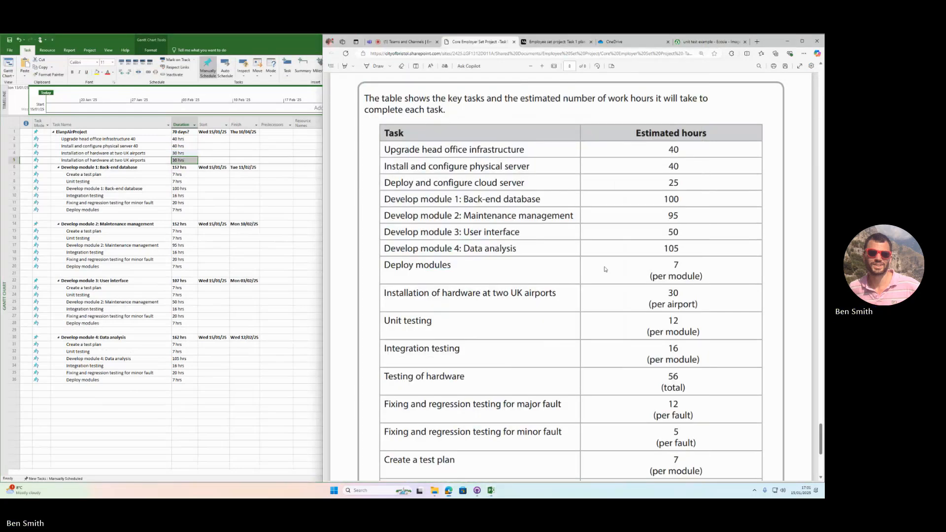
{"action": "scroll", "coordinate": [465, 313], "scroll_direction": "down", "scroll_amount": 2}
{"action": "left_click_drag", "start_coordinate": [383, 279], "coordinate": [477, 281]}
{"action": "key", "text": "ctrl+c"}
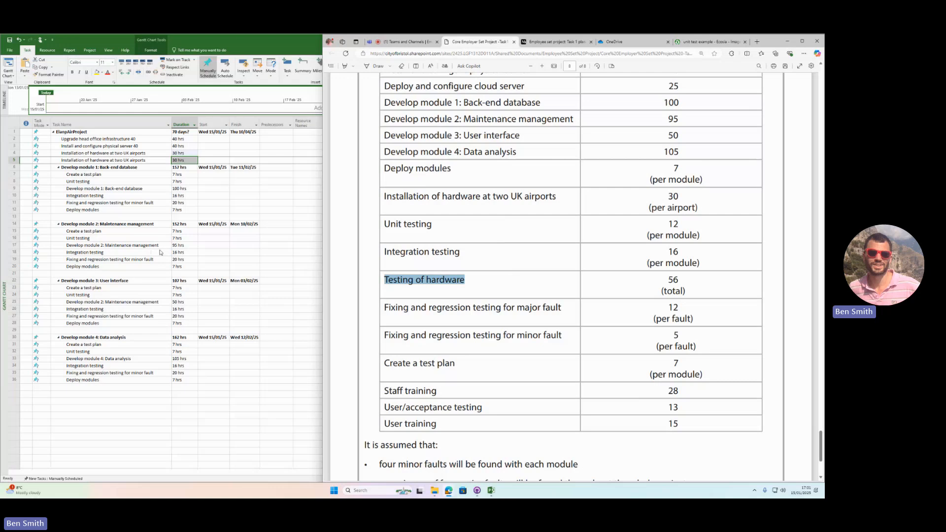
- Insert a task named "Testing of hardware" and place it in row 6, below both airport hardware installation tasks
{"action": "left_click", "coordinate": [92, 154]}
{"action": "right_click", "coordinate": [51, 159]}
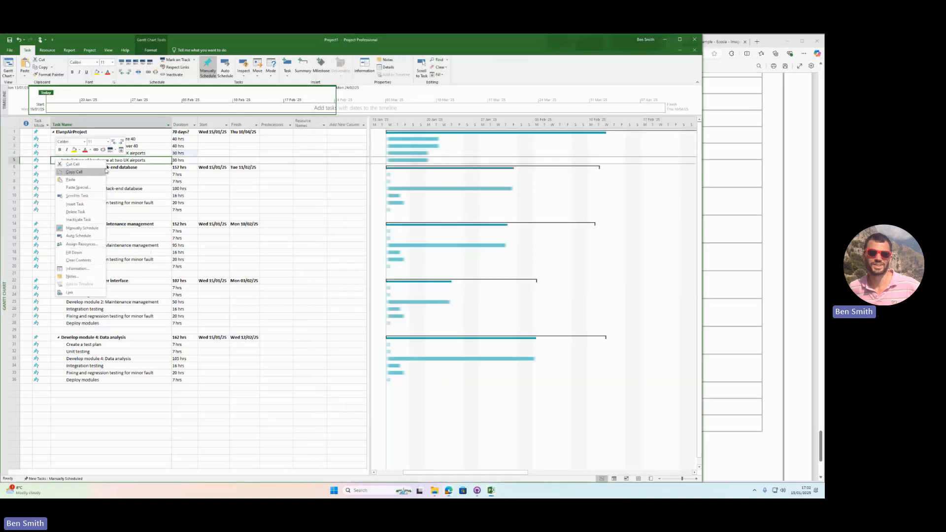
{"action": "left_click", "coordinate": [84, 204]}
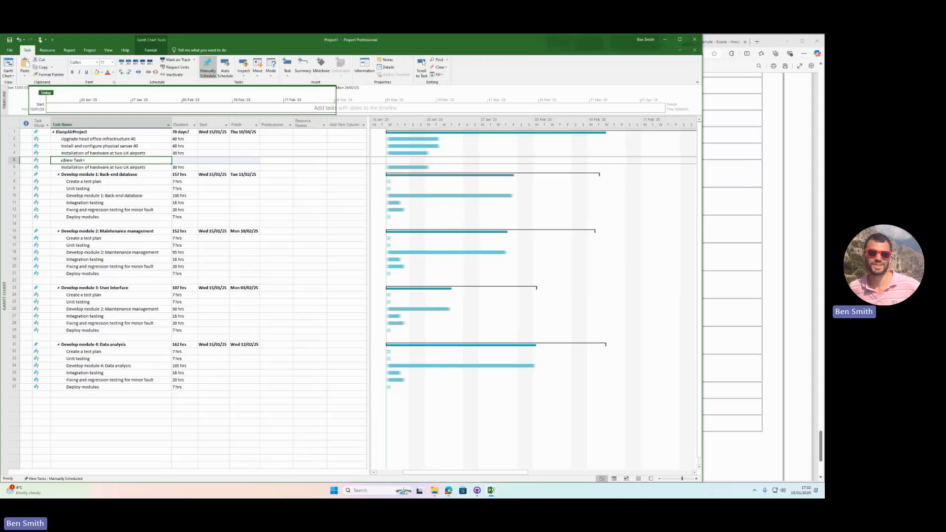
{"action": "double_click", "coordinate": [81, 160]}
{"action": "key", "text": "ctrl+v"}
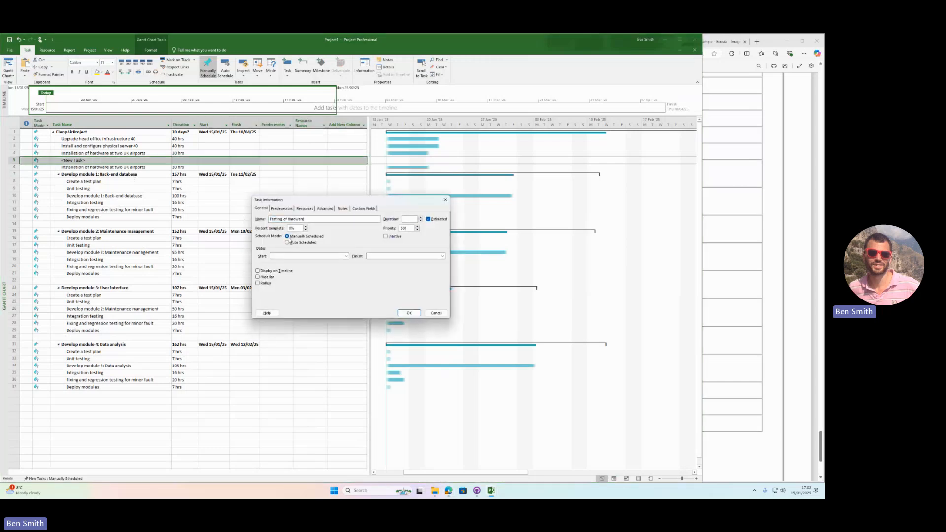
{"action": "left_click", "coordinate": [416, 312]}
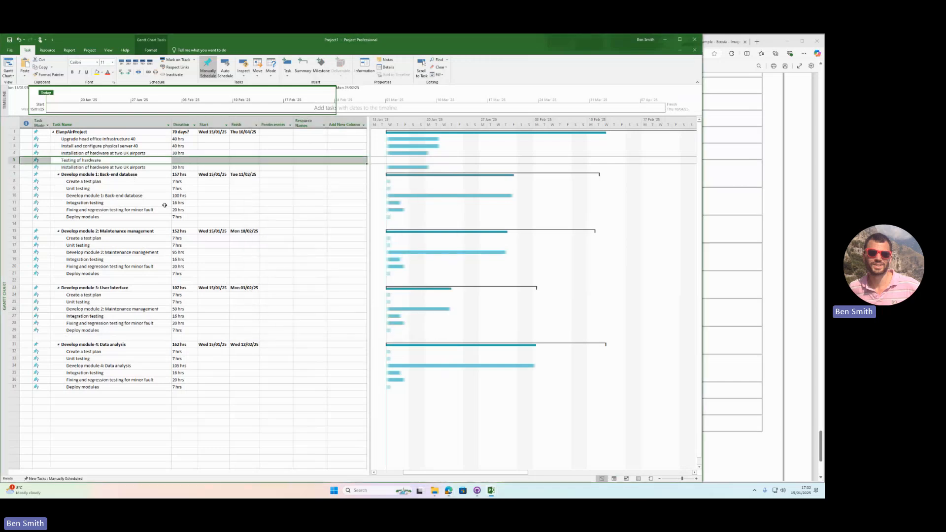
{"action": "left_click", "coordinate": [16, 160]}
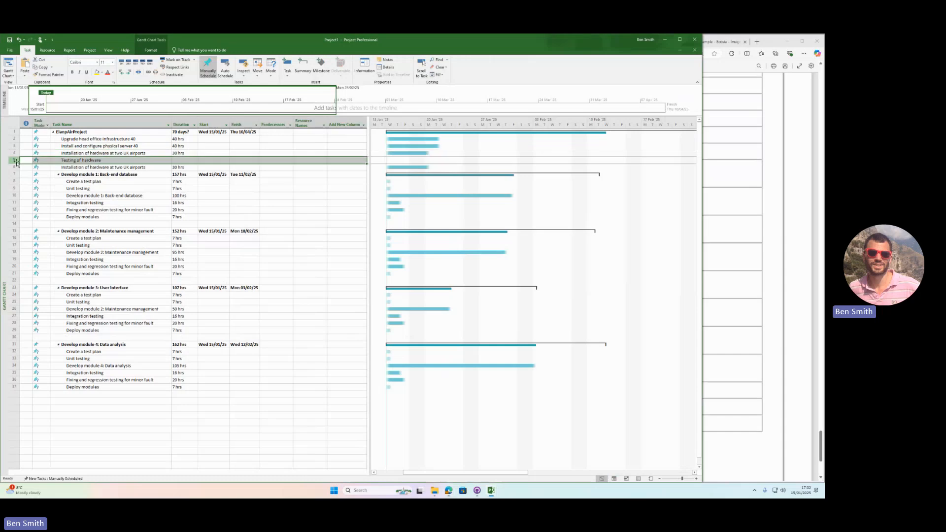
{"action": "left_click_drag", "start_coordinate": [16, 161], "coordinate": [16, 171]}
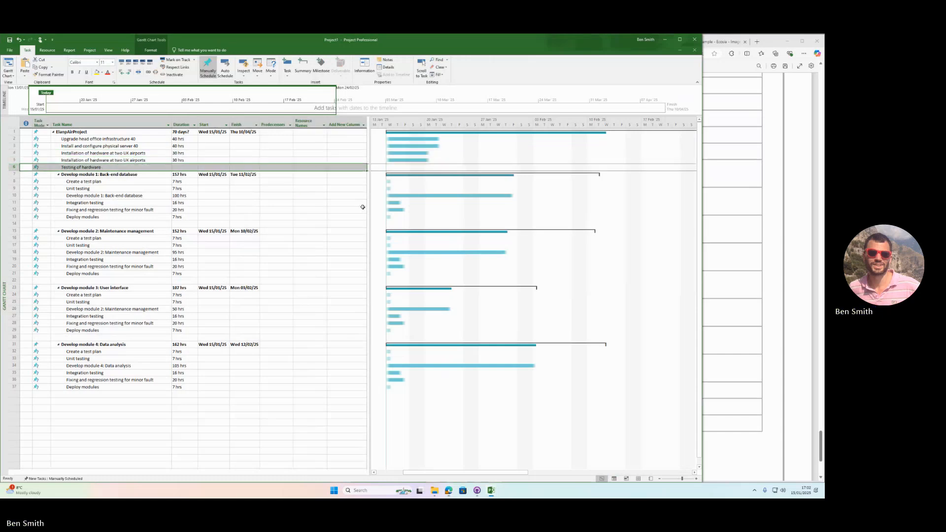
- Set the duration of the "Testing of hardware" task to 56 hrs, as in the paper's table
{"action": "left_click", "coordinate": [815, 291]}
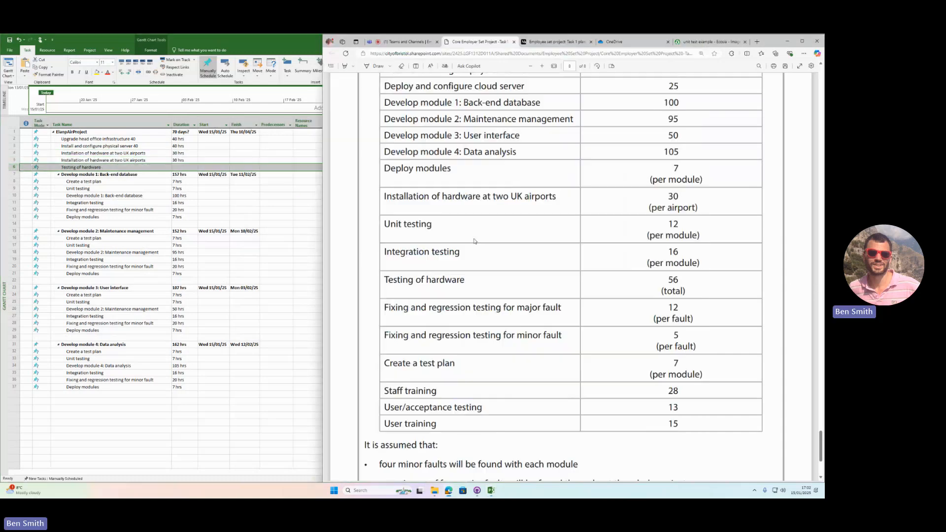
{"action": "left_click", "coordinate": [185, 168]}
{"action": "type", "text": "56"}
{"action": "key", "text": "Return"}
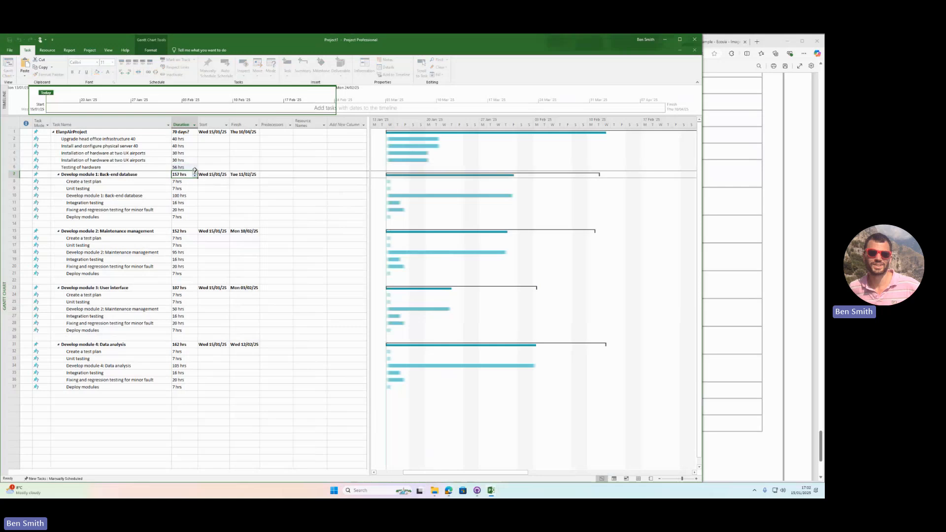
- Copy the task name "Fixing and regression testing for major fault" from the paper's table and check the fault assumptions below it
{"action": "left_click", "coordinate": [752, 168]}
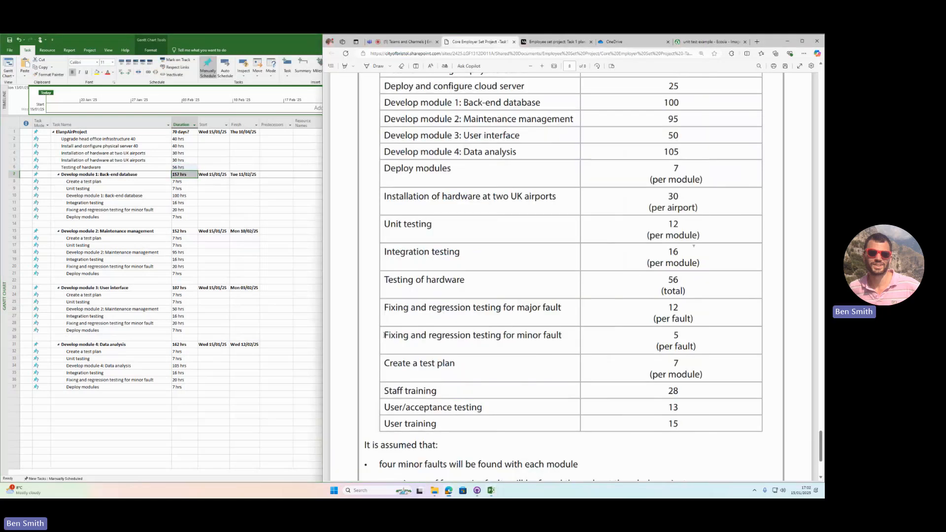
{"action": "left_click_drag", "start_coordinate": [385, 335], "coordinate": [384, 308]}
{"action": "key", "text": "ctrl+c"}
{"action": "scroll", "coordinate": [445, 427], "scroll_direction": "down", "scroll_amount": 2}
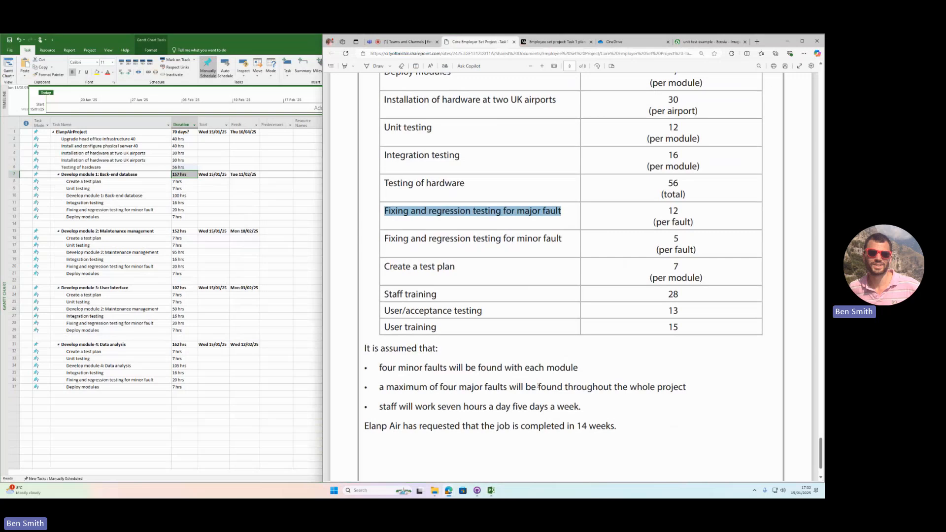
- Add the copied task "Fixing and regression testing for major fault" in row 39 and outdent it one level
{"action": "left_click", "coordinate": [71, 403]}
{"action": "key", "text": "ctrl+v"}
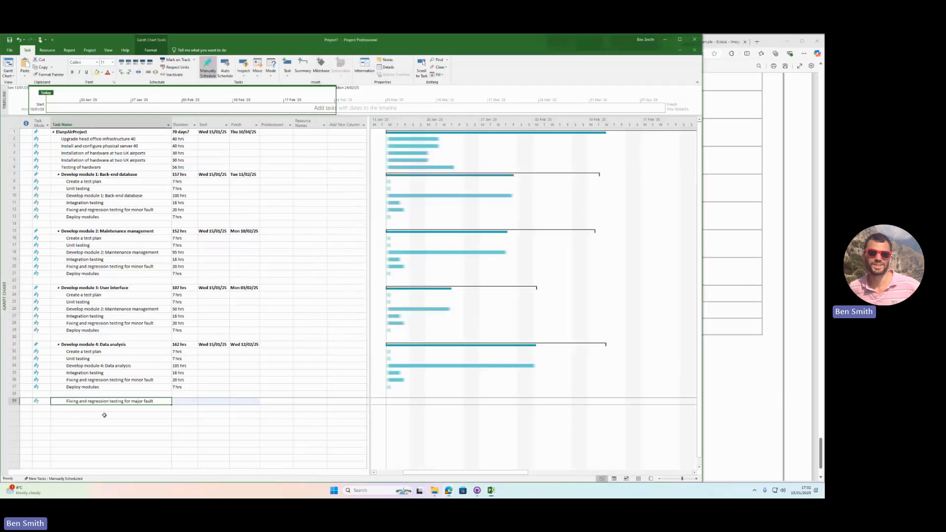
{"action": "left_click", "coordinate": [121, 72]}
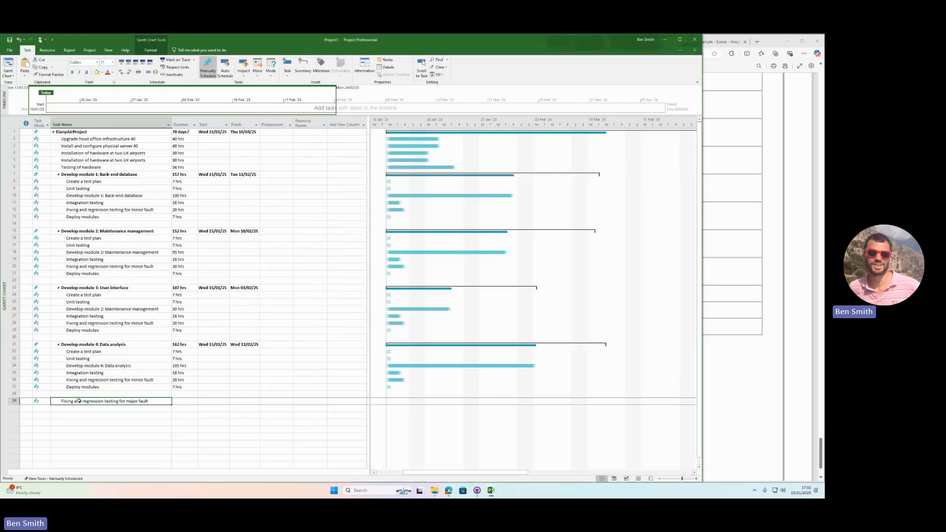
- Set the duration of the major fault task to 48 hrs, based on the paper's hours per fault and maximum number of major faults
{"action": "left_click", "coordinate": [784, 395]}
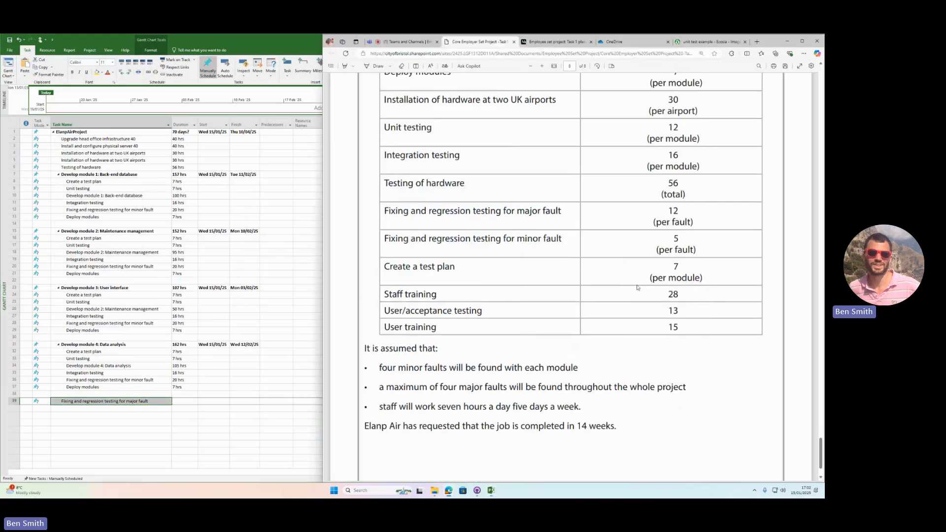
{"action": "double_click", "coordinate": [670, 211]}
{"action": "left_click", "coordinate": [429, 386]}
{"action": "left_click", "coordinate": [179, 400]}
{"action": "type", "text": "48"}
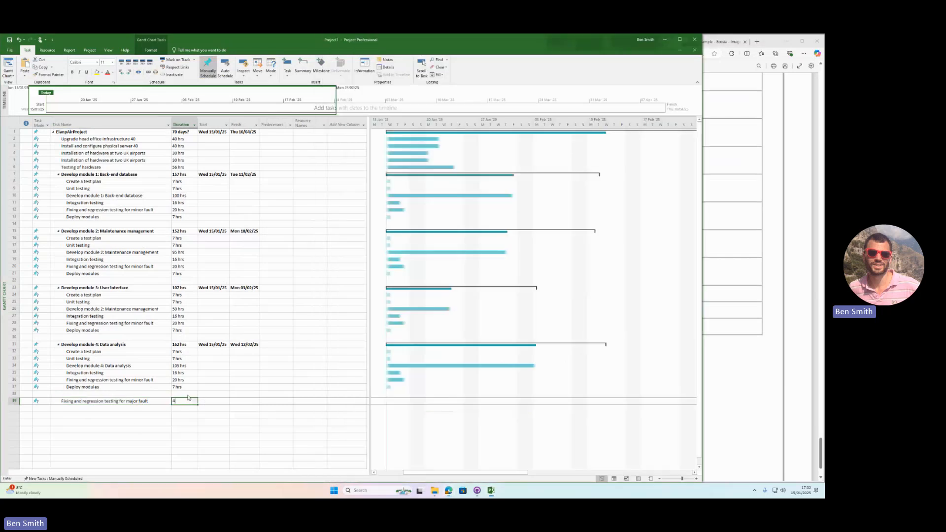
{"action": "key", "text": "Return"}
{"action": "left_click", "coordinate": [755, 376]}
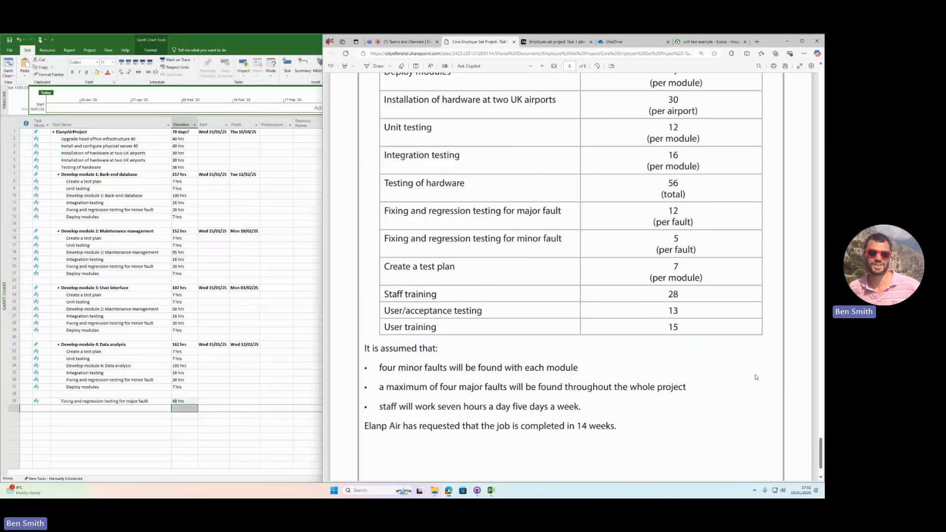
{"action": "left_click", "coordinate": [362, 489]}
{"action": "type", "text": "ca"}
{"action": "key", "text": "Return"}
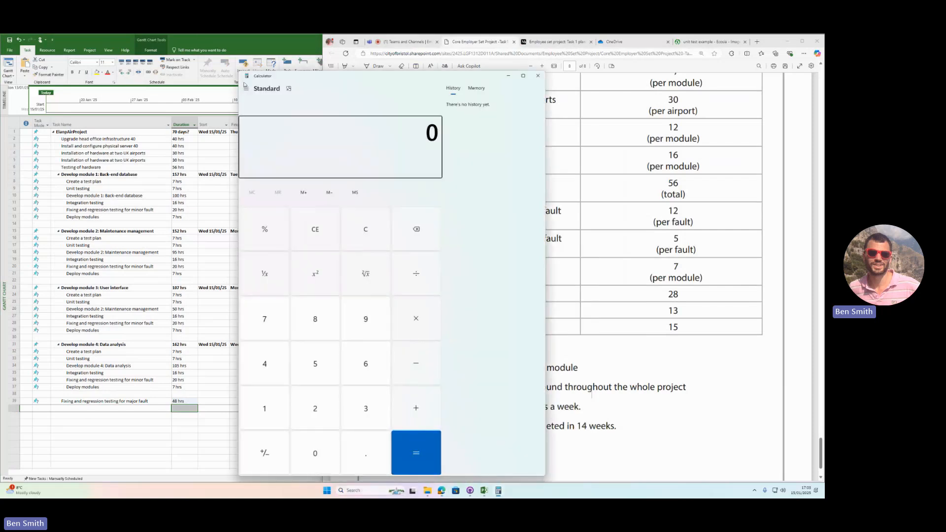
{"action": "left_click", "coordinate": [537, 75]}
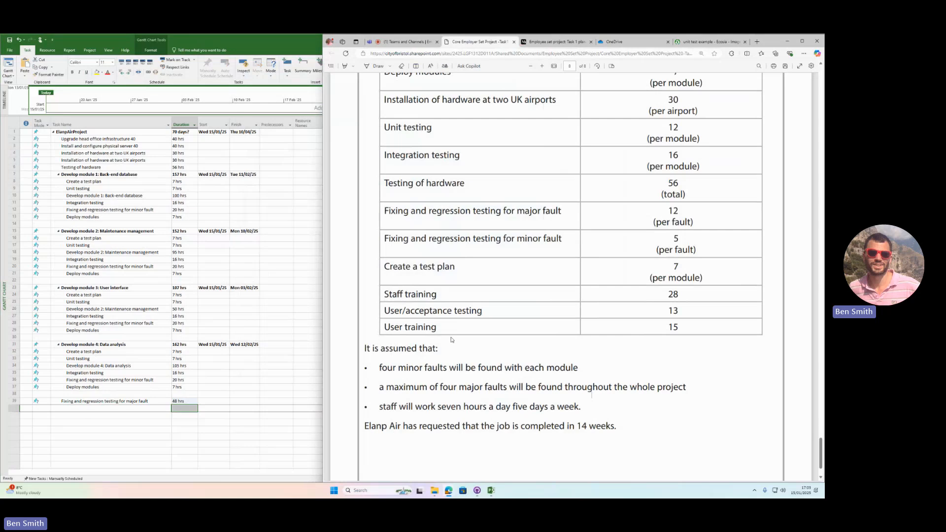
- Copy "Staff training" from the paper's table and add it as a task in row 40
{"action": "left_click_drag", "start_coordinate": [435, 298], "coordinate": [383, 294]}
{"action": "key", "text": "ctrl+c"}
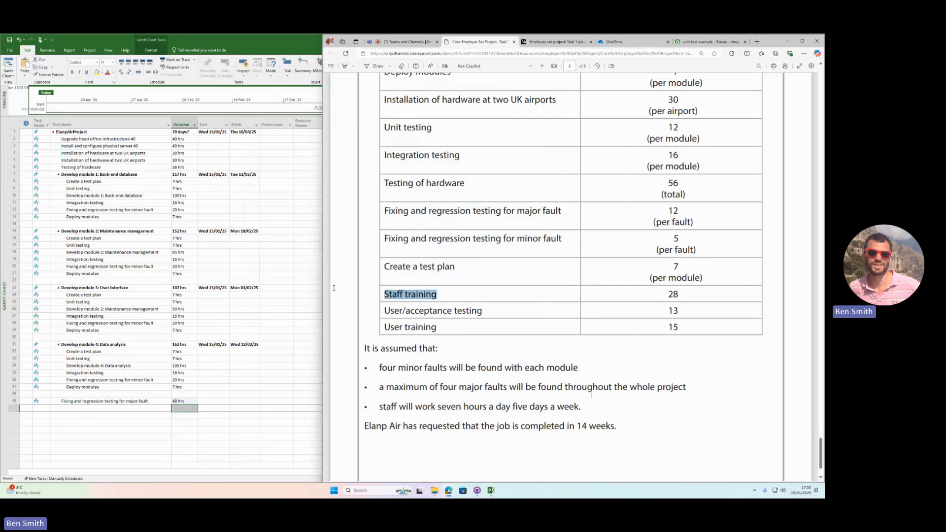
{"action": "left_click", "coordinate": [163, 409]}
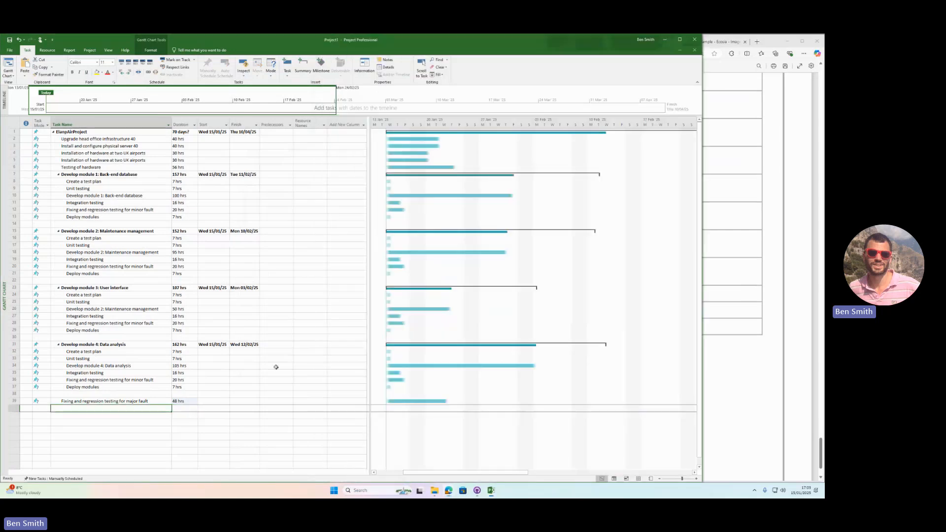
{"action": "left_click", "coordinate": [796, 365]}
{"action": "left_click", "coordinate": [323, 347]}
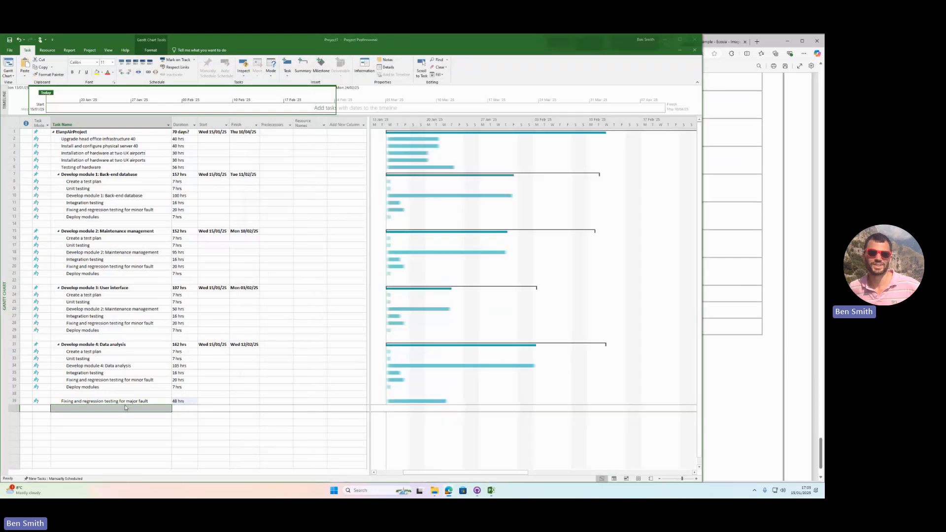
{"action": "left_click", "coordinate": [130, 408]}
{"action": "key", "text": "ctrl+v"}
- Set the duration of the "Staff training" task to 28 hrs
{"action": "left_click", "coordinate": [733, 377]}
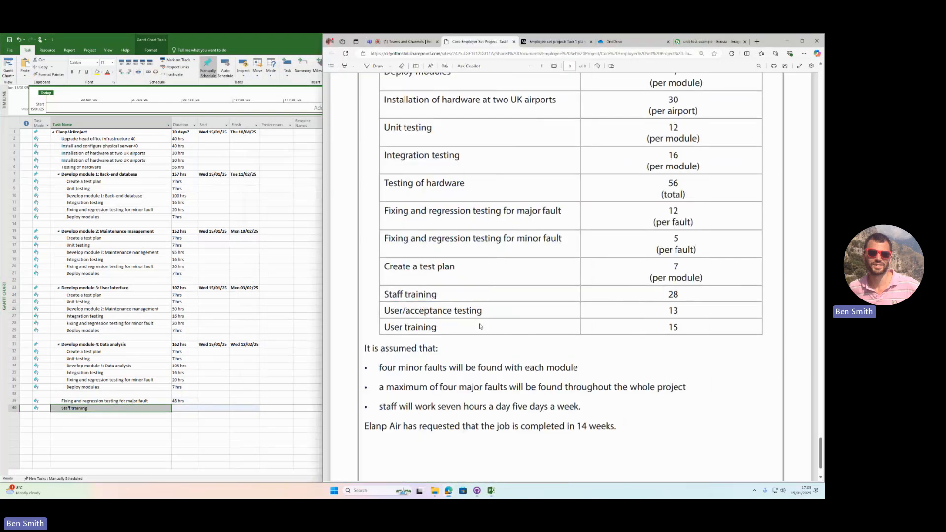
{"action": "left_click", "coordinate": [183, 408]}
{"action": "type", "text": "28"}
{"action": "key", "text": "Return"}
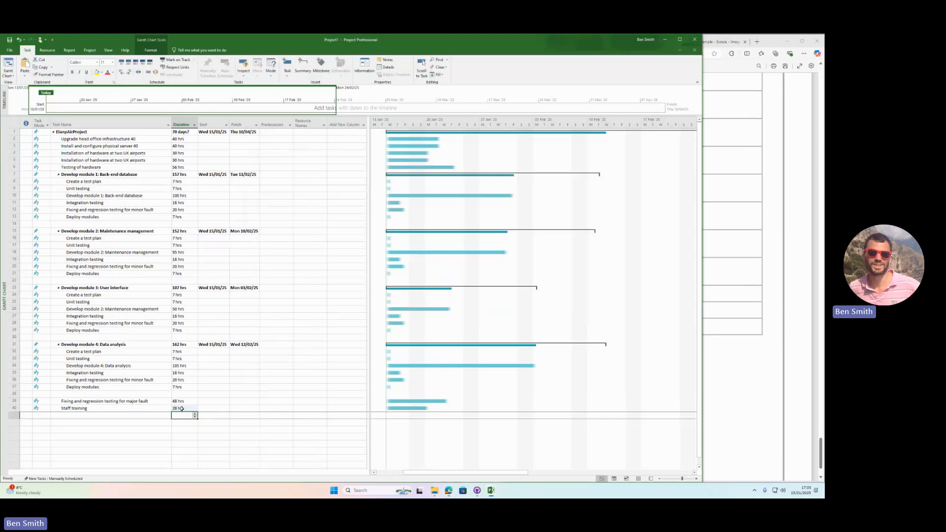
- Copy "User/acceptance testing" from the paper's table and add it as a task in row 41
{"action": "left_click", "coordinate": [739, 385]}
{"action": "left_click_drag", "start_coordinate": [487, 311], "coordinate": [378, 311]}
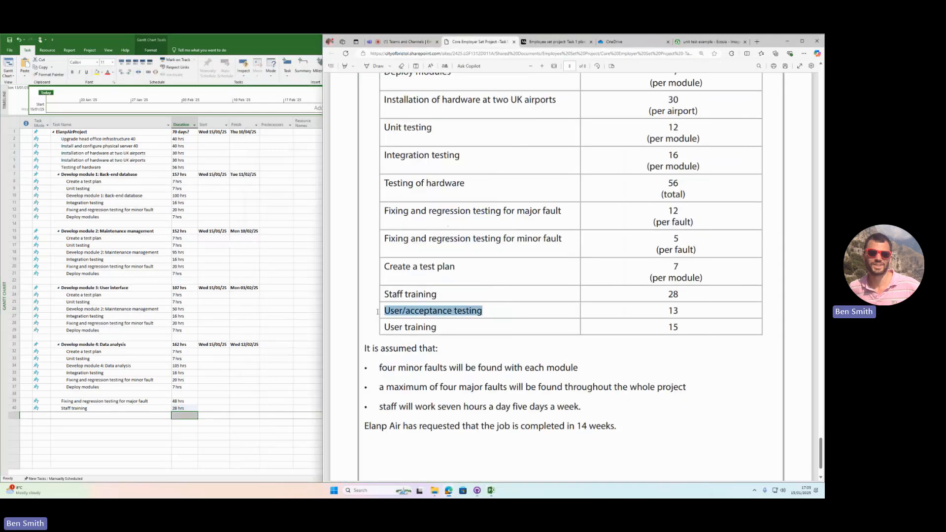
{"action": "key", "text": "ctrl+c"}
{"action": "left_click", "coordinate": [109, 416]}
{"action": "key", "text": "ctrl+v"}
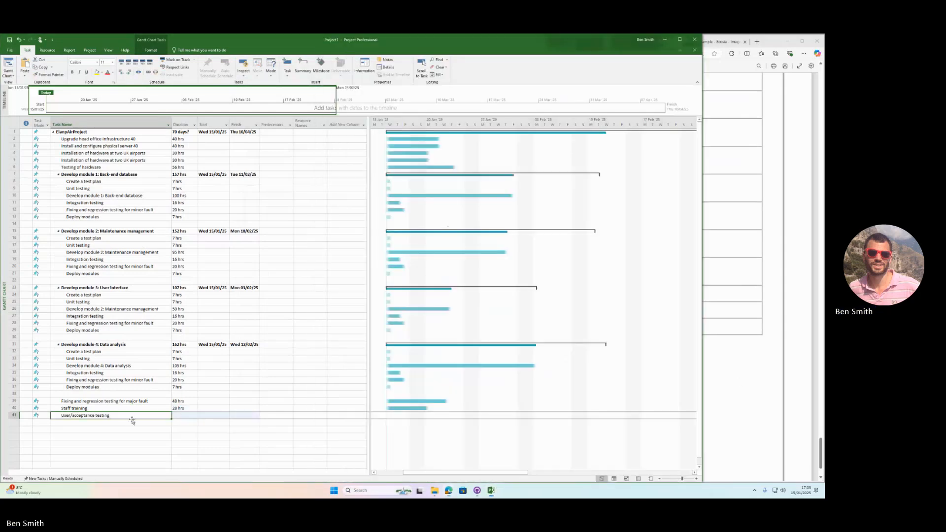
- Set the duration of the "User/acceptance testing" task to 13 hrs, as in the paper's table
{"action": "left_click", "coordinate": [184, 417]}
{"action": "left_click", "coordinate": [772, 418]}
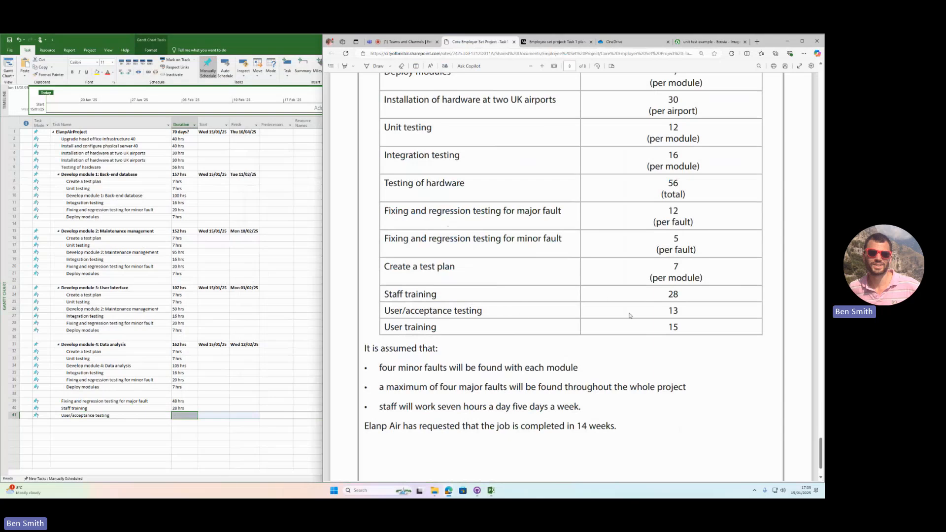
{"action": "left_click", "coordinate": [184, 415]}
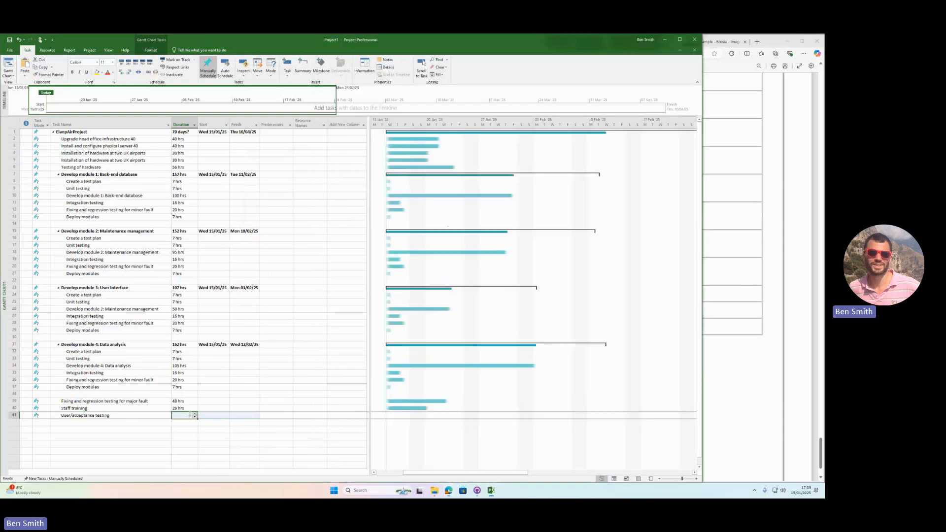
{"action": "type", "text": "13"}
{"action": "key", "text": "Return"}
- Copy "User training" from the paper's table into row 42 as a task with a duration of 15 hrs
{"action": "key", "text": "alt+Tab"}
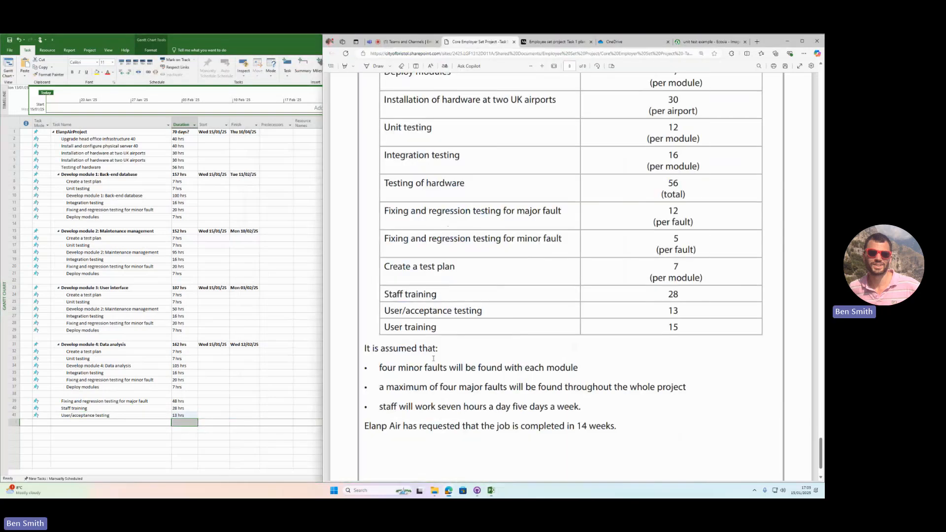
{"action": "left_click_drag", "start_coordinate": [442, 332], "coordinate": [378, 330]}
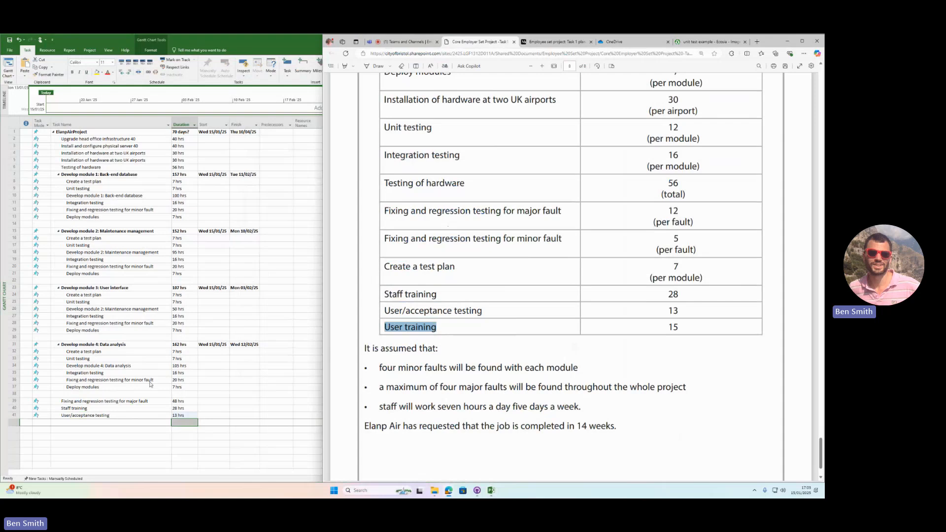
{"action": "left_click", "coordinate": [105, 424]}
{"action": "key", "text": "ctrl+v"}
{"action": "left_click", "coordinate": [191, 423]}
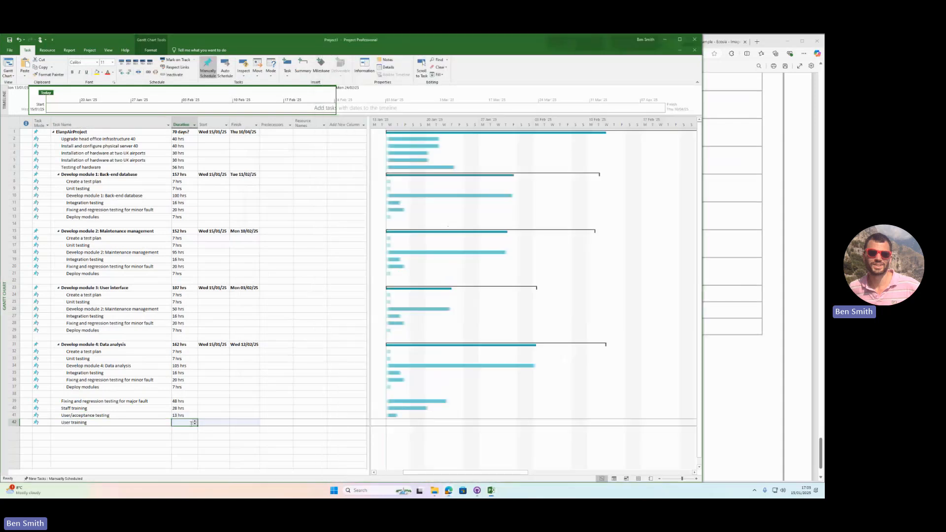
{"action": "left_click", "coordinate": [766, 348]}
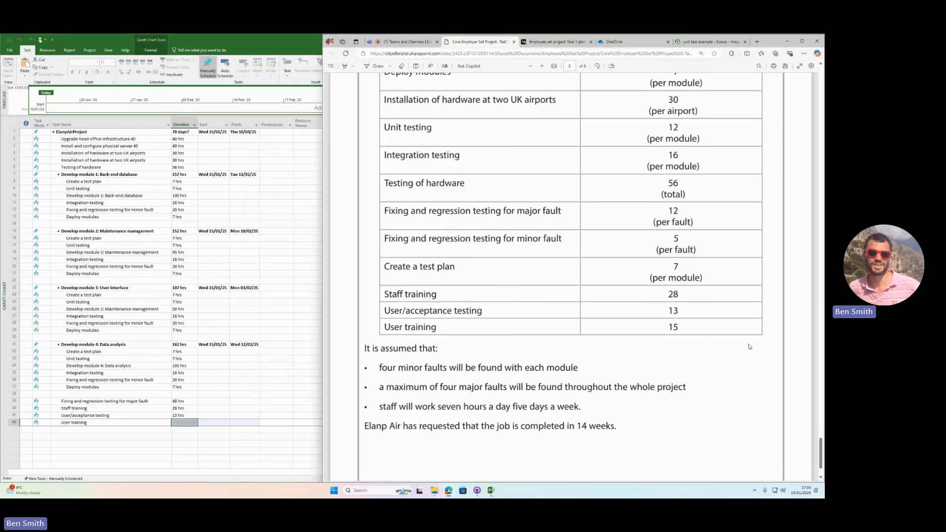
{"action": "left_click", "coordinate": [405, 43]}
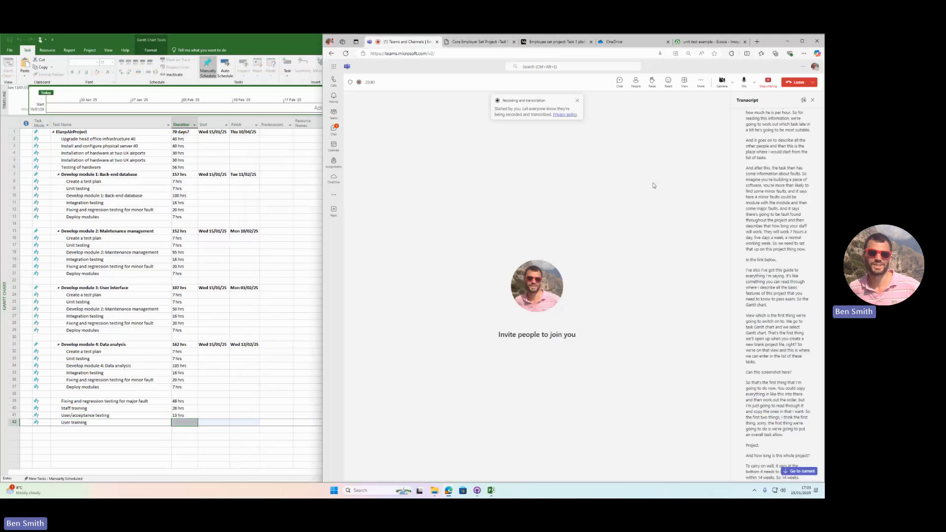
{"action": "left_click", "coordinate": [701, 82]}
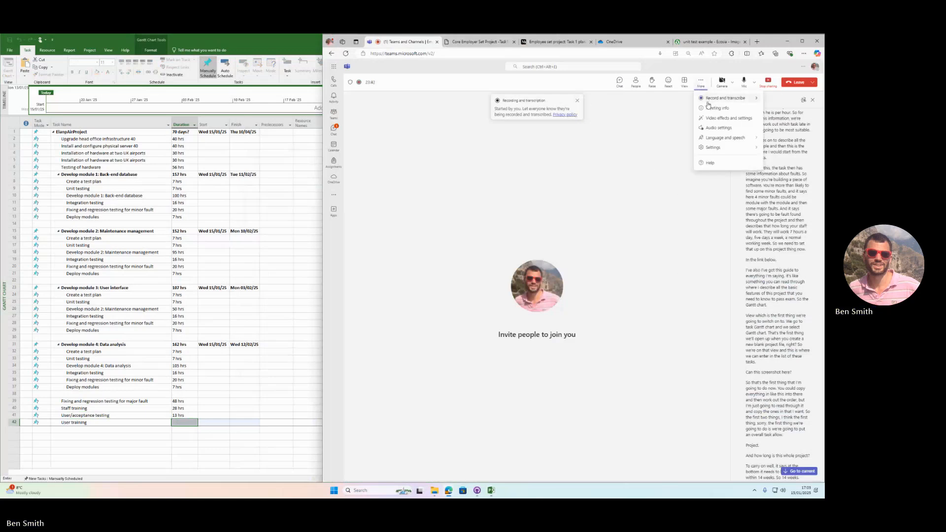
{"action": "left_click", "coordinate": [599, 155]}
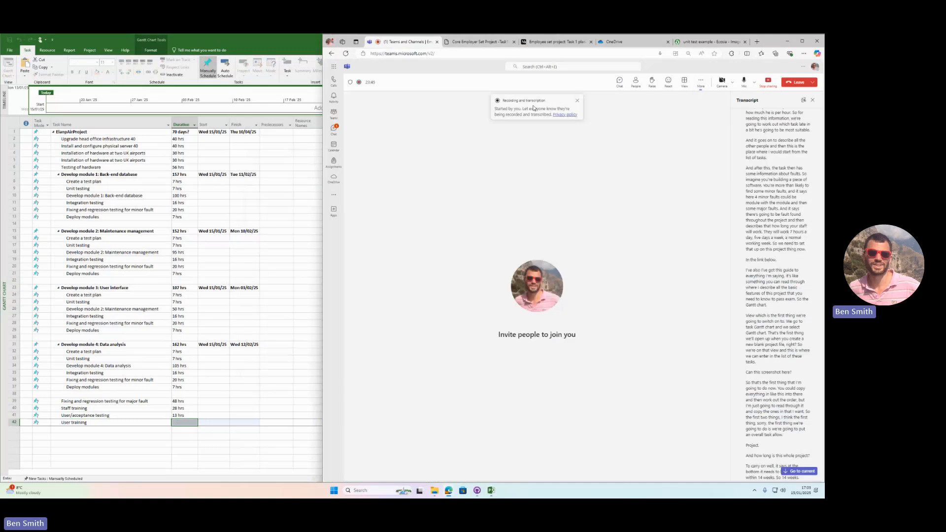
{"action": "left_click", "coordinate": [482, 42]}
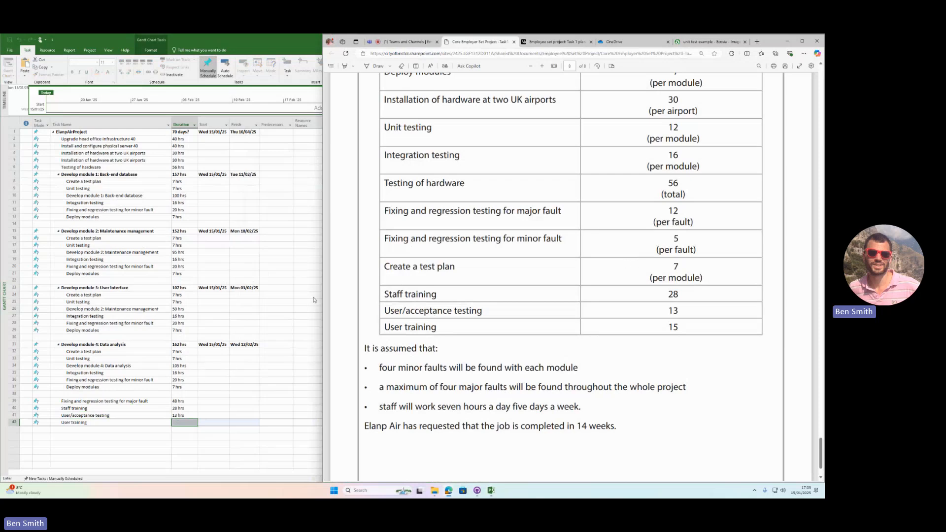
- Compare the paper's task table and assumptions with the project's task list to check that every task is included
{"action": "scroll", "coordinate": [519, 256], "scroll_direction": "up", "scroll_amount": 5}
{"action": "scroll", "coordinate": [528, 218], "scroll_direction": "down", "scroll_amount": 5}
{"action": "scroll", "coordinate": [646, 363], "scroll_direction": "down", "scroll_amount": 2}
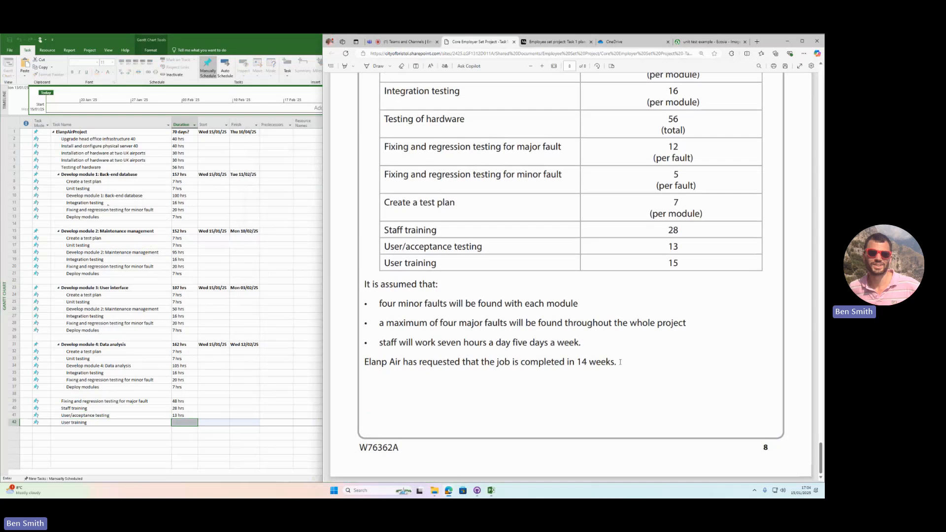
{"action": "left_click", "coordinate": [127, 413]}
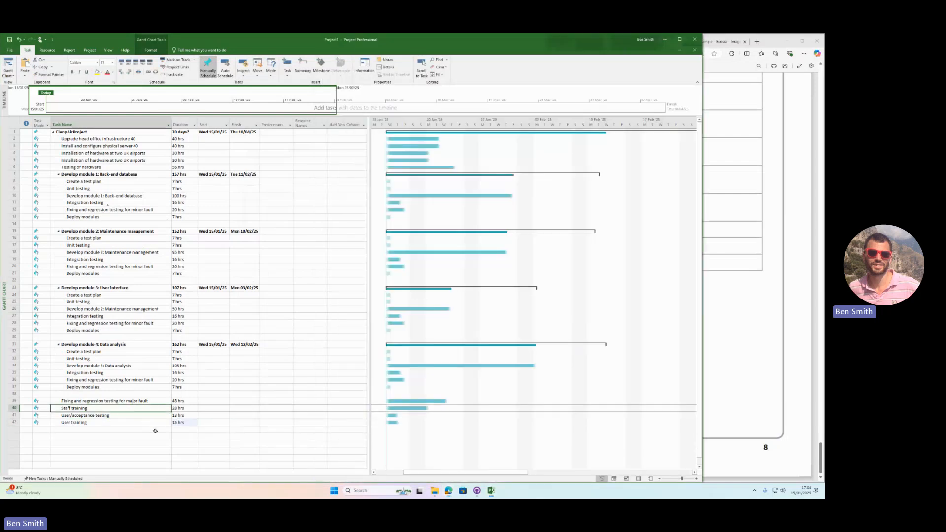
{"action": "left_click", "coordinate": [109, 393]}
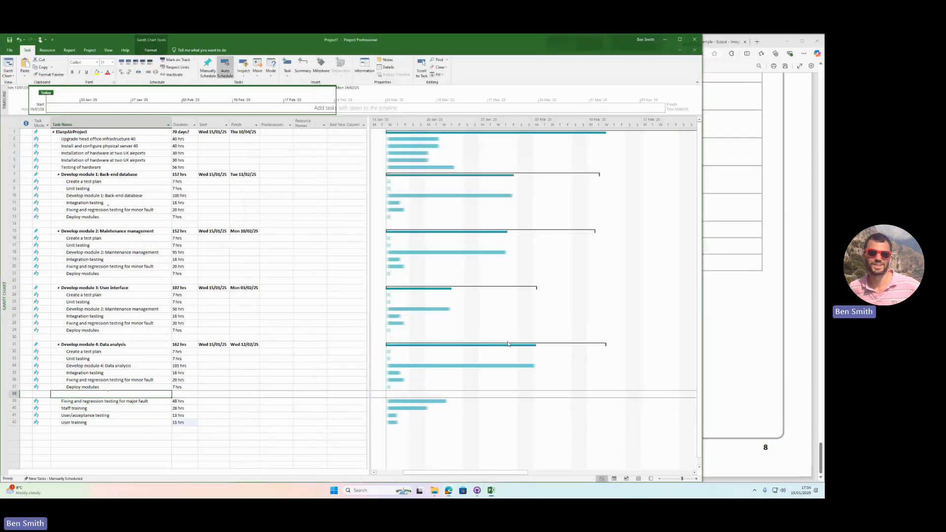
{"action": "left_click", "coordinate": [735, 344]}
{"action": "scroll", "coordinate": [640, 276], "scroll_direction": "up", "scroll_amount": 10}
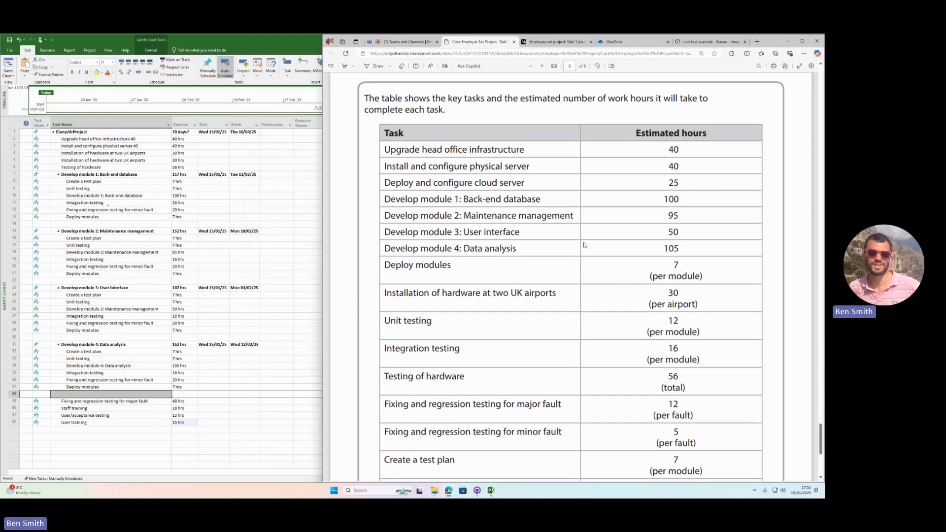
{"action": "scroll", "coordinate": [579, 245], "scroll_direction": "down", "scroll_amount": 2}
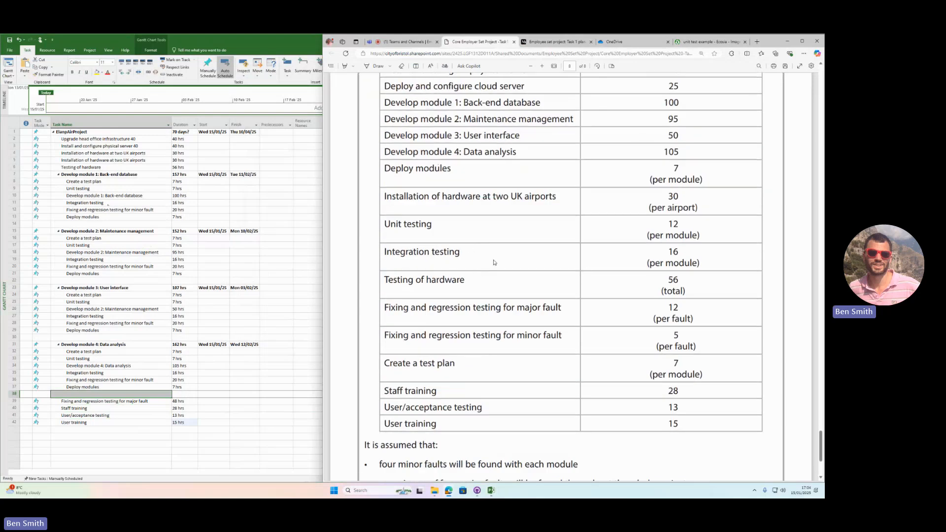
{"action": "left_click", "coordinate": [103, 450]}
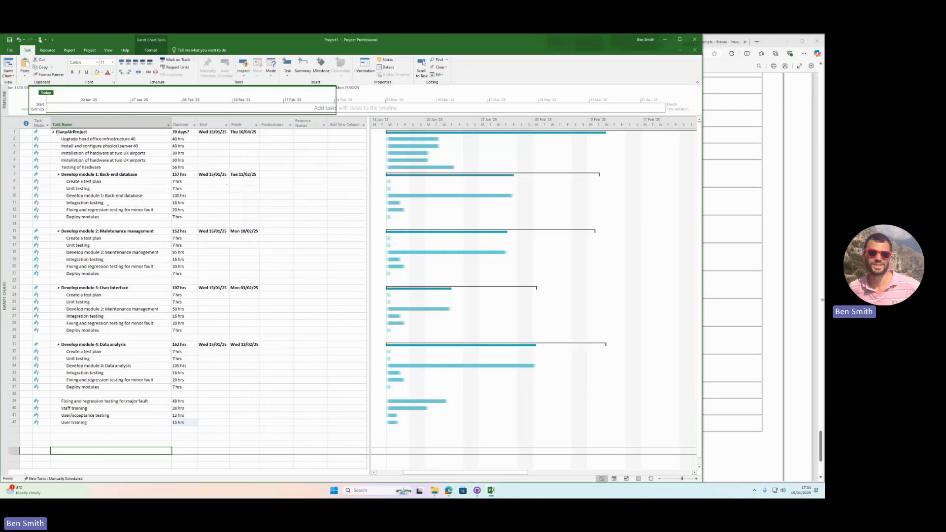
{"action": "left_click", "coordinate": [794, 310]}
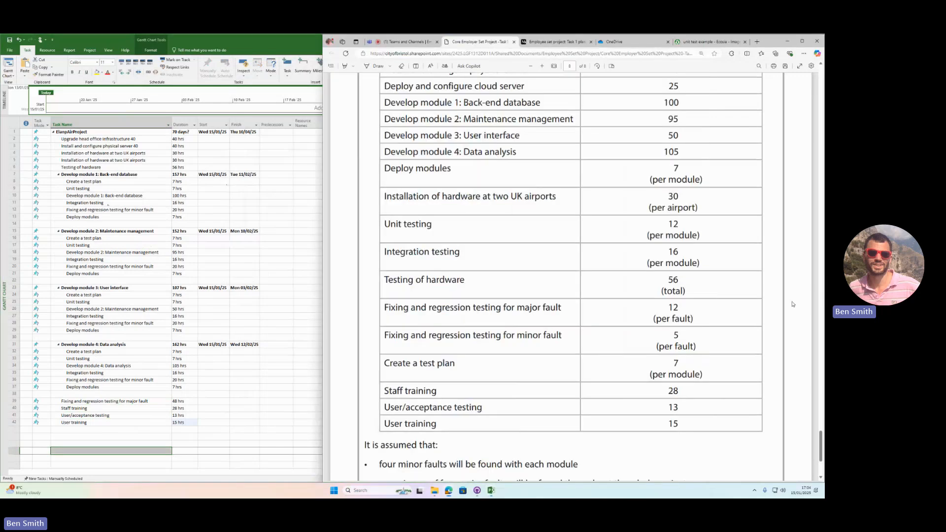
{"action": "left_click", "coordinate": [243, 182]}
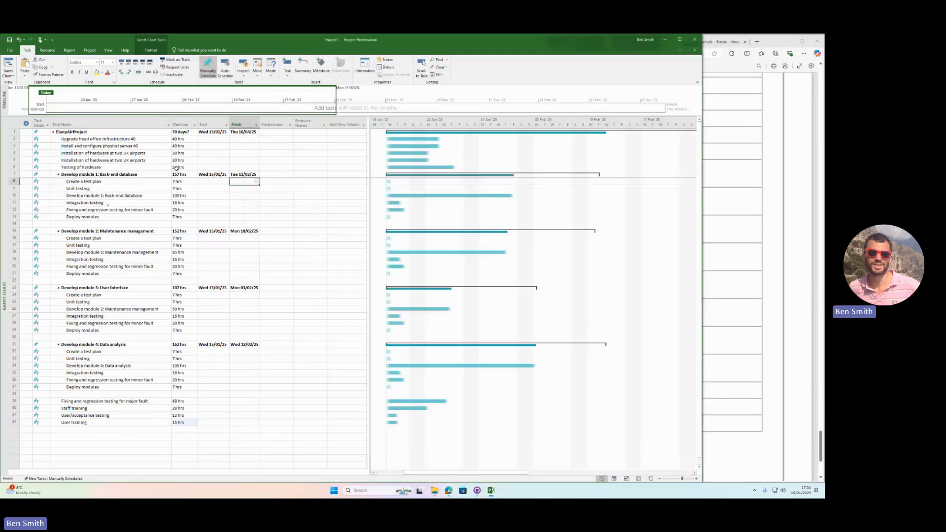
- Review the project team list and the new staff profiles in the paper, including their titles and hourly costs
{"action": "left_click", "coordinate": [794, 245]}
{"action": "scroll", "coordinate": [720, 263], "scroll_direction": "up", "scroll_amount": 15}
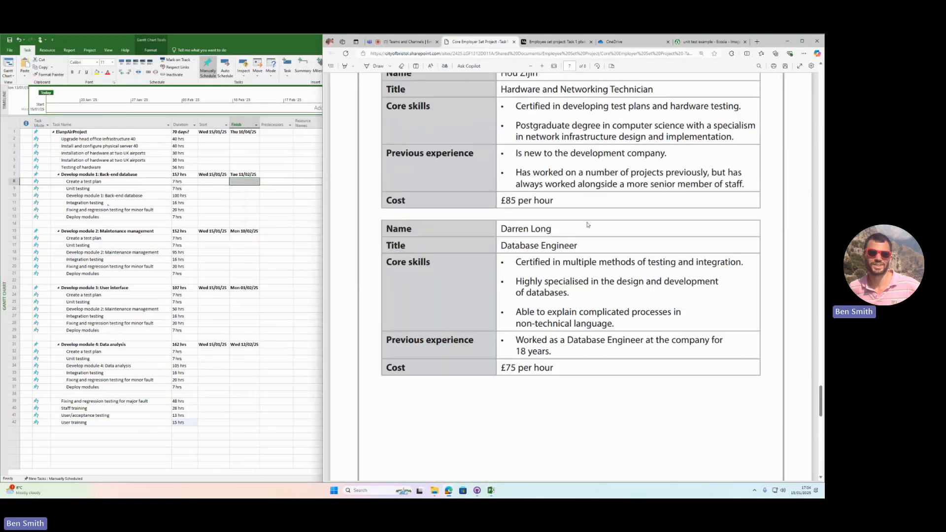
{"action": "scroll", "coordinate": [587, 225], "scroll_direction": "up", "scroll_amount": 8}
{"action": "scroll", "coordinate": [611, 323], "scroll_direction": "up", "scroll_amount": 10}
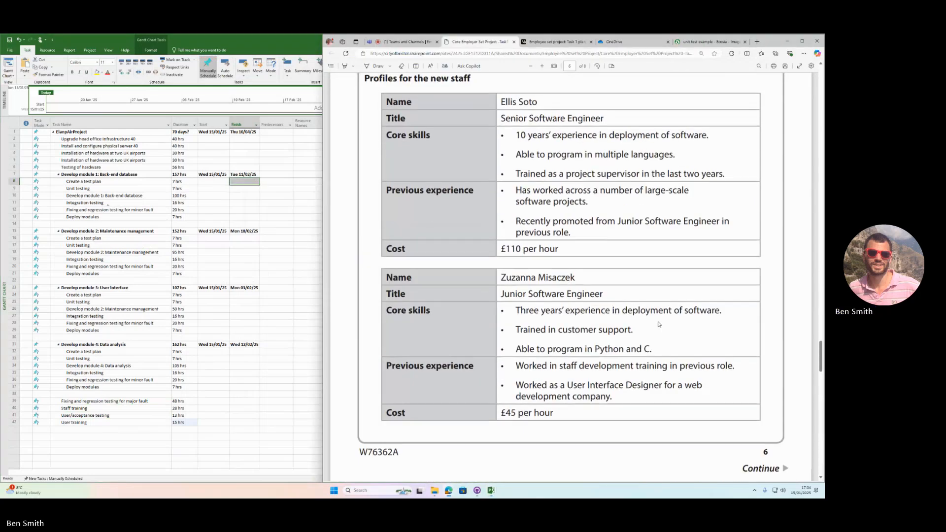
{"action": "scroll", "coordinate": [715, 434], "scroll_direction": "down", "scroll_amount": 9}
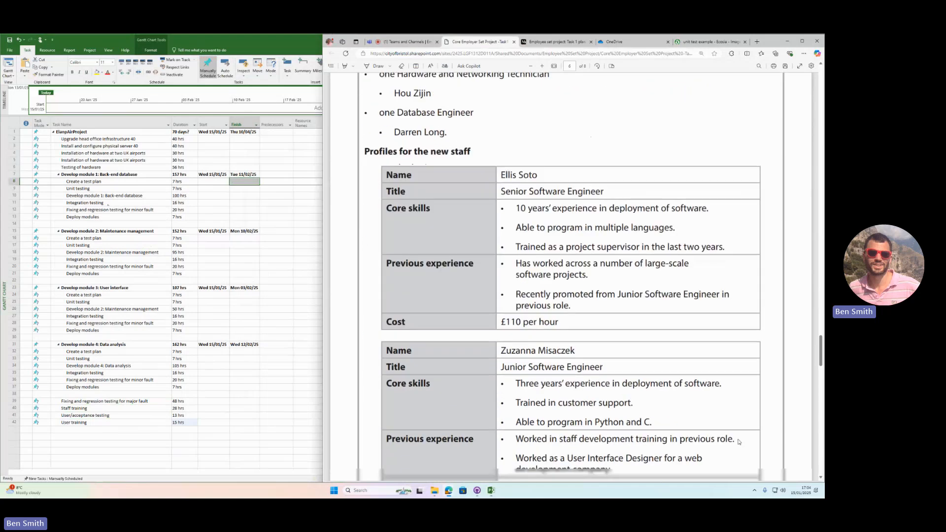
{"action": "scroll", "coordinate": [742, 442], "scroll_direction": "up", "scroll_amount": 7}
{"action": "scroll", "coordinate": [509, 273], "scroll_direction": "up", "scroll_amount": 3}
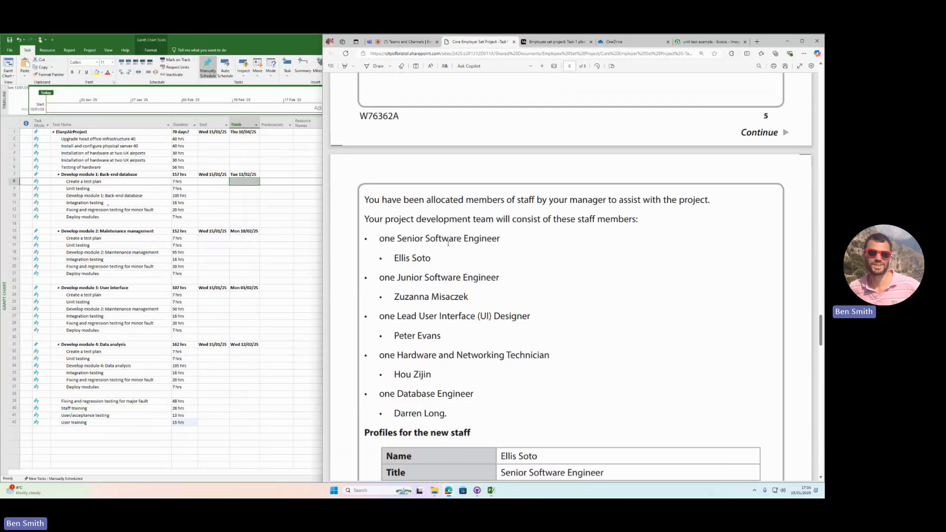
{"action": "left_click_drag", "start_coordinate": [364, 195], "coordinate": [444, 400]}
{"action": "left_click", "coordinate": [444, 400]}
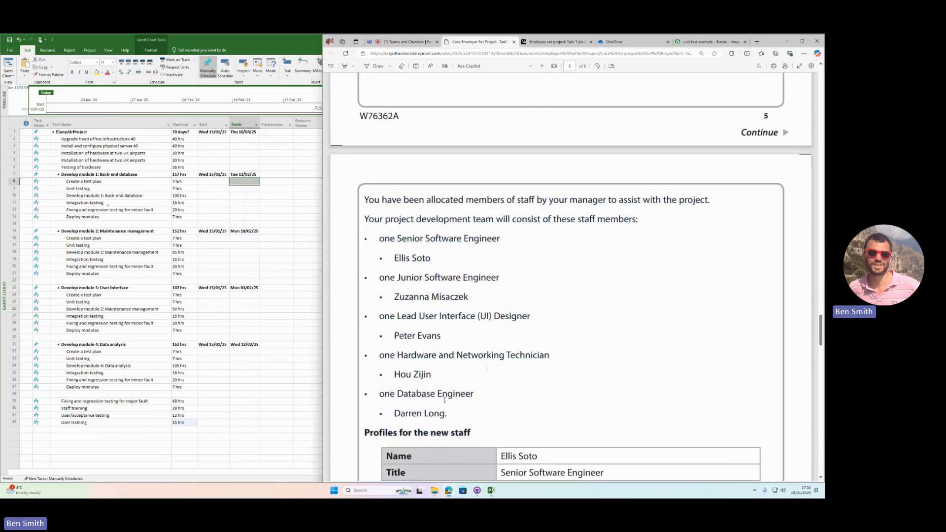
- Find the Resource Sheet section of the Medium guide and switch the project to the Resource Sheet view
{"action": "left_click", "coordinate": [555, 41]}
{"action": "scroll", "coordinate": [488, 236], "scroll_direction": "down", "scroll_amount": 8}
{"action": "scroll", "coordinate": [489, 230], "scroll_direction": "up", "scroll_amount": 5}
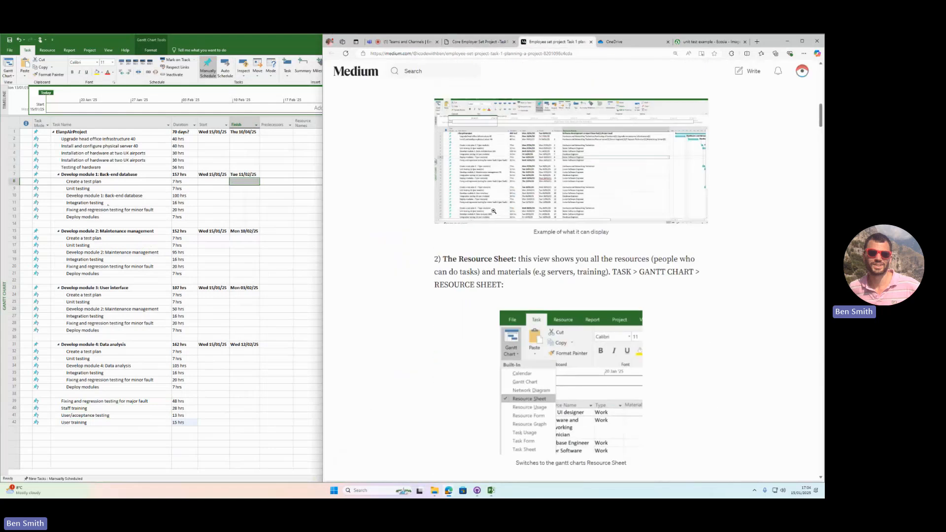
{"action": "scroll", "coordinate": [477, 110], "scroll_direction": "down", "scroll_amount": 2}
{"action": "left_click_drag", "start_coordinate": [442, 128], "coordinate": [516, 131]}
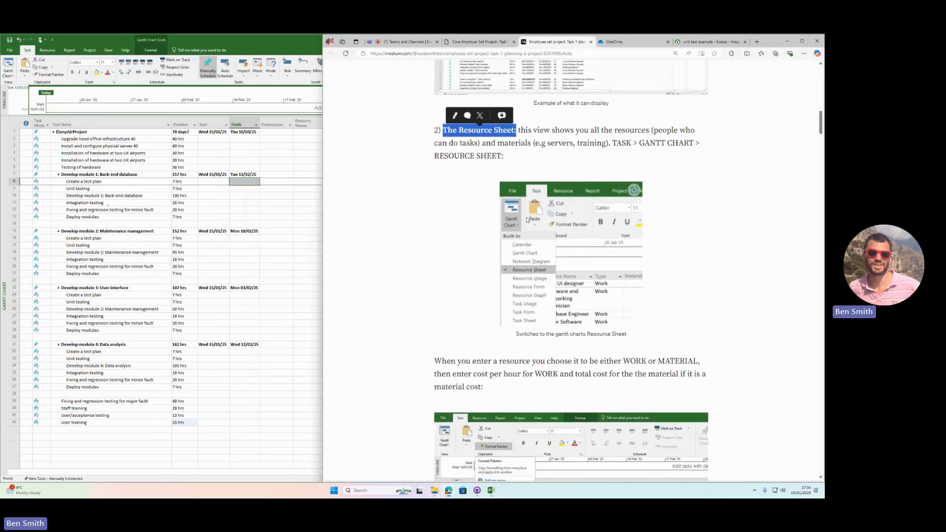
{"action": "left_click", "coordinate": [29, 52]}
{"action": "left_click", "coordinate": [9, 72]}
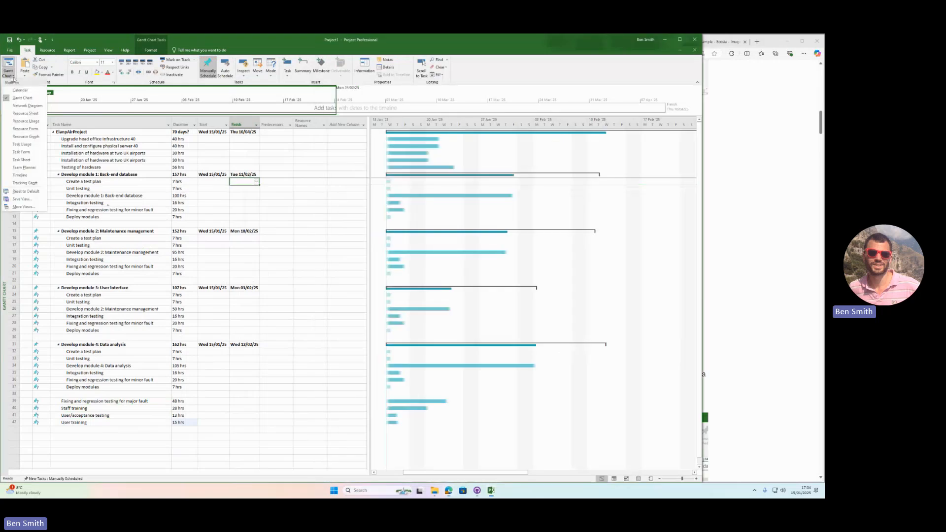
{"action": "left_click", "coordinate": [26, 114]}
{"action": "left_click", "coordinate": [50, 128]}
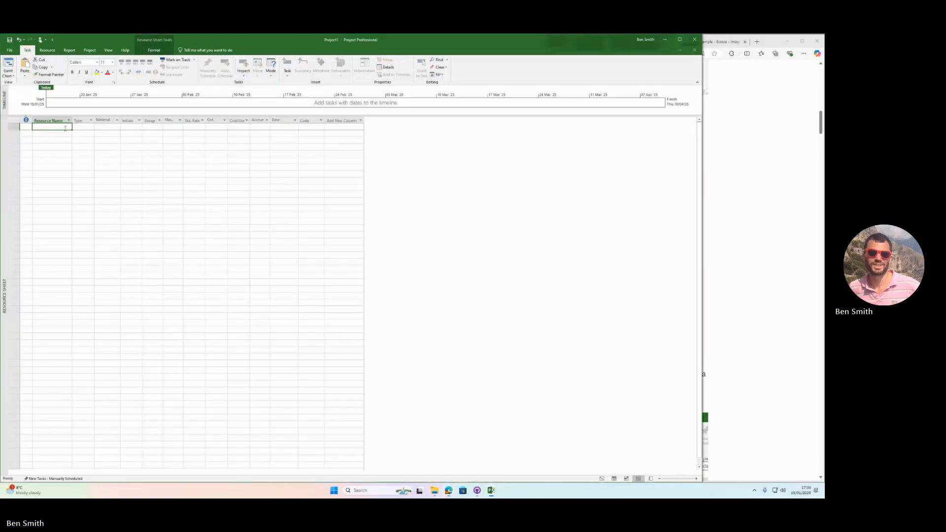
- Copy the title "Senior Software Engineer" from the paper into the first resource row and widen the Resource Name column
{"action": "left_click", "coordinate": [790, 251]}
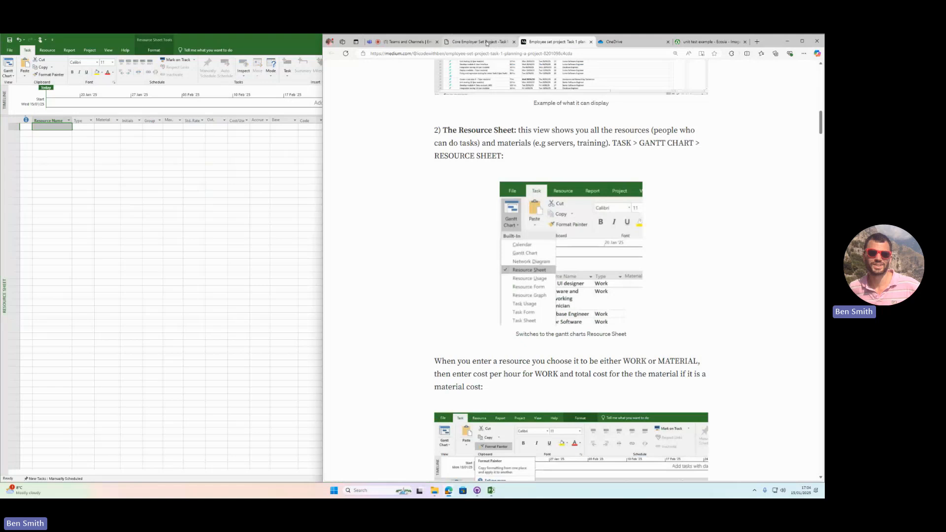
{"action": "left_click", "coordinate": [496, 44]}
{"action": "scroll", "coordinate": [478, 259], "scroll_direction": "down", "scroll_amount": 5}
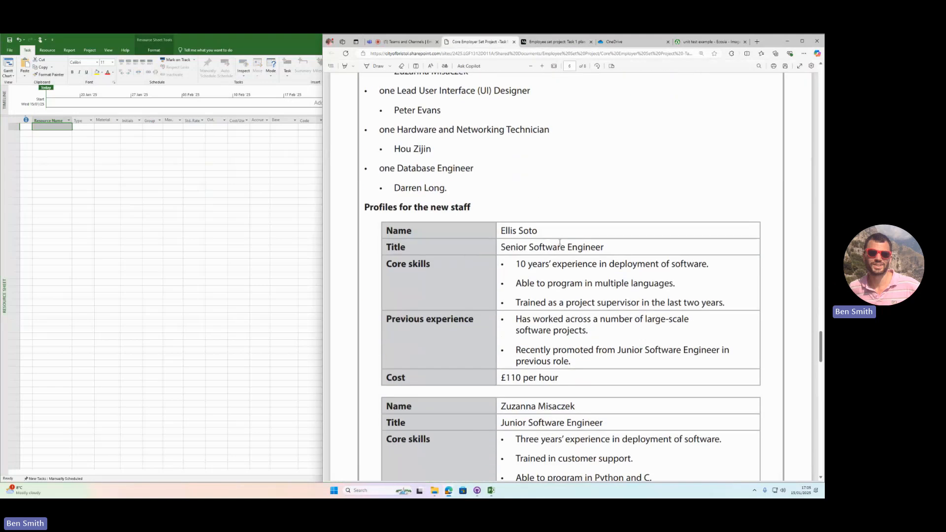
{"action": "left_click_drag", "start_coordinate": [605, 247], "coordinate": [501, 248]}
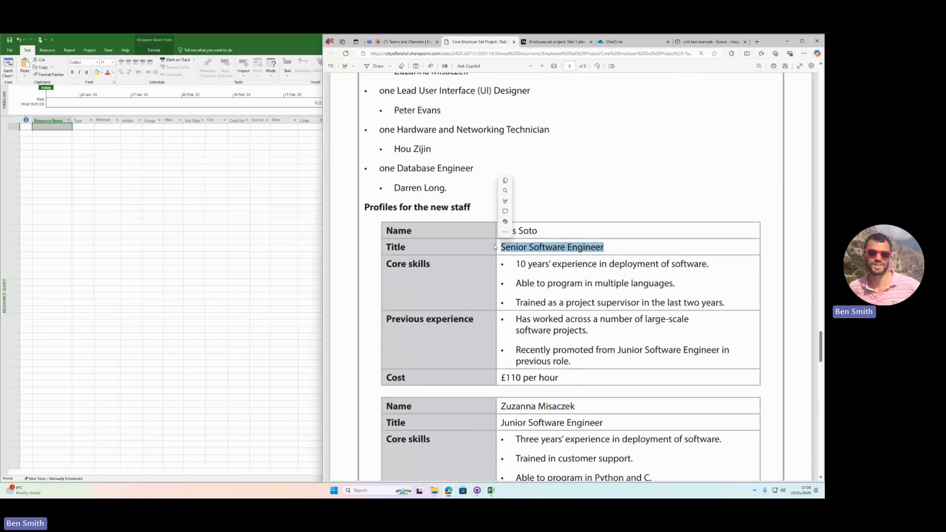
{"action": "left_click", "coordinate": [59, 128]}
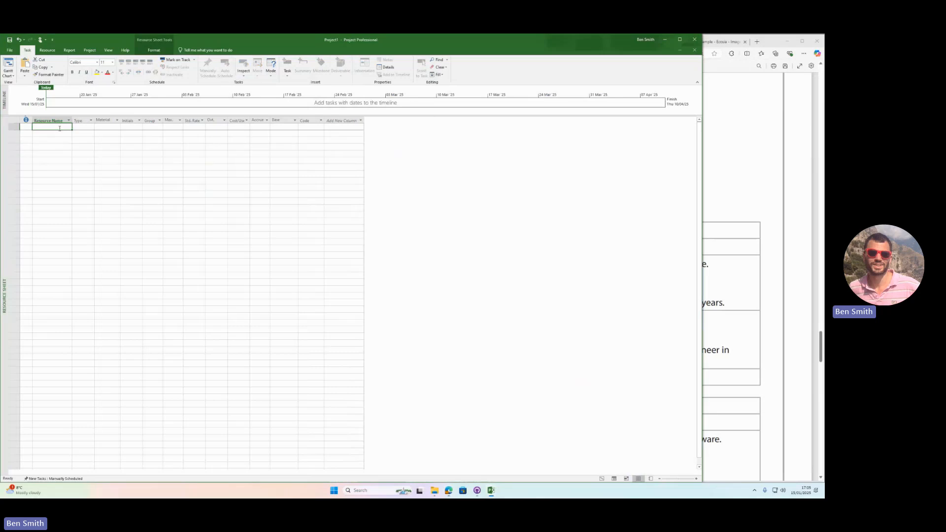
{"action": "left_click_drag", "start_coordinate": [72, 120], "coordinate": [97, 120]}
- Keep Work as the Senior Software Engineer's resource type and set the standard rate to £110 per hour
{"action": "left_click", "coordinate": [104, 125]}
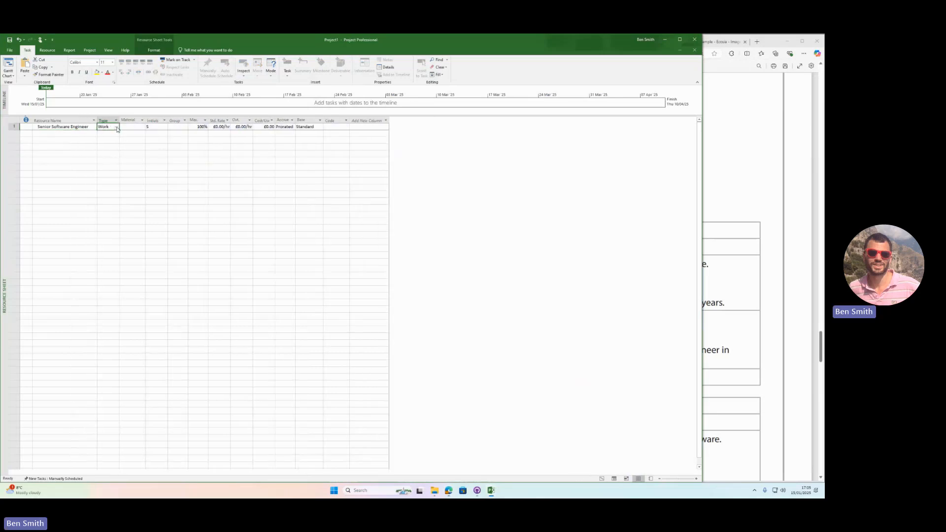
{"action": "left_click", "coordinate": [117, 128]}
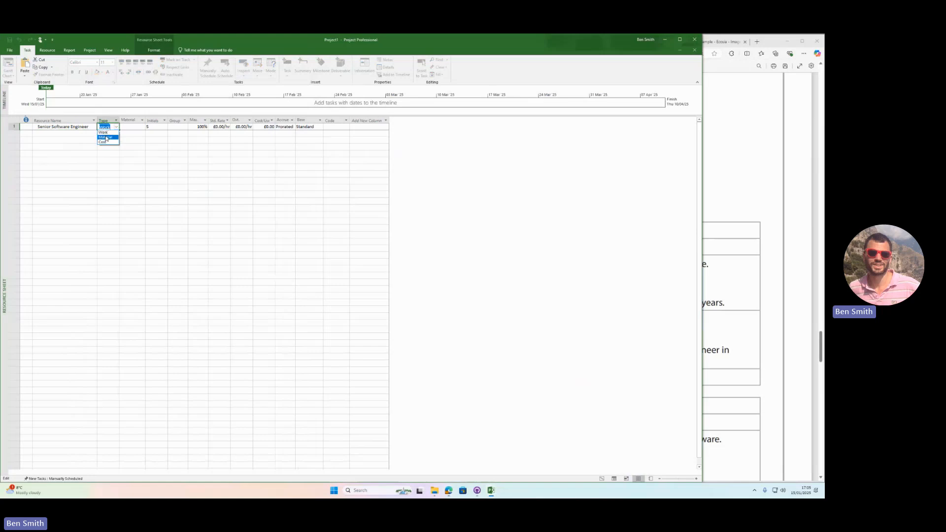
{"action": "left_click", "coordinate": [76, 137]}
{"action": "left_click", "coordinate": [156, 160]}
{"action": "left_click", "coordinate": [783, 270]}
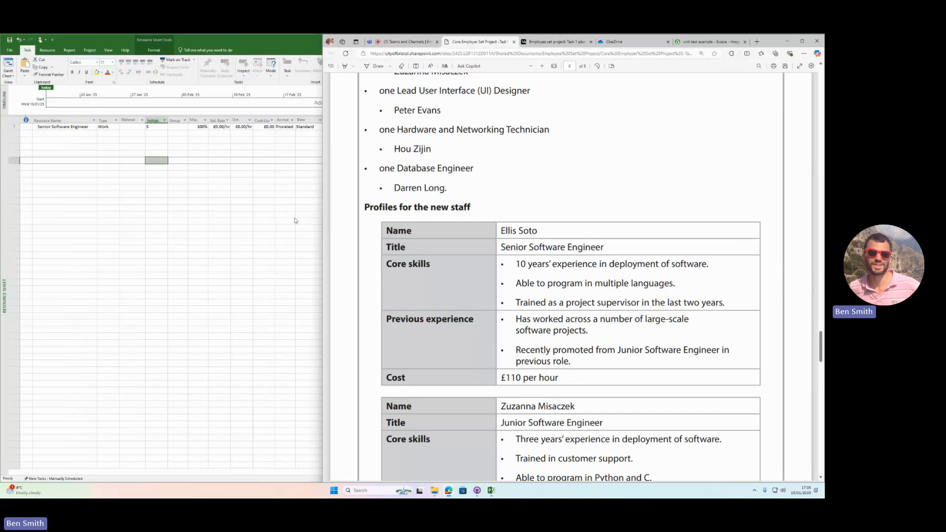
{"action": "left_click", "coordinate": [247, 182]}
{"action": "left_click", "coordinate": [217, 127]}
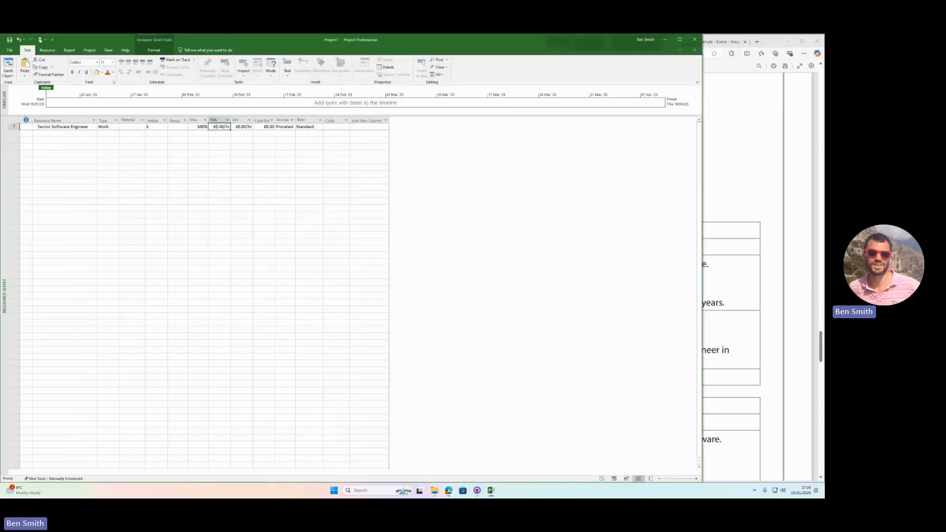
{"action": "type", "text": "110"}
{"action": "key", "text": "Return"}
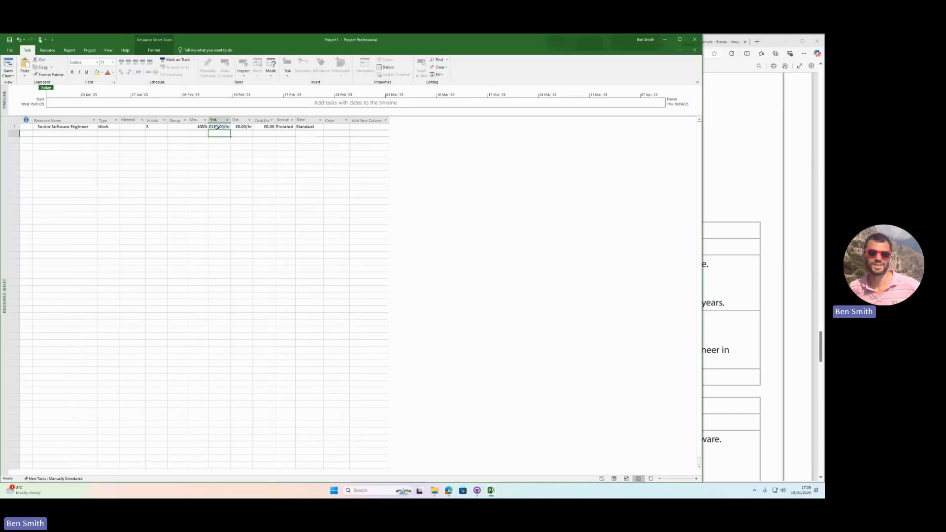
- Copy the title "Junior Software Engineer" from the paper's profiles and add it as the second resource
{"action": "left_click", "coordinate": [726, 170]}
{"action": "scroll", "coordinate": [617, 249], "scroll_direction": "down", "scroll_amount": 2}
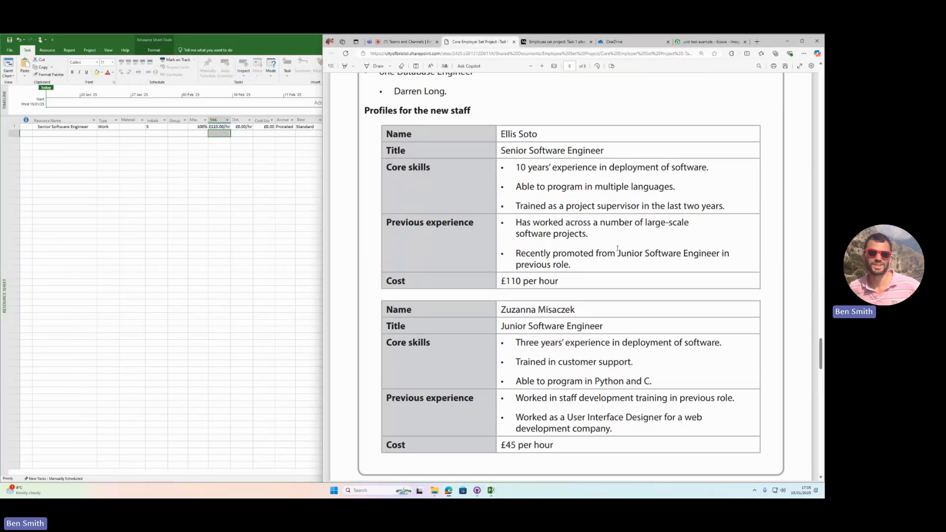
{"action": "left_click_drag", "start_coordinate": [608, 328], "coordinate": [500, 327]}
{"action": "key", "text": "ctrl+c"}
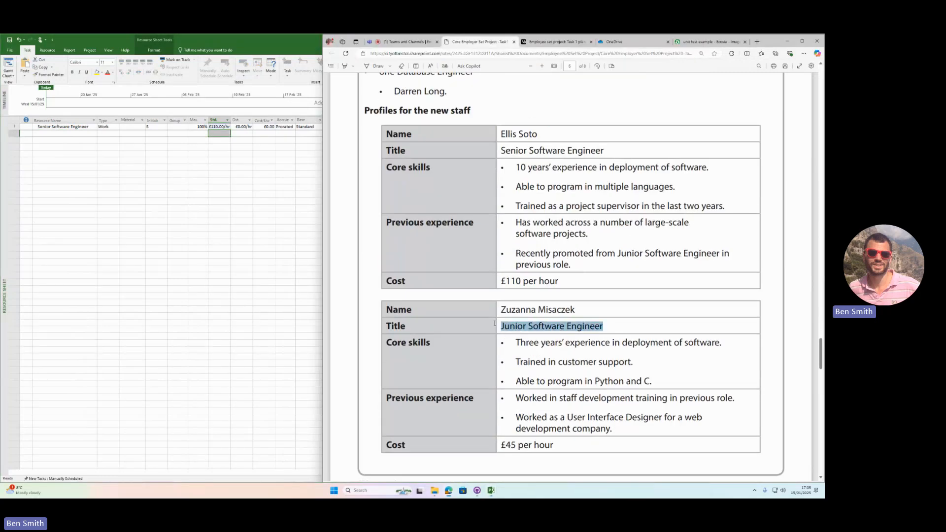
{"action": "left_click", "coordinate": [165, 217]}
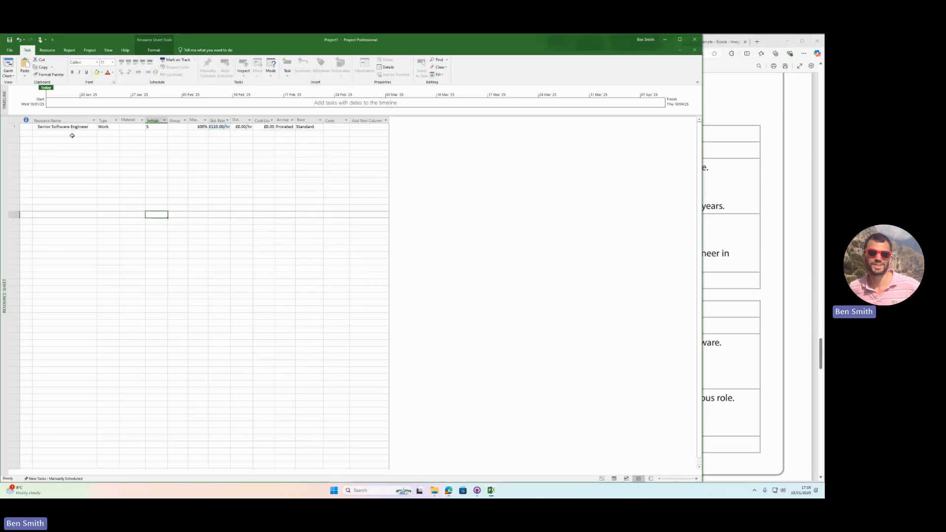
{"action": "left_click", "coordinate": [72, 133]}
{"action": "key", "text": "ctrl+v"}
- Set the Junior Software Engineer's standard rate to £45 per hour, as in the profile
{"action": "left_click", "coordinate": [735, 262]}
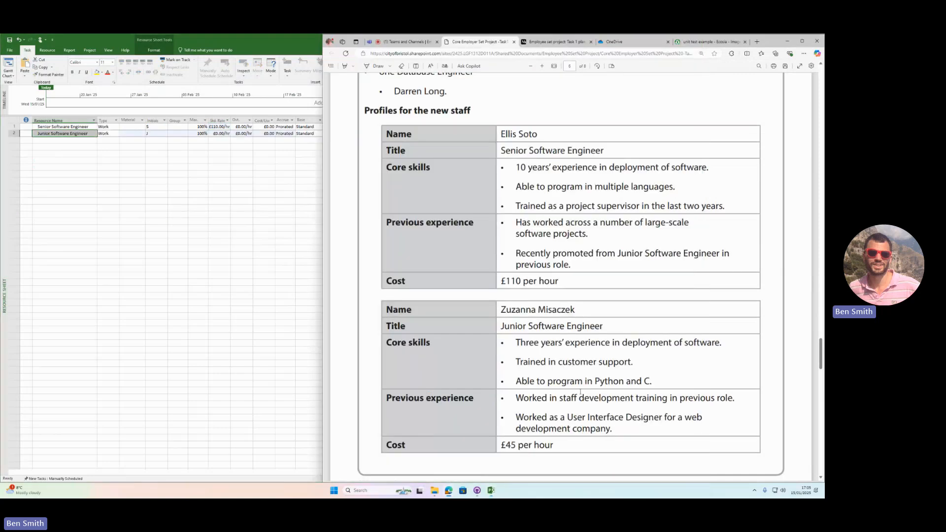
{"action": "left_click", "coordinate": [220, 133]}
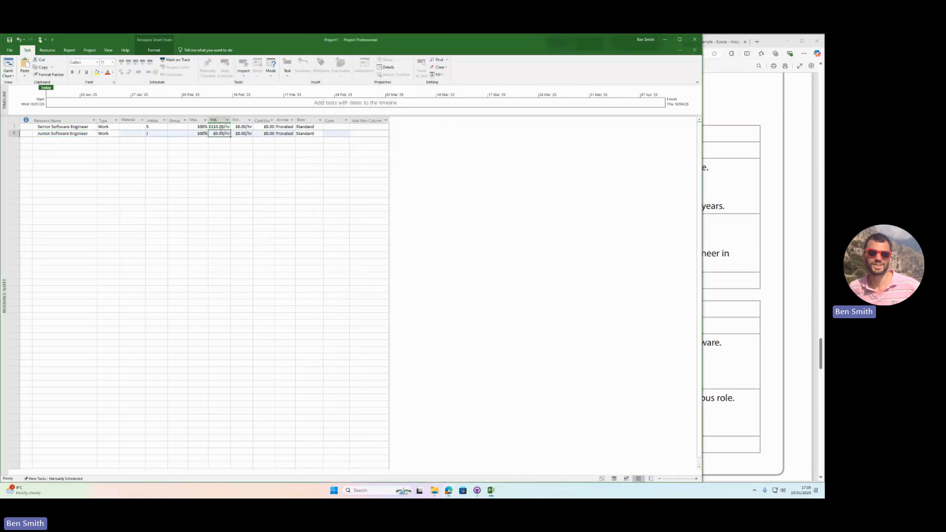
{"action": "type", "text": "45"}
{"action": "key", "text": "Return"}
{"action": "left_click", "coordinate": [263, 200]}
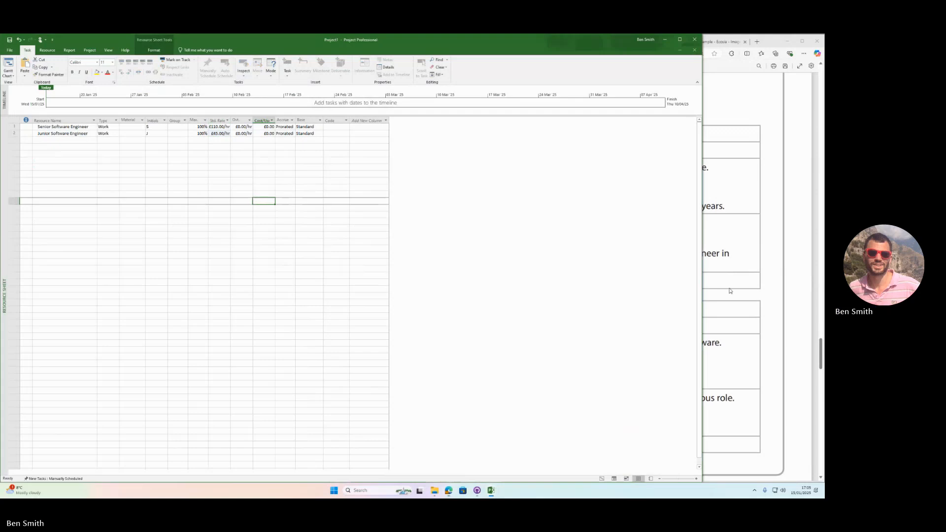
- Copy the title "Lead UI Designer" from the paper's profiles and add it as the third resource
{"action": "left_click", "coordinate": [703, 306]}
{"action": "scroll", "coordinate": [703, 306], "scroll_direction": "down", "scroll_amount": 1}
{"action": "scroll", "coordinate": [703, 306], "scroll_direction": "down", "scroll_amount": 5}
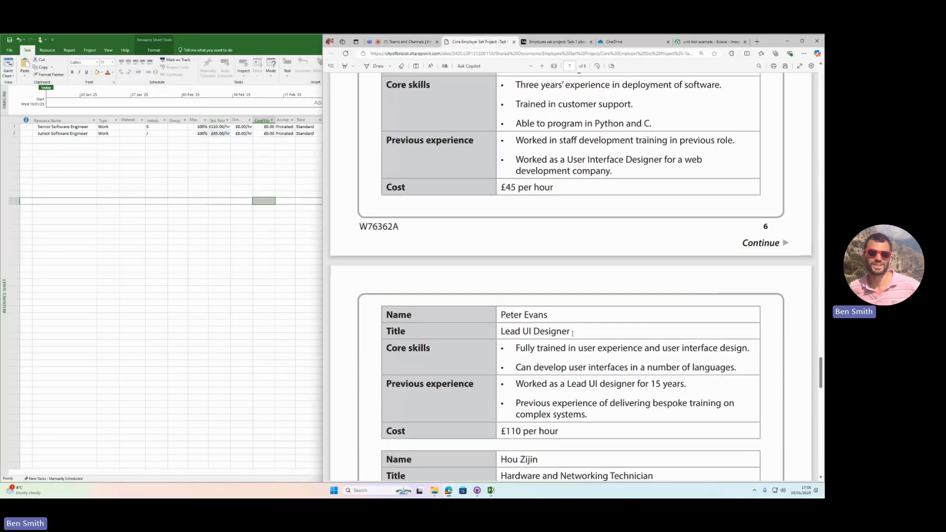
{"action": "left_click_drag", "start_coordinate": [571, 331], "coordinate": [474, 329]}
{"action": "key", "text": "ctrl+c"}
{"action": "left_click", "coordinate": [167, 207]}
{"action": "left_click", "coordinate": [75, 141]}
{"action": "key", "text": "ctrl+v"}
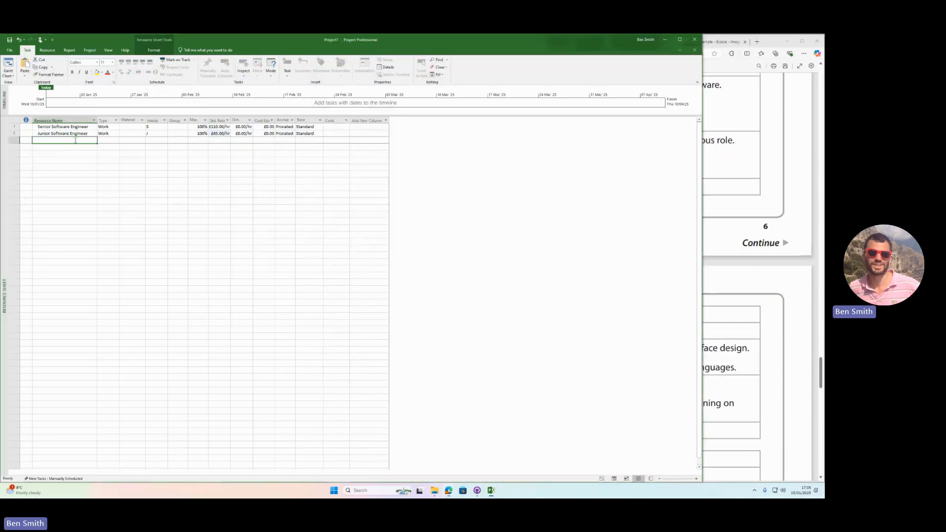
- Set the Lead UI Designer's standard rate to £110 per hour, as in the profile
{"action": "left_click", "coordinate": [730, 310]}
{"action": "scroll", "coordinate": [730, 311], "scroll_direction": "down", "scroll_amount": 3}
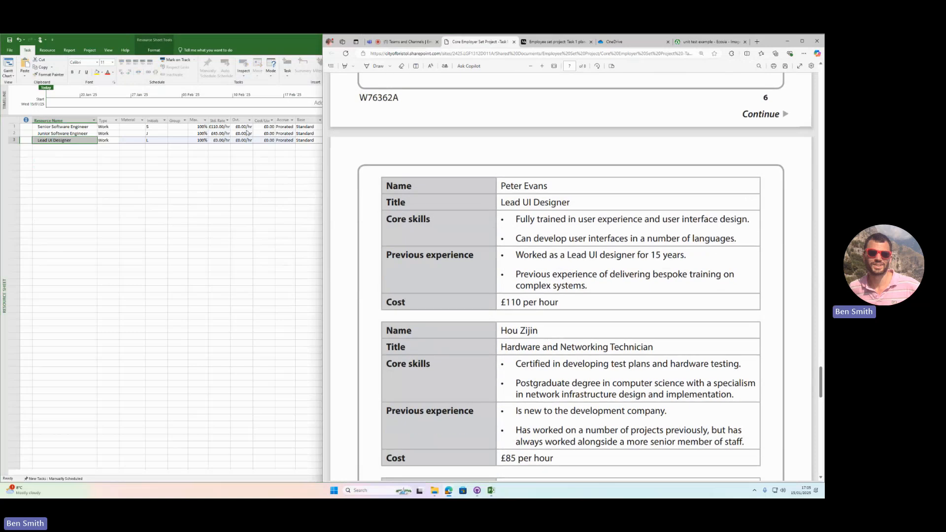
{"action": "left_click", "coordinate": [208, 153]}
{"action": "left_click", "coordinate": [214, 140]}
{"action": "type", "text": "110"}
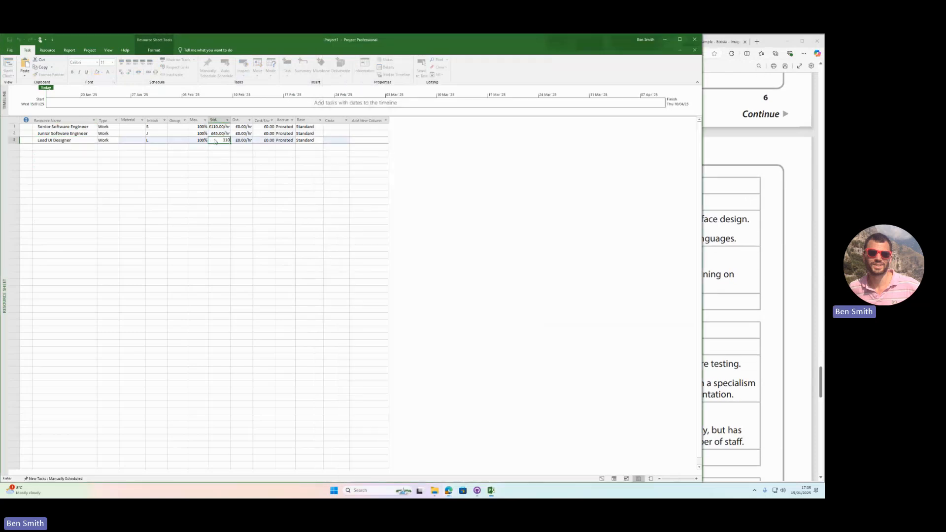
{"action": "key", "text": "Return"}
{"action": "left_click", "coordinate": [241, 174]}
- Copy the title "Hardware and Networking Technician" from the paper's profiles and add it as the fourth resource
{"action": "left_click", "coordinate": [789, 290]}
{"action": "scroll", "coordinate": [789, 290], "scroll_direction": "down", "scroll_amount": 3}
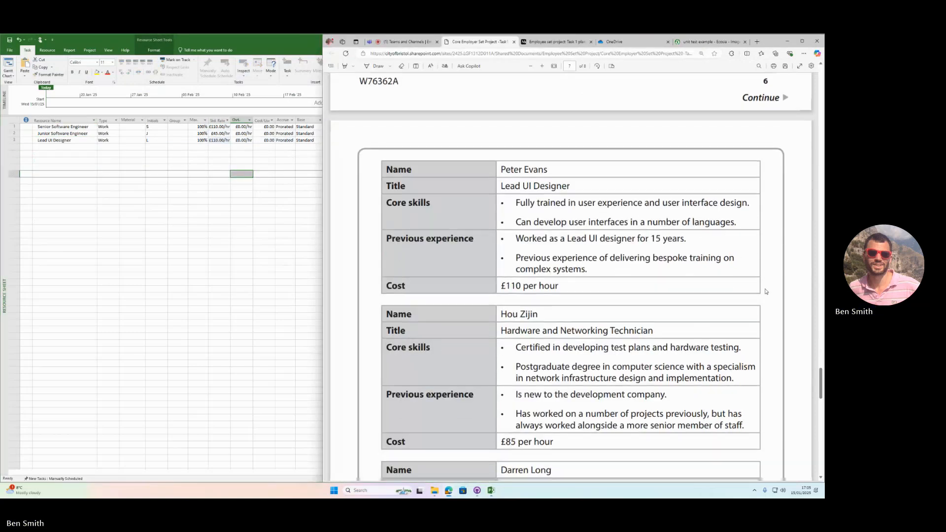
{"action": "left_click_drag", "start_coordinate": [654, 188], "coordinate": [491, 182]}
{"action": "left_click", "coordinate": [178, 201]}
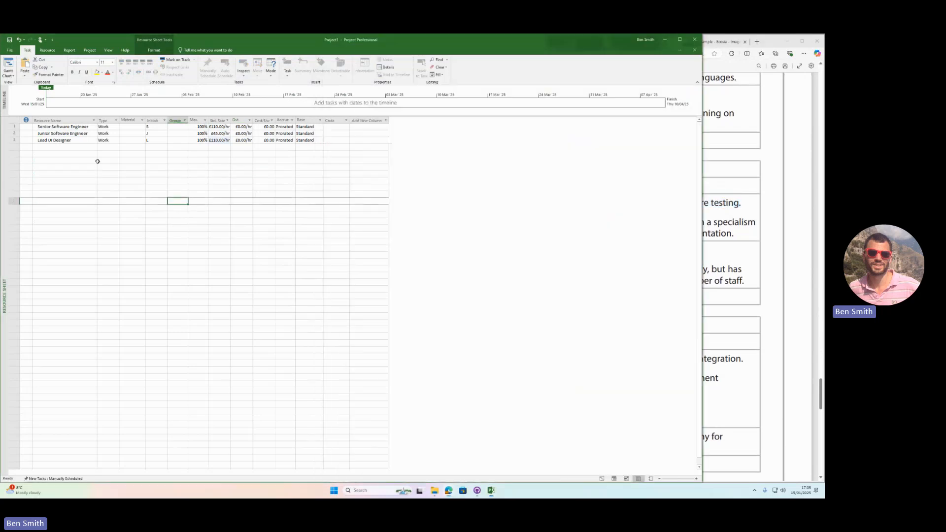
{"action": "left_click", "coordinate": [63, 147]}
{"action": "key", "text": "ctrl+v"}
- Set the Hardware and Networking Technician's standard rate to £85 per hour, as in the profile
{"action": "left_click", "coordinate": [754, 198]}
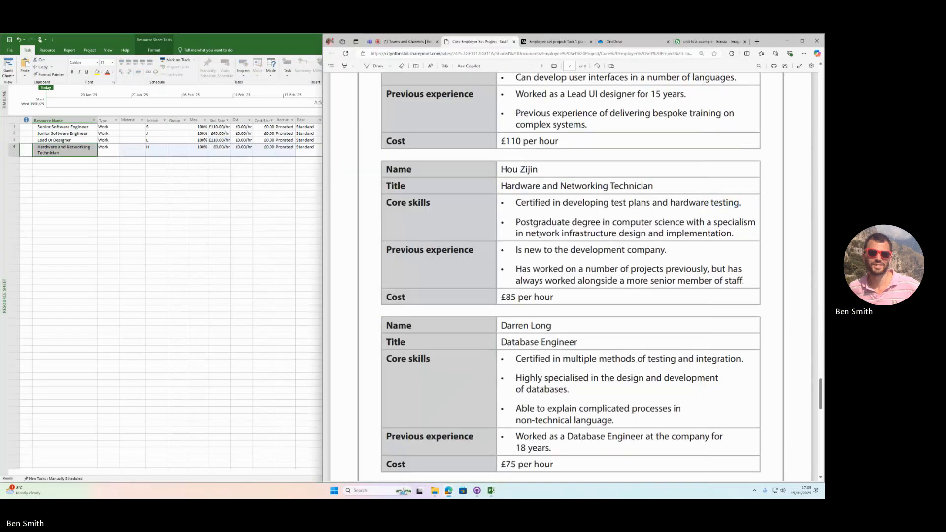
{"action": "left_click", "coordinate": [222, 150]}
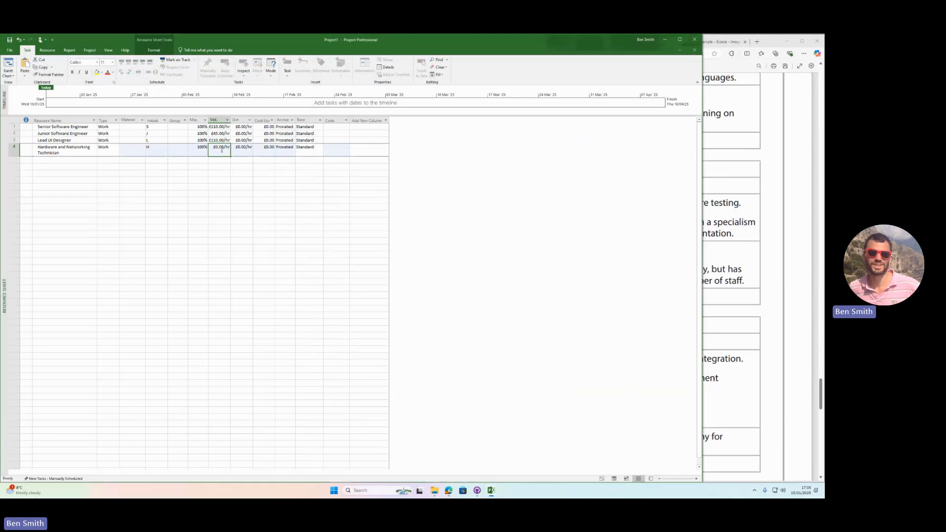
{"action": "type", "text": "85"}
{"action": "key", "text": "Return"}
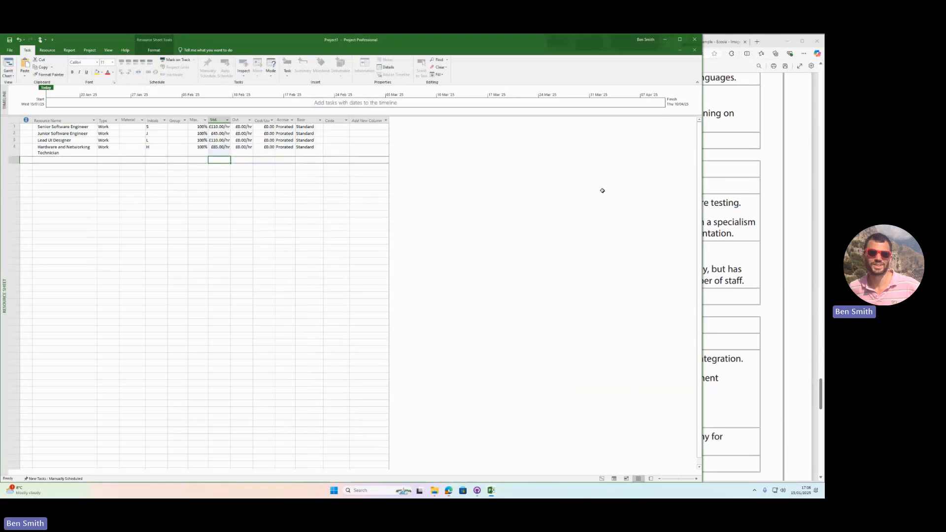
- Copy the title "Database Engineer" from the paper's profiles and add it as the fifth resource
{"action": "left_click", "coordinate": [771, 206]}
{"action": "scroll", "coordinate": [604, 244], "scroll_direction": "down", "scroll_amount": 2}
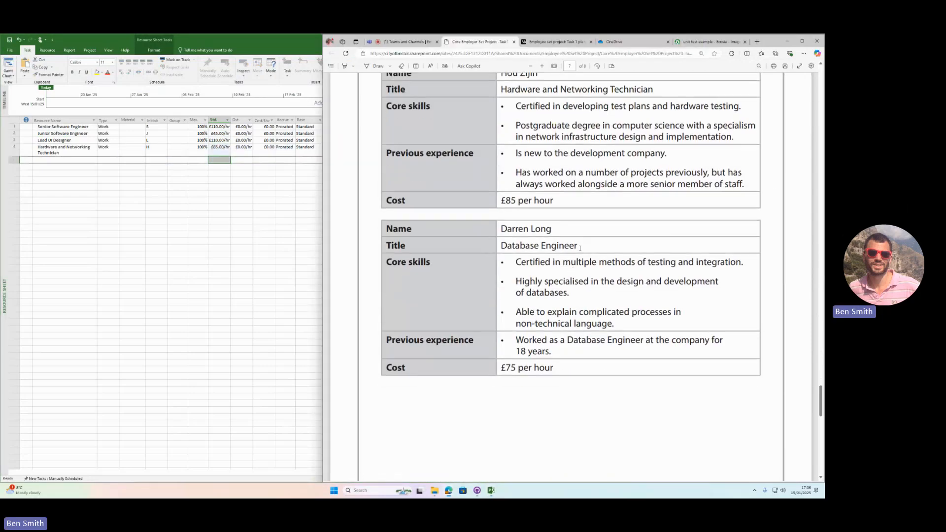
{"action": "left_click_drag", "start_coordinate": [579, 245], "coordinate": [456, 246]}
{"action": "key", "text": "ctrl+c"}
{"action": "left_click", "coordinate": [43, 160]}
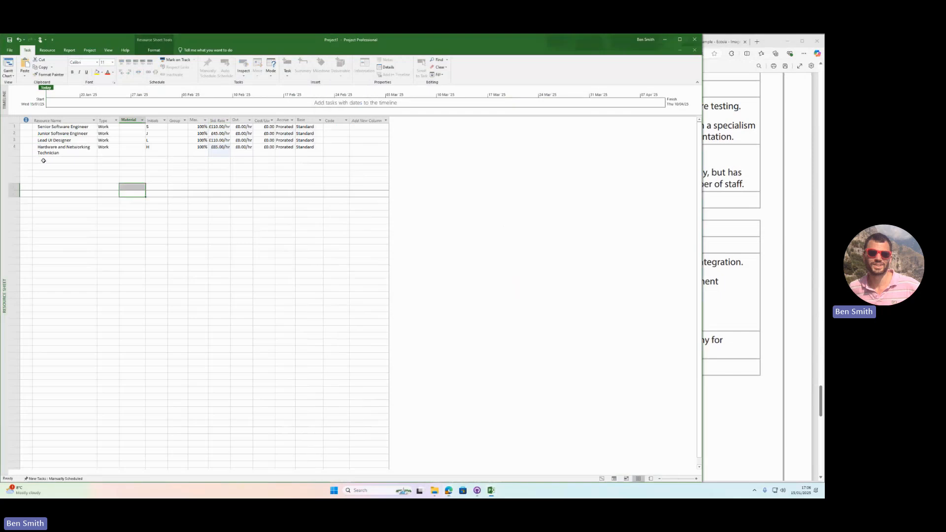
{"action": "key", "text": "ctrl+v"}
- Set the Database Engineer's standard rate to £75 per hour, as in the profile
{"action": "left_click", "coordinate": [822, 279]}
{"action": "scroll", "coordinate": [542, 247], "scroll_direction": "down", "scroll_amount": 10}
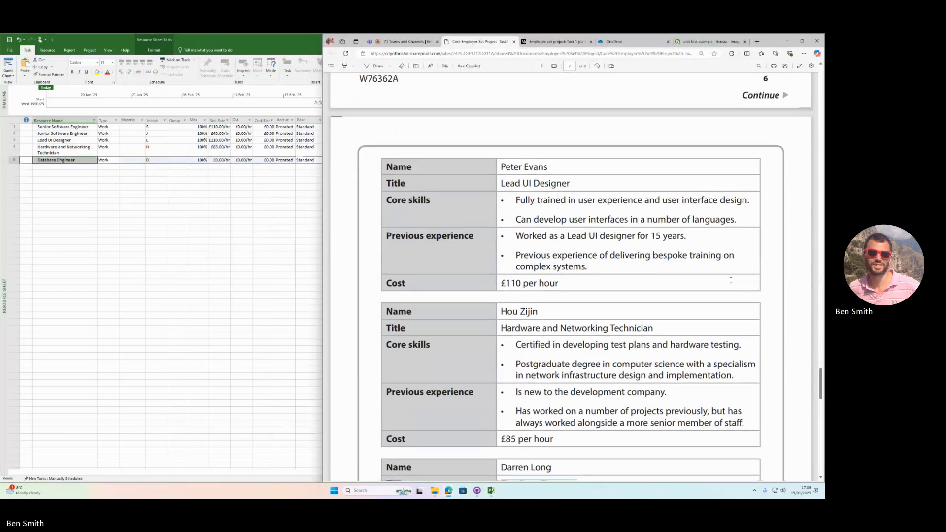
{"action": "left_click", "coordinate": [130, 215]}
{"action": "left_click", "coordinate": [224, 160]}
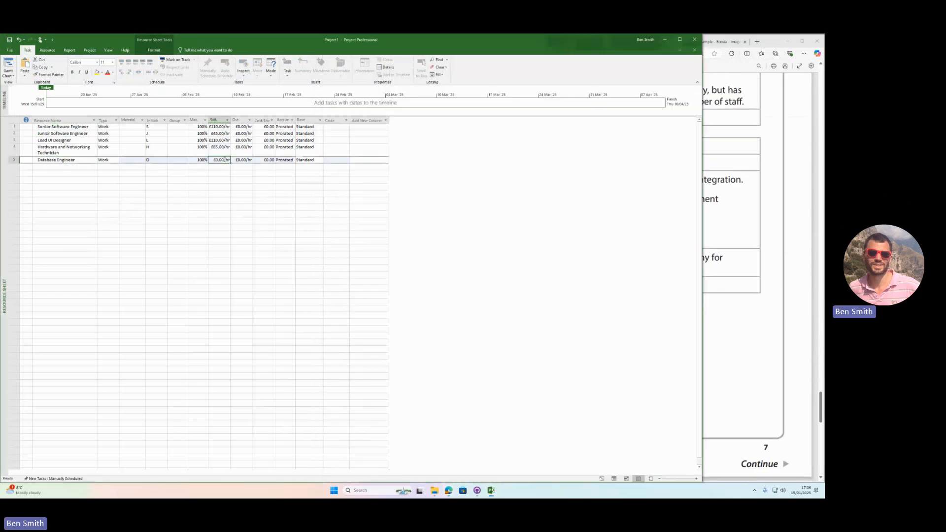
{"action": "type", "text": "75"}
{"action": "key", "text": "Return"}
- Look through the paper's estimated task hours, staff profiles and development cost table for any further resources and costs
{"action": "left_click", "coordinate": [806, 200]}
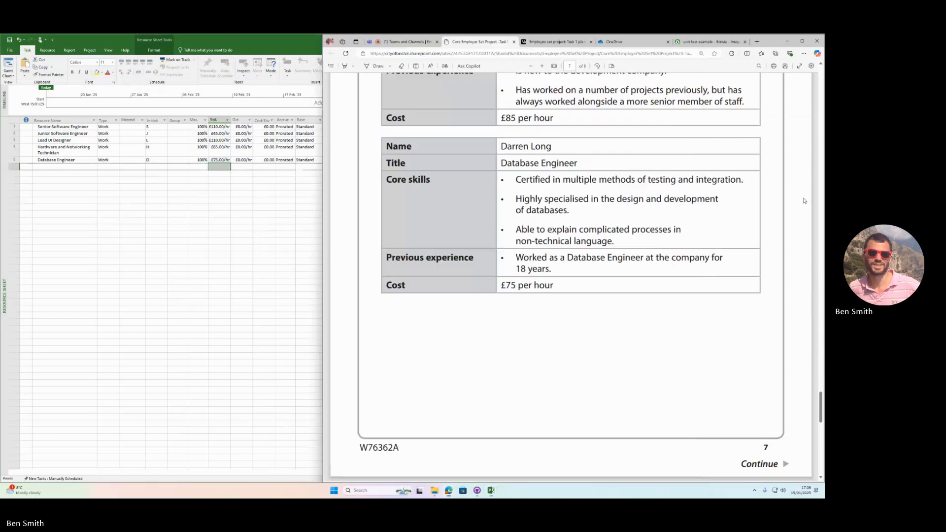
{"action": "scroll", "coordinate": [748, 193], "scroll_direction": "down", "scroll_amount": 2}
{"action": "scroll", "coordinate": [747, 193], "scroll_direction": "down", "scroll_amount": 7}
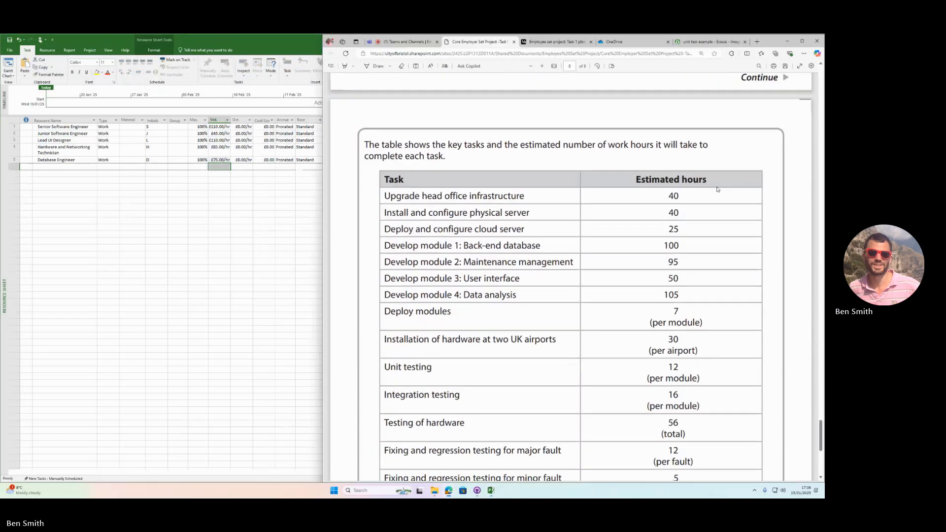
{"action": "scroll", "coordinate": [719, 187], "scroll_direction": "down", "scroll_amount": 2}
{"action": "scroll", "coordinate": [718, 186], "scroll_direction": "up", "scroll_amount": 9}
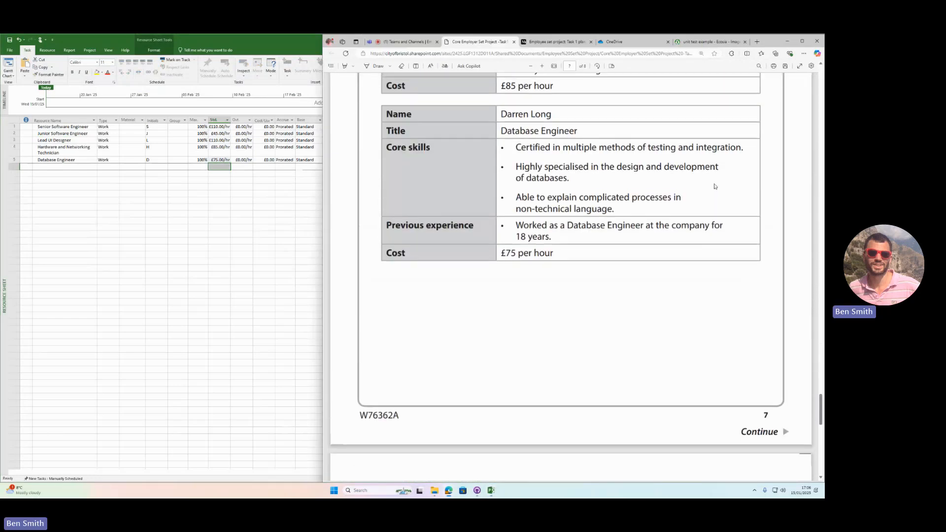
{"action": "left_click", "coordinate": [80, 229]}
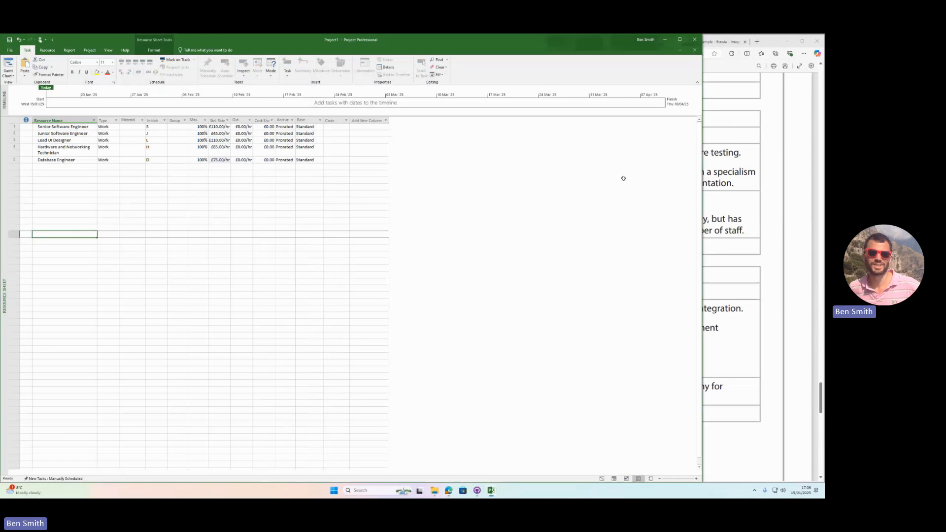
{"action": "left_click", "coordinate": [727, 203]}
{"action": "scroll", "coordinate": [700, 192], "scroll_direction": "up", "scroll_amount": 10}
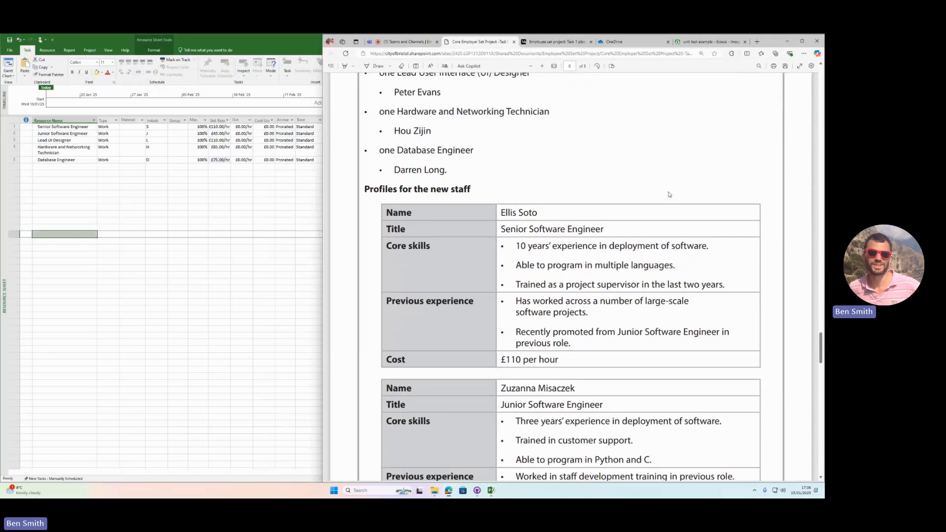
{"action": "scroll", "coordinate": [675, 181], "scroll_direction": "up", "scroll_amount": 8}
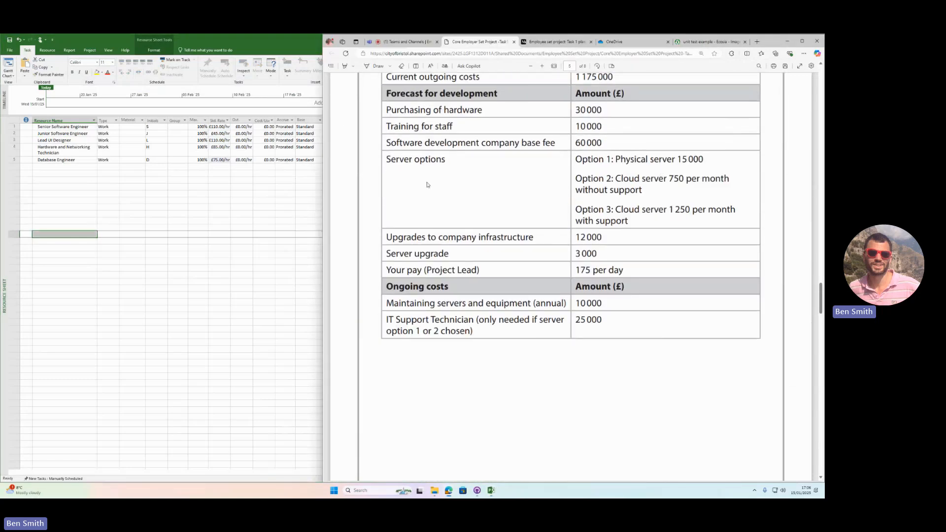
- Copy "Purchasing of hardware" from the brief's financial data table into the next empty row of Project's resource sheet
{"action": "scroll", "coordinate": [424, 197], "scroll_direction": "up", "scroll_amount": 2}
{"action": "scroll", "coordinate": [493, 231], "scroll_direction": "down", "scroll_amount": 2}
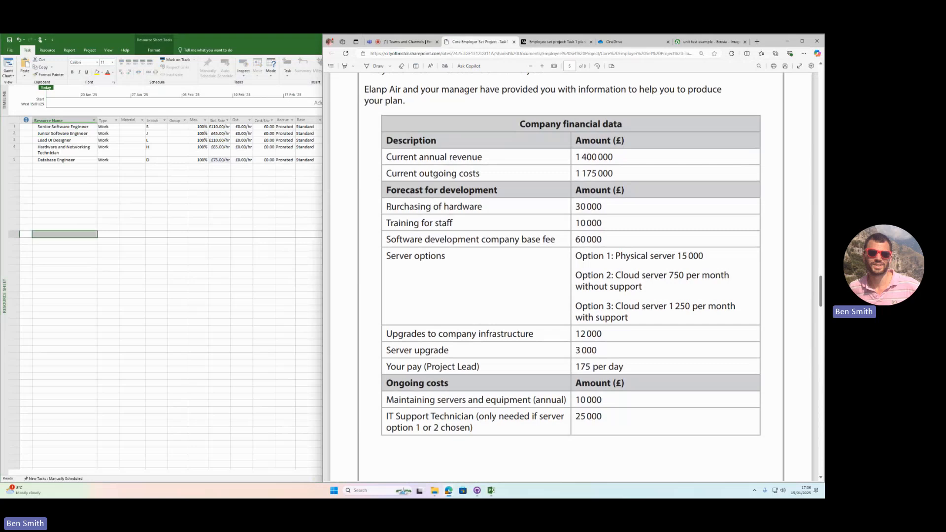
{"action": "left_click_drag", "start_coordinate": [387, 206], "coordinate": [485, 207]}
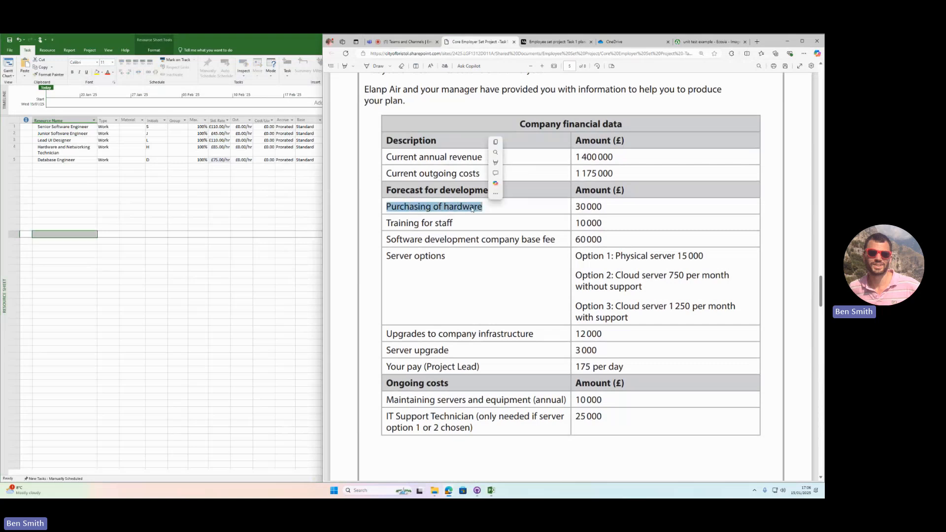
{"action": "key", "text": "ctrl+c"}
{"action": "left_click", "coordinate": [139, 188]}
{"action": "left_click", "coordinate": [75, 165]}
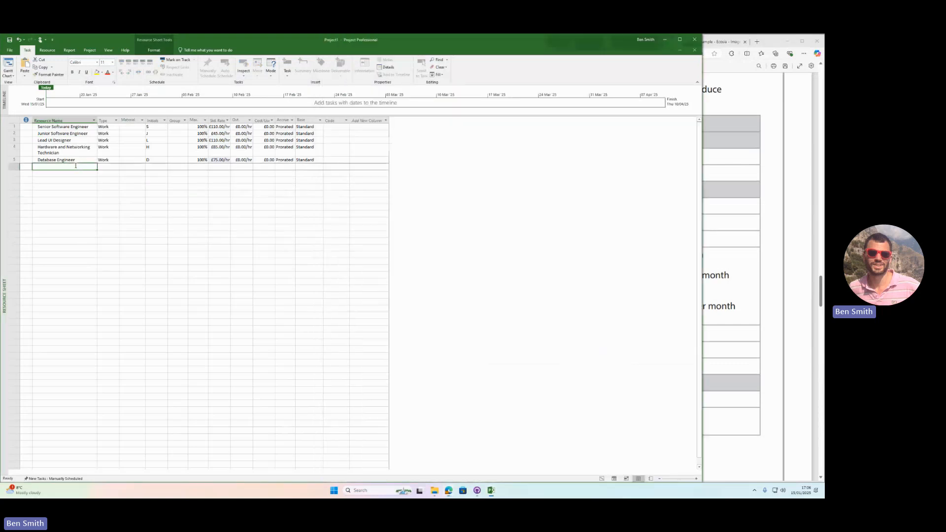
{"action": "key", "text": "ctrl+v"}
- Make Purchasing of hardware a Material resource with a standard rate of £30,000
{"action": "left_click", "coordinate": [112, 167]}
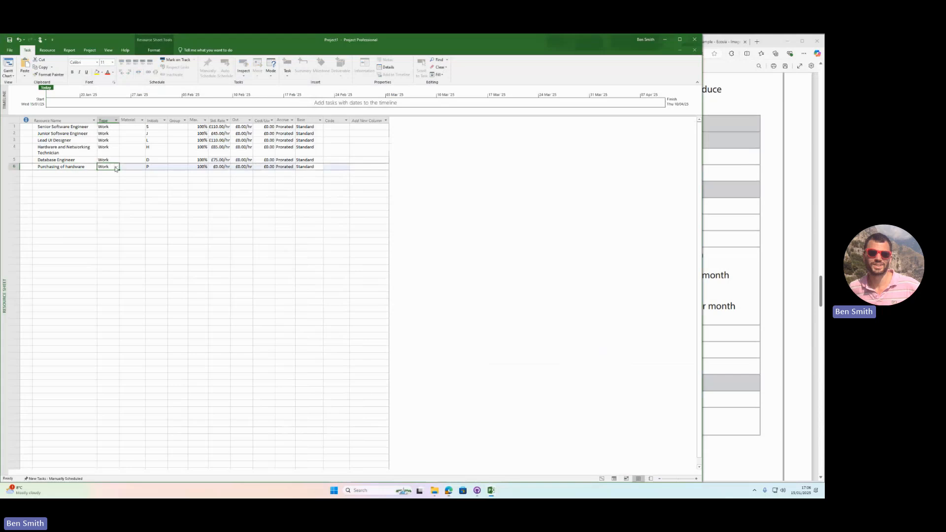
{"action": "left_click", "coordinate": [117, 168]}
{"action": "left_click", "coordinate": [107, 177]}
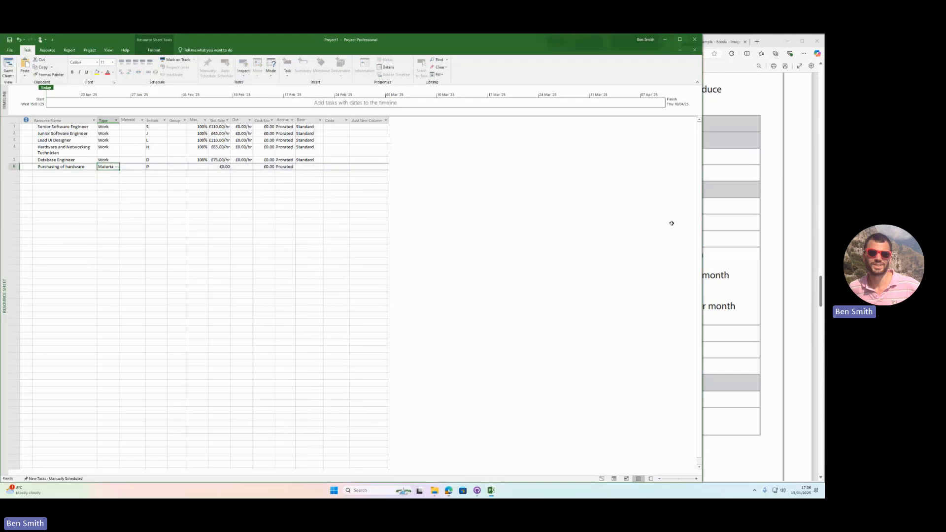
{"action": "left_click", "coordinate": [735, 206]}
{"action": "left_click", "coordinate": [198, 228]}
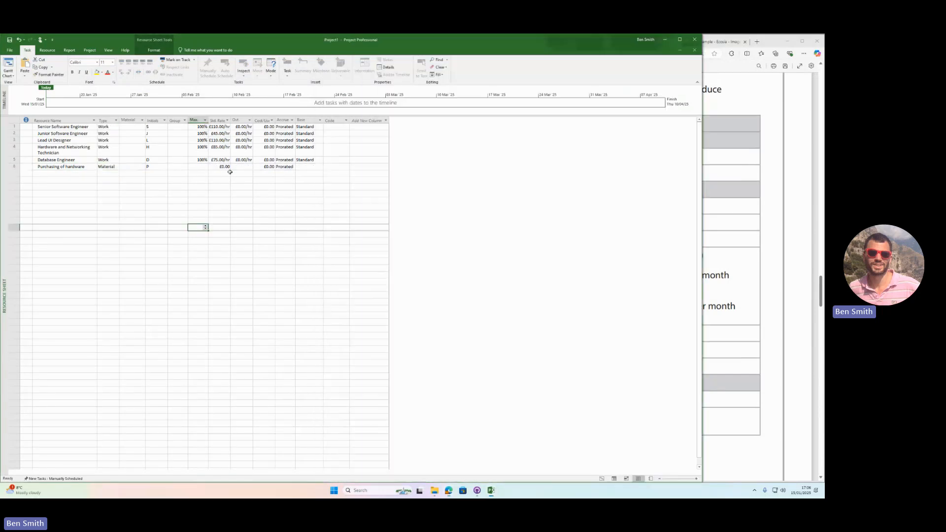
{"action": "left_click", "coordinate": [217, 166]}
{"action": "type", "text": "30,0"}
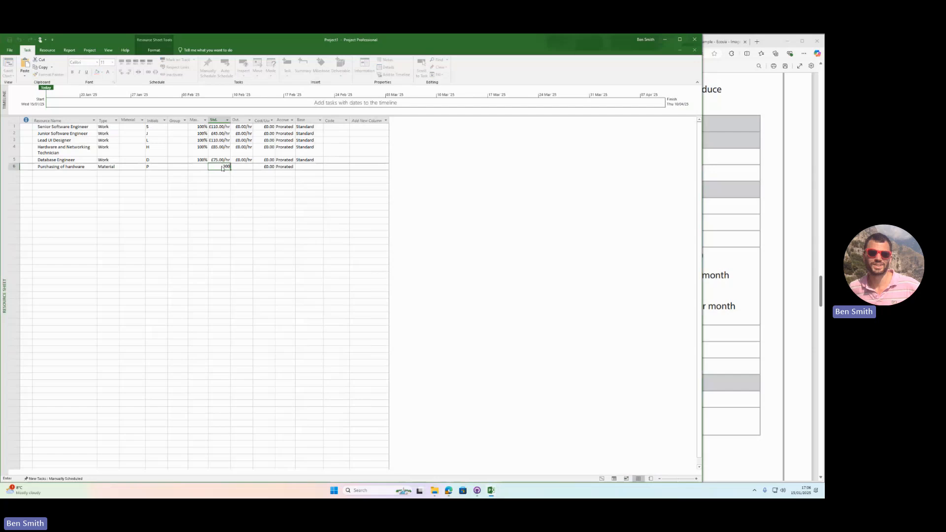
{"action": "type", "text": "00"}
{"action": "key", "text": "Return"}
- Copy "Training for staff" from the brief's forecast costs into Project as a new resource name
{"action": "left_click", "coordinate": [728, 237]}
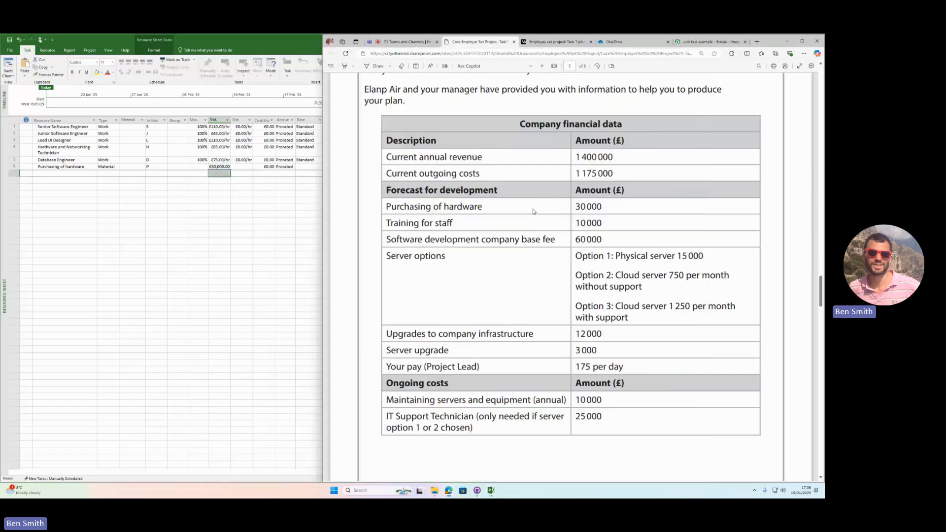
{"action": "left_click_drag", "start_coordinate": [454, 224], "coordinate": [366, 226]}
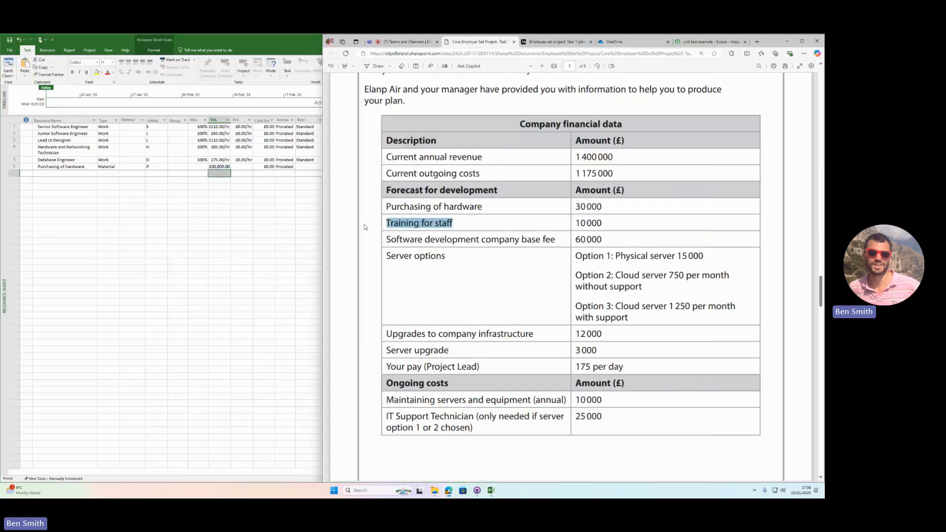
{"action": "left_click", "coordinate": [129, 221]}
{"action": "left_click", "coordinate": [63, 175]}
{"action": "key", "text": "ctrl+v"}
- Try making Training for staff a Cost resource and selecting its standard rate for entry
{"action": "left_click", "coordinate": [110, 175]}
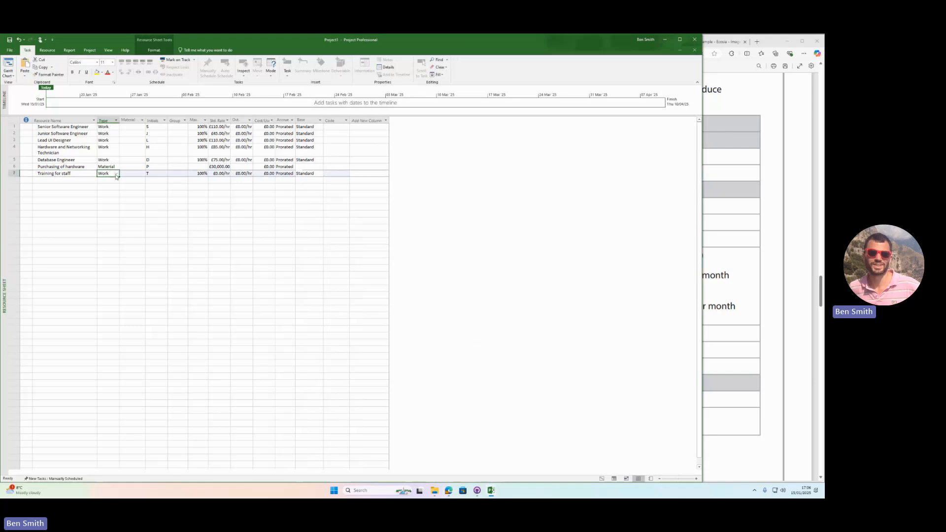
{"action": "left_click", "coordinate": [117, 175]}
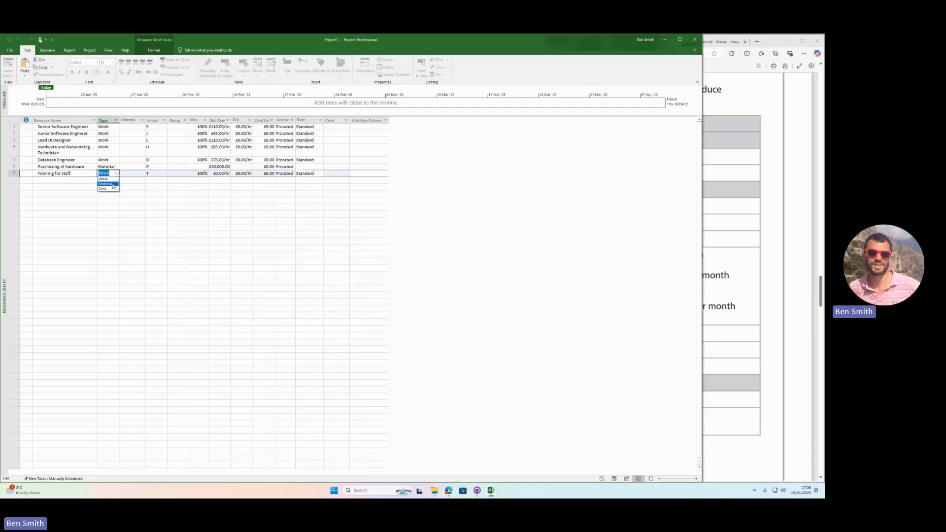
{"action": "left_click", "coordinate": [105, 189]}
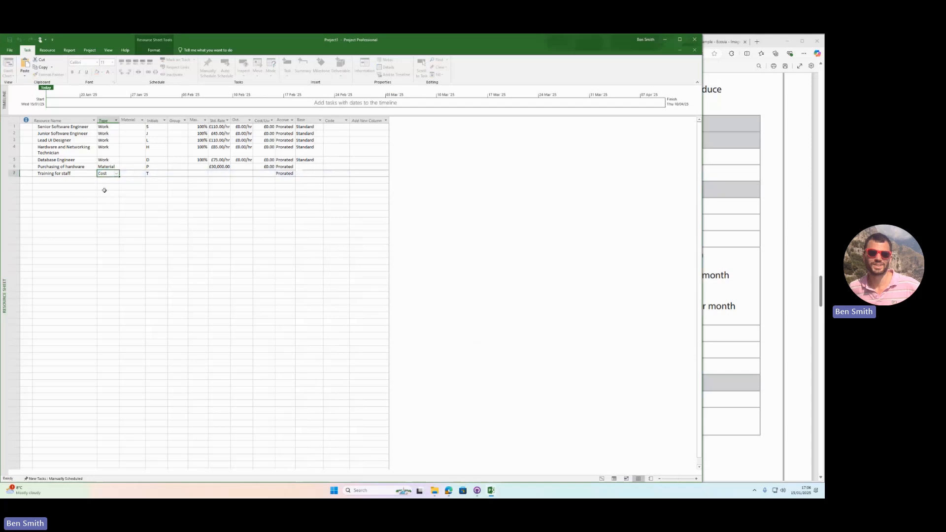
{"action": "left_click", "coordinate": [730, 217]}
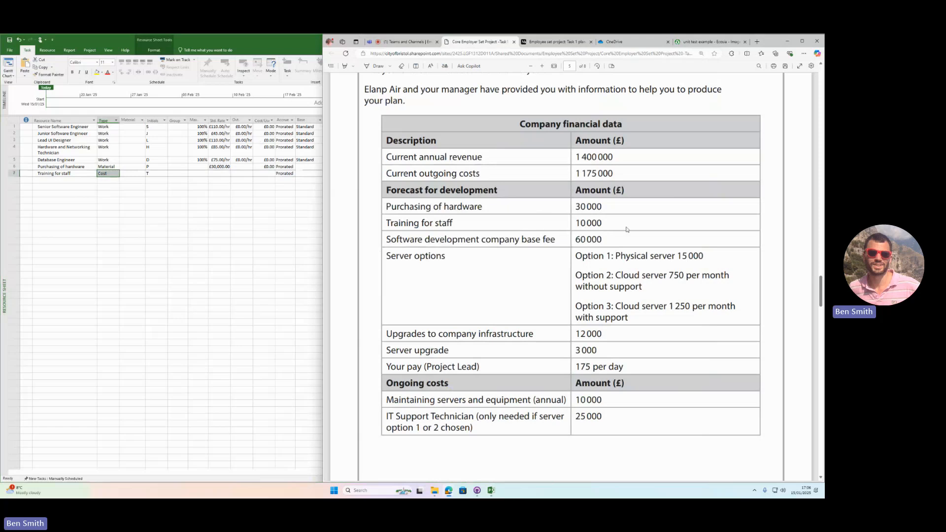
{"action": "left_click", "coordinate": [223, 173]}
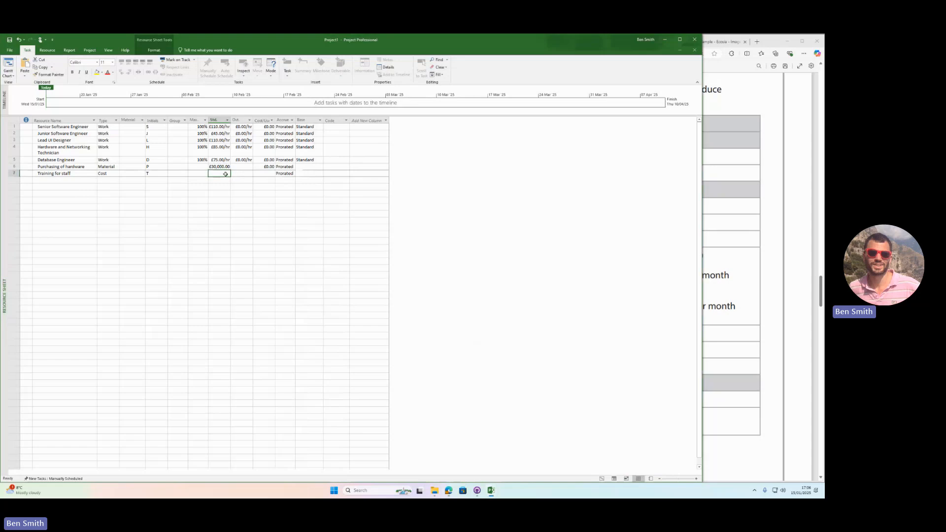
- Set the Training for staff resource's type to Material and its standard rate to £10,000
{"action": "left_click", "coordinate": [114, 172]}
{"action": "left_click", "coordinate": [118, 174]}
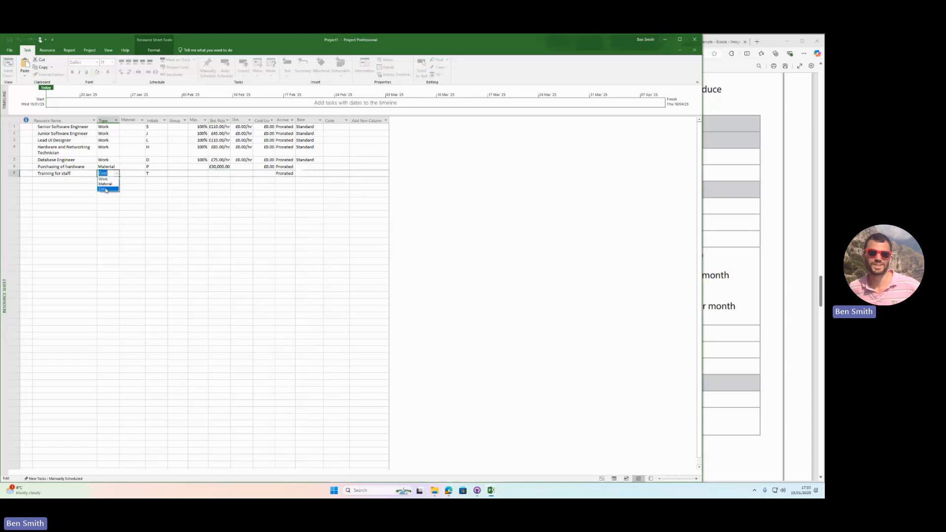
{"action": "left_click", "coordinate": [106, 186]}
{"action": "left_click", "coordinate": [224, 173]}
{"action": "type", "text": "10,0"}
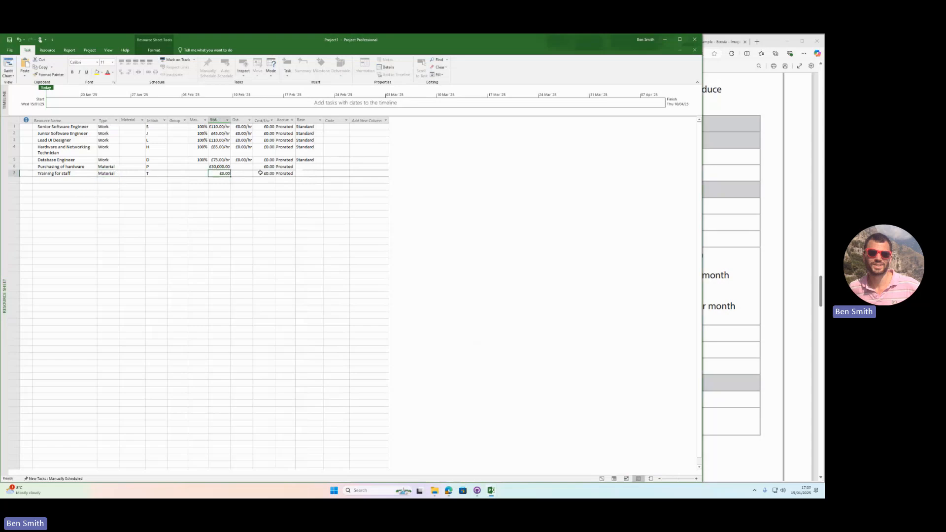
{"action": "type", "text": "00"}
{"action": "key", "text": "Return"}
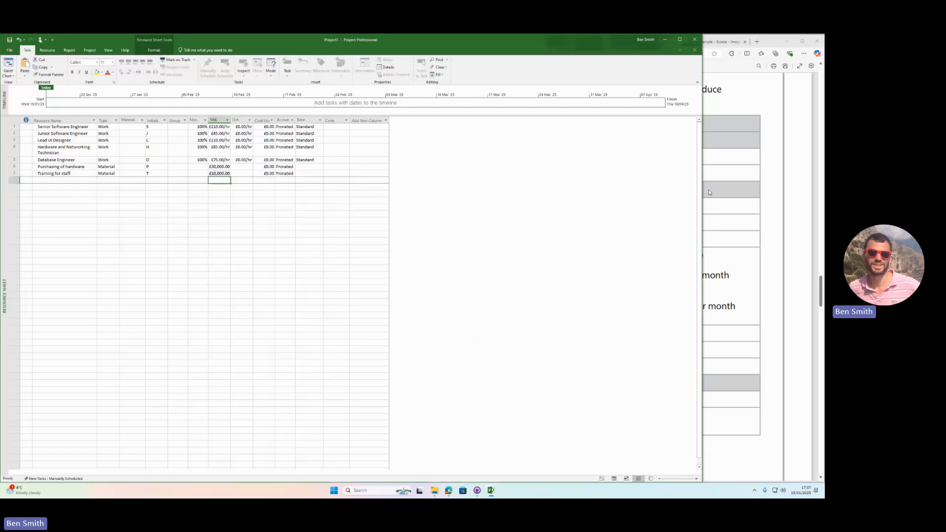
- Copy "Software development company base fee" from the brief into Project's resource sheet as a new resource
{"action": "left_click_drag", "start_coordinate": [736, 215], "coordinate": [380, 247]}
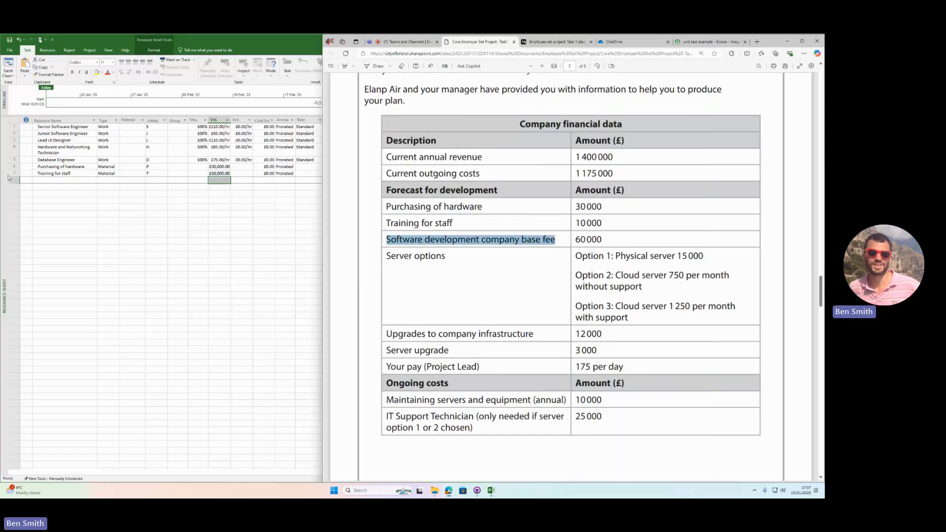
{"action": "left_click", "coordinate": [61, 180]}
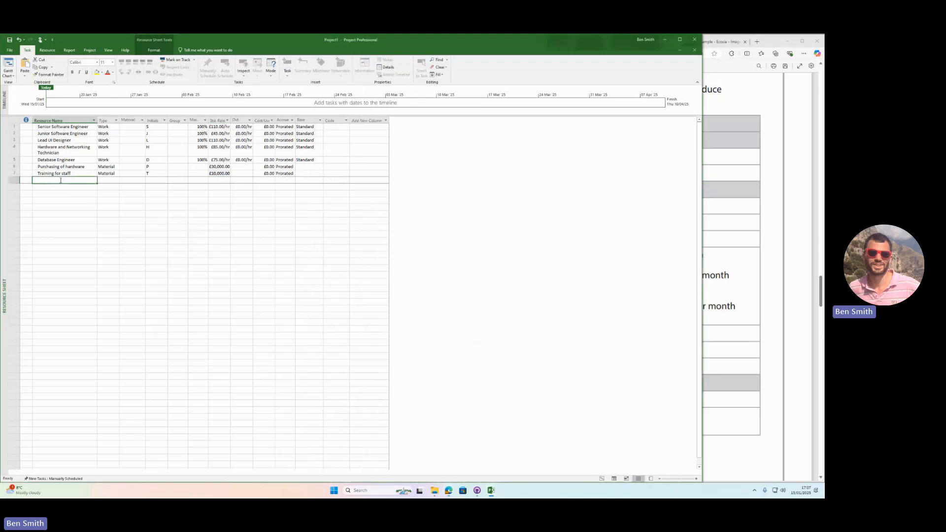
{"action": "key", "text": "ctrl+v"}
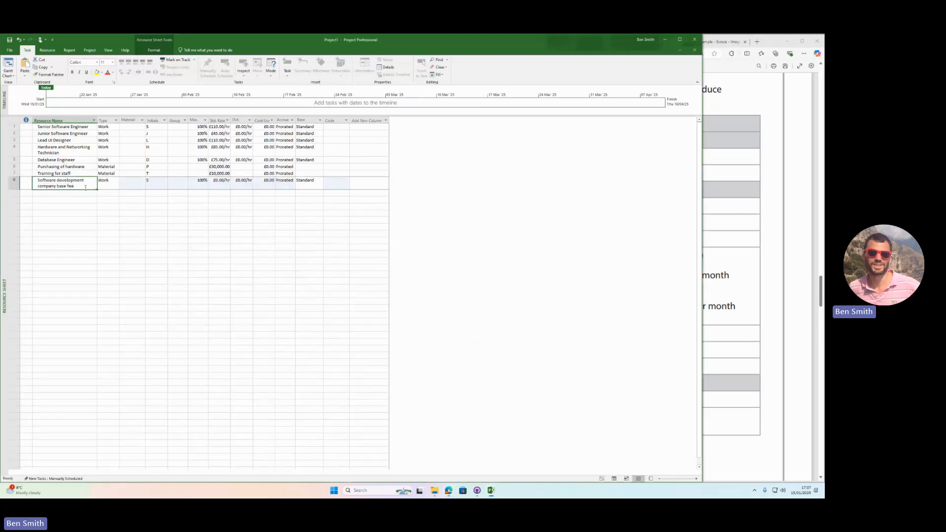
- Make Software development company base fee a Material resource with a standard rate of £60,000
{"action": "left_click", "coordinate": [717, 225]}
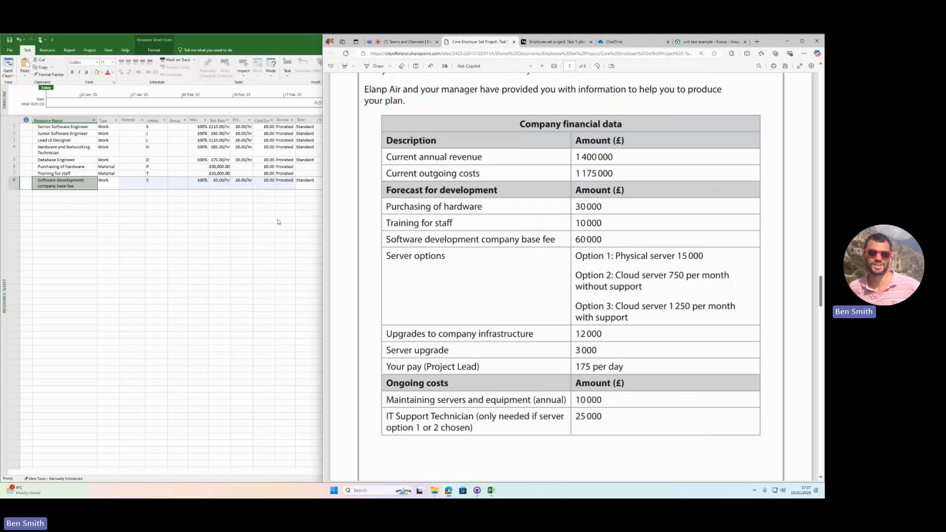
{"action": "left_click_drag", "start_coordinate": [278, 220], "coordinate": [266, 213]}
{"action": "left_click", "coordinate": [220, 182]}
{"action": "left_click", "coordinate": [117, 186]}
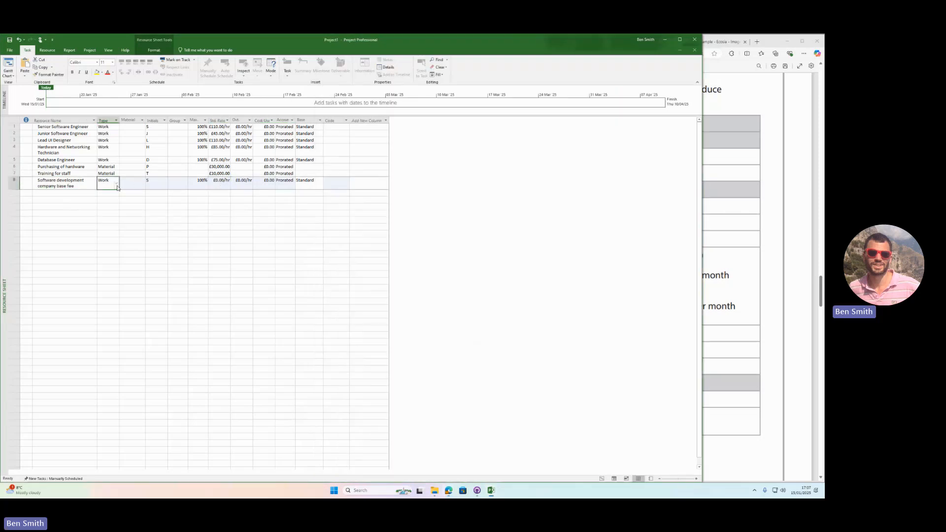
{"action": "left_click", "coordinate": [116, 184]}
{"action": "left_click", "coordinate": [107, 195]}
{"action": "left_click", "coordinate": [221, 181]}
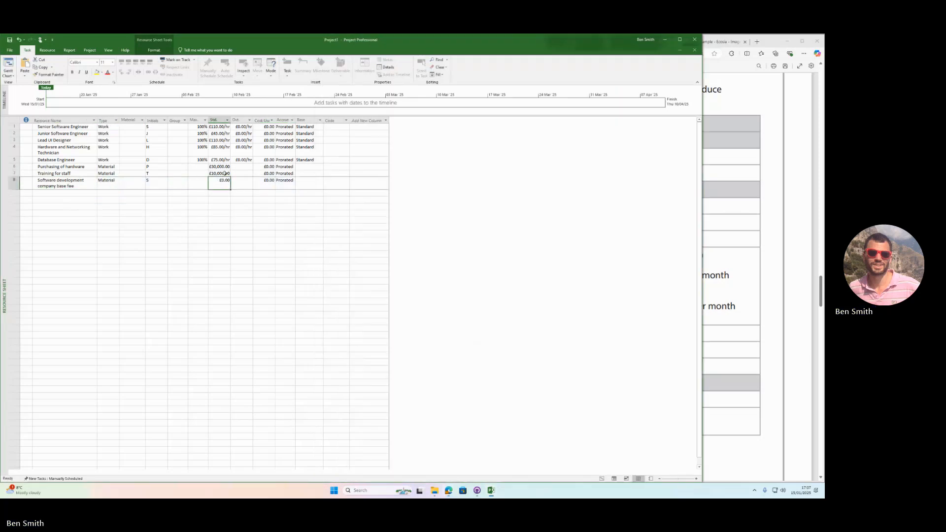
{"action": "type", "text": "60000"}
{"action": "key", "text": "Return"}
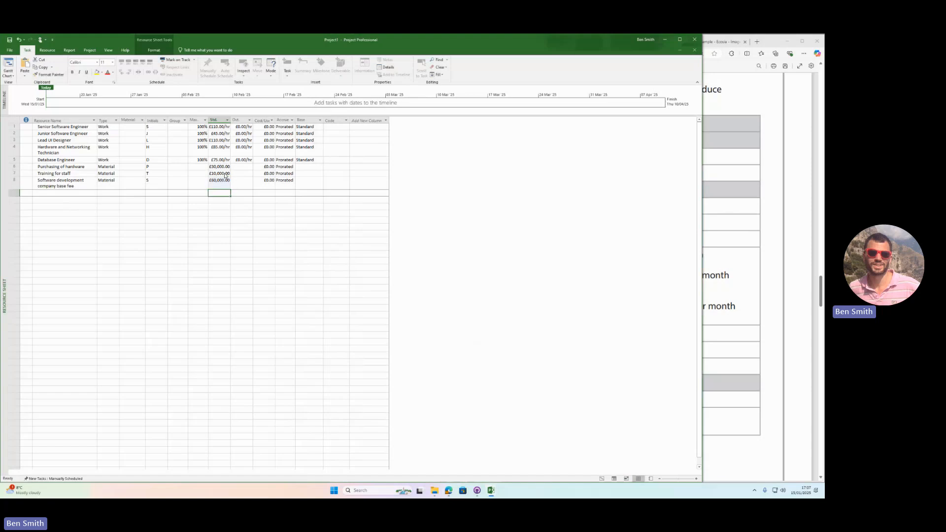
- Copy "Physical server" from server option 1 in the brief into Project's resource sheet as a new resource
{"action": "left_click", "coordinate": [739, 226]}
{"action": "scroll", "coordinate": [584, 229], "scroll_direction": "down", "scroll_amount": 2}
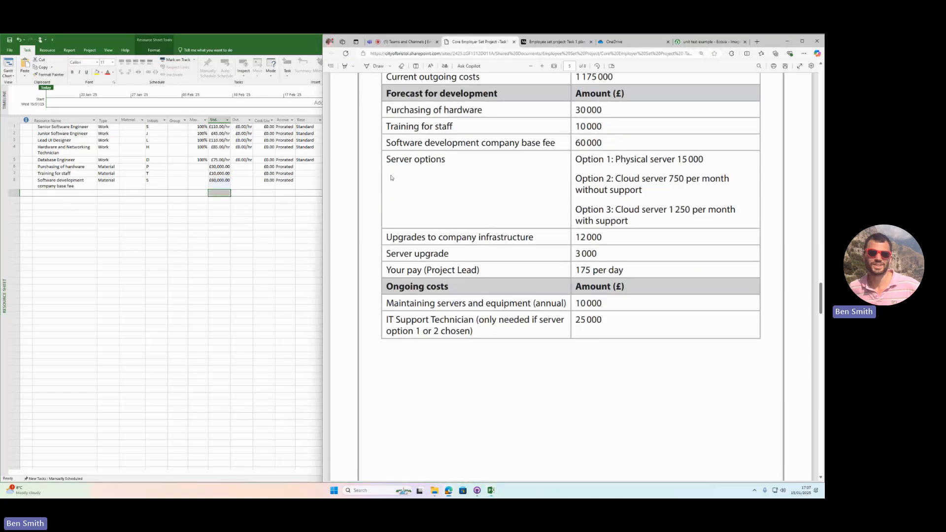
{"action": "double_click", "coordinate": [444, 160]}
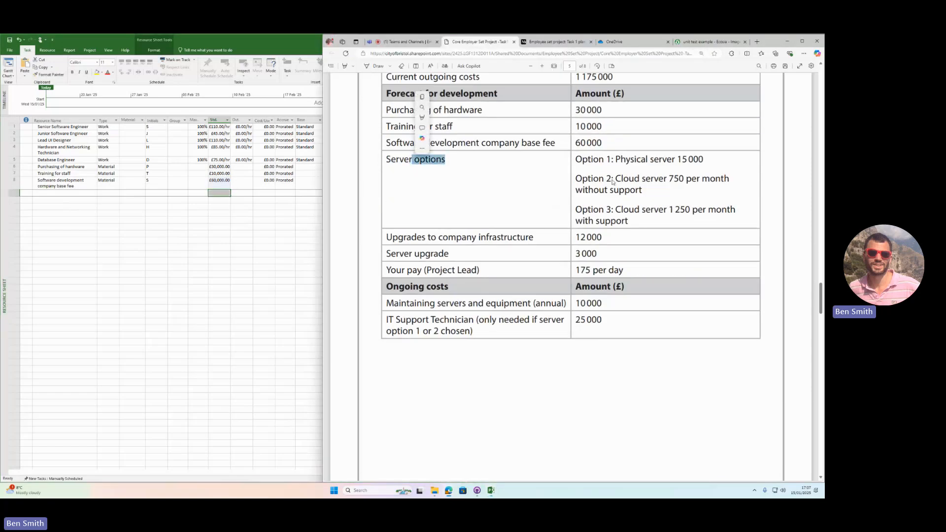
{"action": "left_click", "coordinate": [613, 183]}
{"action": "left_click_drag", "start_coordinate": [616, 159], "coordinate": [676, 159]}
{"action": "left_click", "coordinate": [55, 220]}
{"action": "left_click", "coordinate": [72, 193]}
{"action": "key", "text": "ctrl+v"}
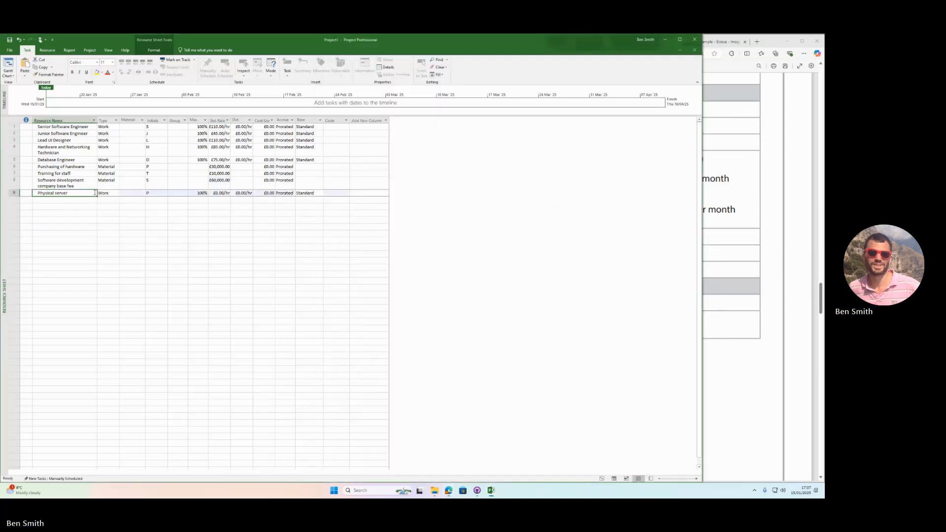
- Set the Physical server resource's type to Material and its standard rate to £15,000
{"action": "left_click", "coordinate": [114, 193]}
{"action": "left_click", "coordinate": [118, 194]}
{"action": "left_click", "coordinate": [106, 205]}
{"action": "left_click", "coordinate": [238, 232]}
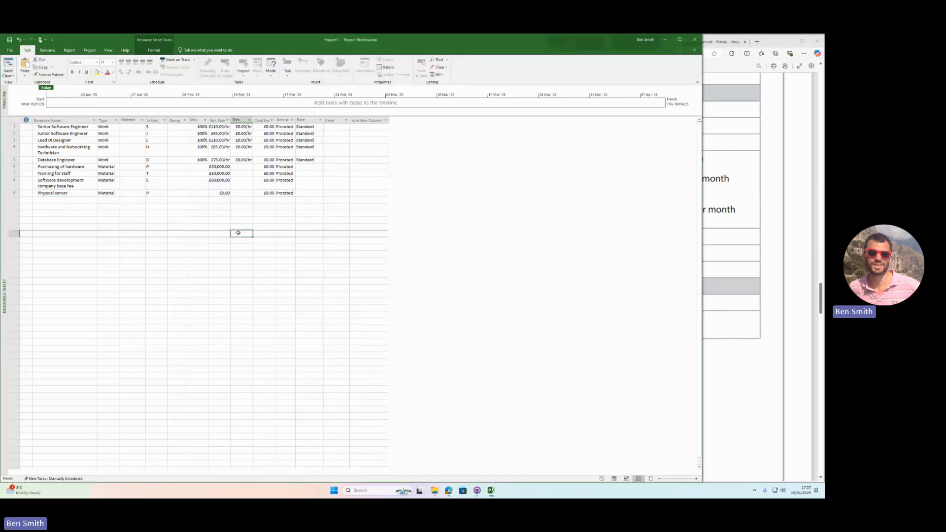
{"action": "left_click", "coordinate": [224, 194]}
{"action": "type", "text": "15000"}
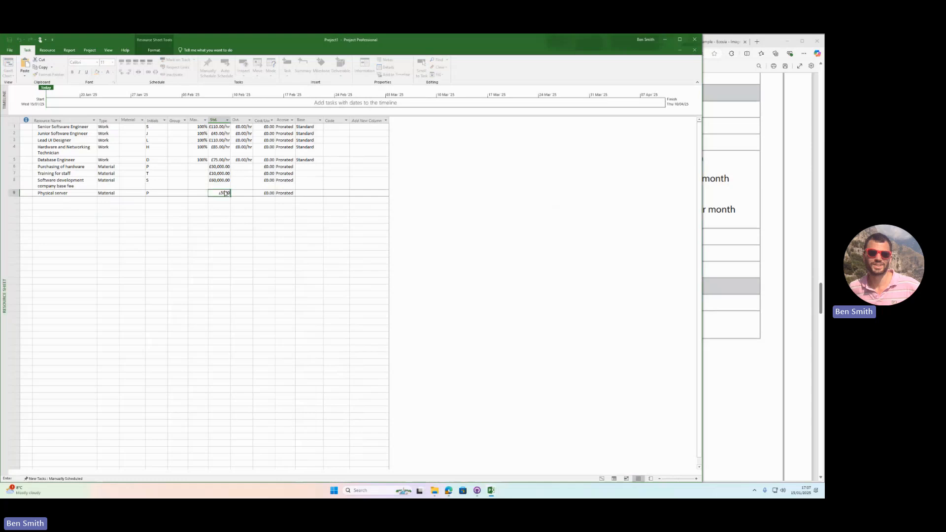
{"action": "key", "text": "Return"}
- Copy "Upgrades to company infrastructure" from the brief's forecast costs into Project as a new resource
{"action": "left_click", "coordinate": [741, 194]}
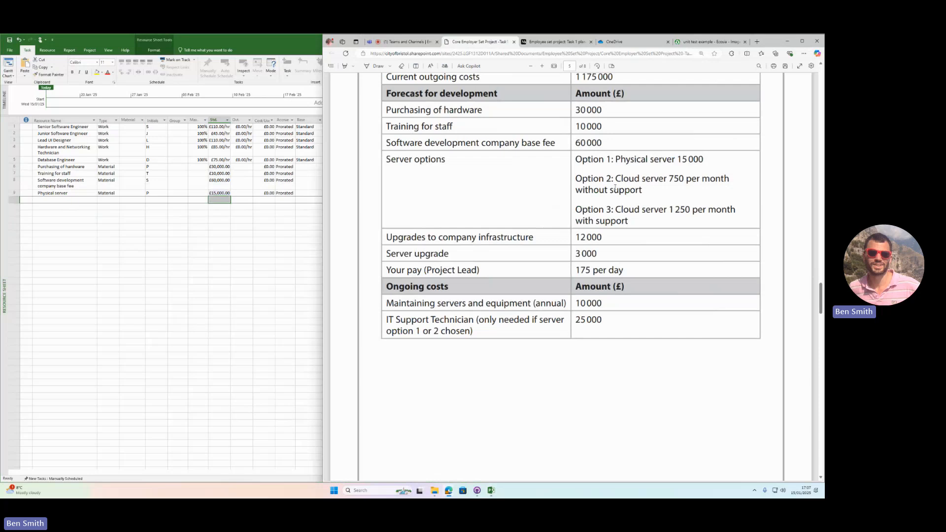
{"action": "left_click_drag", "start_coordinate": [546, 242], "coordinate": [381, 238]}
{"action": "key", "text": "ctrl+c"}
{"action": "left_click", "coordinate": [208, 221]}
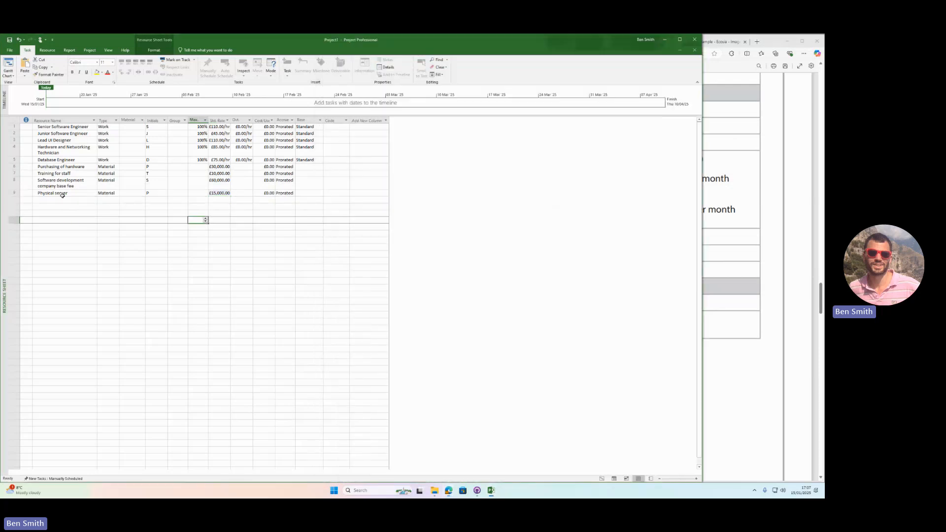
{"action": "left_click", "coordinate": [62, 199]}
{"action": "key", "text": "ctrl+v"}
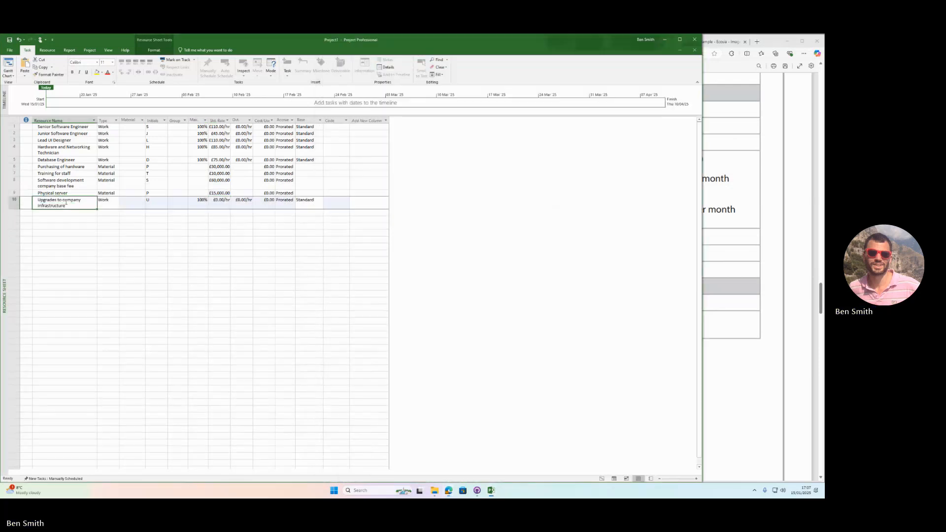
- Make Upgrades to company infrastructure a Material resource with a standard rate of £12,000
{"action": "left_click", "coordinate": [771, 237]}
{"action": "left_click", "coordinate": [139, 186]}
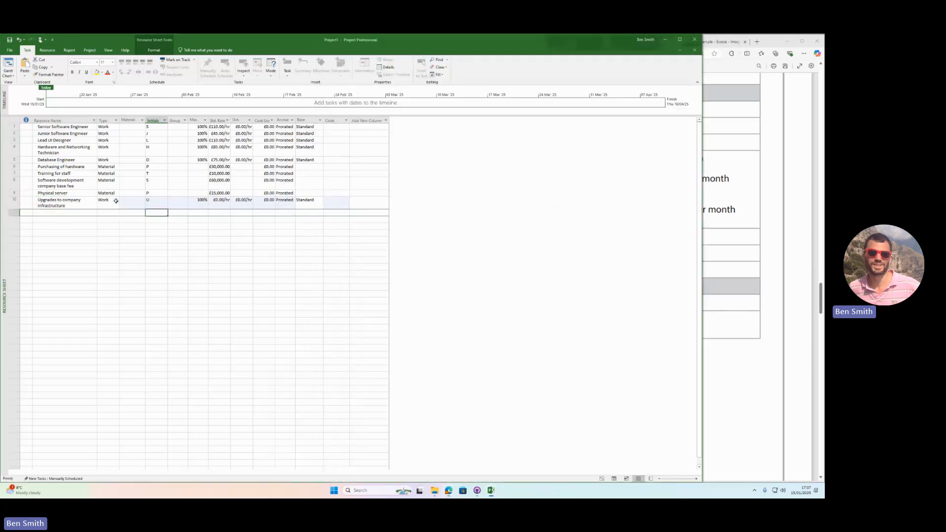
{"action": "left_click", "coordinate": [114, 201]}
{"action": "left_click", "coordinate": [116, 201]}
{"action": "left_click", "coordinate": [114, 213]}
{"action": "left_click", "coordinate": [220, 203]}
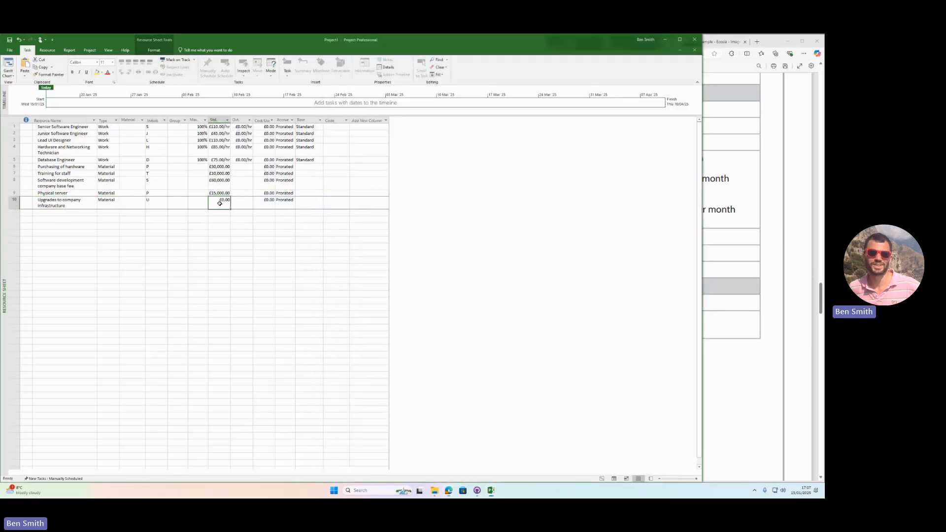
{"action": "type", "text": "12,000"}
{"action": "key", "text": "Return"}
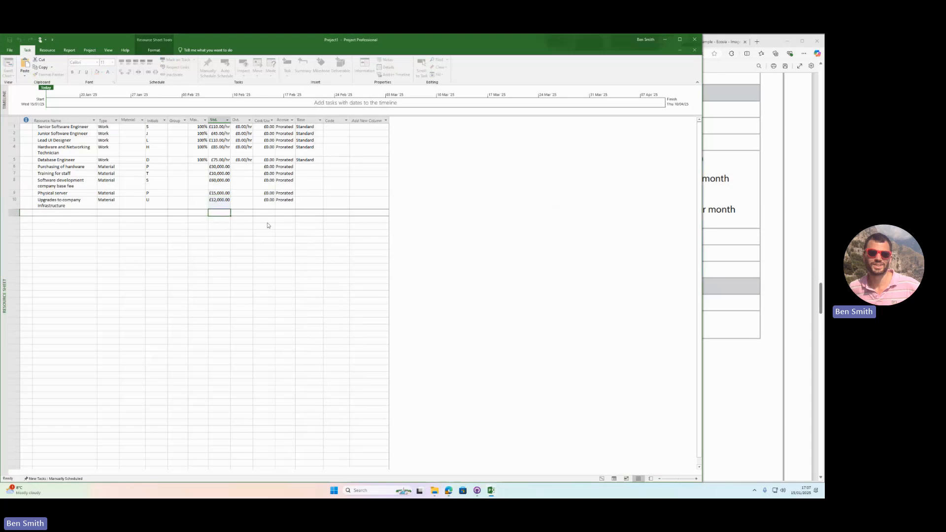
- Copy "Server upgrade" from the brief's forecast development costs into Project's resource sheet as a new resource
{"action": "left_click", "coordinate": [737, 276]}
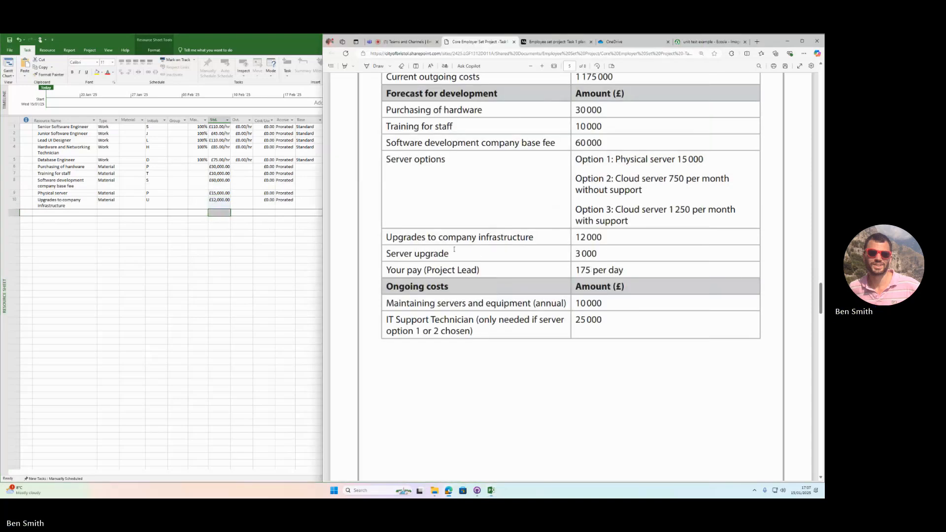
{"action": "left_click_drag", "start_coordinate": [448, 254], "coordinate": [386, 253]}
{"action": "left_click", "coordinate": [98, 268]}
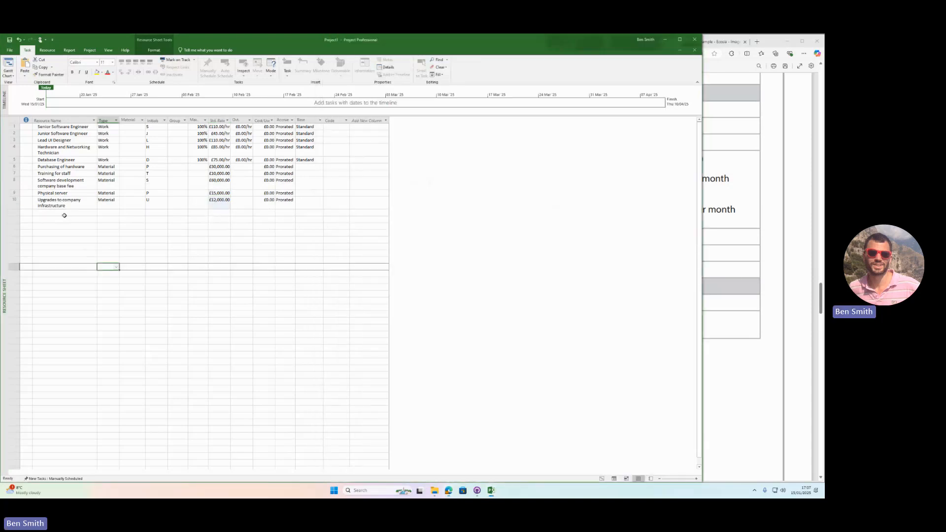
{"action": "left_click", "coordinate": [62, 213]}
{"action": "key", "text": "ctrl+v"}
- Set the Server upgrade resource's type to Material and its standard rate to £3,000
{"action": "left_click", "coordinate": [724, 262]}
{"action": "left_click", "coordinate": [114, 226]}
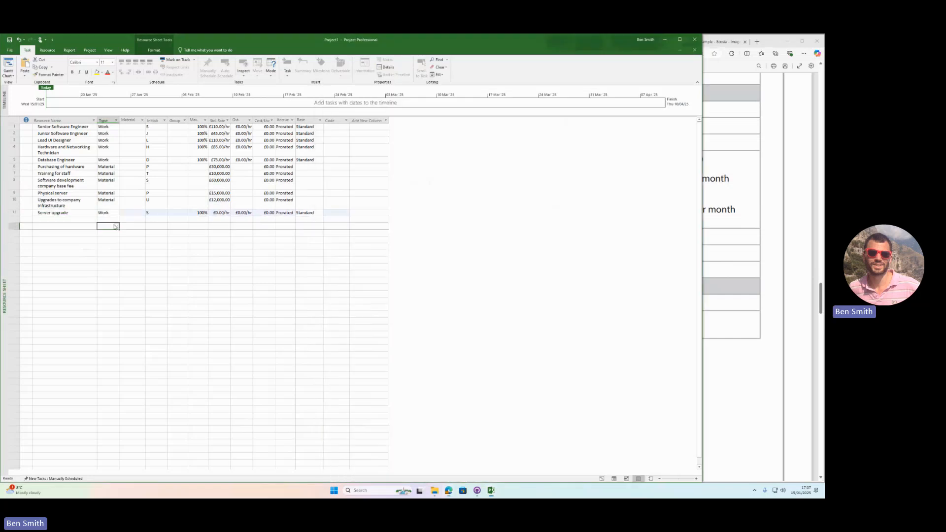
{"action": "left_click", "coordinate": [113, 210]}
{"action": "left_click", "coordinate": [116, 213]}
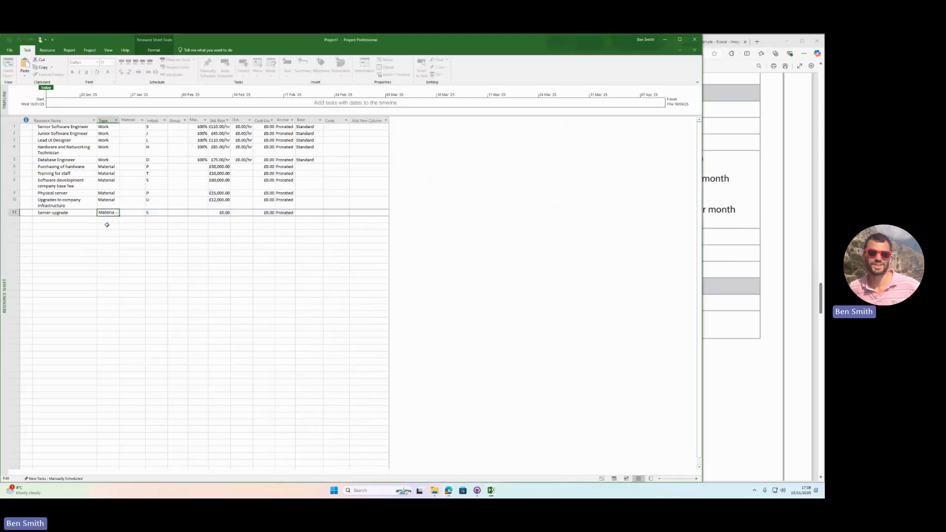
{"action": "left_click", "coordinate": [106, 223]}
{"action": "left_click", "coordinate": [220, 214]}
{"action": "type", "text": "3000"}
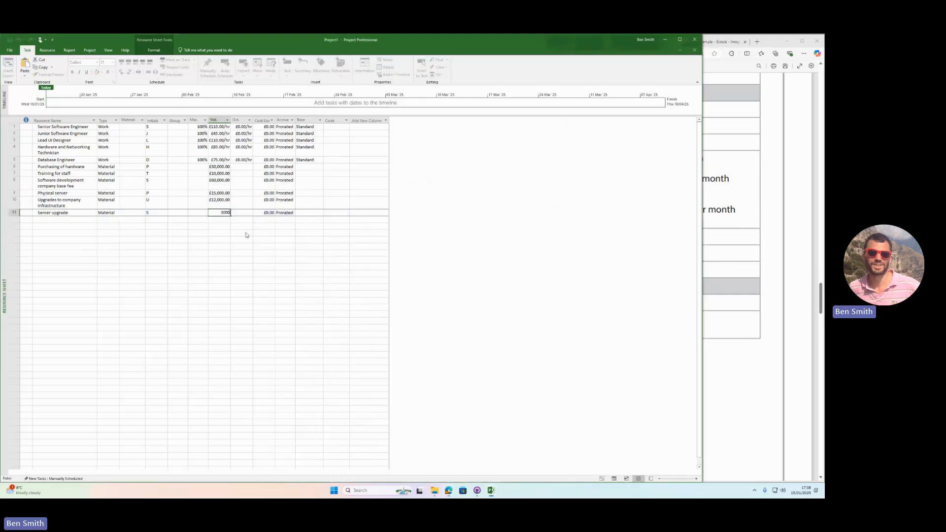
{"action": "key", "text": "Return"}
- Copy the Project Lead role from the "Your pay" row of the brief into Project as a new resource
{"action": "left_click", "coordinate": [704, 228]}
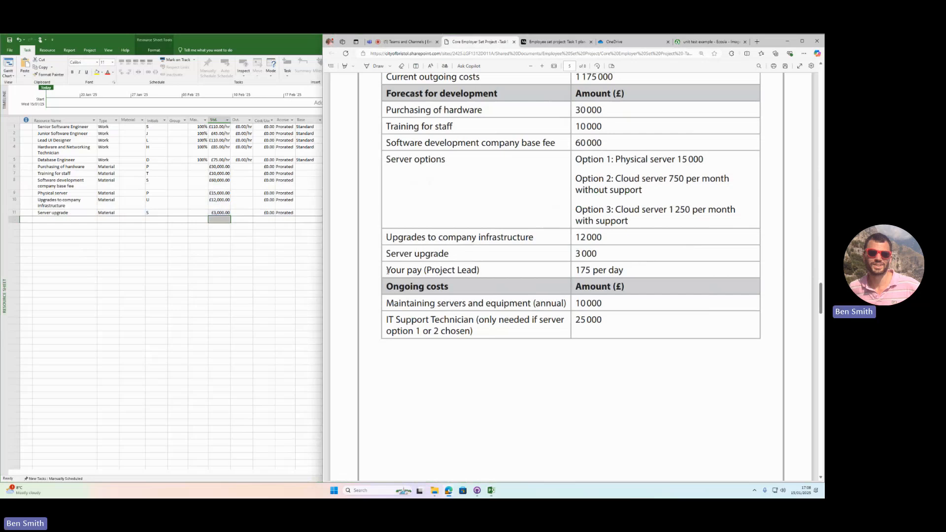
{"action": "left_click_drag", "start_coordinate": [425, 270], "coordinate": [476, 270]}
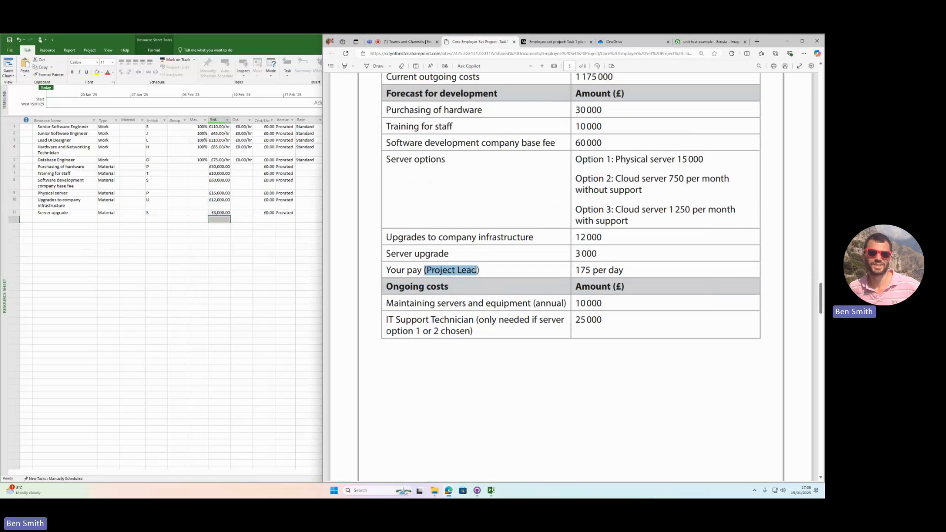
{"action": "left_click", "coordinate": [195, 272]}
{"action": "left_click", "coordinate": [66, 219]}
{"action": "key", "text": "ctrl+v"}
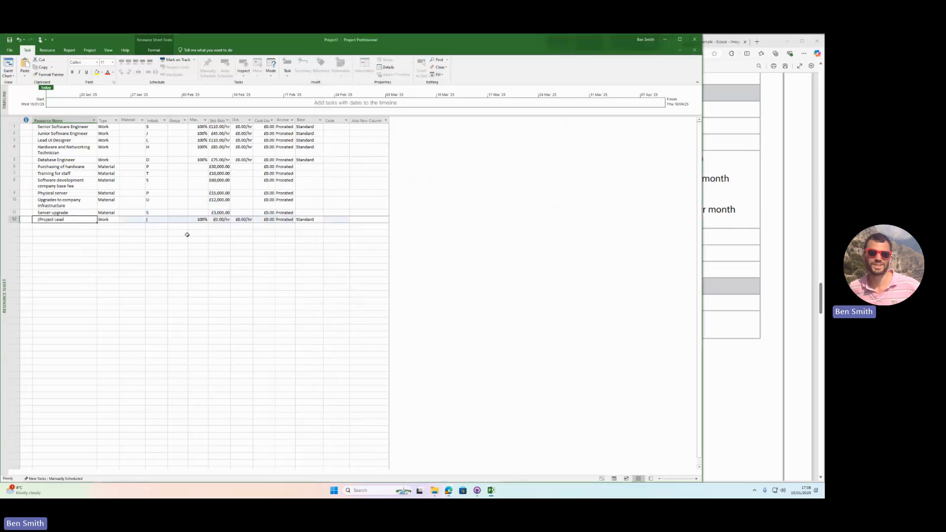
- Remove the opening bracket from the newest resource's name so that it reads "Project Lead"
{"action": "double_click", "coordinate": [66, 220]}
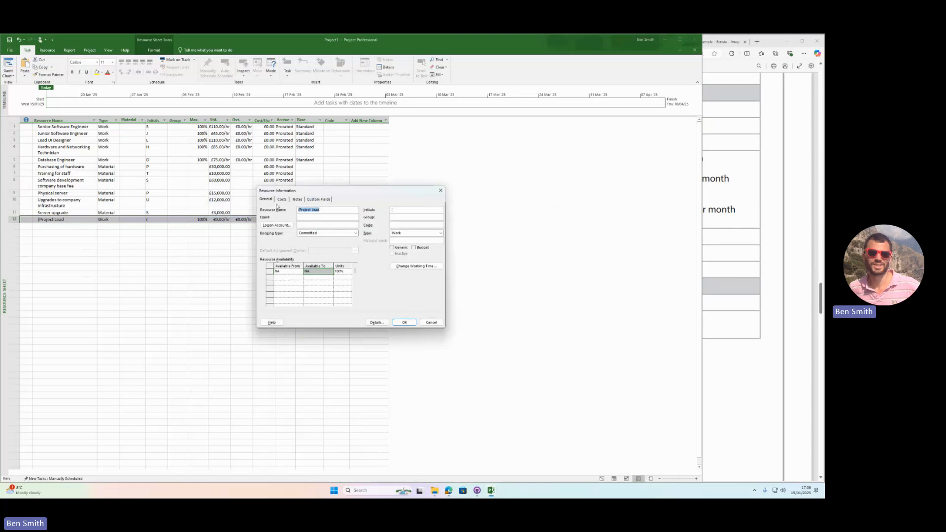
{"action": "key", "text": "Home"}
{"action": "key", "text": "Delete"}
{"action": "left_click", "coordinate": [404, 322]}
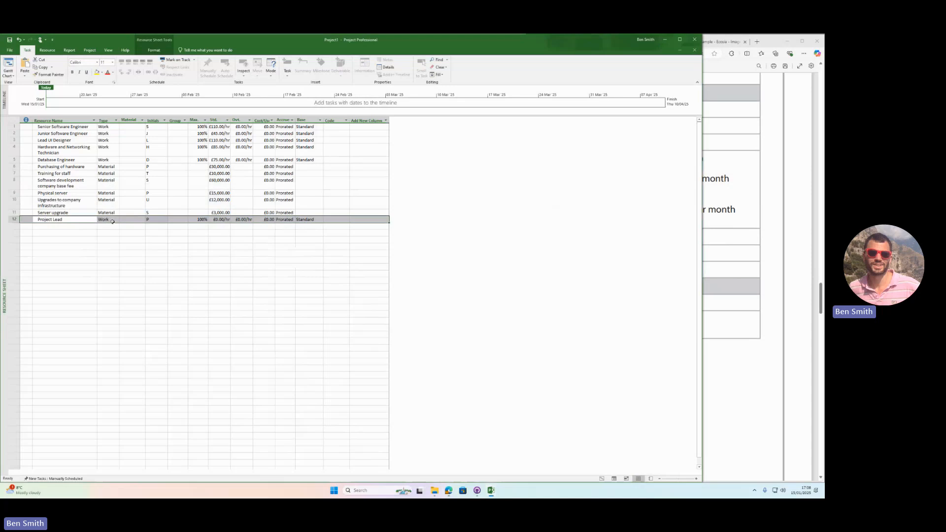
- Look up the Project Lead's daily pay in the brief and divide 175 by 7 in Calculator
{"action": "left_click", "coordinate": [747, 243]}
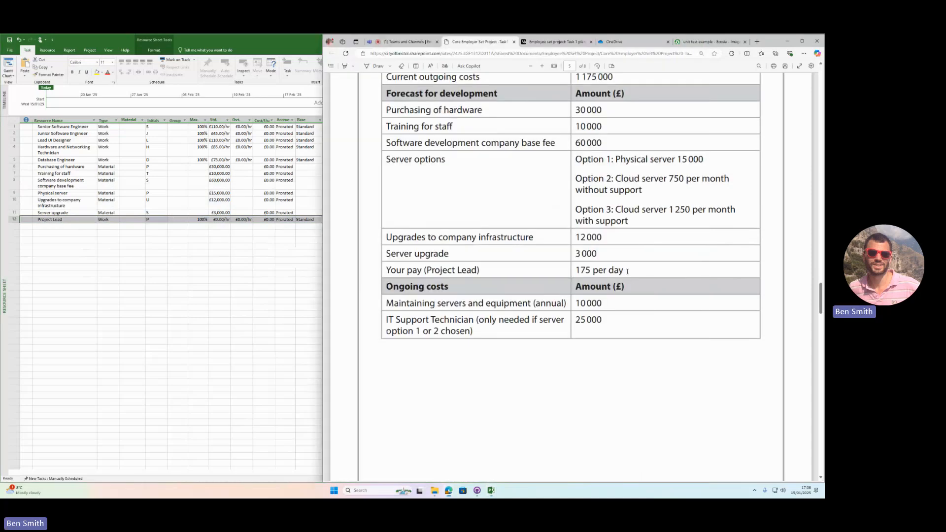
{"action": "left_click_drag", "start_coordinate": [624, 271], "coordinate": [560, 275]}
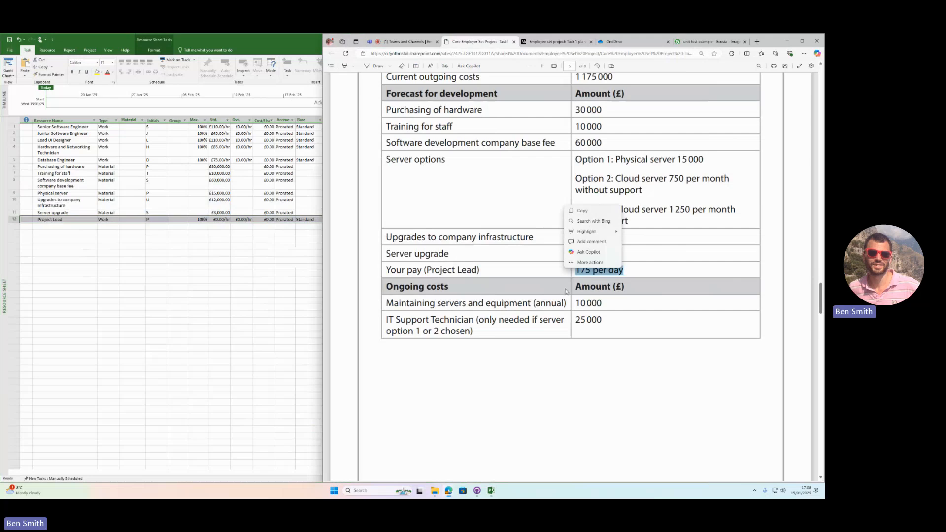
{"action": "left_click", "coordinate": [378, 494]}
{"action": "type", "text": "cal"}
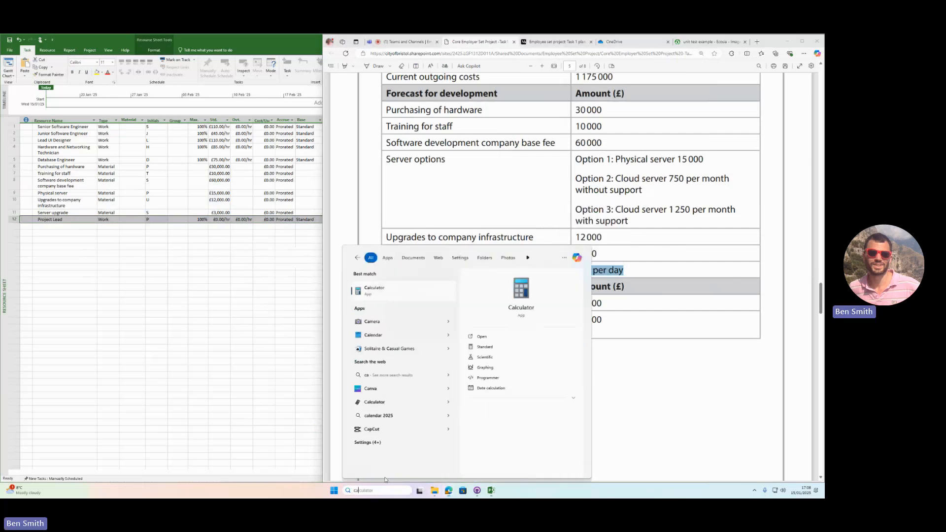
{"action": "left_click", "coordinate": [380, 290]}
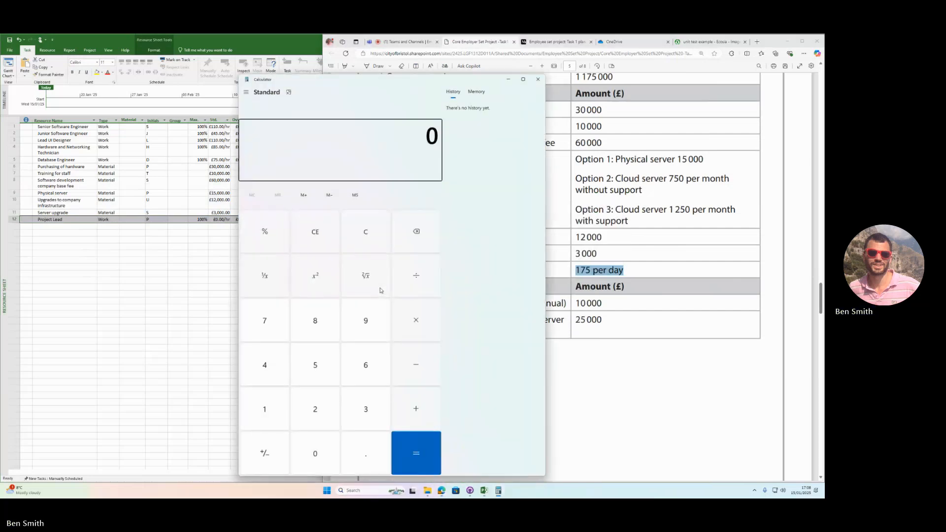
{"action": "type", "text": "175/"}
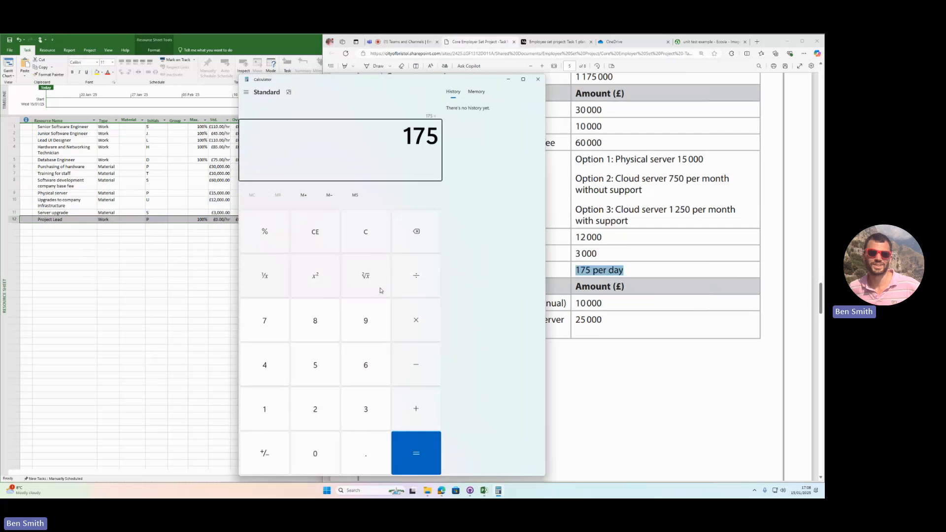
{"action": "type", "text": "7"}
{"action": "key", "text": "Return"}
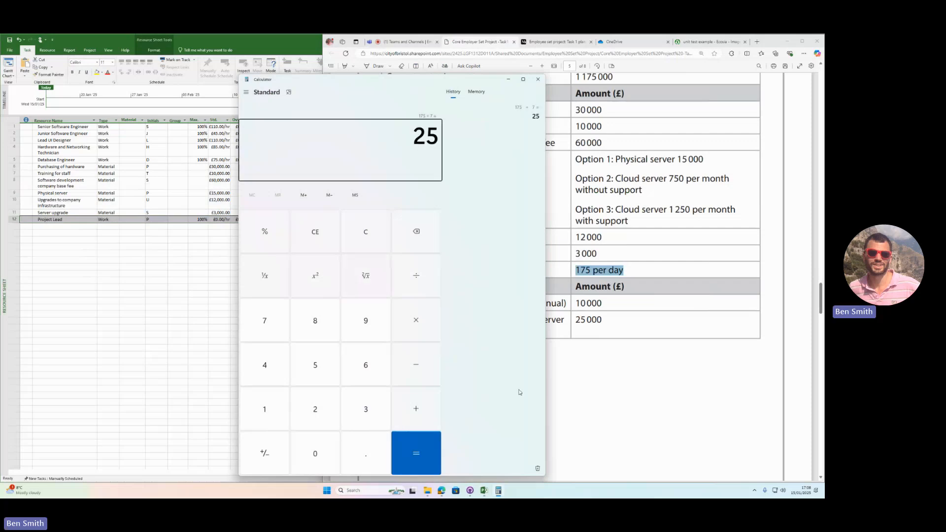
- Switch back to Project and set the Project Lead's standard rate to £25 per hour
{"action": "left_click", "coordinate": [167, 323]}
{"action": "left_click", "coordinate": [221, 219]}
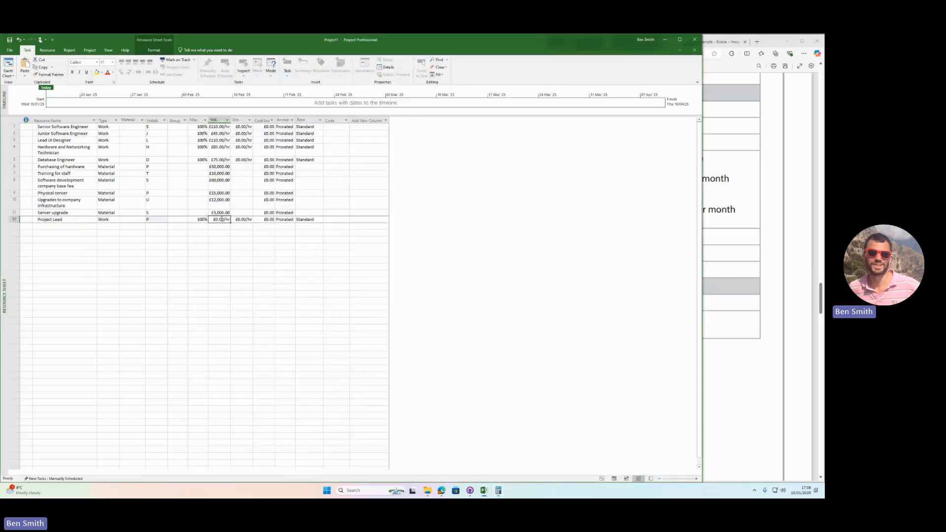
{"action": "type", "text": "25"}
{"action": "key", "text": "Return"}
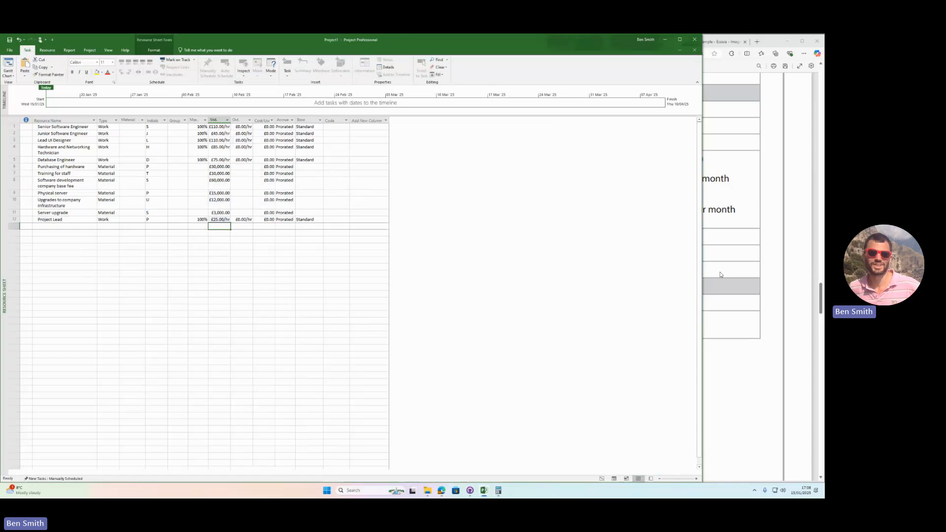
- Copy "Maintaining servers and equipment (annual)" from the brief's ongoing costs into Project as a new resource
{"action": "left_click", "coordinate": [719, 274]}
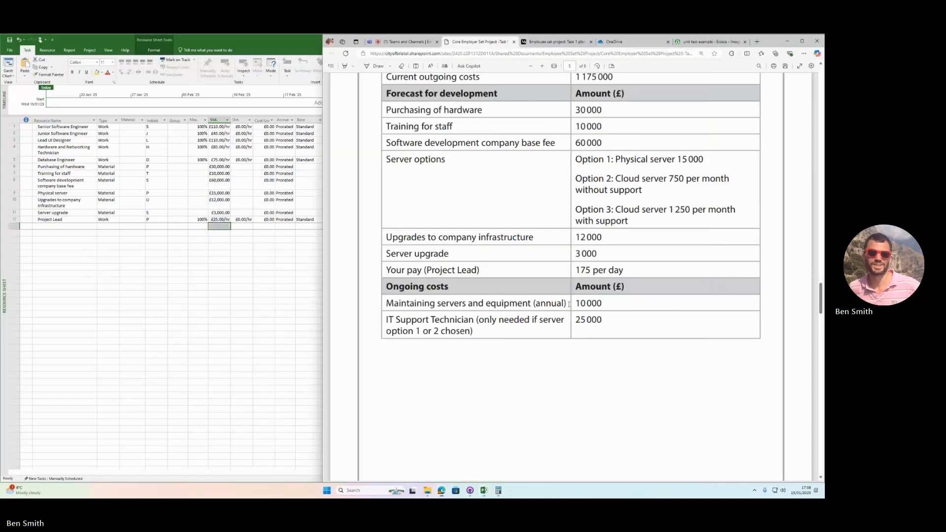
{"action": "left_click_drag", "start_coordinate": [573, 308], "coordinate": [367, 302]}
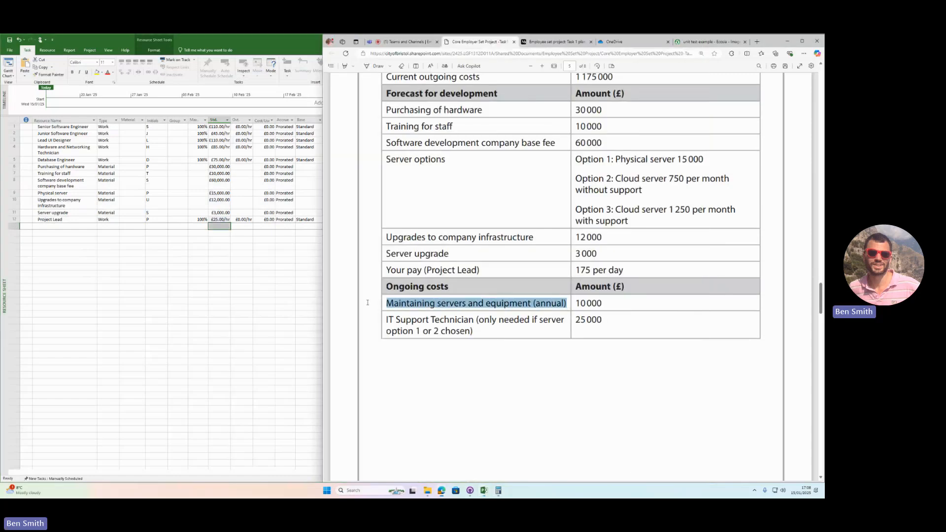
{"action": "left_click", "coordinate": [86, 231]}
{"action": "left_click", "coordinate": [68, 225]}
{"action": "key", "text": "ctrl+v"}
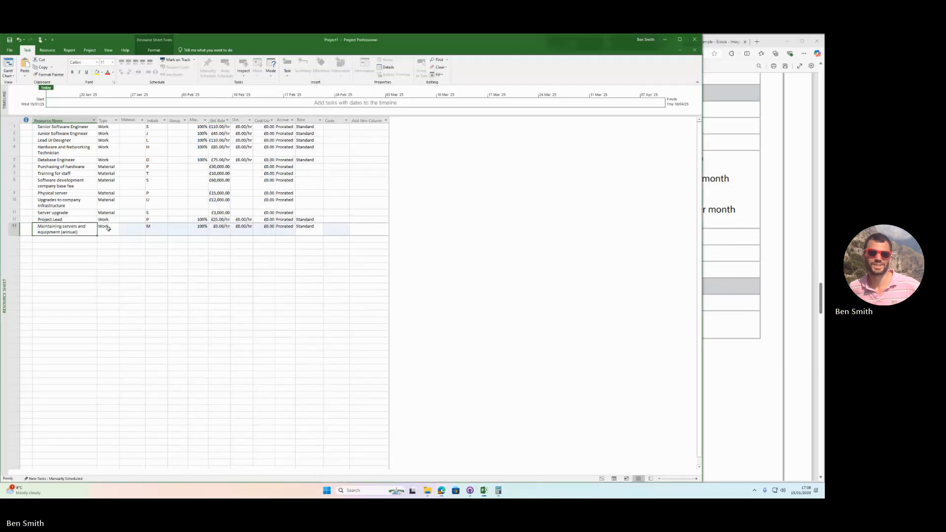
- Make Maintaining servers and equipment (annual) a Material resource with a standard rate of £10,000
{"action": "left_click", "coordinate": [108, 227]}
{"action": "left_click", "coordinate": [116, 229]}
{"action": "left_click", "coordinate": [116, 243]}
{"action": "left_click", "coordinate": [217, 227]}
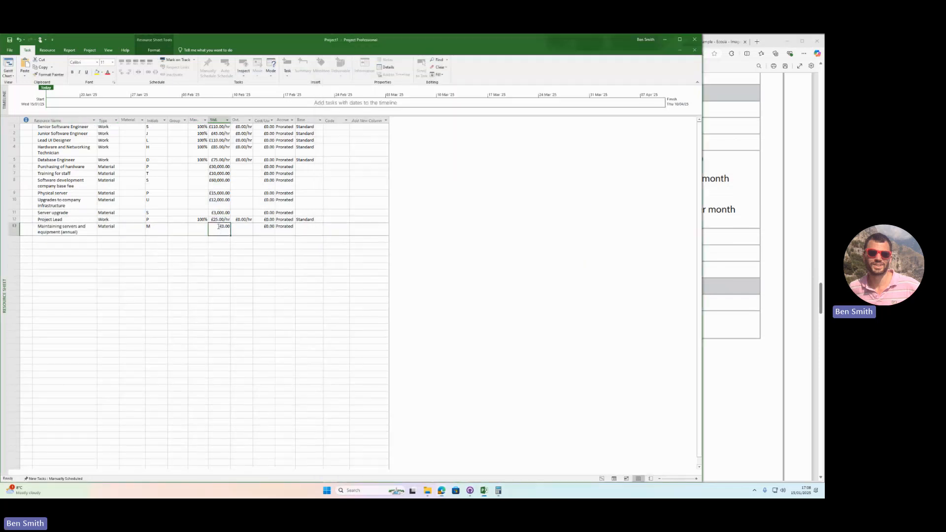
{"action": "type", "text": "10,000"}
{"action": "key", "text": "Return"}
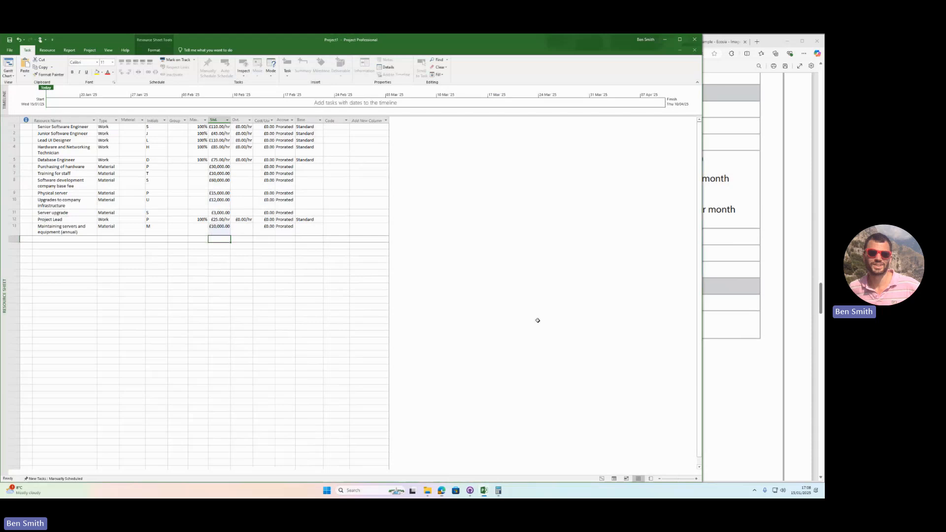
- Examine the brief's condition and cost for the IT Support Technician against server options 1 and 2
{"action": "left_click", "coordinate": [804, 309]}
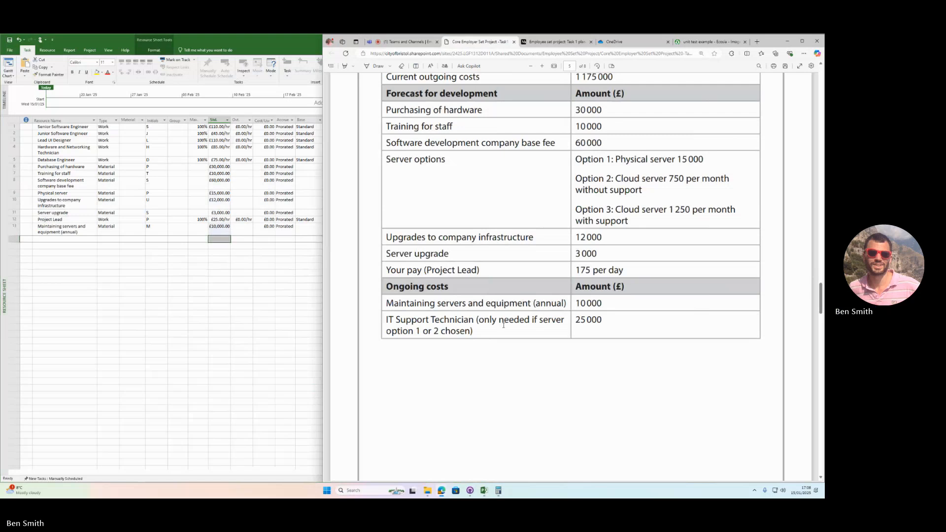
{"action": "left_click_drag", "start_coordinate": [383, 321], "coordinate": [503, 320]}
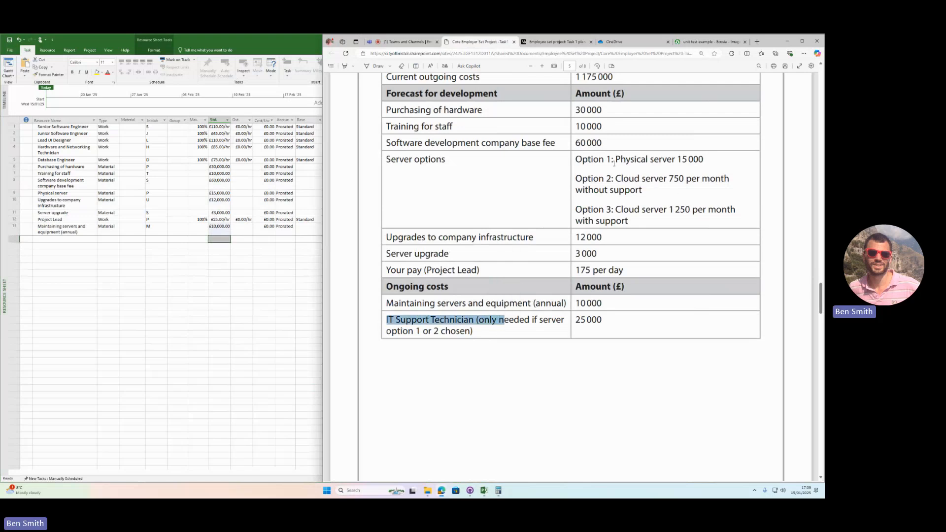
{"action": "left_click_drag", "start_coordinate": [575, 158], "coordinate": [655, 160]}
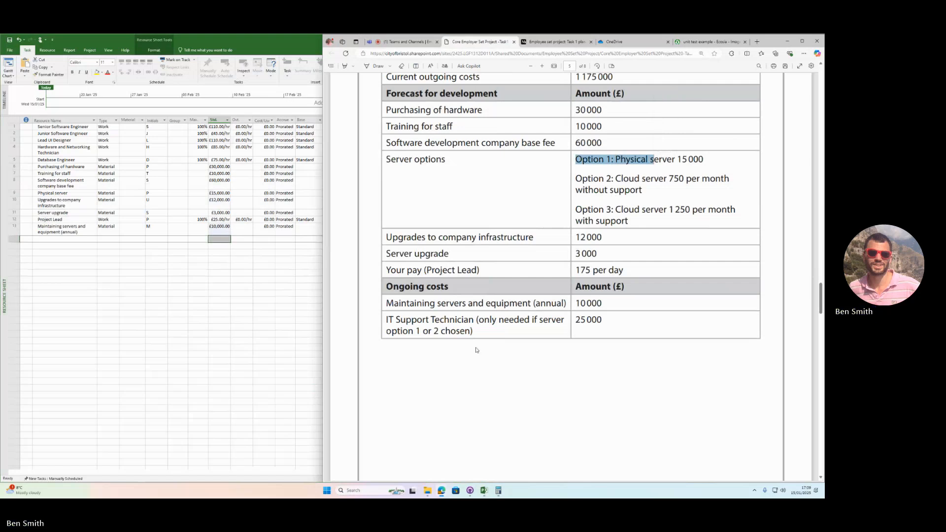
{"action": "left_click_drag", "start_coordinate": [646, 191], "coordinate": [572, 158]}
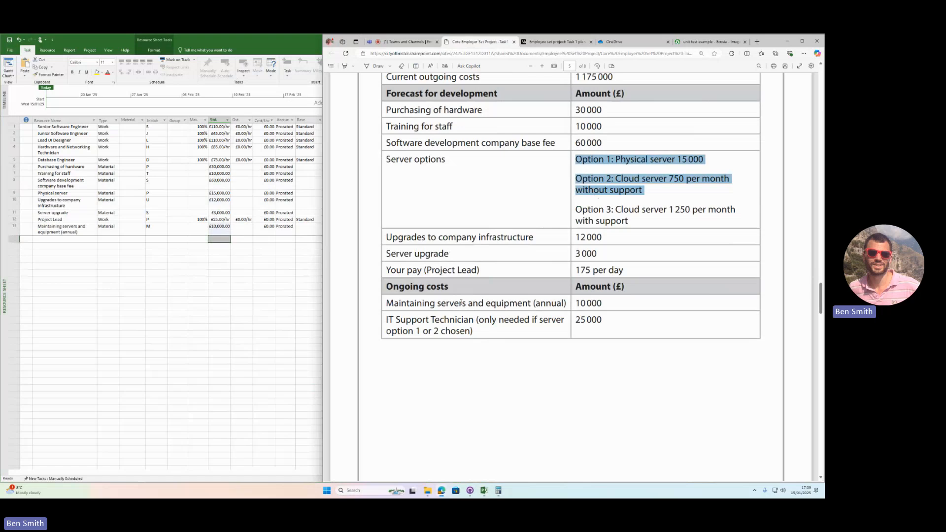
{"action": "left_click", "coordinate": [585, 325]}
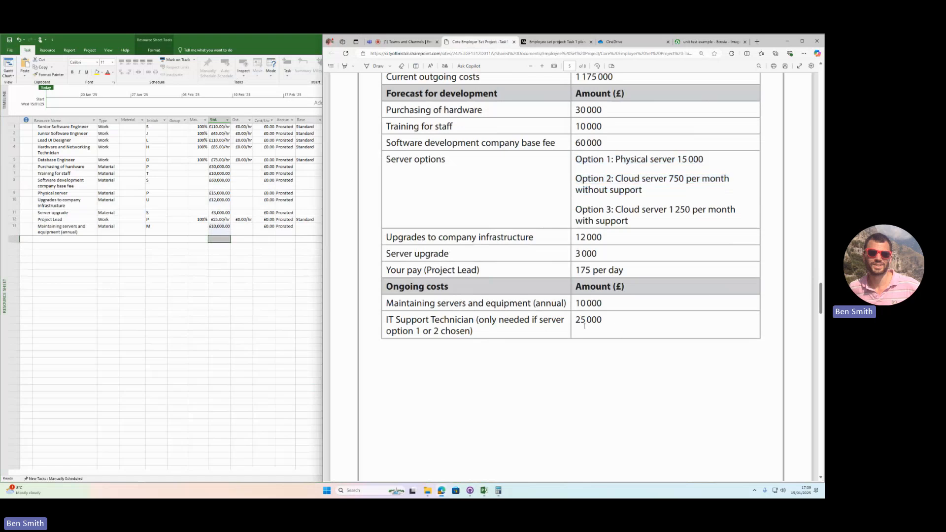
{"action": "left_click_drag", "start_coordinate": [576, 319], "coordinate": [602, 320]}
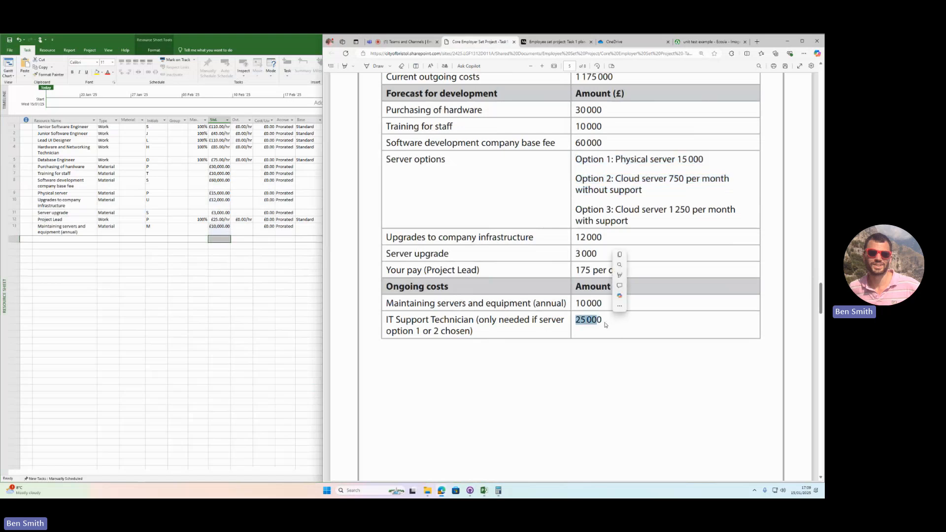
{"action": "left_click", "coordinate": [604, 321]}
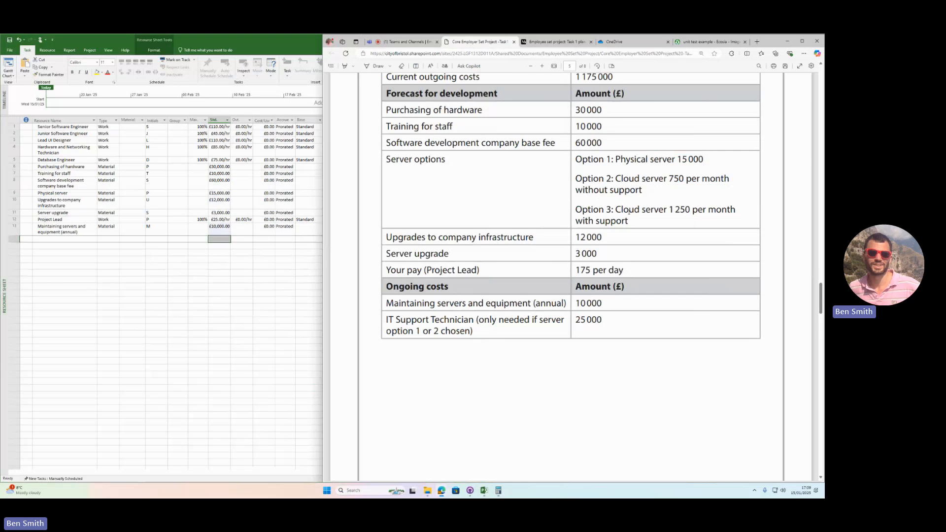
{"action": "left_click_drag", "start_coordinate": [644, 193], "coordinate": [566, 158]}
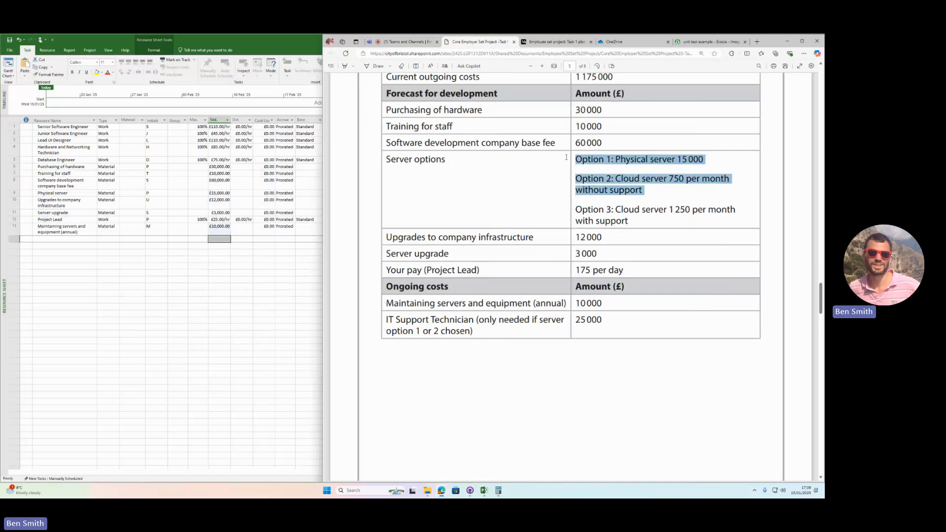
- Copy "IT Support Technician" from the brief's ongoing costs into Project's resource sheet as a new resource
{"action": "left_click", "coordinate": [470, 320]}
{"action": "left_click_drag", "start_coordinate": [470, 320], "coordinate": [386, 321]}
{"action": "key", "text": "ctrl+c"}
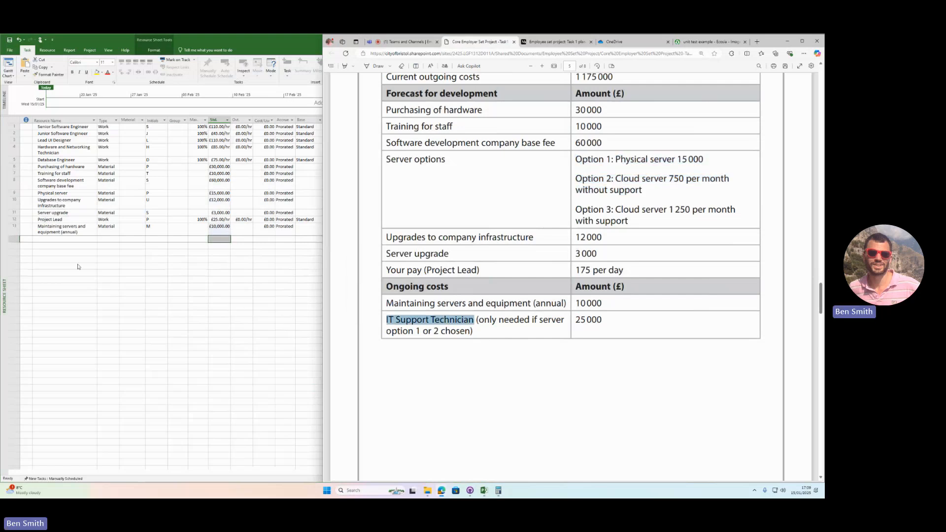
{"action": "left_click", "coordinate": [67, 238]}
{"action": "key", "text": "ctrl+v"}
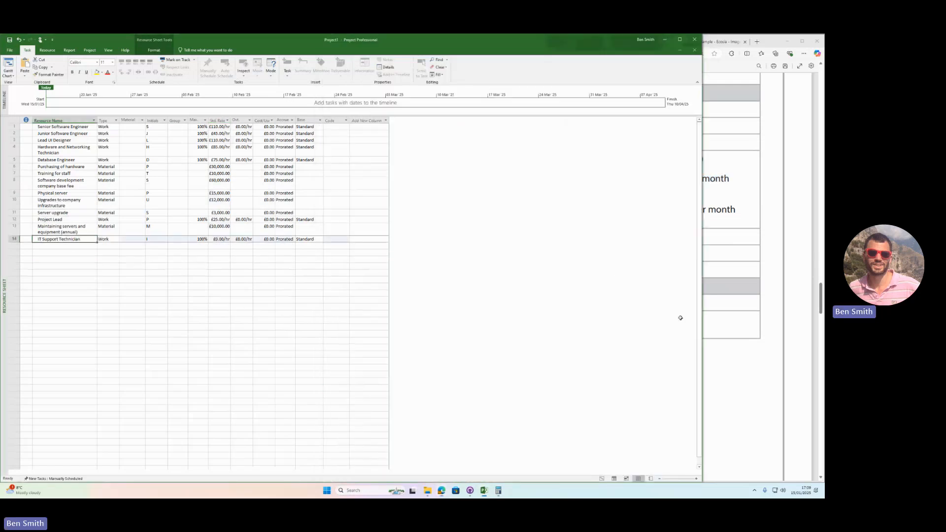
- Make IT Support Technician a Material resource with a standard rate of £25,000
{"action": "left_click", "coordinate": [110, 240]}
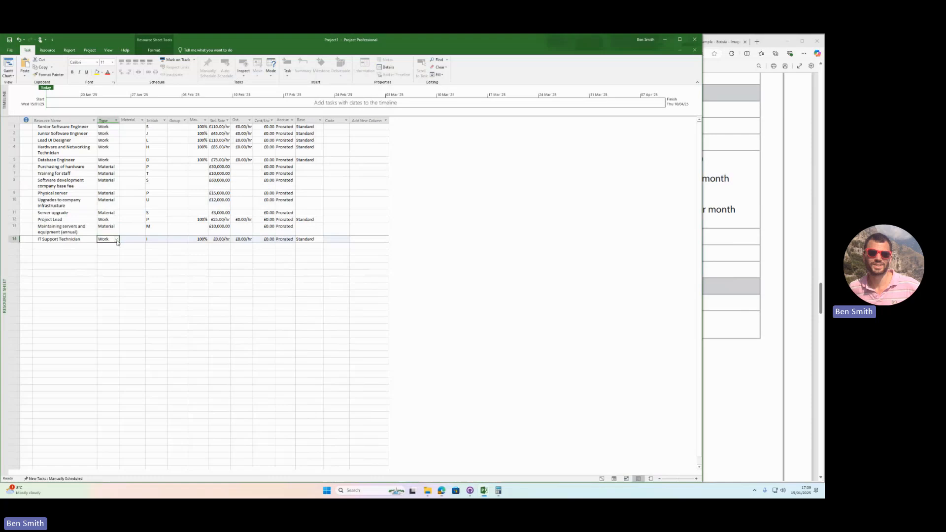
{"action": "left_click", "coordinate": [116, 239]}
{"action": "left_click", "coordinate": [106, 252]}
{"action": "left_click", "coordinate": [730, 277]}
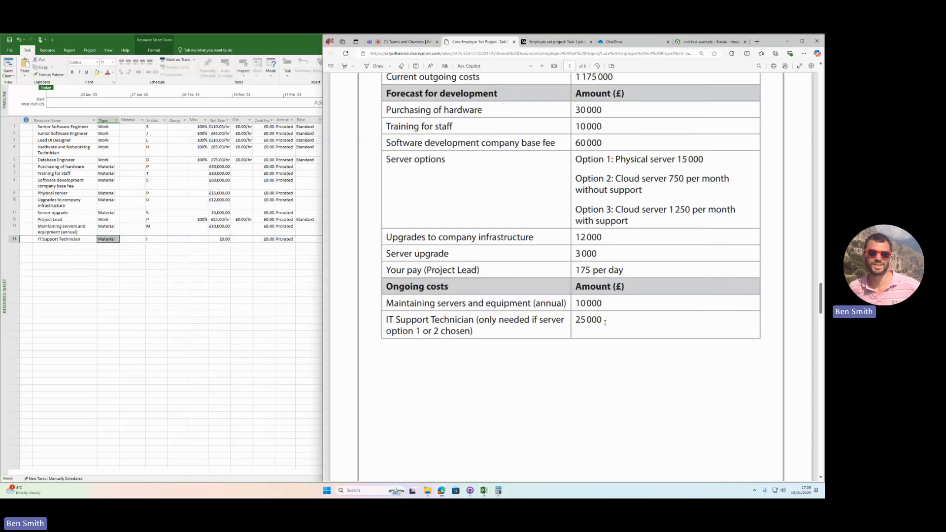
{"action": "left_click", "coordinate": [221, 239]}
{"action": "type", "text": "2"}
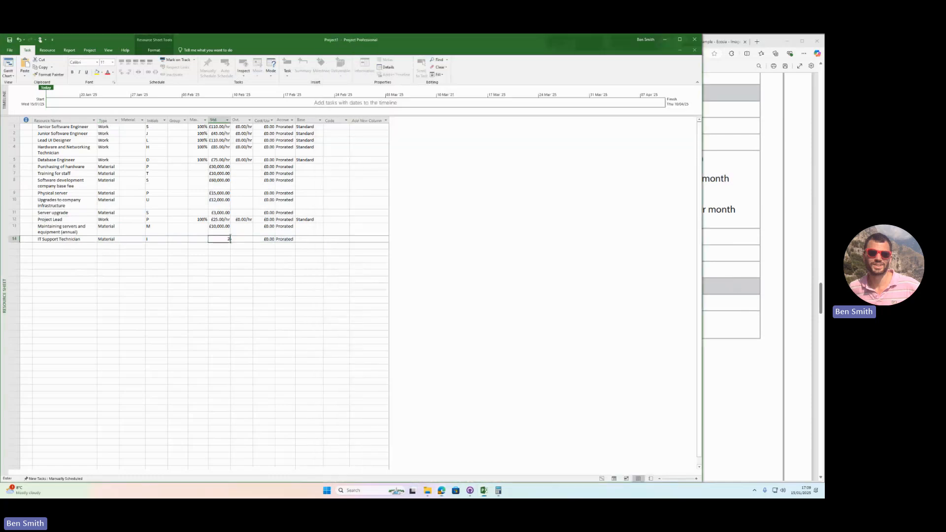
{"action": "type", "text": "5,000"}
{"action": "key", "text": "Return"}
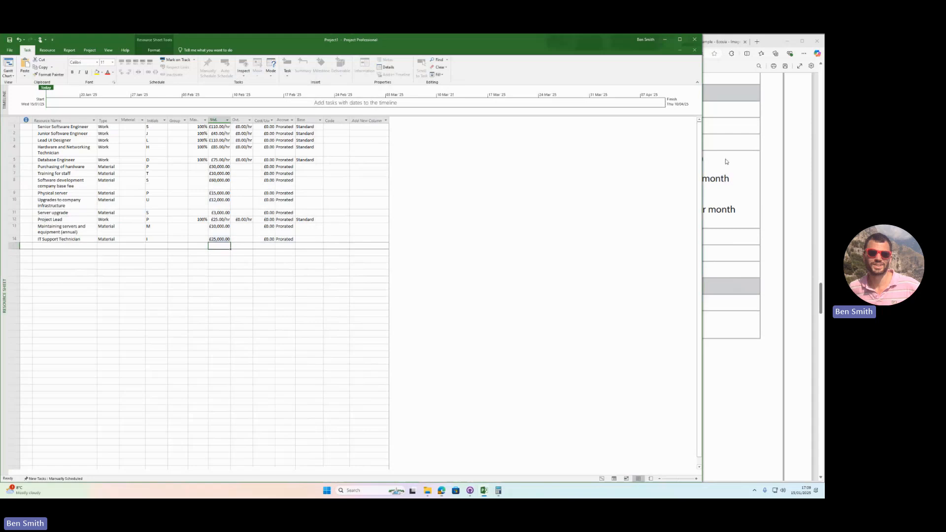
- Check the brief's project team list, and open the resource choices for the Upgrade head office infrastructure task in Project's Gantt Chart view
{"action": "left_click", "coordinate": [736, 265]}
{"action": "left_click", "coordinate": [196, 293]}
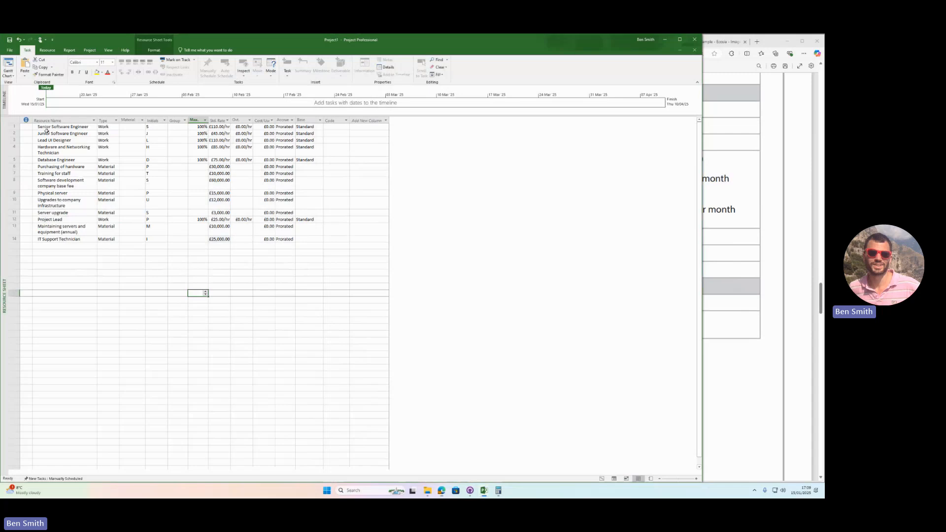
{"action": "left_click_drag", "start_coordinate": [696, 269], "coordinate": [323, 269]}
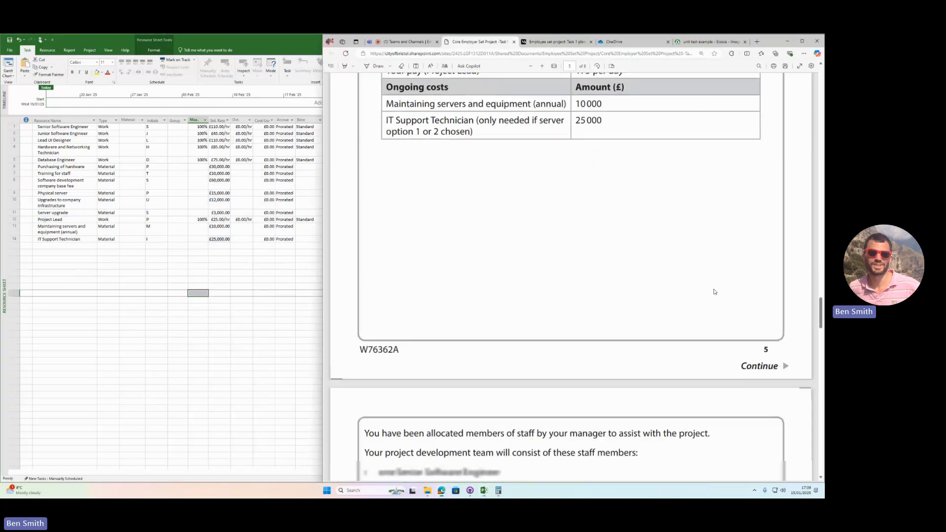
{"action": "scroll", "coordinate": [523, 230], "scroll_direction": "down", "scroll_amount": 10}
{"action": "scroll", "coordinate": [523, 230], "scroll_direction": "up", "scroll_amount": 3}
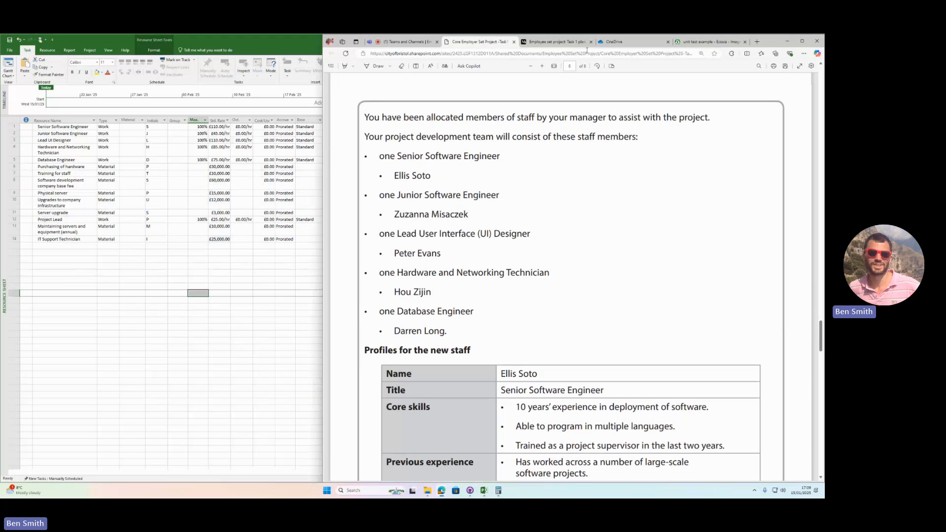
{"action": "left_click", "coordinate": [28, 47]}
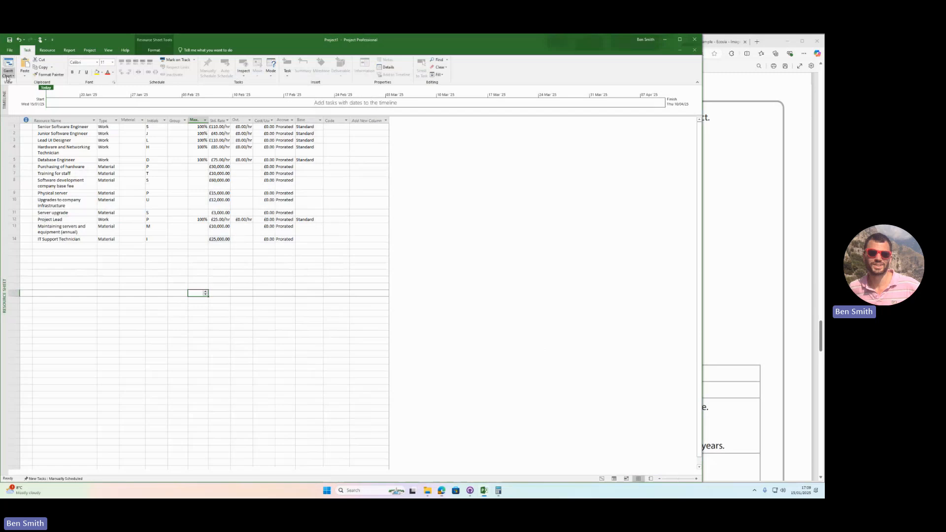
{"action": "left_click", "coordinate": [9, 75]}
{"action": "left_click", "coordinate": [25, 98]}
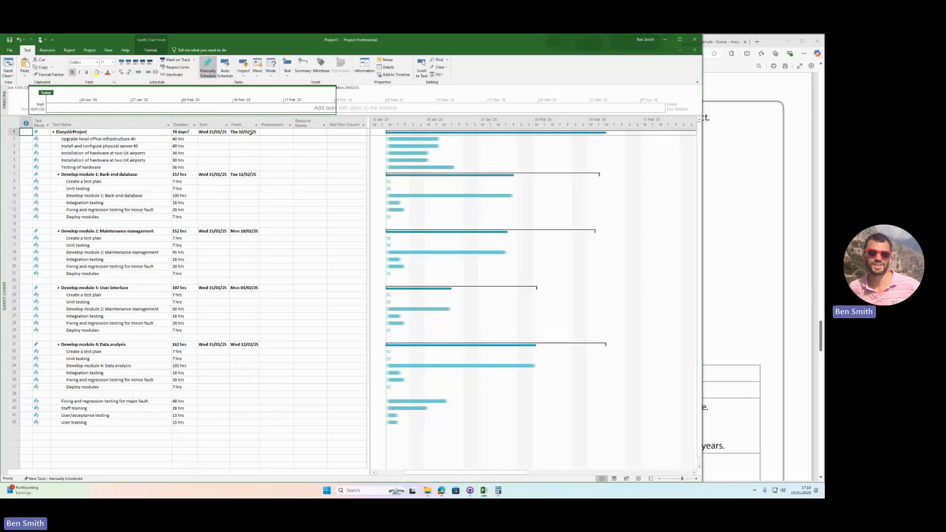
{"action": "left_click", "coordinate": [299, 138]}
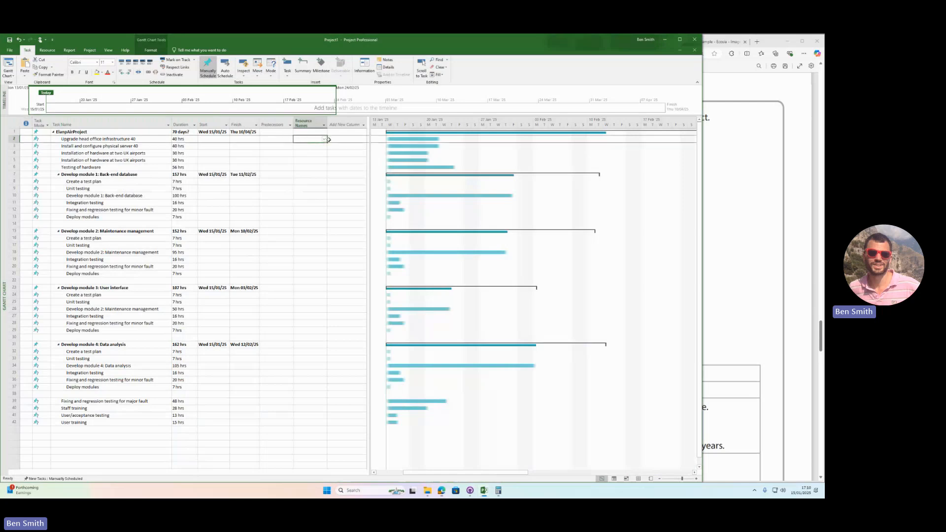
{"action": "left_click", "coordinate": [325, 140]}
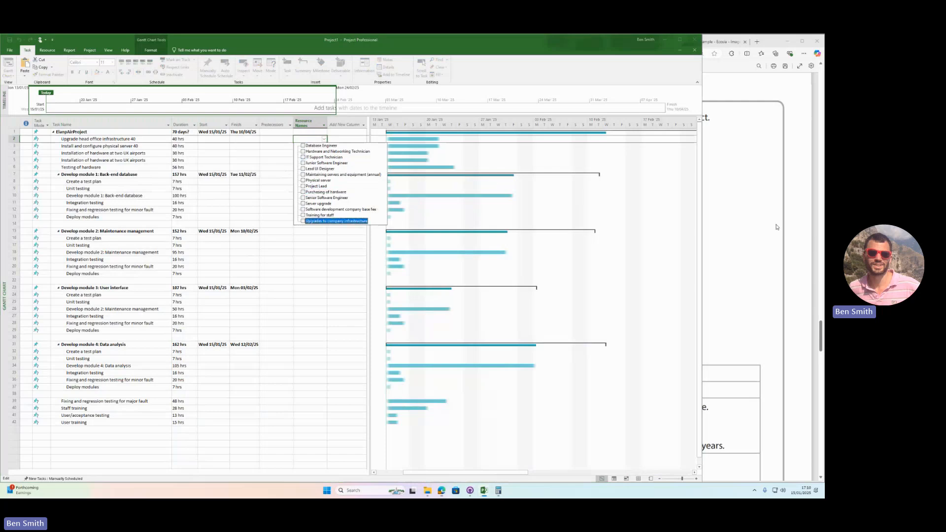
- Examine the brief's staff profiles, comparing each role's core skills, previous experience and hourly cost against the project tasks
{"action": "left_click", "coordinate": [731, 224]}
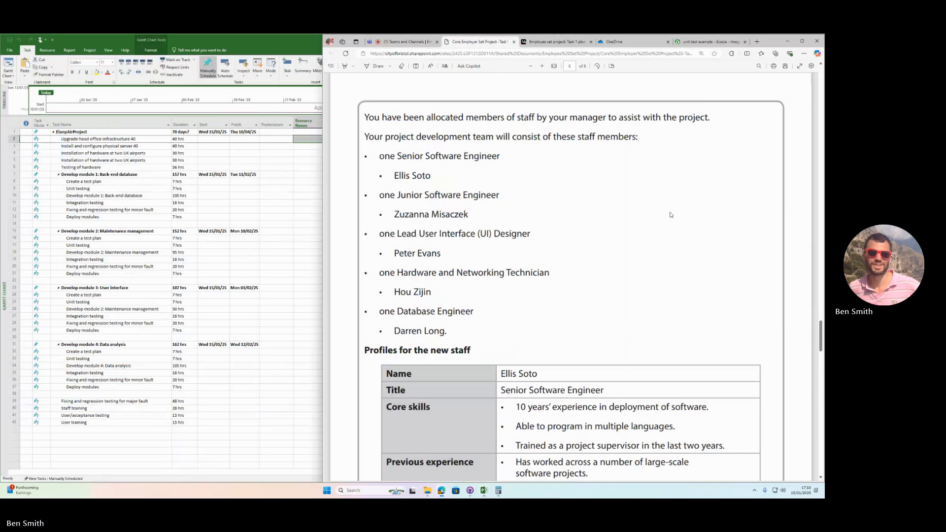
{"action": "scroll", "coordinate": [532, 232], "scroll_direction": "down", "scroll_amount": 2}
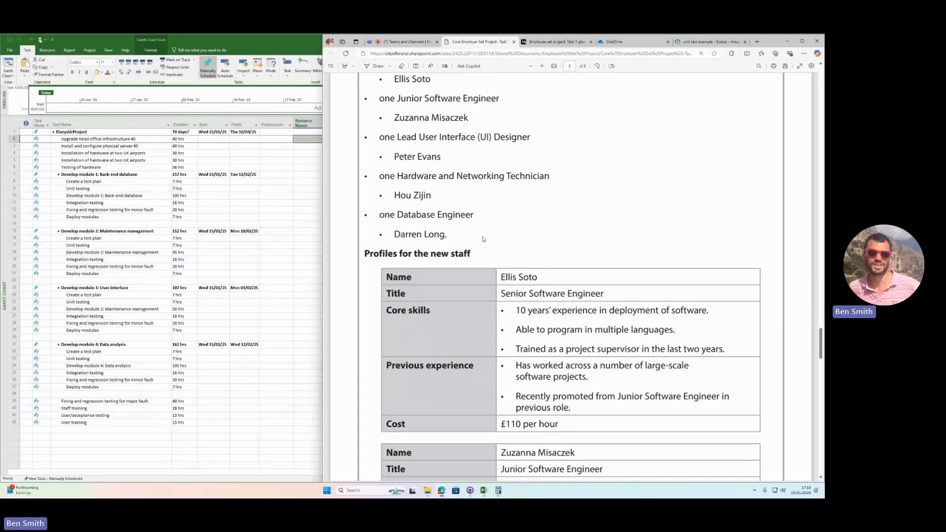
{"action": "scroll", "coordinate": [483, 239], "scroll_direction": "down", "scroll_amount": 5}
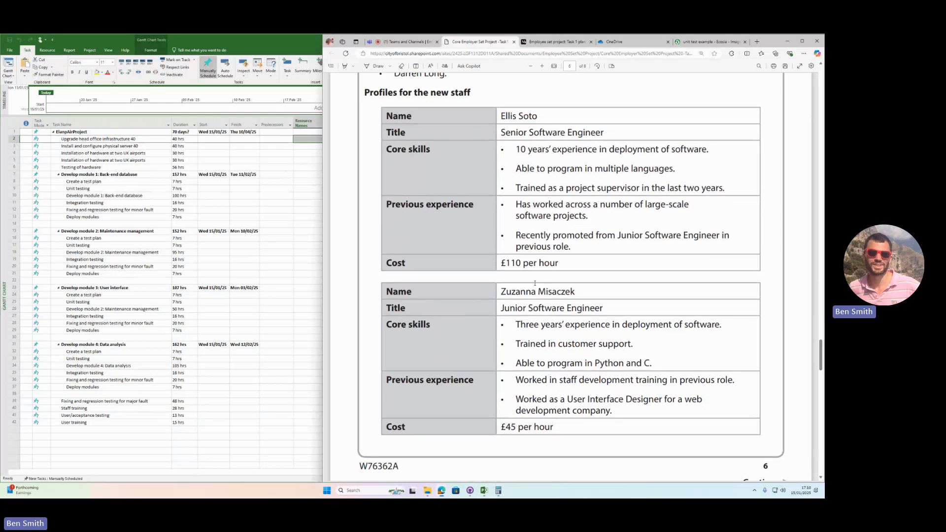
{"action": "scroll", "coordinate": [534, 304], "scroll_direction": "down", "scroll_amount": 7}
{"action": "scroll", "coordinate": [548, 283], "scroll_direction": "up", "scroll_amount": 3}
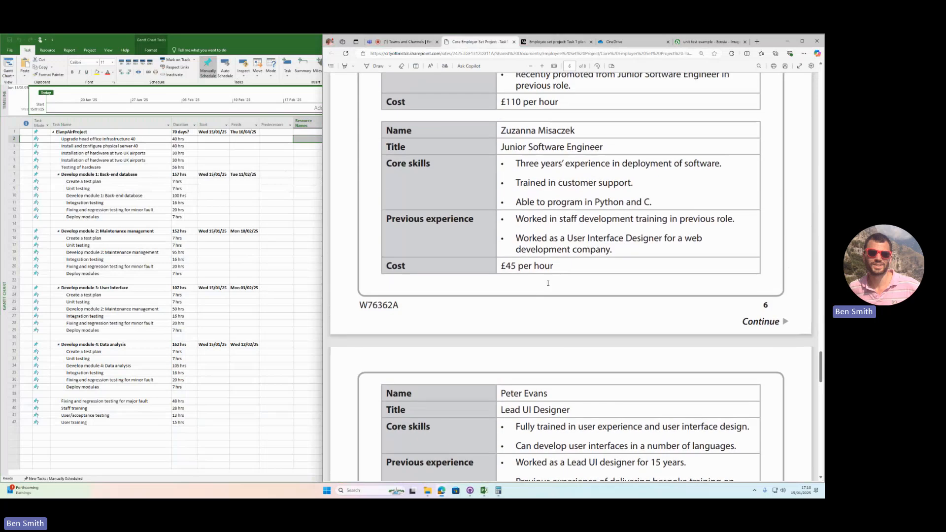
{"action": "scroll", "coordinate": [548, 283], "scroll_direction": "down", "scroll_amount": 7}
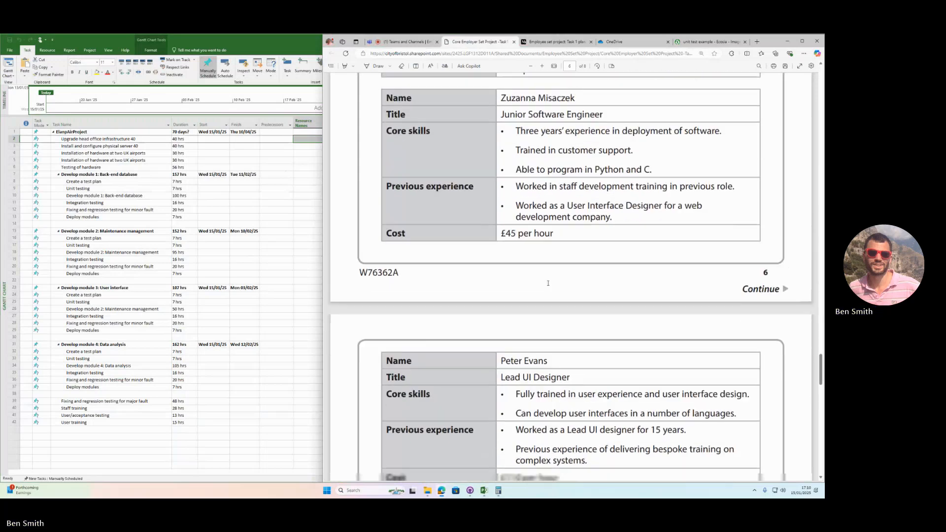
{"action": "scroll", "coordinate": [529, 202], "scroll_direction": "down", "scroll_amount": 3}
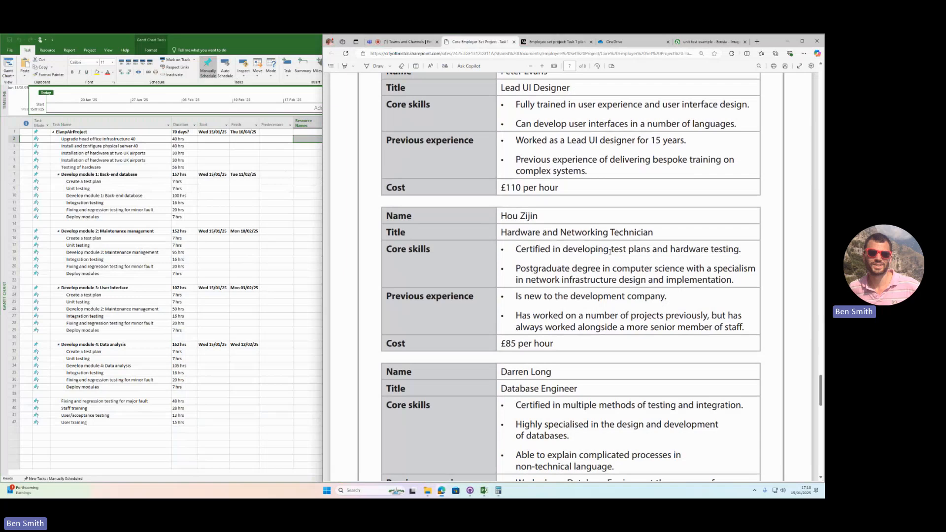
{"action": "scroll", "coordinate": [610, 252], "scroll_direction": "down", "scroll_amount": 3}
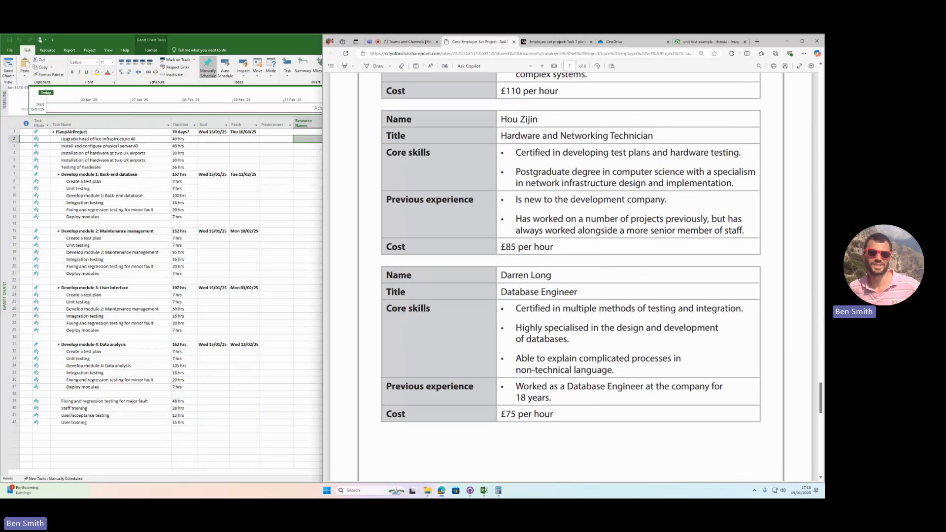
{"action": "scroll", "coordinate": [551, 197], "scroll_direction": "down", "scroll_amount": 2}
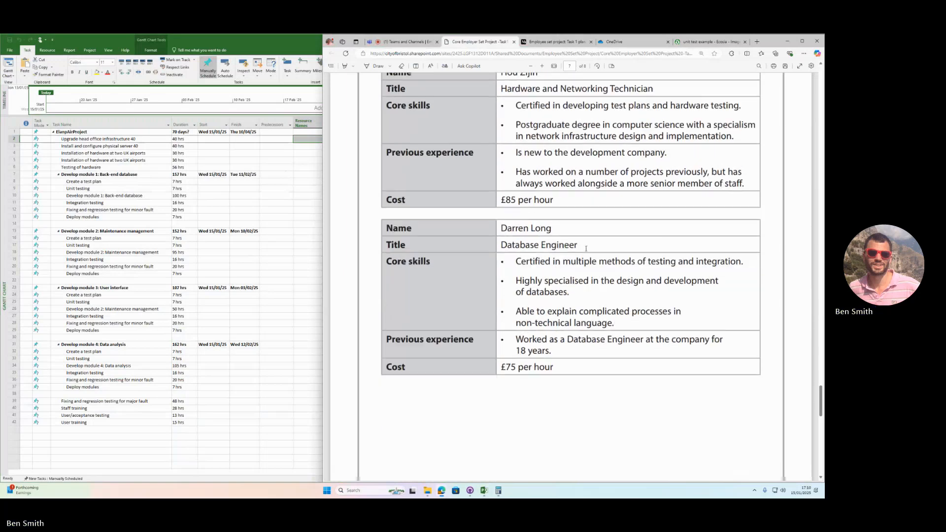
{"action": "scroll", "coordinate": [562, 338], "scroll_direction": "up", "scroll_amount": 15}
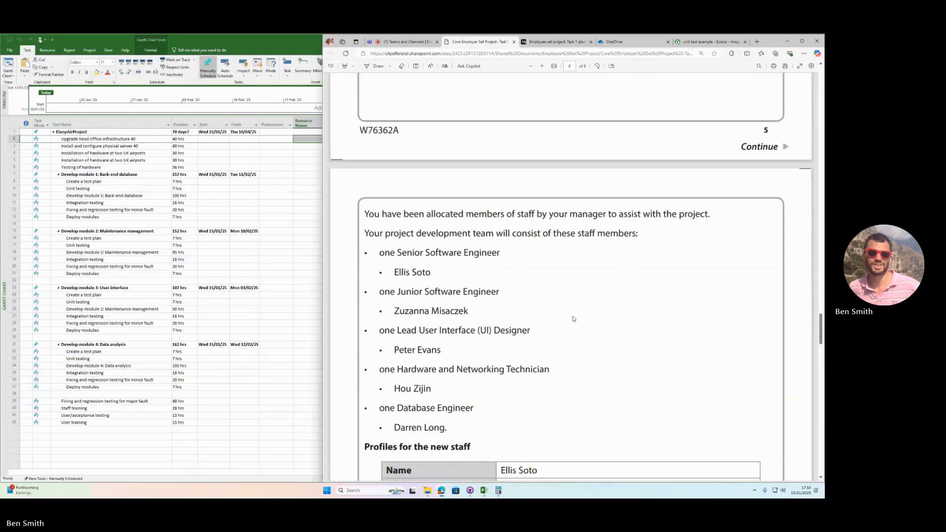
{"action": "scroll", "coordinate": [572, 322], "scroll_direction": "down", "scroll_amount": 15}
{"action": "scroll", "coordinate": [577, 317], "scroll_direction": "down", "scroll_amount": 12}
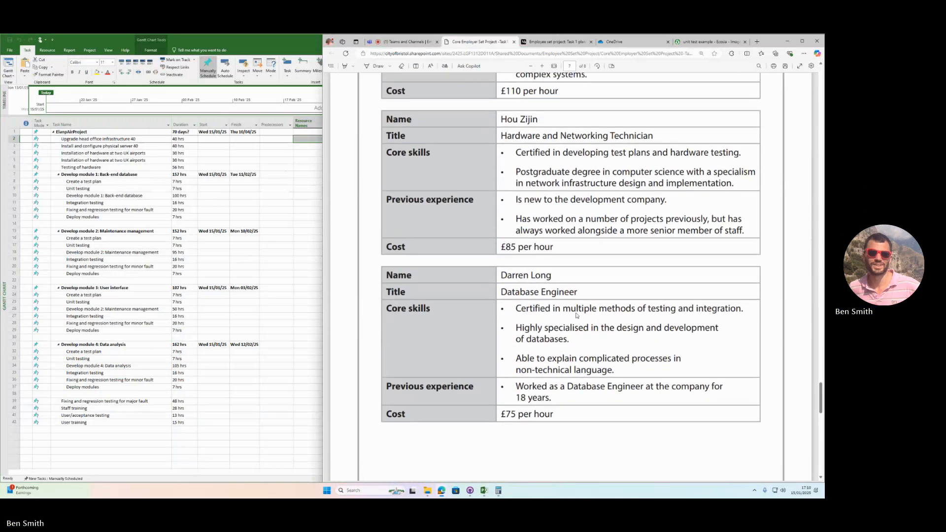
{"action": "scroll", "coordinate": [564, 289], "scroll_direction": "up", "scroll_amount": 3}
{"action": "scroll", "coordinate": [564, 289], "scroll_direction": "down", "scroll_amount": 8}
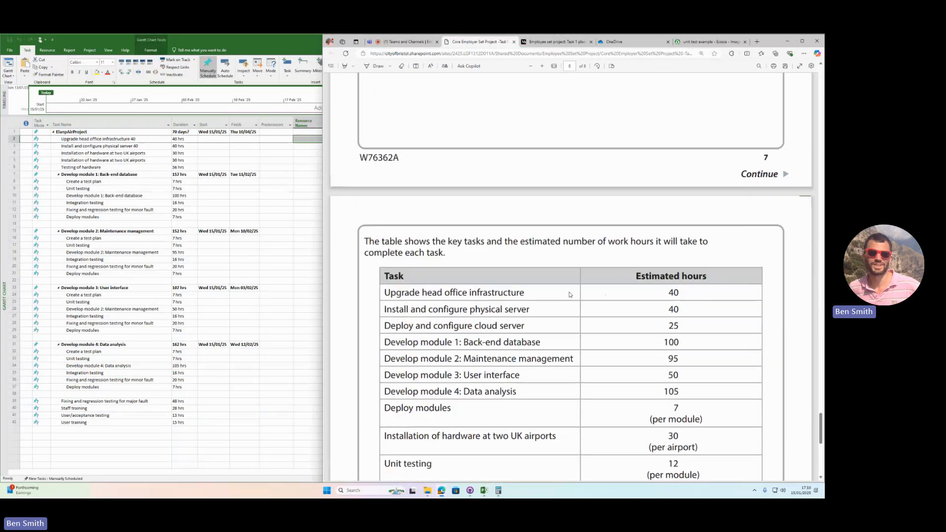
{"action": "scroll", "coordinate": [571, 296], "scroll_direction": "up", "scroll_amount": 8}
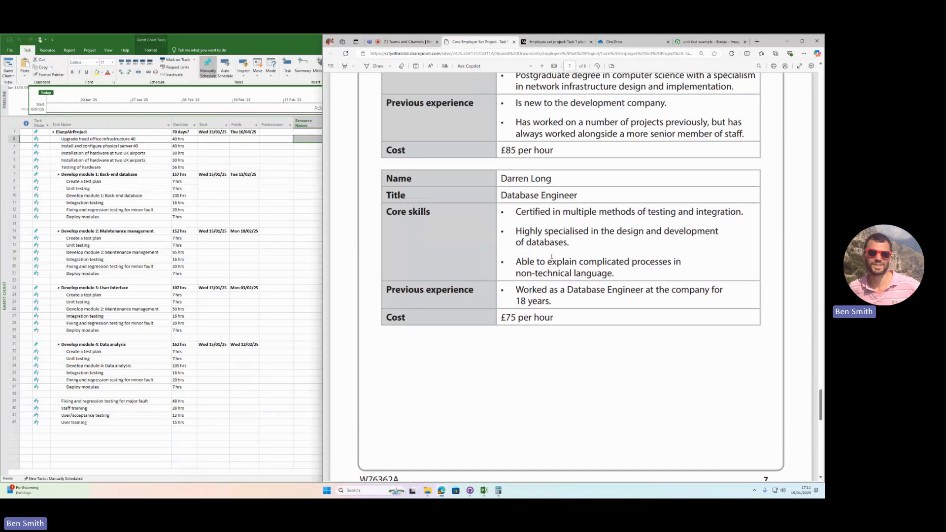
- Examine the core skills of the Database Engineer and the Hardware and Networking Technician to judge who suits the infrastructure upgrade
{"action": "left_click_drag", "start_coordinate": [517, 229], "coordinate": [570, 244]}
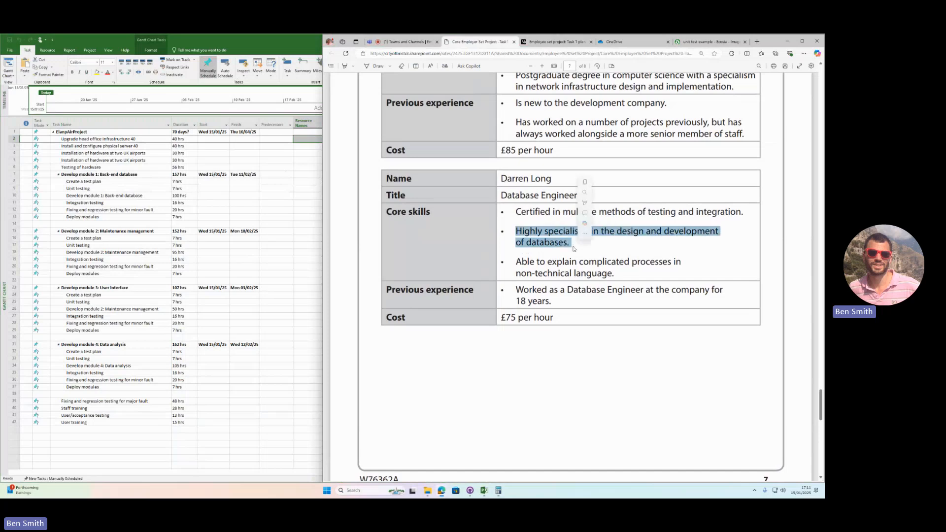
{"action": "left_click", "coordinate": [558, 258]}
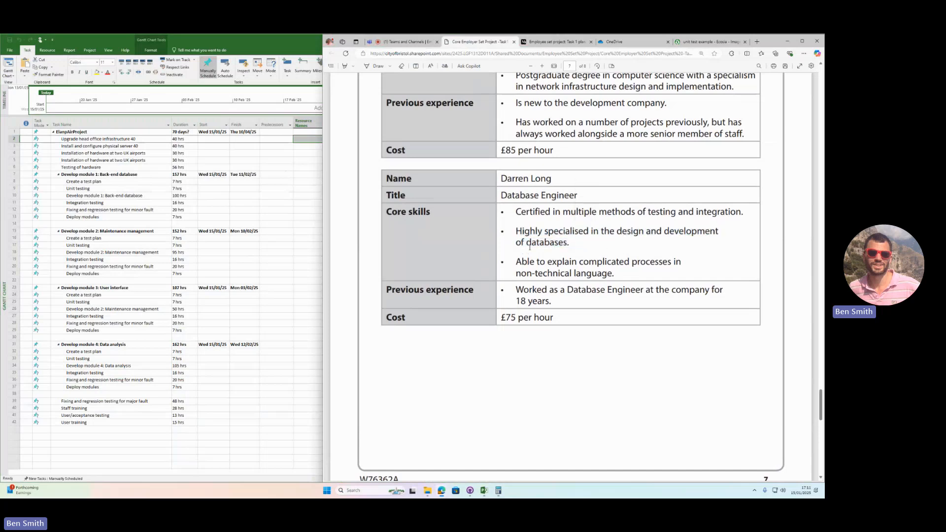
{"action": "left_click_drag", "start_coordinate": [513, 213], "coordinate": [743, 213]}
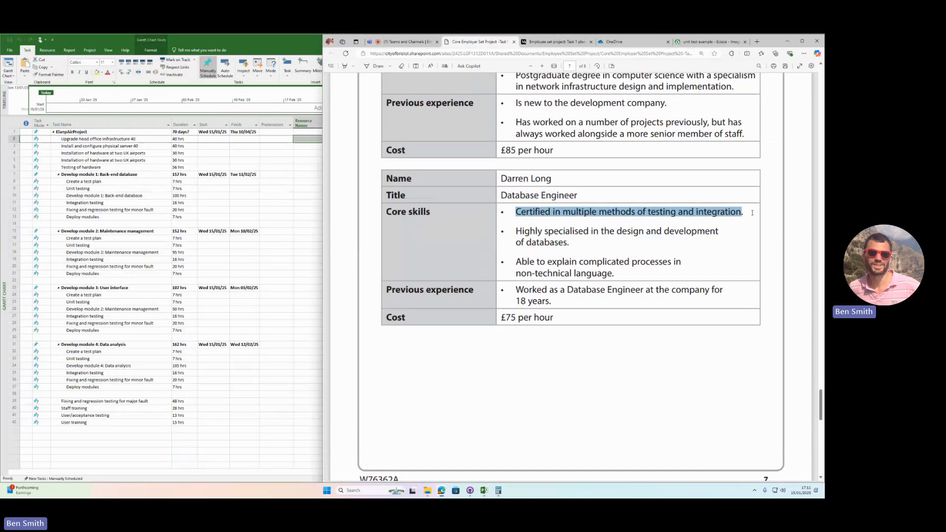
{"action": "scroll", "coordinate": [632, 232], "scroll_direction": "up", "scroll_amount": 1}
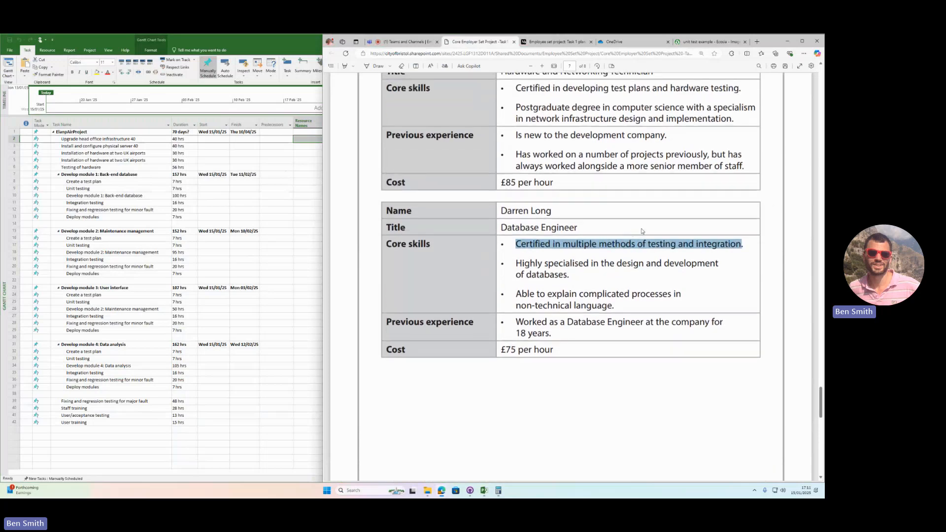
{"action": "scroll", "coordinate": [663, 143], "scroll_direction": "up", "scroll_amount": 3}
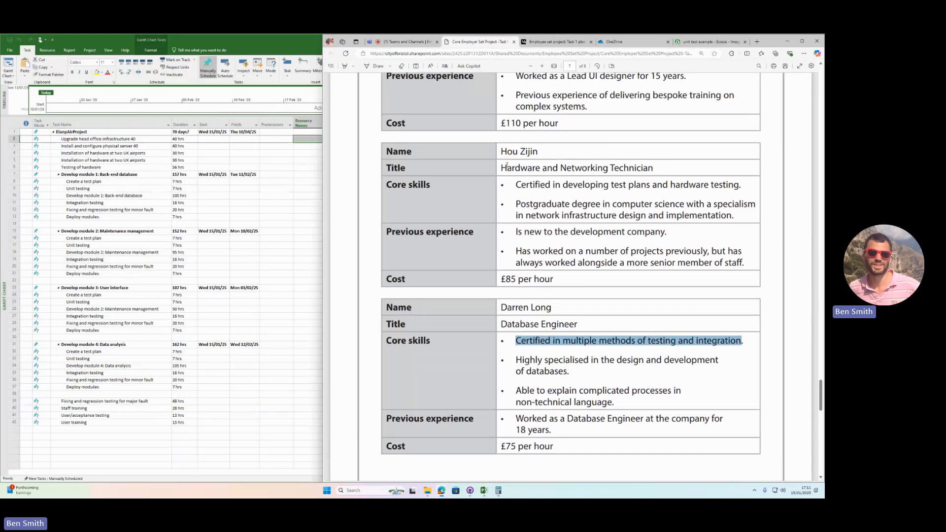
{"action": "left_click_drag", "start_coordinate": [502, 168], "coordinate": [652, 168]}
{"action": "left_click_drag", "start_coordinate": [515, 185], "coordinate": [741, 186]}
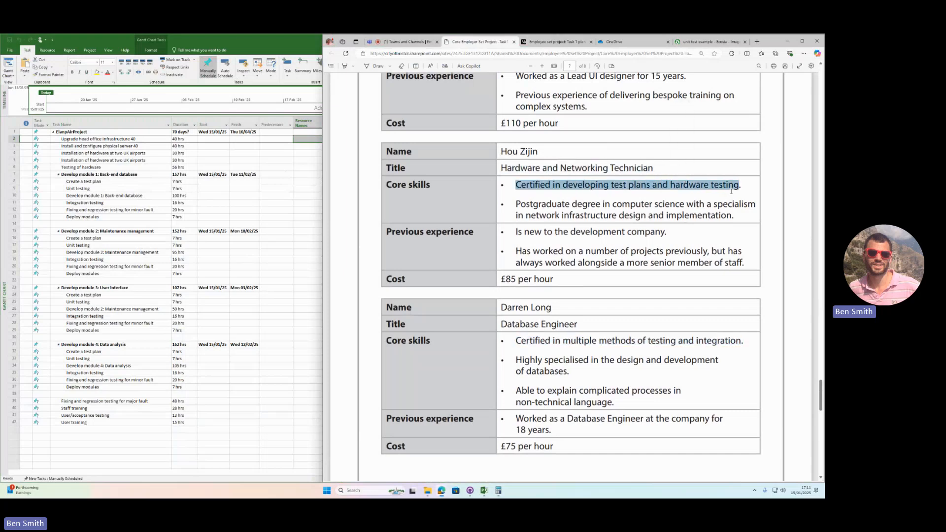
{"action": "left_click", "coordinate": [518, 204]}
{"action": "left_click_drag", "start_coordinate": [517, 204], "coordinate": [653, 215]}
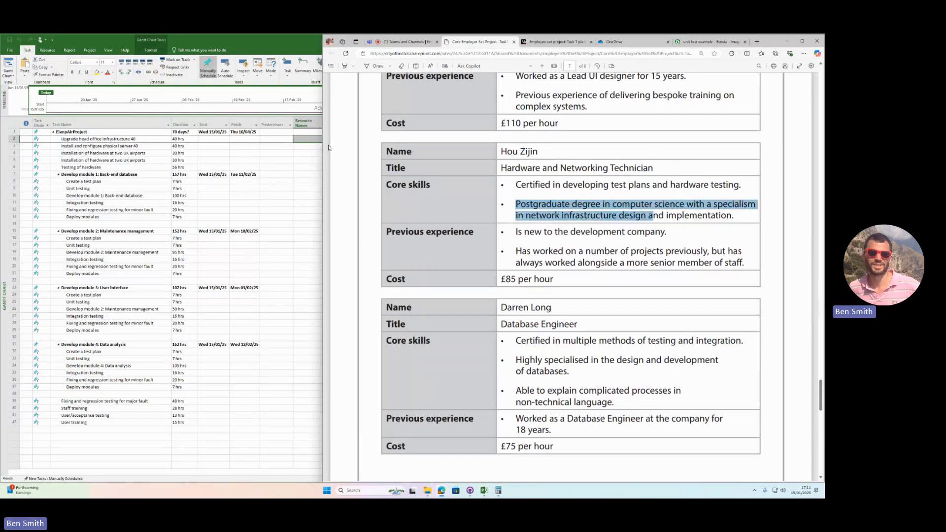
{"action": "double_click", "coordinate": [520, 168]}
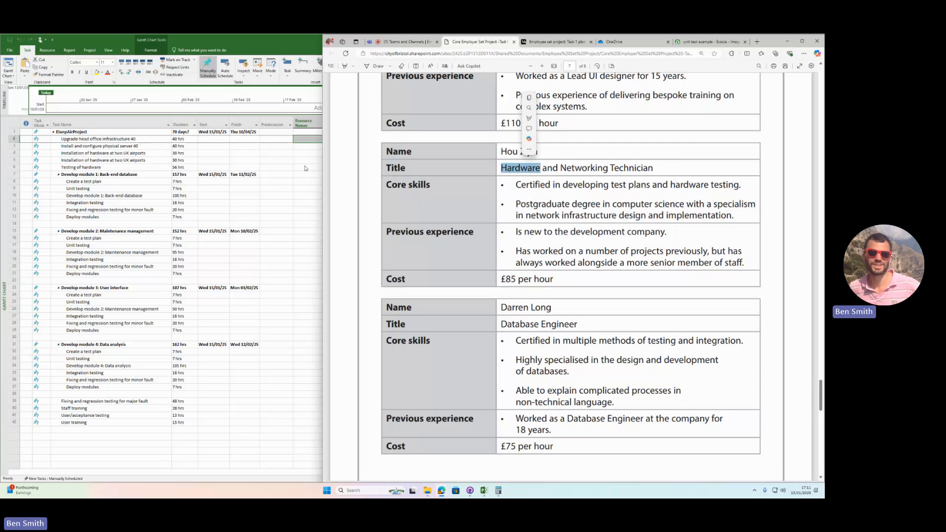
- In Project, assign Hardware and Networking Technician and Upgrades to company infrastructure to the Upgrade head office infrastructure task
{"action": "left_click", "coordinate": [185, 153]}
{"action": "left_click", "coordinate": [310, 139]}
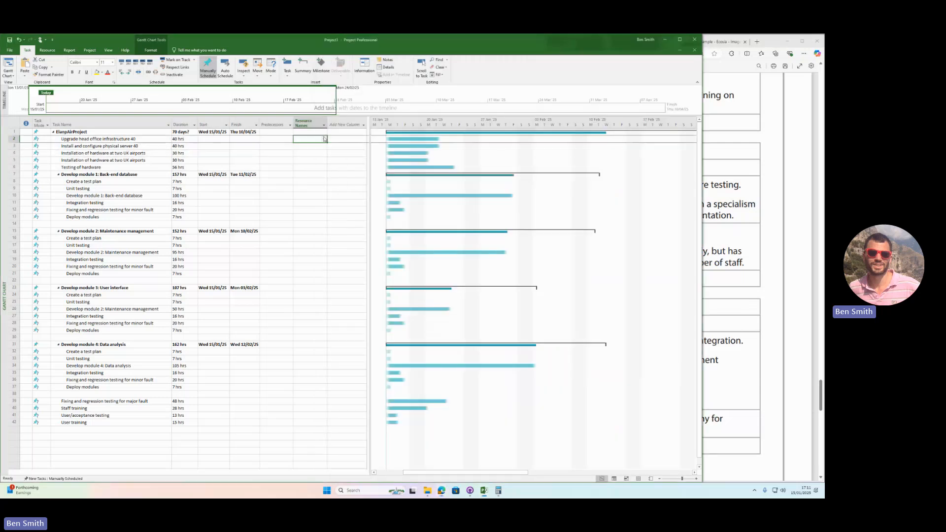
{"action": "left_click", "coordinate": [324, 138]}
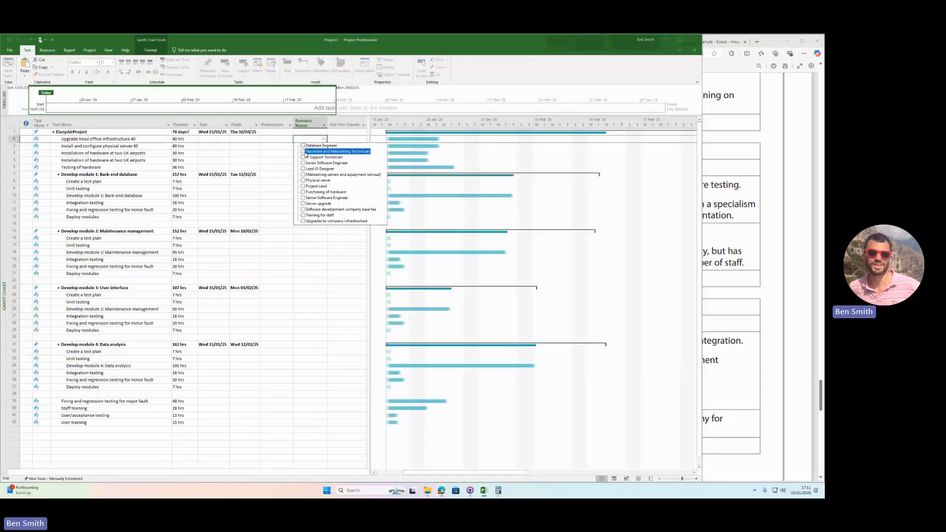
{"action": "left_click", "coordinate": [301, 143]}
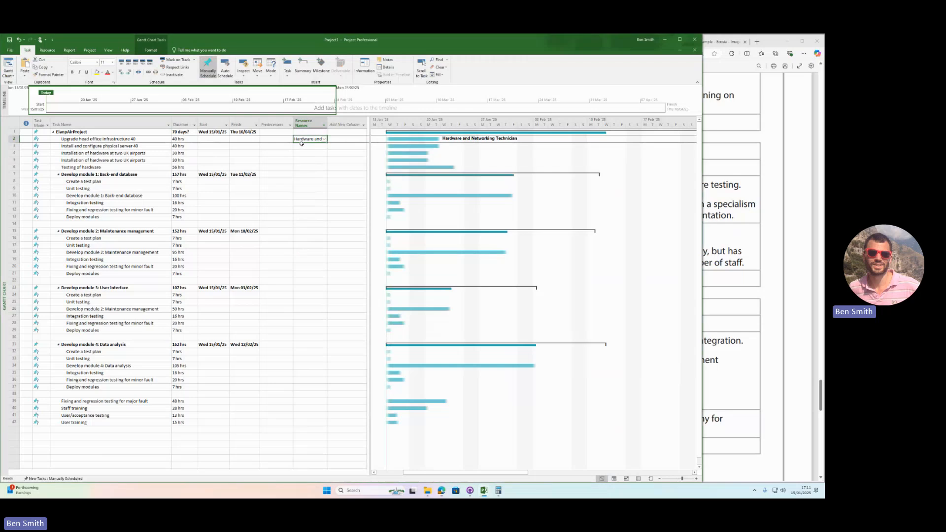
{"action": "left_click", "coordinate": [324, 140]}
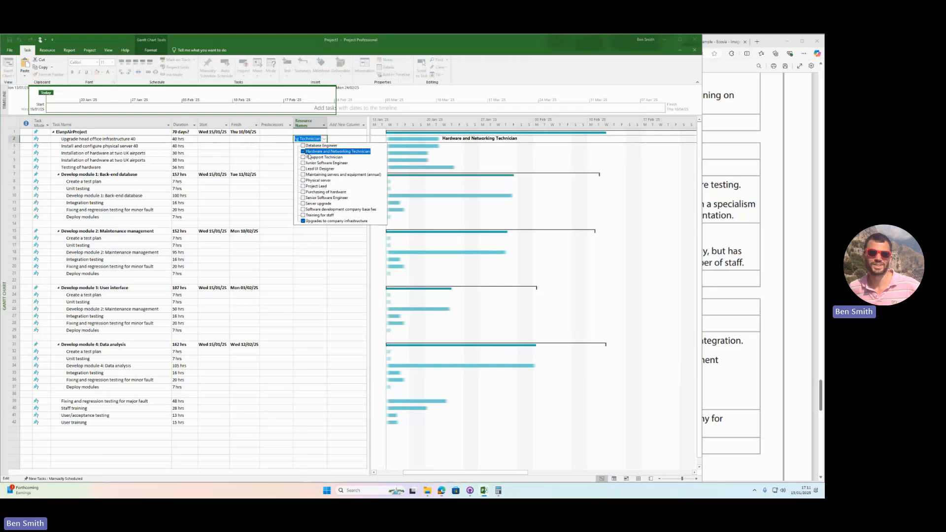
{"action": "left_click", "coordinate": [298, 235]}
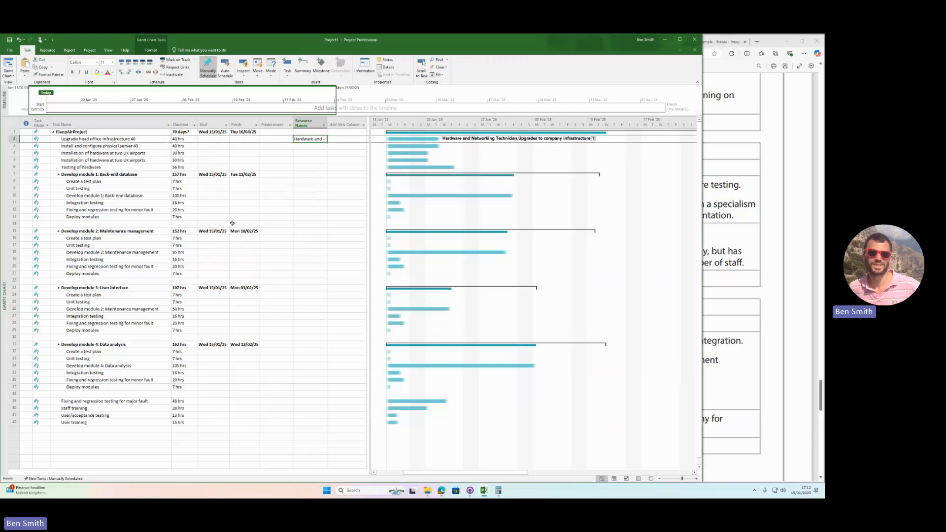
- Set the start date of the Upgrade head office infrastructure task to Wed 15/01/25 and check its finish date
{"action": "left_click", "coordinate": [210, 138]}
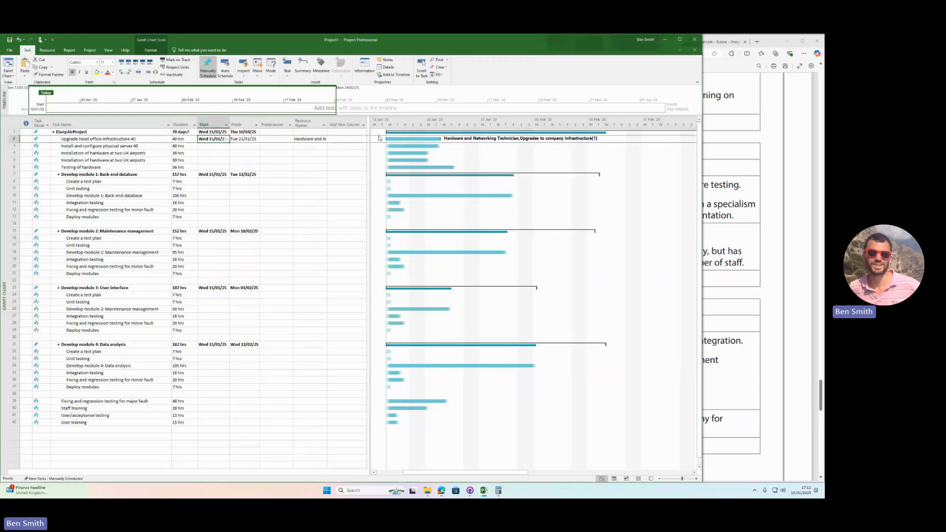
{"action": "left_click", "coordinate": [253, 139]}
{"action": "left_click", "coordinate": [257, 139]}
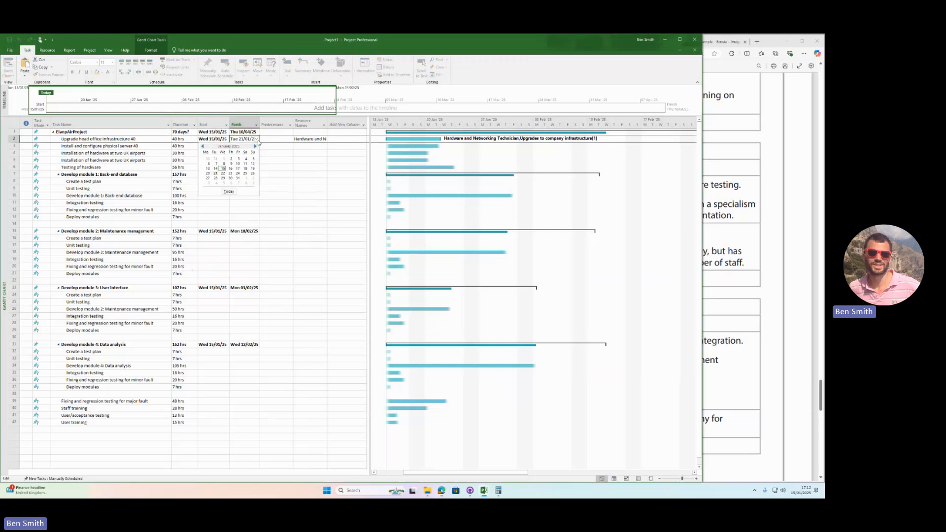
{"action": "left_click", "coordinate": [280, 150]}
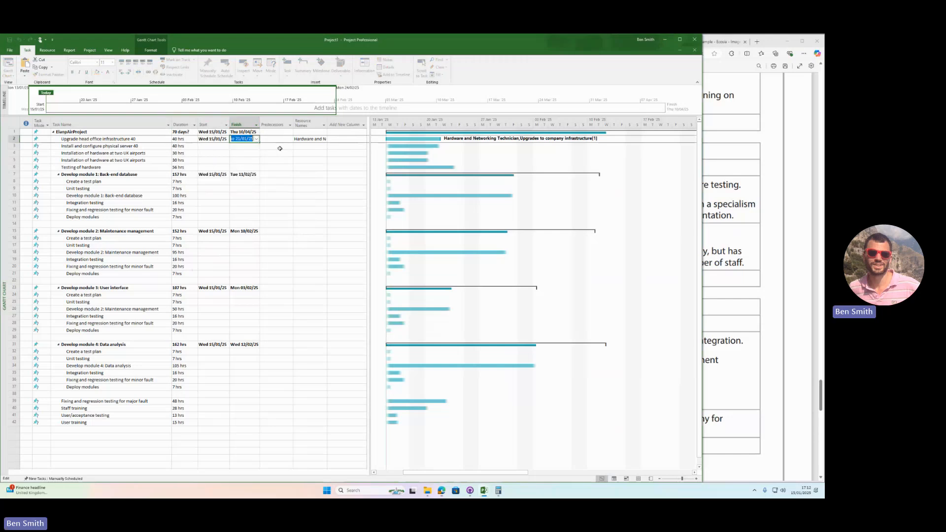
{"action": "left_click", "coordinate": [236, 146]}
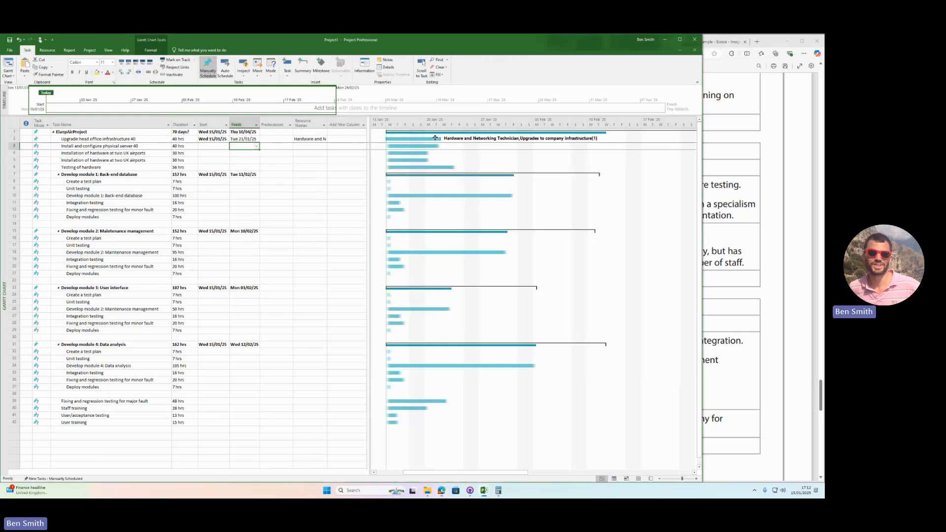
- Examine the brief's Senior and Junior Software Engineer profiles and the technician's profile, comparing skills and experience against the hardware tasks
{"action": "left_click", "coordinate": [118, 154]}
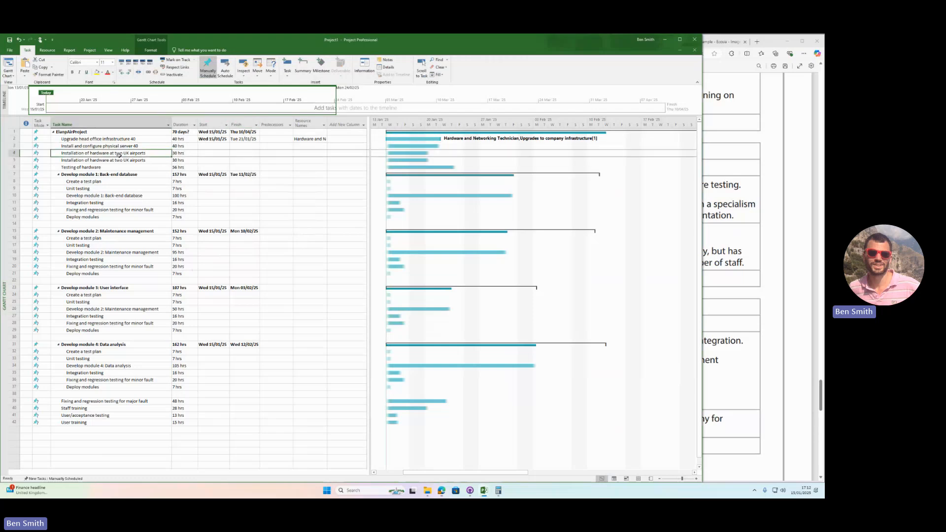
{"action": "left_click", "coordinate": [730, 217]}
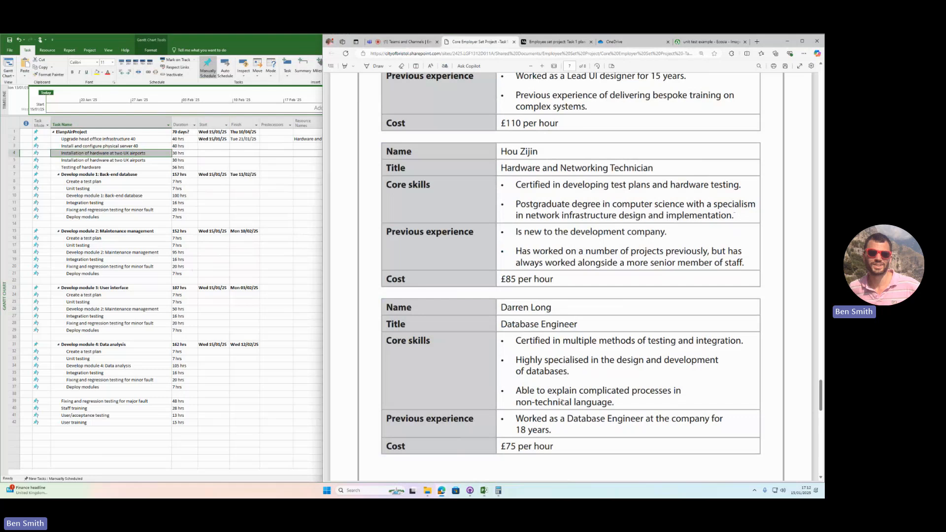
{"action": "scroll", "coordinate": [622, 394], "scroll_direction": "up", "scroll_amount": 5}
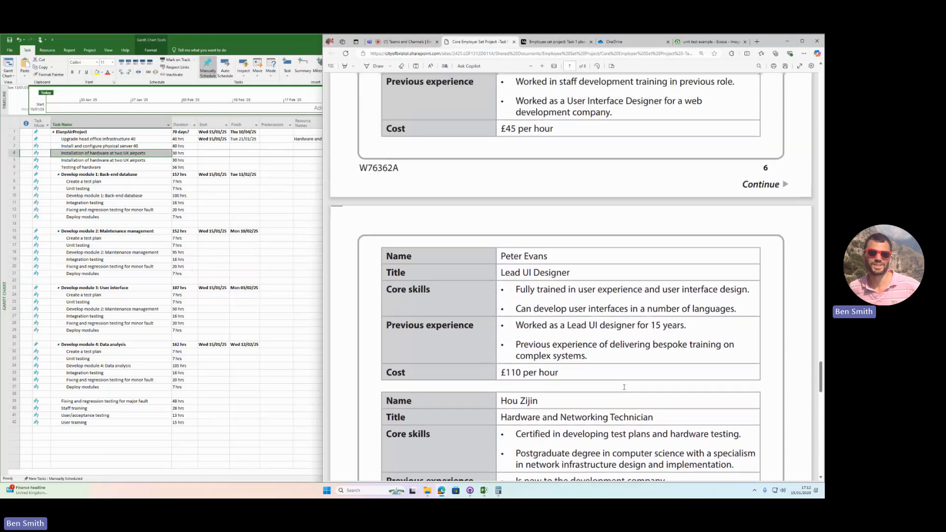
{"action": "scroll", "coordinate": [545, 327], "scroll_direction": "up", "scroll_amount": 3}
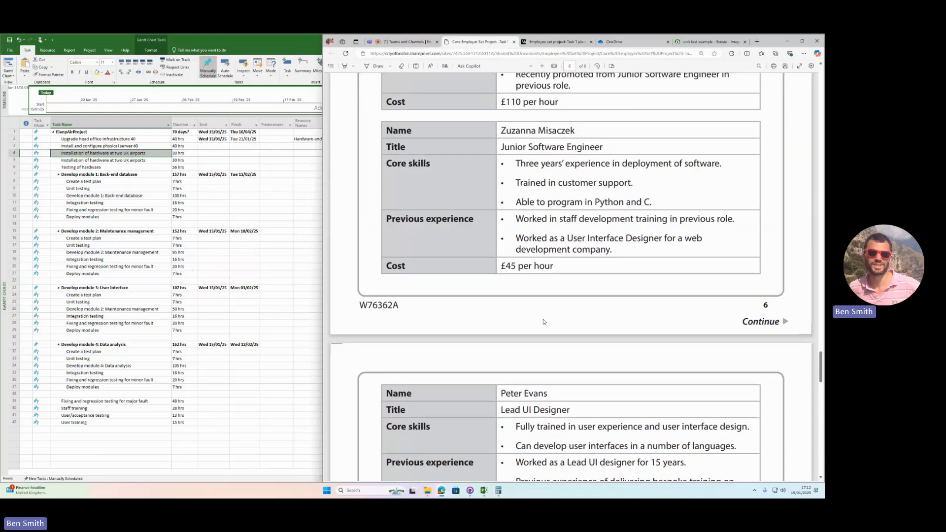
{"action": "scroll", "coordinate": [547, 330], "scroll_direction": "down", "scroll_amount": 2}
{"action": "scroll", "coordinate": [552, 336], "scroll_direction": "up", "scroll_amount": 3}
{"action": "scroll", "coordinate": [542, 333], "scroll_direction": "up", "scroll_amount": 1}
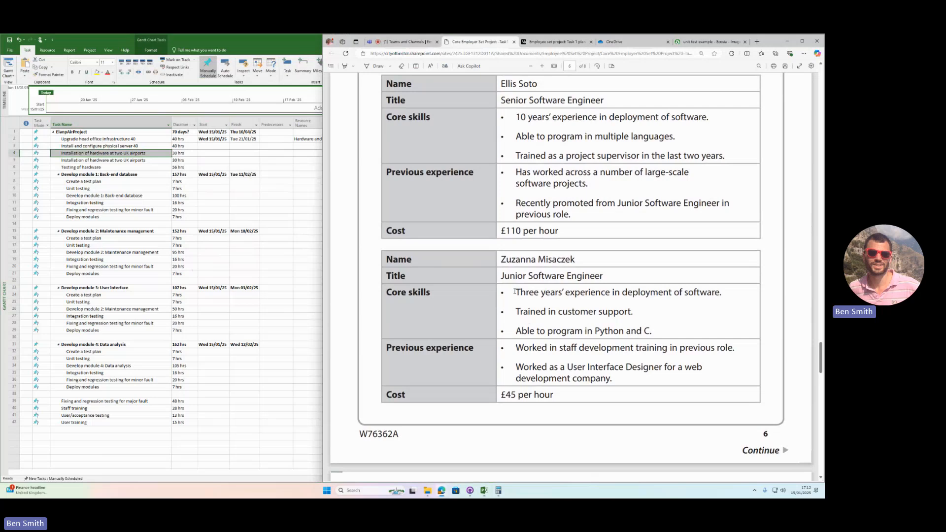
{"action": "left_click_drag", "start_coordinate": [514, 292], "coordinate": [624, 378]}
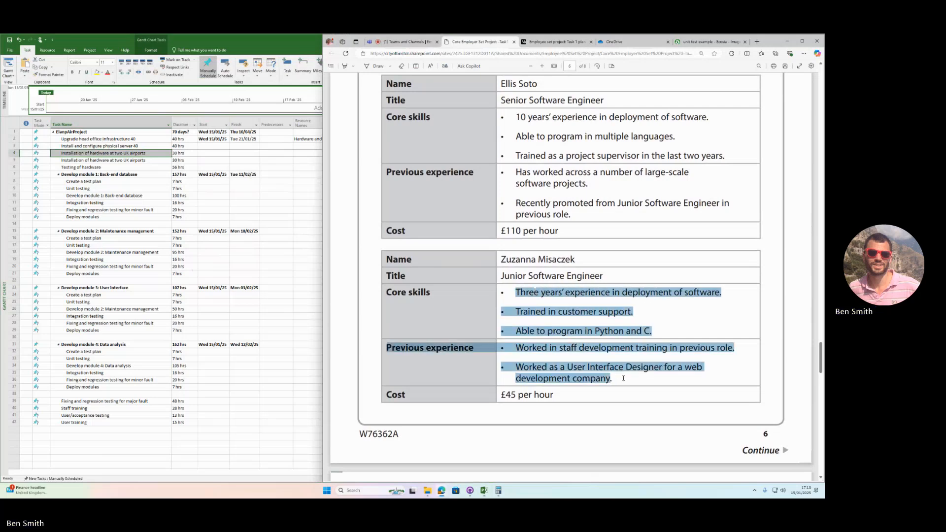
{"action": "left_click", "coordinate": [624, 379]}
{"action": "scroll", "coordinate": [568, 290], "scroll_direction": "up", "scroll_amount": 2}
{"action": "left_click_drag", "start_coordinate": [515, 213], "coordinate": [591, 314]}
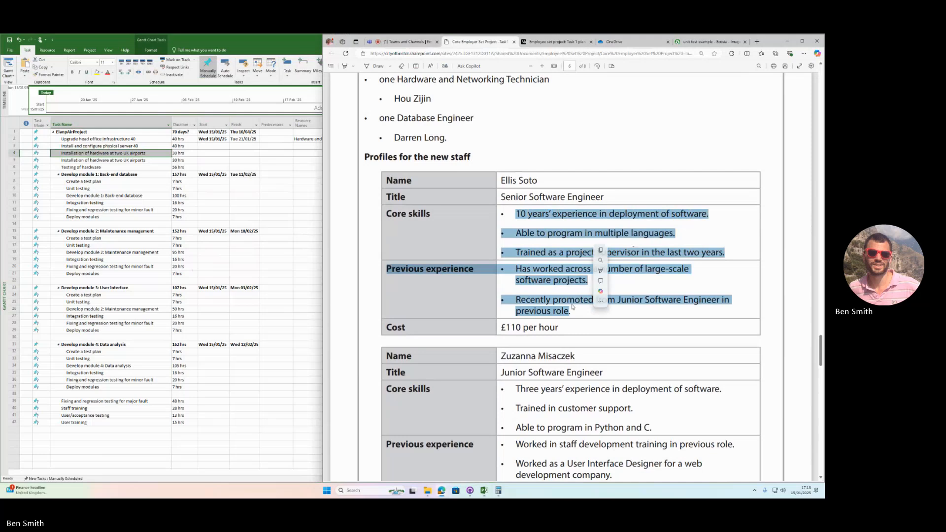
{"action": "left_click_drag", "start_coordinate": [500, 196], "coordinate": [560, 357]}
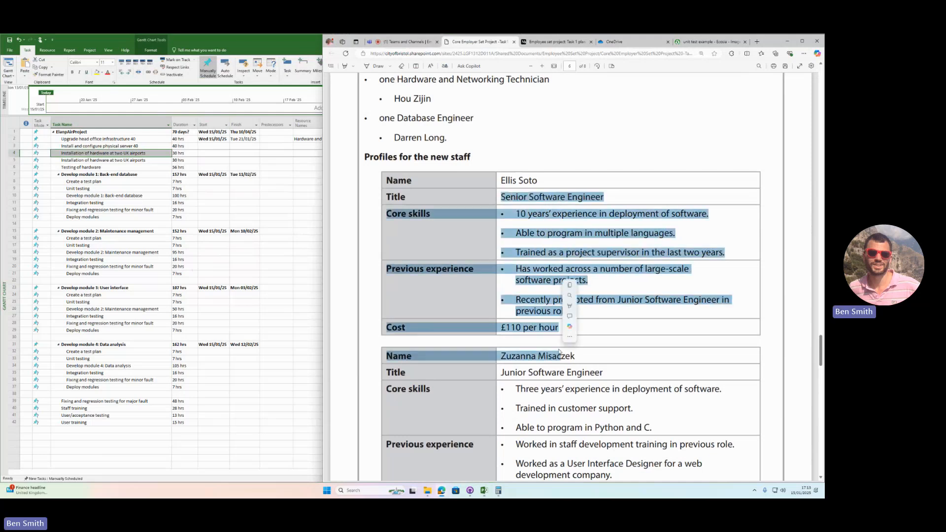
{"action": "scroll", "coordinate": [554, 306], "scroll_direction": "down", "scroll_amount": 4}
{"action": "left_click", "coordinate": [553, 298]}
{"action": "scroll", "coordinate": [552, 298], "scroll_direction": "down", "scroll_amount": 10}
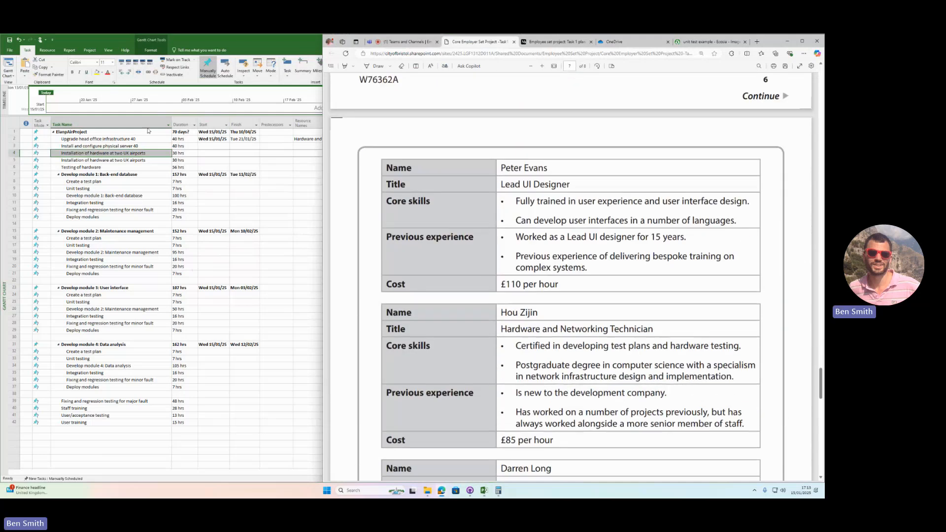
{"action": "scroll", "coordinate": [521, 160], "scroll_direction": "down", "scroll_amount": 2}
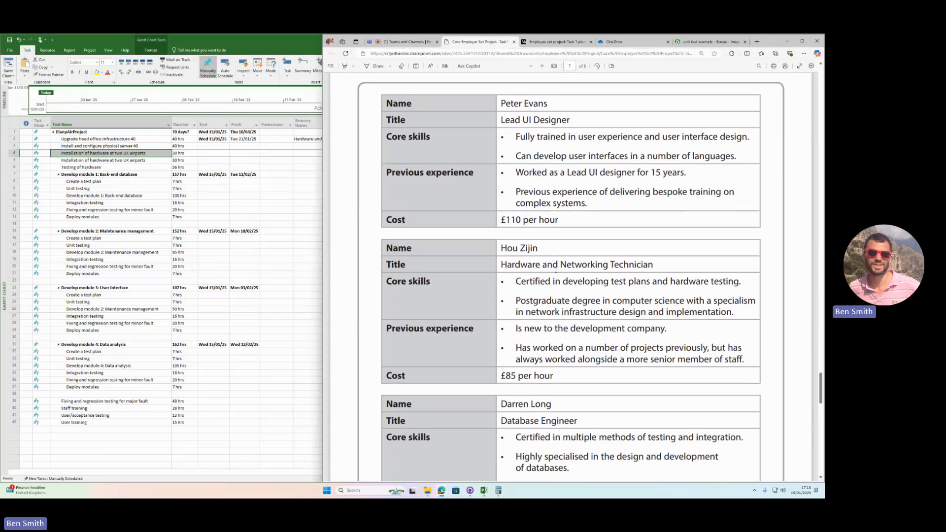
- In Project, assign Hardware and Networking Technician and Physical server to the Install and configure physical server task
{"action": "left_click", "coordinate": [288, 145]}
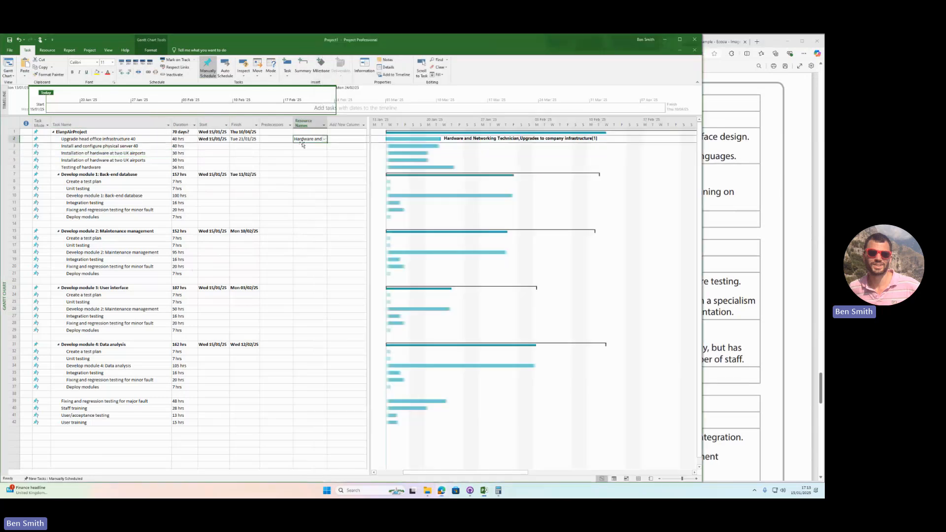
{"action": "left_click", "coordinate": [324, 146]}
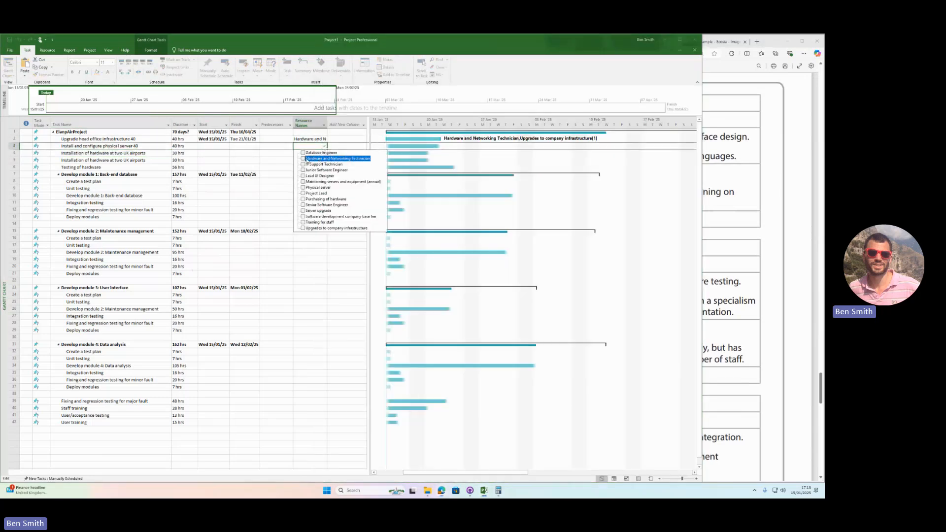
{"action": "left_click", "coordinate": [273, 166]}
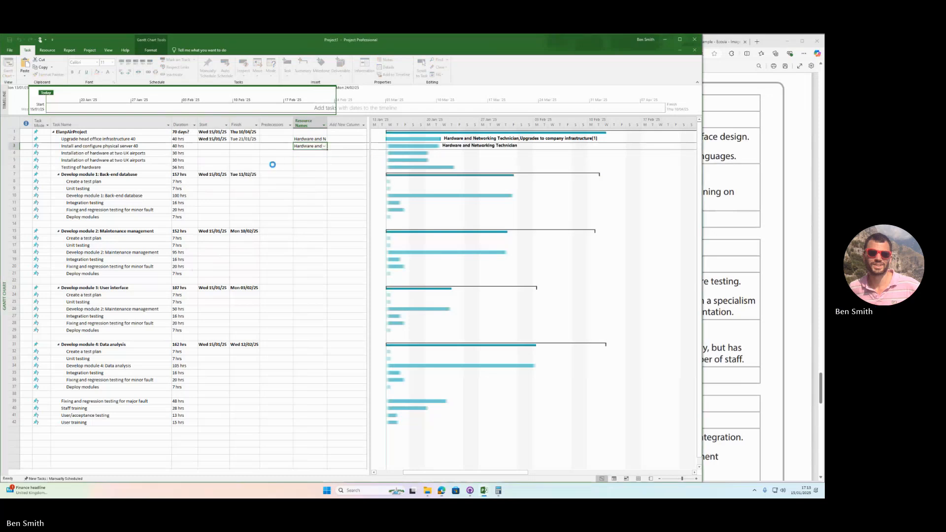
{"action": "left_click", "coordinate": [324, 146]}
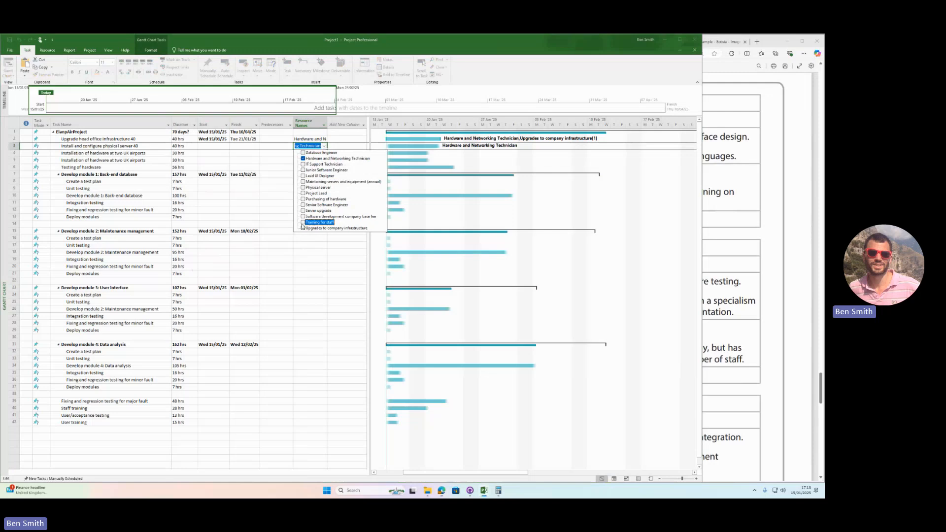
{"action": "left_click", "coordinate": [303, 187]}
{"action": "left_click", "coordinate": [277, 200]}
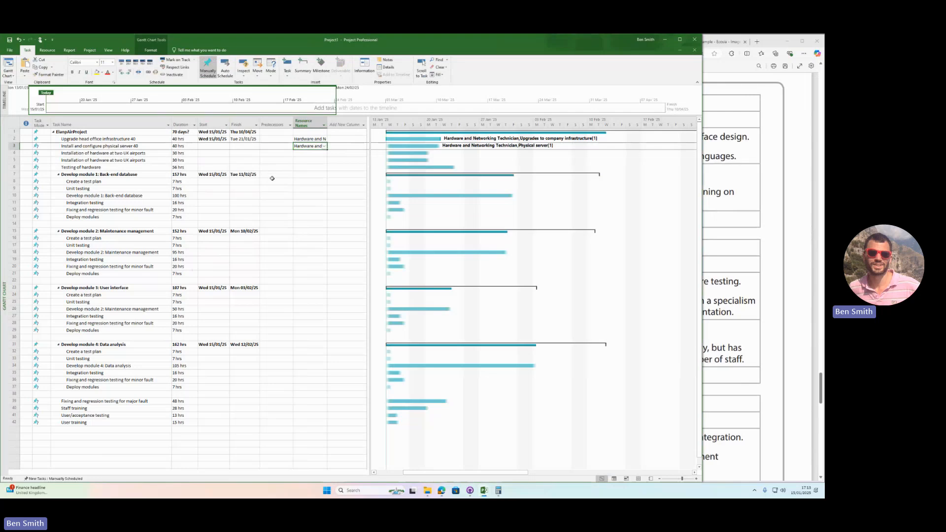
- Widen the Resource Names column and the task table beside the Gantt chart to fit the longer resource assignments
{"action": "left_click_drag", "start_coordinate": [327, 125], "coordinate": [373, 120]}
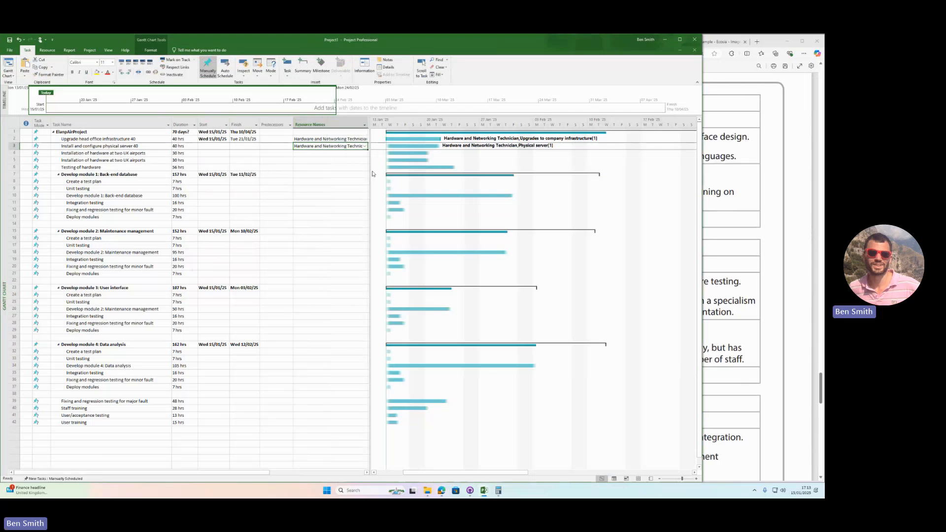
{"action": "left_click_drag", "start_coordinate": [370, 173], "coordinate": [430, 168]}
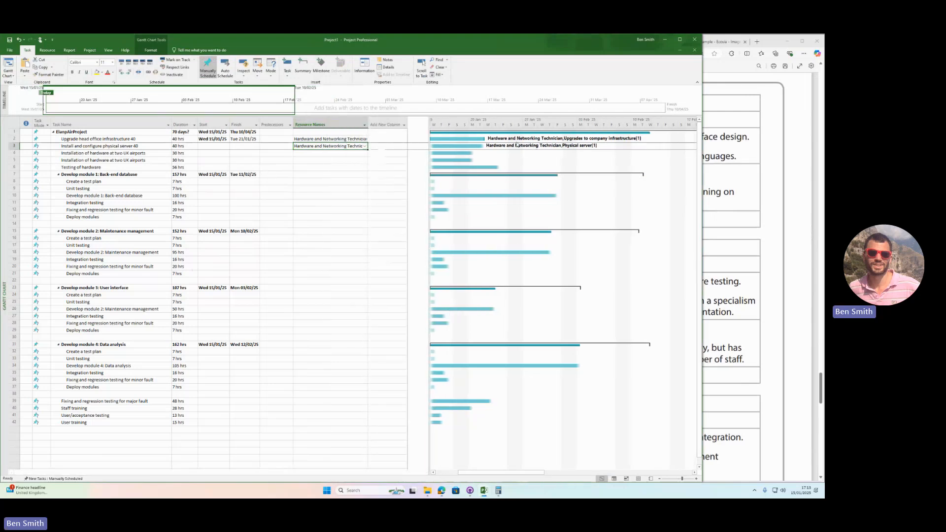
{"action": "left_click_drag", "start_coordinate": [366, 125], "coordinate": [398, 125]}
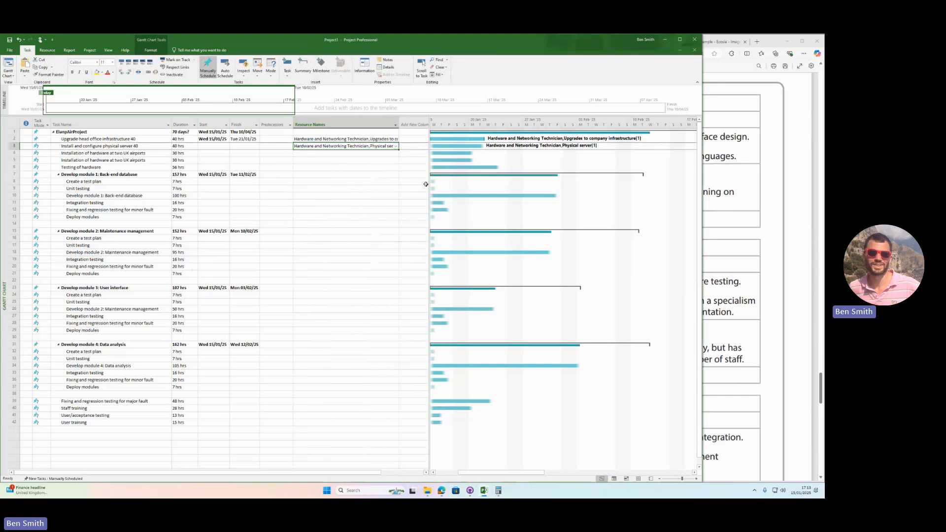
{"action": "left_click_drag", "start_coordinate": [429, 183], "coordinate": [444, 165]}
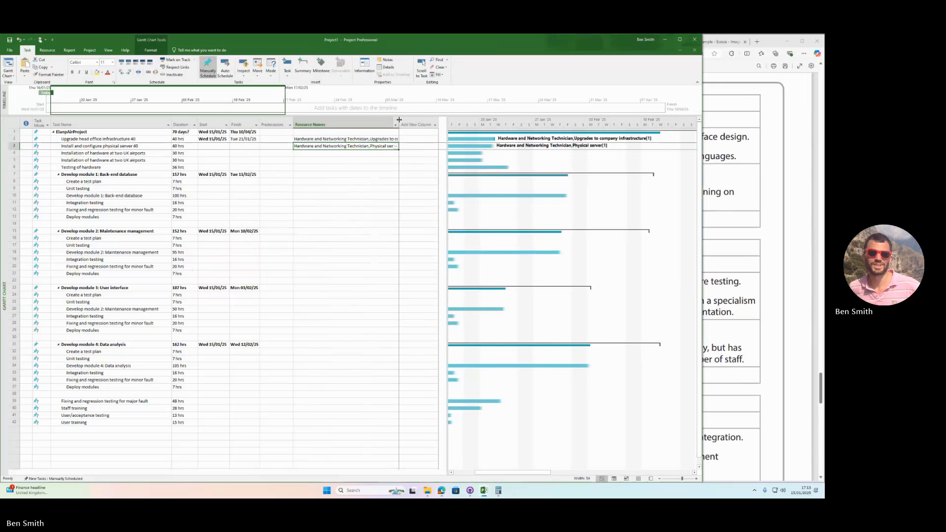
{"action": "left_click_drag", "start_coordinate": [398, 124], "coordinate": [431, 118]}
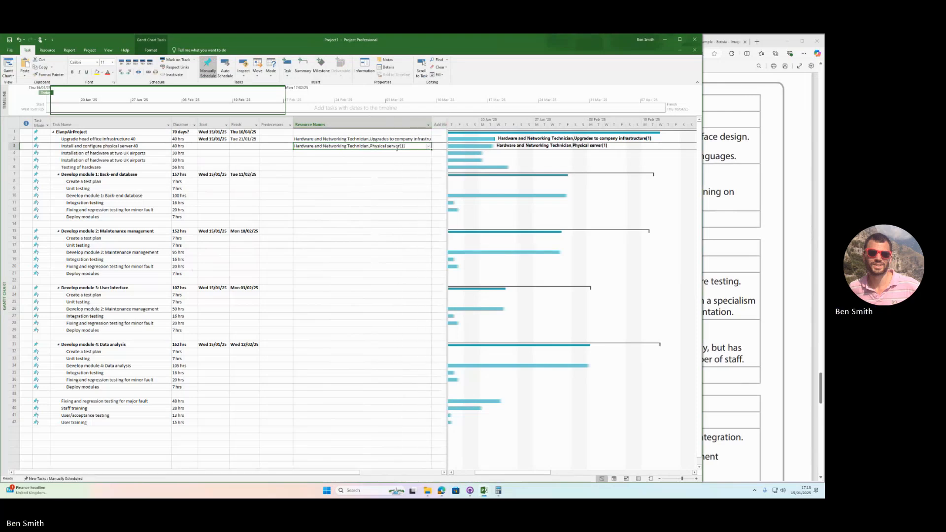
- Recheck the brief's staff profiles and assign Hardware and Networking Technician to the first Installation of hardware at two UK airports task
{"action": "left_click", "coordinate": [82, 154]}
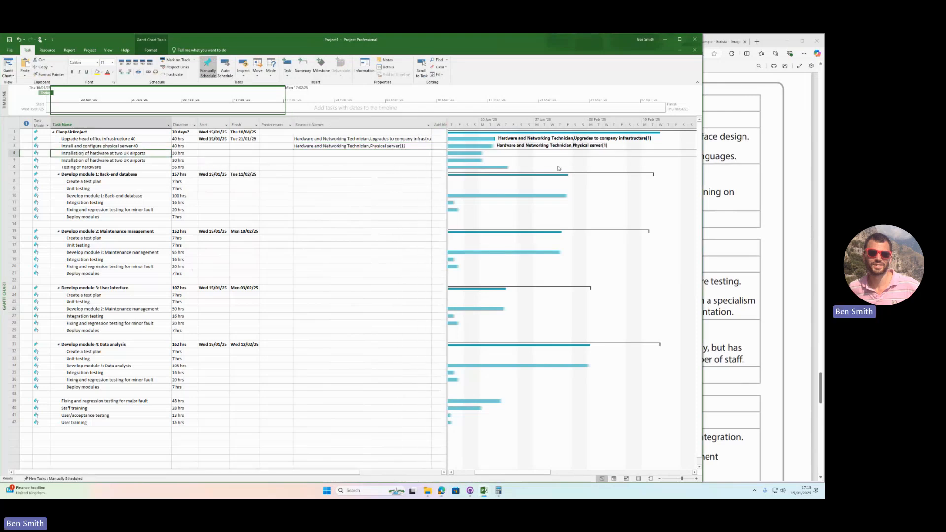
{"action": "left_click", "coordinate": [781, 191]}
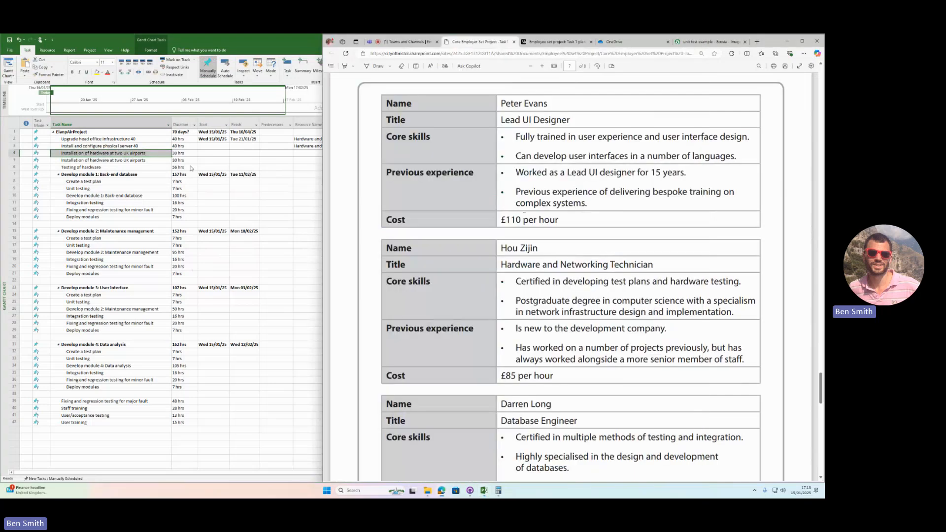
{"action": "left_click", "coordinate": [270, 157]}
{"action": "left_click", "coordinate": [346, 155]}
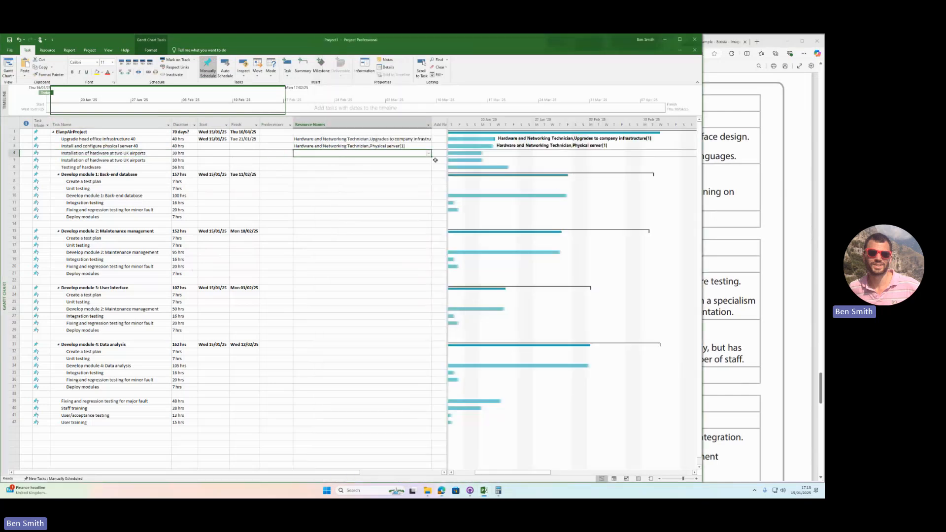
{"action": "left_click", "coordinate": [428, 154]}
{"action": "left_click", "coordinate": [303, 166]}
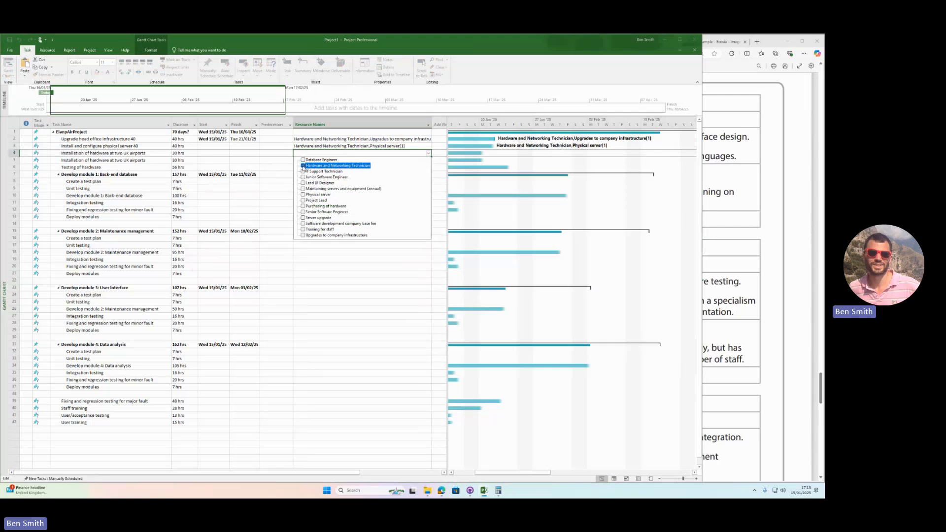
{"action": "key", "text": "Return"}
- Assign Hardware and Networking Technician to the second Installation of hardware at two UK airports task
{"action": "left_click", "coordinate": [402, 161]}
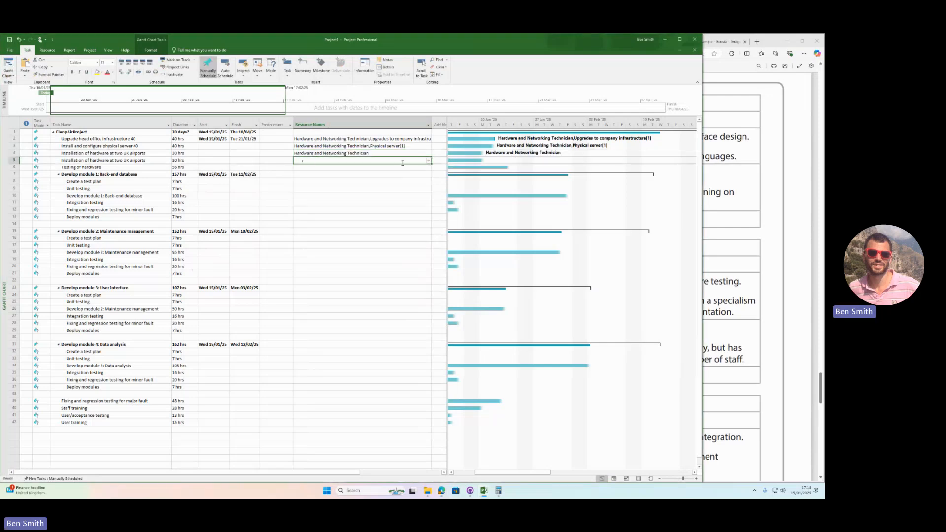
{"action": "left_click", "coordinate": [429, 161]}
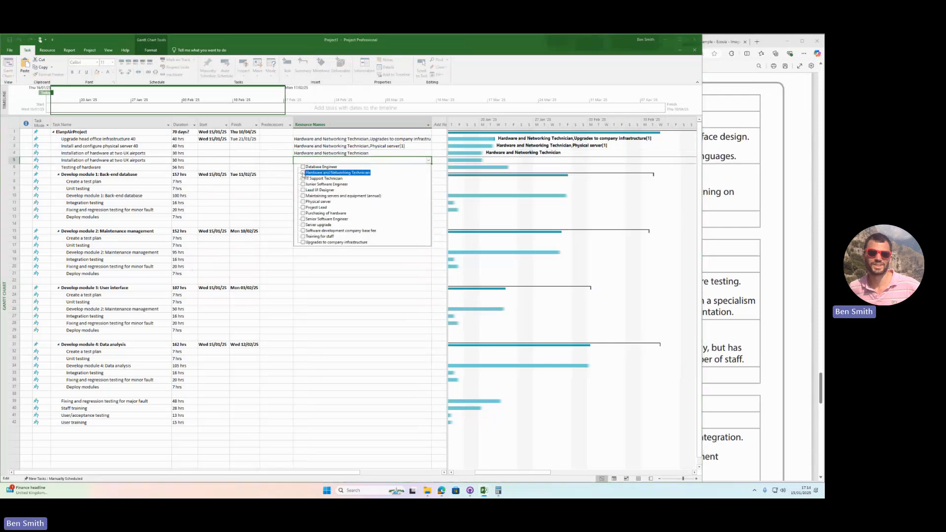
{"action": "key", "text": "Return"}
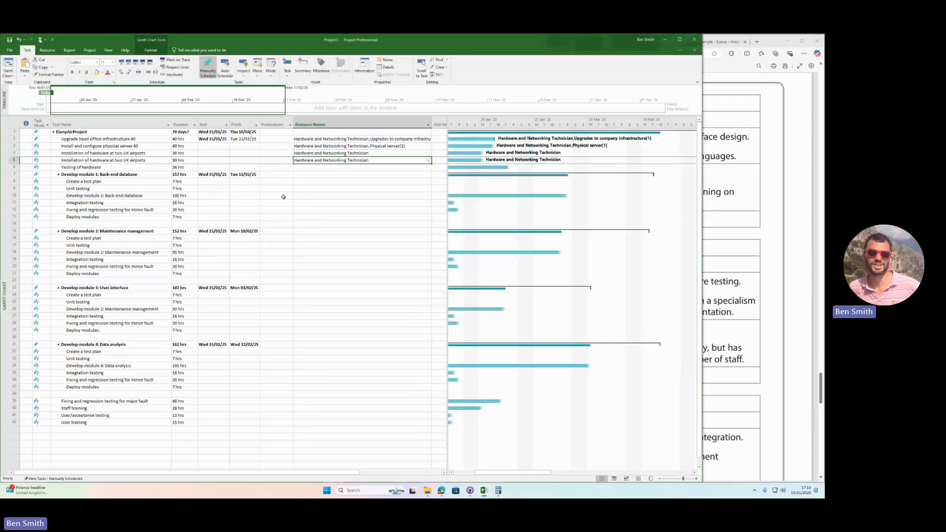
- Switch to the brief and compare the Hardware and Networking Technician and Database Engineer profiles for the Testing of hardware task
{"action": "left_click", "coordinate": [318, 169]}
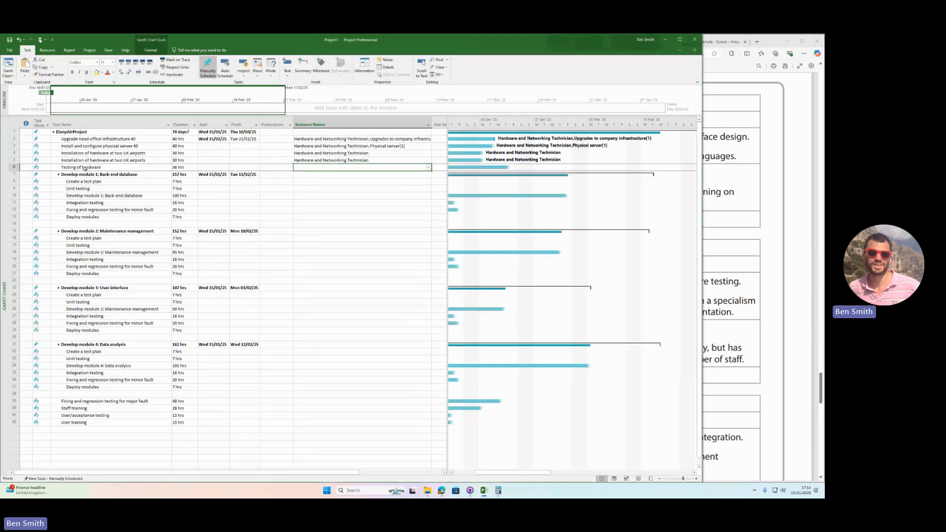
{"action": "left_click", "coordinate": [726, 223]}
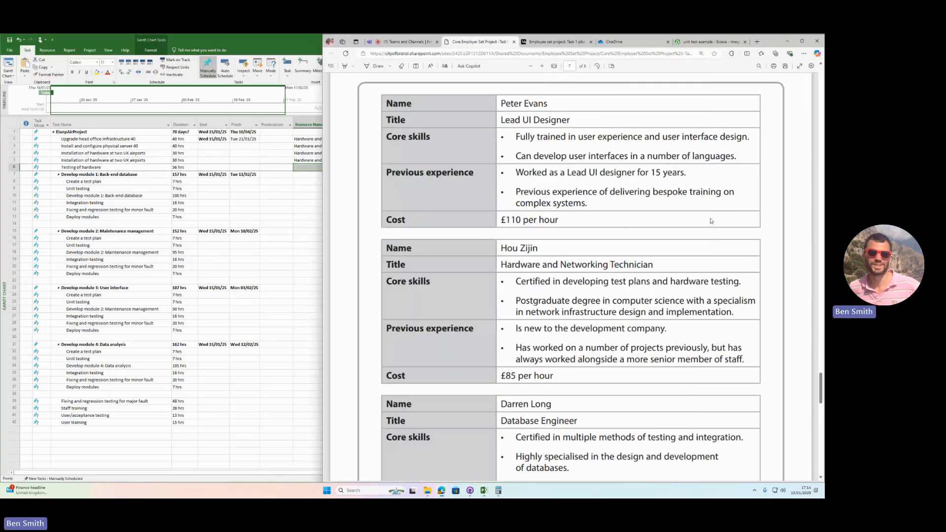
{"action": "scroll", "coordinate": [661, 284], "scroll_direction": "down", "scroll_amount": 5}
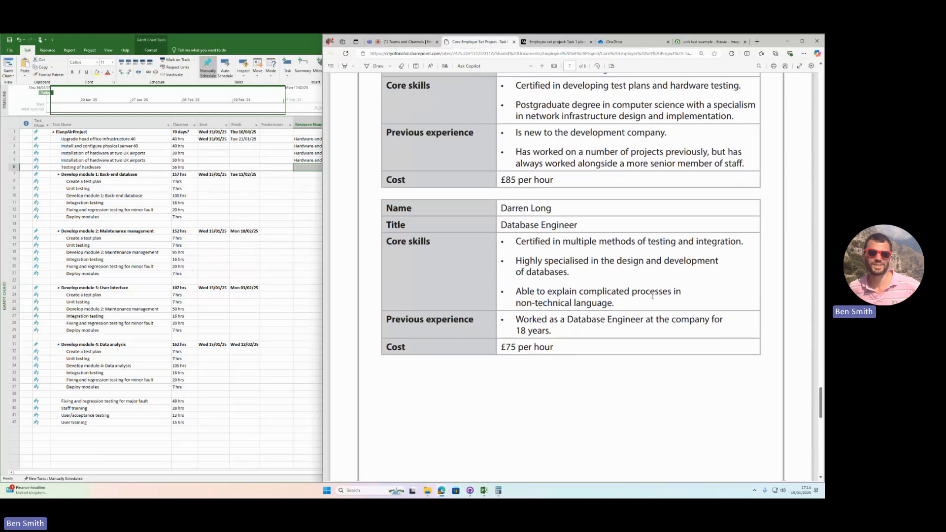
{"action": "scroll", "coordinate": [653, 295], "scroll_direction": "up", "scroll_amount": 3}
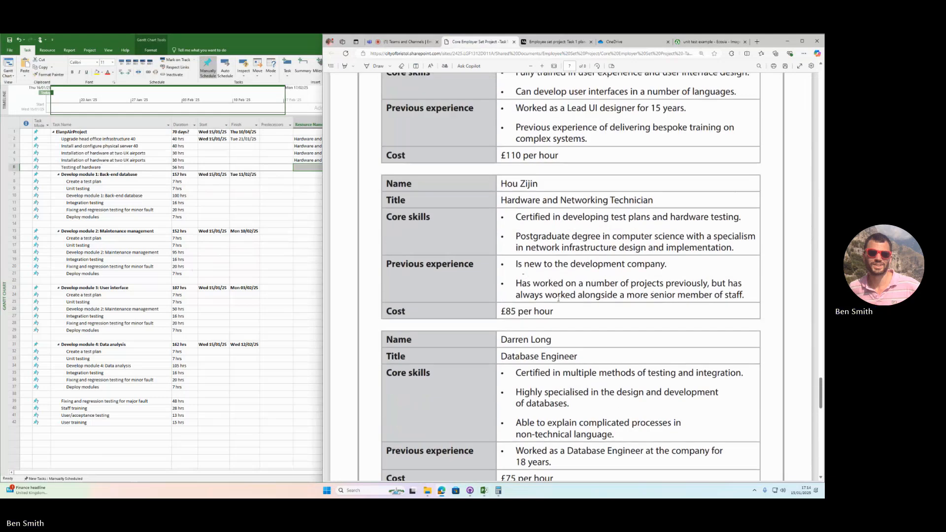
{"action": "scroll", "coordinate": [575, 244], "scroll_direction": "down", "scroll_amount": 2}
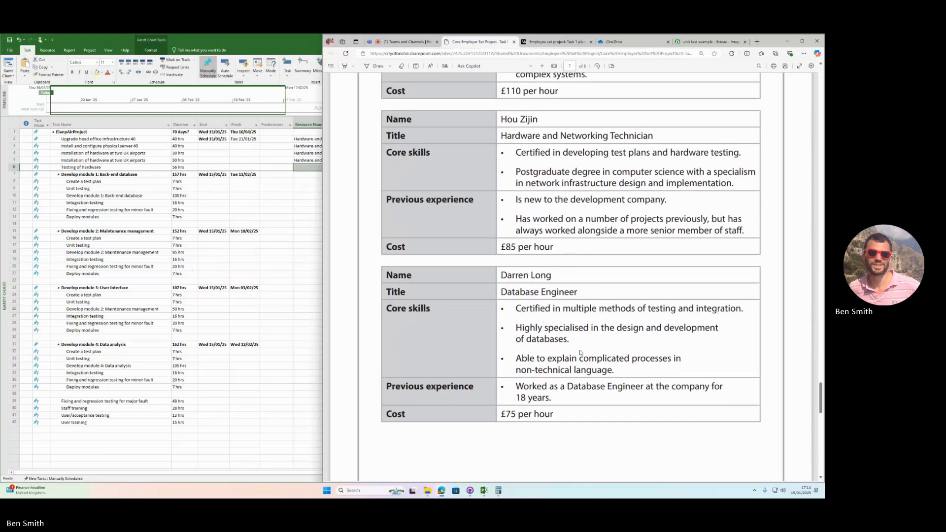
{"action": "scroll", "coordinate": [580, 352], "scroll_direction": "up", "scroll_amount": 5}
{"action": "scroll", "coordinate": [550, 243], "scroll_direction": "up", "scroll_amount": 3}
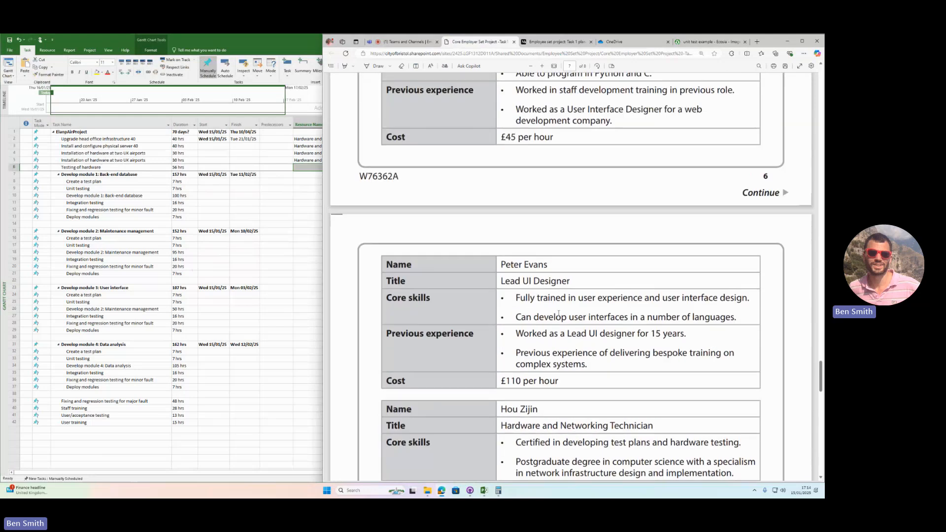
- Examine the core skills of the brief's Junior and Senior Software Engineers, and recheck the technician's profile for hardware testing
{"action": "scroll", "coordinate": [544, 271], "scroll_direction": "up", "scroll_amount": 5}
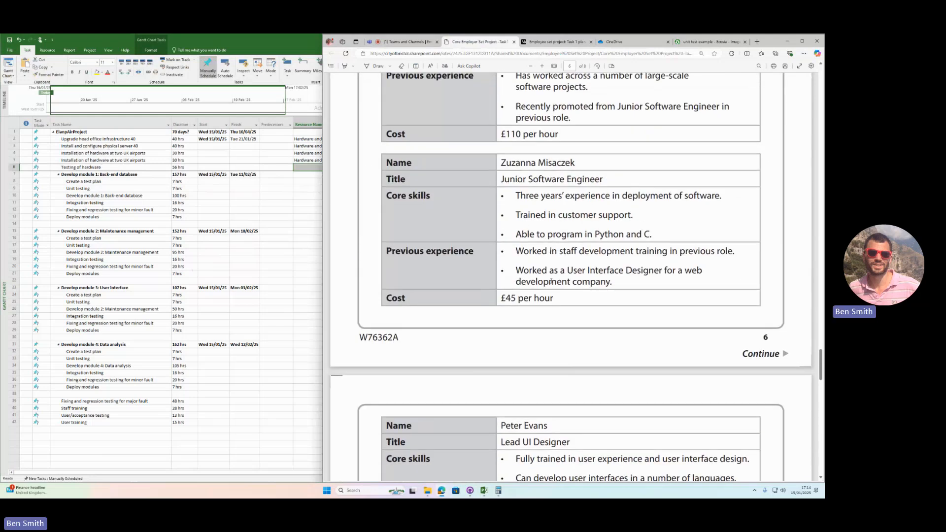
{"action": "scroll", "coordinate": [544, 271], "scroll_direction": "up", "scroll_amount": 5}
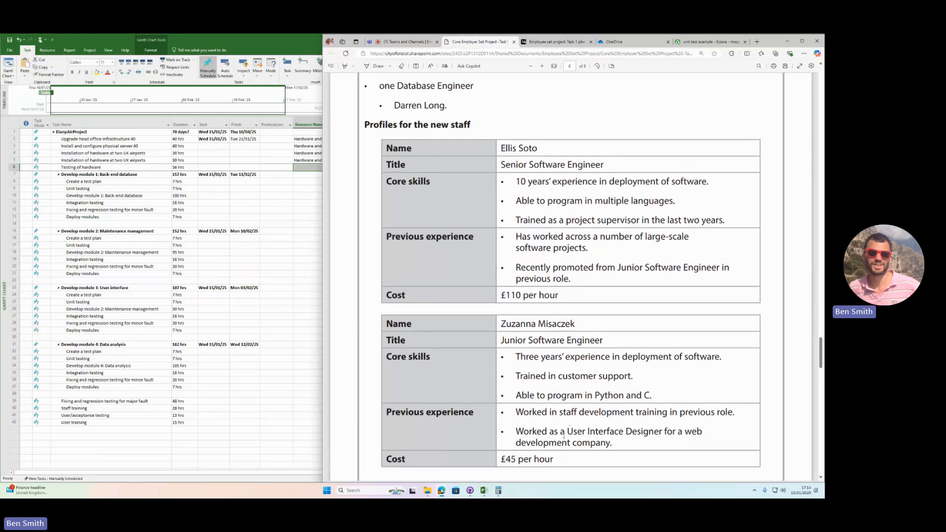
{"action": "left_click_drag", "start_coordinate": [516, 357], "coordinate": [653, 397]}
{"action": "left_click", "coordinate": [547, 209]}
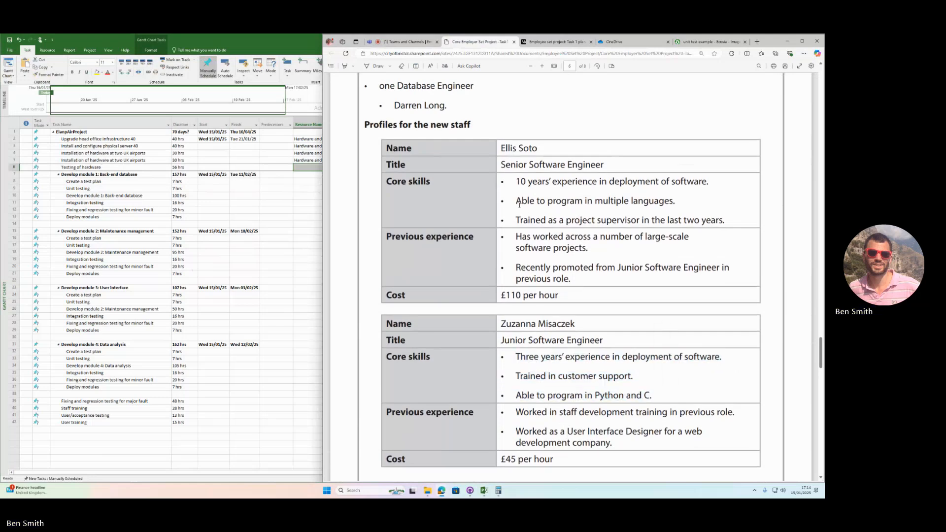
{"action": "left_click_drag", "start_coordinate": [516, 182], "coordinate": [647, 237]}
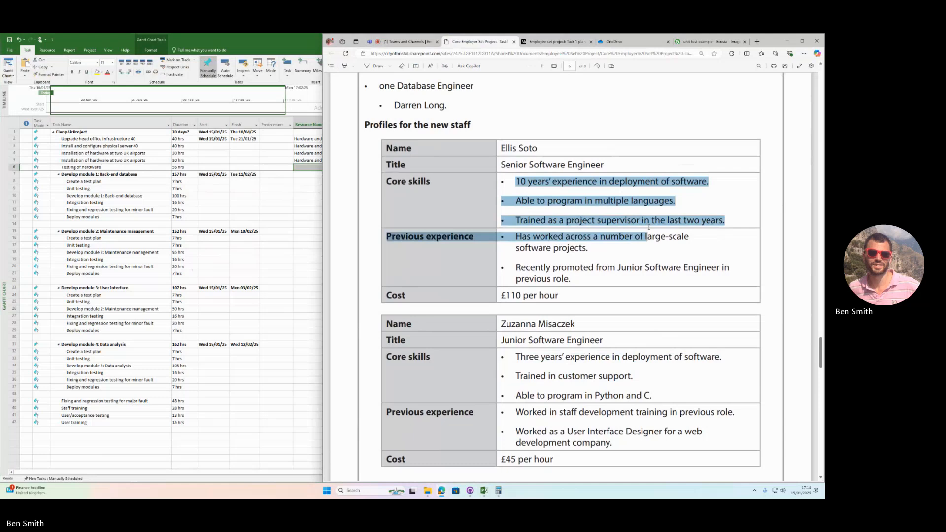
{"action": "left_click", "coordinate": [589, 265]}
{"action": "scroll", "coordinate": [538, 264], "scroll_direction": "down", "scroll_amount": 5}
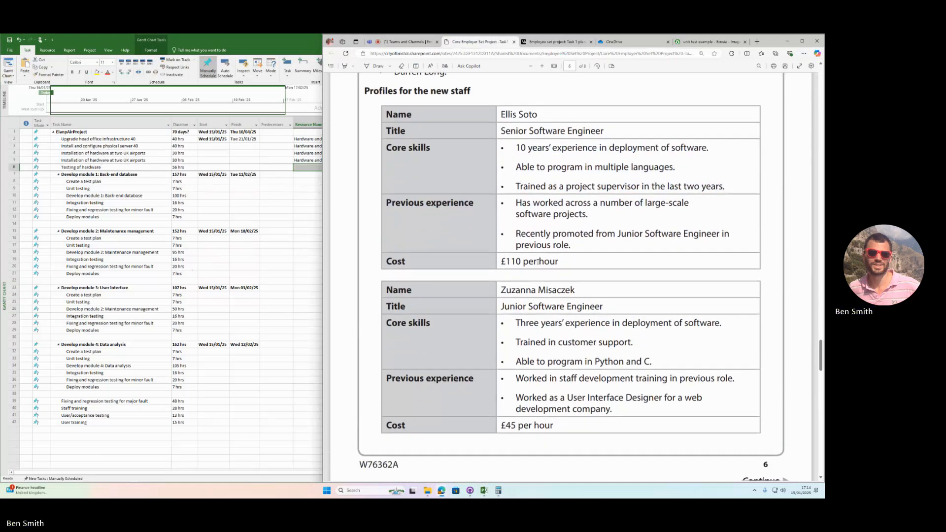
{"action": "scroll", "coordinate": [542, 260], "scroll_direction": "down", "scroll_amount": 3}
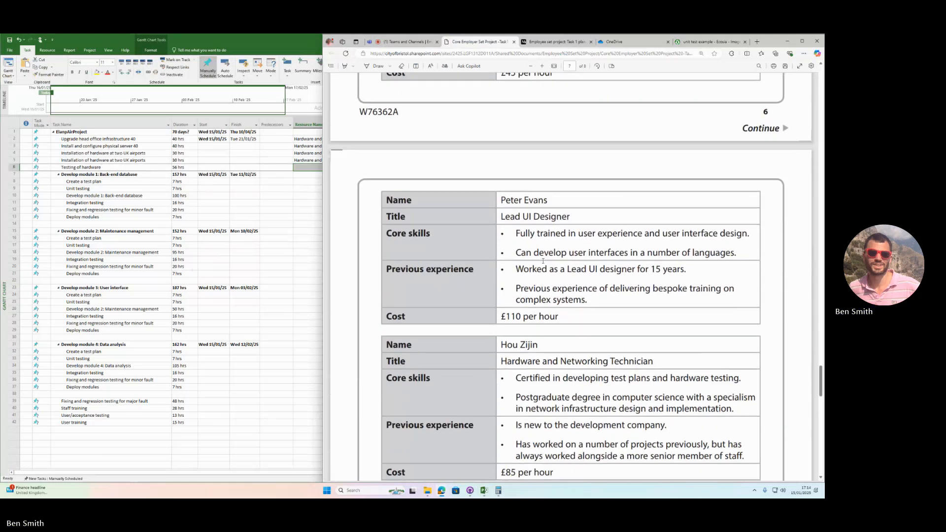
{"action": "scroll", "coordinate": [543, 261], "scroll_direction": "down", "scroll_amount": 3}
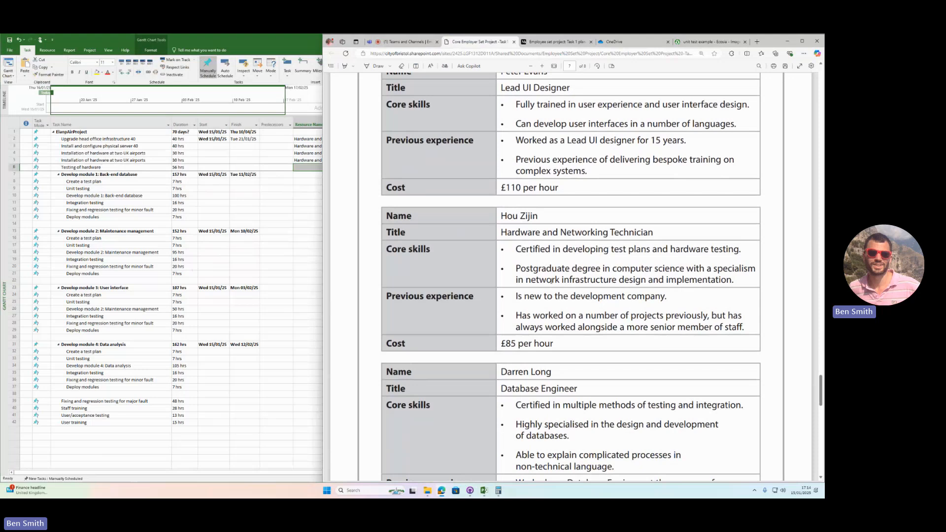
- In Project, assign Hardware and Networking Technician to the Testing of hardware task
{"action": "left_click", "coordinate": [302, 190]}
{"action": "left_click", "coordinate": [314, 169]}
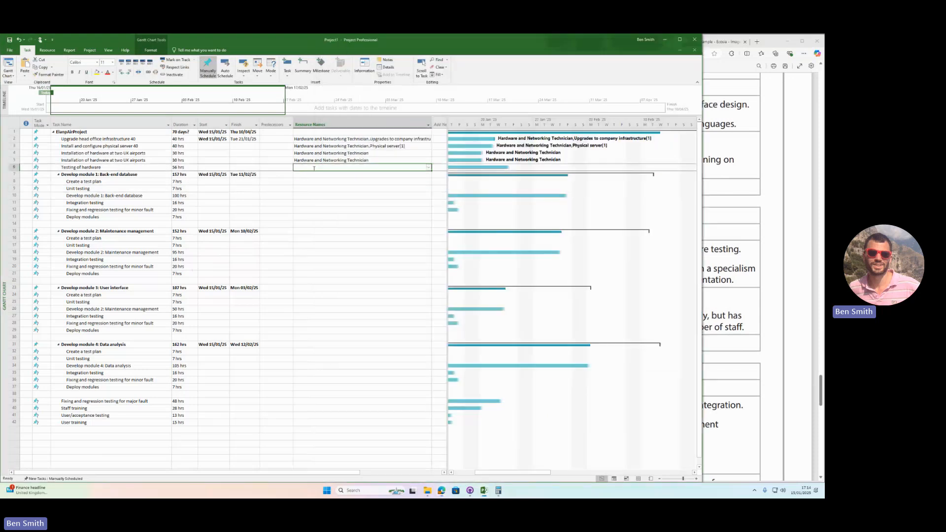
{"action": "left_click", "coordinate": [429, 167]}
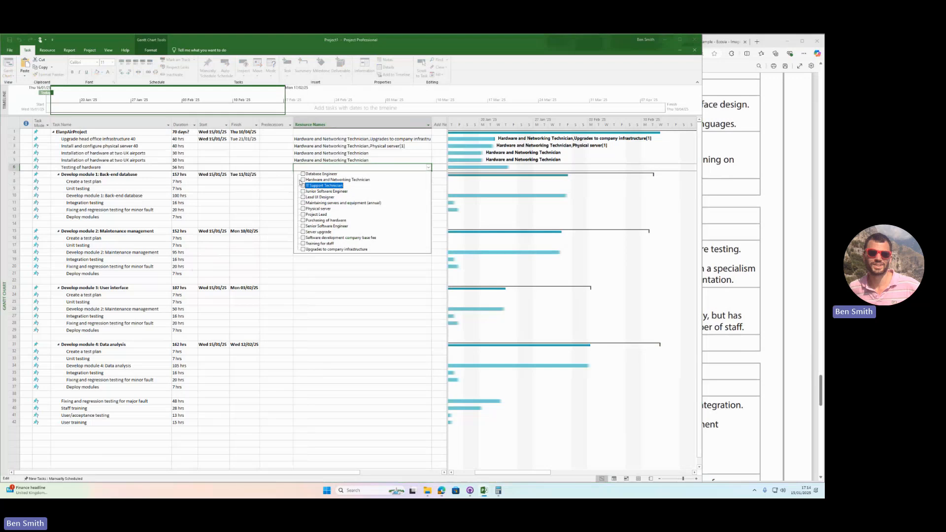
{"action": "left_click", "coordinate": [302, 180]}
{"action": "left_click", "coordinate": [297, 278]}
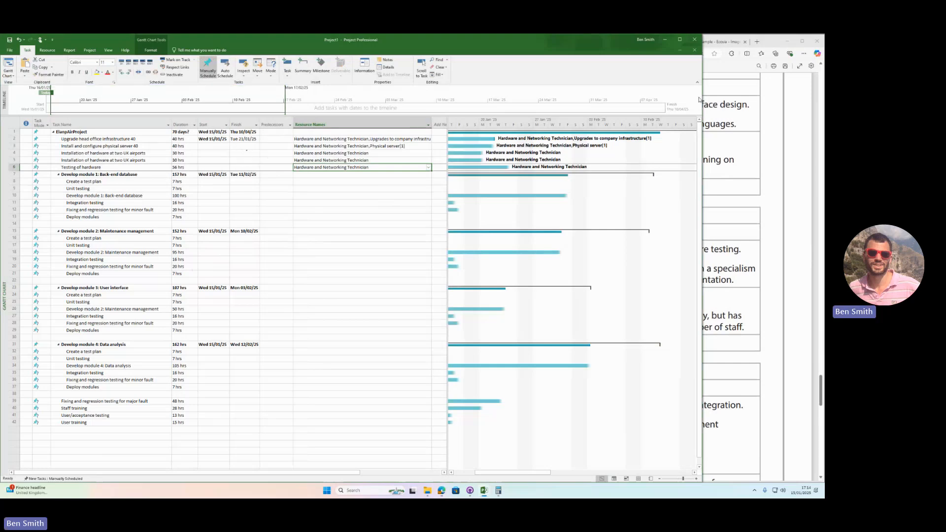
- Switch to the Medium planning guide and review its sections on the Resource Sheet, major and minor faults, and setting the hours in the day
{"action": "left_click", "coordinate": [773, 106]}
{"action": "left_click", "coordinate": [555, 42]}
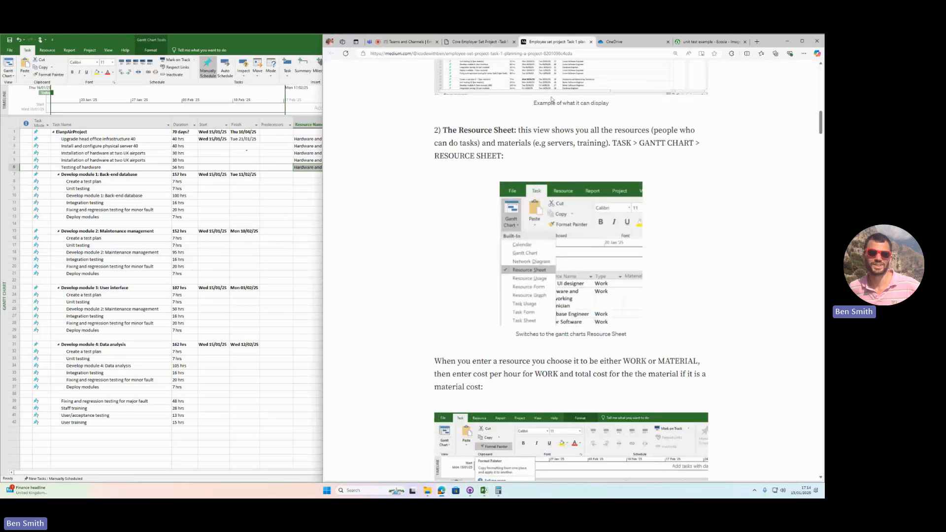
{"action": "scroll", "coordinate": [546, 127], "scroll_direction": "down", "scroll_amount": 5}
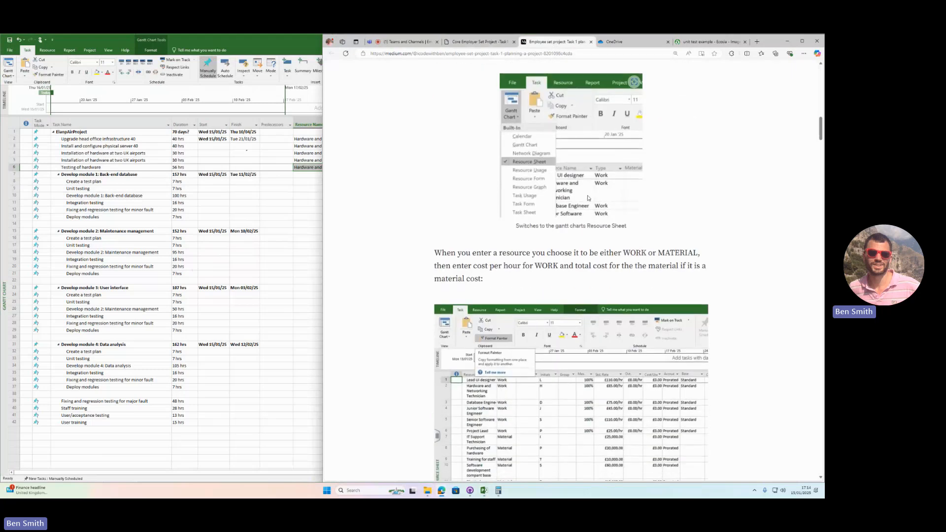
{"action": "scroll", "coordinate": [618, 209], "scroll_direction": "up", "scroll_amount": 5}
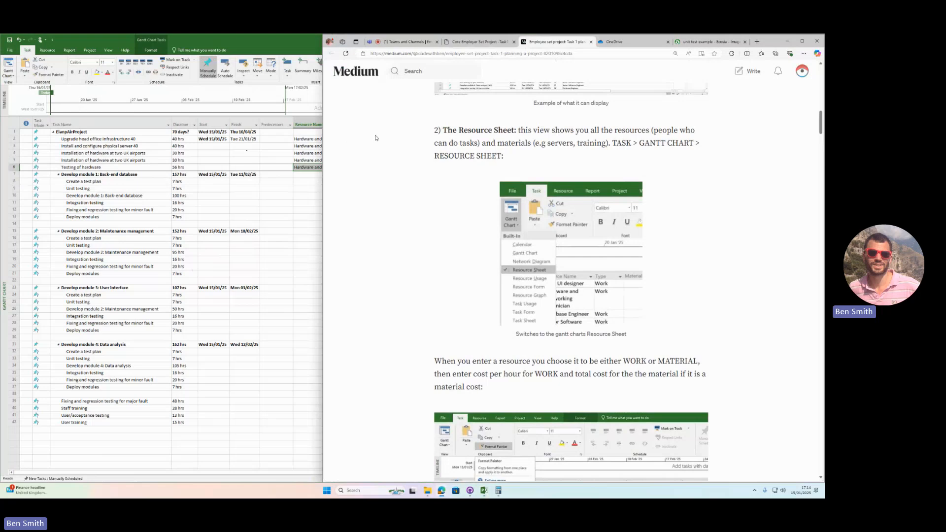
{"action": "scroll", "coordinate": [459, 218], "scroll_direction": "down", "scroll_amount": 10}
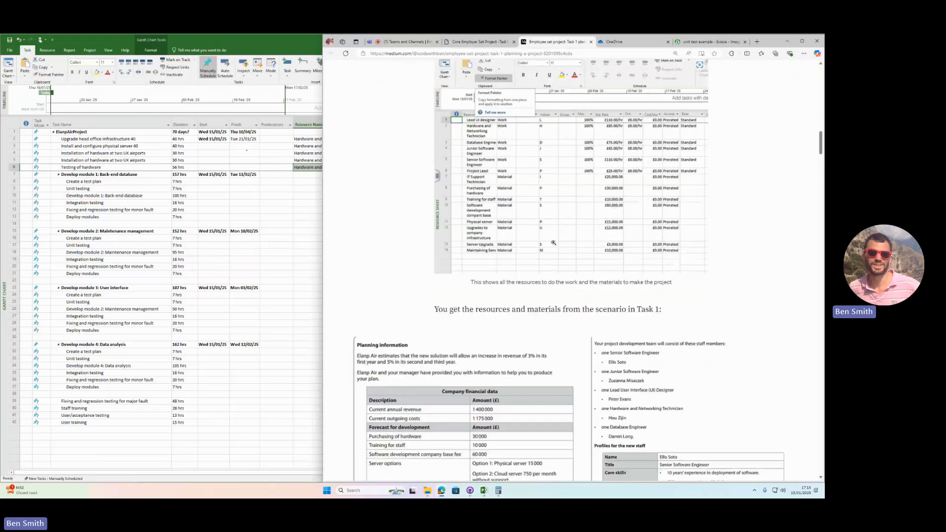
{"action": "scroll", "coordinate": [552, 248], "scroll_direction": "up", "scroll_amount": 10}
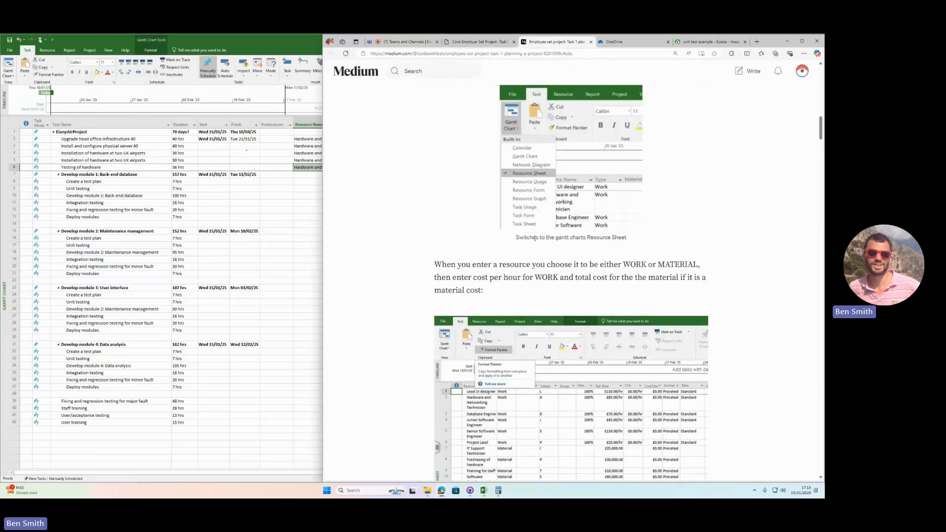
{"action": "scroll", "coordinate": [495, 222], "scroll_direction": "down", "scroll_amount": 7}
{"action": "scroll", "coordinate": [538, 240], "scroll_direction": "down", "scroll_amount": 4}
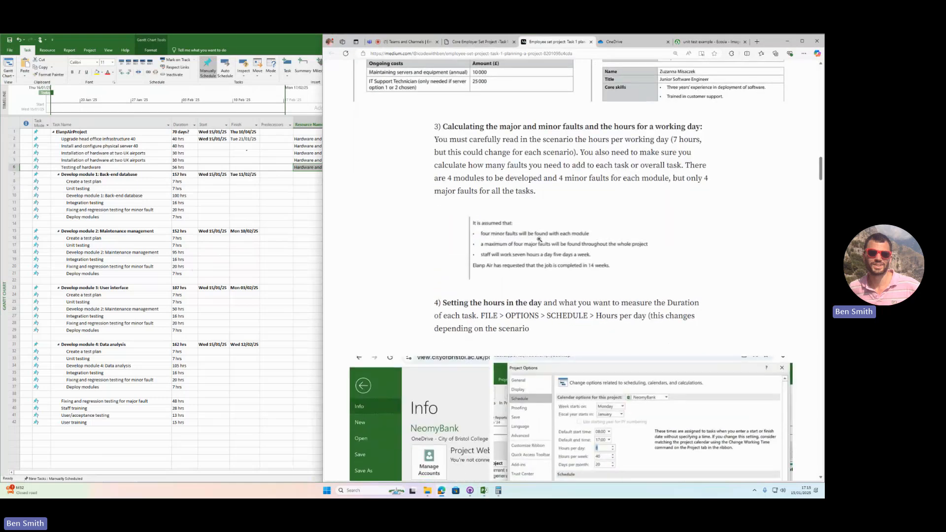
{"action": "left_click_drag", "start_coordinate": [447, 94], "coordinate": [686, 94]}
{"action": "scroll", "coordinate": [612, 212], "scroll_direction": "down", "scroll_amount": 2}
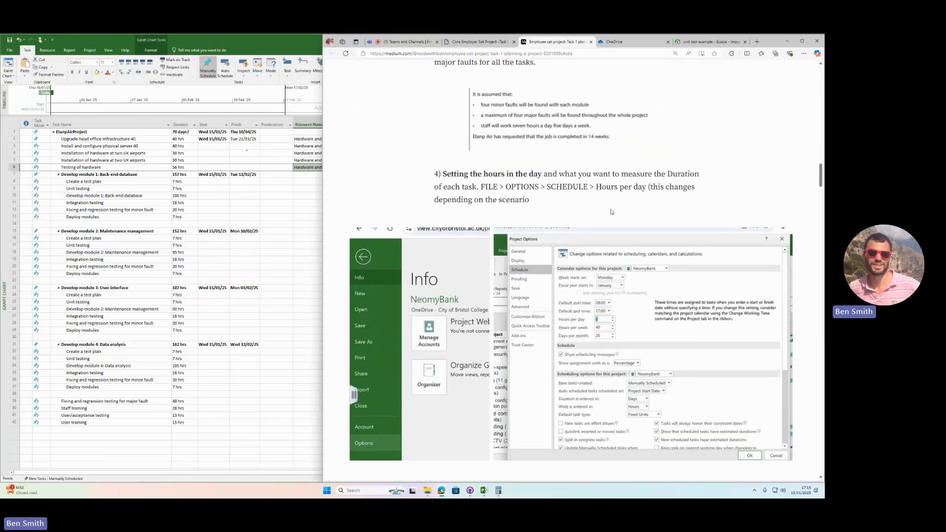
{"action": "scroll", "coordinate": [615, 343], "scroll_direction": "down", "scroll_amount": 3}
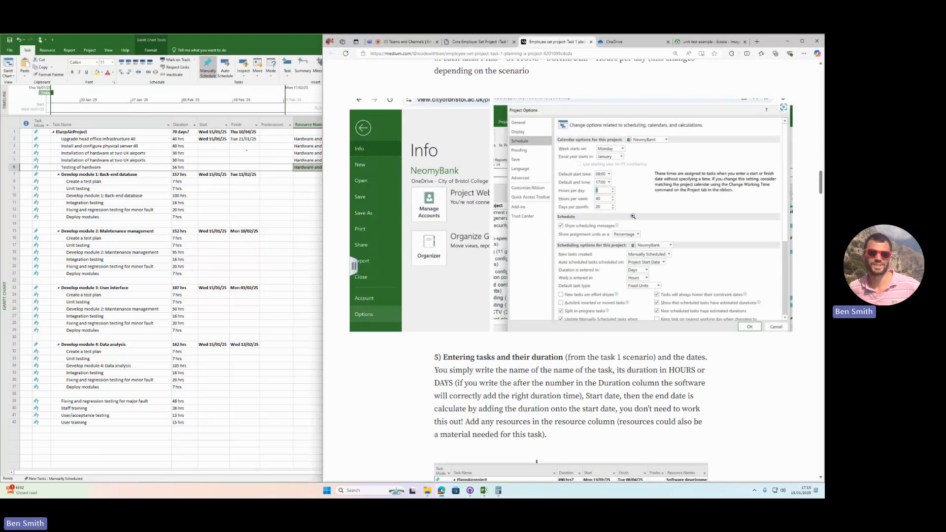
- Read the guide's sections on entering tasks and their duration and on conflicts and the Predecessor column
{"action": "scroll", "coordinate": [612, 213], "scroll_direction": "down", "scroll_amount": 2}
{"action": "scroll", "coordinate": [612, 213], "scroll_direction": "down", "scroll_amount": 3}
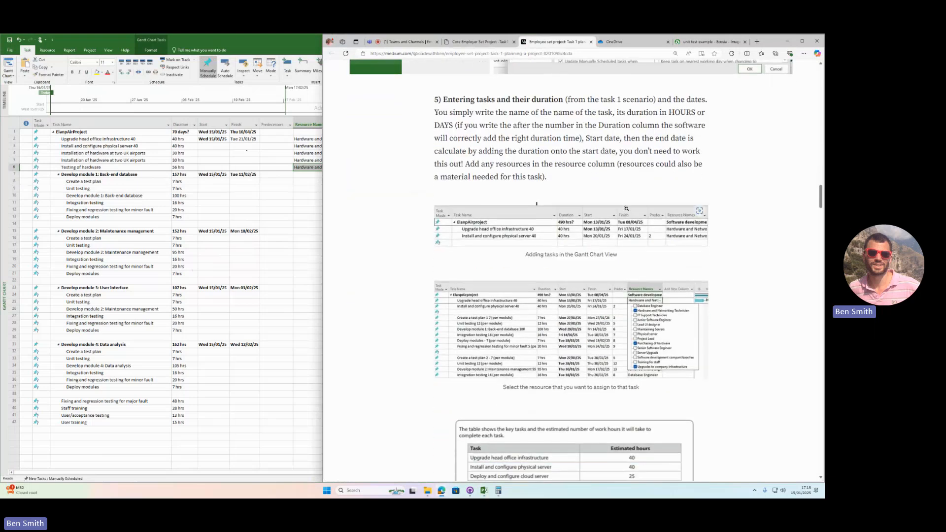
{"action": "left_click_drag", "start_coordinate": [447, 99], "coordinate": [599, 164]}
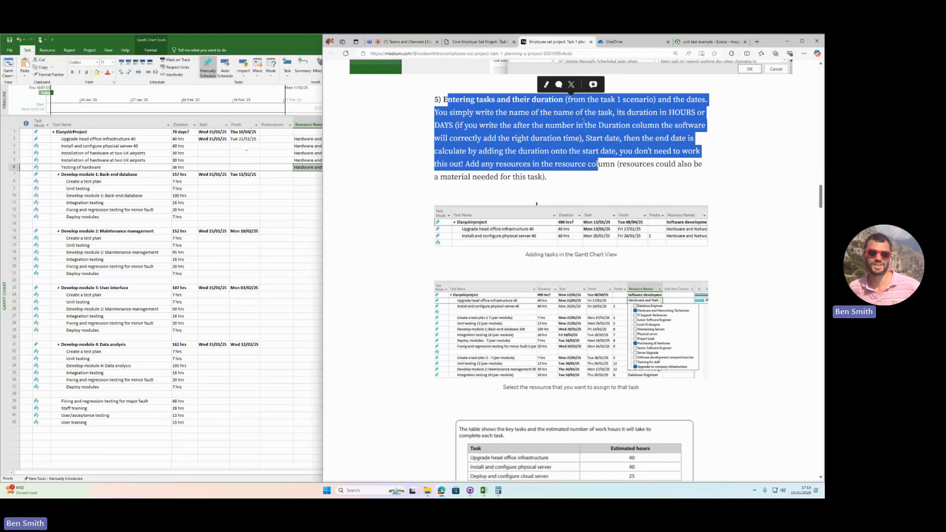
{"action": "left_click", "coordinate": [553, 178]}
{"action": "scroll", "coordinate": [628, 206], "scroll_direction": "down", "scroll_amount": 1}
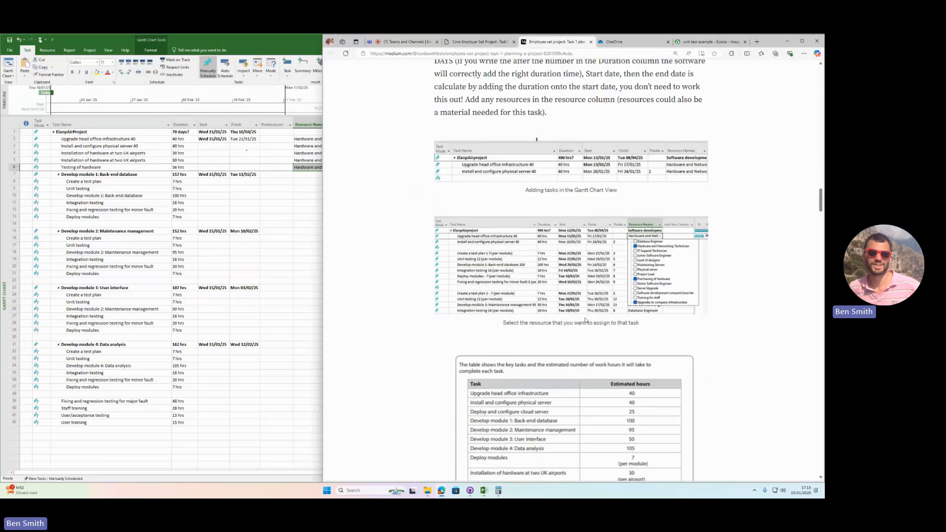
{"action": "scroll", "coordinate": [585, 320], "scroll_direction": "down", "scroll_amount": 10}
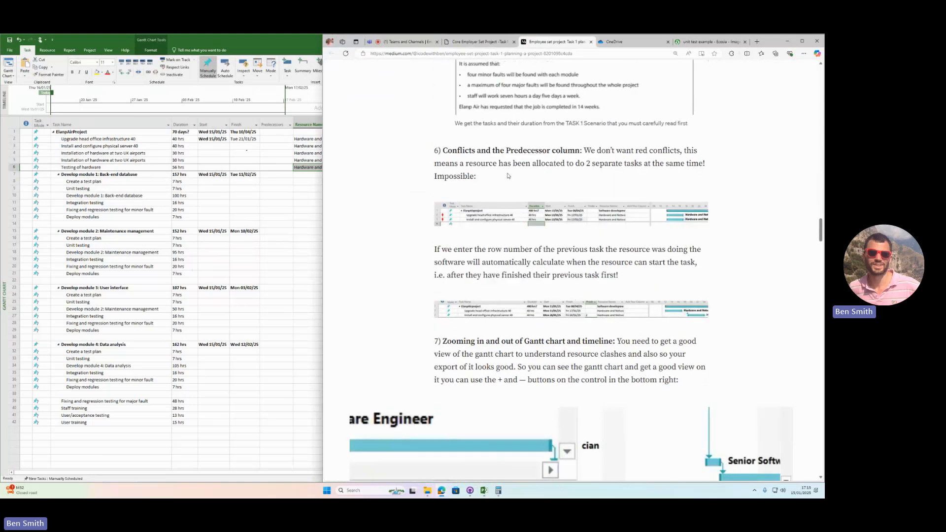
{"action": "left_click_drag", "start_coordinate": [442, 150], "coordinate": [666, 178]}
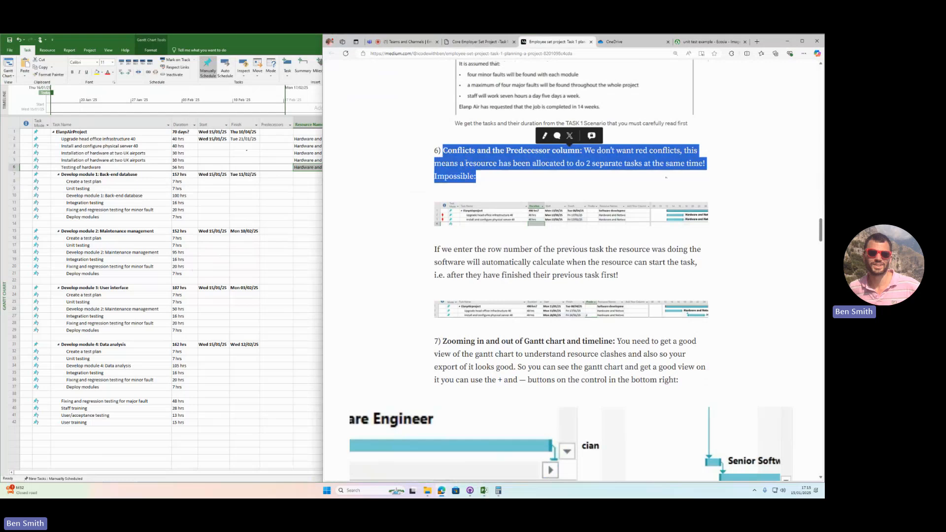
{"action": "left_click", "coordinate": [435, 151]}
{"action": "left_click_drag", "start_coordinate": [434, 150], "coordinate": [493, 185]}
- Return to Project and copy the Upgrade head office infrastructure start date, Wed 15/01/25, to the Install and configure physical server task
{"action": "left_click", "coordinate": [253, 190]}
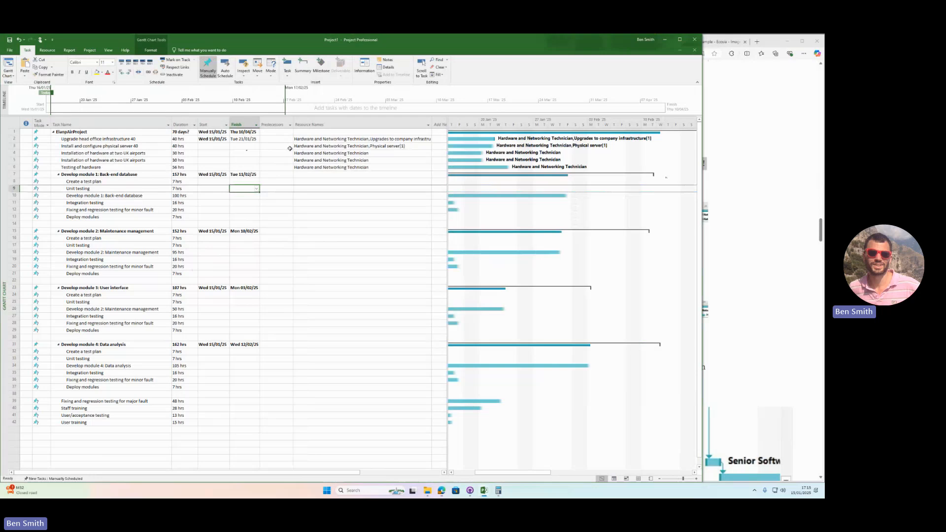
{"action": "left_click", "coordinate": [210, 139]}
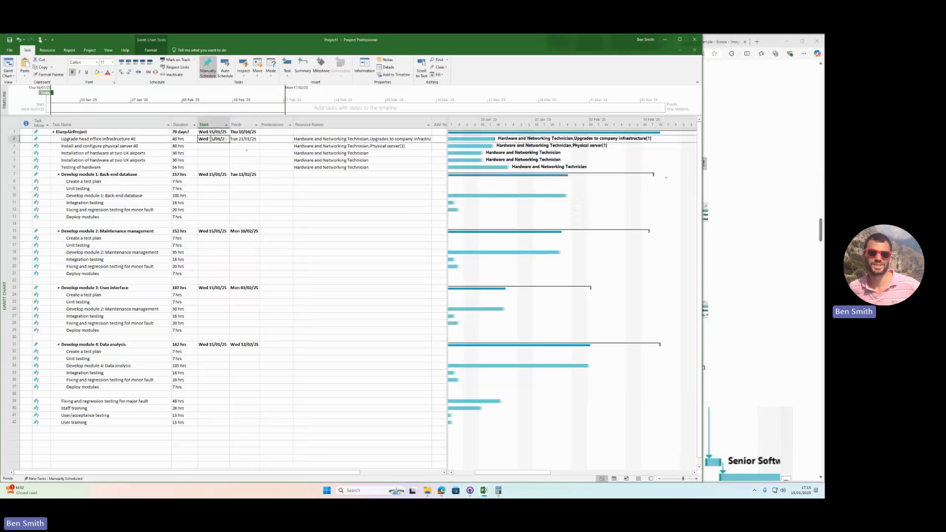
{"action": "left_click", "coordinate": [206, 146]}
{"action": "type", "text": "Wed 15/01/25"}
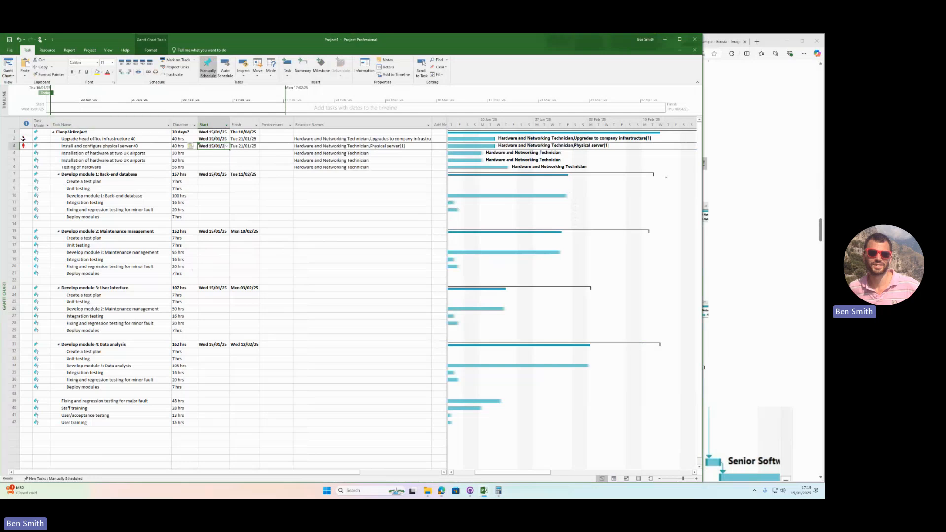
- Set predecessor 2 for the Install and configure physical server task so it follows the head office infrastructure upgrade
{"action": "mouse_move", "coordinate": [22, 138]}
{"action": "left_click", "coordinate": [73, 139]}
{"action": "left_click", "coordinate": [73, 146]}
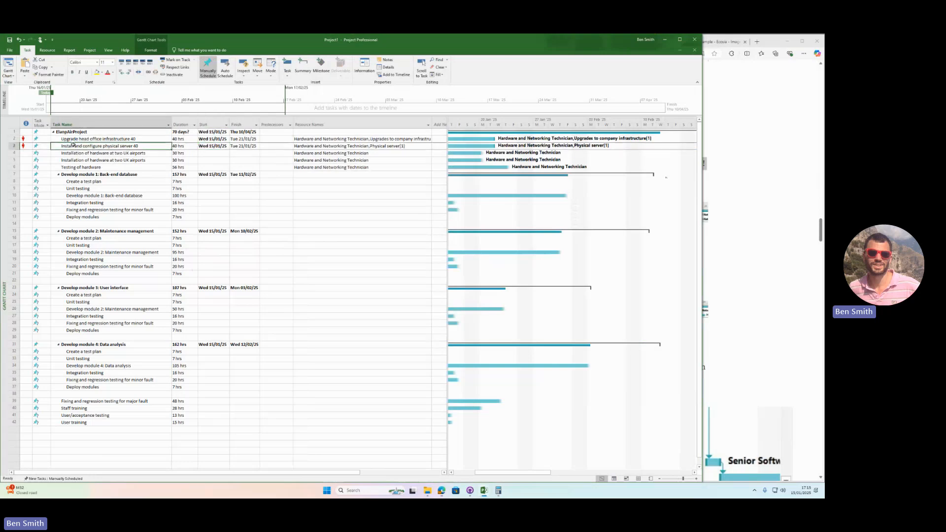
{"action": "left_click", "coordinate": [267, 147]}
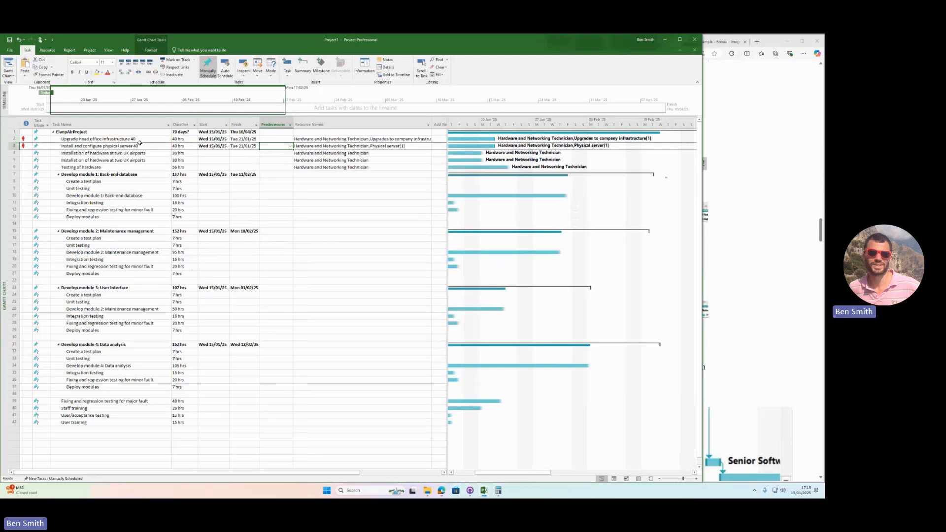
{"action": "key", "text": "Return"}
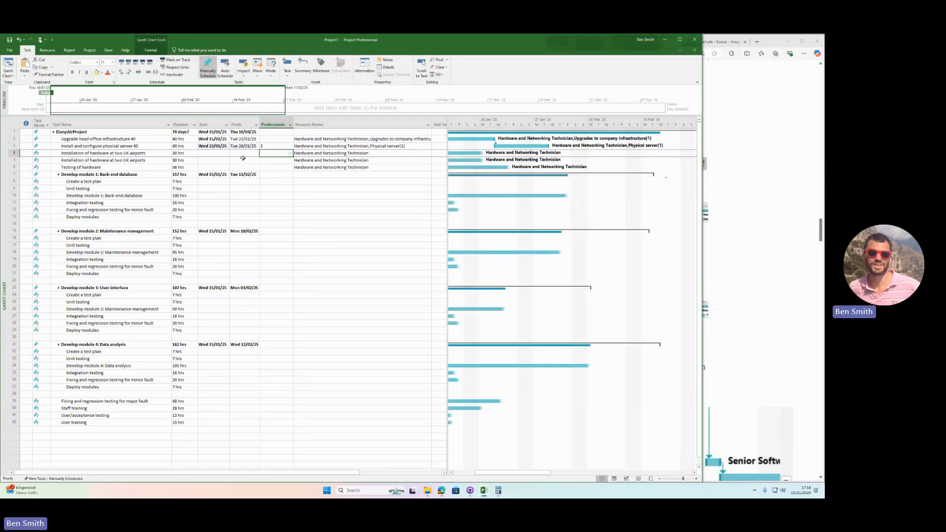
- Set predecessors 3 and 4 for the two Installation of hardware tasks and 5 for Testing of hardware, and widen the Project window
{"action": "type", "text": "3"}
{"action": "key", "text": "Return"}
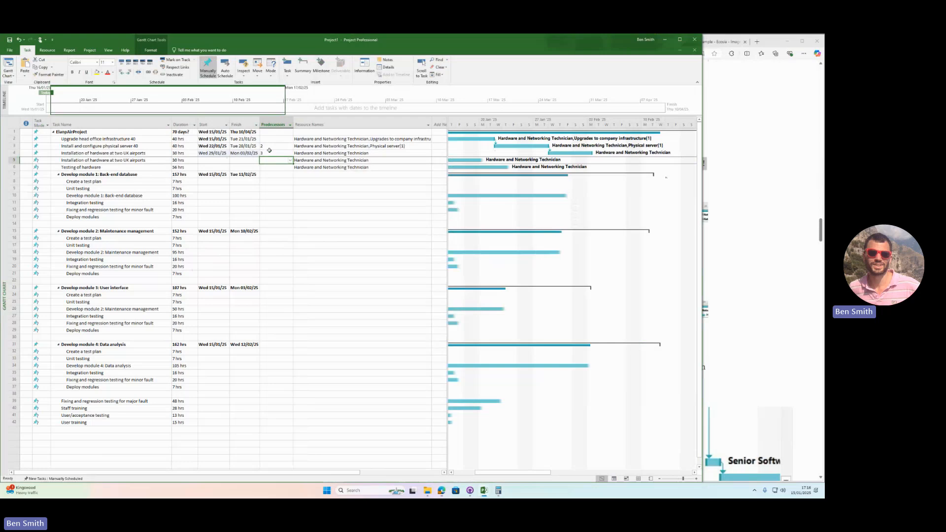
{"action": "type", "text": "4"}
{"action": "key", "text": "Return"}
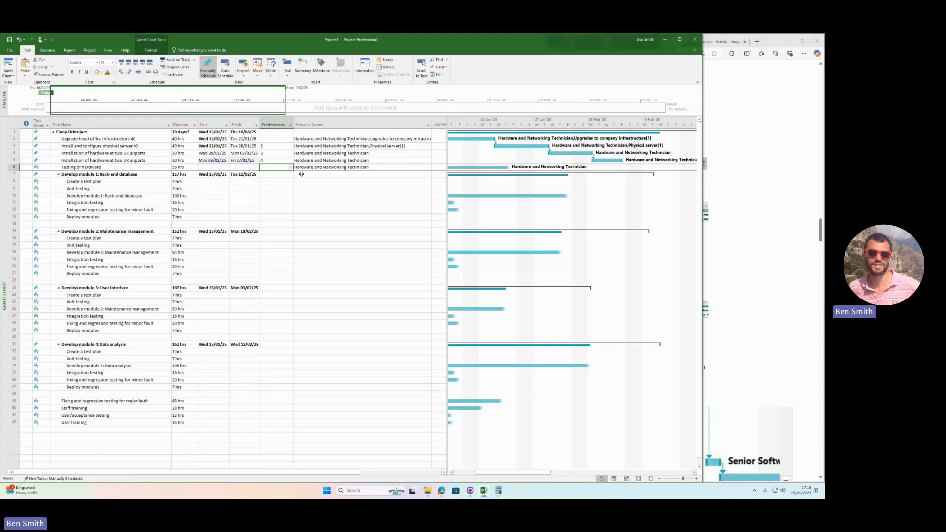
{"action": "key", "text": "Return"}
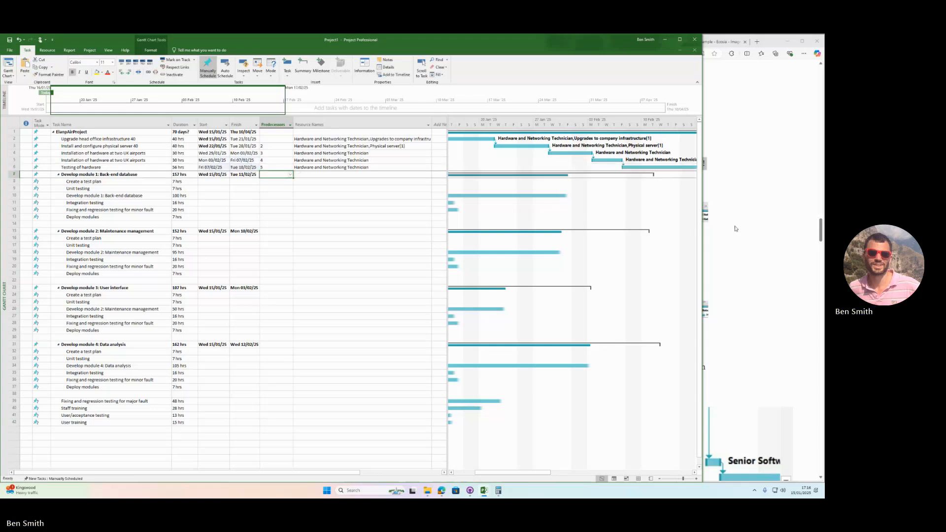
{"action": "left_click_drag", "start_coordinate": [705, 240], "coordinate": [787, 231]}
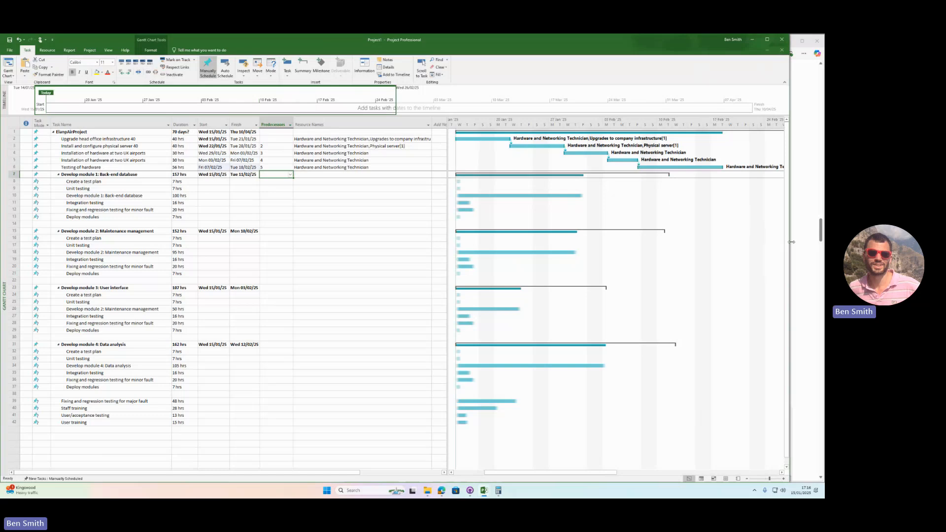
{"action": "left_click", "coordinate": [271, 146]}
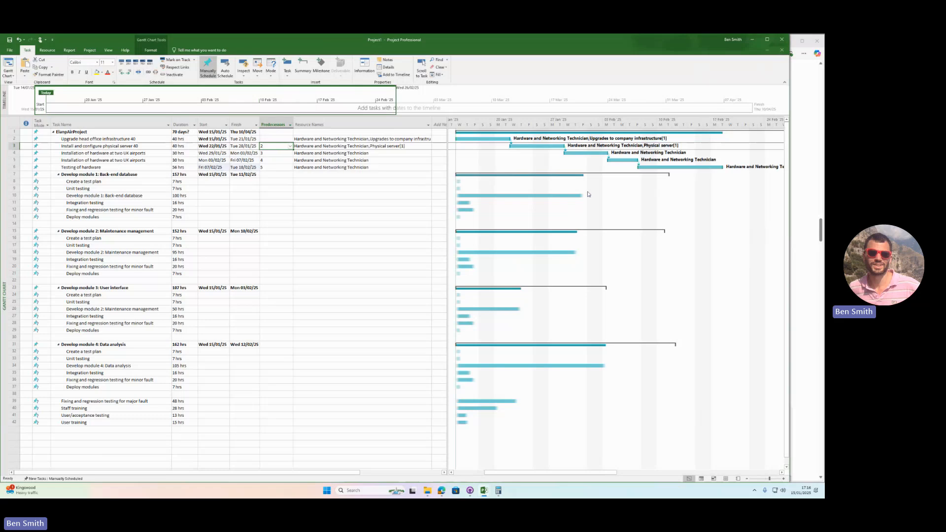
- Switch to the project brief in the browser and compare the new staff profiles for skills suited to the module 1 Create a test plan task
{"action": "left_click", "coordinate": [89, 182]}
{"action": "left_click", "coordinate": [814, 263]}
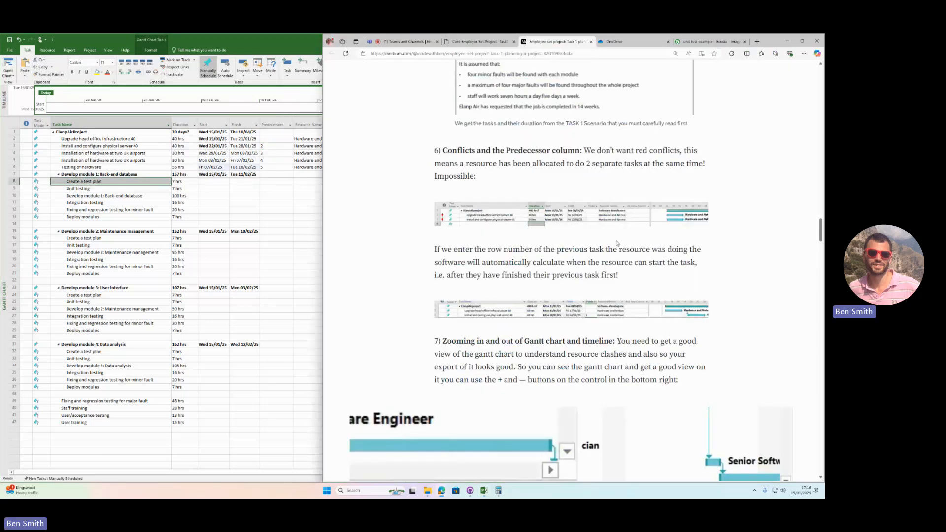
{"action": "left_click", "coordinate": [488, 42]}
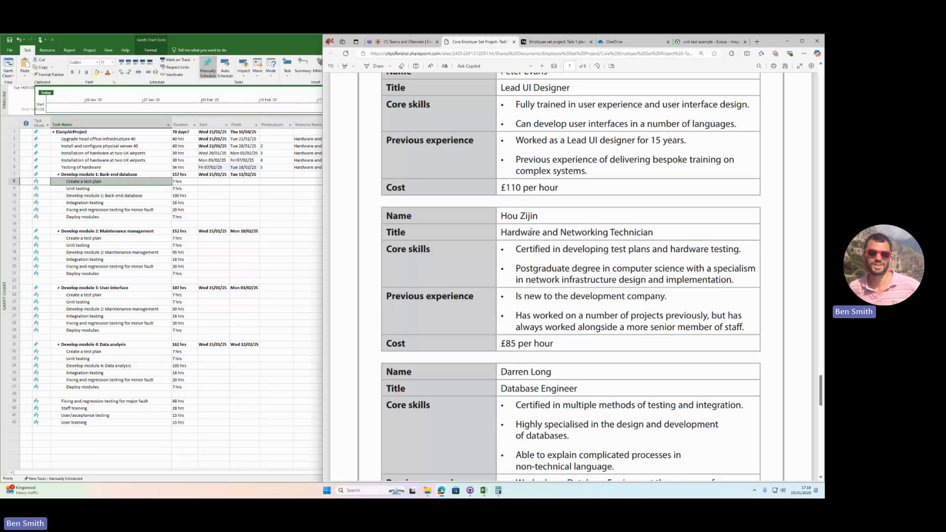
{"action": "scroll", "coordinate": [531, 232], "scroll_direction": "down", "scroll_amount": 5}
{"action": "scroll", "coordinate": [531, 231], "scroll_direction": "up", "scroll_amount": 2}
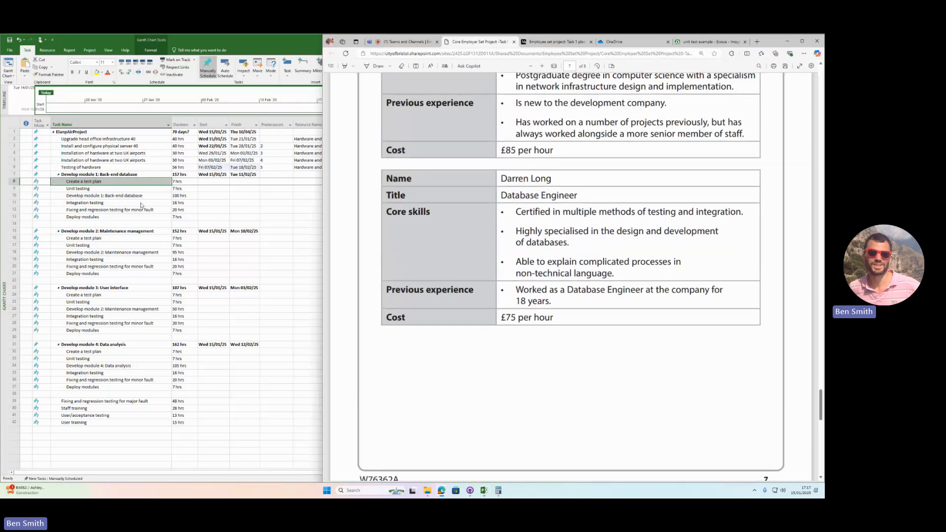
{"action": "scroll", "coordinate": [561, 215], "scroll_direction": "up", "scroll_amount": 3}
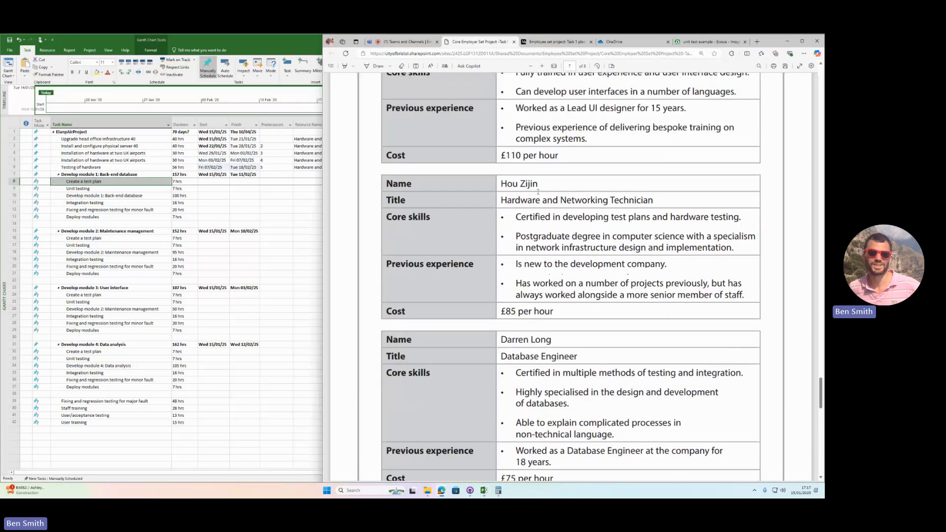
{"action": "scroll", "coordinate": [538, 193], "scroll_direction": "up", "scroll_amount": 5}
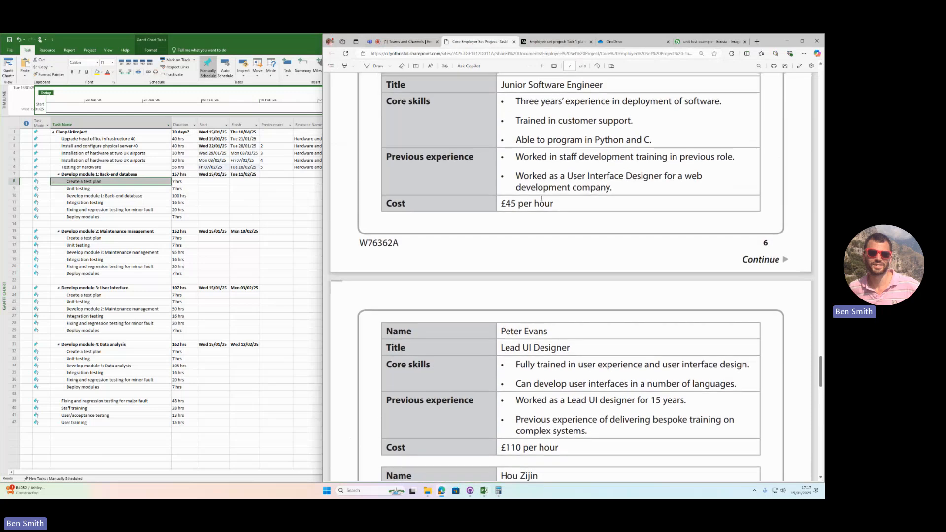
{"action": "scroll", "coordinate": [541, 198], "scroll_direction": "up", "scroll_amount": 4}
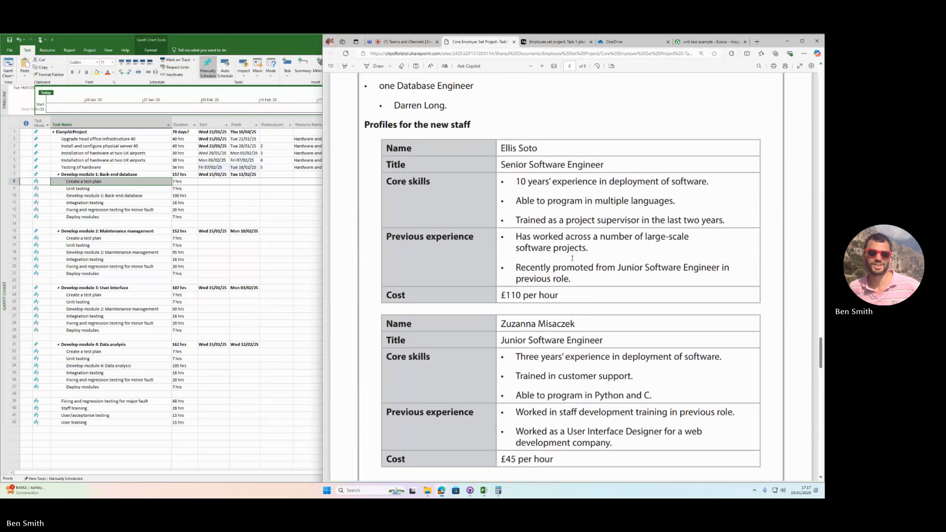
{"action": "scroll", "coordinate": [581, 312], "scroll_direction": "down", "scroll_amount": 1}
{"action": "scroll", "coordinate": [580, 311], "scroll_direction": "down", "scroll_amount": 1}
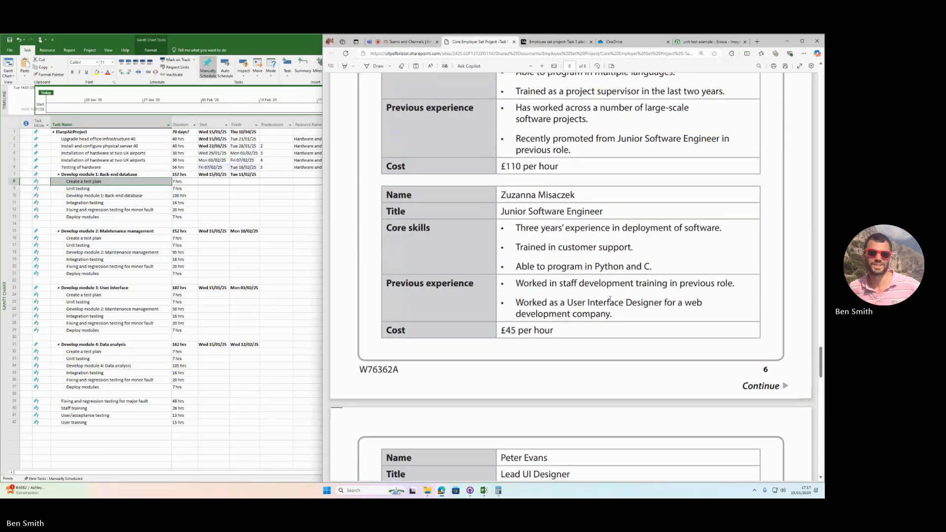
{"action": "scroll", "coordinate": [567, 276], "scroll_direction": "up", "scroll_amount": 4}
{"action": "scroll", "coordinate": [550, 242], "scroll_direction": "down", "scroll_amount": 1}
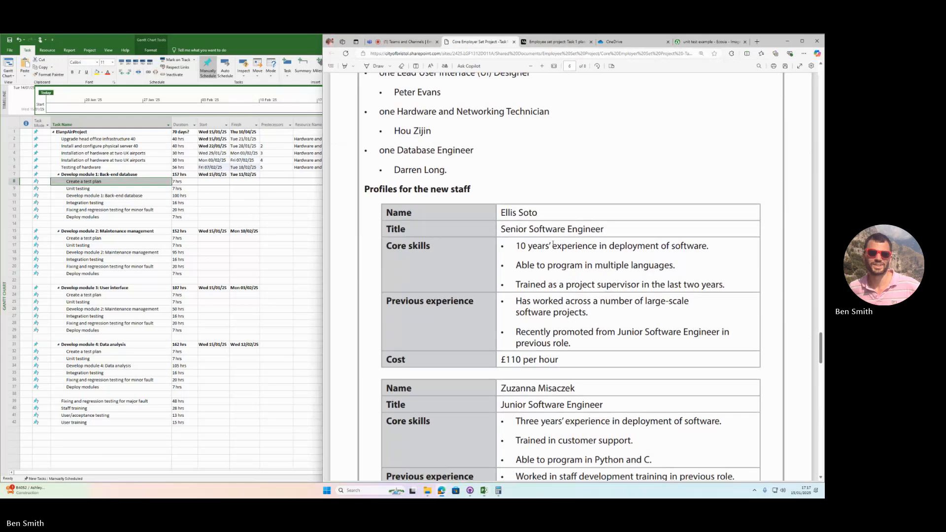
{"action": "scroll", "coordinate": [554, 246], "scroll_direction": "down", "scroll_amount": 2}
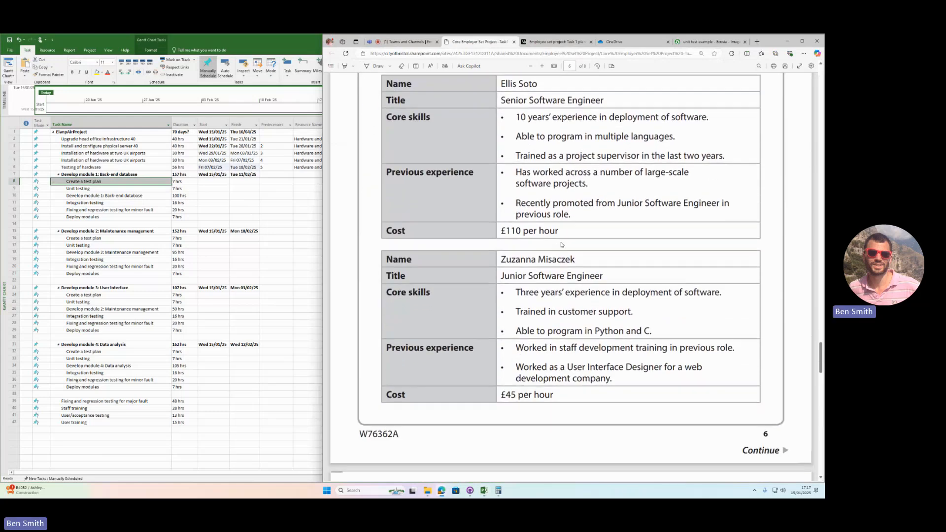
{"action": "scroll", "coordinate": [573, 153], "scroll_direction": "down", "scroll_amount": 4}
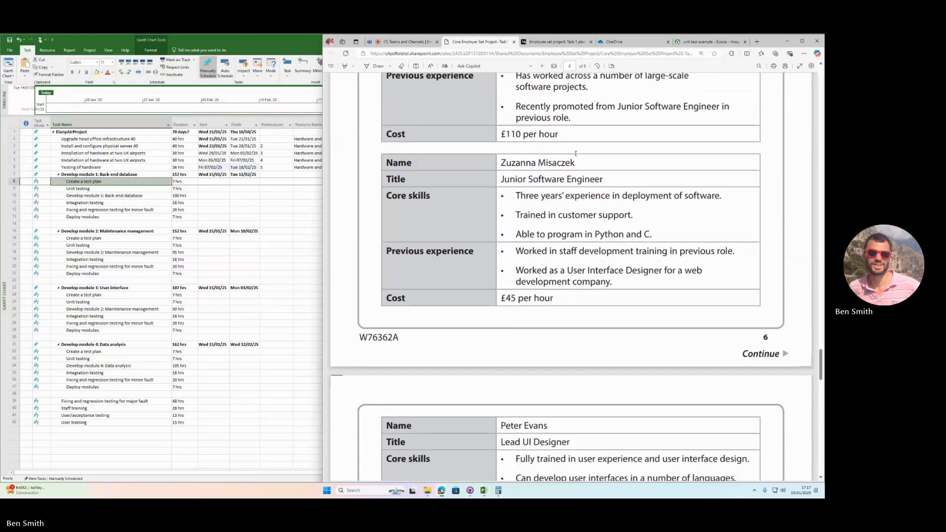
{"action": "scroll", "coordinate": [581, 182], "scroll_direction": "down", "scroll_amount": 1}
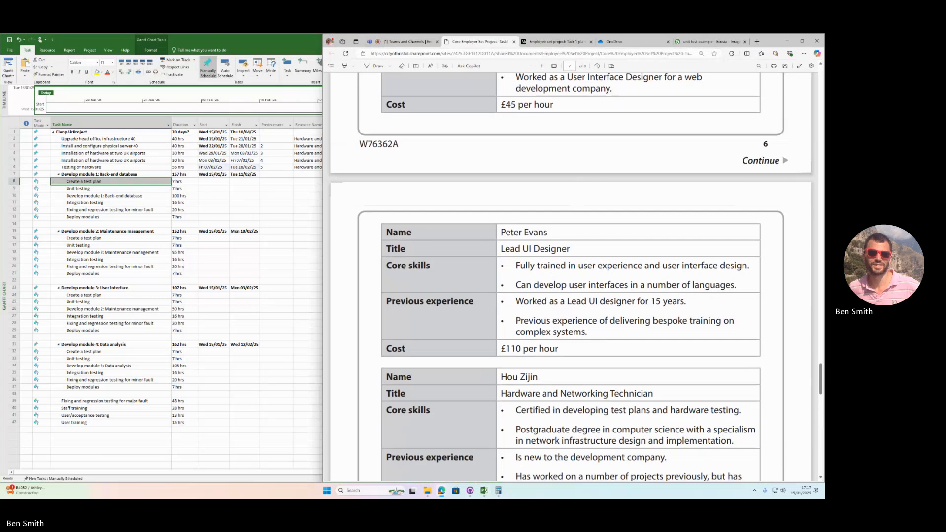
{"action": "scroll", "coordinate": [579, 311], "scroll_direction": "down", "scroll_amount": 2}
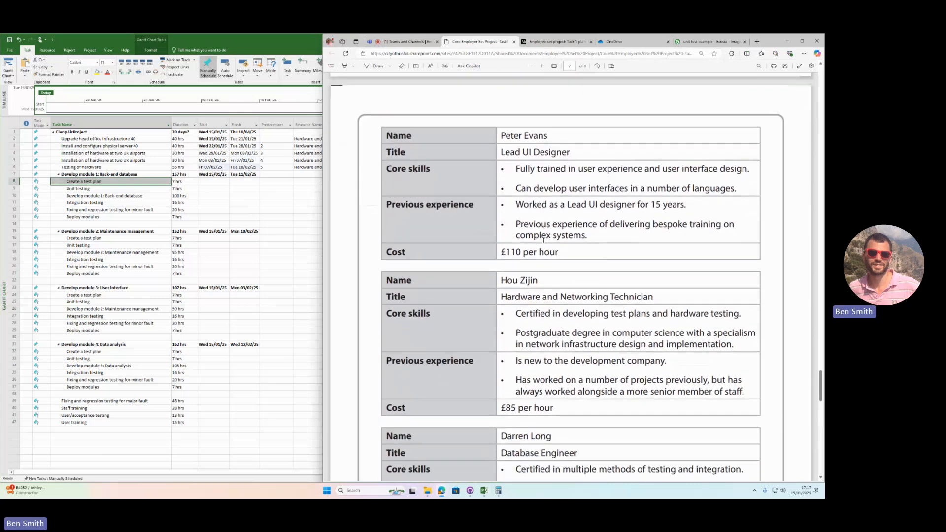
- Examine the core skills and experience of the Hardware and Networking Technician and the Database Engineer in the brief
{"action": "scroll", "coordinate": [557, 259], "scroll_direction": "down", "scroll_amount": 2}
{"action": "triple_click", "coordinate": [517, 199]}
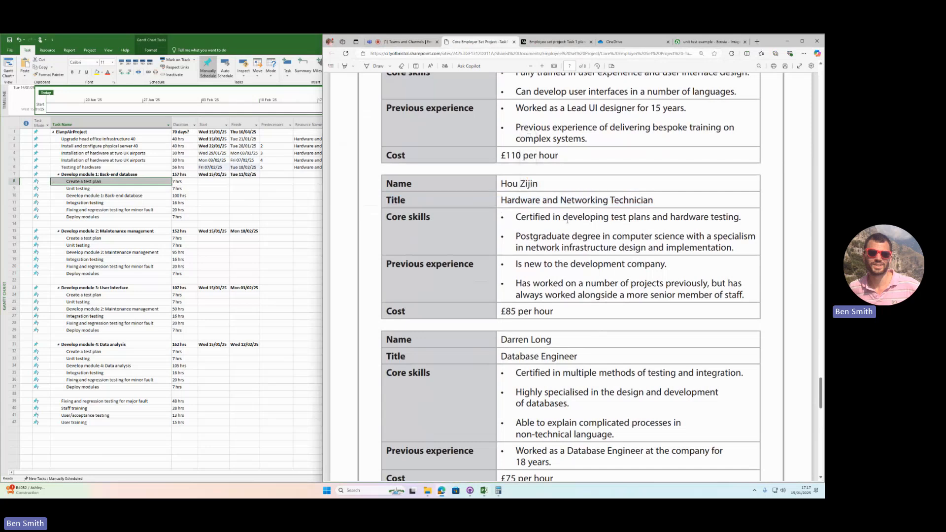
{"action": "triple_click", "coordinate": [606, 219]}
{"action": "scroll", "coordinate": [477, 233], "scroll_direction": "down", "scroll_amount": 1}
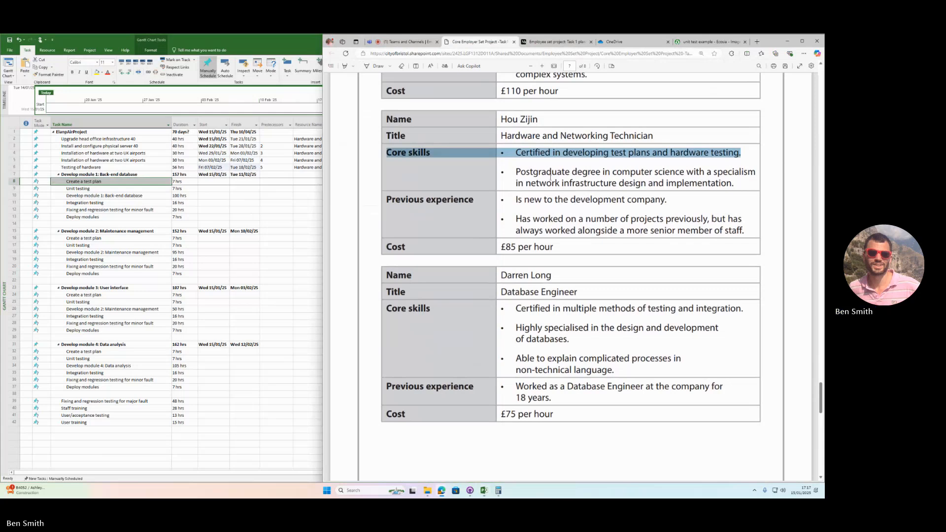
{"action": "left_click_drag", "start_coordinate": [739, 186], "coordinate": [513, 173]}
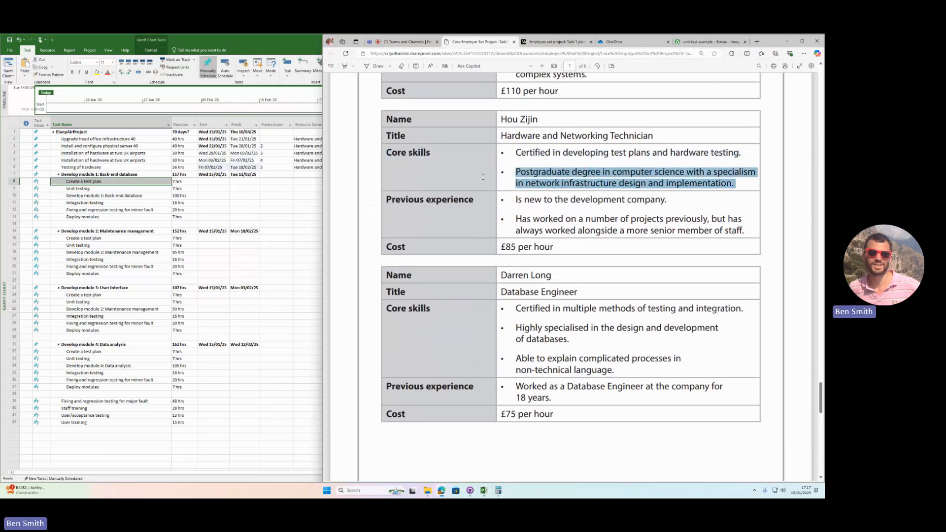
{"action": "left_click", "coordinate": [638, 180]}
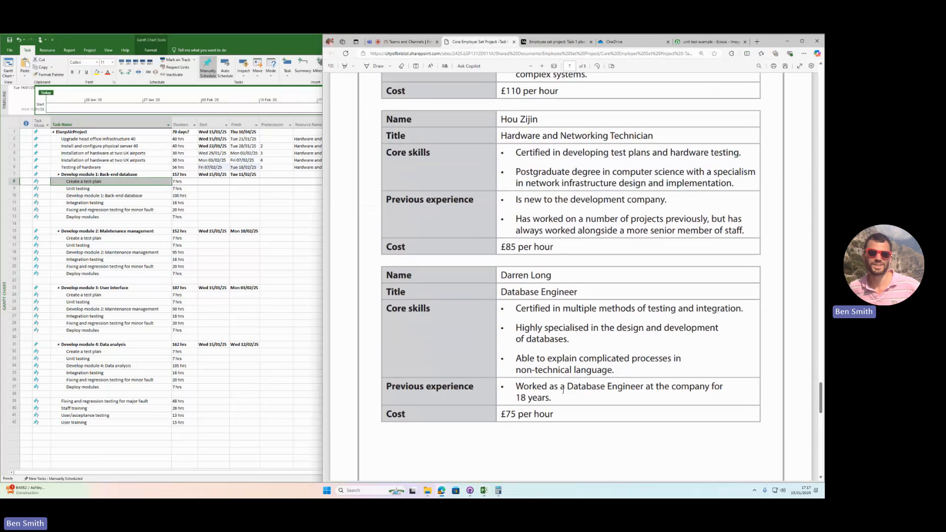
{"action": "left_click_drag", "start_coordinate": [558, 393], "coordinate": [588, 295]}
{"action": "left_click", "coordinate": [533, 311]}
{"action": "left_click", "coordinate": [565, 175]}
{"action": "triple_click", "coordinate": [593, 154]}
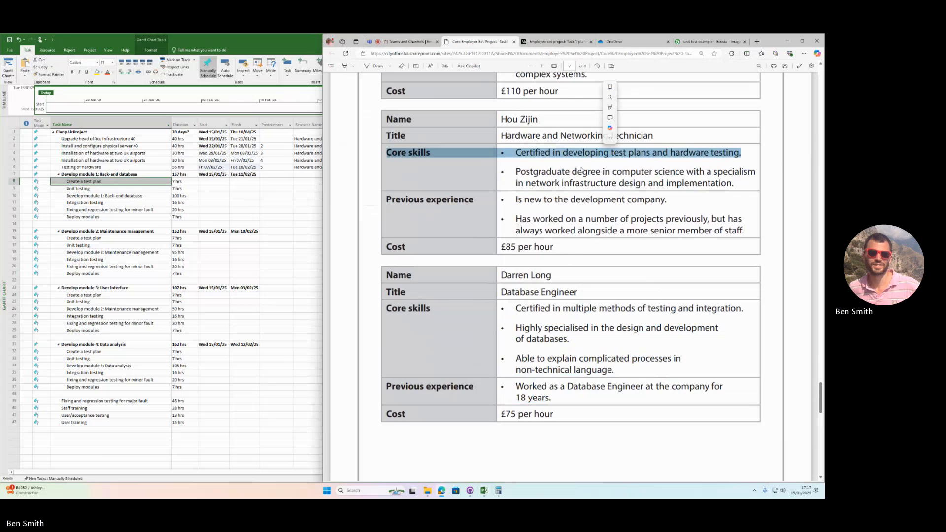
{"action": "left_click", "coordinate": [609, 162]}
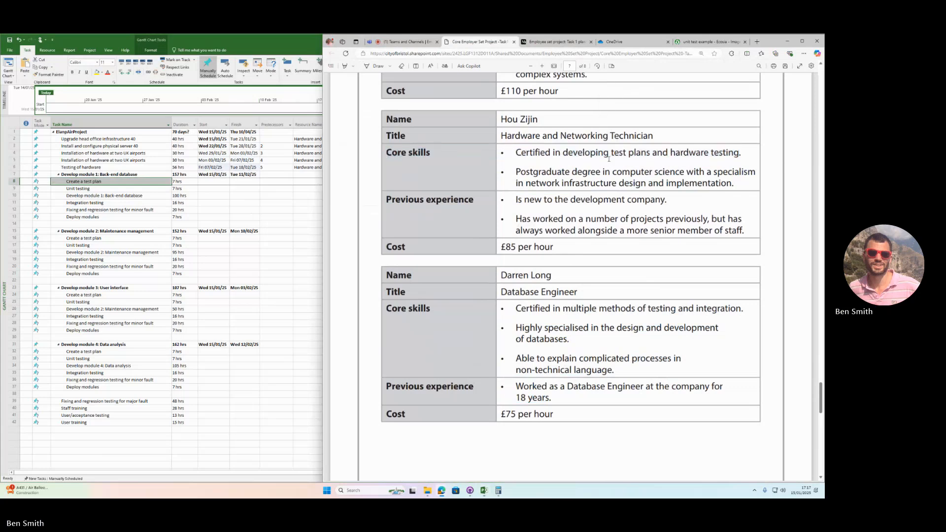
- In Project, assign Hardware and Networking Technician to the Create a test plan tasks of modules 1 and 2
{"action": "left_click", "coordinate": [287, 183]}
{"action": "left_click", "coordinate": [307, 181]}
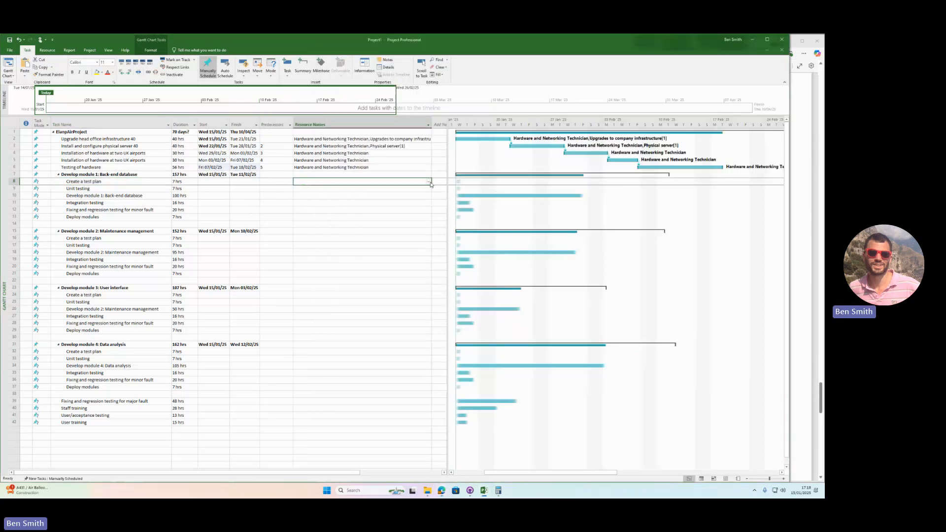
{"action": "left_click", "coordinate": [428, 182]}
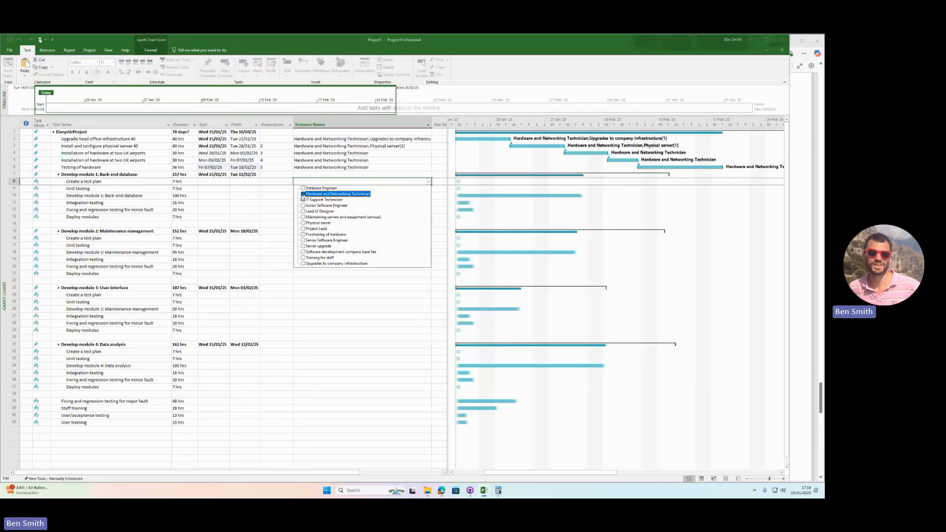
{"action": "left_click", "coordinate": [268, 210]}
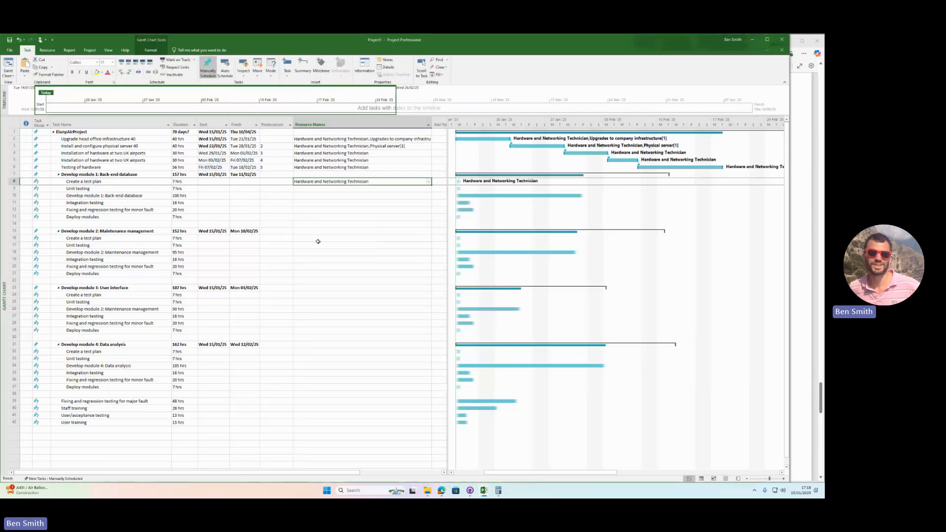
{"action": "left_click", "coordinate": [297, 240]}
{"action": "left_click", "coordinate": [428, 238]}
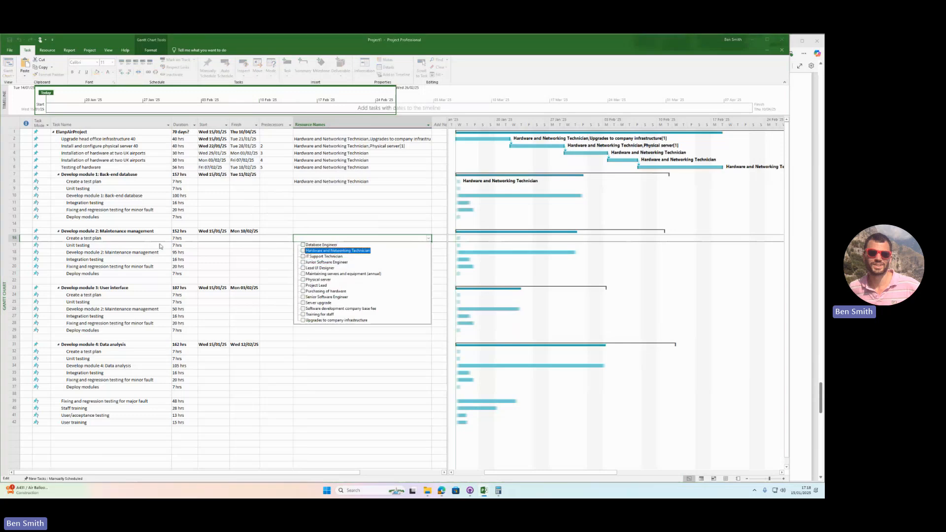
{"action": "left_click", "coordinate": [303, 251]}
{"action": "left_click", "coordinate": [268, 290]}
- Assign Hardware and Networking Technician to the Create a test plan tasks of modules 3 and 4, and narrow the Project window
{"action": "left_click", "coordinate": [308, 295]}
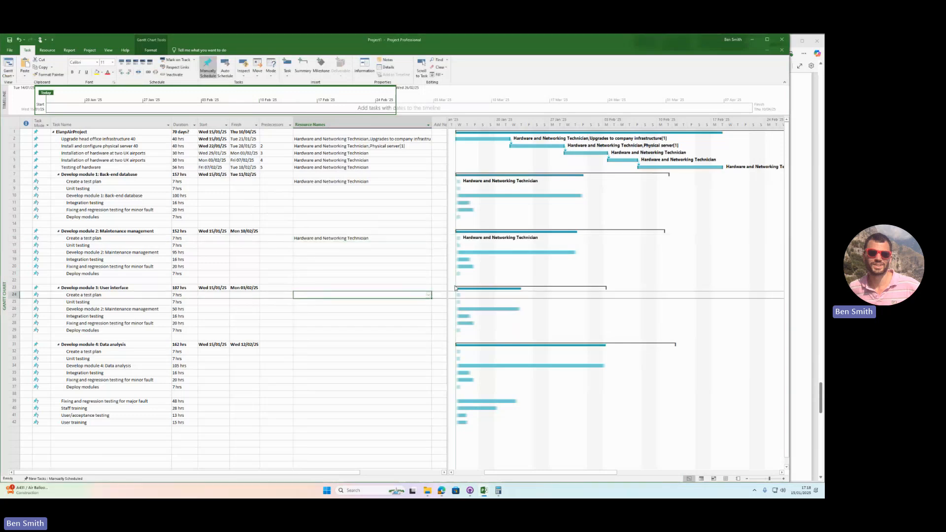
{"action": "left_click", "coordinate": [428, 294]}
{"action": "left_click", "coordinate": [302, 307]}
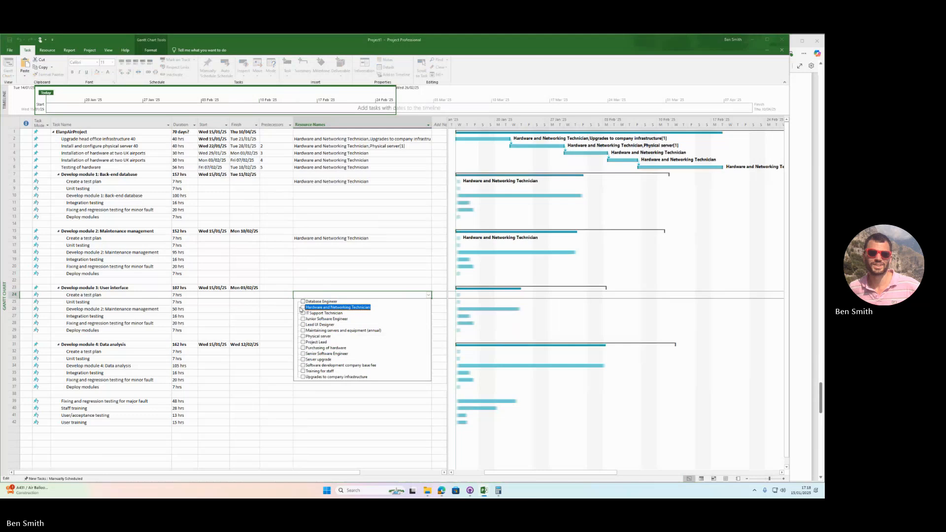
{"action": "left_click", "coordinate": [244, 313]}
{"action": "left_click", "coordinate": [334, 351]}
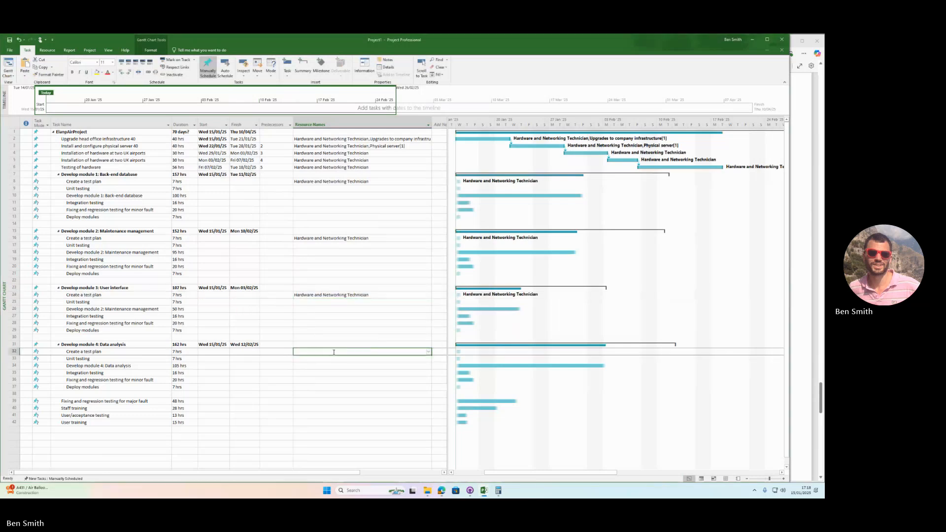
{"action": "left_click", "coordinate": [429, 351]}
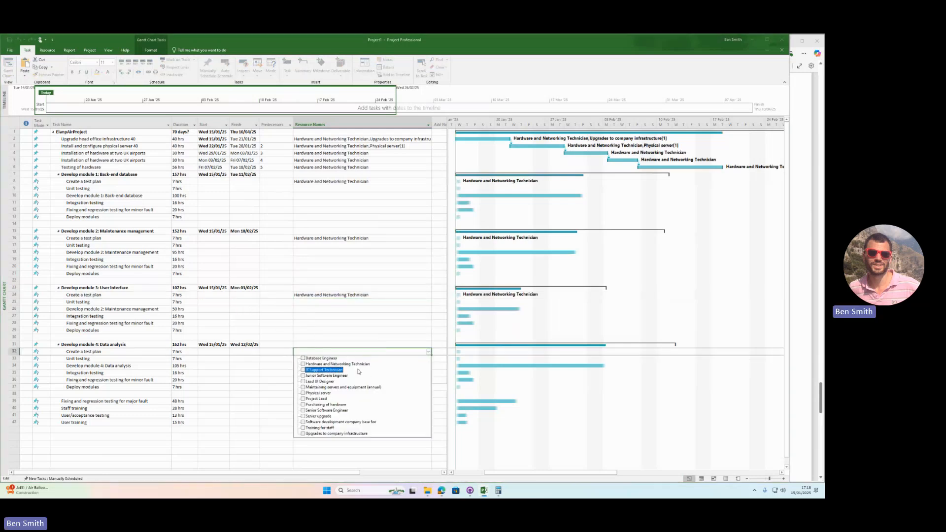
{"action": "left_click", "coordinate": [303, 364]}
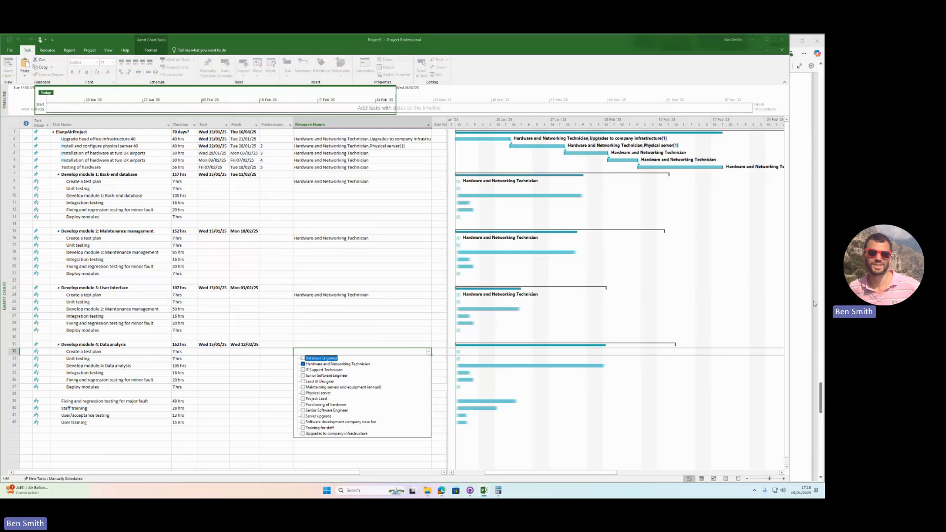
{"action": "left_click_drag", "start_coordinate": [790, 291], "coordinate": [674, 291]}
{"action": "left_click", "coordinate": [341, 337]}
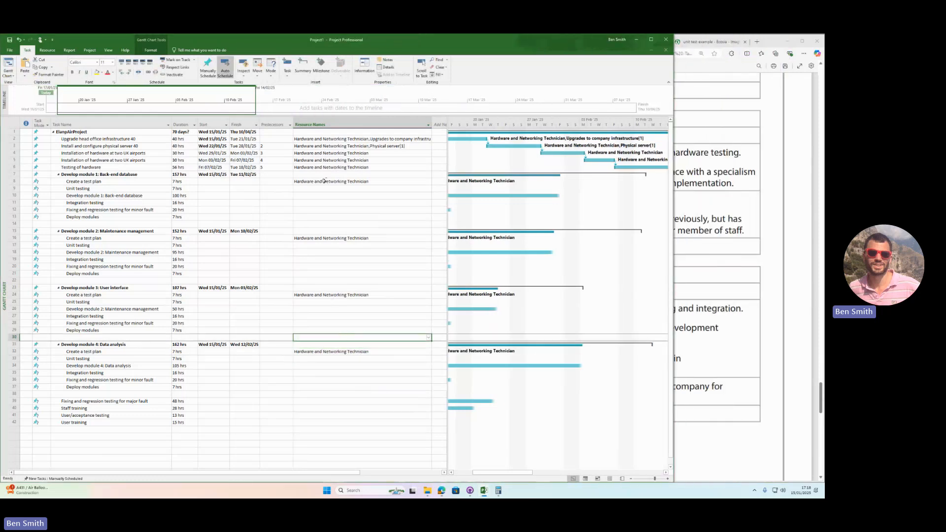
- Set predecessor 6 for the module 1 Create a test plan task and predecessor 8 for the module 2 one
{"action": "left_click", "coordinate": [302, 182]}
{"action": "left_click", "coordinate": [81, 166]}
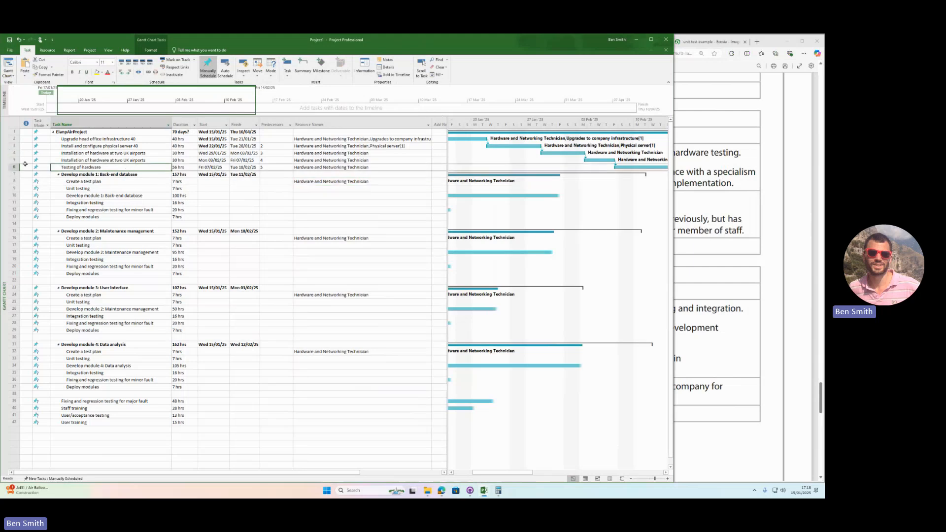
{"action": "left_click", "coordinate": [282, 181]}
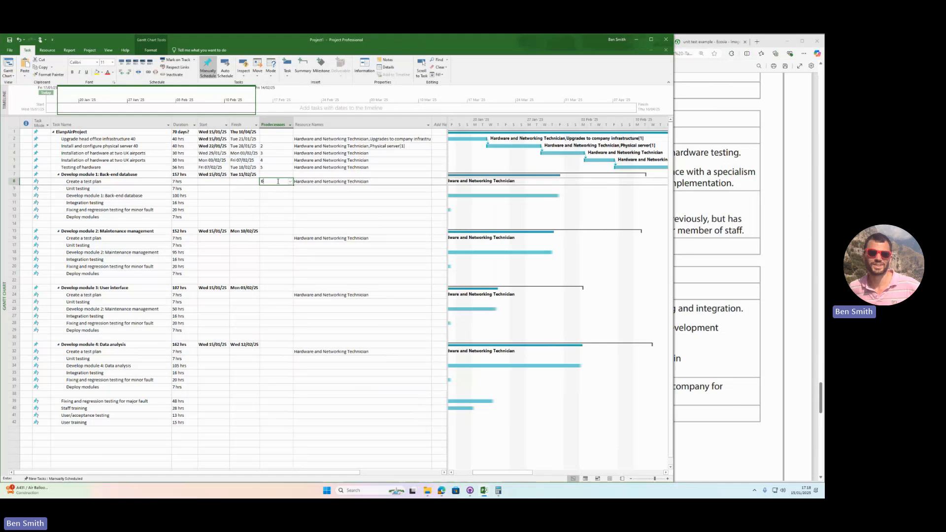
{"action": "key", "text": "Return"}
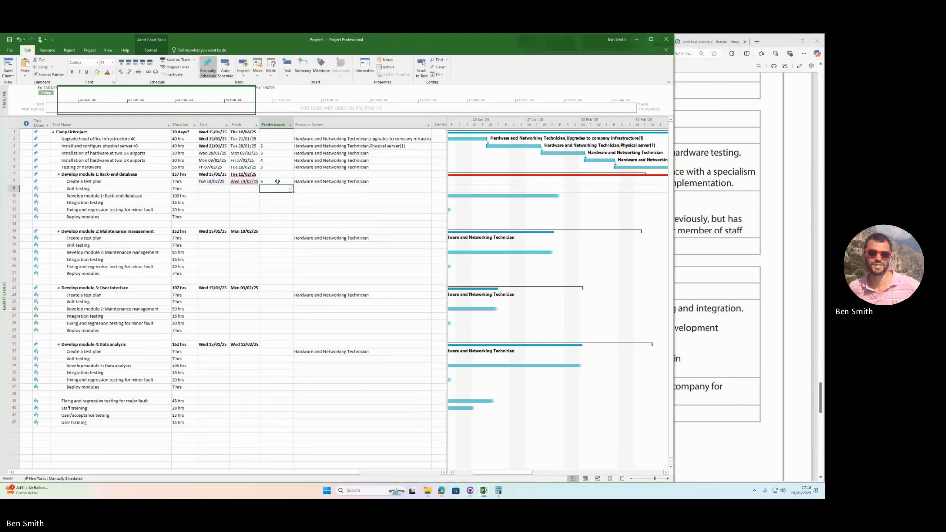
{"action": "left_click", "coordinate": [283, 237]}
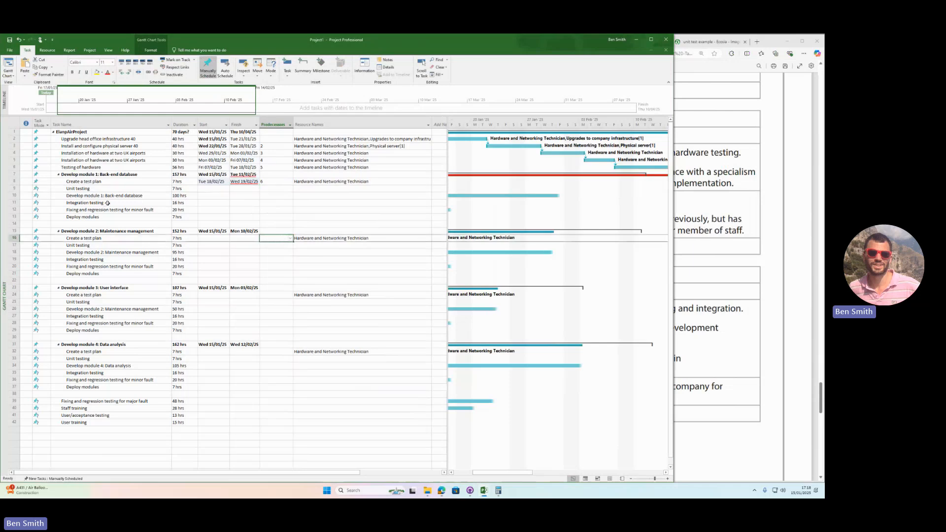
{"action": "key", "text": "Return"}
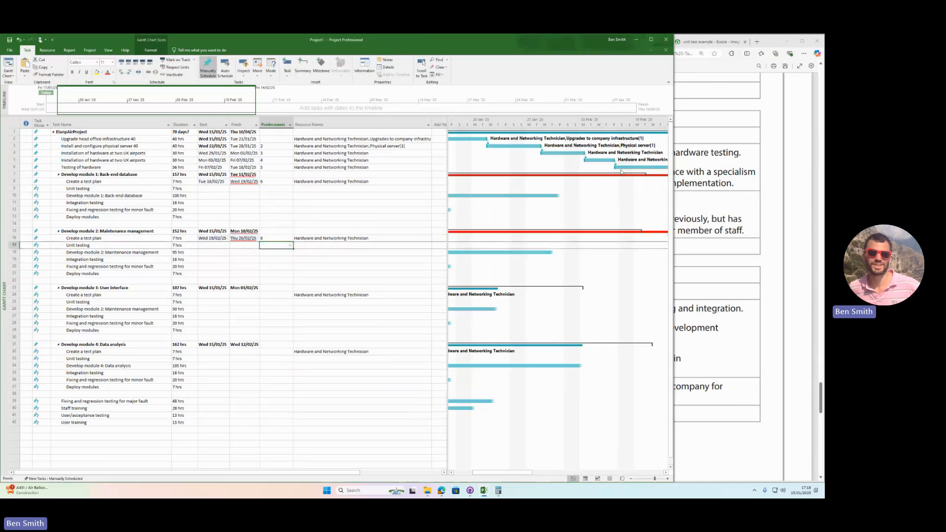
- Set predecessor 16 for the module 3 Create a test plan task and predecessor 24 for the module 4 one
{"action": "left_click", "coordinate": [279, 294]}
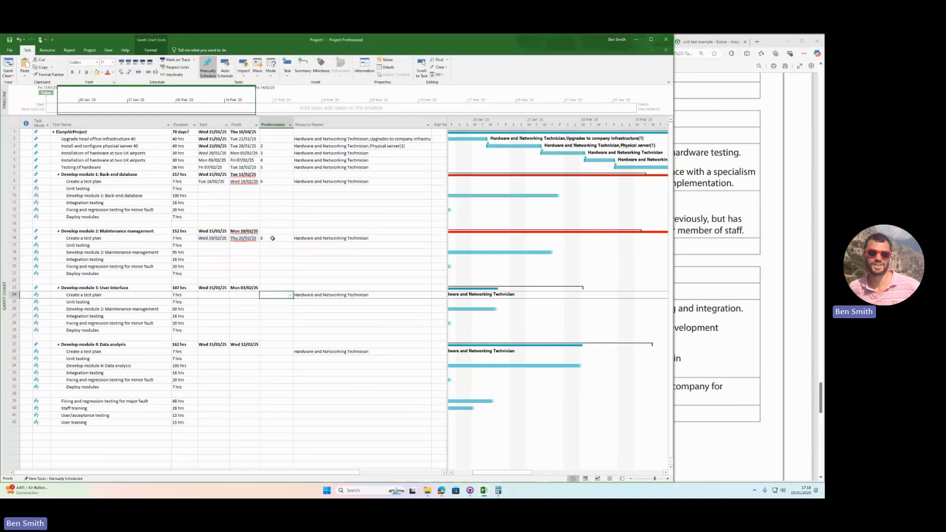
{"action": "type", "text": "16"}
{"action": "key", "text": "Return"}
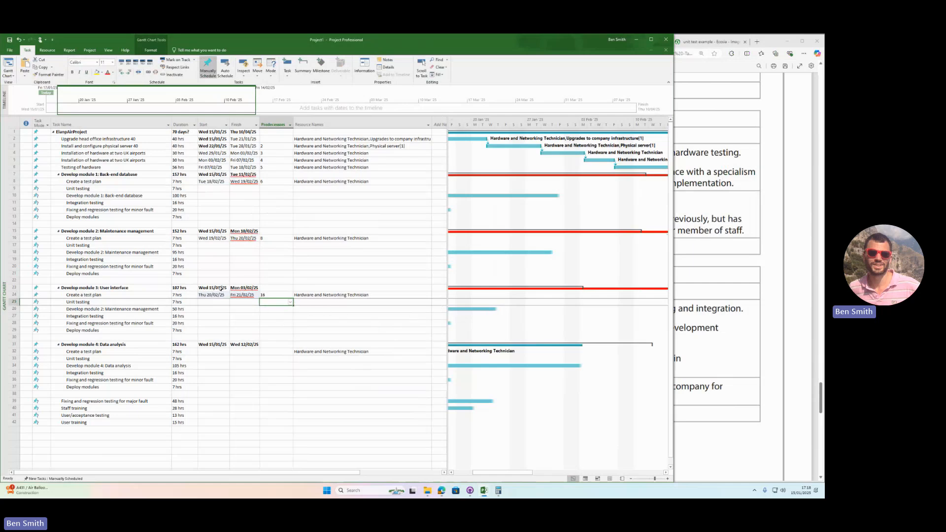
{"action": "left_click_drag", "start_coordinate": [190, 288], "coordinate": [276, 287]}
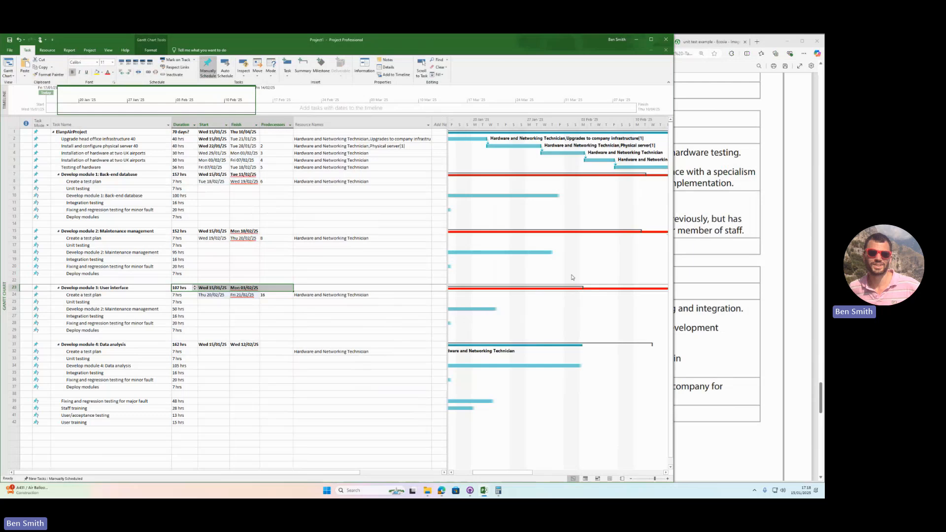
{"action": "left_click", "coordinate": [211, 296]}
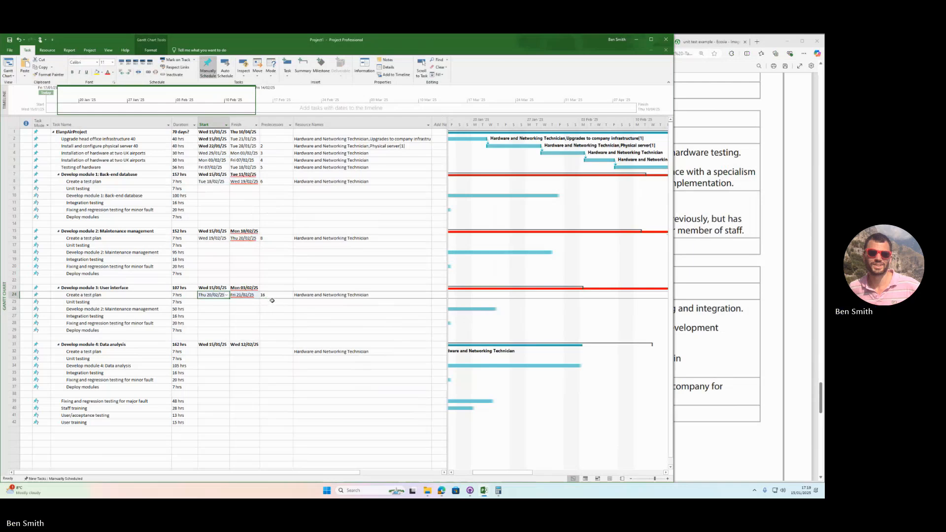
{"action": "left_click", "coordinate": [273, 295]}
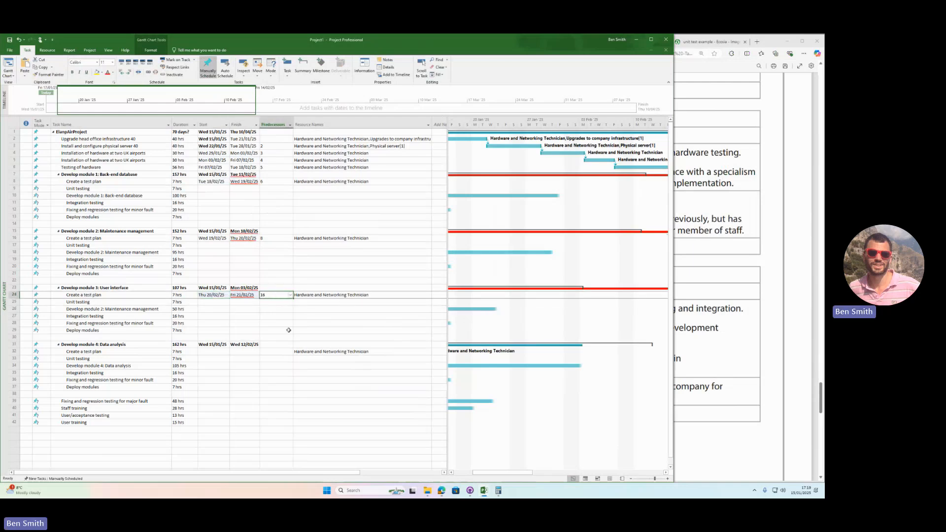
{"action": "left_click", "coordinate": [276, 351]}
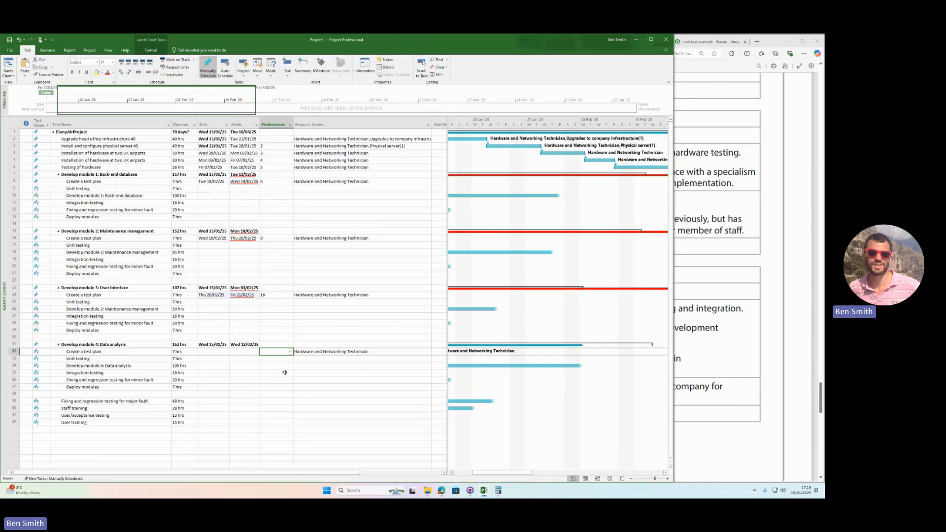
{"action": "type", "text": "24"}
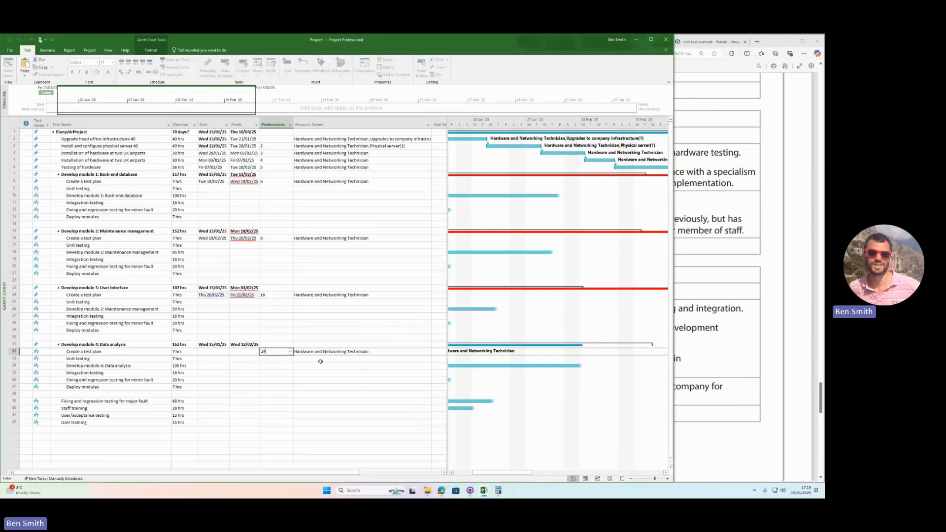
{"action": "key", "text": "Return"}
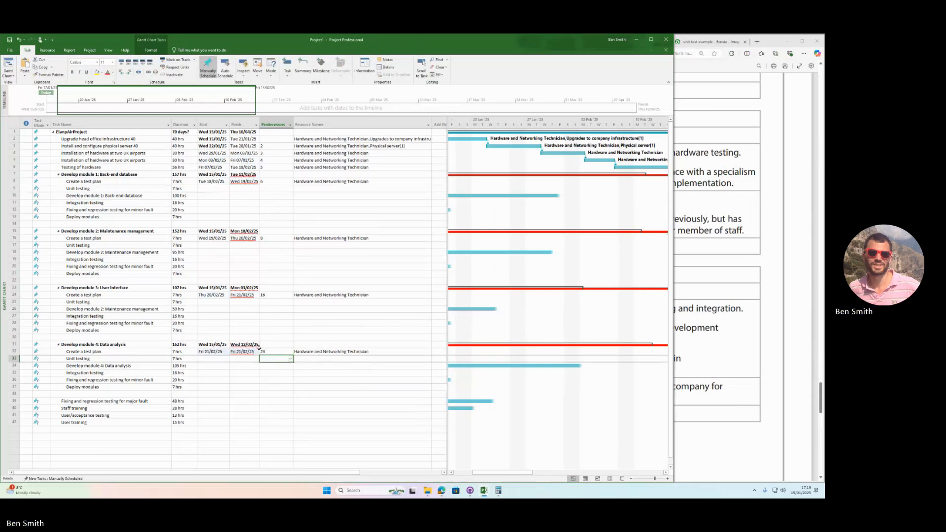
- Clear the duration, start and finish values of the Develop module 4: Data analysis and Develop module 3: User interface summary tasks
{"action": "left_click", "coordinate": [217, 344]}
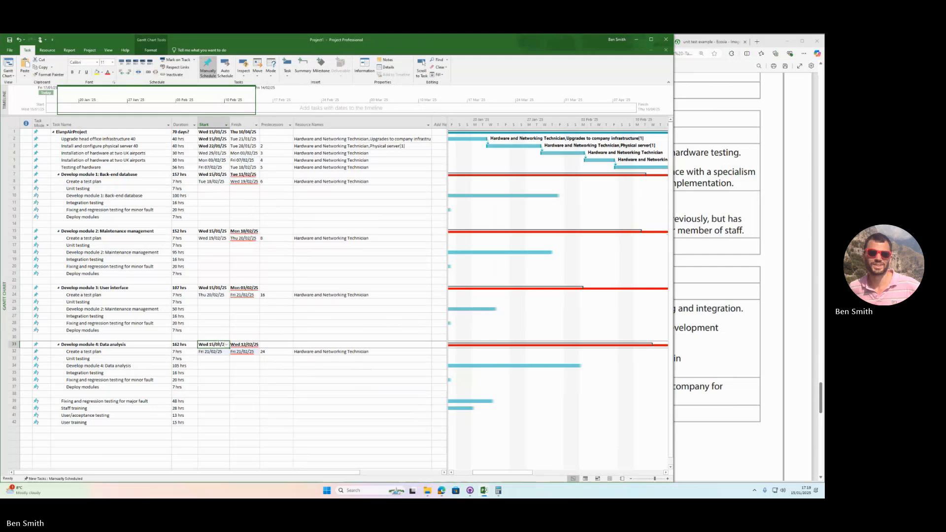
{"action": "left_click", "coordinate": [185, 345]}
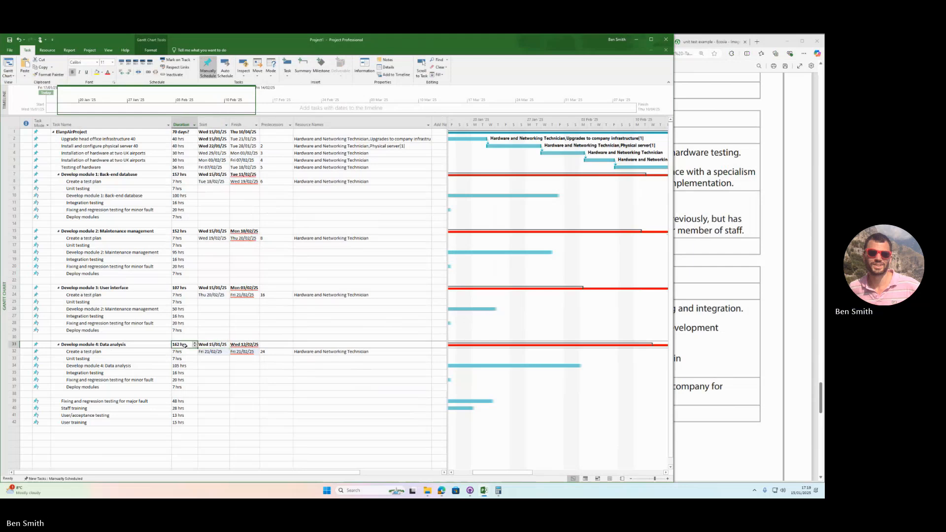
{"action": "key", "text": "shift+Right"}
{"action": "key", "text": "shift+Right"}
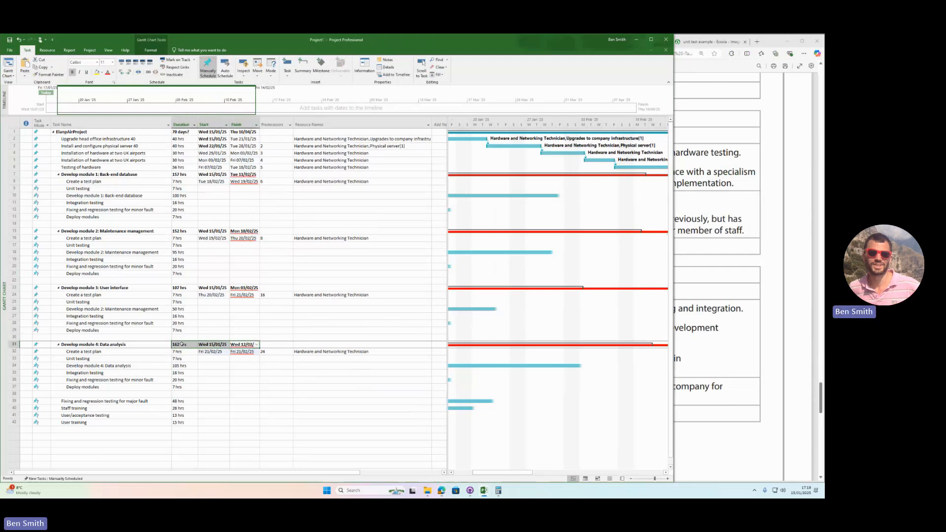
{"action": "key", "text": "Delete"}
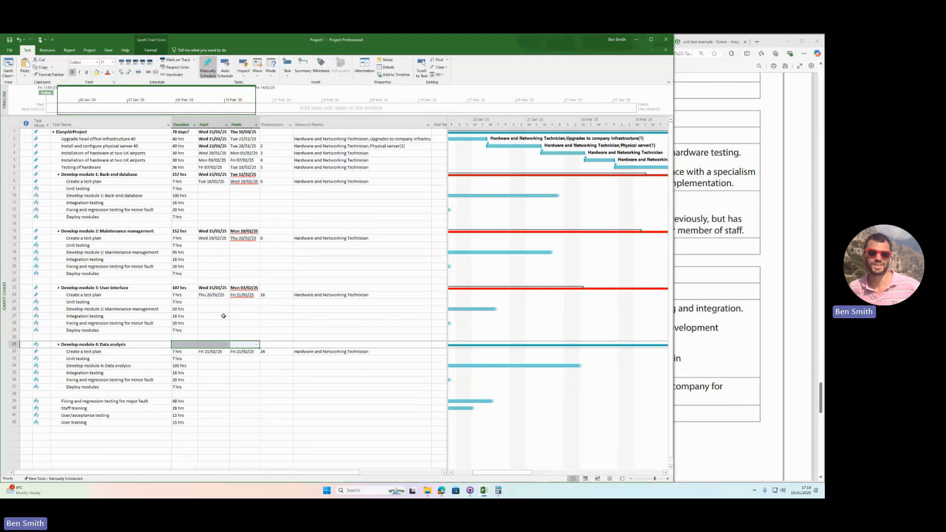
{"action": "left_click", "coordinate": [244, 288]}
{"action": "key", "text": "shift+Left"}
{"action": "key", "text": "shift+Left"}
{"action": "key", "text": "Delete"}
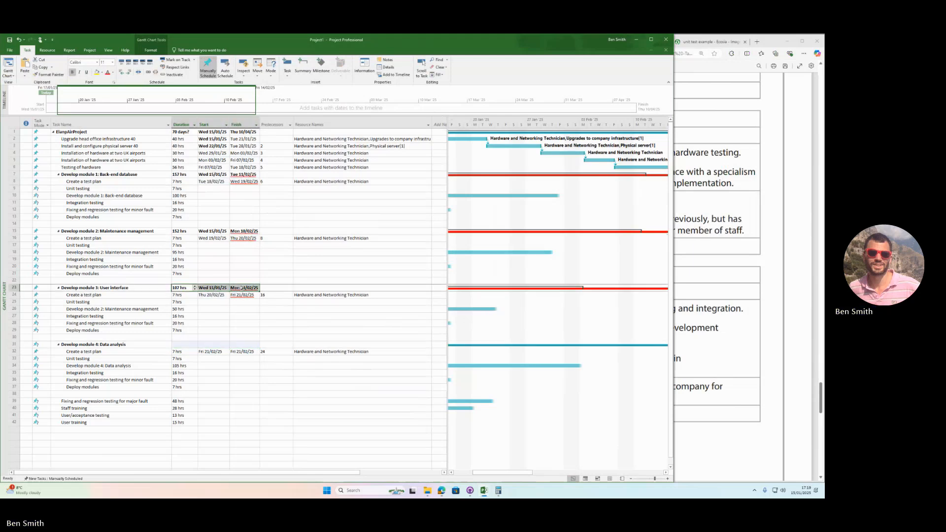
- Clear the duration, start and finish values of the module 2 Maintenance management and module 1 Back-end database summary tasks
{"action": "left_click", "coordinate": [212, 274]}
{"action": "left_click_drag", "start_coordinate": [184, 231], "coordinate": [244, 232]}
{"action": "key", "text": "Delete"}
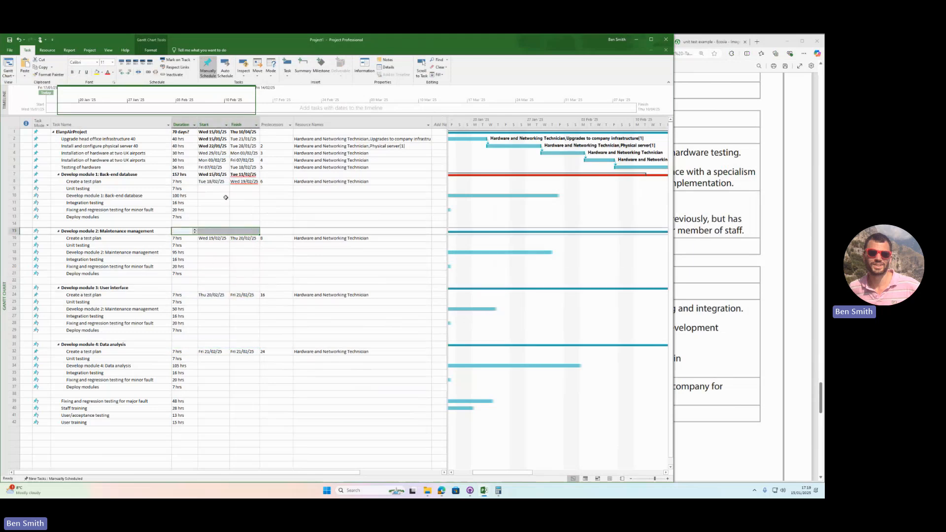
{"action": "left_click_drag", "start_coordinate": [180, 174], "coordinate": [241, 175]}
{"action": "key", "text": "Delete"}
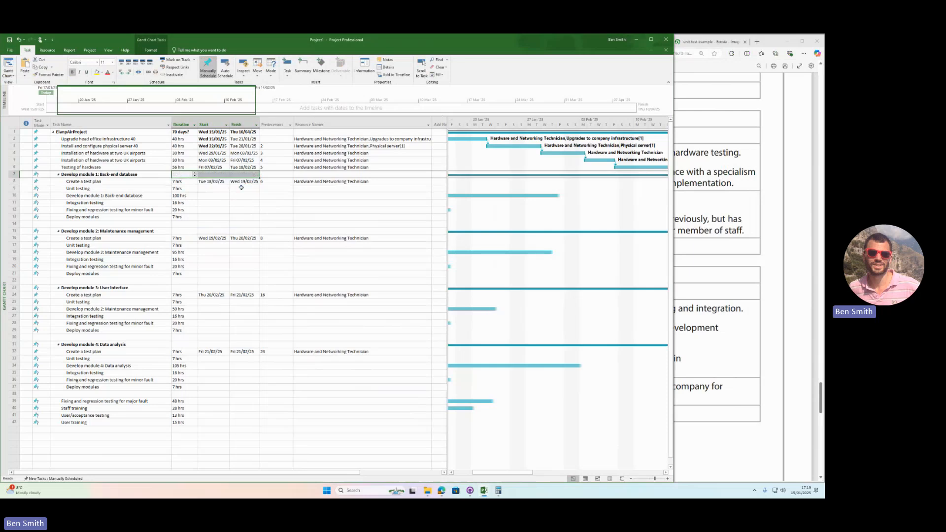
{"action": "left_click", "coordinate": [242, 201]}
{"action": "mouse_move", "coordinate": [524, 473]}
{"action": "left_mouse_down"}
{"action": "mouse_move", "coordinate": [675, 477]}
{"action": "mouse_move", "coordinate": [506, 474]}
{"action": "left_mouse_up"}
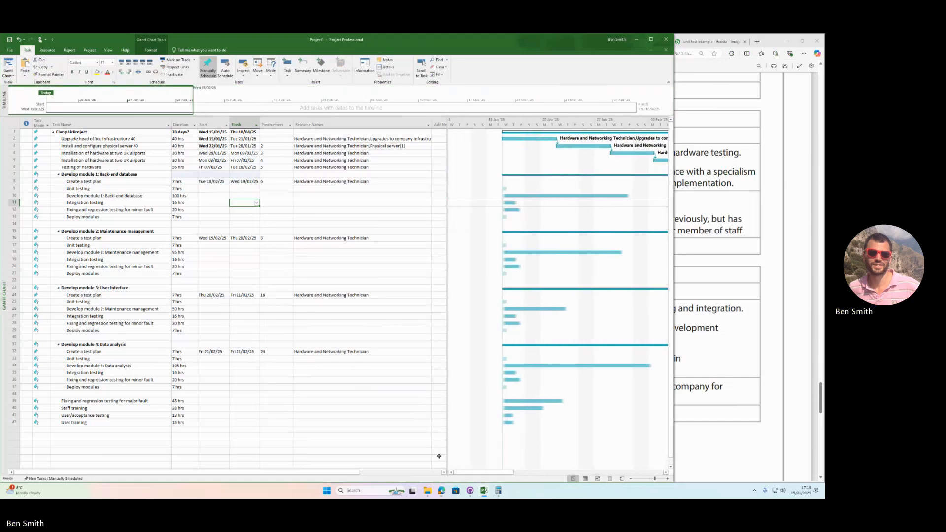
- Switch to the project brief in the browser and check the Database Engineer's skills against the module 1 Unit testing task
{"action": "left_click", "coordinate": [276, 309]}
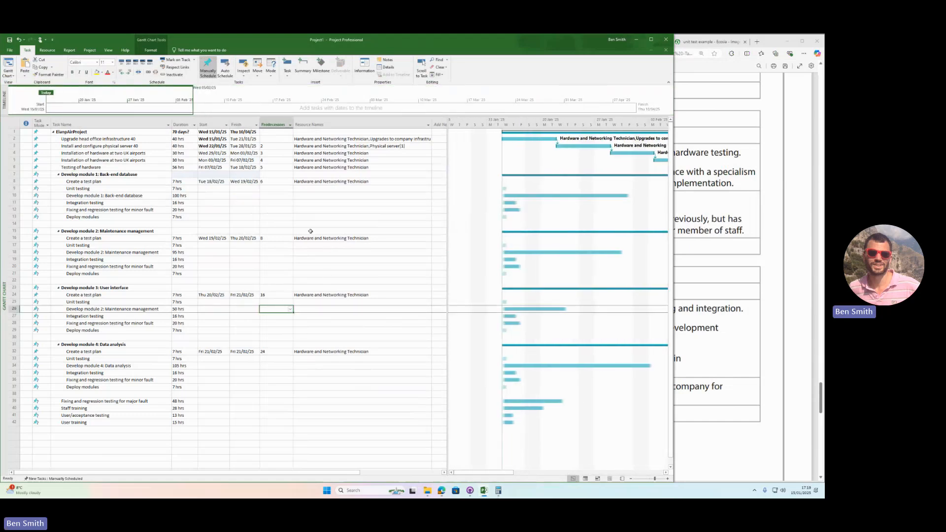
{"action": "left_click", "coordinate": [95, 190]}
{"action": "left_click", "coordinate": [795, 284]}
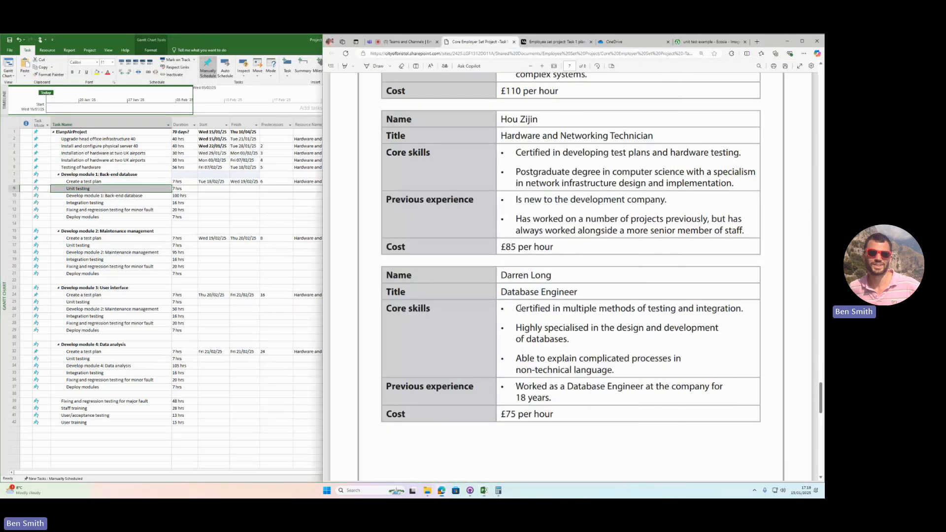
{"action": "left_click_drag", "start_coordinate": [582, 292], "coordinate": [503, 292]}
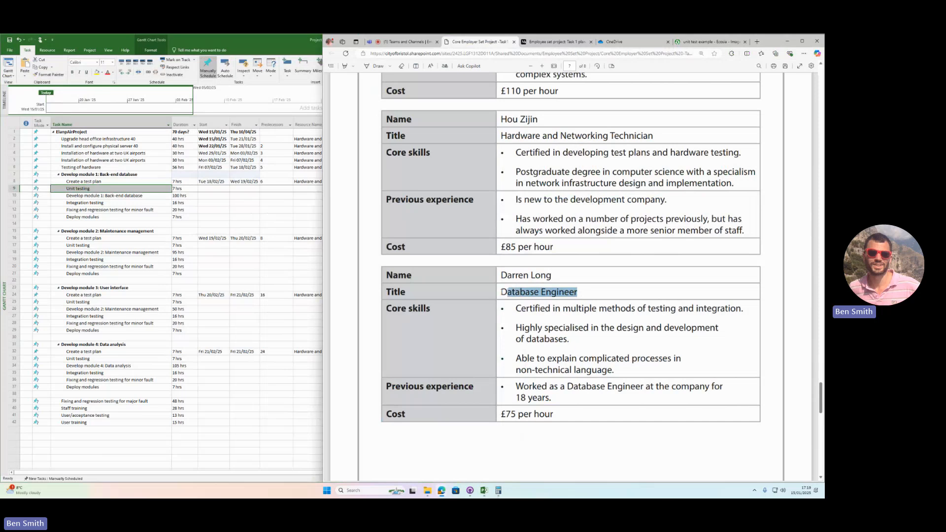
{"action": "left_click", "coordinate": [549, 293]}
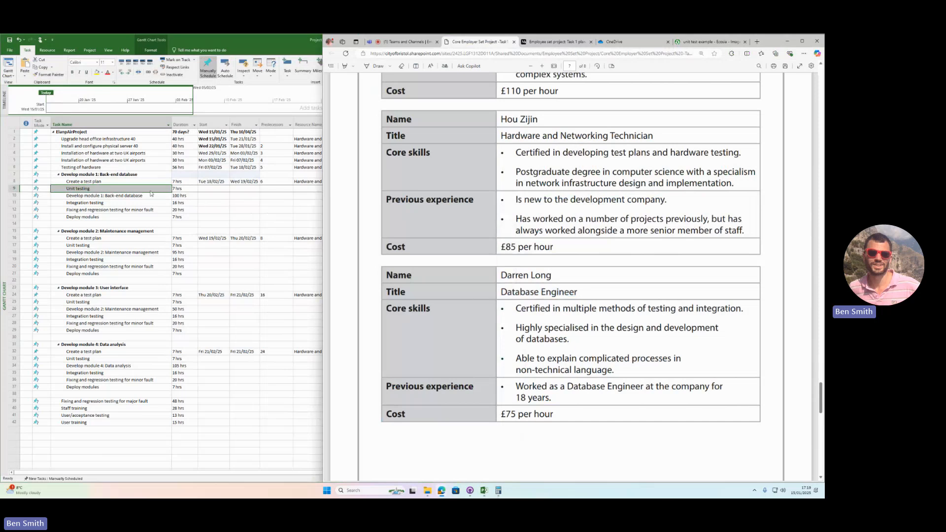
- Assign the Database Engineer to the module 1 Unit testing and Develop module 1: Back-end database tasks
{"action": "left_click", "coordinate": [80, 195]}
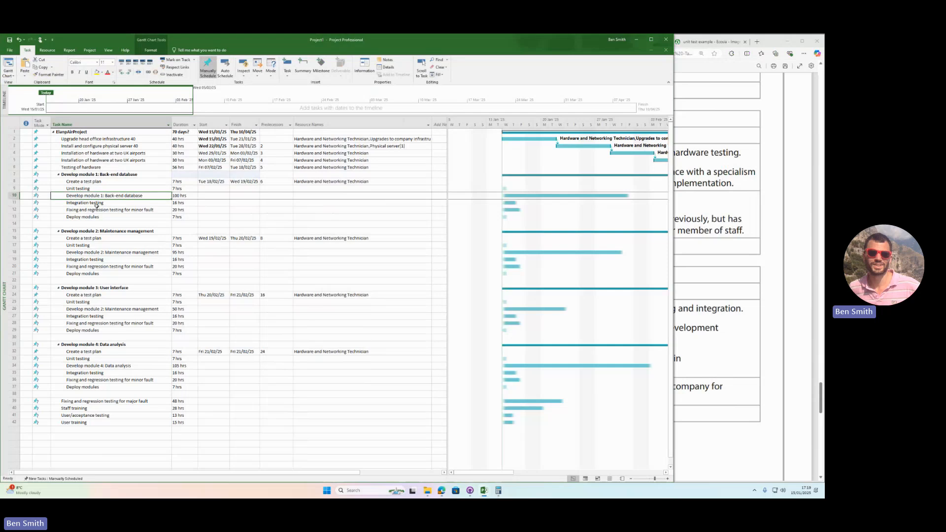
{"action": "left_click", "coordinate": [105, 203]}
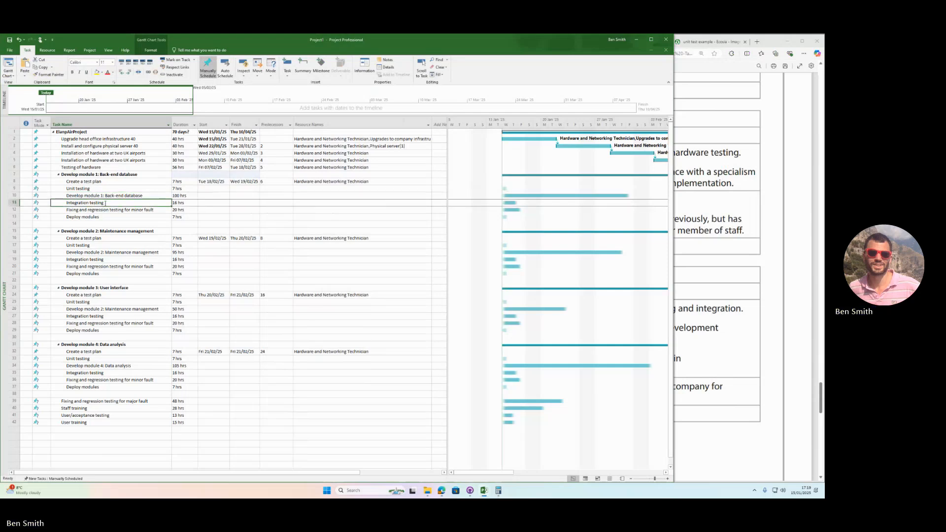
{"action": "left_click", "coordinate": [119, 219]}
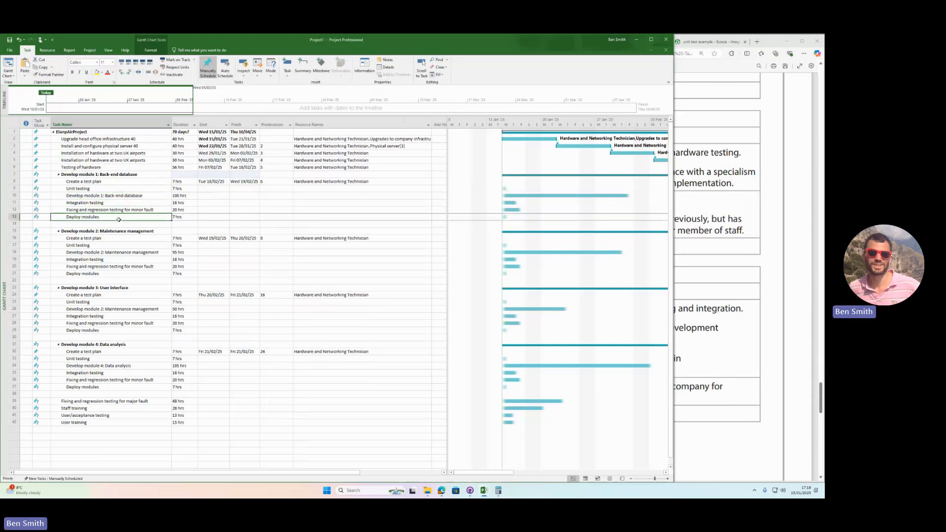
{"action": "left_click", "coordinate": [351, 187]}
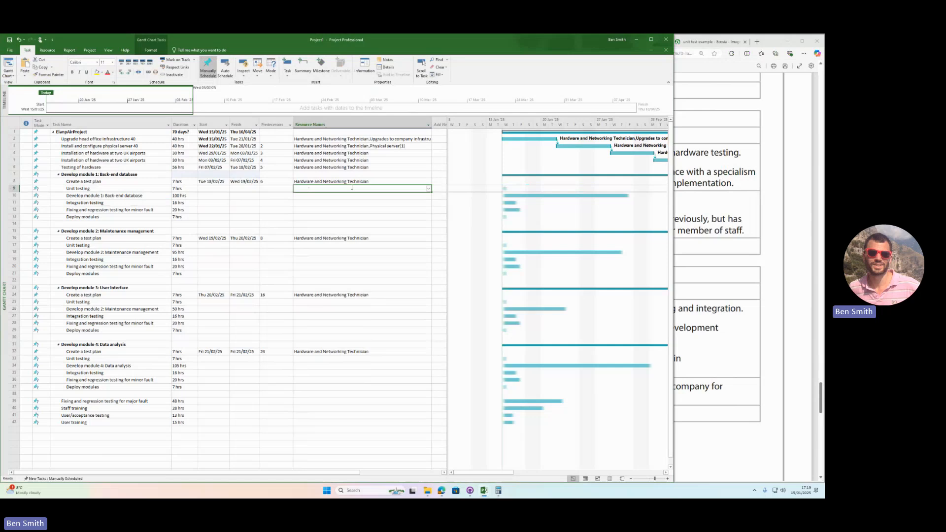
{"action": "left_click", "coordinate": [429, 189]}
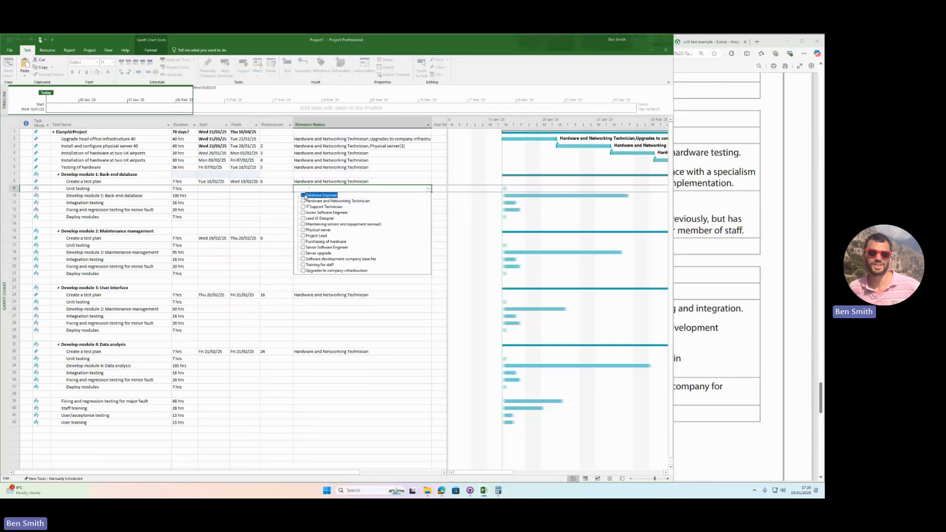
{"action": "key", "text": "Return"}
{"action": "left_click", "coordinate": [370, 199]}
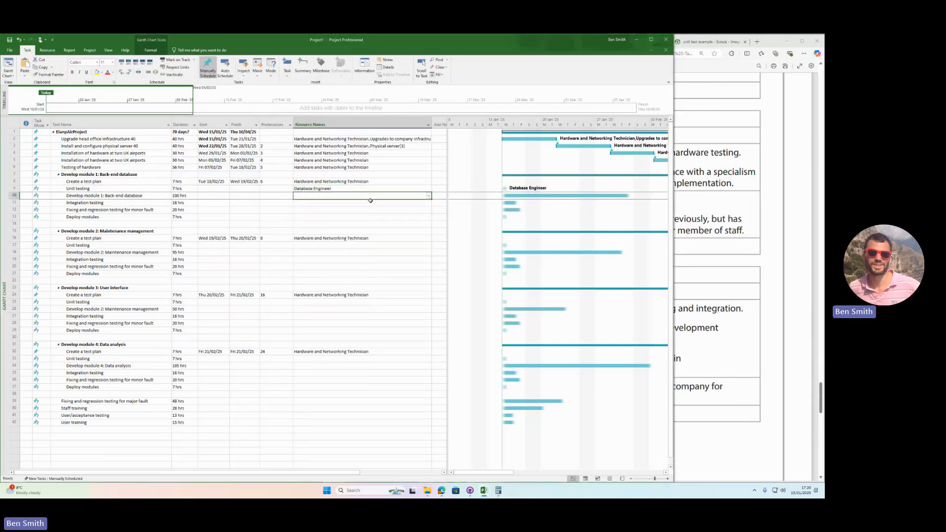
{"action": "left_click", "coordinate": [429, 195]}
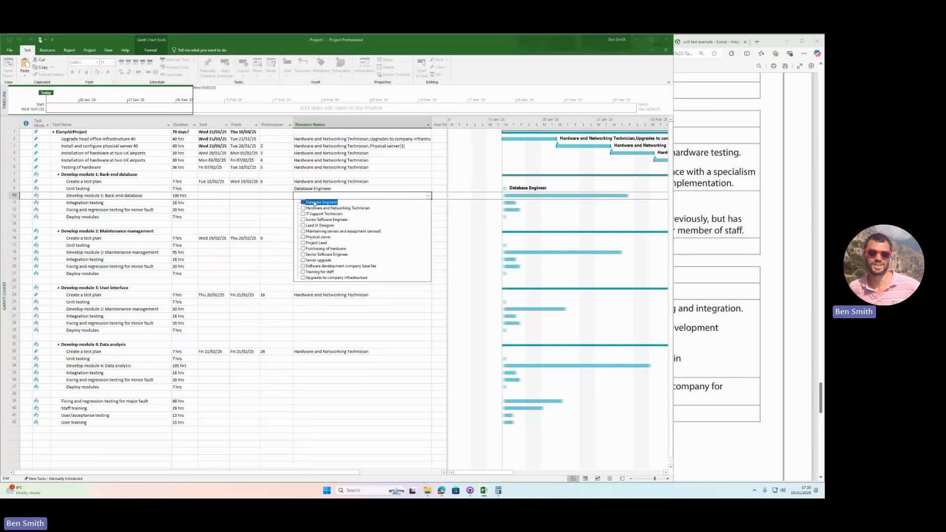
{"action": "key", "text": "Return"}
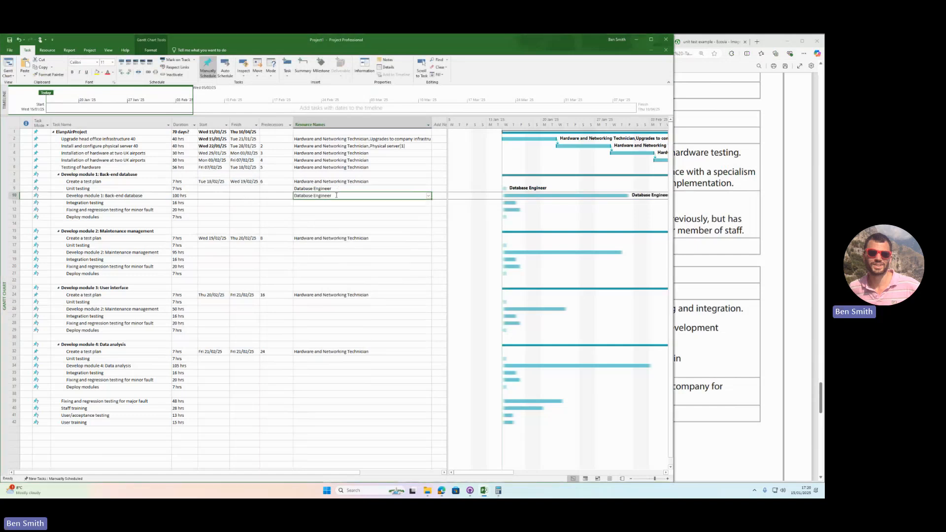
- Assign the Database Engineer to module 1's Fixing and regression testing for minor fault and Deploy modules tasks
{"action": "left_click", "coordinate": [702, 218]}
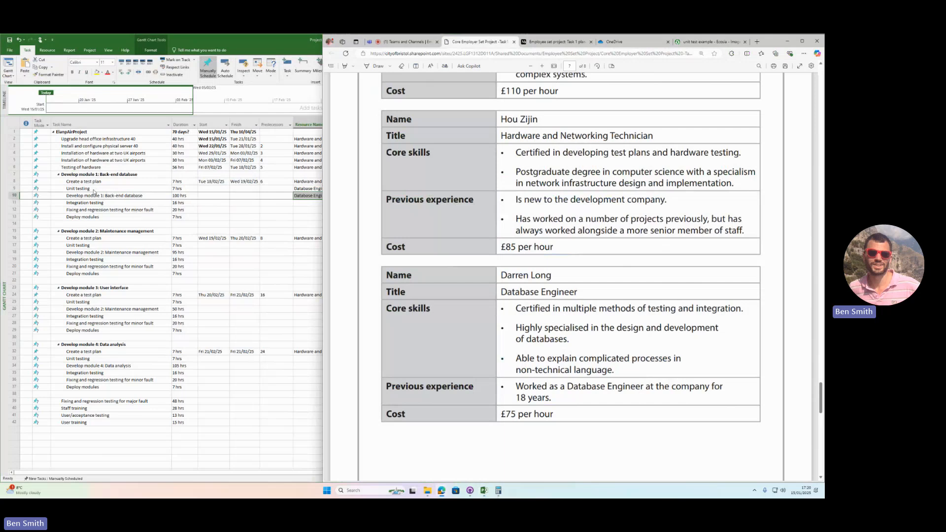
{"action": "left_click", "coordinate": [108, 210]}
{"action": "left_click", "coordinate": [313, 211]}
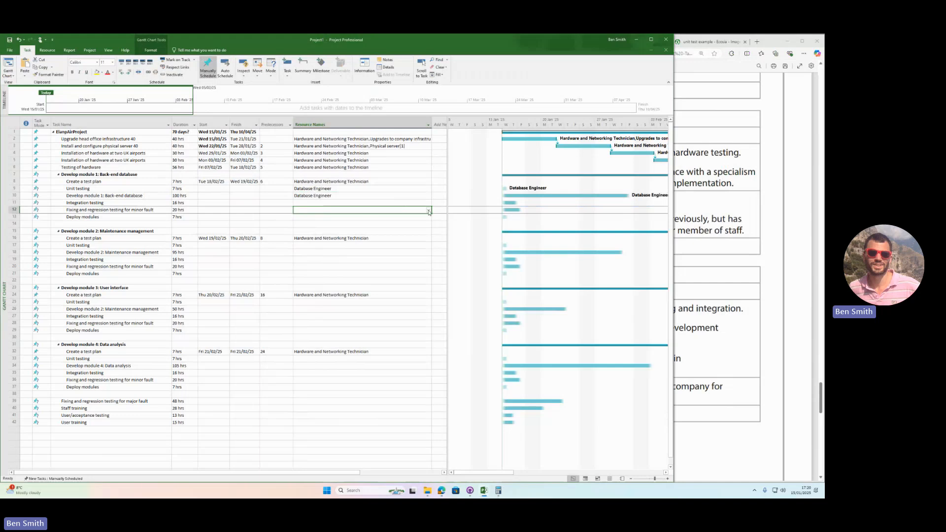
{"action": "left_click", "coordinate": [314, 212]}
{"action": "key", "text": "Return"}
{"action": "left_click", "coordinate": [345, 217]}
{"action": "left_click", "coordinate": [428, 217]}
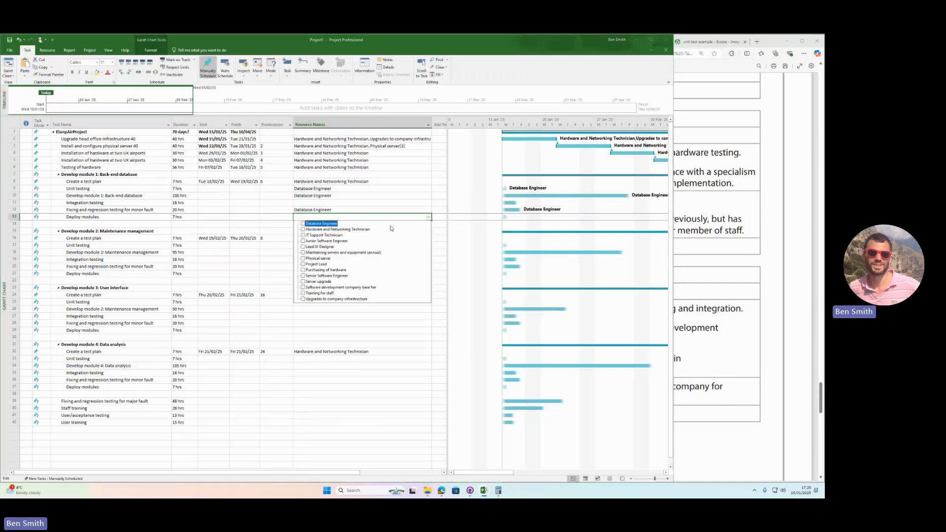
{"action": "left_click", "coordinate": [304, 223]}
{"action": "key", "text": "Return"}
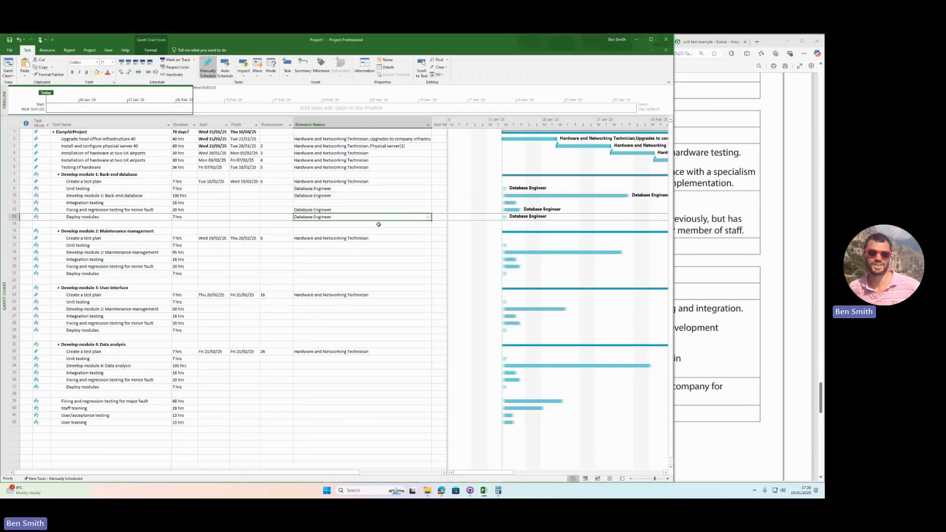
- For module 1 Integration testing, compare the Hardware and Networking Technician, Database Engineer and Lead UI Designer profiles in the browser's project brief
{"action": "left_click", "coordinate": [339, 202]}
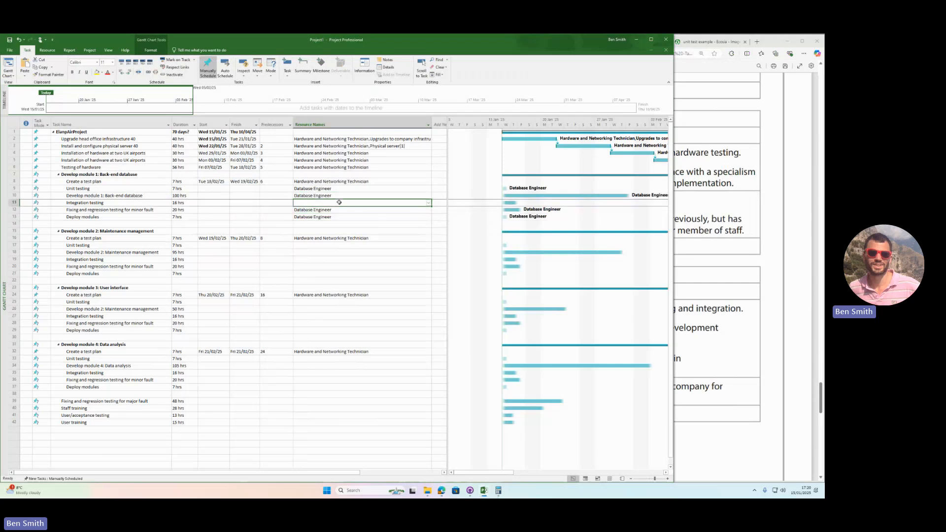
{"action": "left_click", "coordinate": [723, 276]}
{"action": "scroll", "coordinate": [535, 264], "scroll_direction": "up", "scroll_amount": 2}
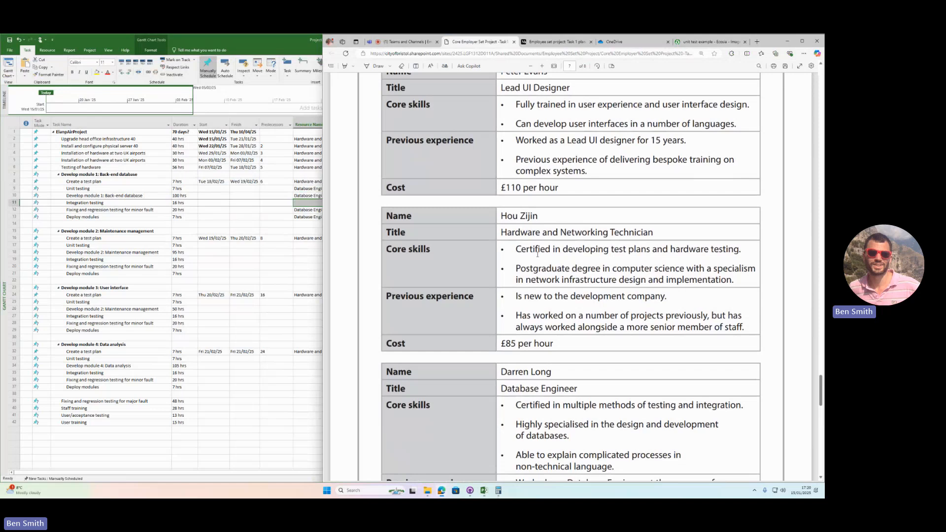
{"action": "left_click_drag", "start_coordinate": [516, 249], "coordinate": [646, 249]}
{"action": "scroll", "coordinate": [585, 283], "scroll_direction": "down", "scroll_amount": 1}
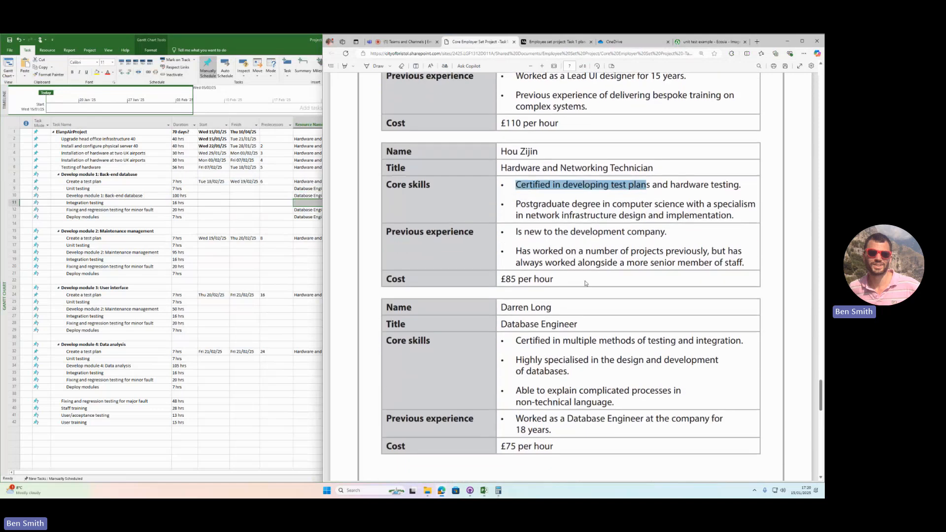
{"action": "left_click_drag", "start_coordinate": [515, 341], "coordinate": [744, 340]}
{"action": "left_click", "coordinate": [569, 336]}
{"action": "scroll", "coordinate": [683, 332], "scroll_direction": "up", "scroll_amount": 3}
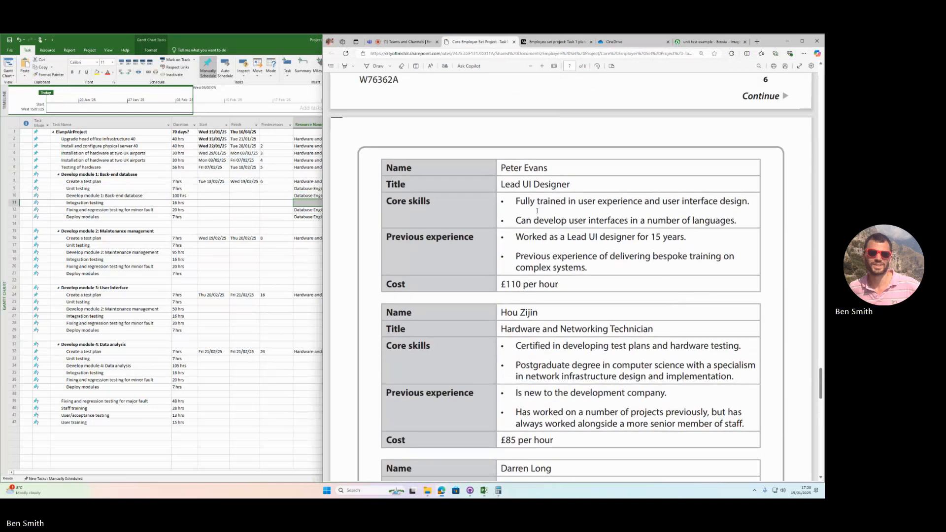
{"action": "left_click_drag", "start_coordinate": [517, 254], "coordinate": [587, 256]}
{"action": "left_click", "coordinate": [550, 241]}
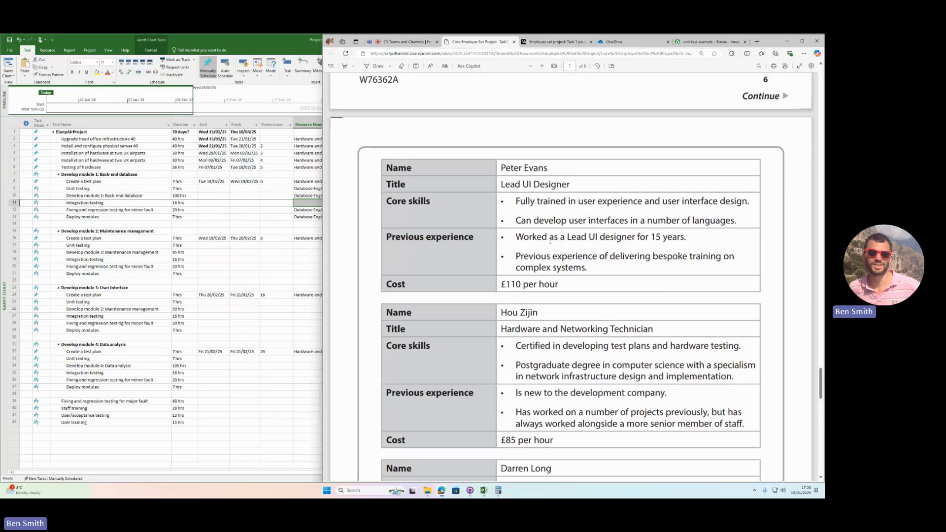
{"action": "left_click_drag", "start_coordinate": [516, 201], "coordinate": [664, 221]}
- Review the core skills and previous experience of the Junior and Senior Software Engineers in the staff profiles
{"action": "scroll", "coordinate": [568, 247], "scroll_direction": "up", "scroll_amount": 5}
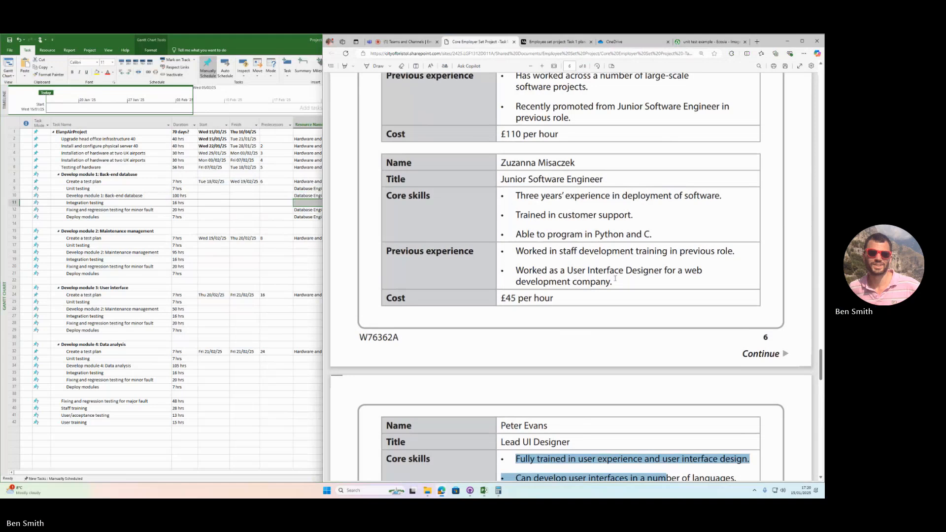
{"action": "left_click_drag", "start_coordinate": [615, 281], "coordinate": [516, 235]}
{"action": "left_click", "coordinate": [545, 254]}
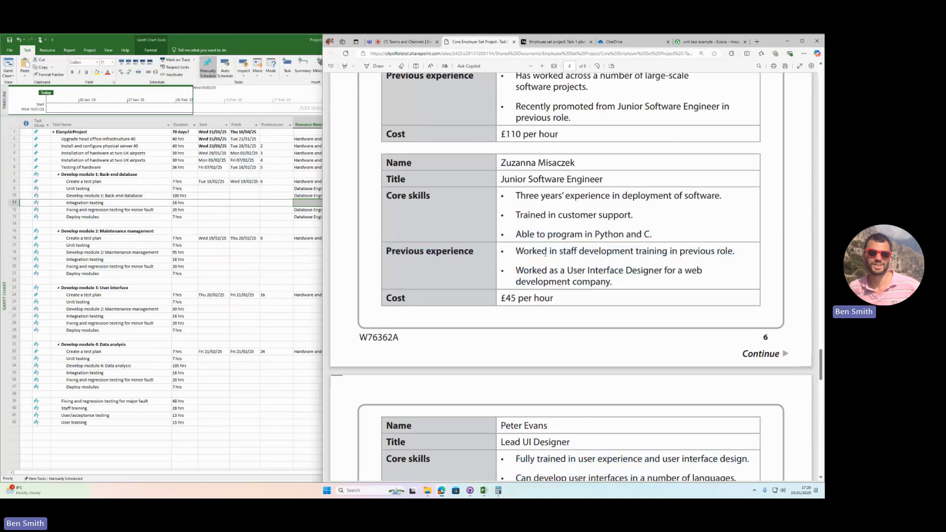
{"action": "scroll", "coordinate": [387, 331], "scroll_direction": "up", "scroll_amount": 2}
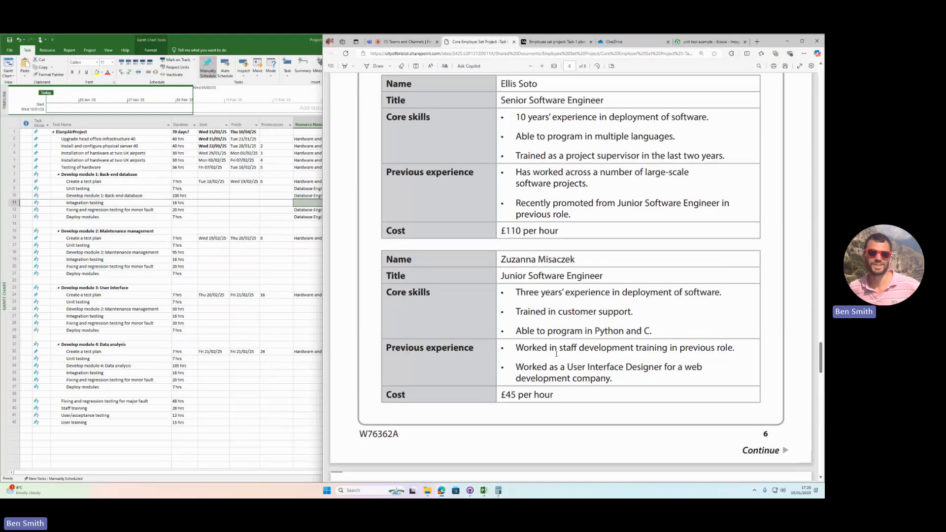
{"action": "left_click_drag", "start_coordinate": [515, 348], "coordinate": [735, 347]}
{"action": "left_click", "coordinate": [634, 367]}
{"action": "left_click_drag", "start_coordinate": [619, 379], "coordinate": [516, 366]}
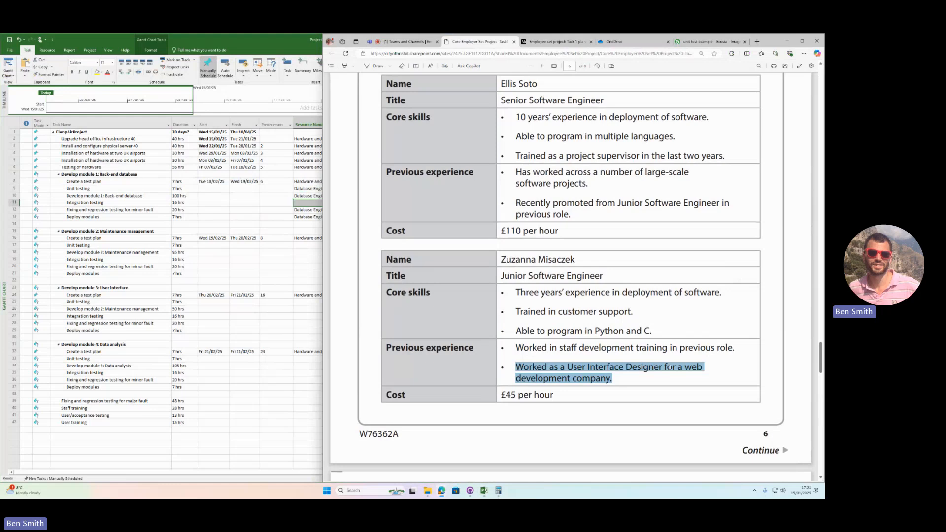
{"action": "scroll", "coordinate": [670, 367], "scroll_direction": "up", "scroll_amount": 2}
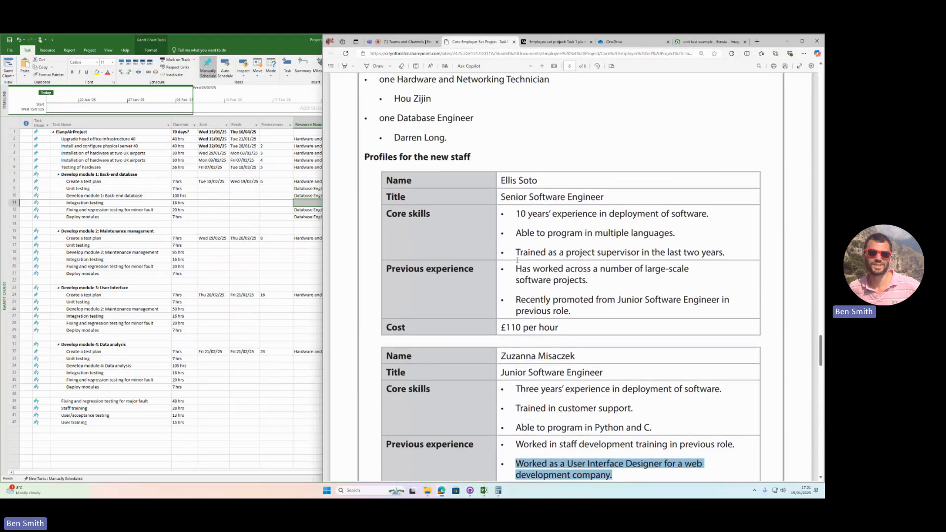
{"action": "left_click_drag", "start_coordinate": [515, 269], "coordinate": [586, 281]}
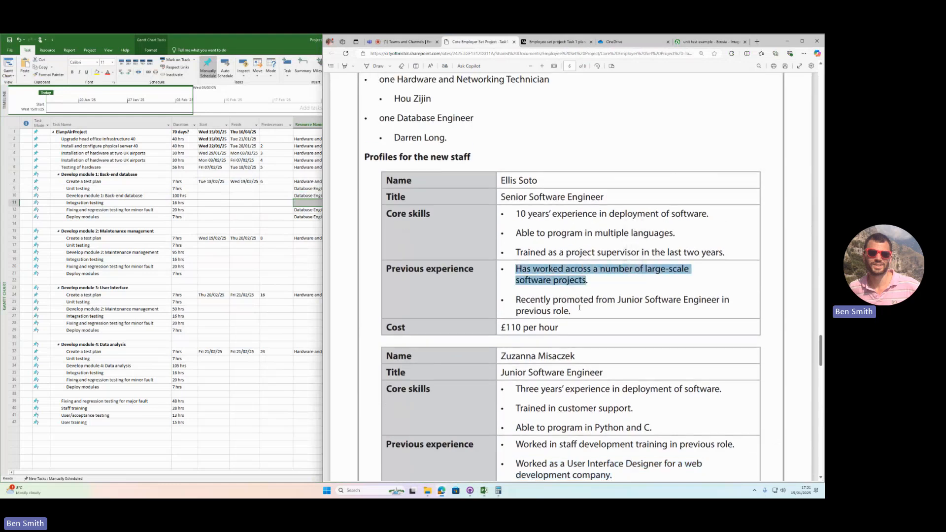
{"action": "left_click", "coordinate": [571, 267]}
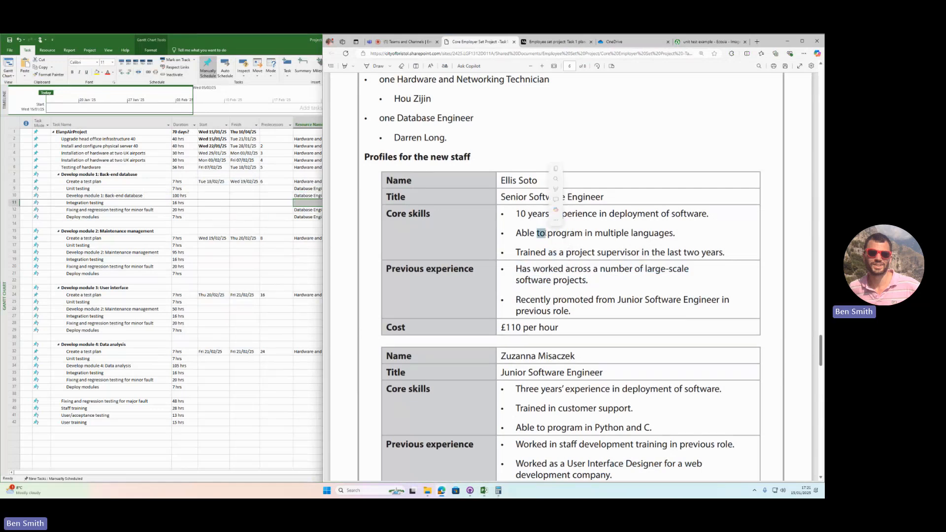
- Switch back to Microsoft Project and assign the Database Engineer to the module 1 Integration testing task
{"action": "left_click", "coordinate": [184, 245]}
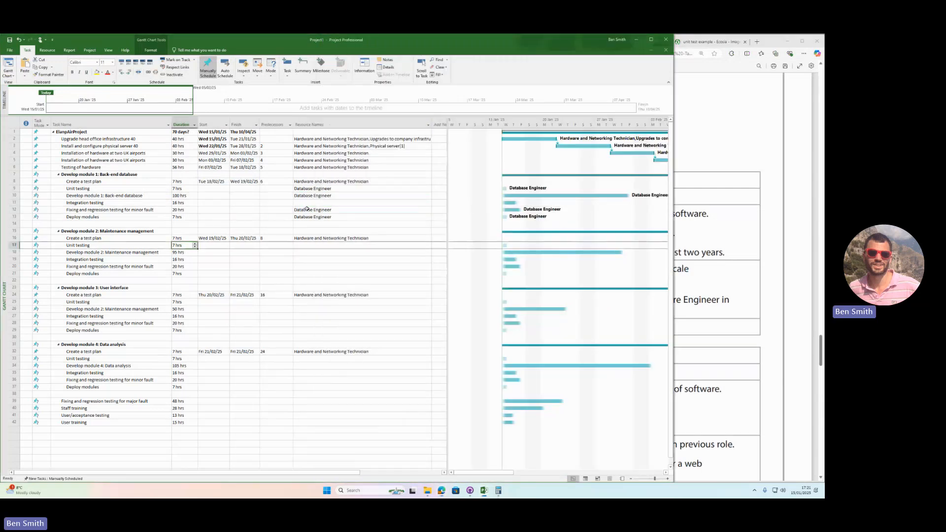
{"action": "left_click", "coordinate": [311, 204]}
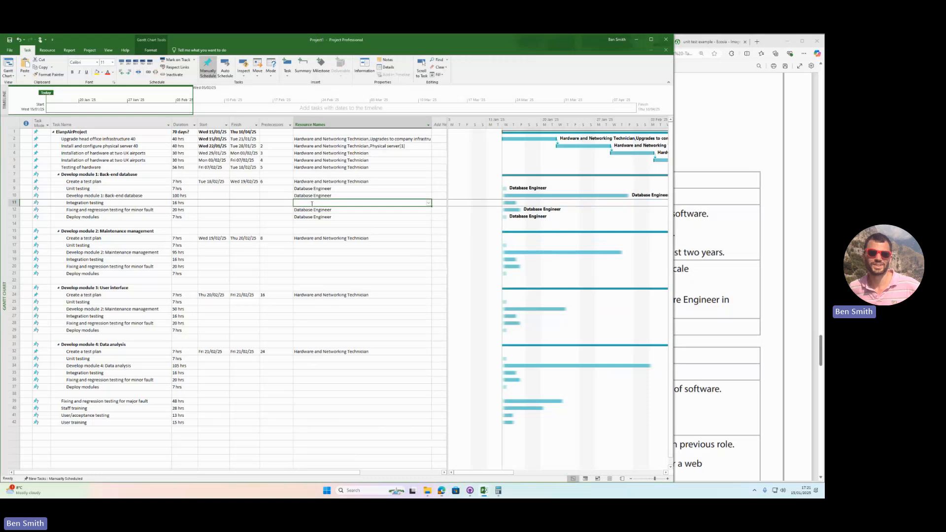
{"action": "left_click", "coordinate": [428, 202]}
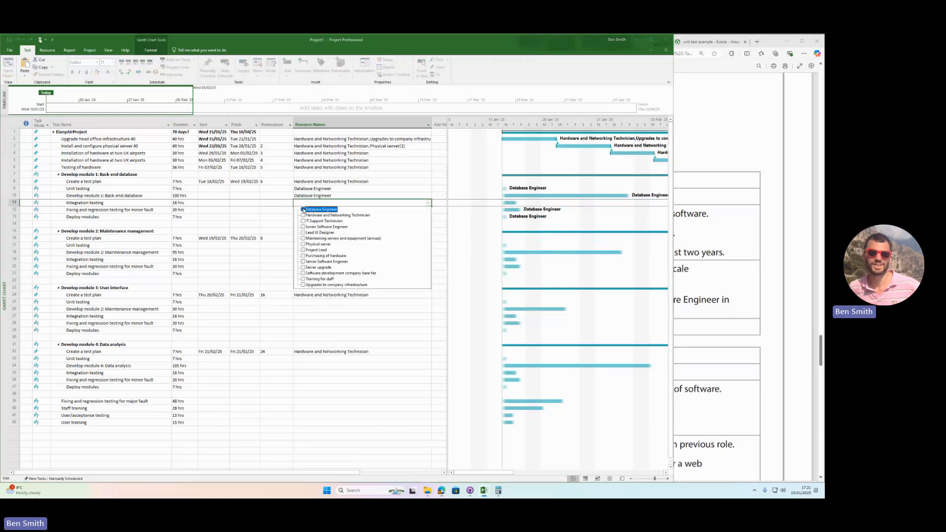
{"action": "left_click", "coordinate": [749, 246]}
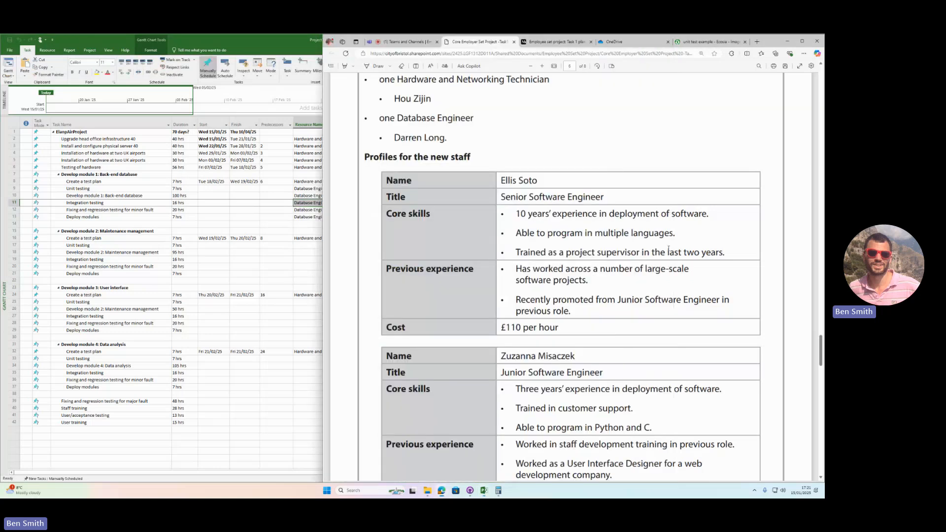
- Assign the Database Engineer to the Integration testing task of module 2: Maintenance management
{"action": "left_click", "coordinate": [247, 252]}
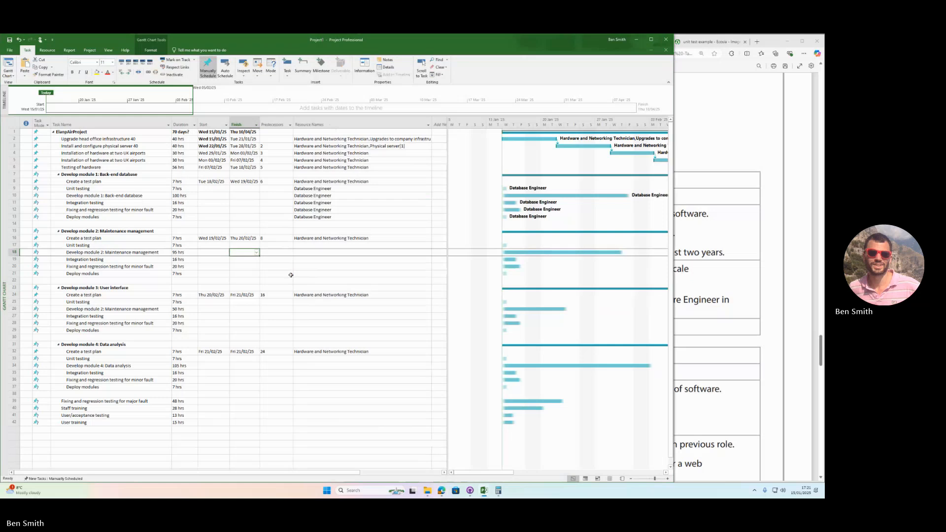
{"action": "left_click", "coordinate": [129, 260]}
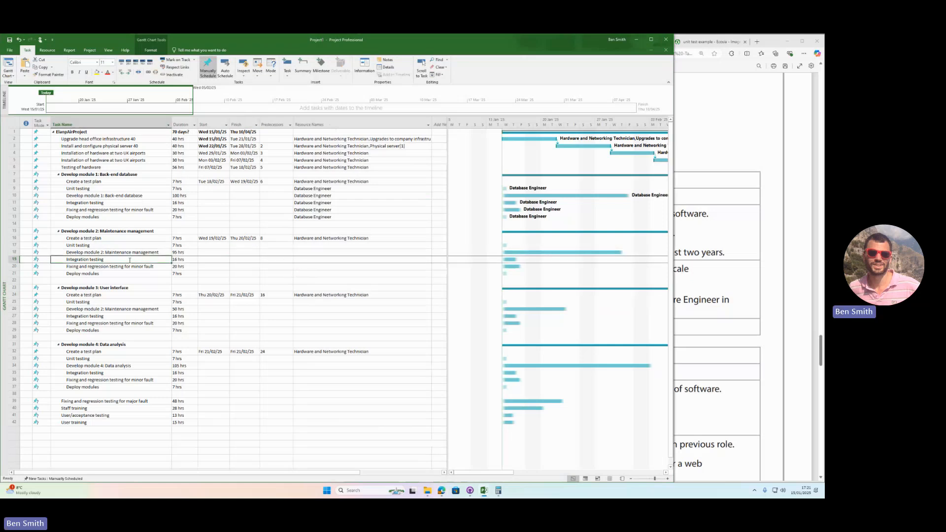
{"action": "left_click", "coordinate": [317, 260]}
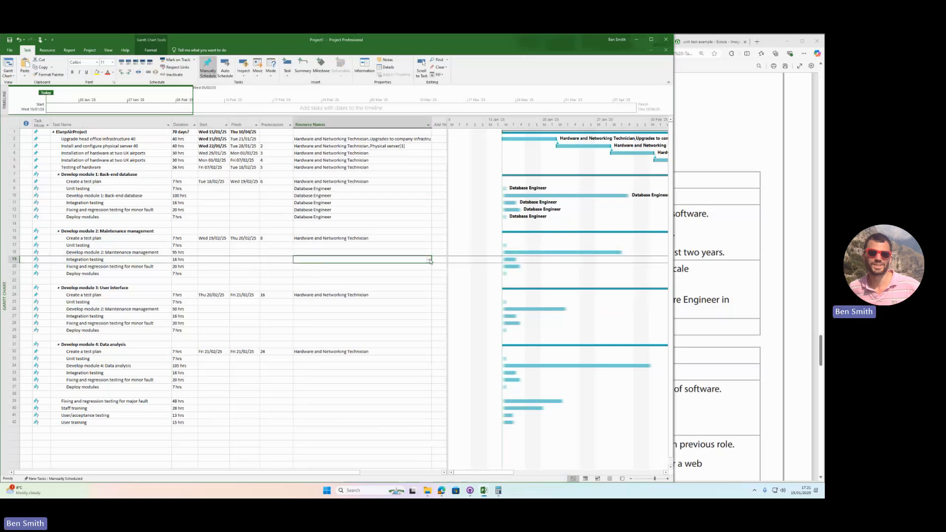
{"action": "left_click", "coordinate": [429, 260]}
{"action": "left_click", "coordinate": [303, 270]}
{"action": "key", "text": "Return"}
- Assign the Database Engineer to the Integration testing task of module 3: User interface
{"action": "left_click", "coordinate": [306, 318]}
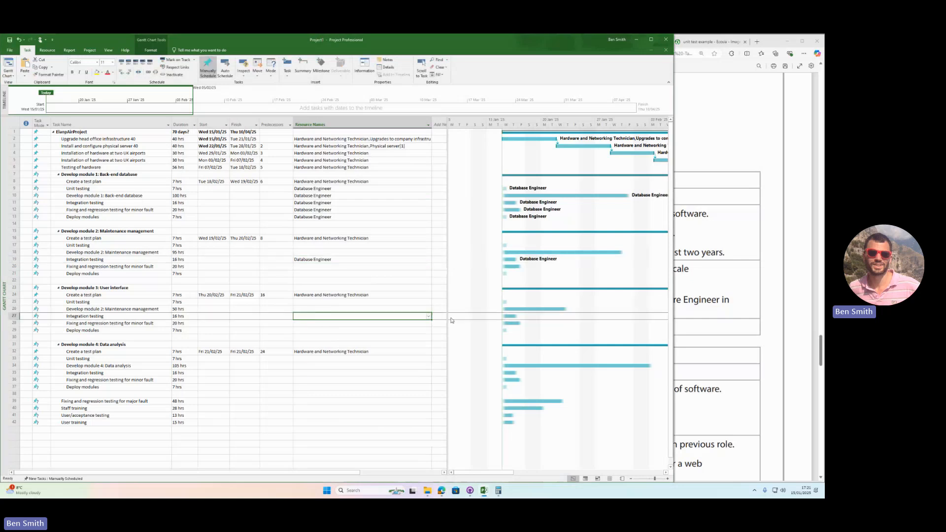
{"action": "left_click", "coordinate": [429, 317]}
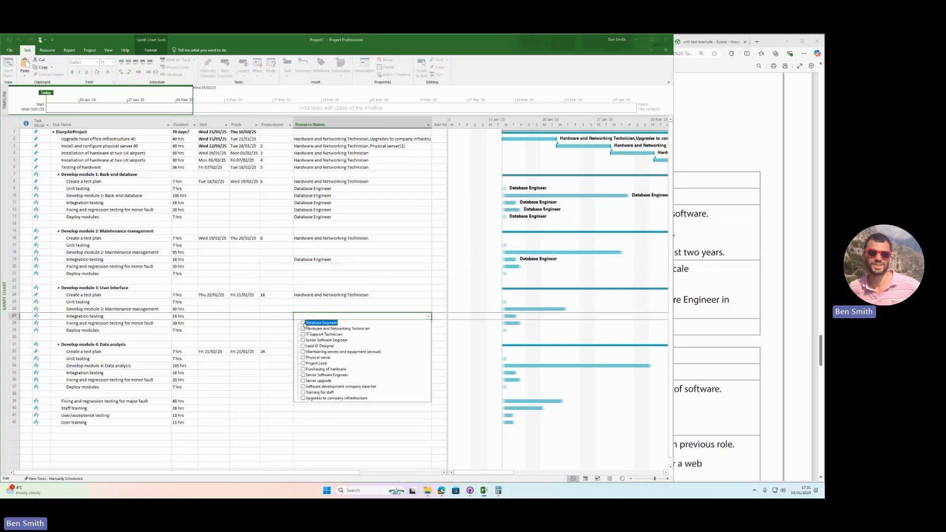
{"action": "left_click", "coordinate": [694, 246]}
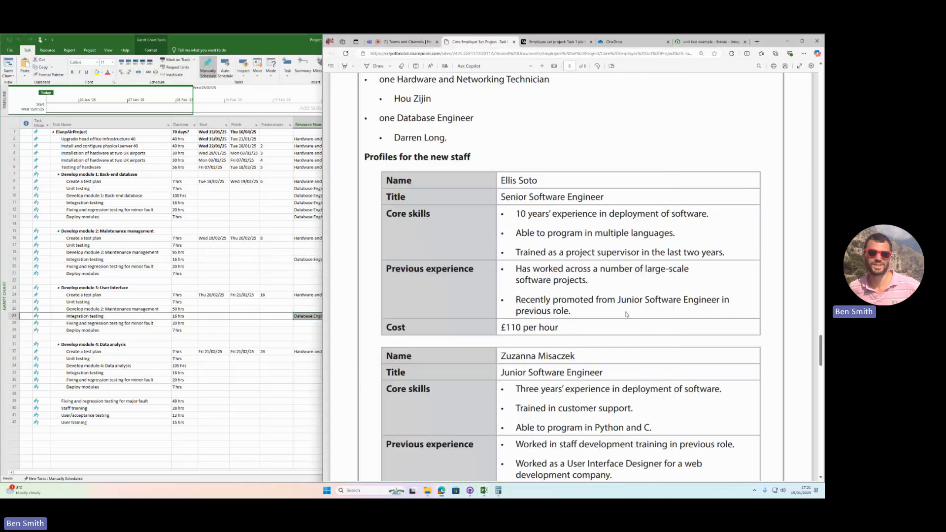
{"action": "left_click", "coordinate": [240, 388]}
{"action": "scroll", "coordinate": [260, 367], "scroll_direction": "down", "scroll_amount": 2}
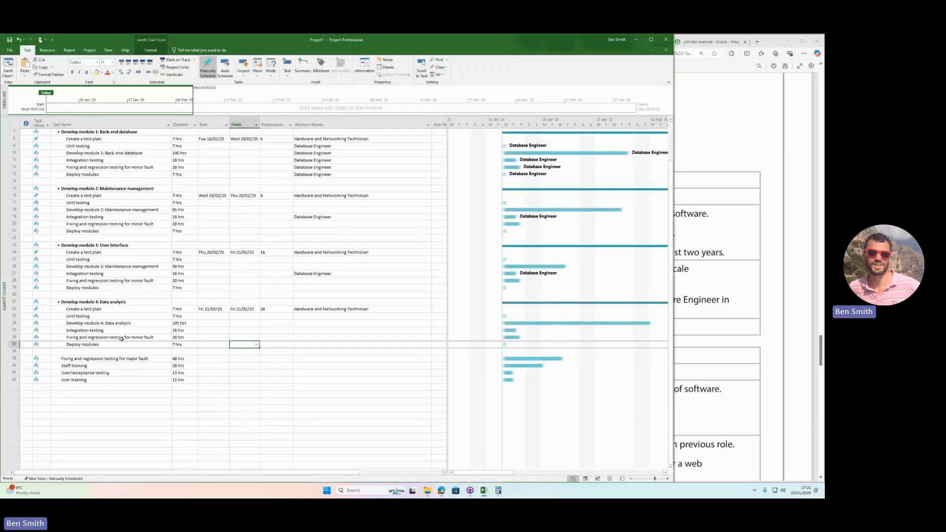
- Assign the Database Engineer to the Integration testing task of module 4: Data analysis
{"action": "left_click", "coordinate": [311, 331]}
{"action": "left_click", "coordinate": [430, 333]}
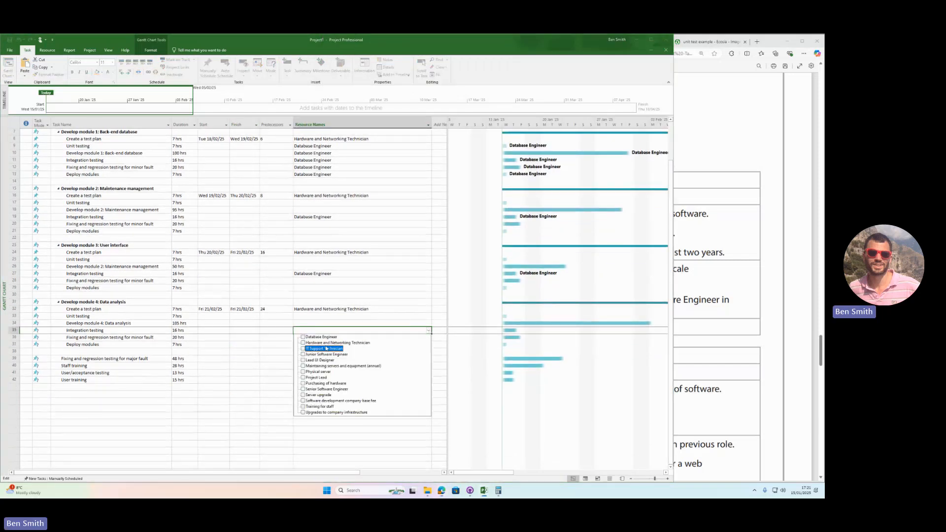
{"action": "left_click", "coordinate": [303, 337]}
{"action": "left_click", "coordinate": [260, 354]}
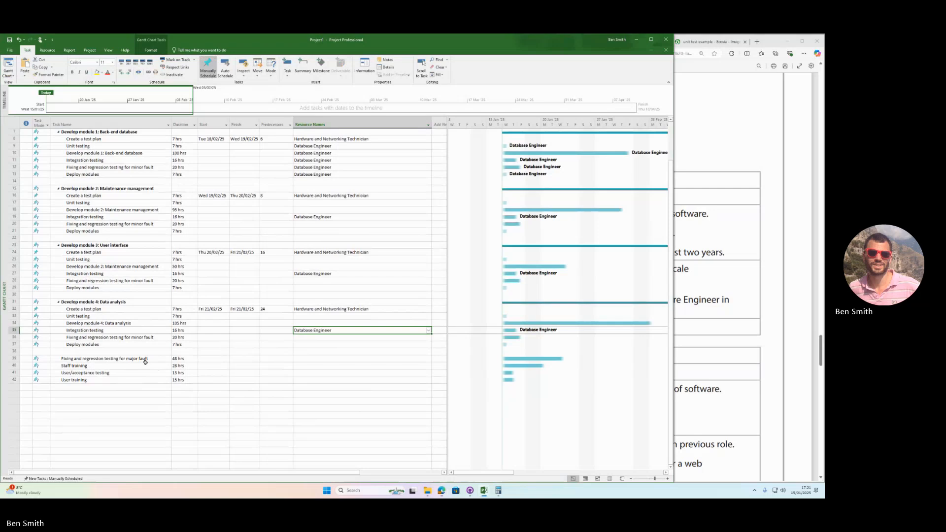
- Switch to the browser, close the mark scheme PDF in OneDrive and open Task2_NonWorkingCode_November 22.txt
{"action": "left_click", "coordinate": [135, 338]}
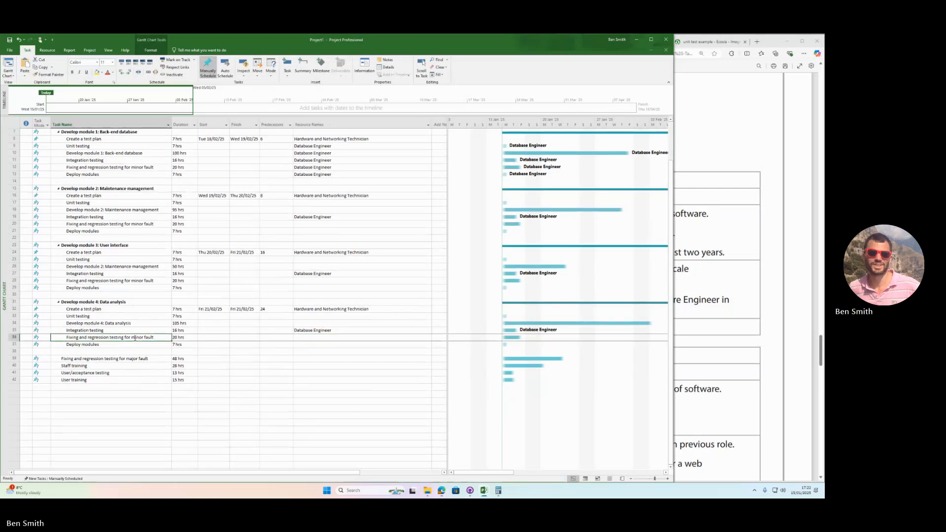
{"action": "scroll", "coordinate": [289, 182], "scroll_direction": "up", "scroll_amount": 2}
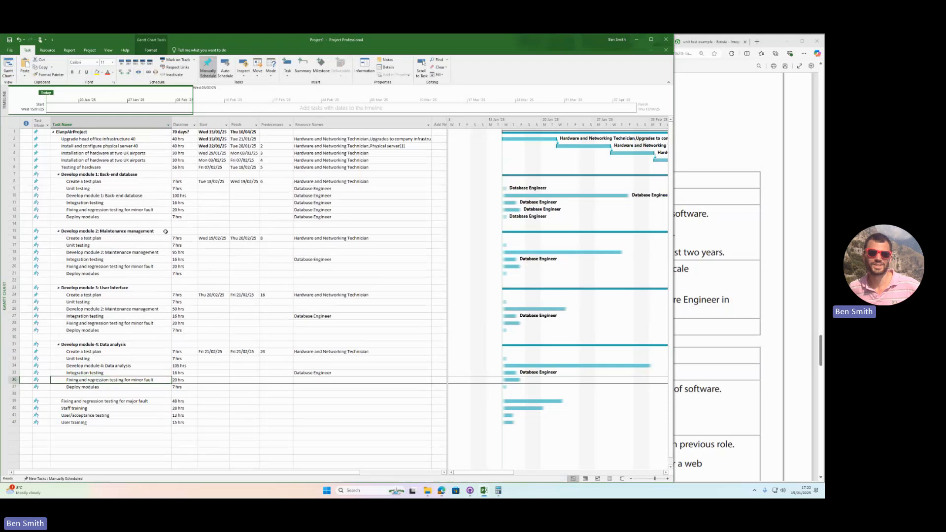
{"action": "left_click", "coordinate": [679, 253]}
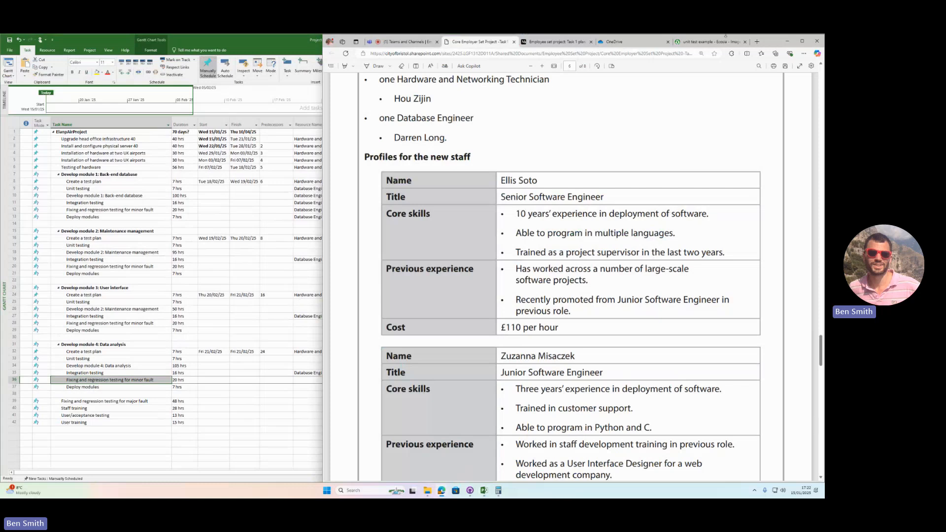
{"action": "left_click", "coordinate": [614, 43]}
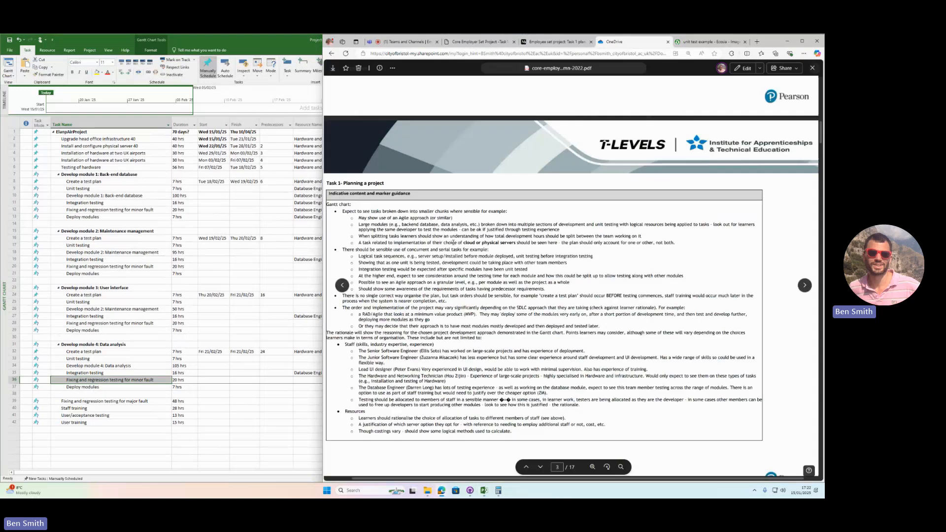
{"action": "left_click", "coordinate": [812, 68]}
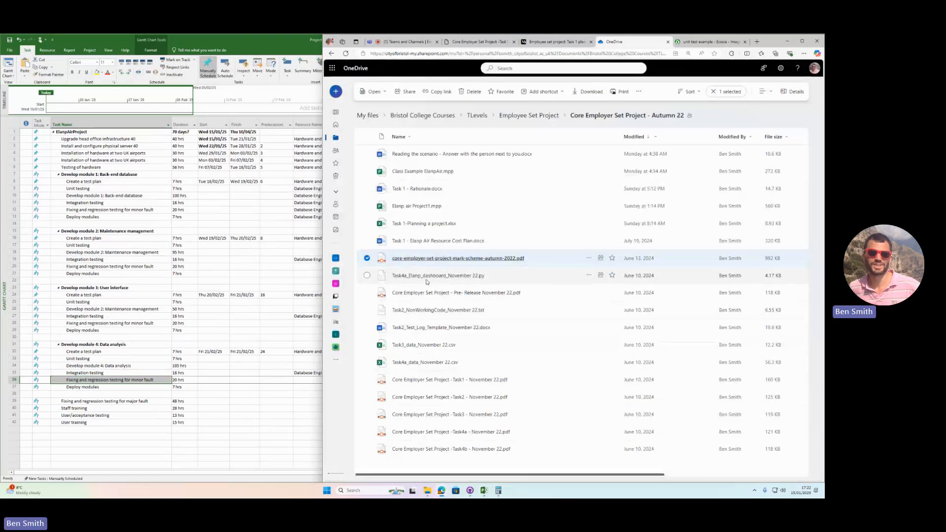
{"action": "left_click", "coordinate": [427, 310]}
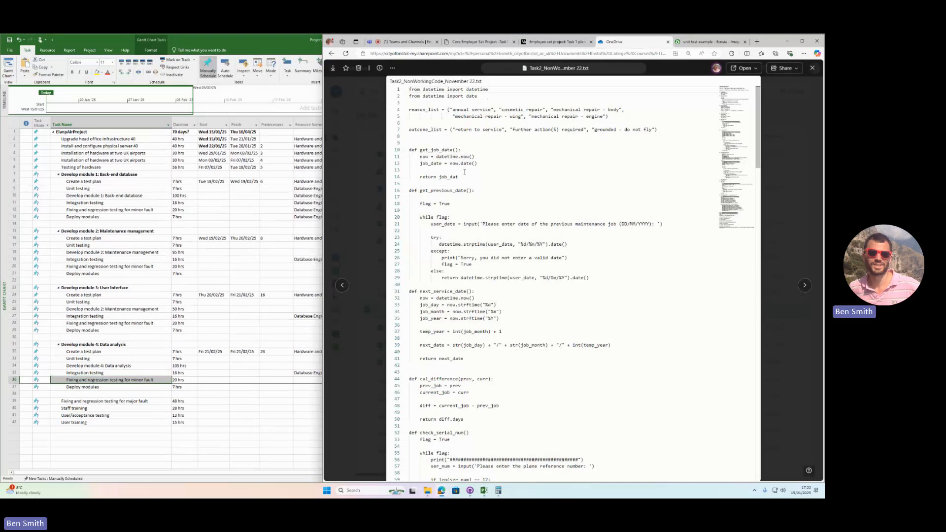
- Read through the functions in the non-working maintenance system code, including the job reason options, job outcomes and output summary
{"action": "scroll", "coordinate": [464, 172], "scroll_direction": "down", "scroll_amount": 2}
{"action": "scroll", "coordinate": [469, 193], "scroll_direction": "up", "scroll_amount": 2}
{"action": "scroll", "coordinate": [436, 327], "scroll_direction": "down", "scroll_amount": 2}
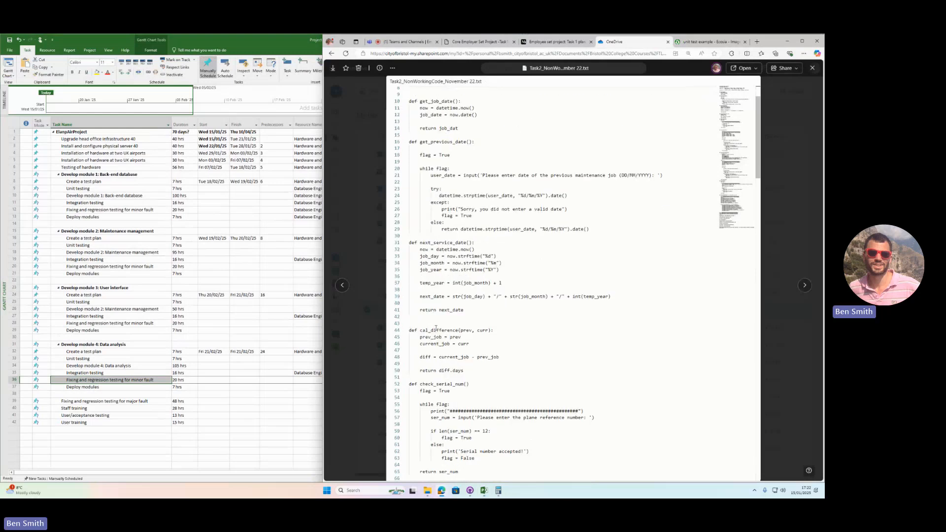
{"action": "scroll", "coordinate": [490, 350], "scroll_direction": "down", "scroll_amount": 6}
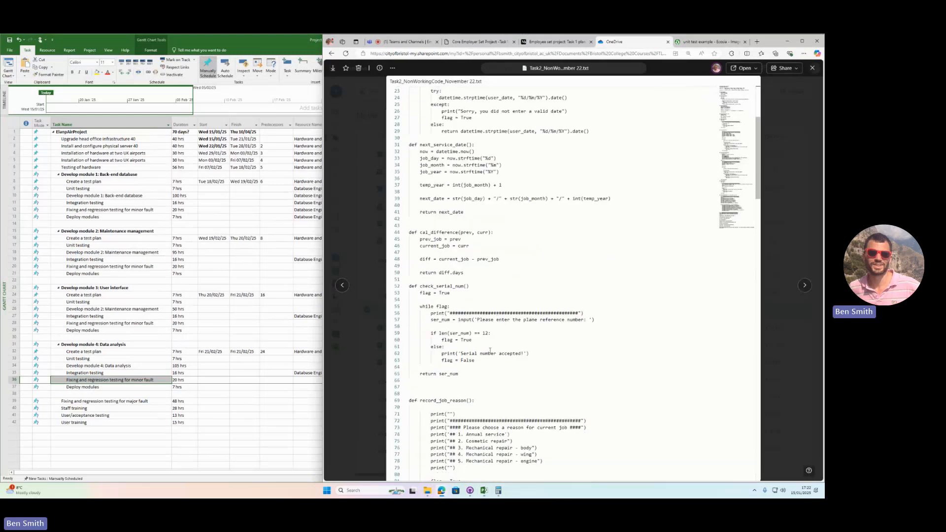
{"action": "scroll", "coordinate": [490, 351], "scroll_direction": "down", "scroll_amount": 2}
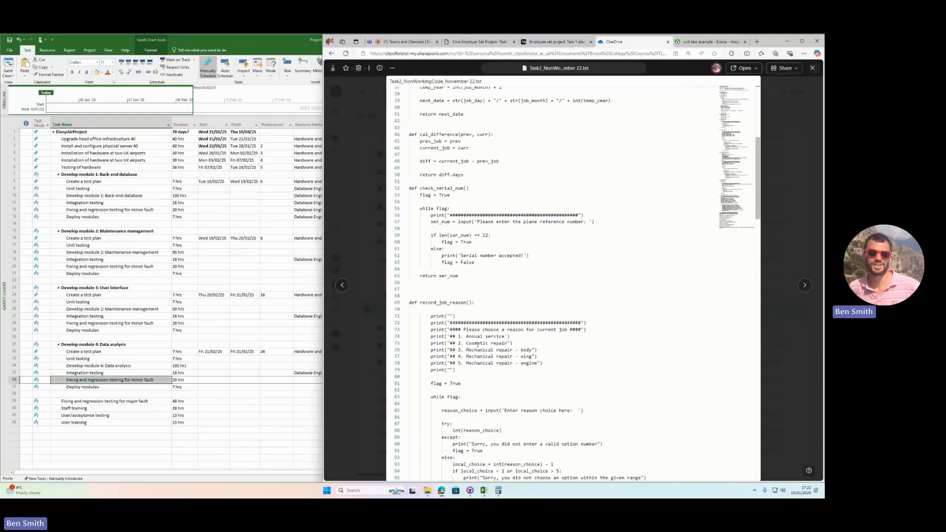
{"action": "left_click_drag", "start_coordinate": [450, 329], "coordinate": [548, 363]}
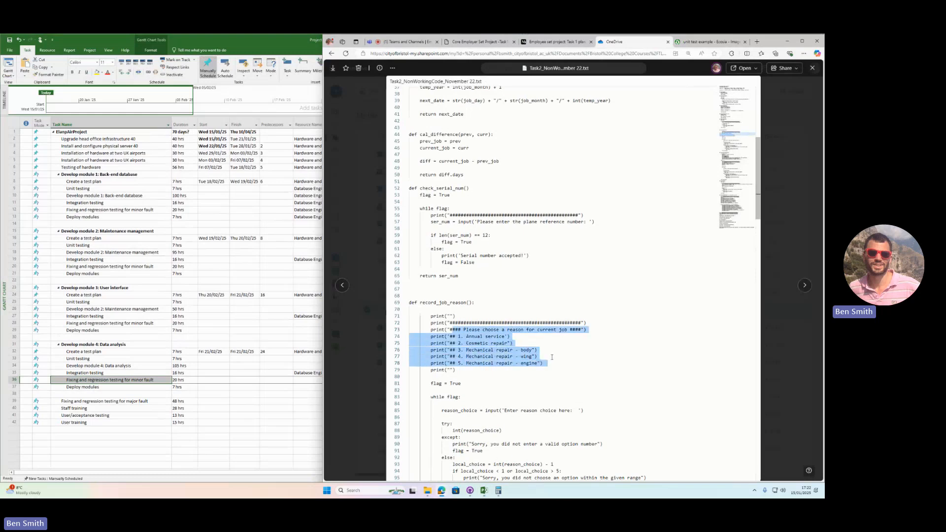
{"action": "scroll", "coordinate": [508, 330], "scroll_direction": "down", "scroll_amount": 2}
{"action": "left_click", "coordinate": [507, 330]}
{"action": "scroll", "coordinate": [498, 328], "scroll_direction": "down", "scroll_amount": 9}
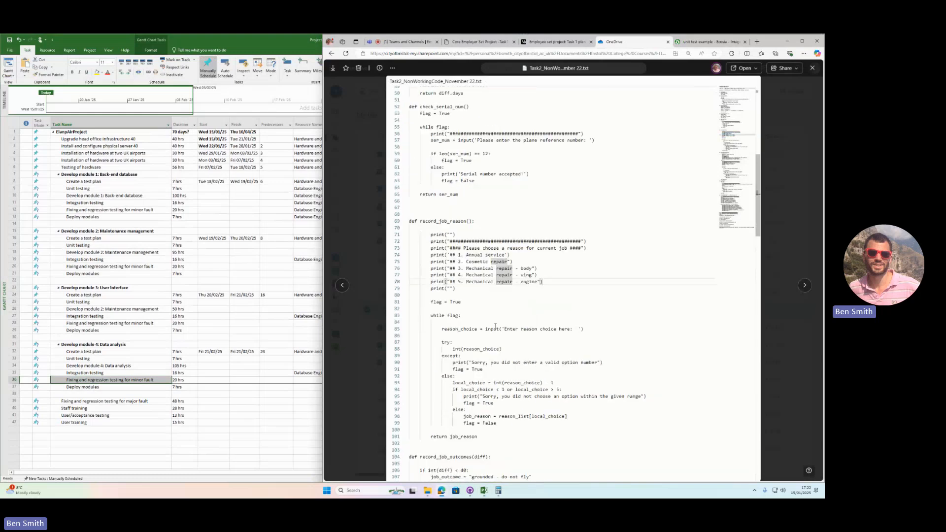
{"action": "scroll", "coordinate": [489, 326], "scroll_direction": "down", "scroll_amount": 10}
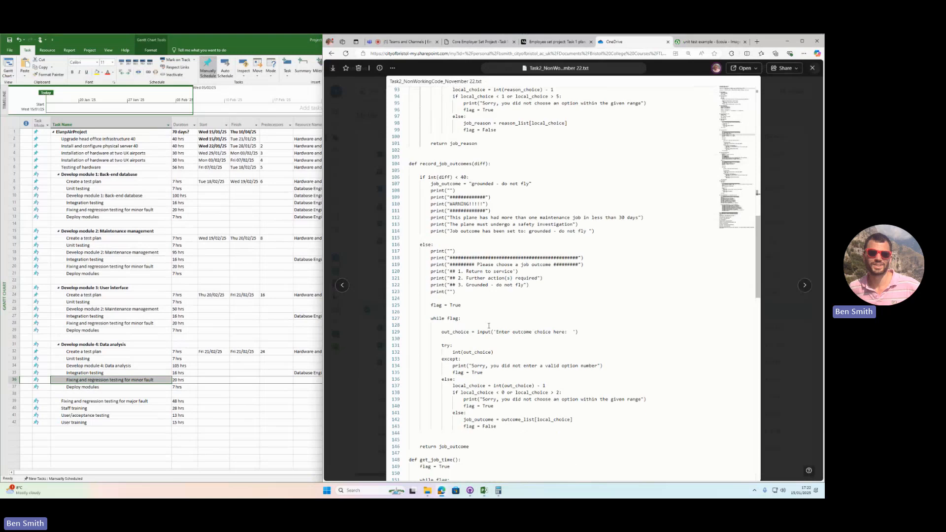
{"action": "scroll", "coordinate": [491, 328], "scroll_direction": "down", "scroll_amount": 4}
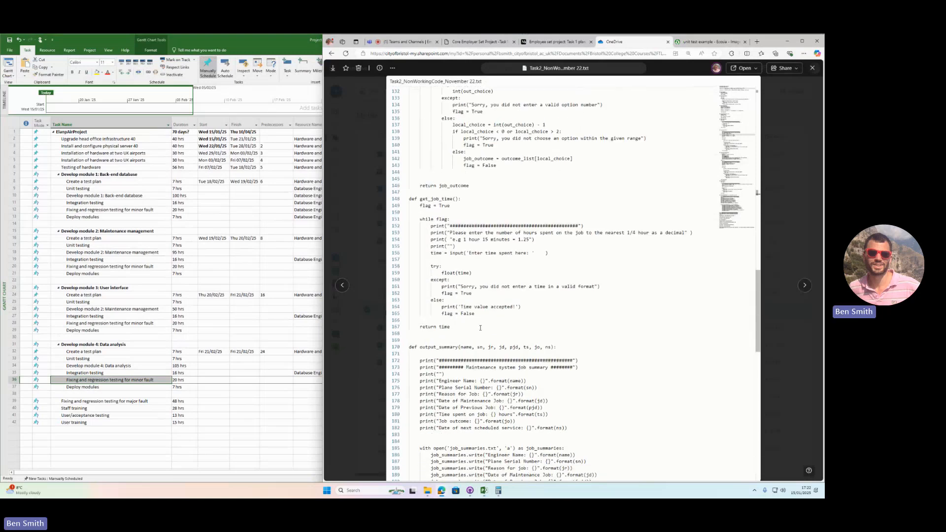
{"action": "scroll", "coordinate": [496, 340], "scroll_direction": "down", "scroll_amount": 4}
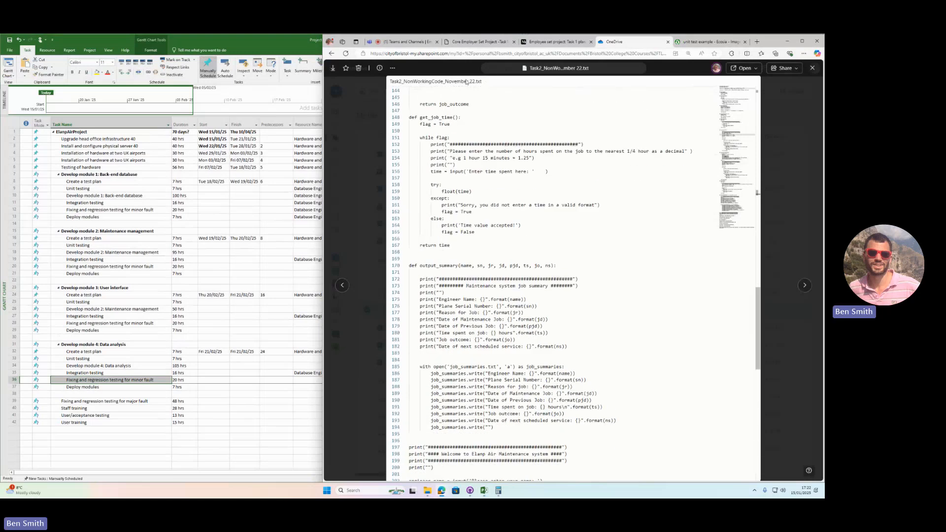
- Return to the project brief and compare the Senior and Junior Software Engineer profiles
{"action": "left_click", "coordinate": [488, 43]}
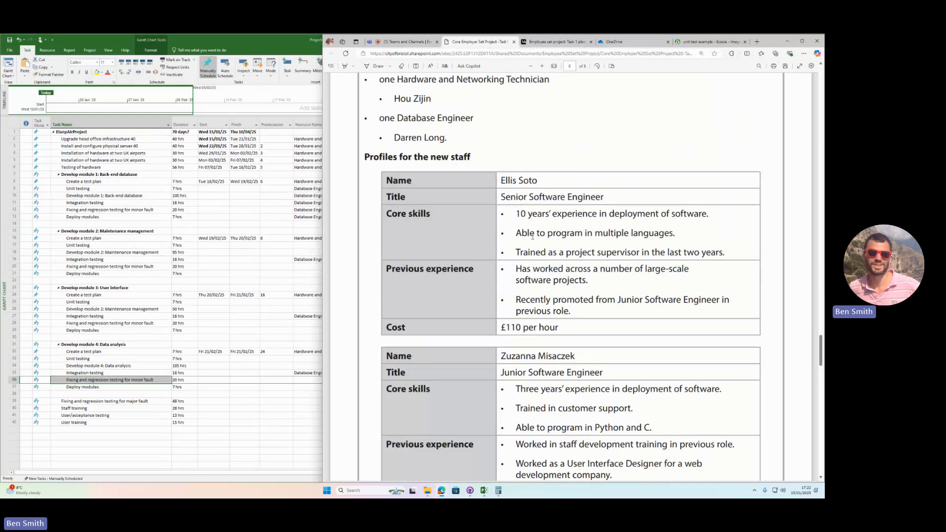
{"action": "scroll", "coordinate": [532, 237], "scroll_direction": "down", "scroll_amount": 2}
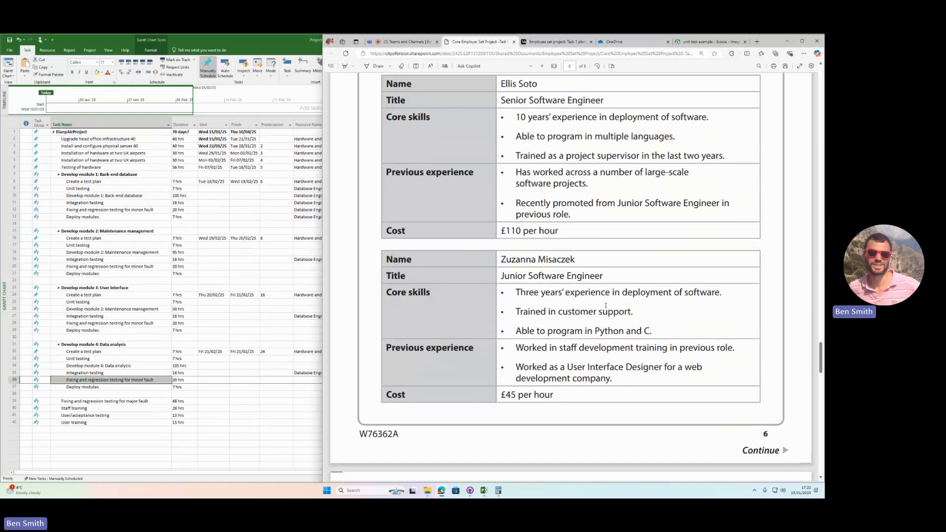
{"action": "scroll", "coordinate": [596, 328], "scroll_direction": "up", "scroll_amount": 3}
- Switch back to Microsoft Project and assign the Senior Software Engineer to the Unit testing task of module 2: Maintenance management
{"action": "left_click", "coordinate": [268, 281]}
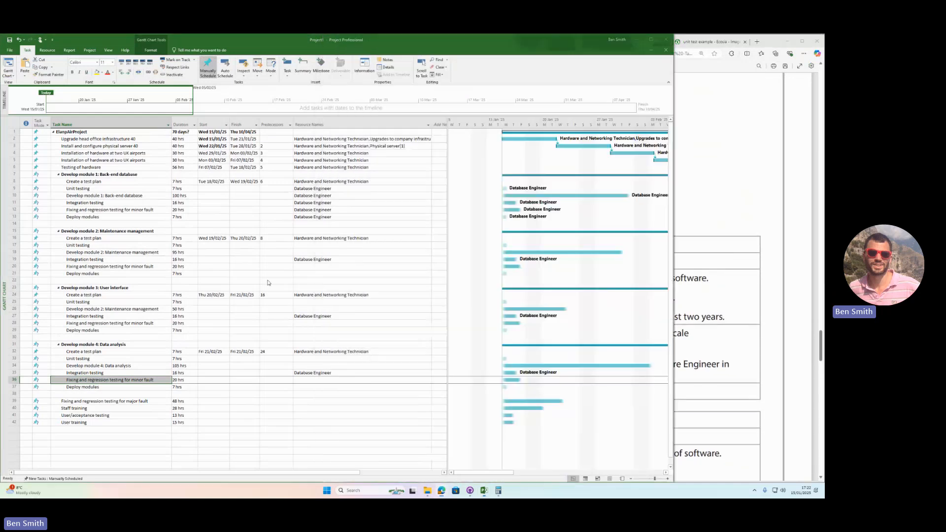
{"action": "left_click", "coordinate": [329, 245]}
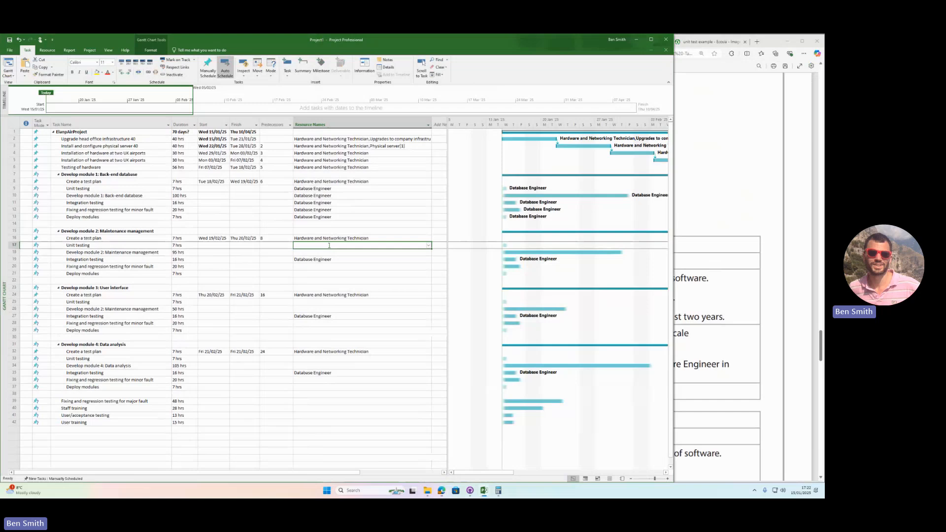
{"action": "left_click", "coordinate": [428, 245]}
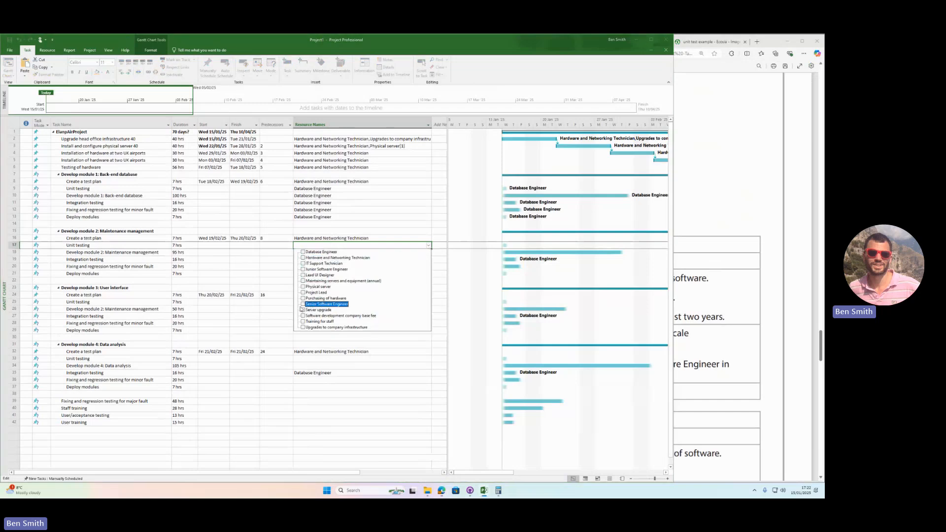
{"action": "left_click", "coordinate": [302, 304]}
{"action": "left_click", "coordinate": [291, 246]}
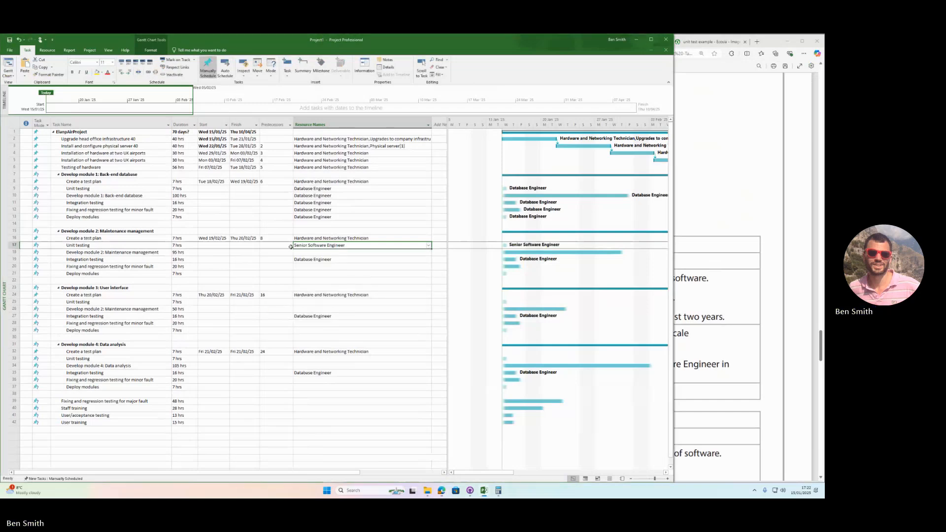
{"action": "left_click", "coordinate": [159, 196]}
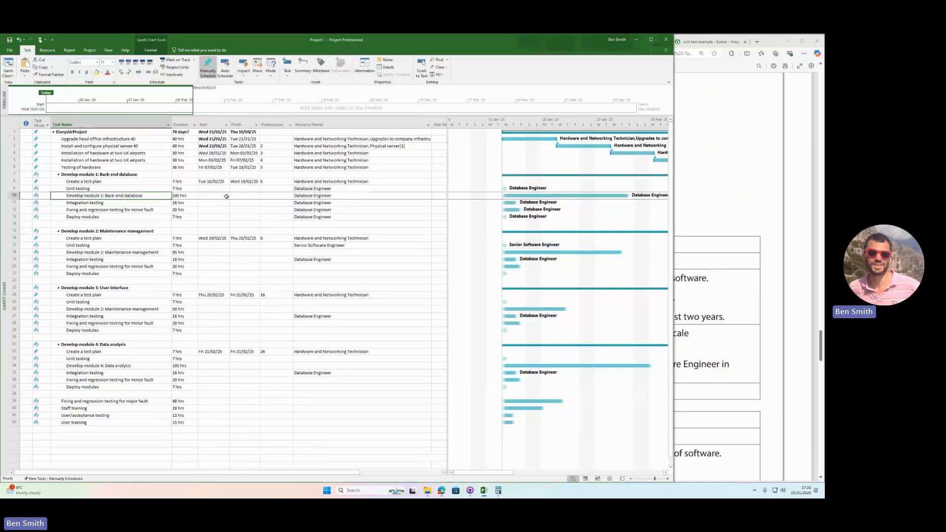
{"action": "left_click", "coordinate": [323, 198]}
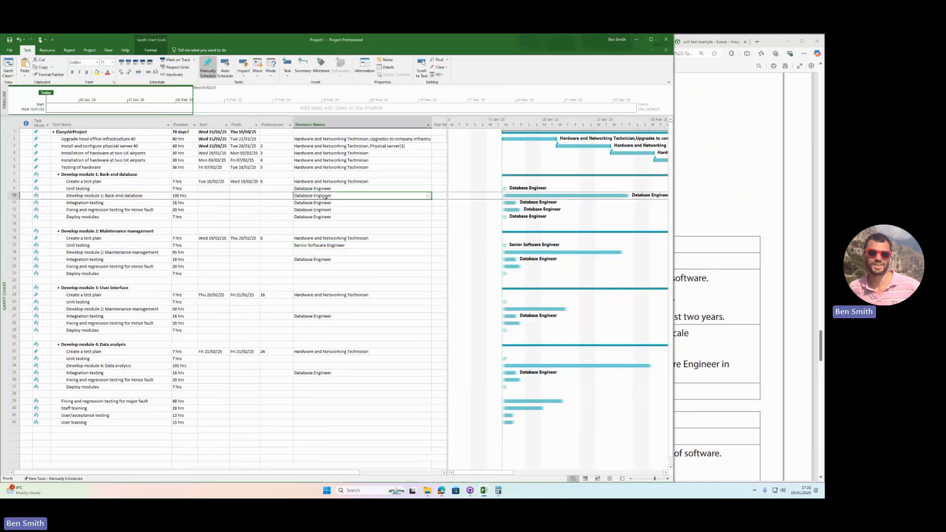
{"action": "left_click", "coordinate": [428, 196]}
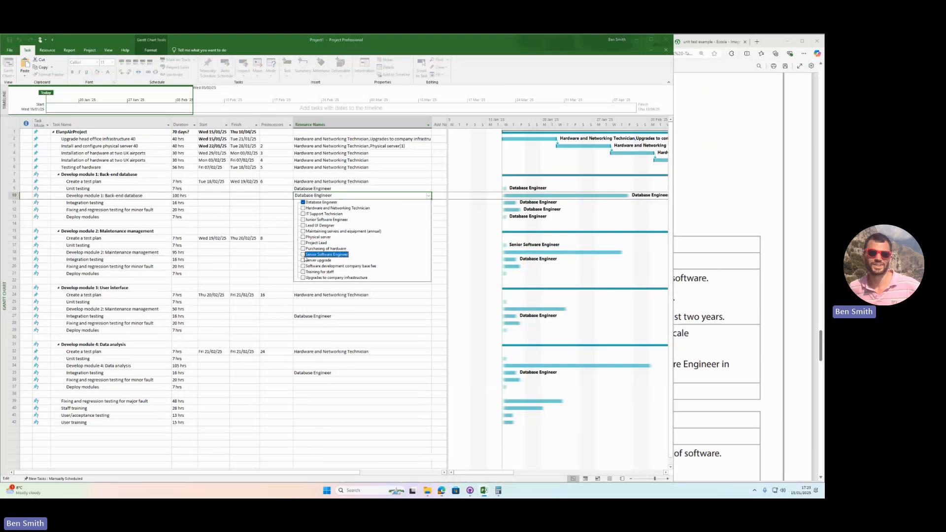
{"action": "left_click", "coordinate": [285, 269]}
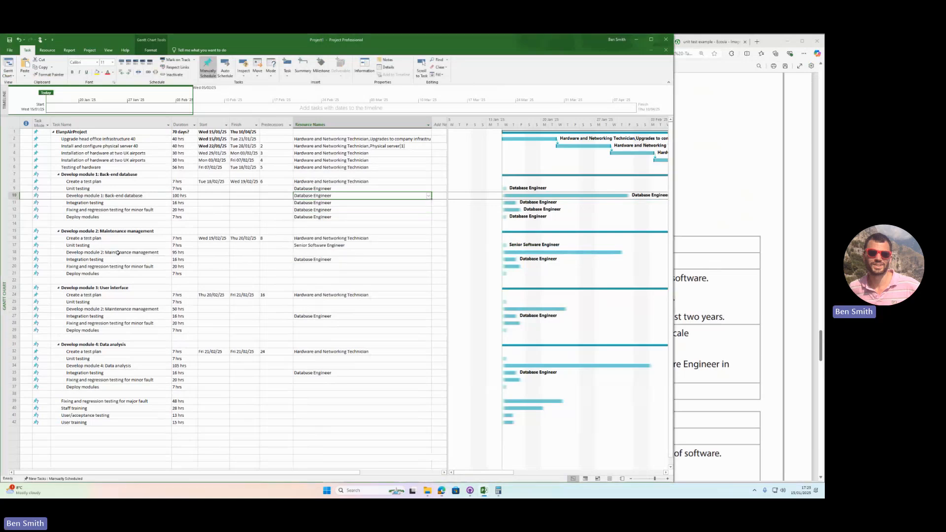
- Assign the Senior Software Engineer to the 95-hour task Develop module 2: Maintenance management
{"action": "left_click", "coordinate": [87, 246]}
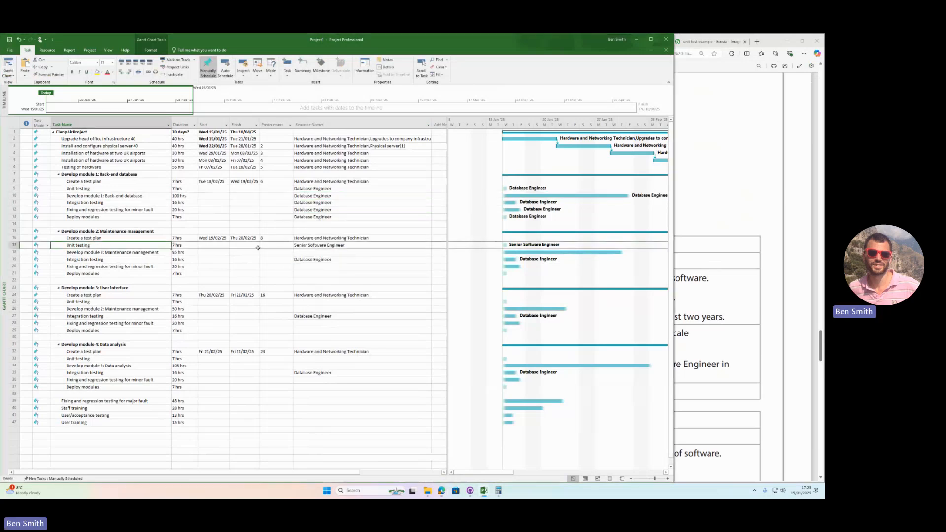
{"action": "left_click", "coordinate": [333, 253]}
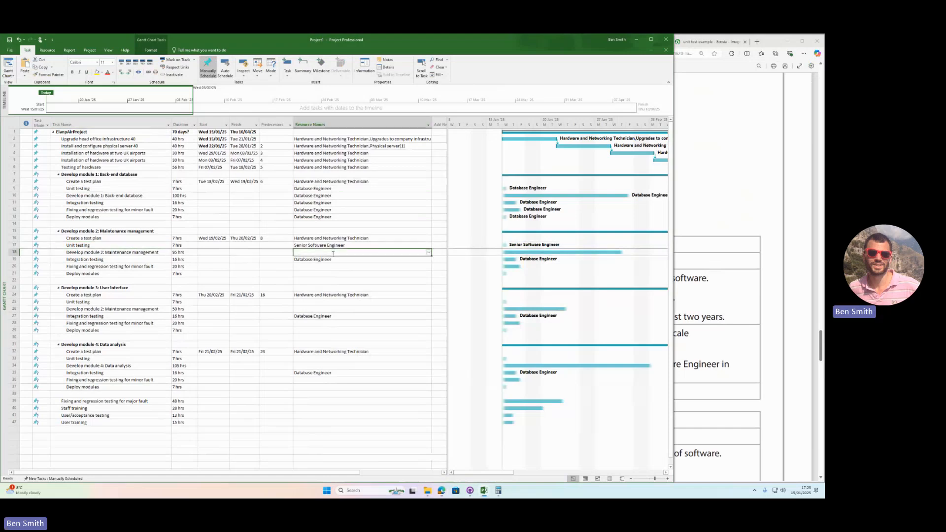
{"action": "left_click", "coordinate": [428, 253]}
{"action": "left_click", "coordinate": [303, 311]}
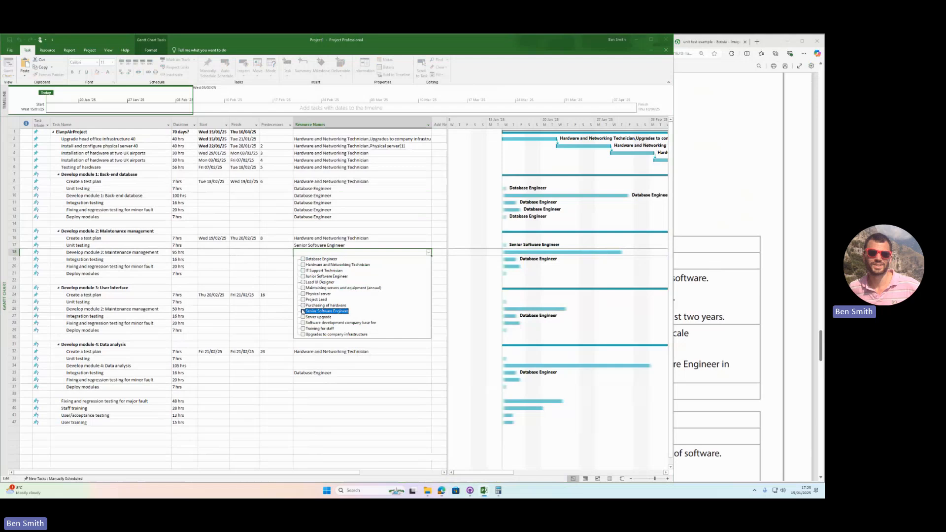
{"action": "left_click", "coordinate": [287, 313]}
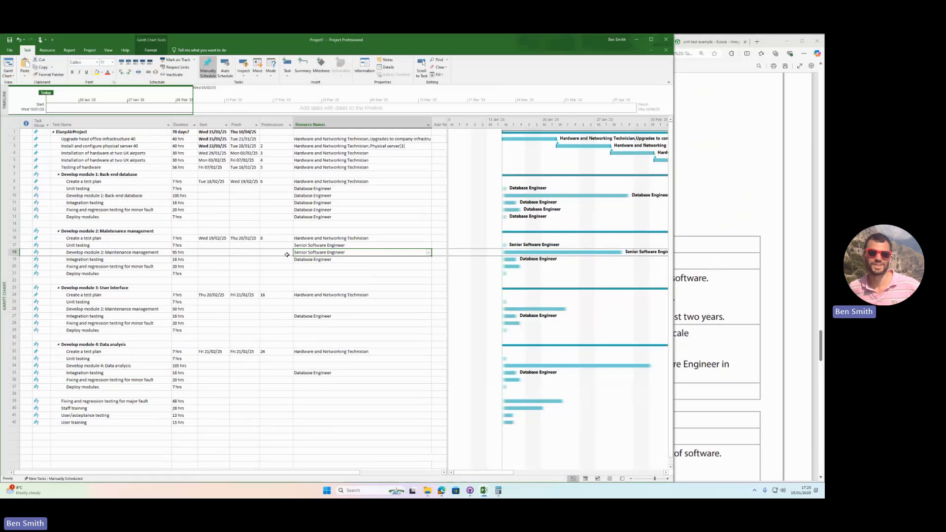
- Assign the Senior Software Engineer to module 2's Fixing and regression testing for minor fault task
{"action": "left_click", "coordinate": [304, 267]}
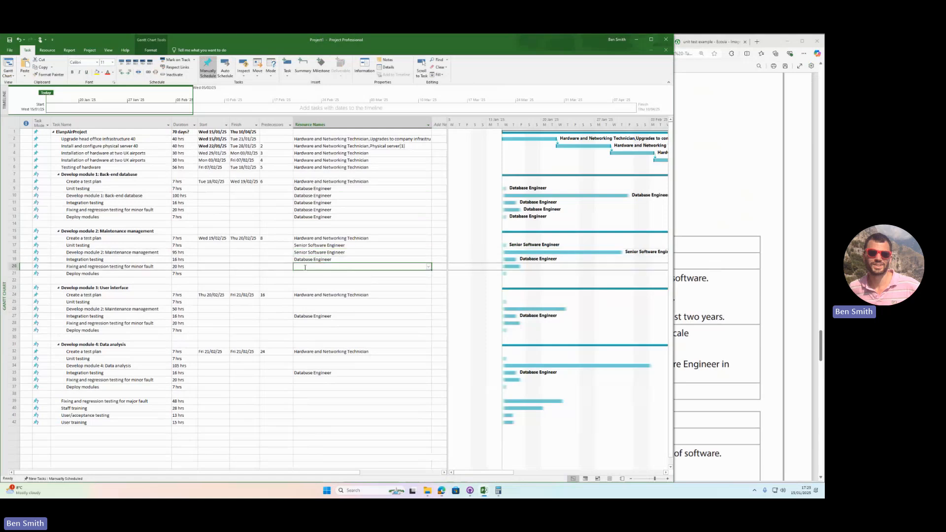
{"action": "left_click", "coordinate": [429, 267]}
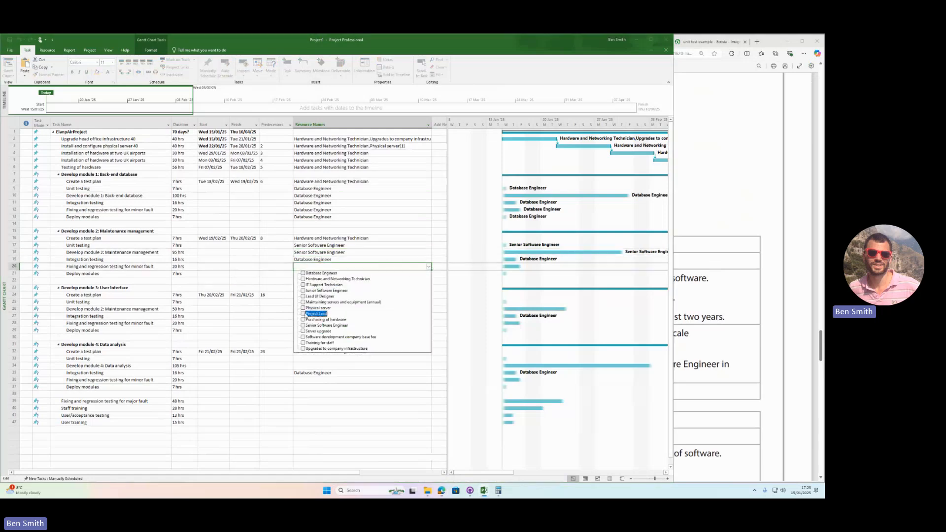
{"action": "left_click", "coordinate": [303, 325]}
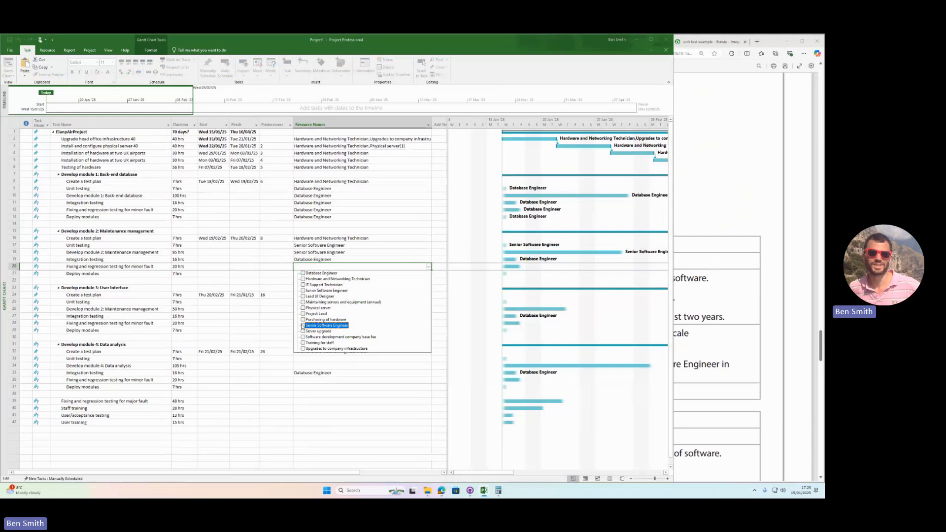
{"action": "left_click", "coordinate": [276, 284]}
{"action": "left_click", "coordinate": [276, 281]}
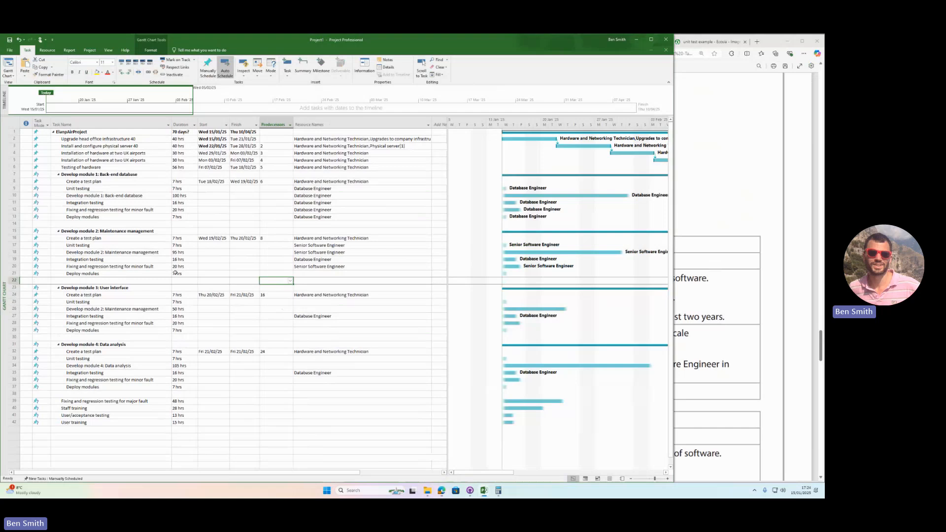
- Assign the Senior Software Engineer to the Deploy modules task of module 2: Maintenance management
{"action": "left_click", "coordinate": [111, 273]}
{"action": "left_click", "coordinate": [374, 274]}
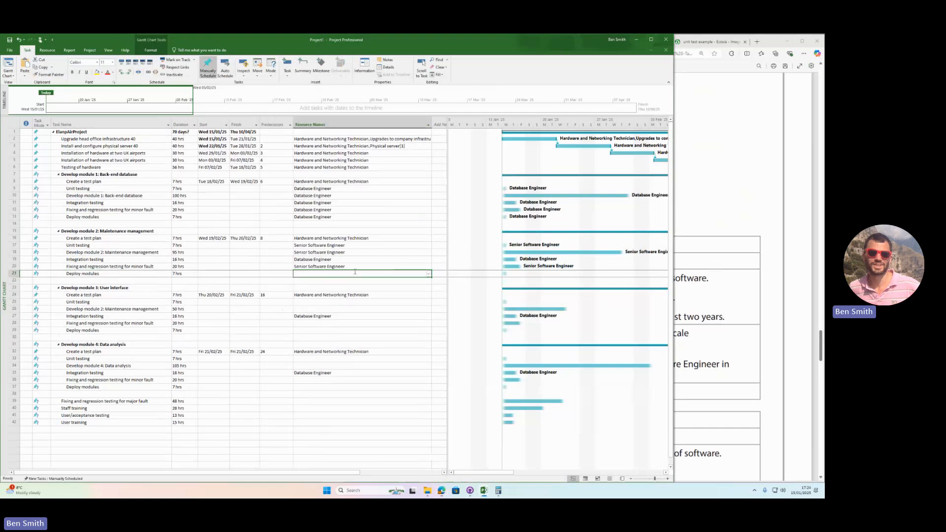
{"action": "left_click", "coordinate": [428, 273]}
{"action": "left_click", "coordinate": [303, 332]}
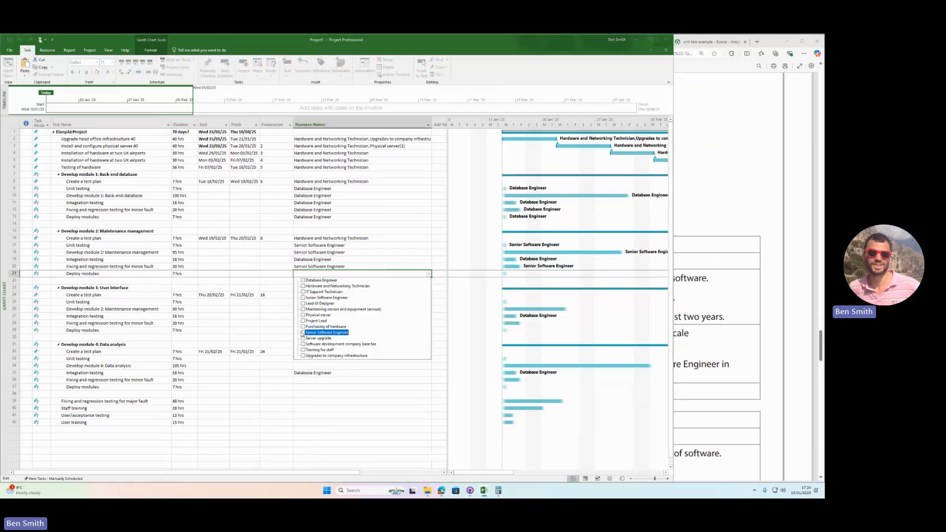
{"action": "key", "text": "Return"}
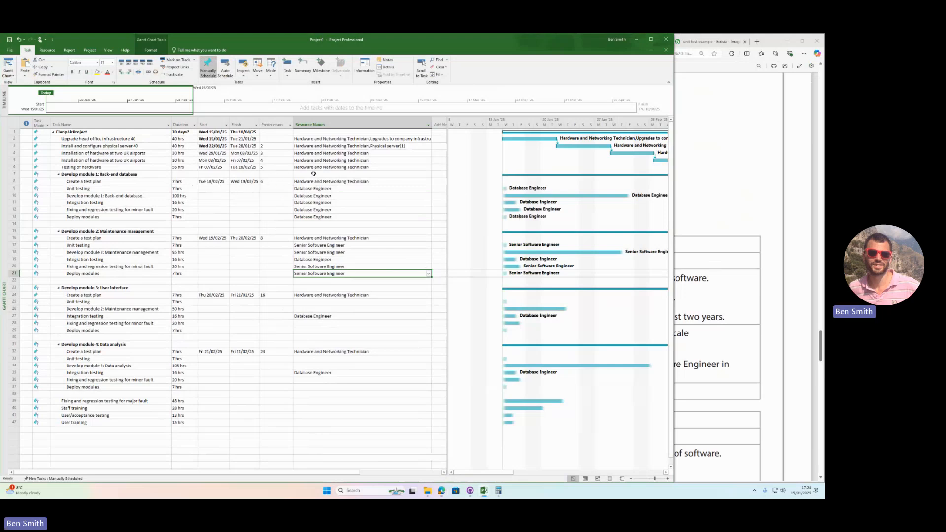
- Set the start date of module 1's Unit testing task to Wed 15/01/25
{"action": "left_click", "coordinate": [216, 189]}
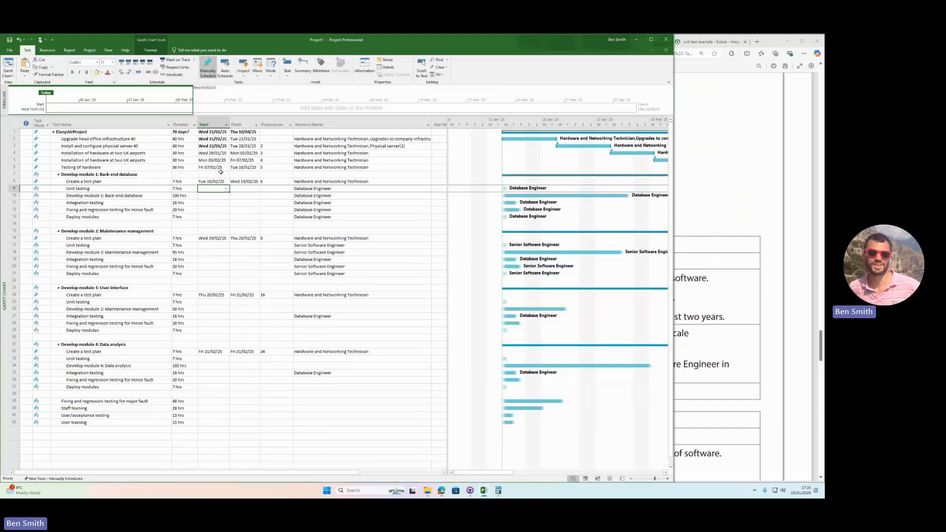
{"action": "left_click", "coordinate": [215, 146]}
{"action": "left_click", "coordinate": [245, 188]}
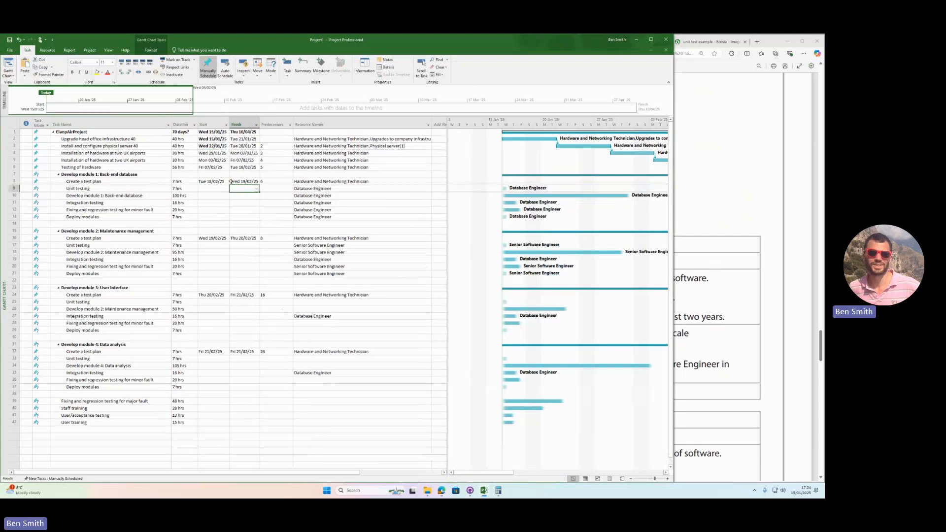
{"action": "left_click", "coordinate": [92, 186]}
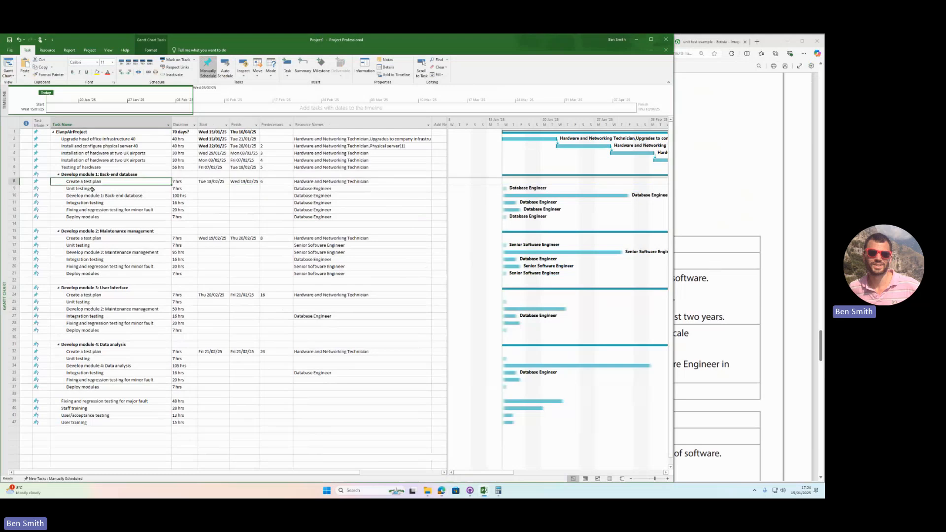
{"action": "left_click", "coordinate": [100, 181]}
{"action": "left_click", "coordinate": [210, 132]}
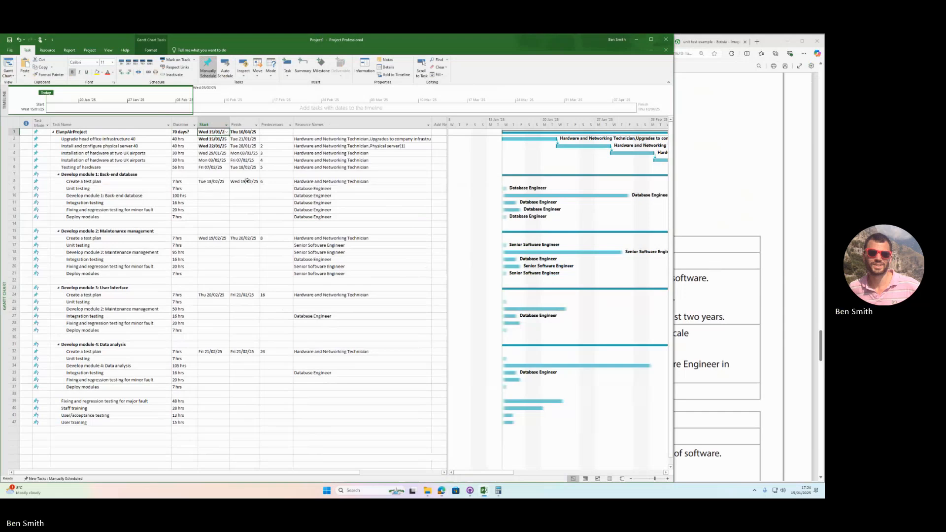
{"action": "left_click", "coordinate": [213, 189]}
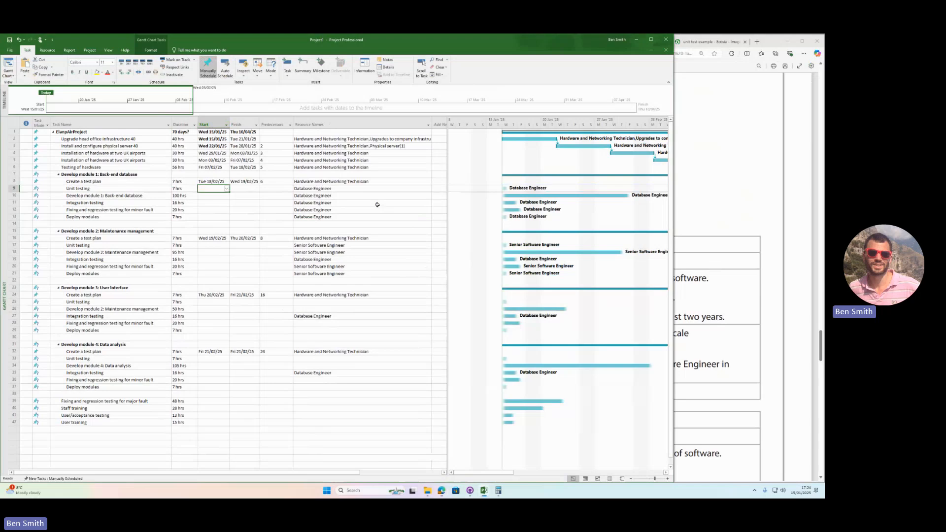
{"action": "type", "text": "Wed 15/01/25"}
{"action": "key", "text": "Down"}
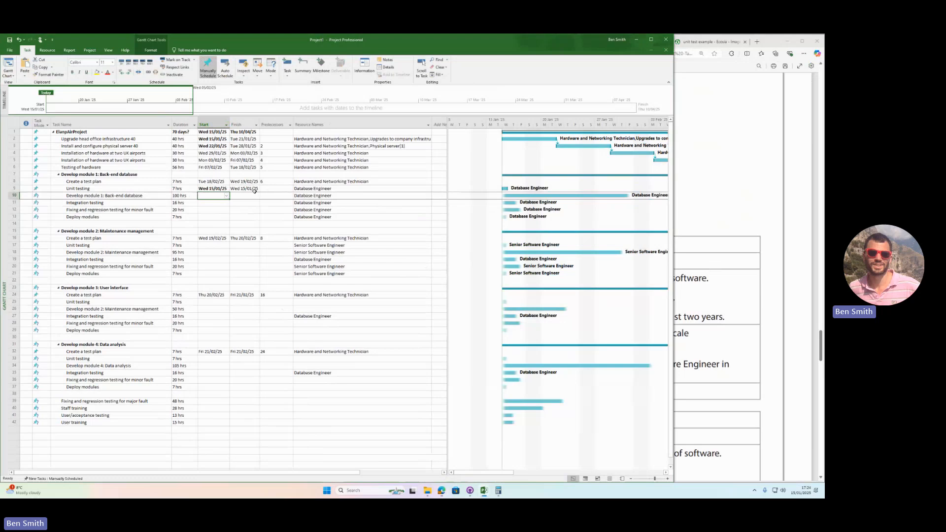
- Set predecessor 9 for the task Develop module 1: Back-end database and predecessor 10 for module 1's Integration testing
{"action": "left_click", "coordinate": [324, 189]}
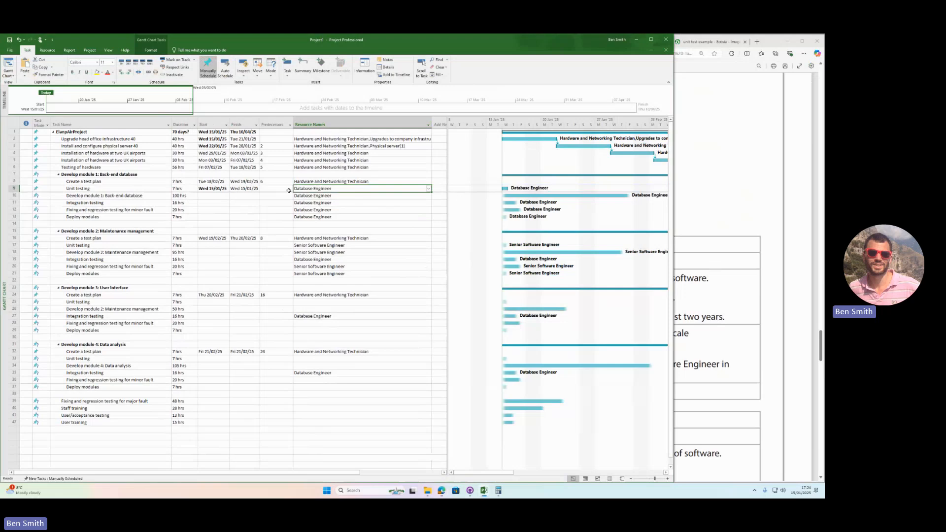
{"action": "left_click", "coordinate": [306, 196]}
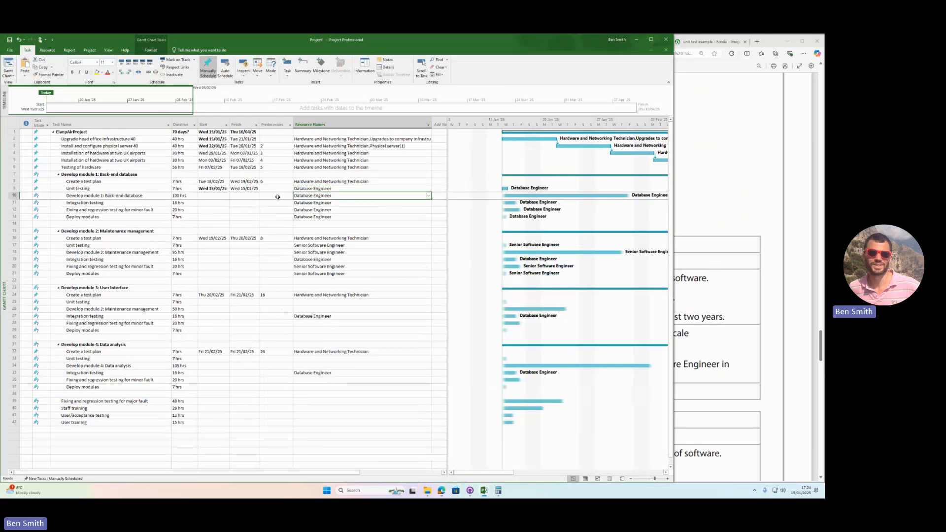
{"action": "left_click", "coordinate": [227, 189]}
{"action": "left_click", "coordinate": [272, 188]}
{"action": "left_click", "coordinate": [274, 195]}
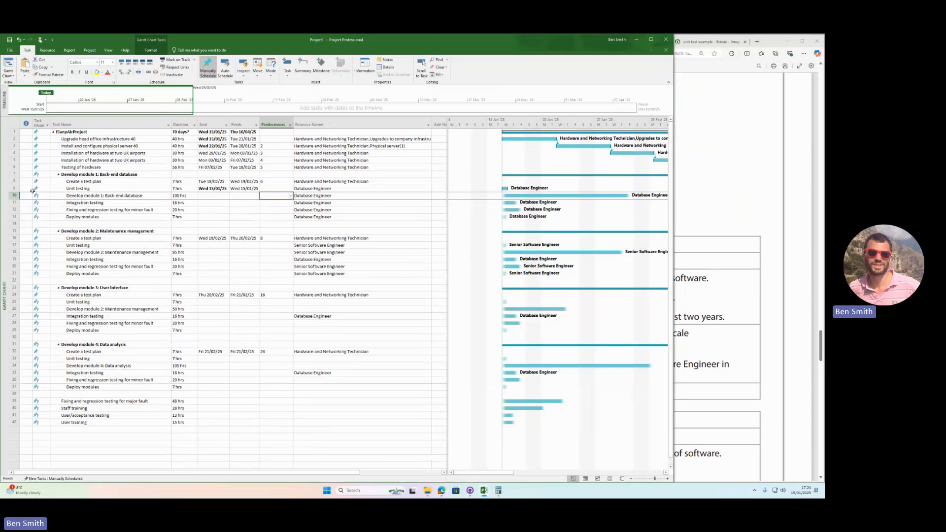
{"action": "key", "text": "Return"}
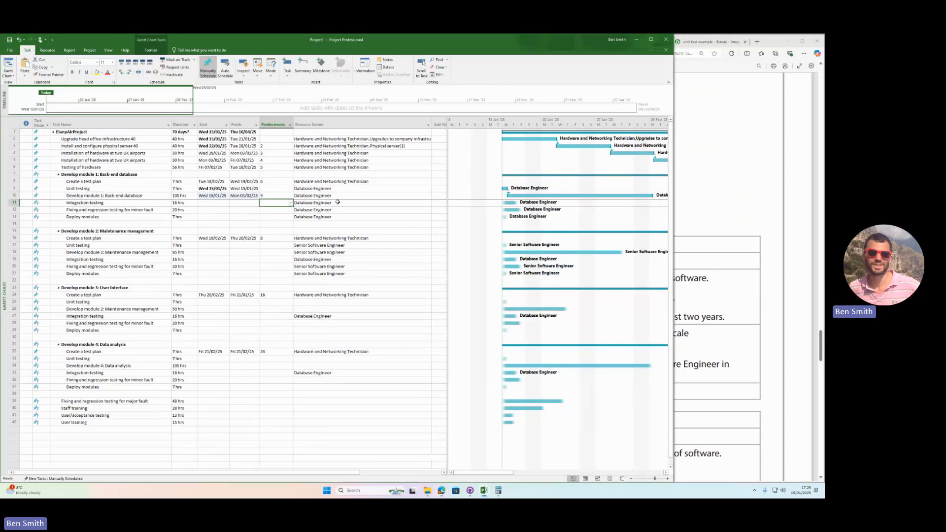
{"action": "type", "text": "10"}
{"action": "key", "text": "Return"}
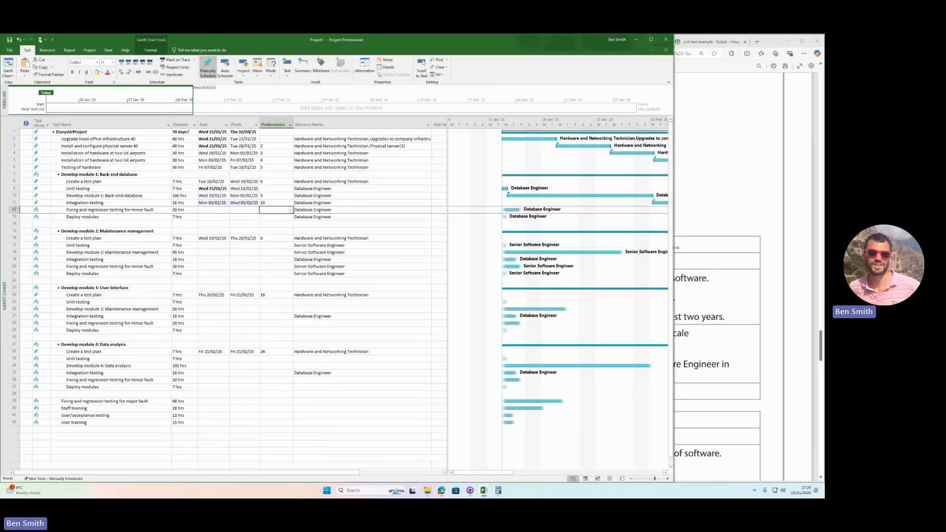
- Widen the project window and examine the resources on the four Create a test plan tasks and the predecessors of the hardware tasks
{"action": "left_click_drag", "start_coordinate": [674, 249], "coordinate": [786, 249]}
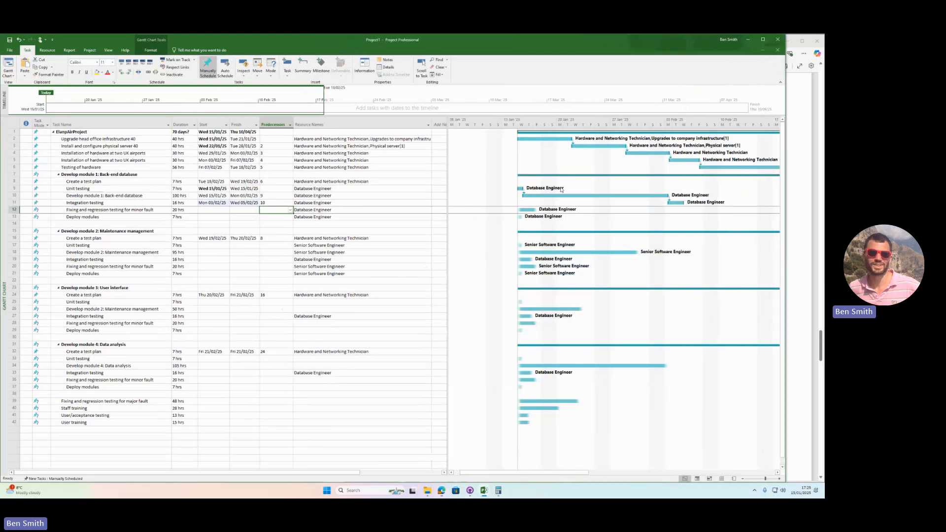
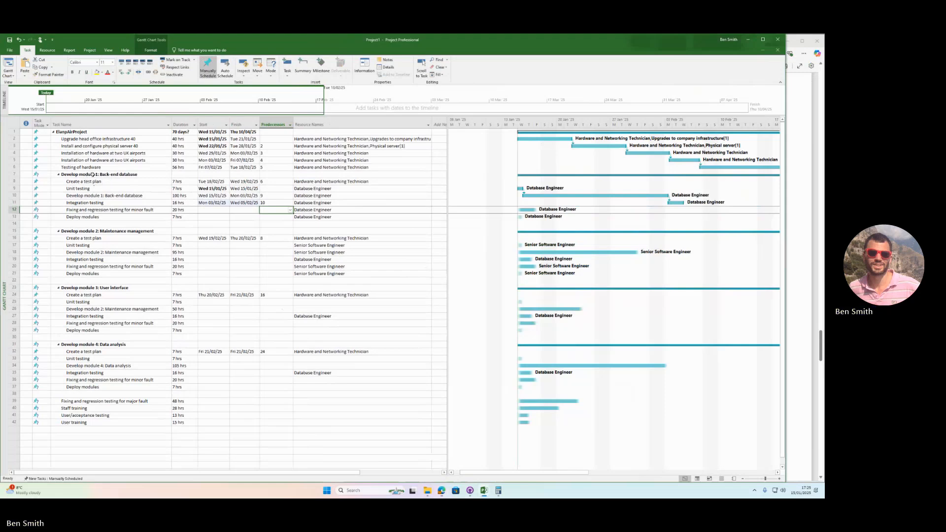
{"action": "left_click", "coordinate": [309, 181]}
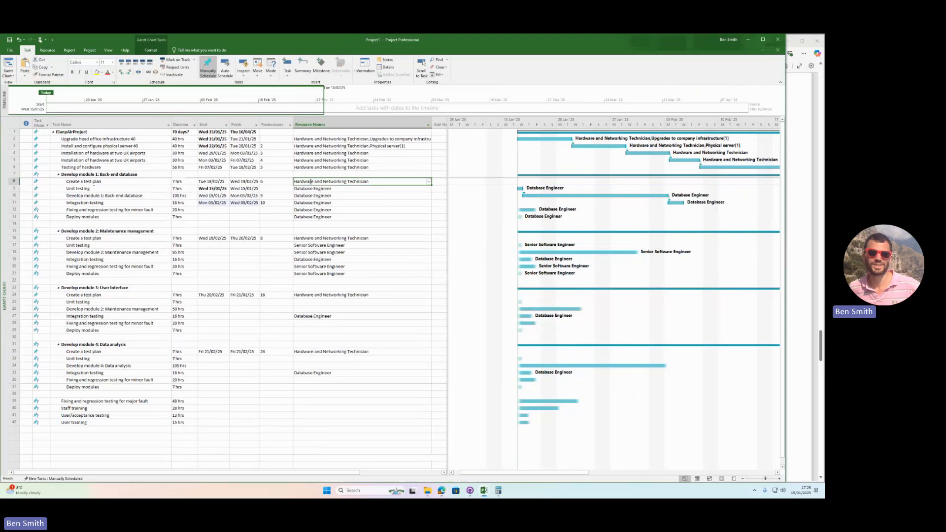
{"action": "left_click", "coordinate": [312, 238]}
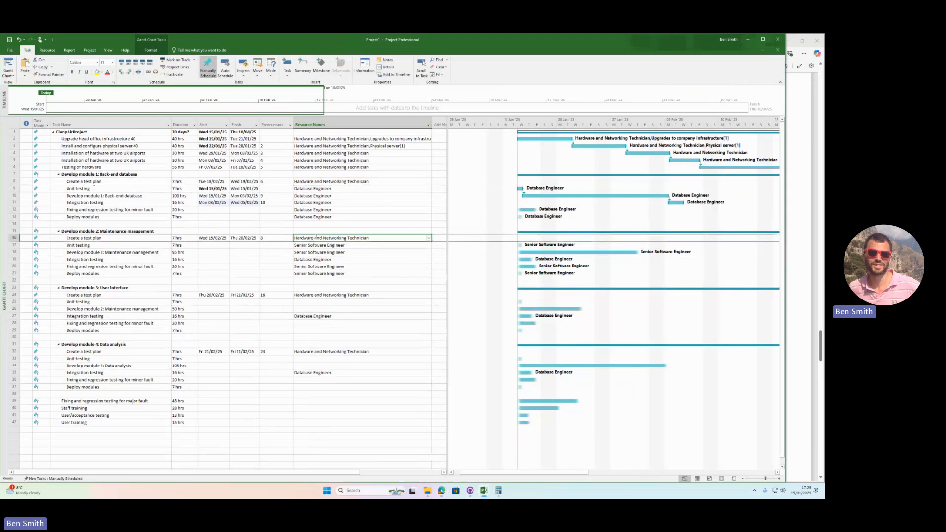
{"action": "left_click", "coordinate": [332, 295]}
{"action": "left_click", "coordinate": [330, 353]}
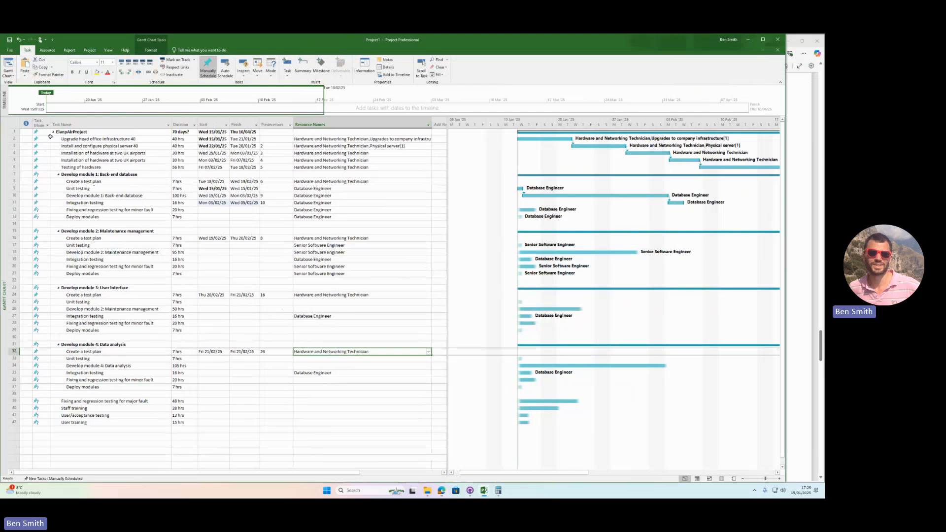
{"action": "left_click_drag", "start_coordinate": [14, 139], "coordinate": [20, 166]}
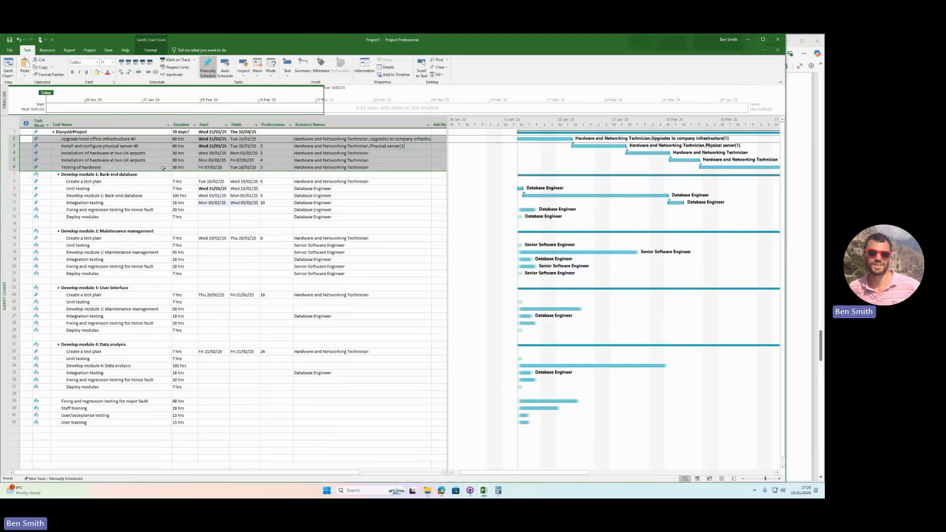
{"action": "left_click", "coordinate": [284, 148]}
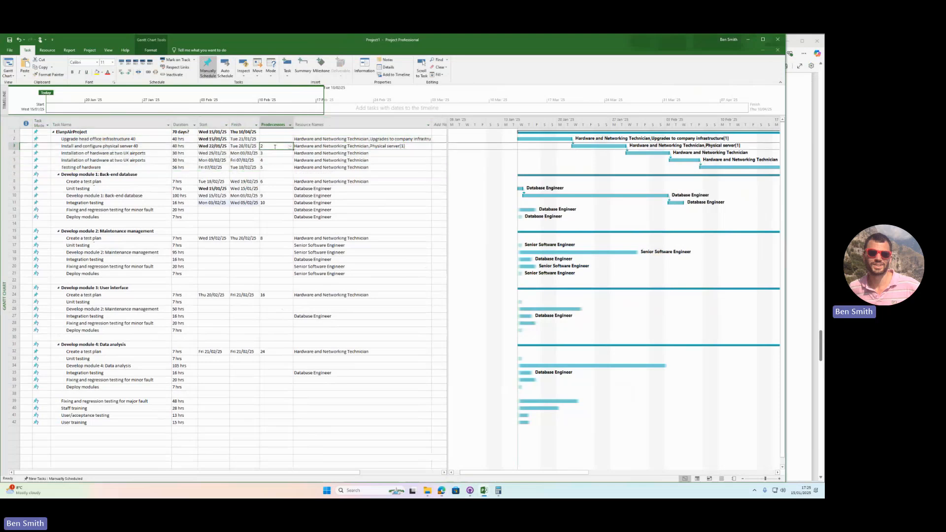
{"action": "left_click", "coordinate": [277, 174]}
{"action": "left_click_drag", "start_coordinate": [277, 146], "coordinate": [277, 167]}
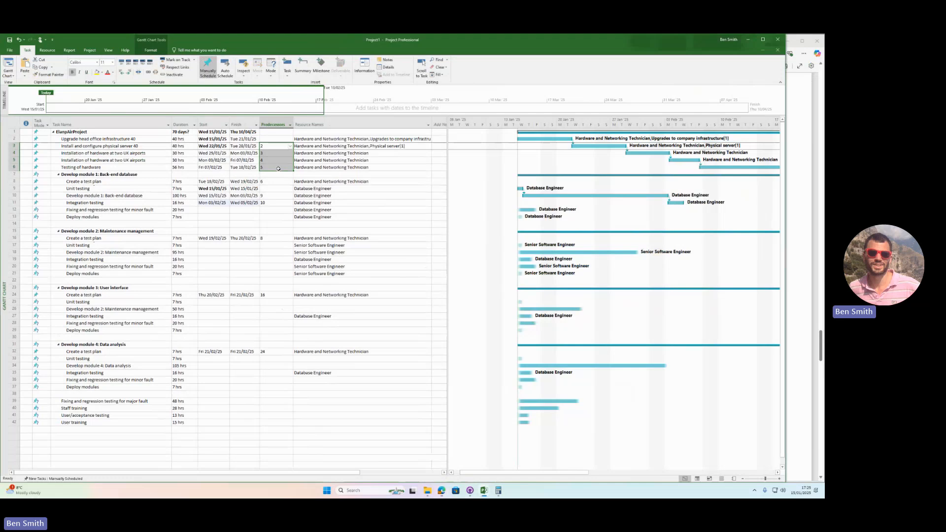
{"action": "left_click", "coordinate": [284, 189]}
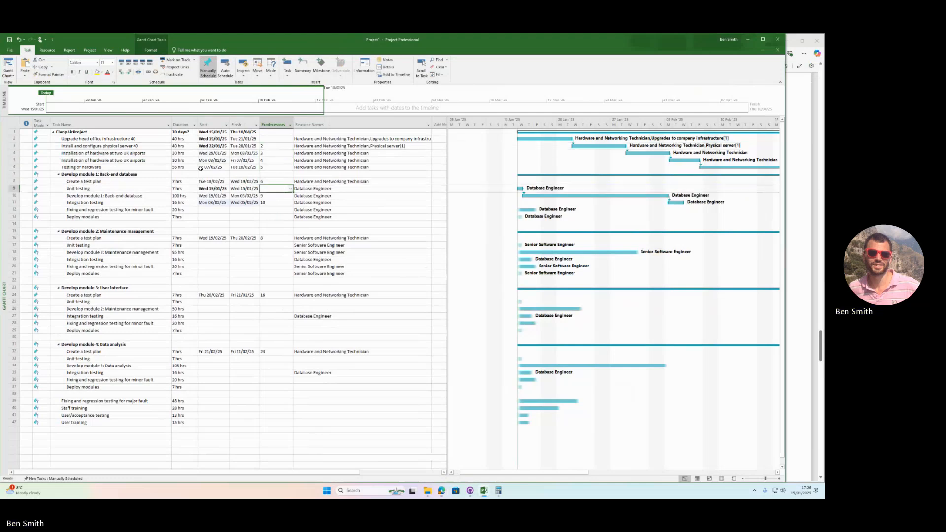
- Move the five hardware upgrade, installation and testing tasks below module 4: Data analysis and outdent them one level
{"action": "left_click_drag", "start_coordinate": [15, 139], "coordinate": [23, 394]}
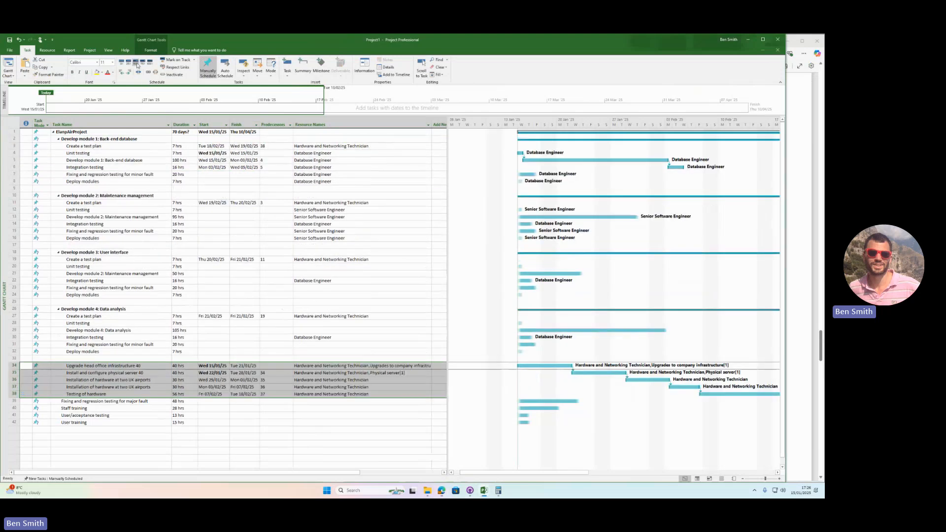
{"action": "left_click", "coordinate": [121, 72]}
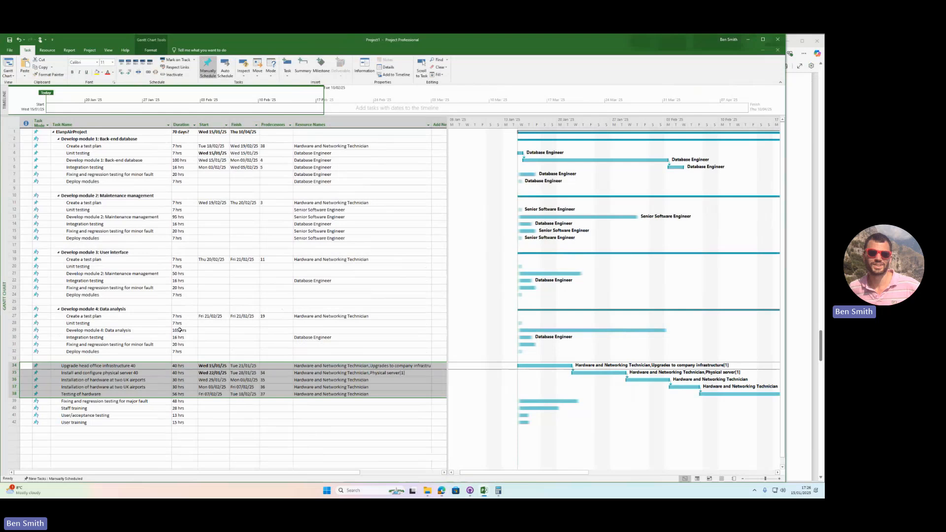
{"action": "left_click", "coordinate": [82, 404]}
{"action": "left_click", "coordinate": [217, 394]}
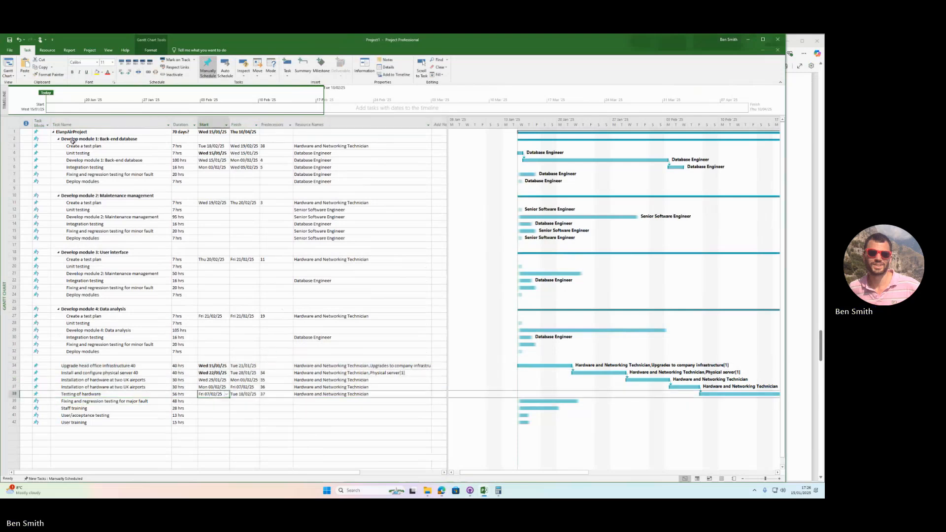
- Set the start of module 1's Create a test plan task to Wed 15/01/25 and remove its predecessor
{"action": "left_click", "coordinate": [217, 132]}
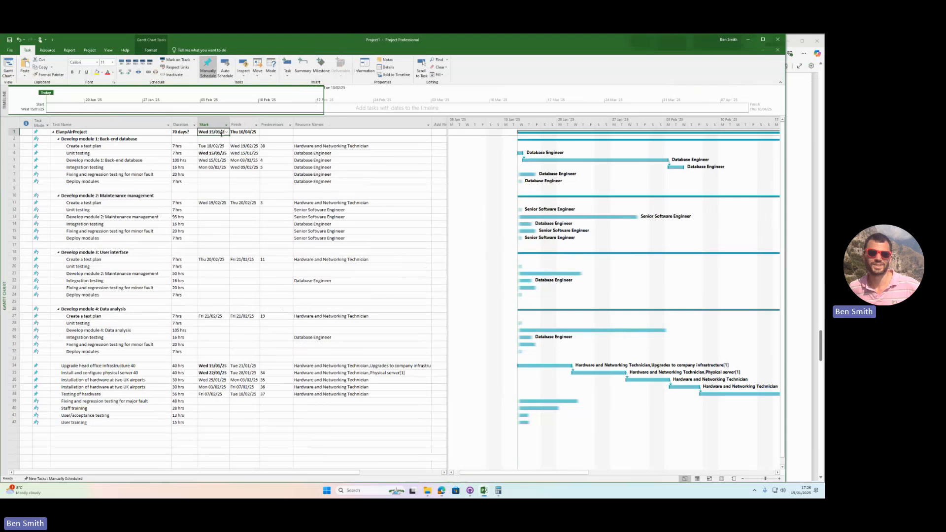
{"action": "left_click", "coordinate": [217, 146]}
{"action": "type", "text": "Wed 15/01/25"}
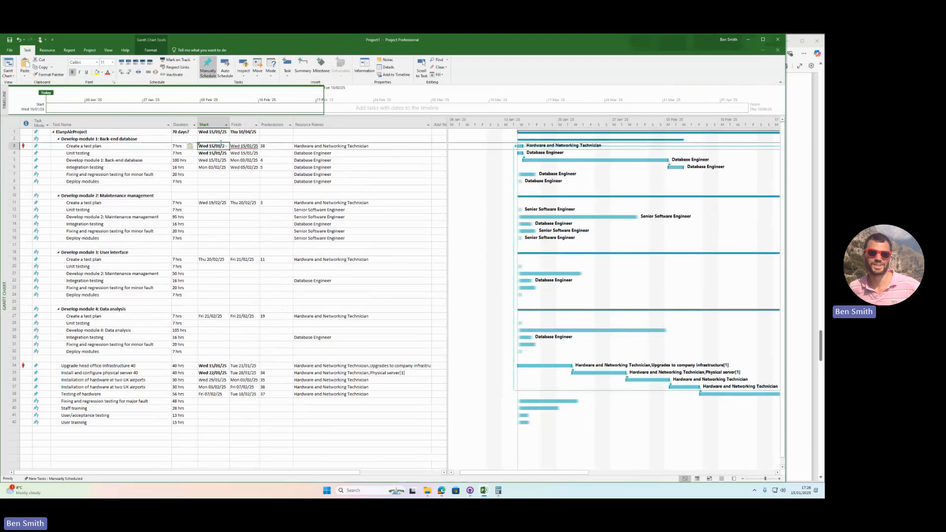
{"action": "left_click", "coordinate": [275, 146]}
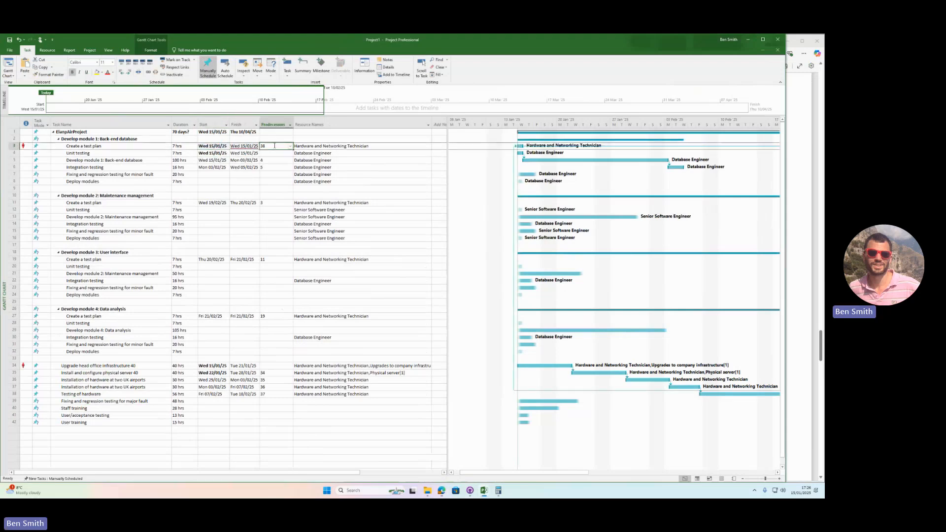
{"action": "key", "text": "Delete"}
{"action": "left_click", "coordinate": [274, 196]}
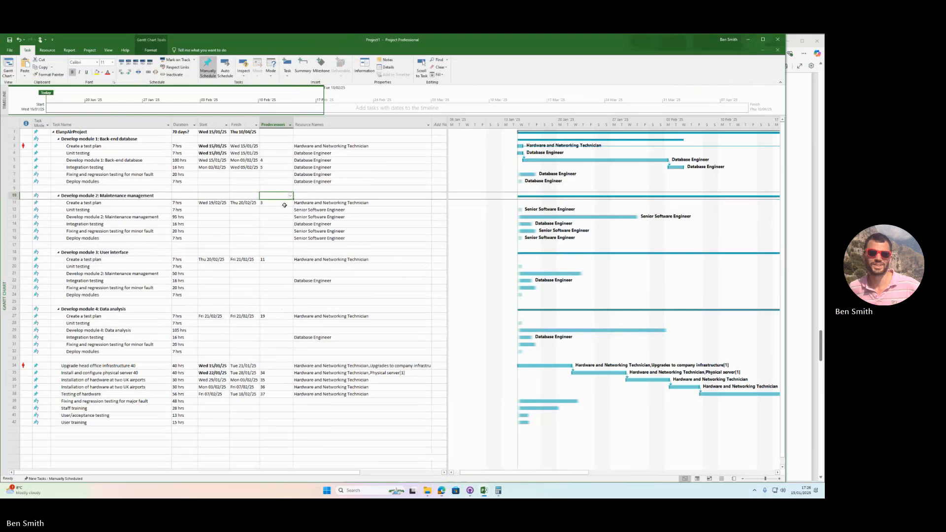
- Clear the predecessor of module 2's Create a test plan task and re-enter it as 3 to reschedule the task
{"action": "left_click", "coordinate": [285, 205]}
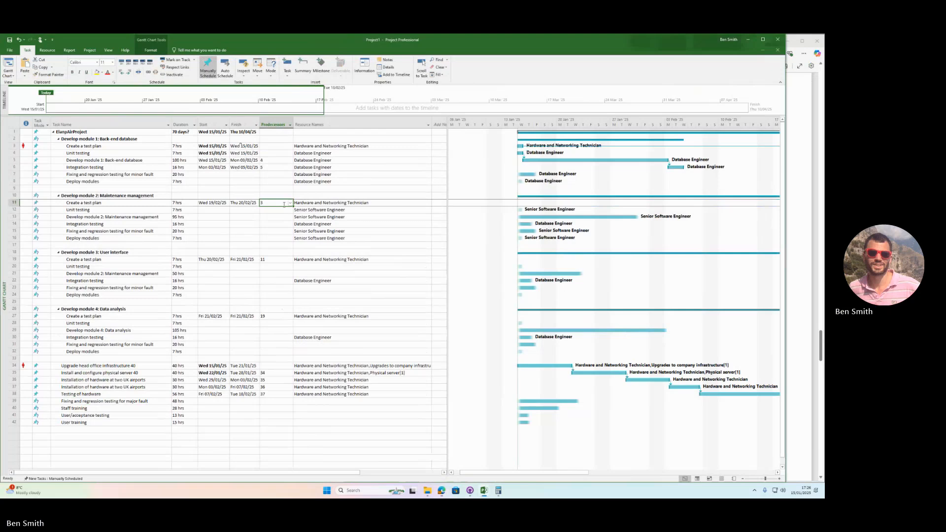
{"action": "key", "text": "BackSpace"}
{"action": "left_click", "coordinate": [333, 205]}
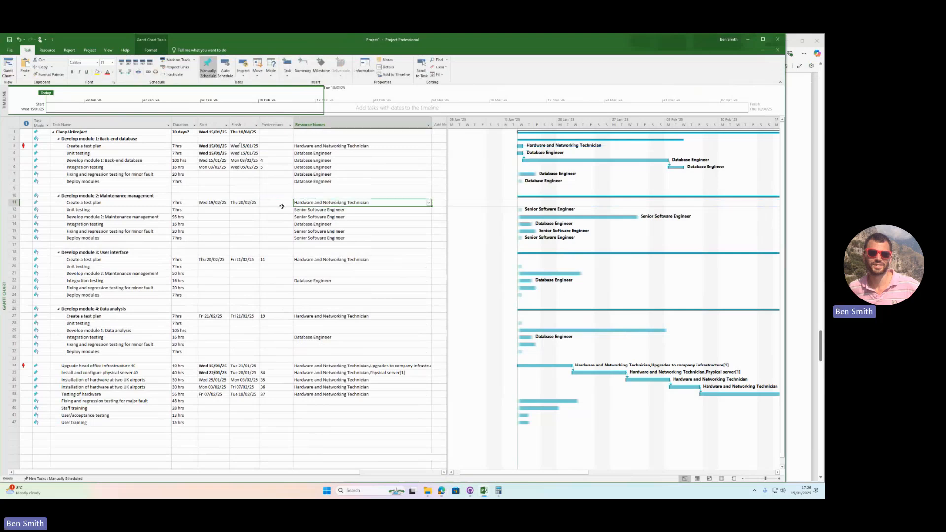
{"action": "left_click", "coordinate": [281, 204]}
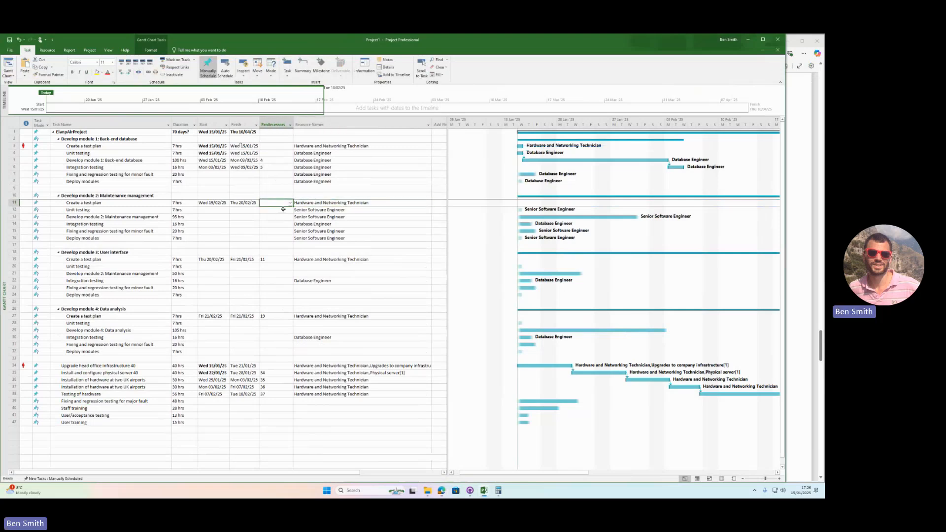
{"action": "type", "text": "3"}
{"action": "key", "text": "Return"}
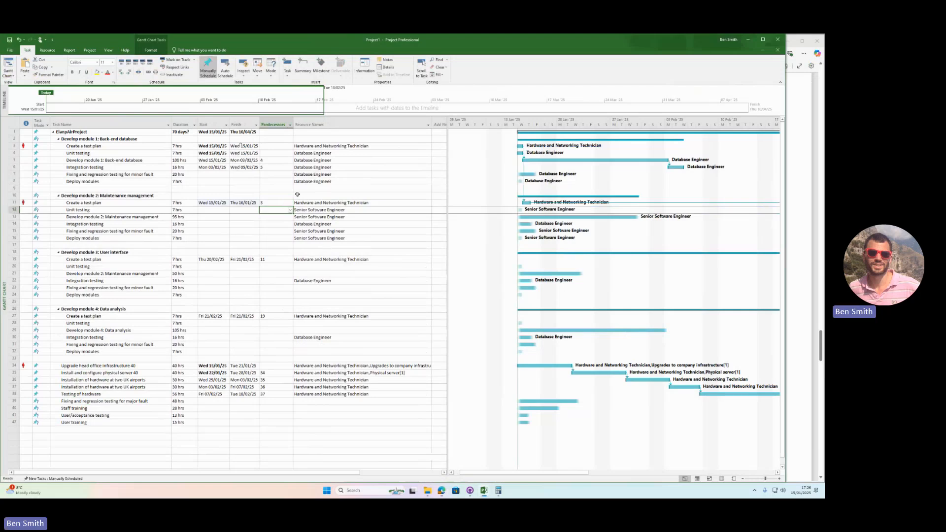
{"action": "left_click", "coordinate": [284, 146]}
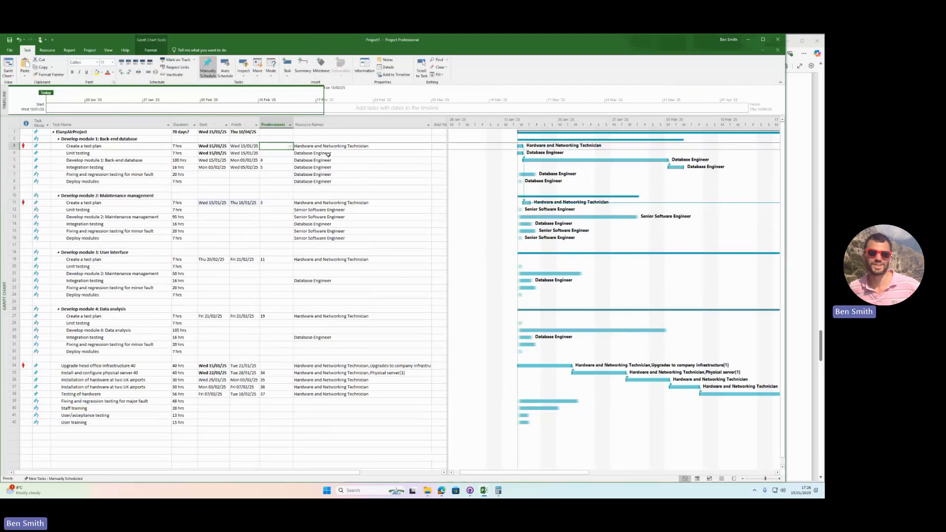
- Clear the predecessors of the four hardware tasks from Install and configure physical server to Testing of hardware
{"action": "left_click", "coordinate": [272, 372]}
{"action": "left_click_drag", "start_coordinate": [273, 379], "coordinate": [273, 394]}
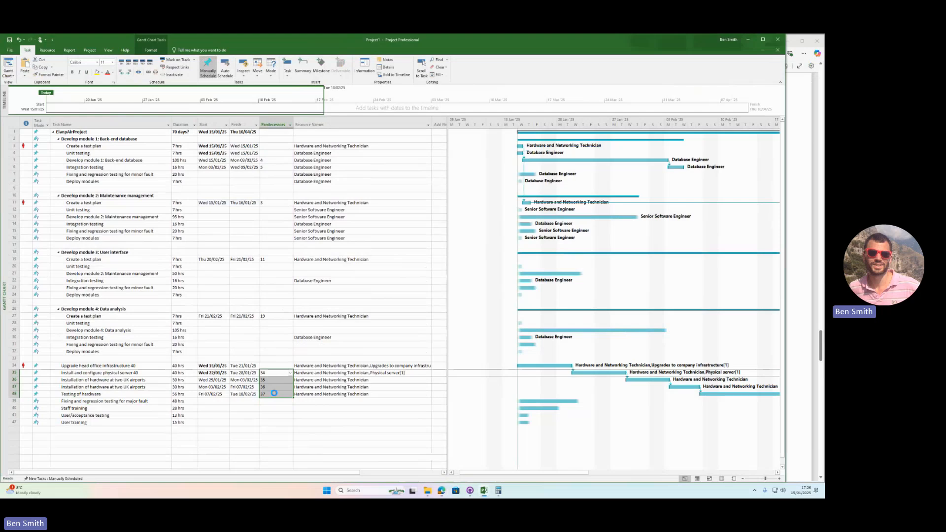
{"action": "key", "text": "Delete"}
- Try to clear the start and finish dates of the five hardware upgrade, installation and testing tasks
{"action": "left_click_drag", "start_coordinate": [211, 367], "coordinate": [244, 394]}
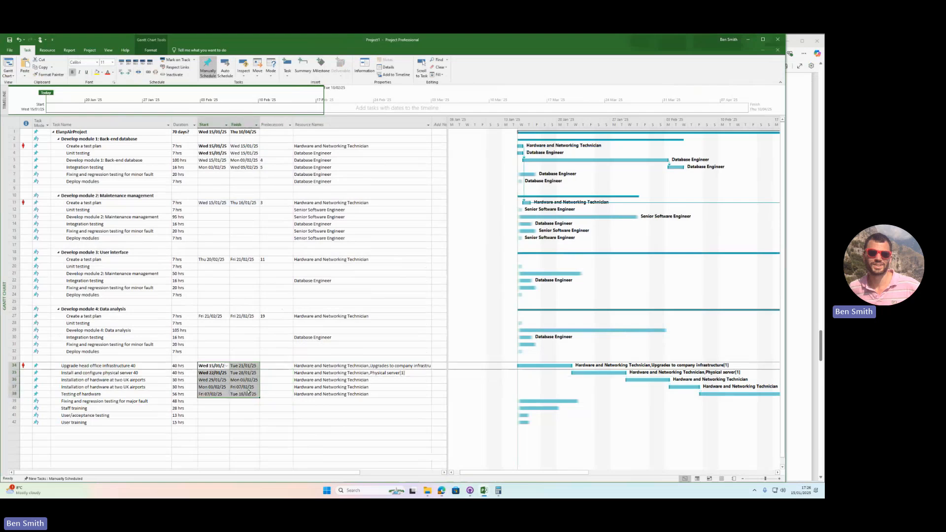
{"action": "key", "text": "Delete"}
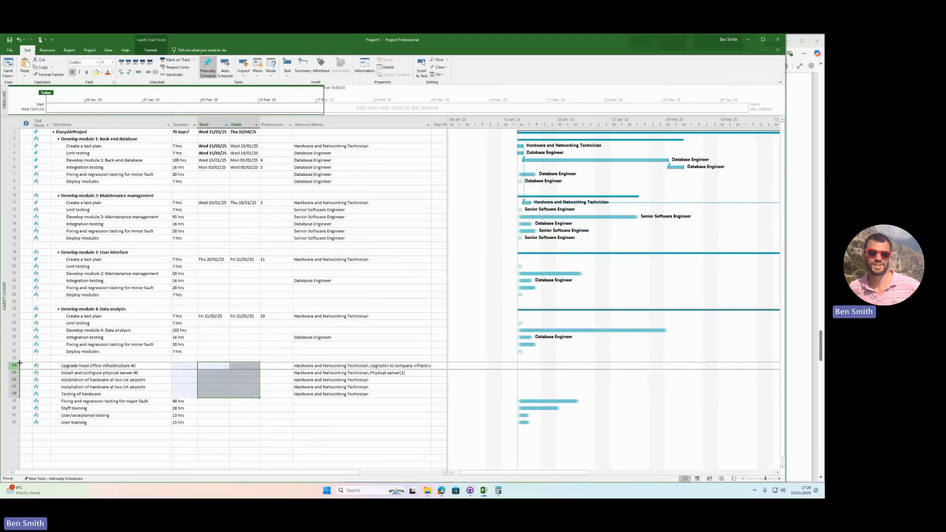
{"action": "left_click", "coordinate": [284, 395]}
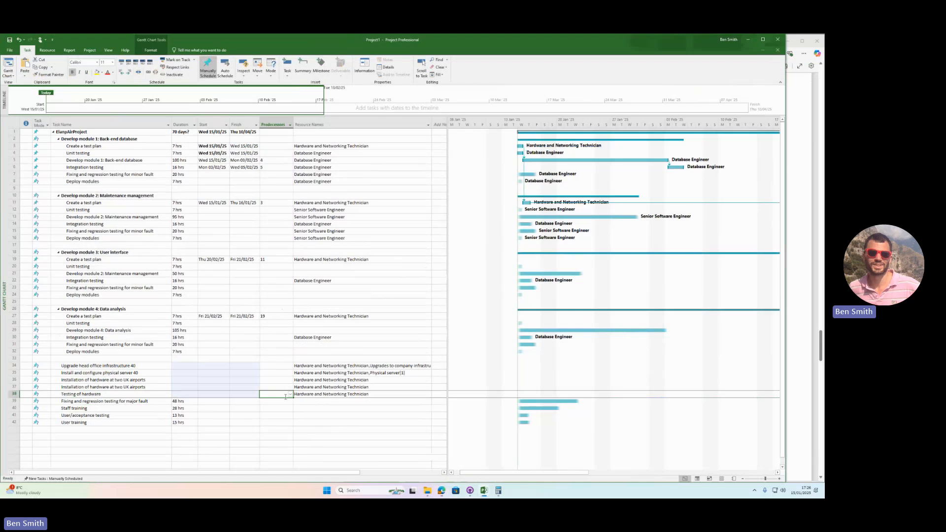
{"action": "key", "text": "ctrl+z"}
{"action": "left_click", "coordinate": [233, 380]}
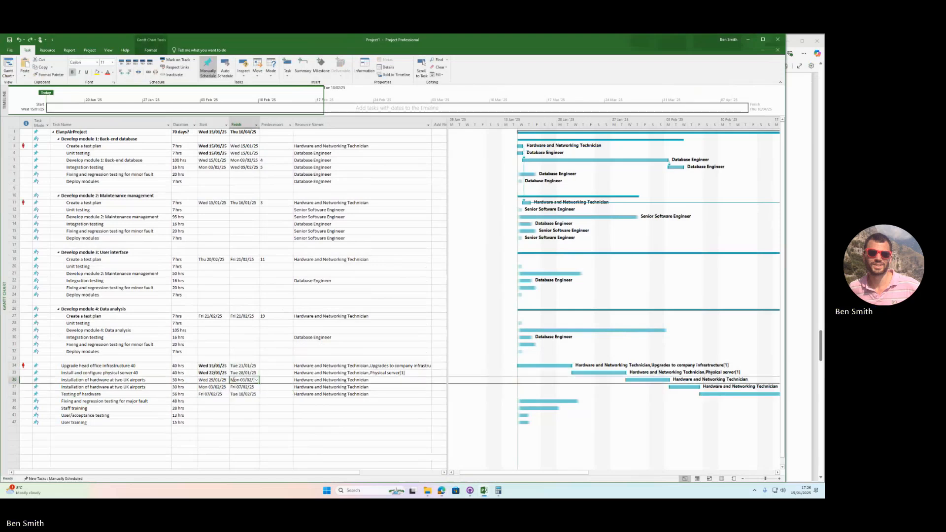
{"action": "left_click_drag", "start_coordinate": [243, 365], "coordinate": [246, 394]}
{"action": "key", "text": "Delete"}
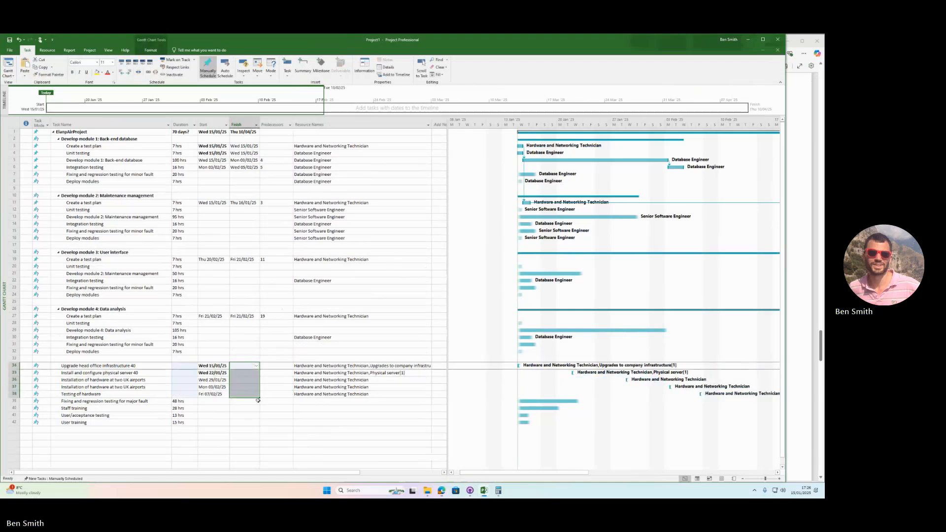
{"action": "key", "text": "ctrl+z"}
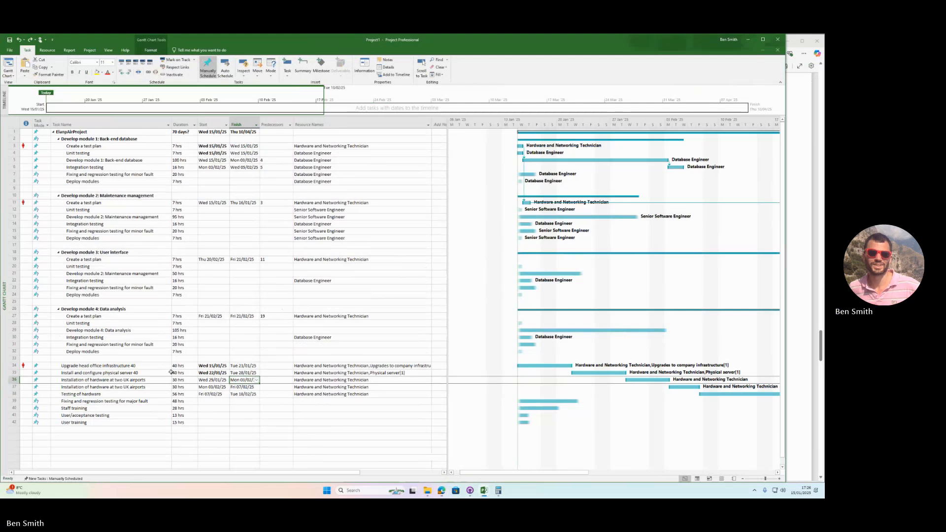
- Re-enter the predecessors of the Create a test plan tasks, 11 for module 3 and 19 for module 4, to reschedule them
{"action": "left_click", "coordinate": [277, 394]}
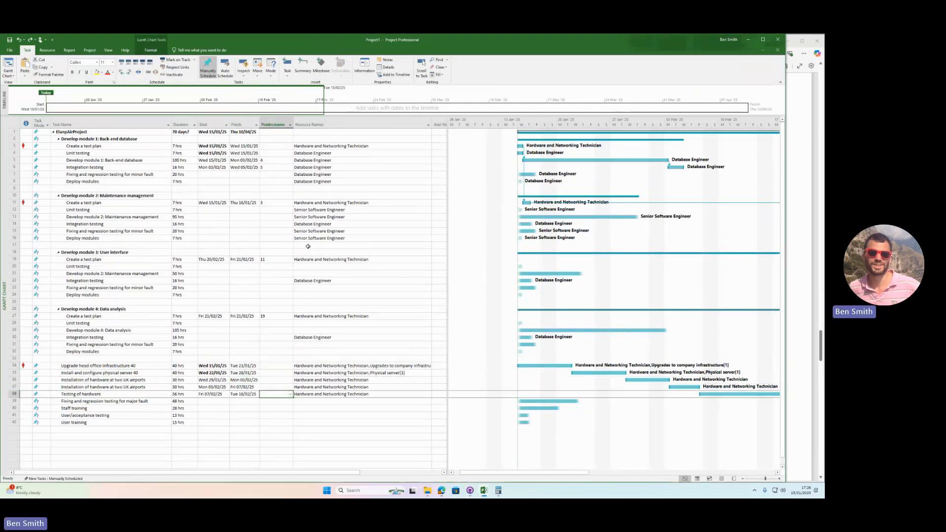
{"action": "left_click", "coordinate": [298, 203]}
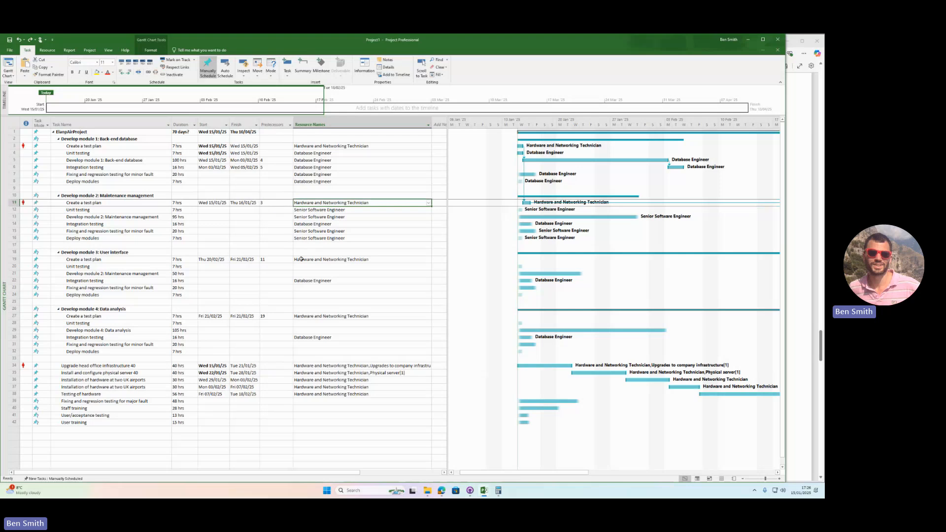
{"action": "left_click", "coordinate": [275, 259]}
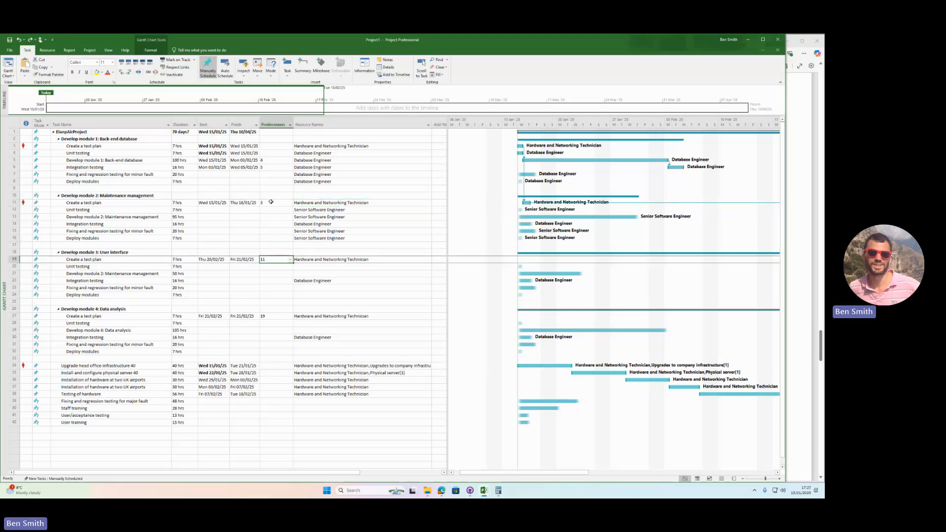
{"action": "key", "text": "Return"}
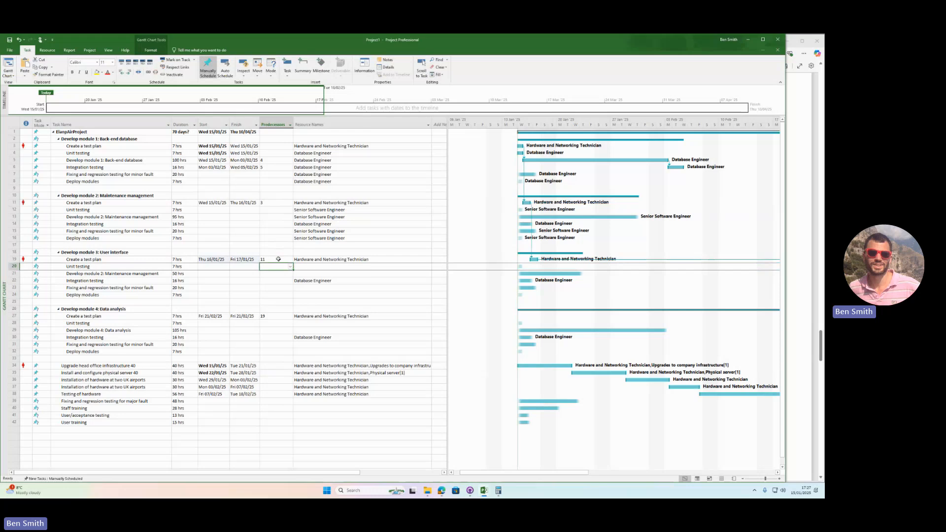
{"action": "left_click", "coordinate": [274, 317]}
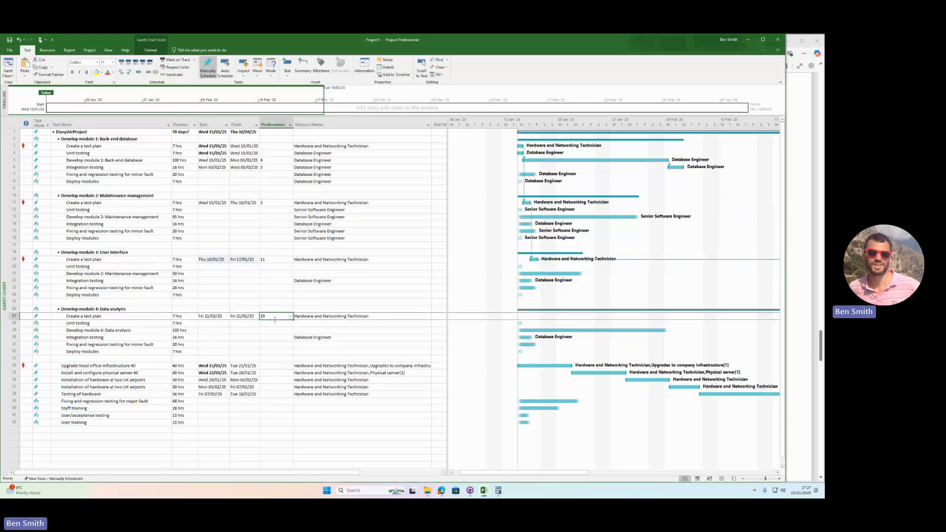
{"action": "key", "text": "BackSpace"}
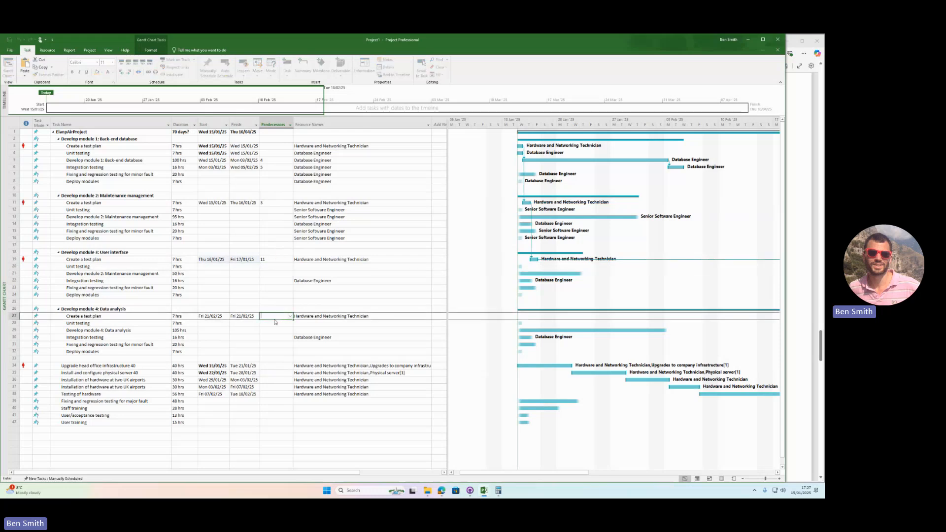
{"action": "type", "text": "19"}
{"action": "key", "text": "Return"}
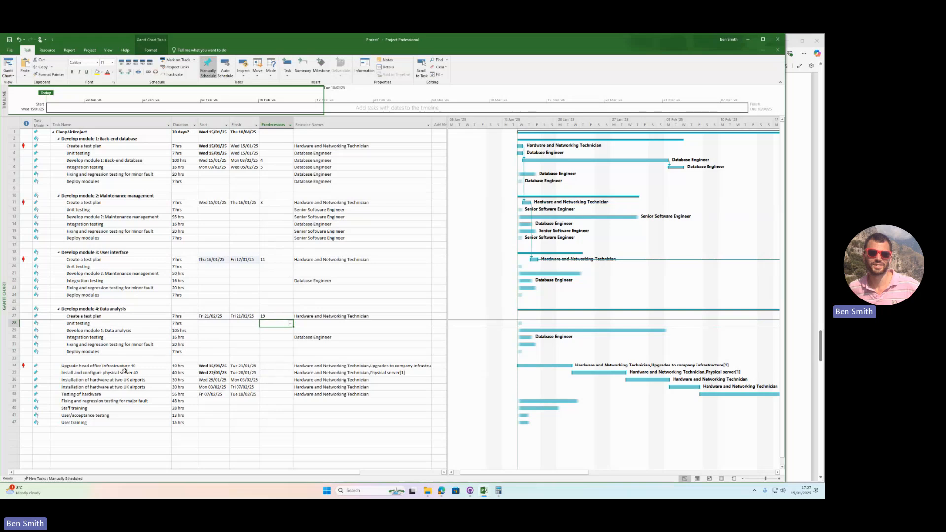
- Set the predecessors of the five hardware tasks, from Upgrade head office infrastructure to Testing of hardware, to 27, 34, 35, 36 and 37
{"action": "left_click", "coordinate": [274, 366]}
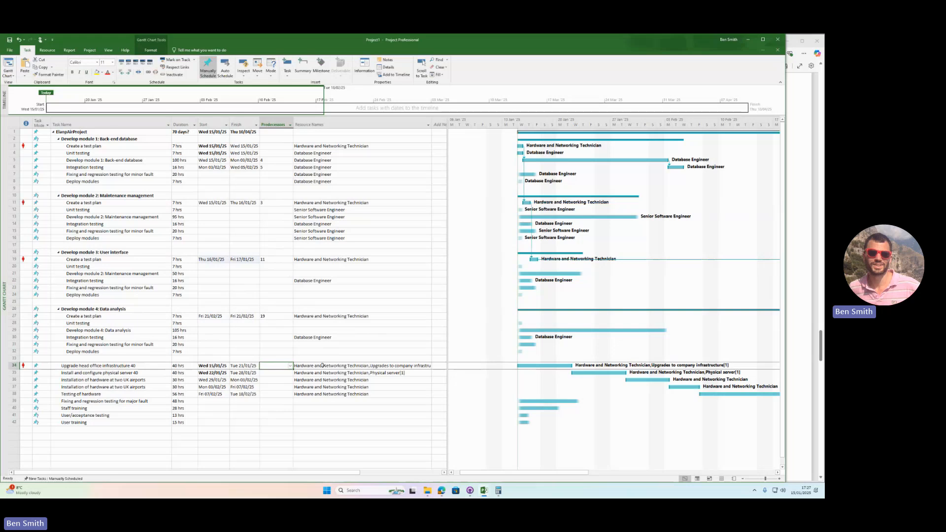
{"action": "type", "text": "7"}
{"action": "key", "text": "Return"}
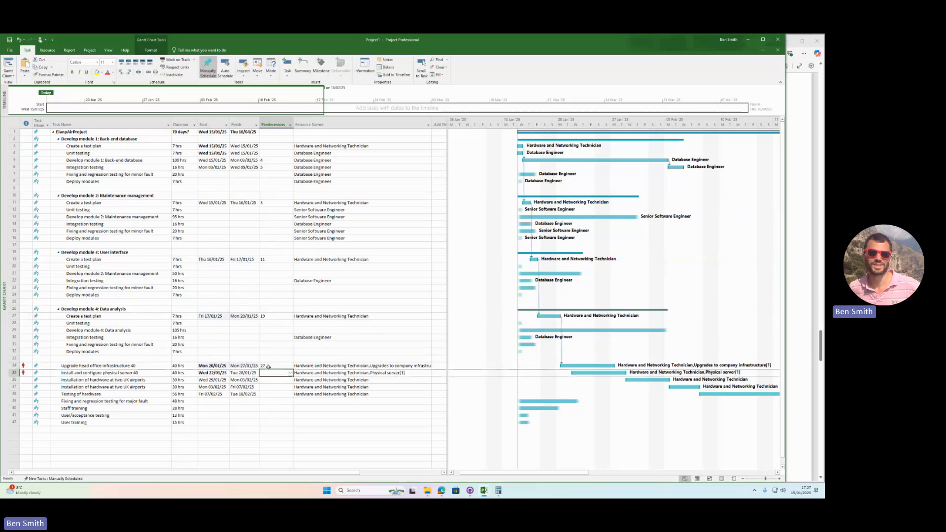
{"action": "type", "text": "34"}
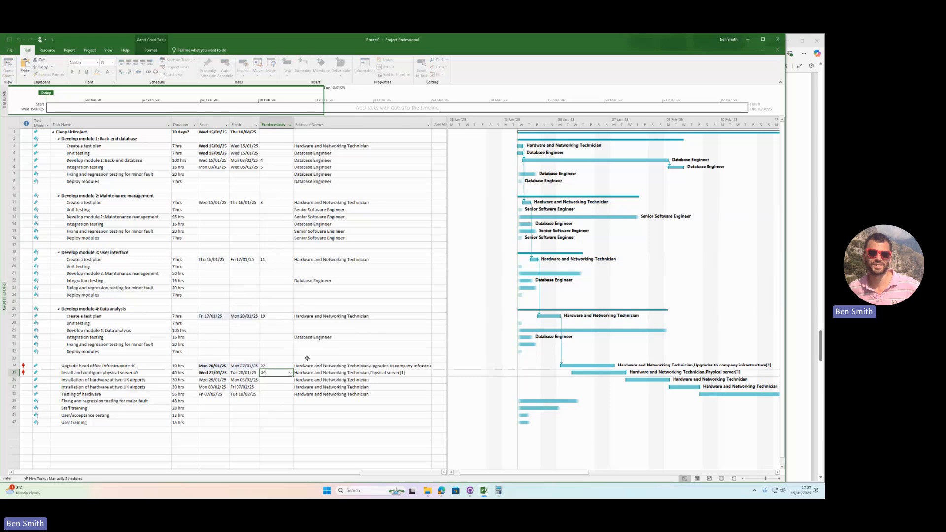
{"action": "key", "text": "Return"}
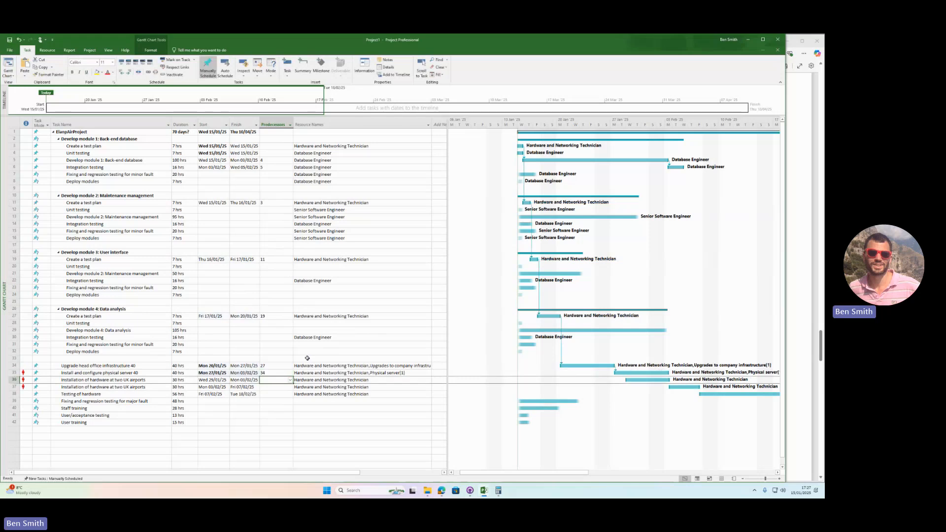
{"action": "type", "text": "35"}
{"action": "key", "text": "Return"}
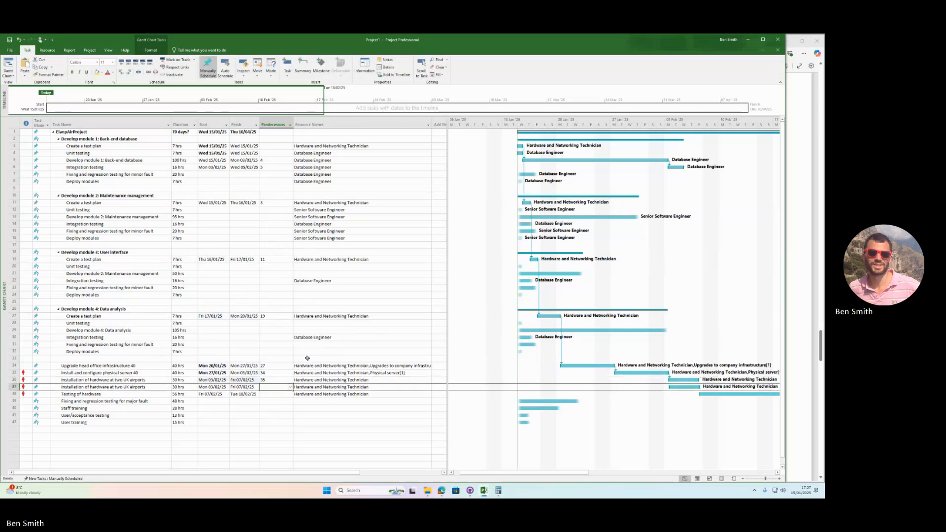
{"action": "type", "text": "36"}
{"action": "key", "text": "Return"}
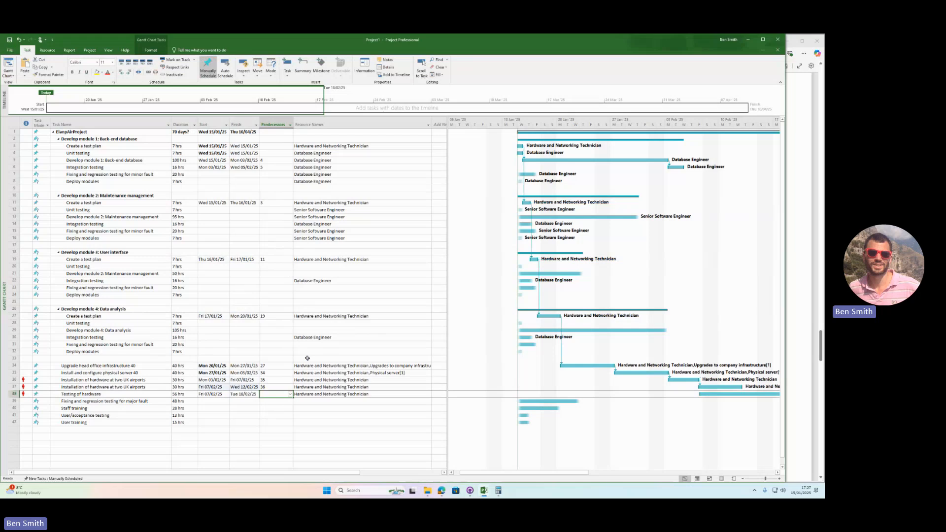
{"action": "type", "text": "37"}
{"action": "key", "text": "Return"}
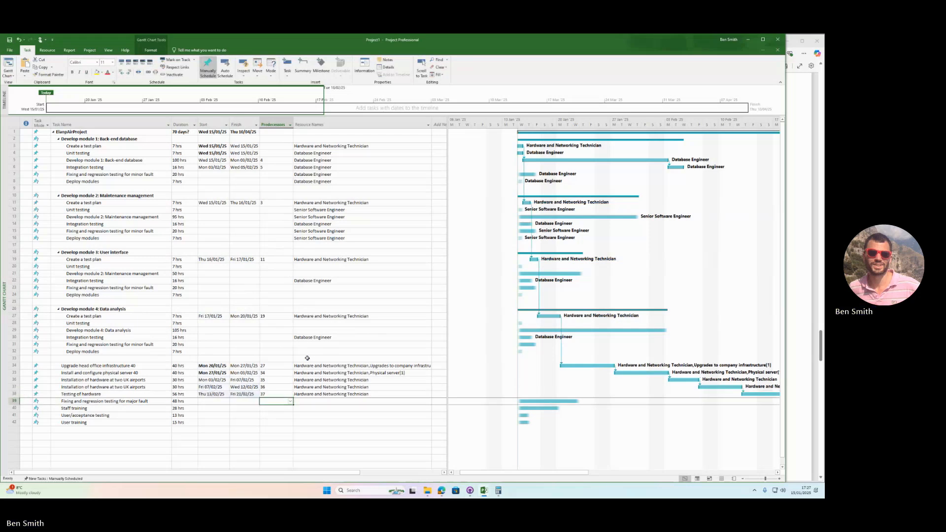
- Examine the Hardware and Networking Technician's linked tasks along the Gantt chart and their dates and predecessors in the task table
{"action": "left_click_drag", "start_coordinate": [567, 472], "coordinate": [641, 473]}
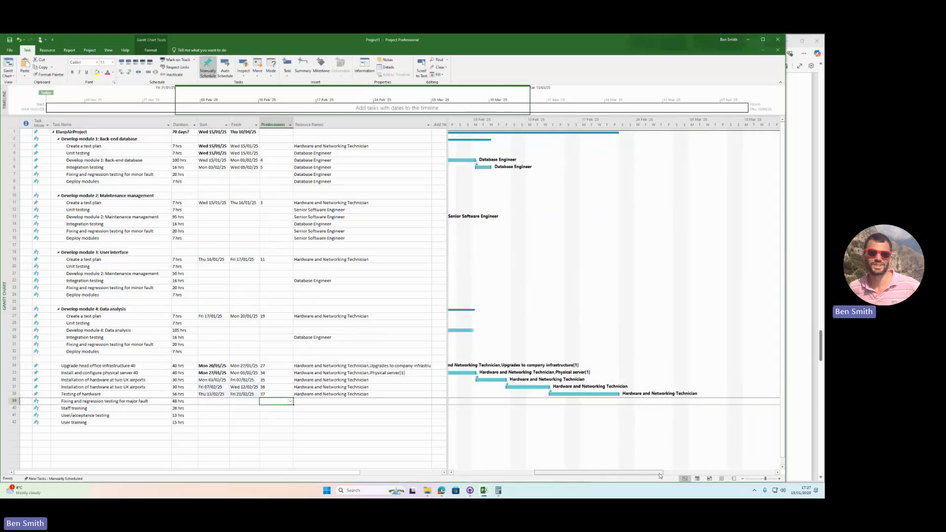
{"action": "left_click_drag", "start_coordinate": [579, 472], "coordinate": [497, 470]}
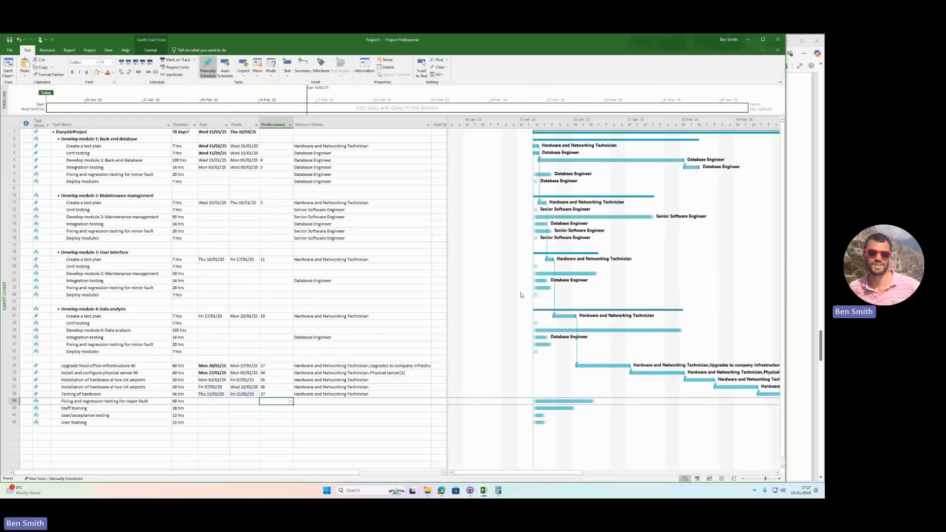
{"action": "left_click", "coordinate": [265, 316]}
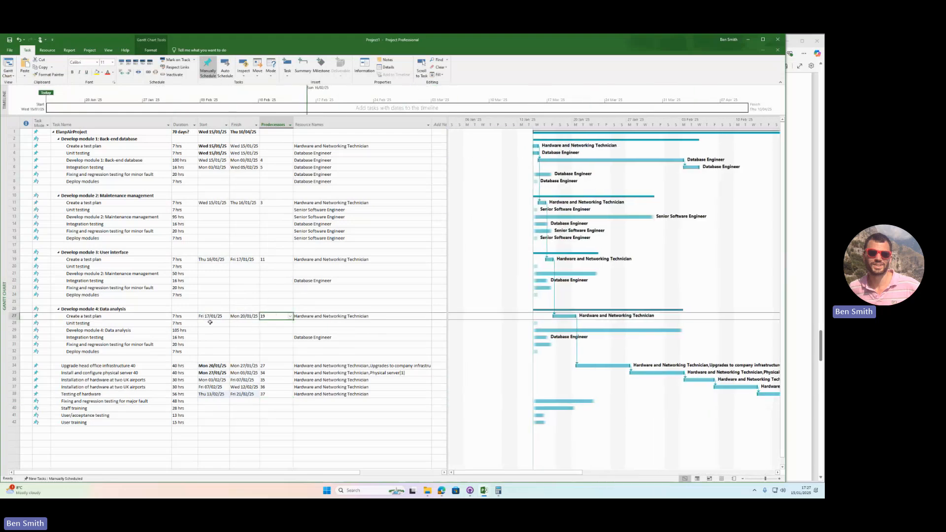
{"action": "left_click_drag", "start_coordinate": [117, 366], "coordinate": [338, 394]}
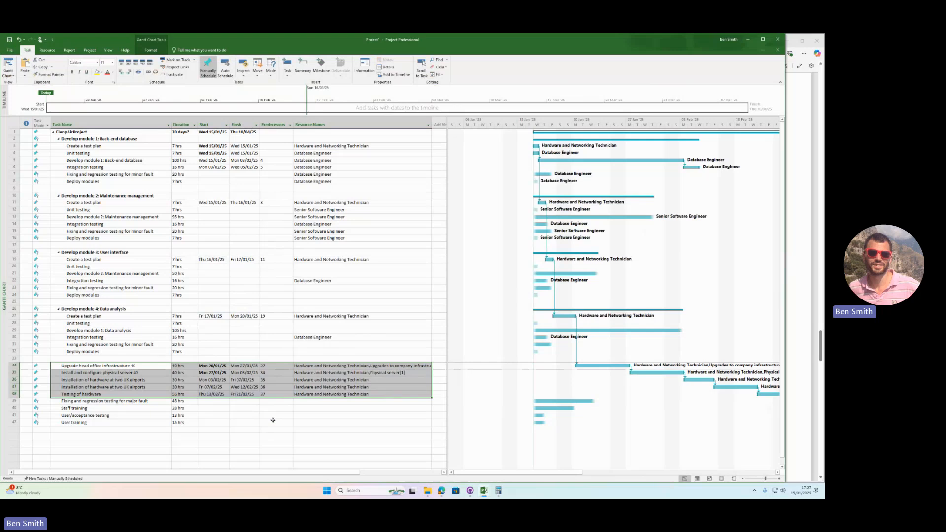
{"action": "left_click", "coordinate": [252, 432]}
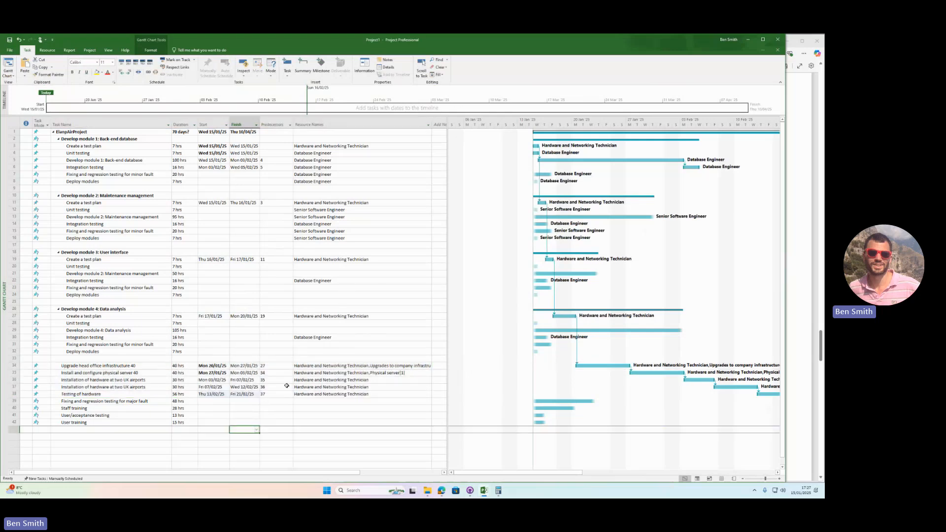
{"action": "left_click", "coordinate": [290, 238]}
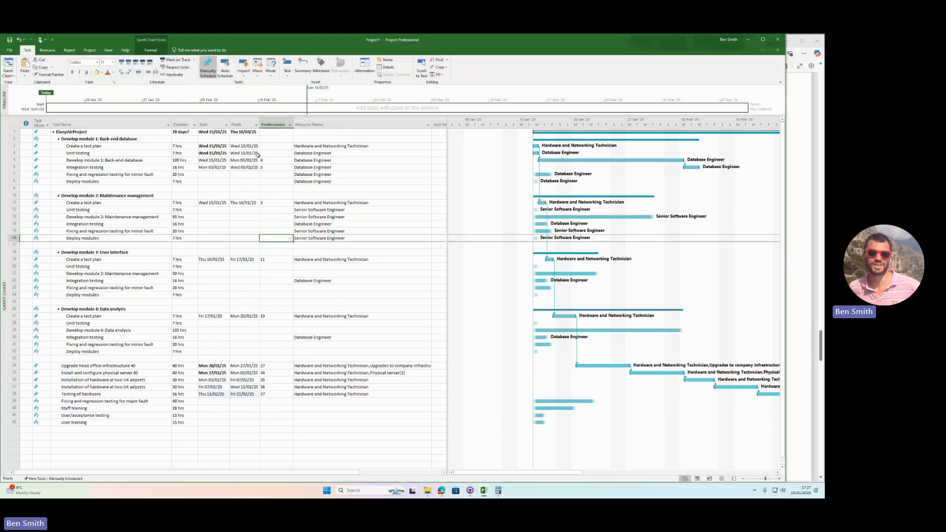
{"action": "left_click", "coordinate": [275, 146]}
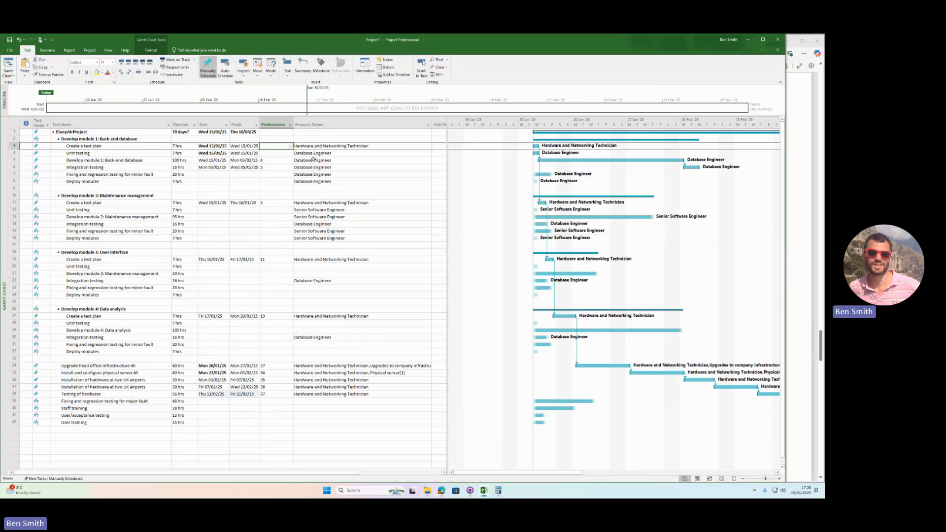
- Set the predecessors of module 1's tasks from Unit testing to Deploy modules to 3, 4, 5, 6 and 7
{"action": "left_click", "coordinate": [275, 154]}
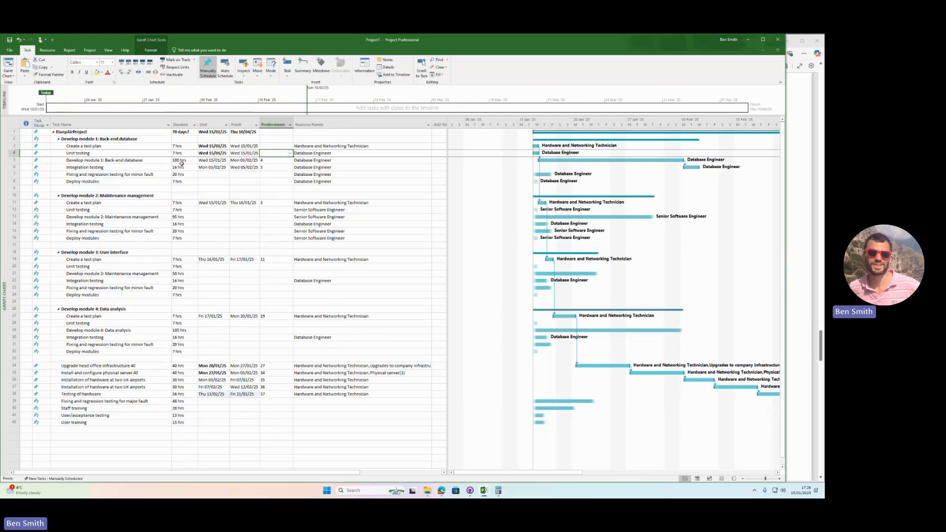
{"action": "key", "text": "Return"}
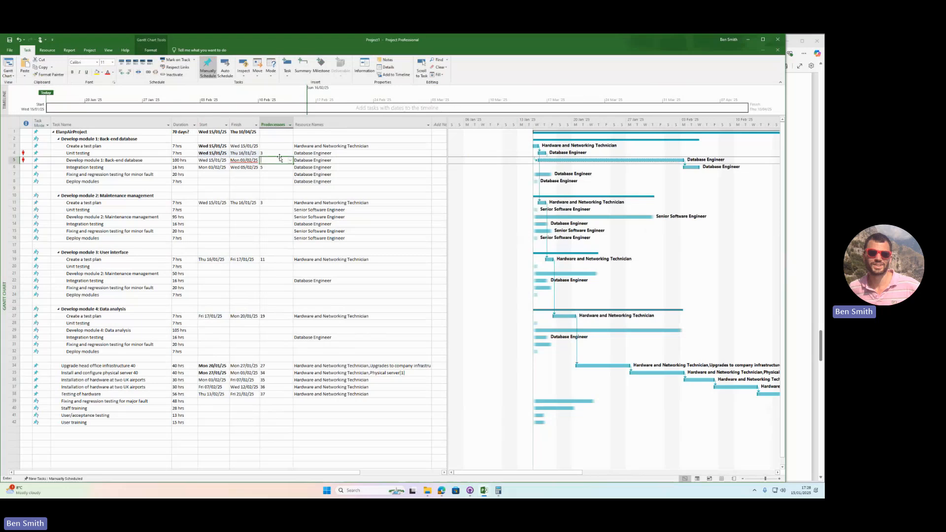
{"action": "type", "text": "4"}
{"action": "key", "text": "Return"}
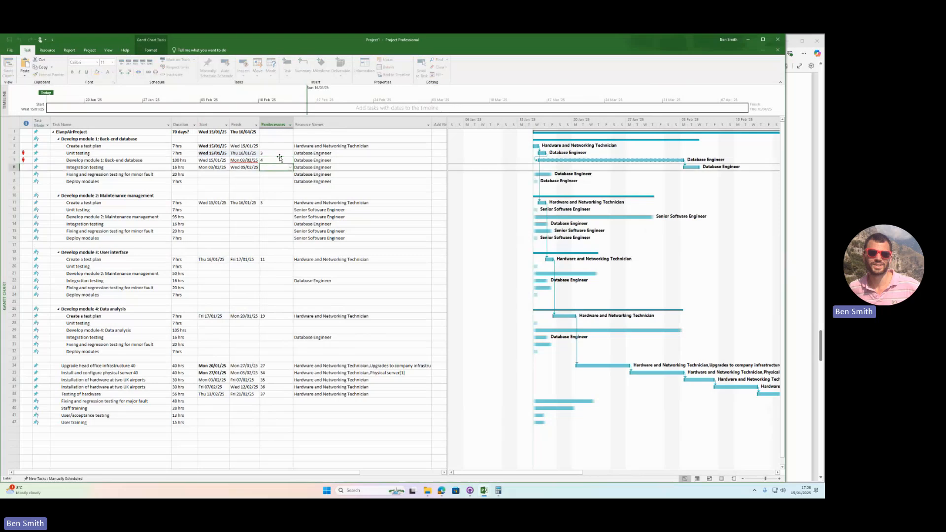
{"action": "type", "text": "5"}
{"action": "key", "text": "Return"}
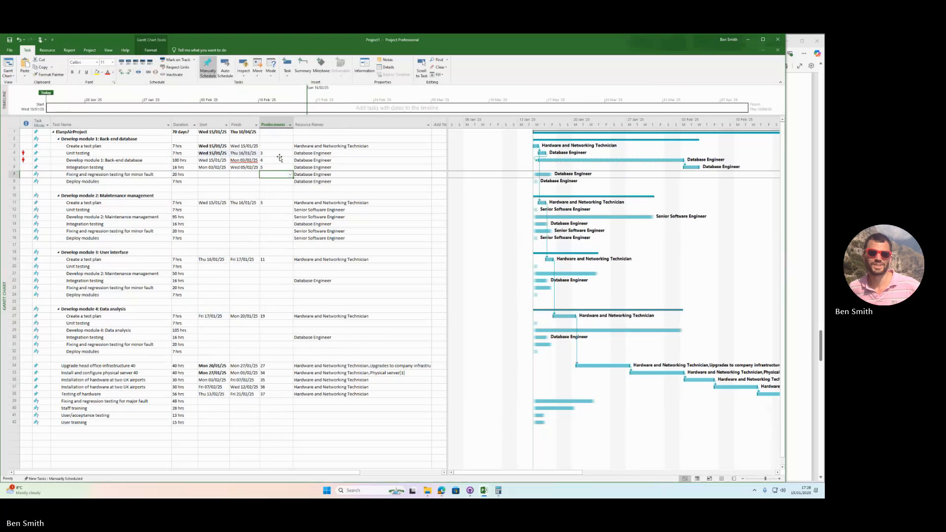
{"action": "type", "text": "6"}
{"action": "key", "text": "Return"}
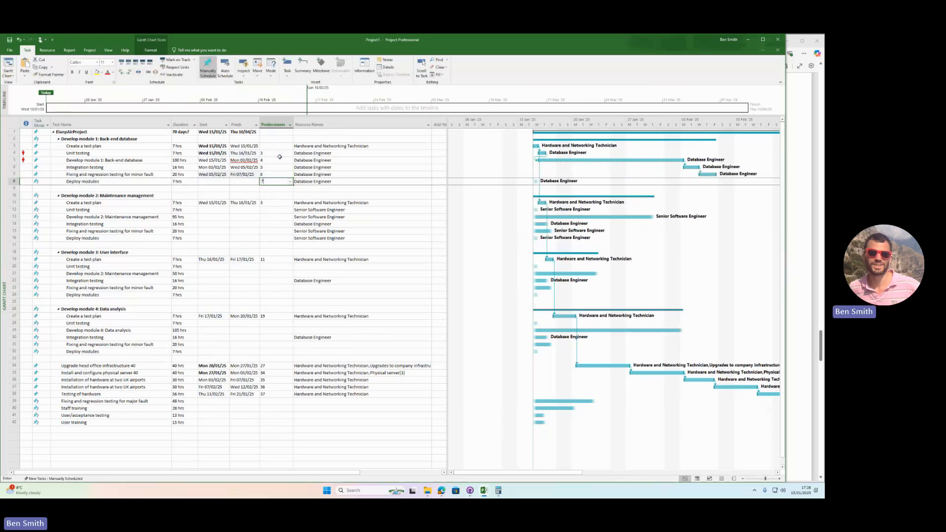
{"action": "type", "text": "7"}
{"action": "key", "text": "Return"}
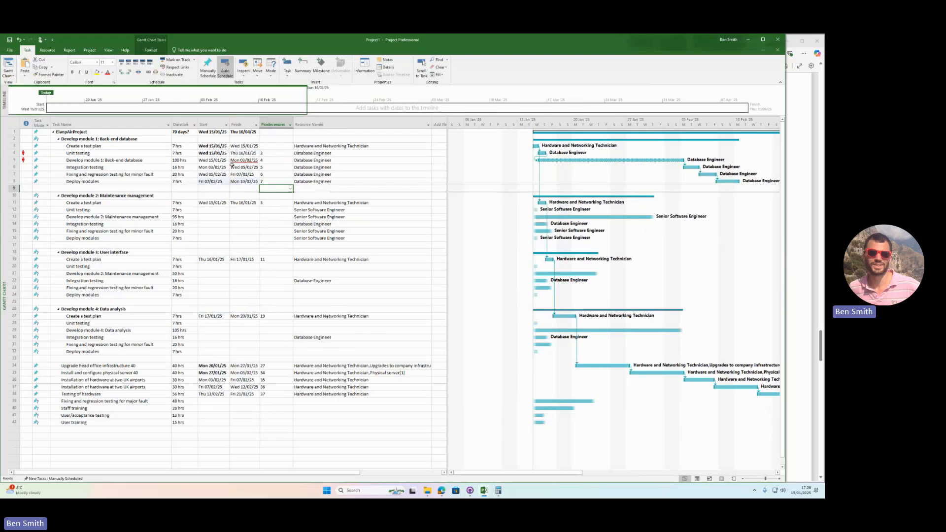
{"action": "left_click", "coordinate": [281, 154]}
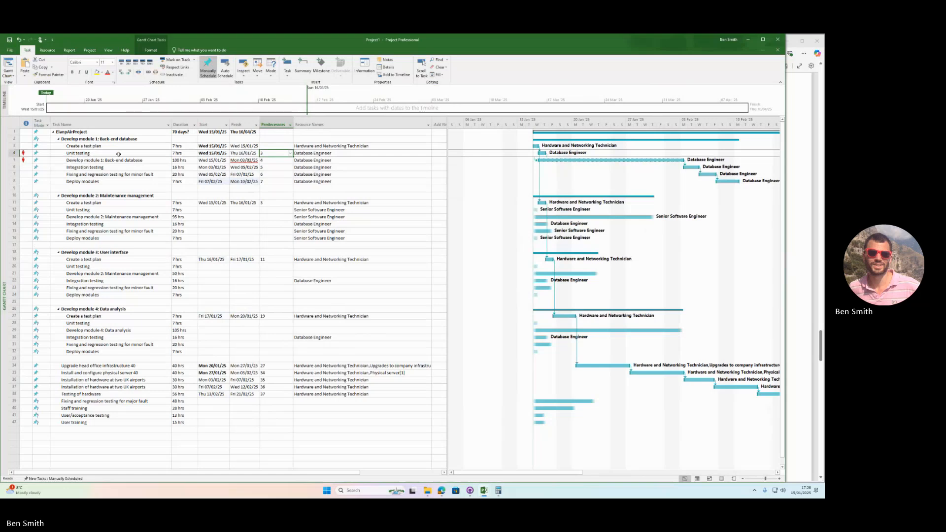
- Re-enter the predecessors of module 1's Develop and Integration testing tasks, 4 and 5, to reschedule them
{"action": "key", "text": "Down"}
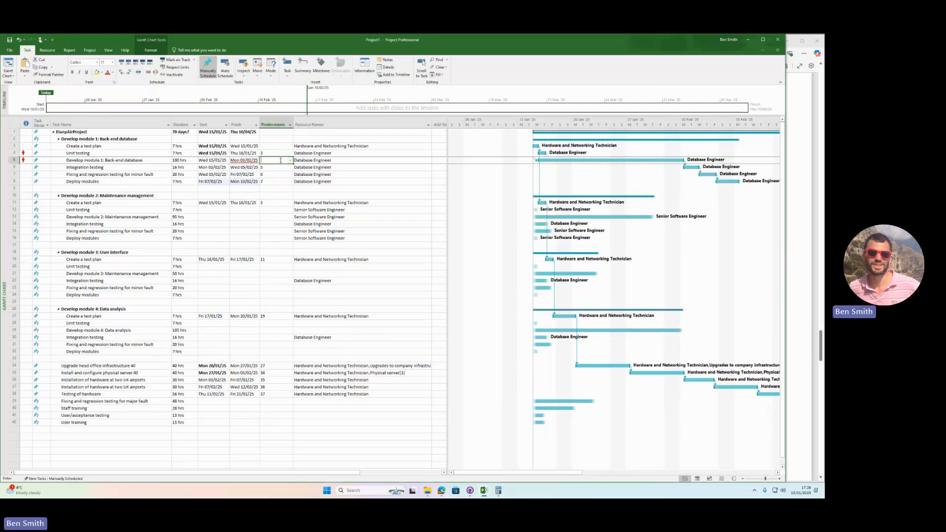
{"action": "key", "text": "Delete"}
{"action": "type", "text": "4"}
{"action": "key", "text": "Return"}
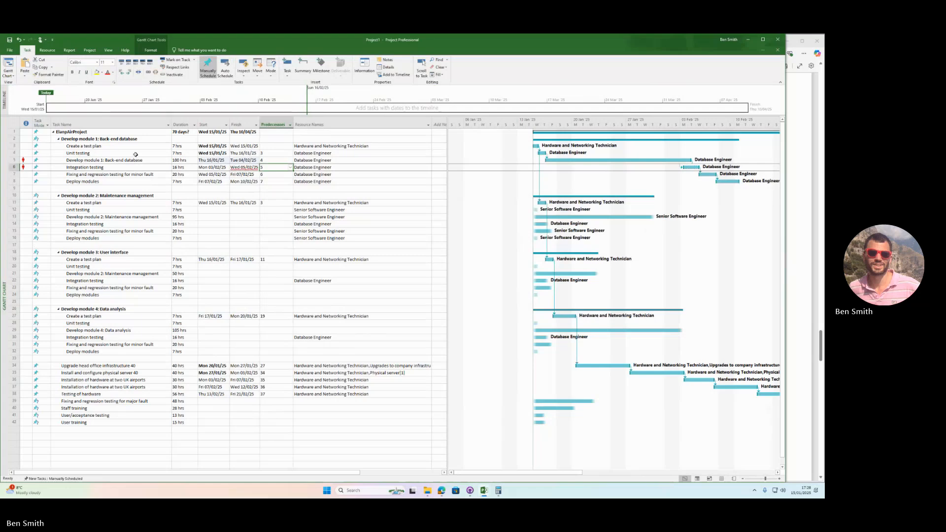
{"action": "key", "text": "Delete"}
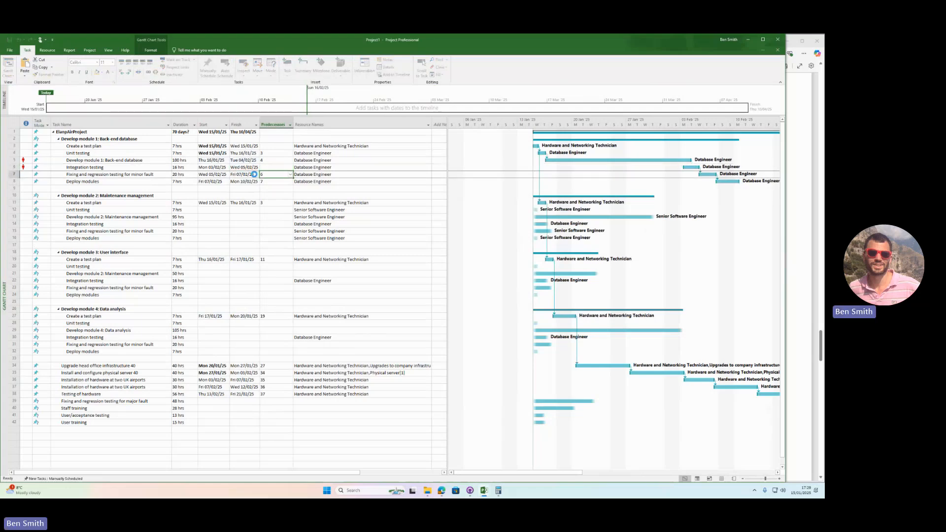
{"action": "key", "text": "Up"}
{"action": "key", "text": "Down"}
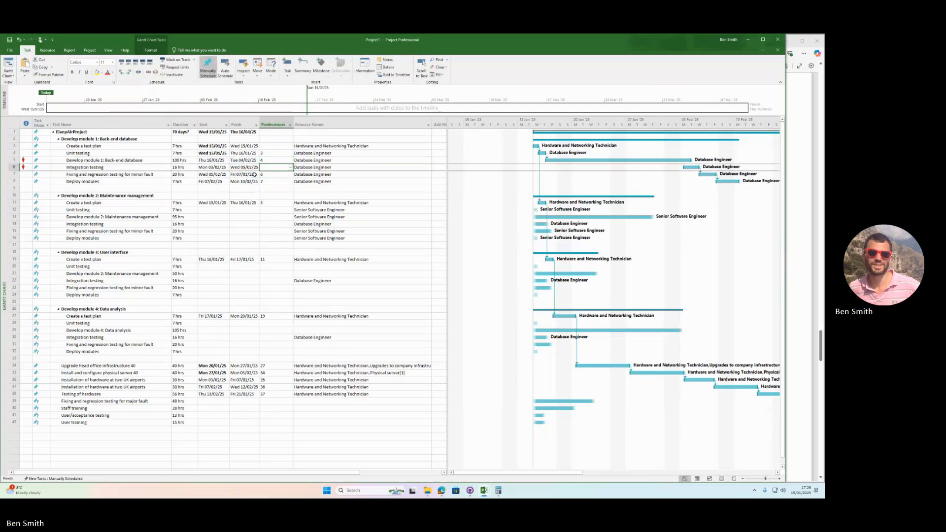
{"action": "type", "text": "5"}
{"action": "key", "text": "Return"}
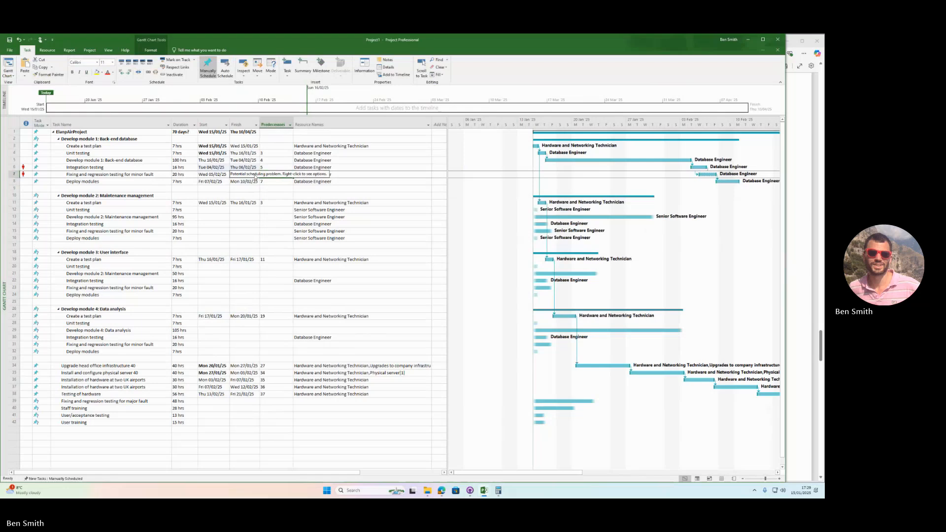
- Re-enter predecessor 6 for module 1's Fixing and regression testing task and 7 for its Deploy modules task to reschedule them
{"action": "key", "text": "Delete"}
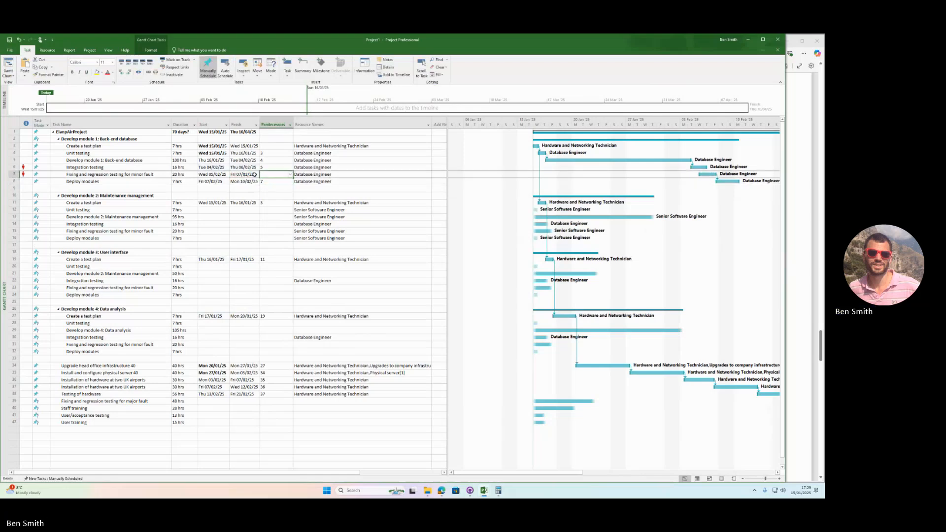
{"action": "type", "text": "6"}
{"action": "key", "text": "Return"}
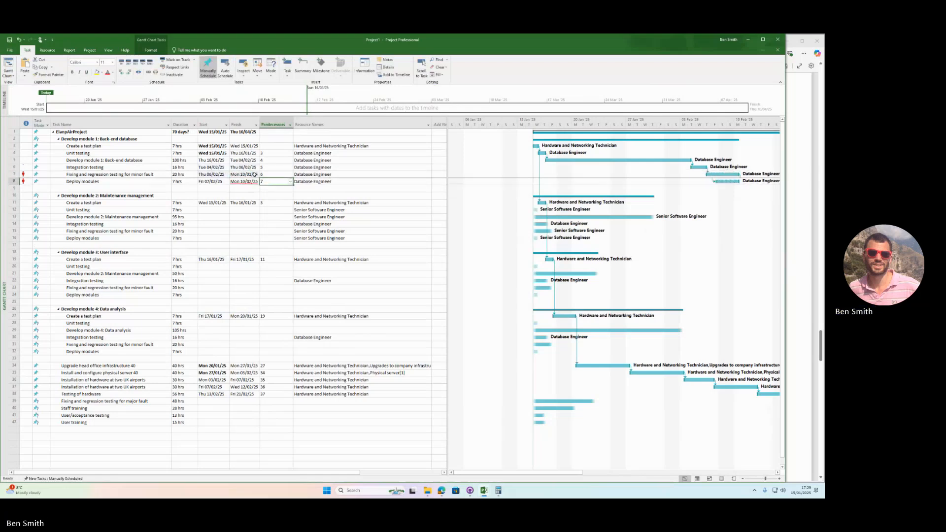
{"action": "key", "text": "Delete"}
{"action": "type", "text": "7"}
{"action": "key", "text": "Return"}
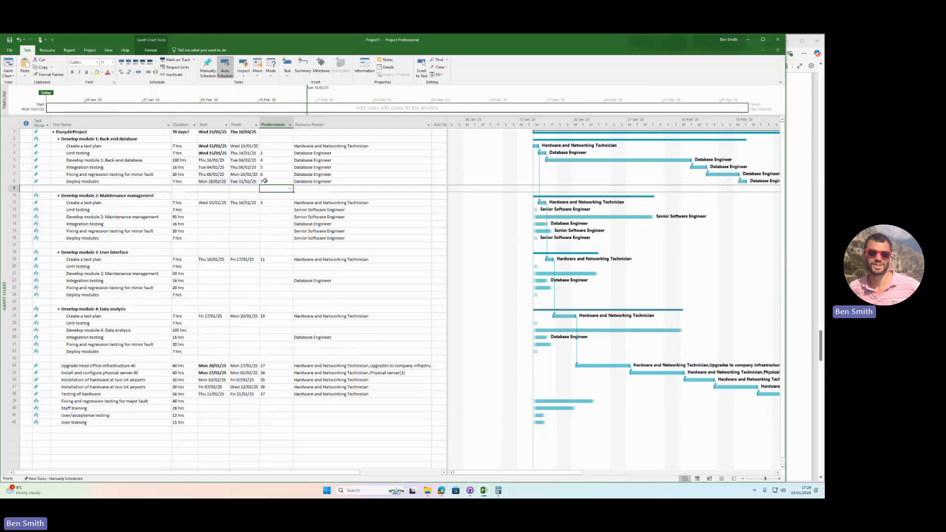
{"action": "left_click", "coordinate": [267, 182]}
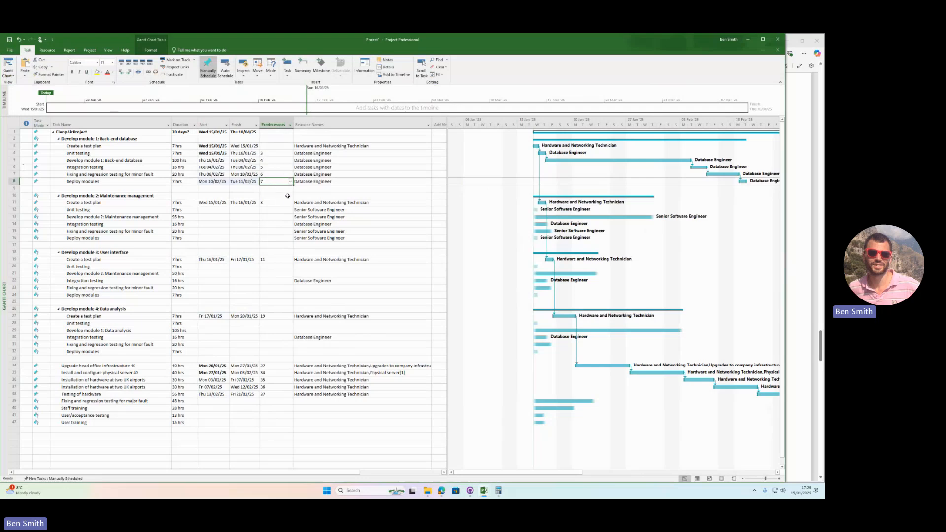
- Set the predecessors of module 2's Unit testing, Develop module 2 and Integration testing tasks to 11, 12 and 13
{"action": "mouse_move", "coordinate": [516, 472]}
{"action": "left_mouse_down"}
{"action": "mouse_move", "coordinate": [713, 475]}
{"action": "mouse_move", "coordinate": [517, 473]}
{"action": "left_mouse_up"}
{"action": "left_click", "coordinate": [274, 211]}
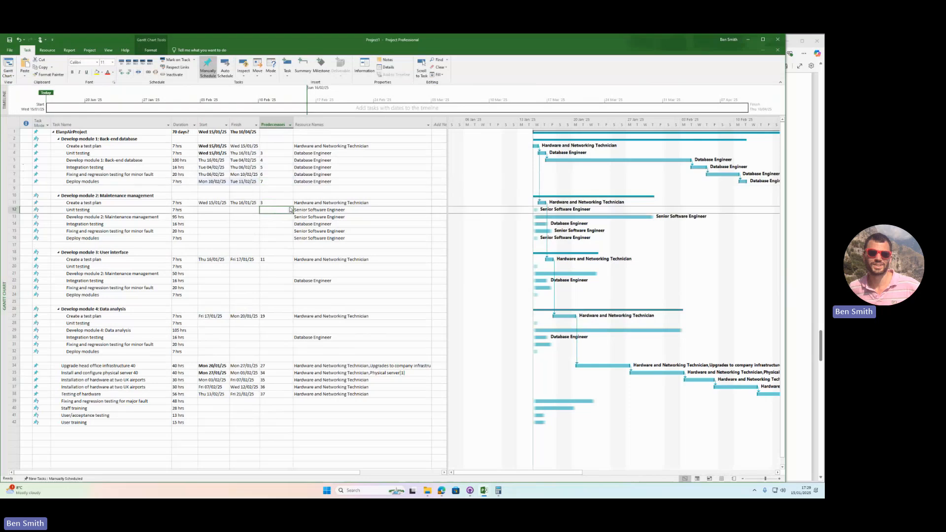
{"action": "type", "text": "11"}
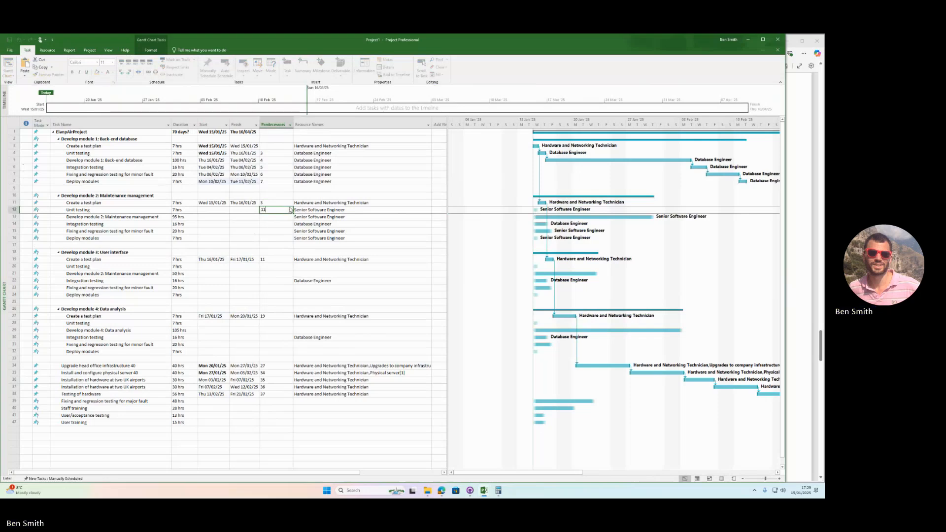
{"action": "key", "text": "Return"}
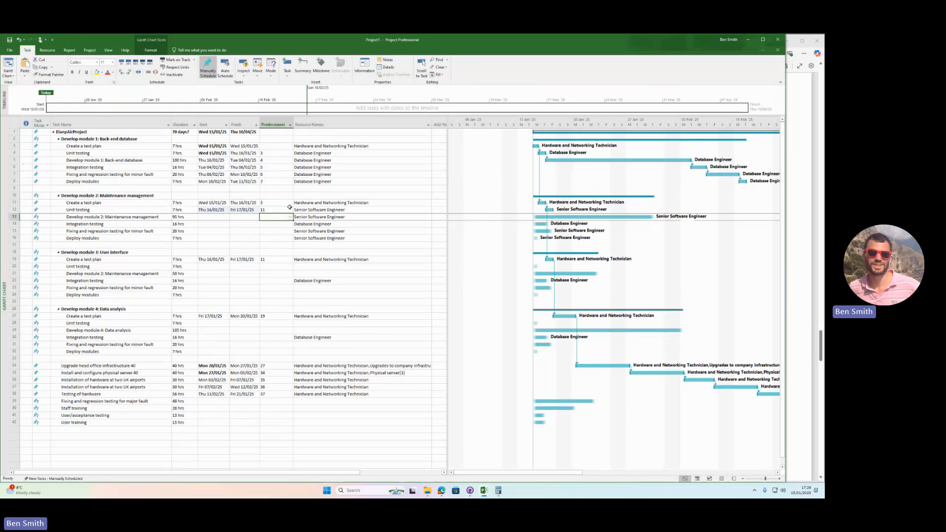
{"action": "type", "text": "12"}
{"action": "key", "text": "Return"}
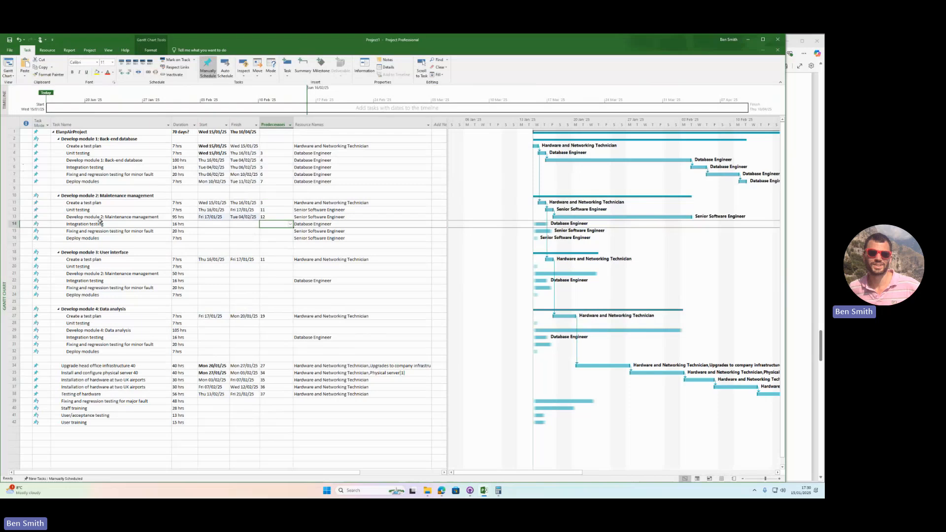
{"action": "type", "text": "13"}
{"action": "key", "text": "Return"}
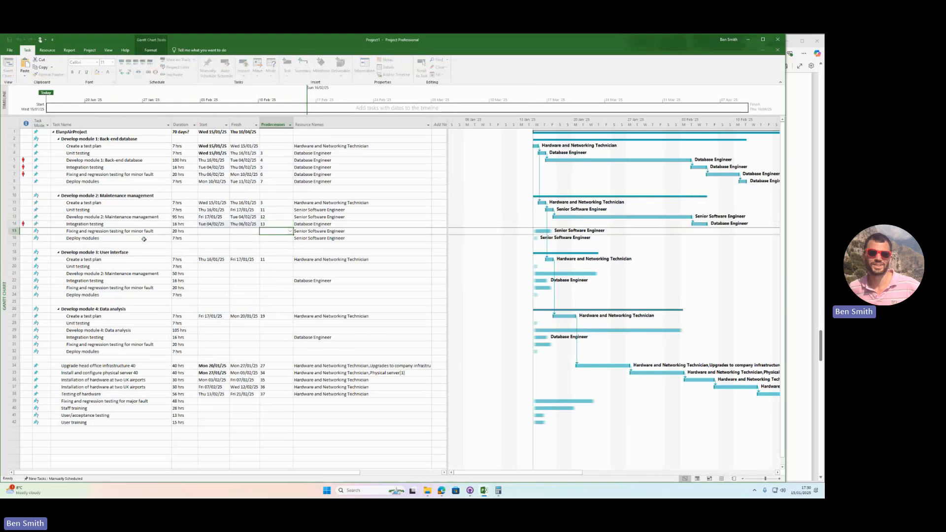
- Change the predecessor of module 2's Integration testing task to 8, module 1's Deploy modules task
{"action": "key", "text": "Up"}
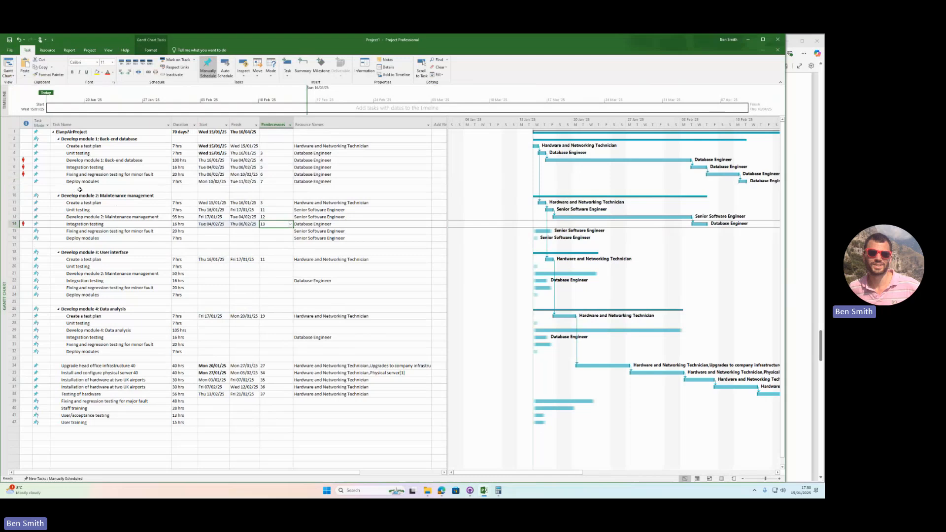
{"action": "key", "text": "Down"}
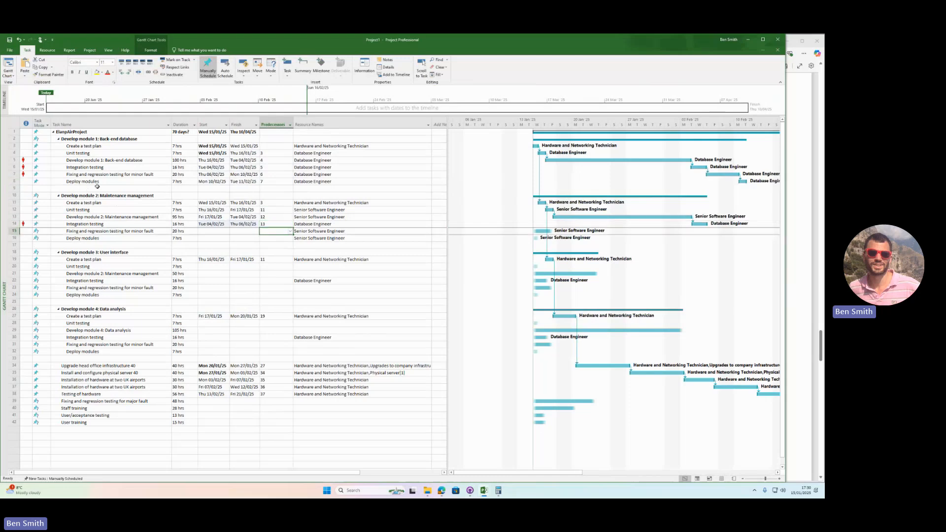
{"action": "key", "text": "Up"}
{"action": "key", "text": "Down"}
{"action": "key", "text": "Up"}
{"action": "type", "text": "8"}
{"action": "key", "text": "Return"}
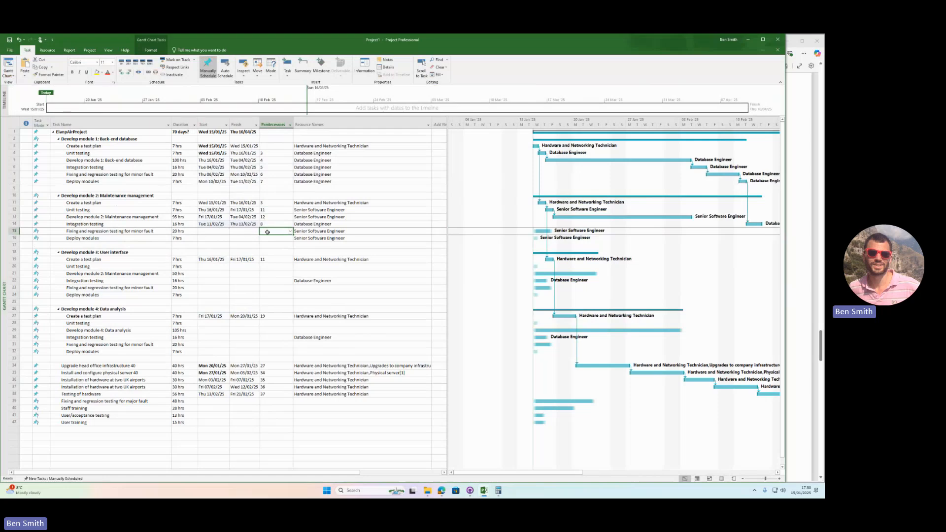
- Set the predecessors of module 2's Fixing and regression testing and Deploy modules tasks to 14 and 15
{"action": "type", "text": "14"}
{"action": "key", "text": "Return"}
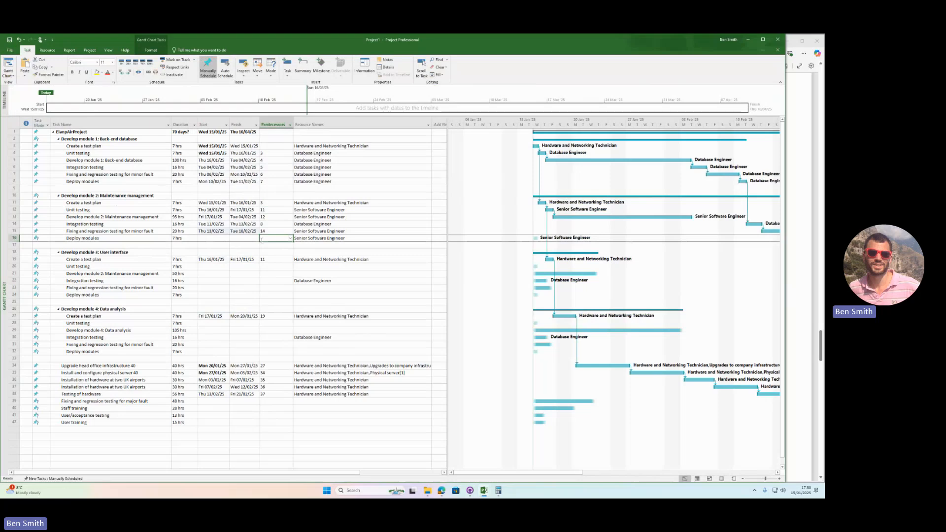
{"action": "type", "text": "15"}
{"action": "key", "text": "Return"}
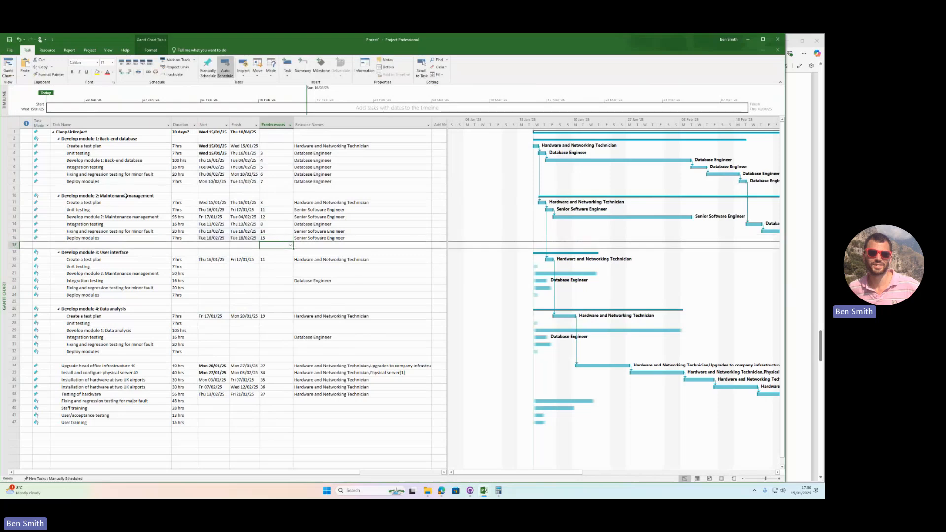
- Select the predecessor cell of module 3's Unit testing task and bring up the open Edge browser windows
{"action": "left_click_drag", "start_coordinate": [557, 473], "coordinate": [529, 487]}
{"action": "left_click", "coordinate": [279, 261]}
{"action": "left_click", "coordinate": [294, 261]}
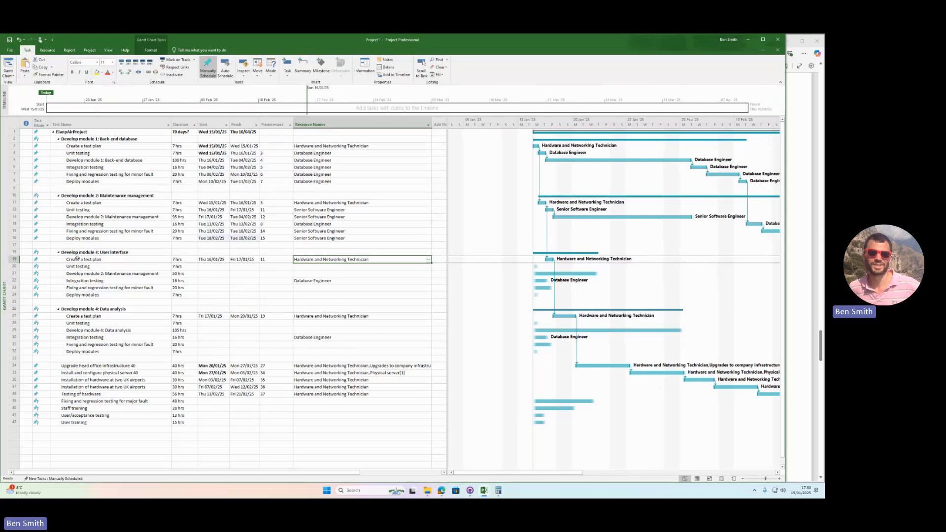
{"action": "left_click", "coordinate": [269, 266]}
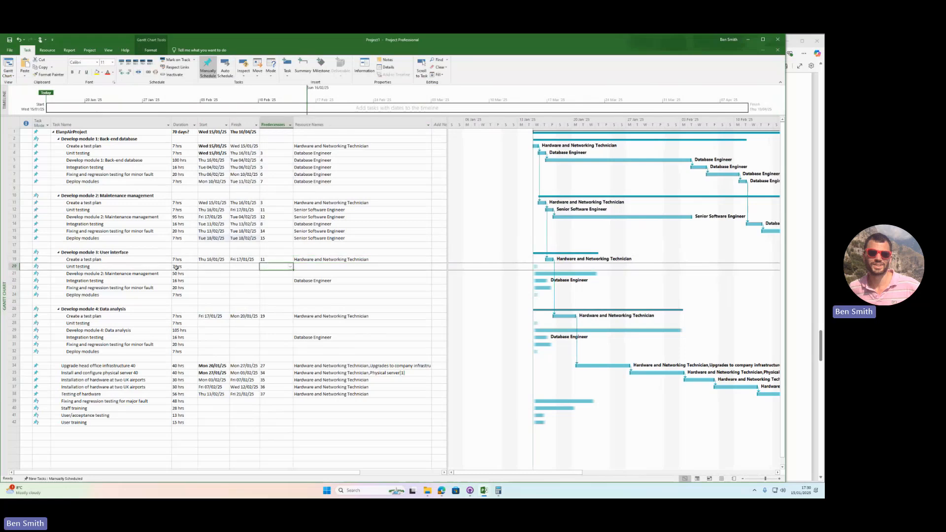
{"action": "left_click", "coordinate": [442, 491]}
{"action": "left_click", "coordinate": [441, 491]}
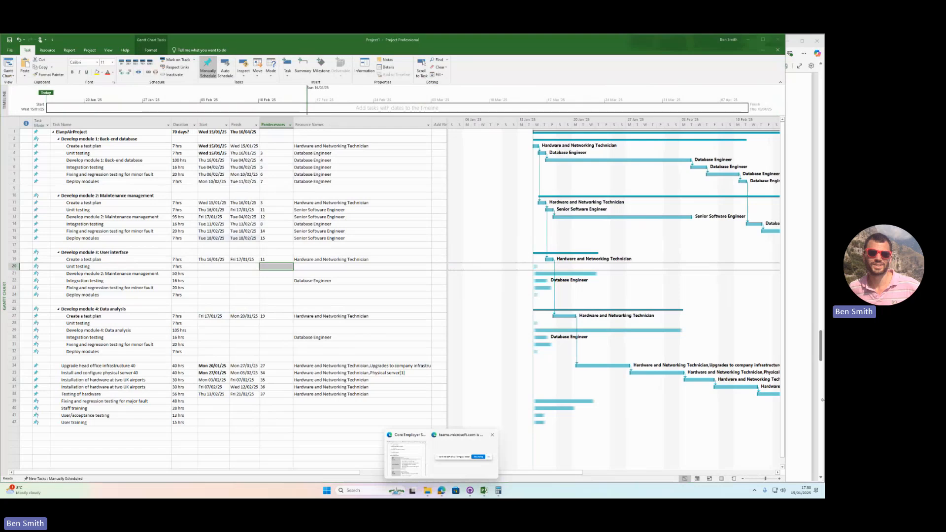
- Switch to the project brief in the browser and examine the Junior Software Engineer and Lead UI Designer staff profiles
{"action": "left_click", "coordinate": [812, 374]}
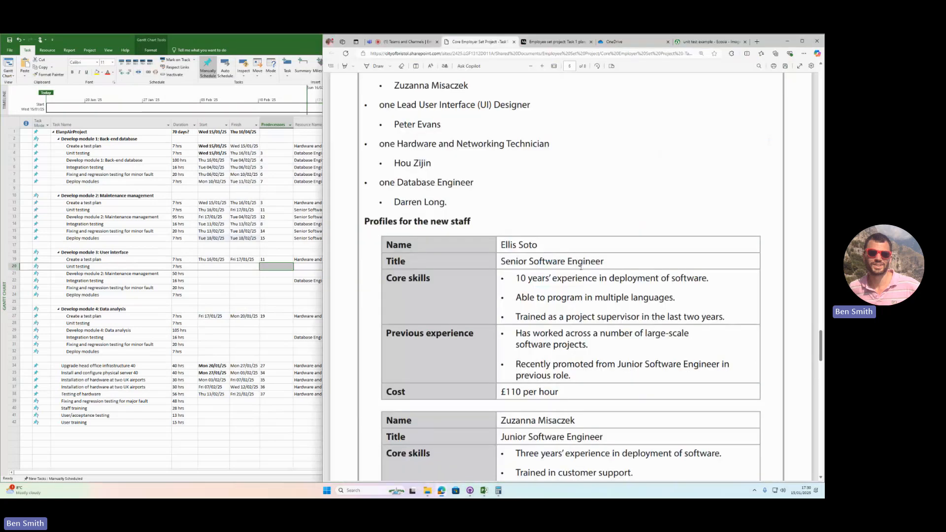
{"action": "scroll", "coordinate": [541, 200], "scroll_direction": "down", "scroll_amount": 2}
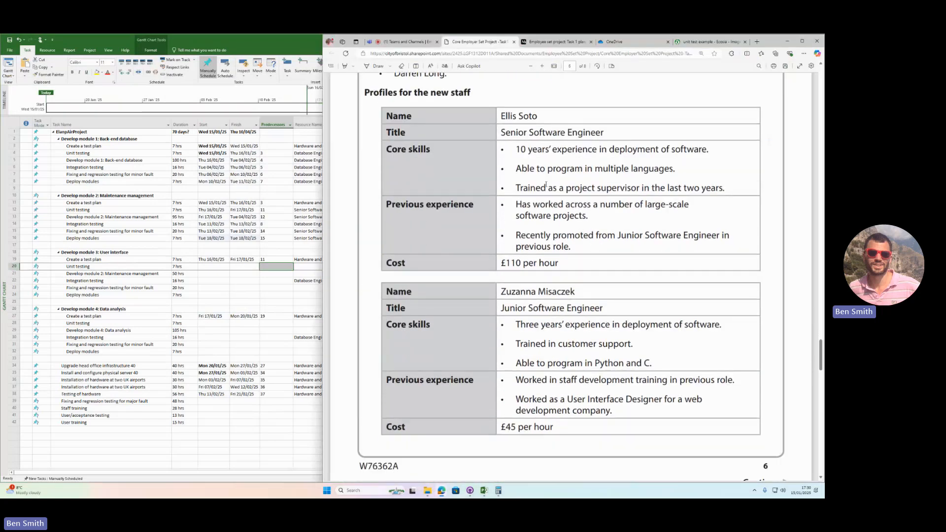
{"action": "scroll", "coordinate": [546, 185], "scroll_direction": "down", "scroll_amount": 3}
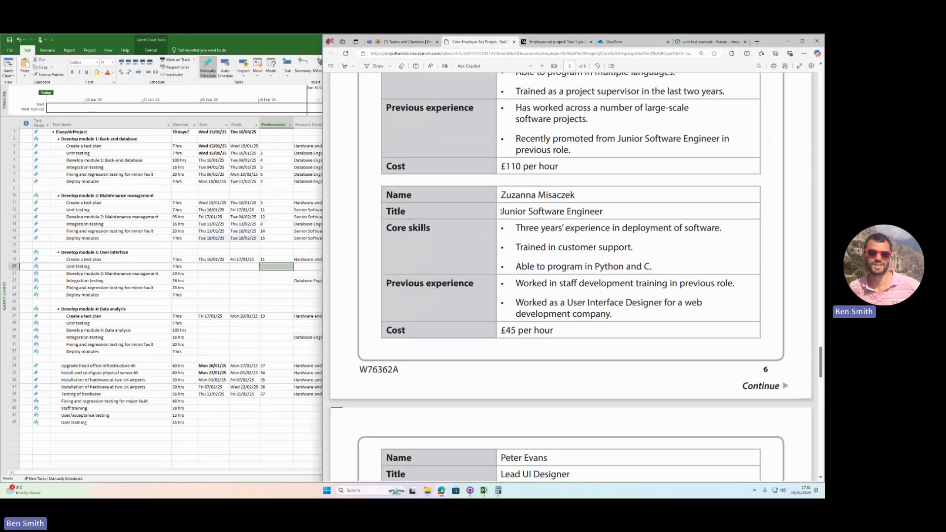
{"action": "left_click_drag", "start_coordinate": [500, 211], "coordinate": [605, 211]}
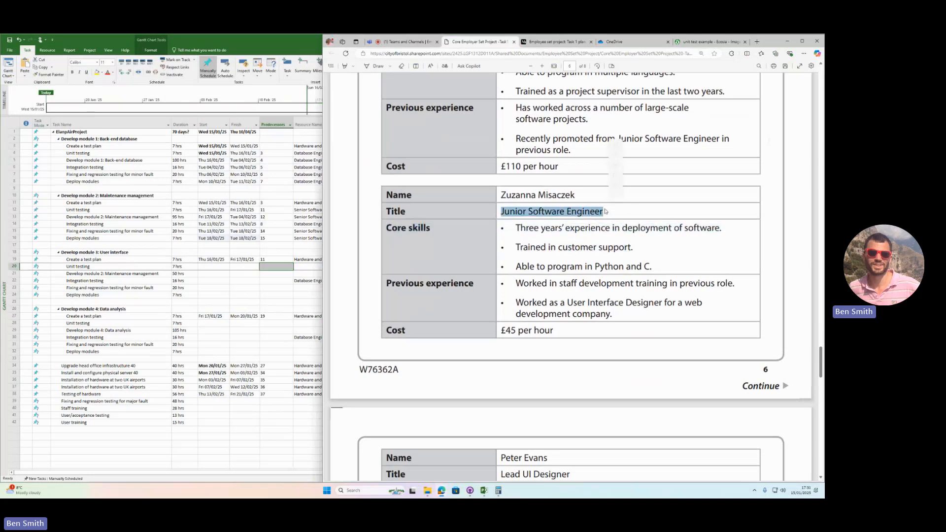
{"action": "left_click_drag", "start_coordinate": [516, 302], "coordinate": [614, 313]}
{"action": "left_click_drag", "start_coordinate": [501, 211], "coordinate": [629, 226]}
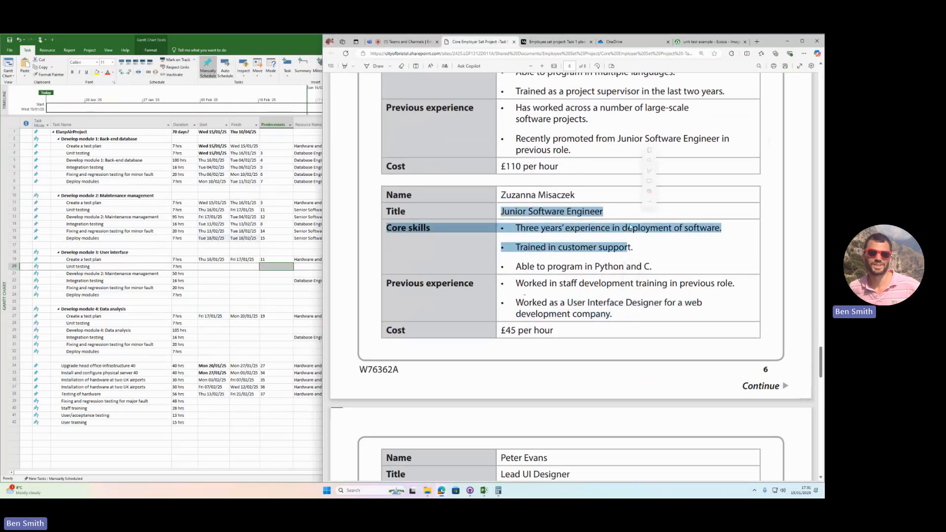
{"action": "scroll", "coordinate": [629, 227], "scroll_direction": "down", "scroll_amount": 2}
{"action": "left_click", "coordinate": [557, 202]}
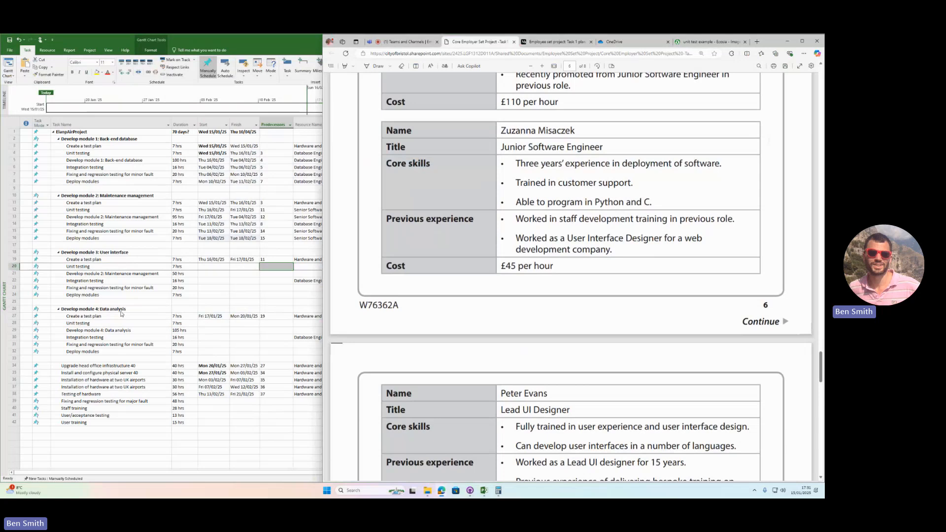
{"action": "scroll", "coordinate": [611, 213], "scroll_direction": "down", "scroll_amount": 4}
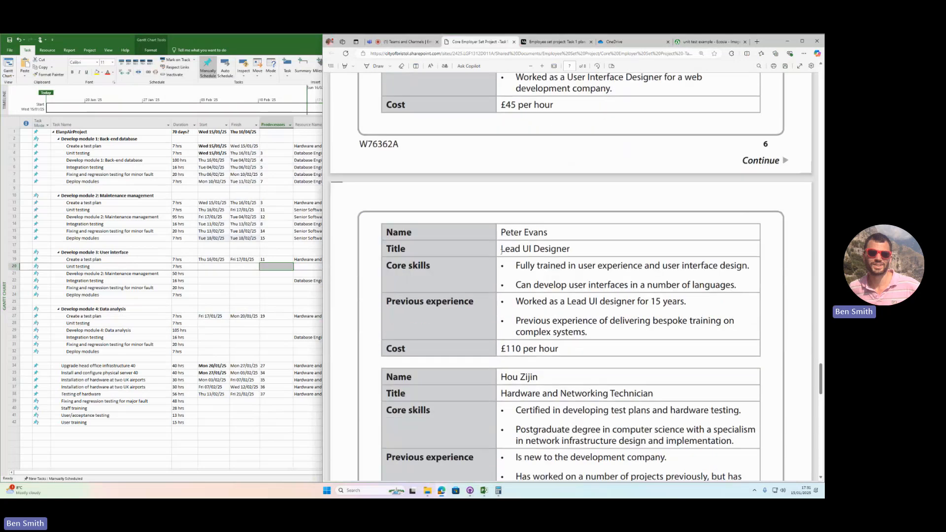
{"action": "left_click_drag", "start_coordinate": [501, 248], "coordinate": [585, 255]}
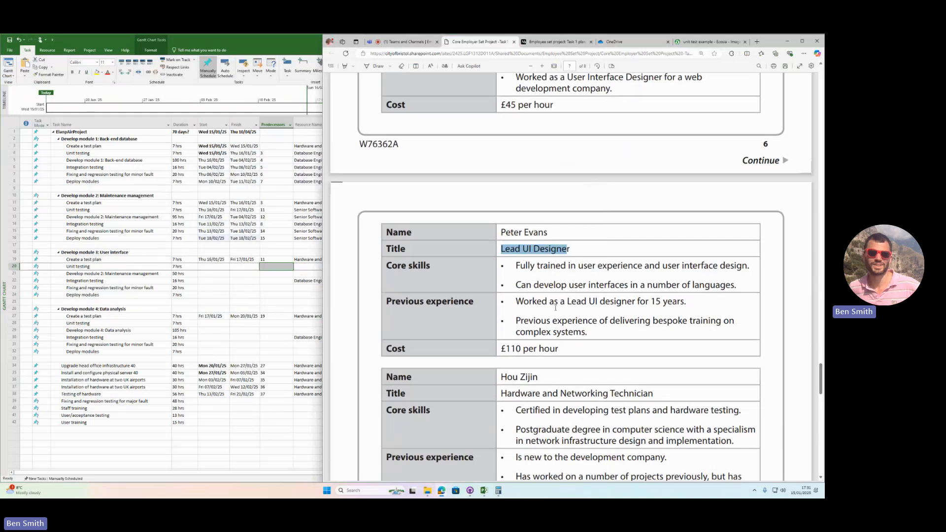
{"action": "left_click_drag", "start_coordinate": [516, 297], "coordinate": [685, 302]}
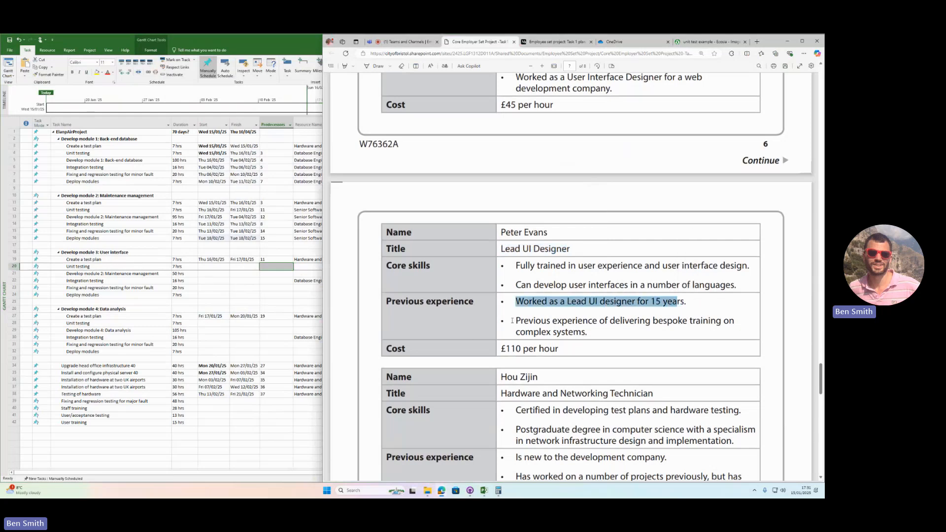
{"action": "left_click_drag", "start_coordinate": [515, 320], "coordinate": [607, 336]}
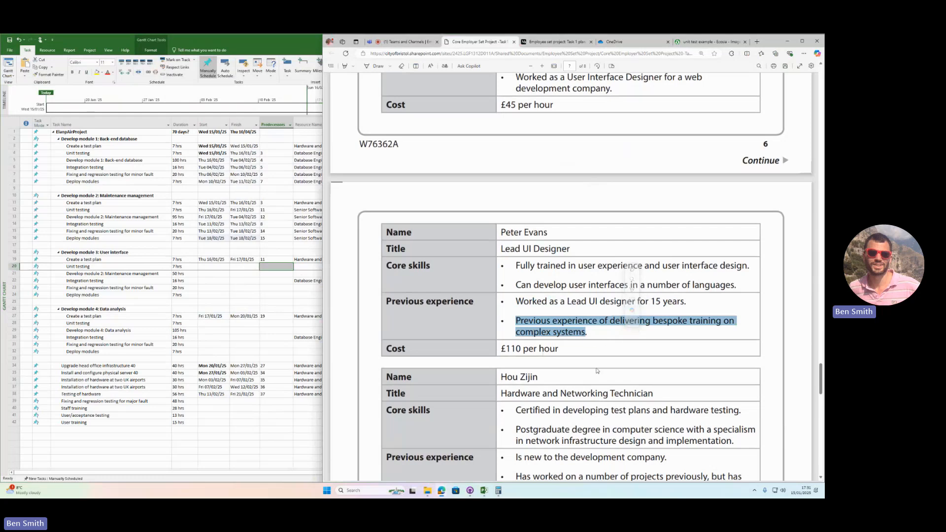
- Switch to Project and assign Lead UI Designer to the unit testing and development tasks under module 3, rows 20 and 21
{"action": "left_click", "coordinate": [271, 281]}
{"action": "left_click", "coordinate": [298, 269]}
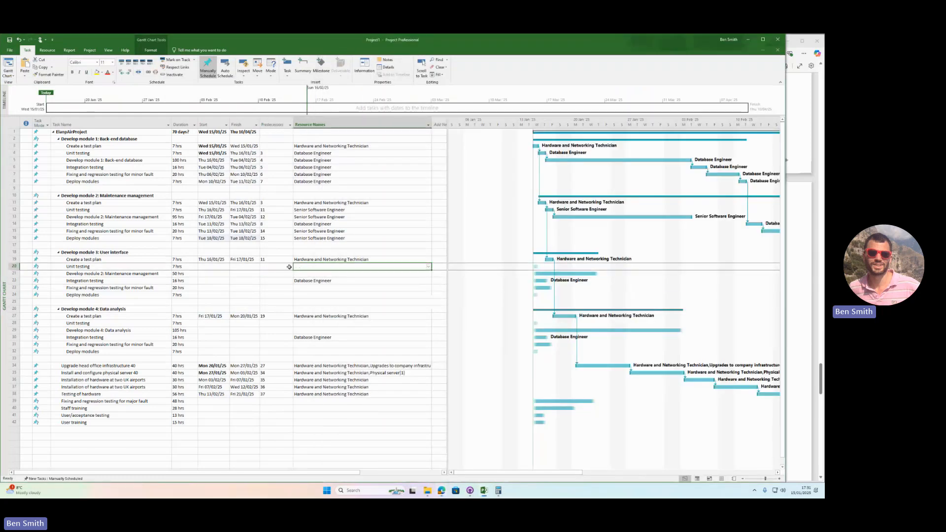
{"action": "left_click", "coordinate": [429, 267]}
{"action": "left_click", "coordinate": [303, 296]}
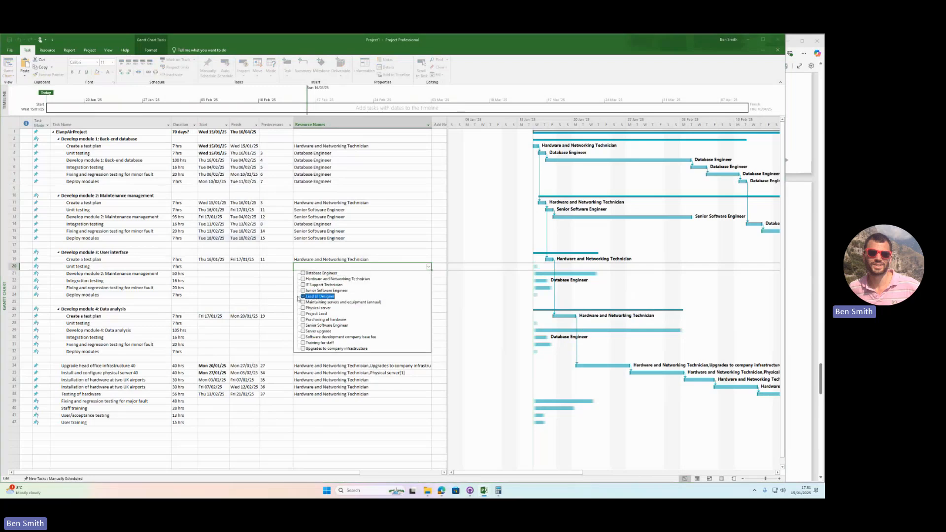
{"action": "left_click", "coordinate": [279, 282]}
{"action": "left_click", "coordinate": [316, 275]}
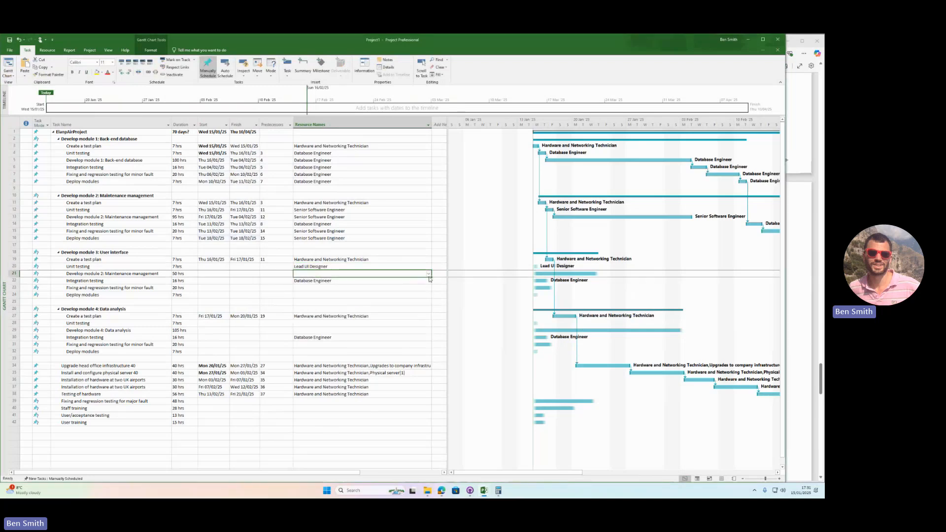
{"action": "left_click", "coordinate": [429, 274]}
{"action": "left_click", "coordinate": [303, 303]}
{"action": "left_click", "coordinate": [276, 302]}
- Assign Lead UI Designer to module 3's fixing and regression testing and deploy modules tasks
{"action": "left_click", "coordinate": [311, 288]}
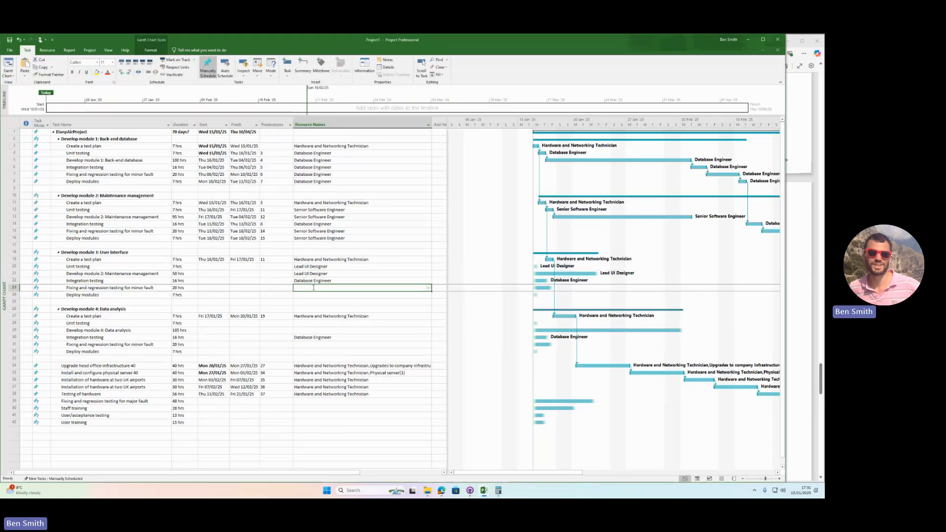
{"action": "left_click", "coordinate": [428, 289]}
{"action": "left_click", "coordinate": [278, 286]}
{"action": "left_click", "coordinate": [325, 296]}
{"action": "left_click", "coordinate": [429, 295]}
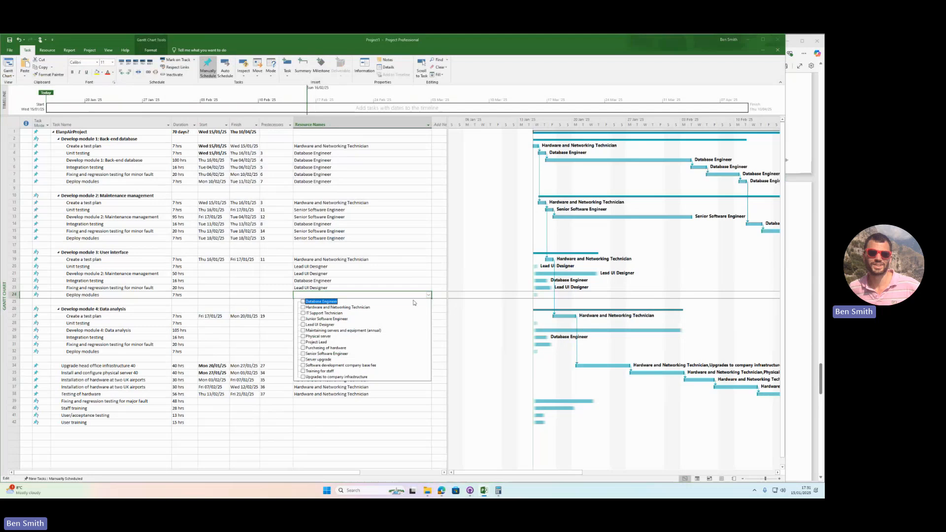
{"action": "left_click", "coordinate": [303, 325]}
{"action": "left_click", "coordinate": [241, 306]}
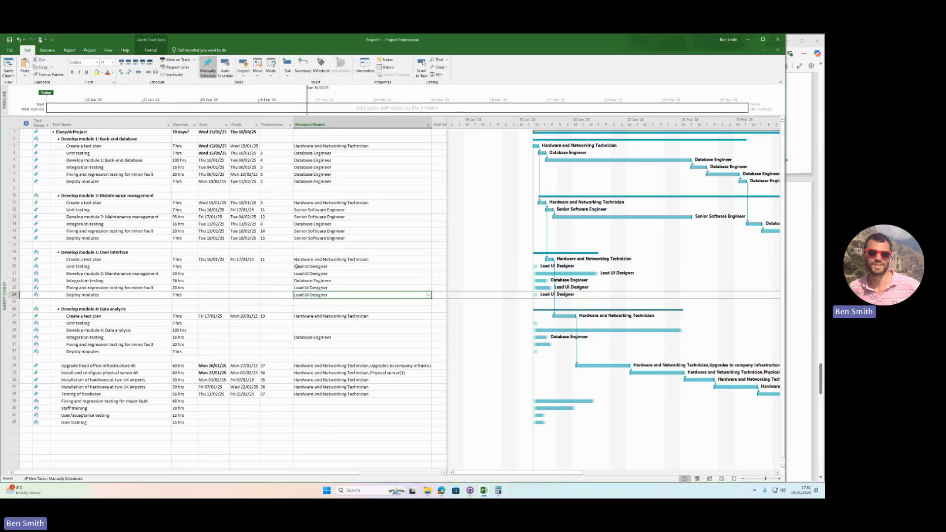
- Set the predecessors in module 3 to 19 for unit testing and 20 for the development task in row 21
{"action": "left_click", "coordinate": [275, 267]}
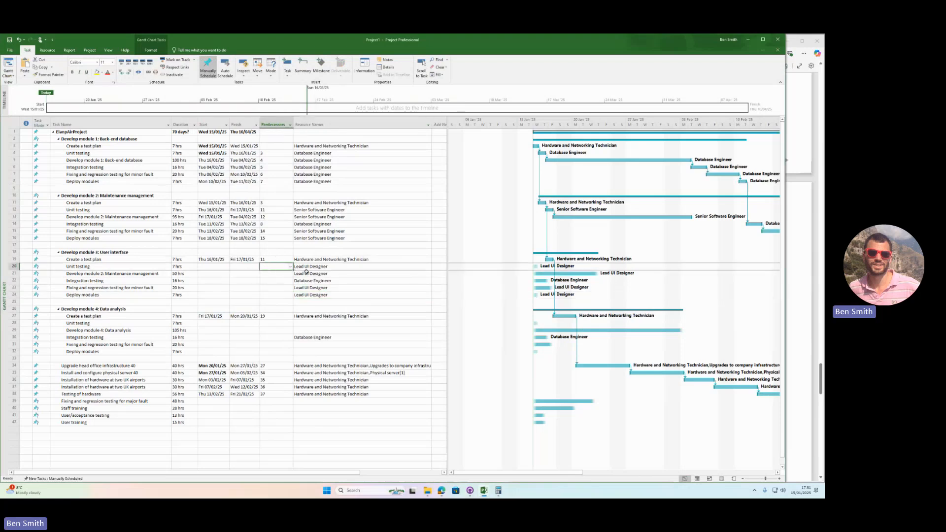
{"action": "type", "text": "19"}
{"action": "key", "text": "Return"}
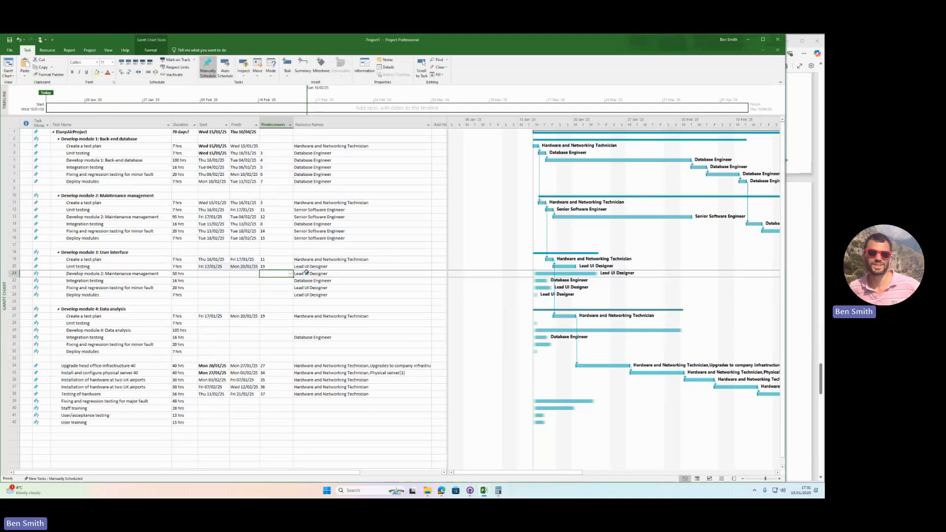
{"action": "type", "text": "29"}
{"action": "key", "text": "Return"}
{"action": "key", "text": "Up"}
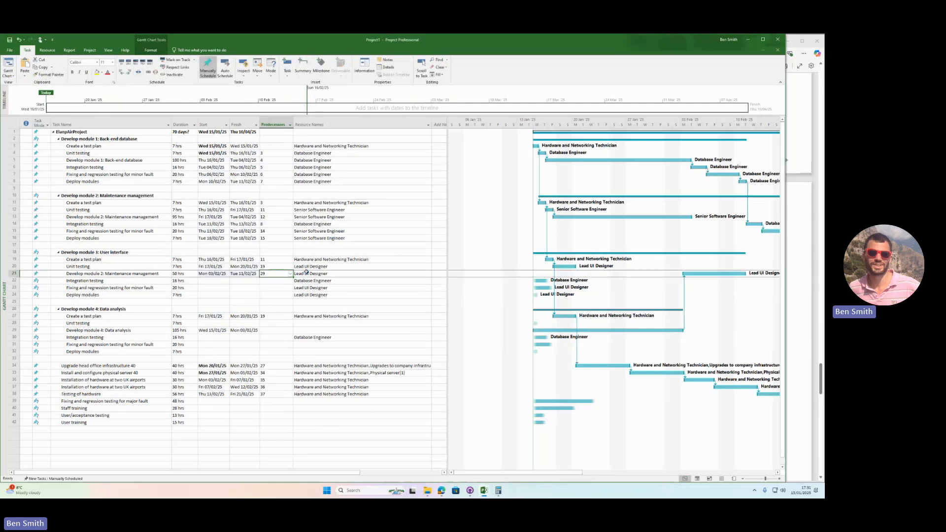
{"action": "type", "text": "20"}
{"action": "key", "text": "Return"}
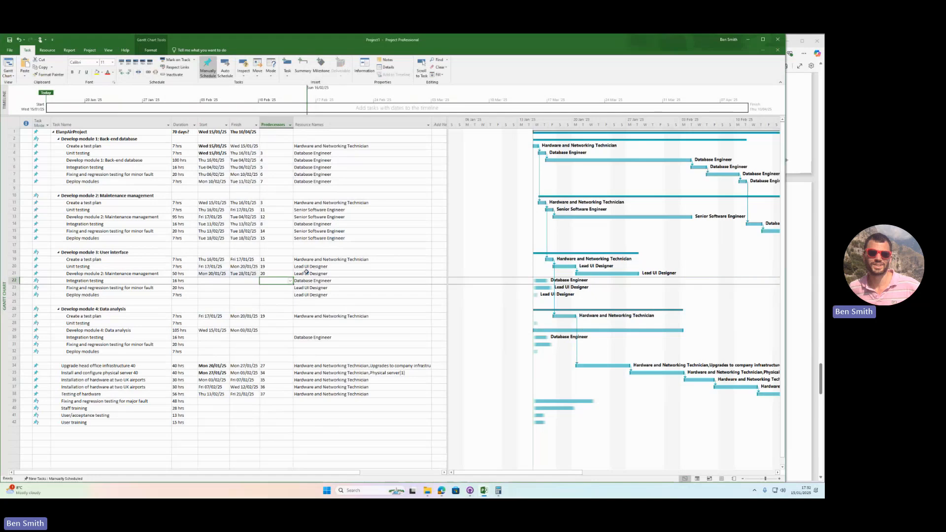
- Set the predecessor of module 3's integration testing task to 14
{"action": "type", "text": "21"}
{"action": "key", "text": "Return"}
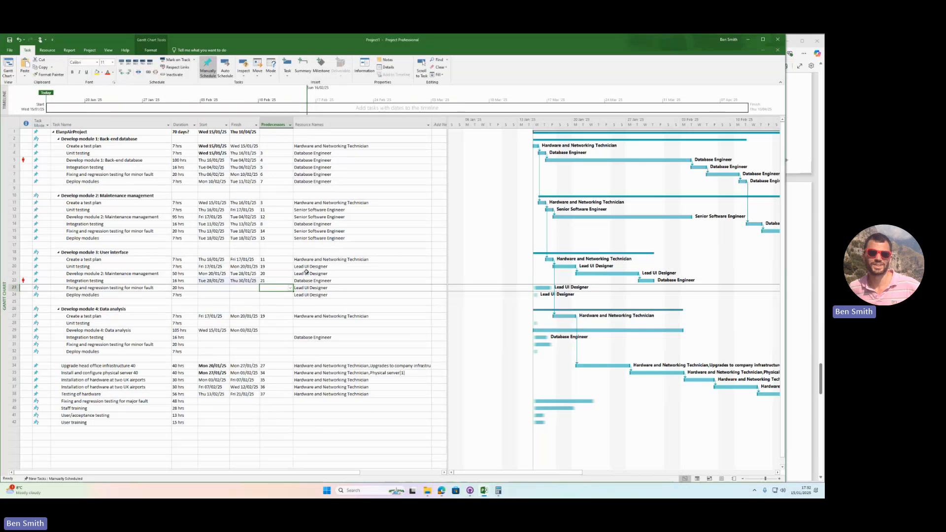
{"action": "key", "text": "Up"}
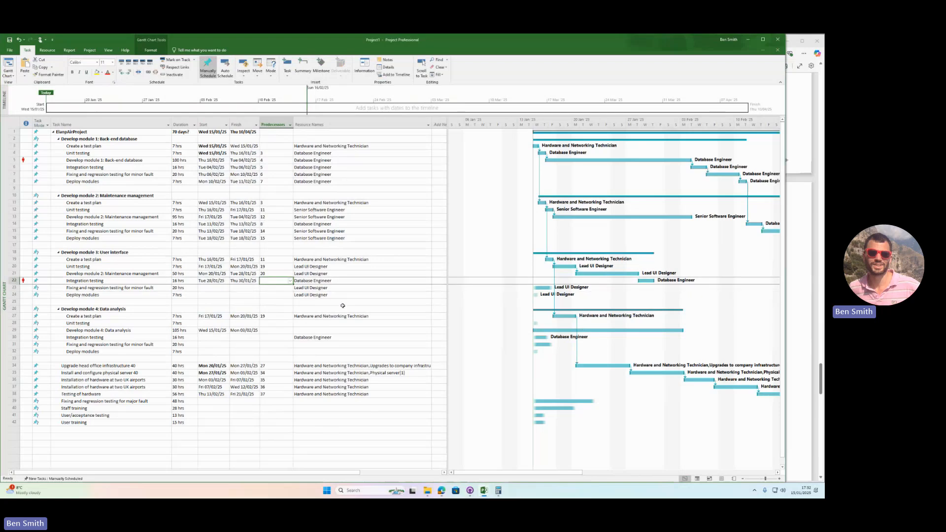
{"action": "type", "text": "14"}
{"action": "key", "text": "Return"}
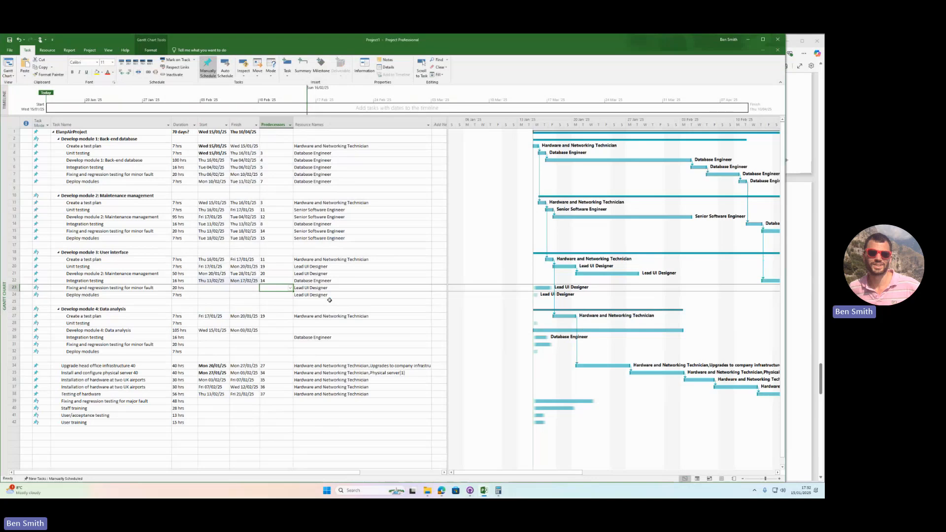
- Set the predecessors in module 3 to 22 for fixing and regression testing and 23 for deploy modules
{"action": "type", "text": "22"}
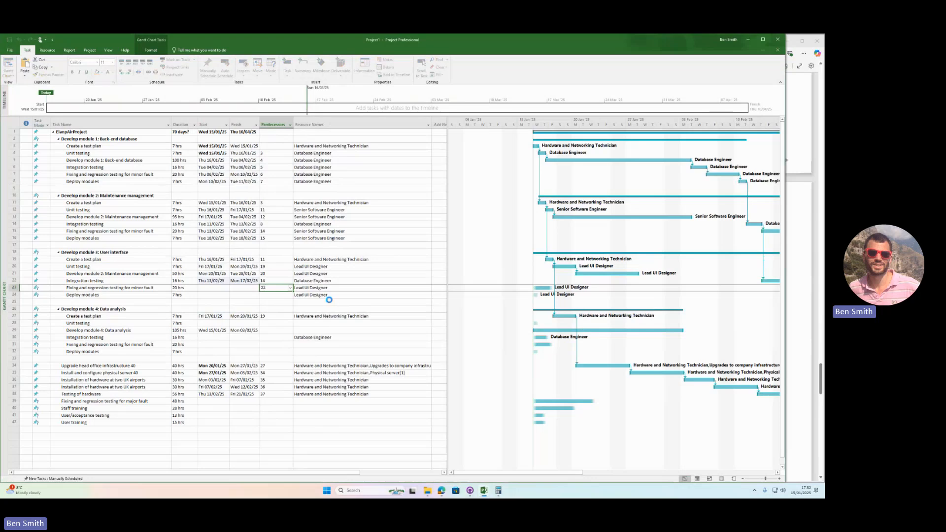
{"action": "key", "text": "Return"}
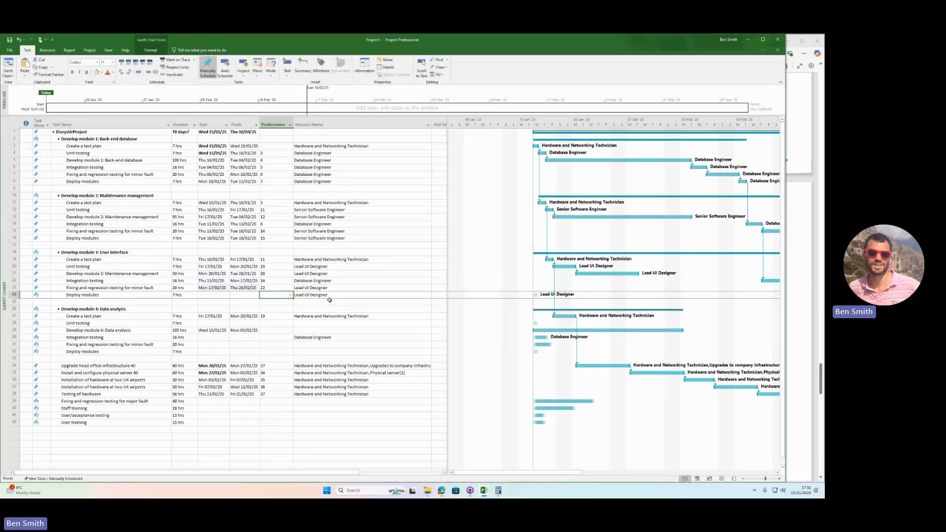
{"action": "type", "text": "23"}
{"action": "key", "text": "Return"}
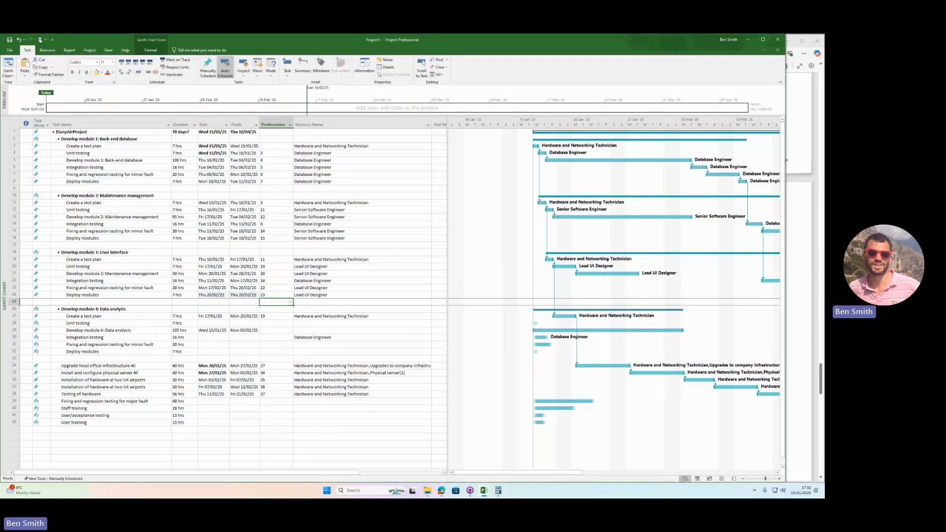
- Check the Junior Software Engineer profile in the browser brief and assign that role to module 4's unit testing task in Project
{"action": "mouse_move", "coordinate": [451, 492]}
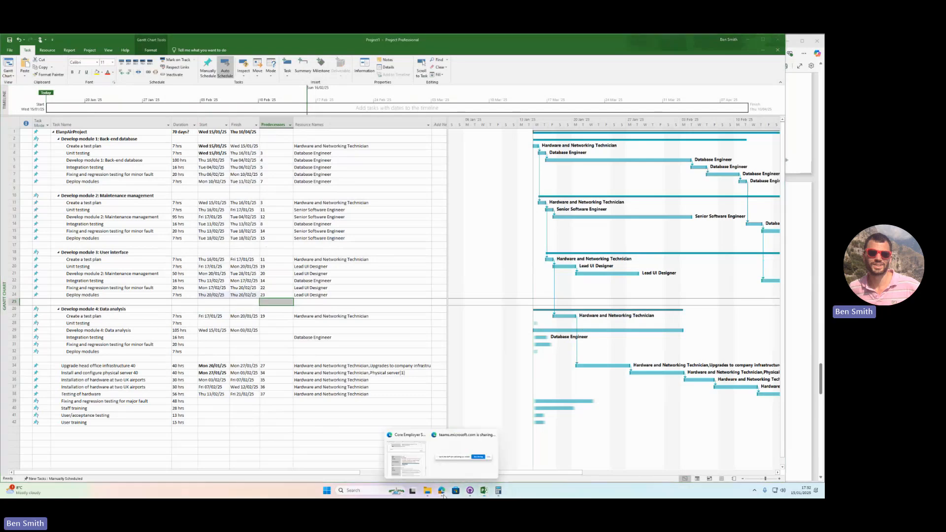
{"action": "left_click", "coordinate": [418, 468]}
{"action": "left_click", "coordinate": [547, 314]}
{"action": "scroll", "coordinate": [548, 313], "scroll_direction": "up", "scroll_amount": 5}
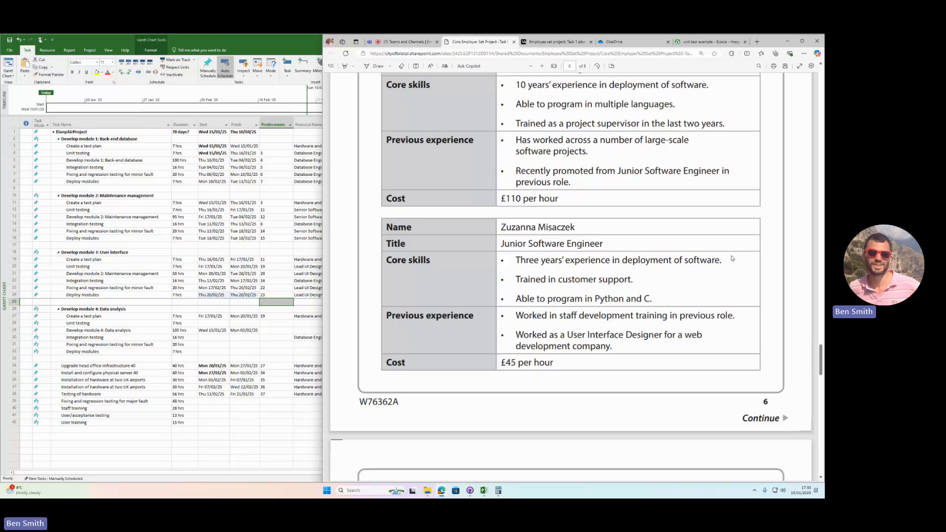
{"action": "left_click", "coordinate": [292, 323]}
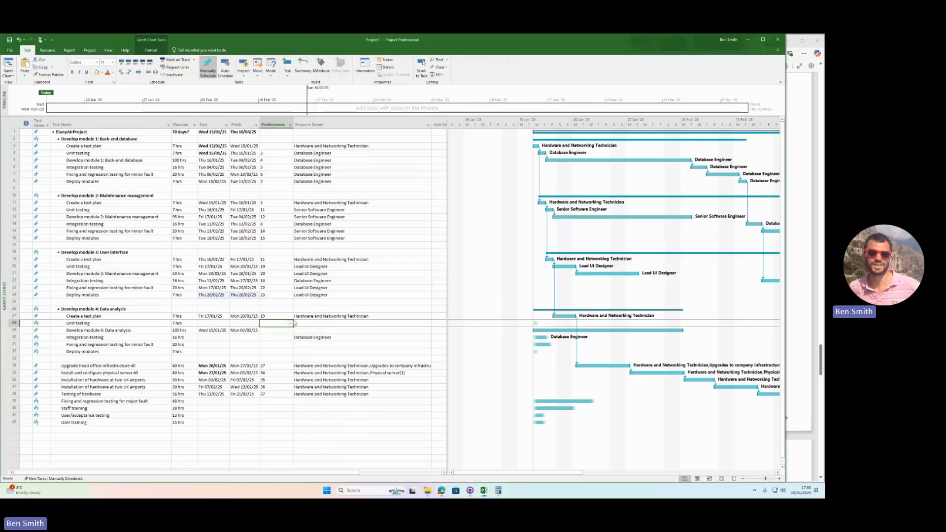
{"action": "left_click", "coordinate": [316, 323]}
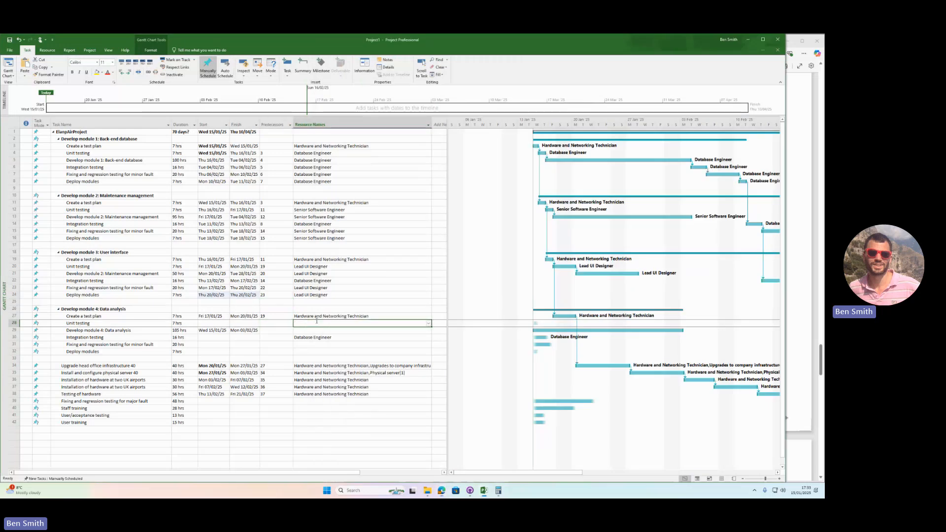
{"action": "left_click", "coordinate": [428, 324]}
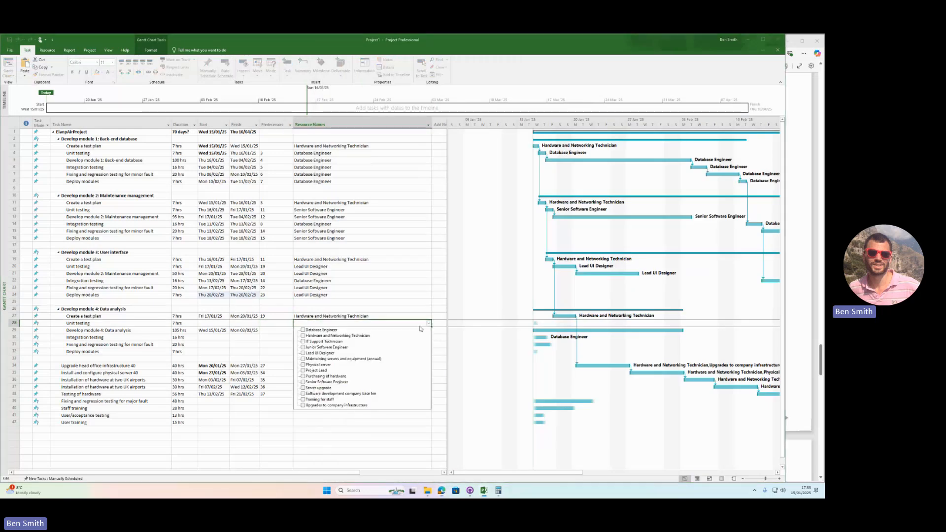
{"action": "left_click", "coordinate": [303, 347]}
{"action": "left_click", "coordinate": [268, 360]}
- Assign Junior Software Engineer to the Develop module 4: Data analysis task in row 29
{"action": "left_click", "coordinate": [308, 330]}
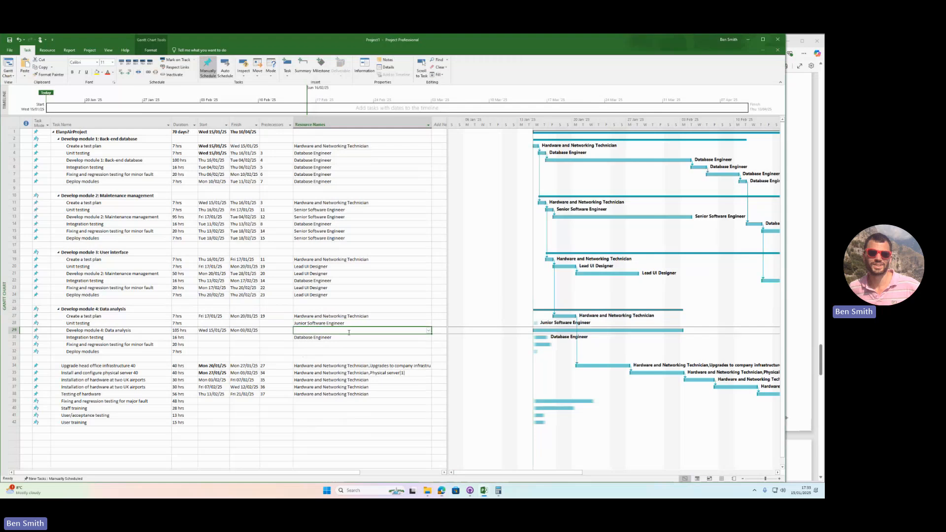
{"action": "left_click", "coordinate": [428, 330]}
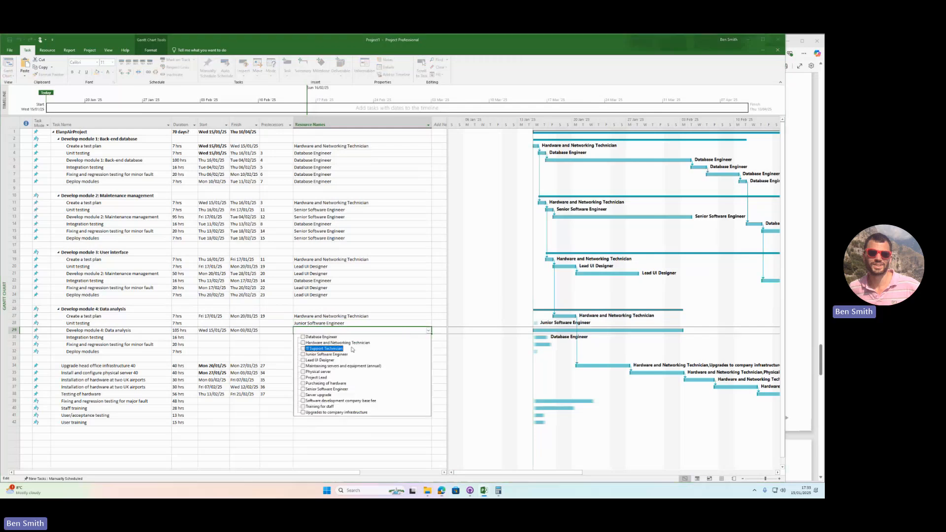
{"action": "left_click", "coordinate": [302, 354]}
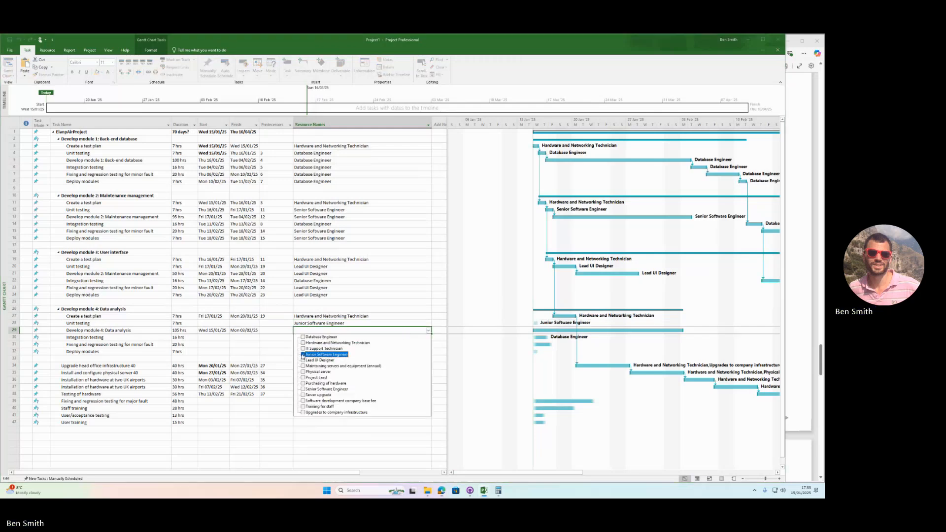
{"action": "left_click", "coordinate": [275, 350]}
- In module 4, assign Database Engineer to integration testing and Junior Software Engineer to both fixing and regression testing and deploy modules
{"action": "left_click", "coordinate": [311, 345]}
{"action": "left_click", "coordinate": [429, 346]}
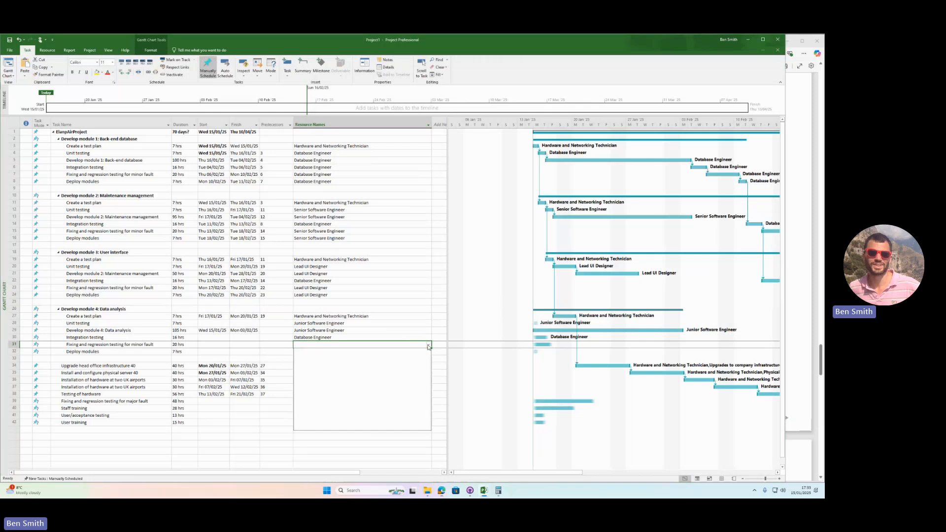
{"action": "left_click", "coordinate": [303, 369]}
{"action": "left_click", "coordinate": [297, 345]}
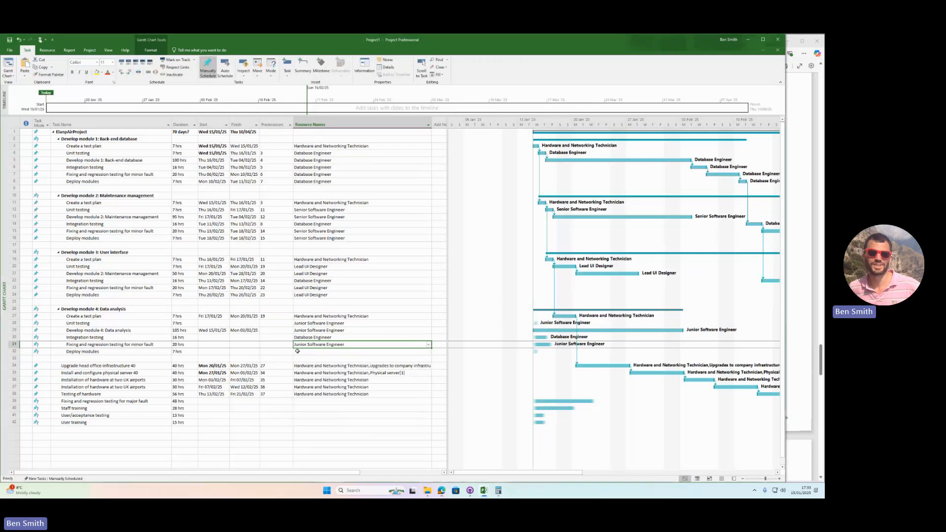
{"action": "left_click", "coordinate": [297, 352]}
{"action": "left_click", "coordinate": [428, 352]}
{"action": "left_click", "coordinate": [303, 376]}
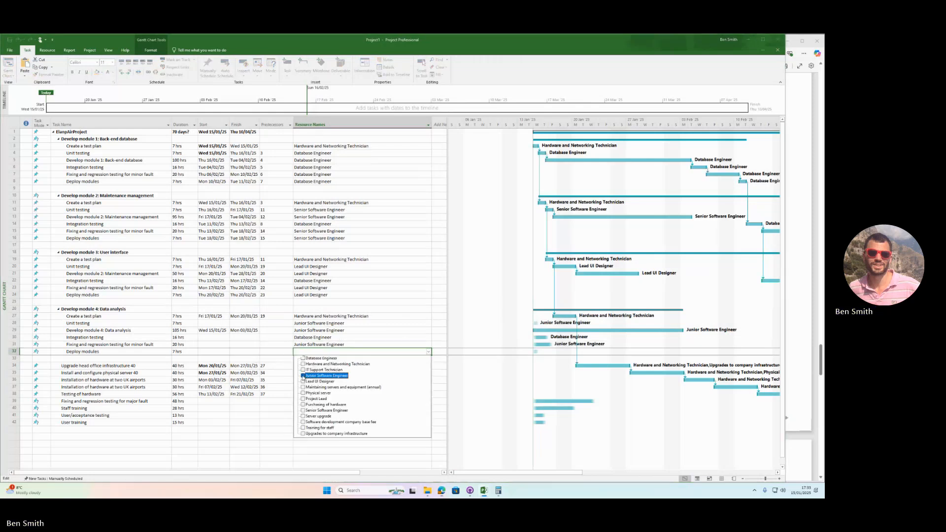
{"action": "left_click", "coordinate": [298, 351]}
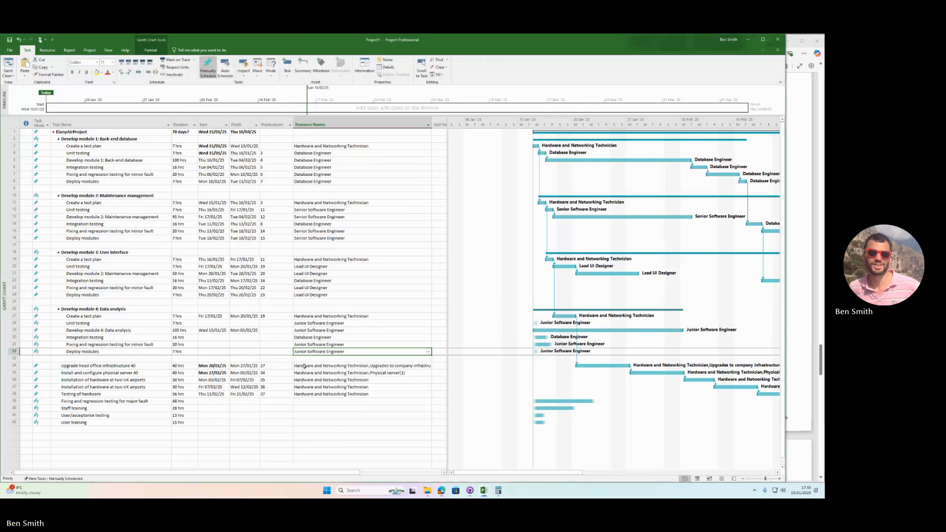
- Set the predecessors in module 4 to 27 for unit testing and 28 for Develop module 4: Data analysis
{"action": "left_click", "coordinate": [280, 323]}
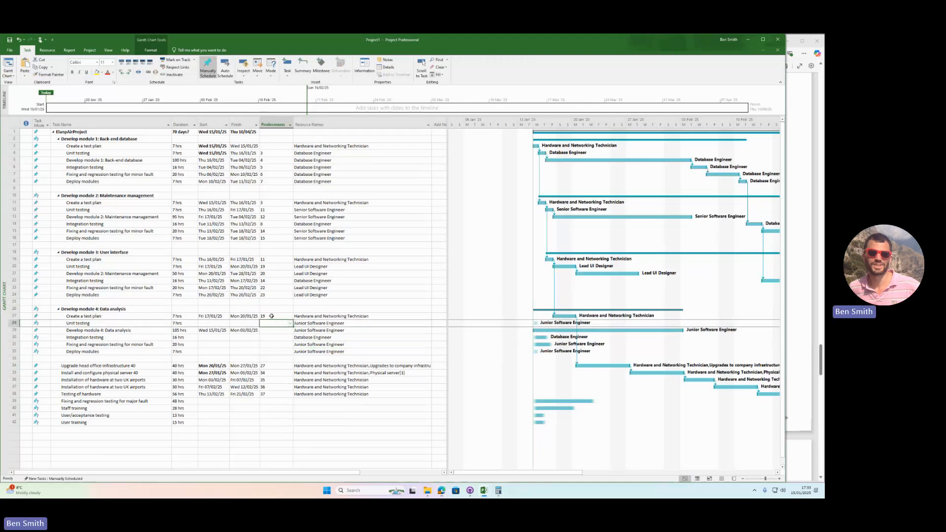
{"action": "type", "text": "27"}
{"action": "key", "text": "Return"}
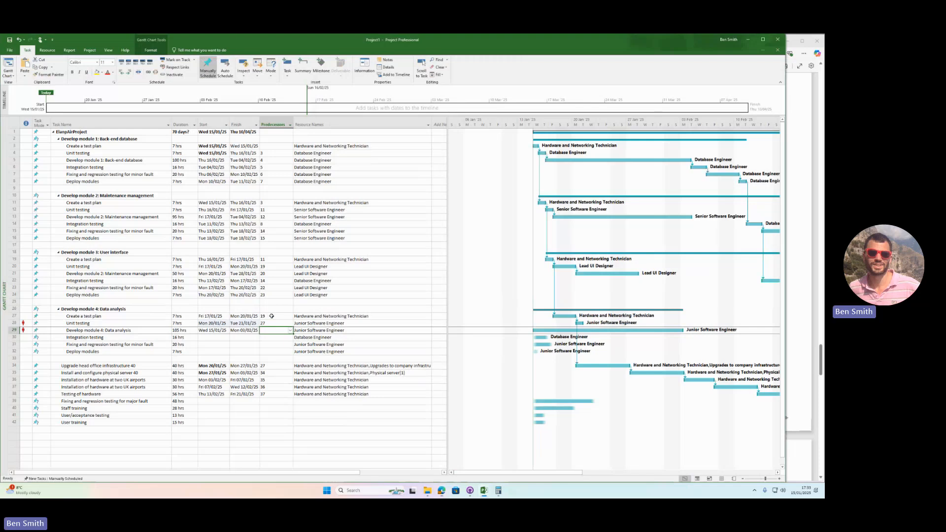
{"action": "type", "text": "28"}
{"action": "key", "text": "Return"}
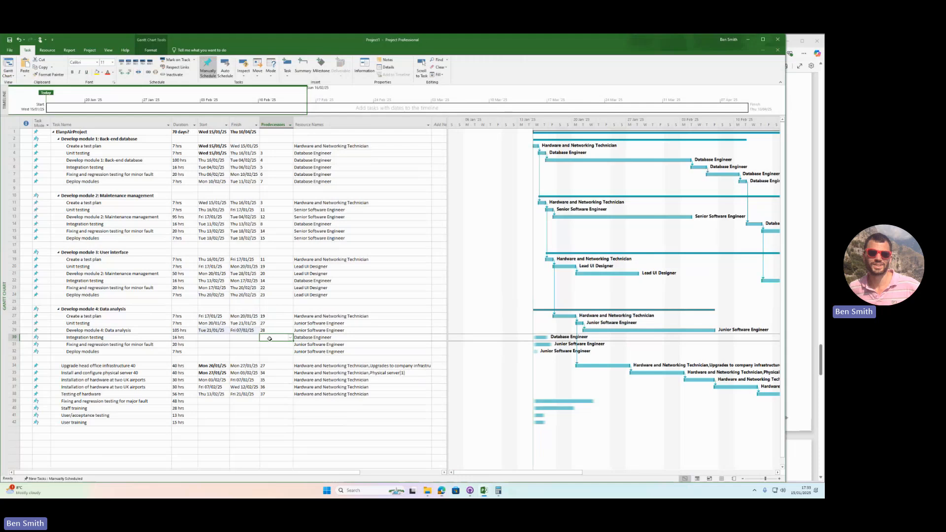
- Set the remaining module 4 predecessors to 22 for integration testing, 30 for fixing and regression testing, and 31 for deploy modules
{"action": "type", "text": "22"}
{"action": "key", "text": "Return"}
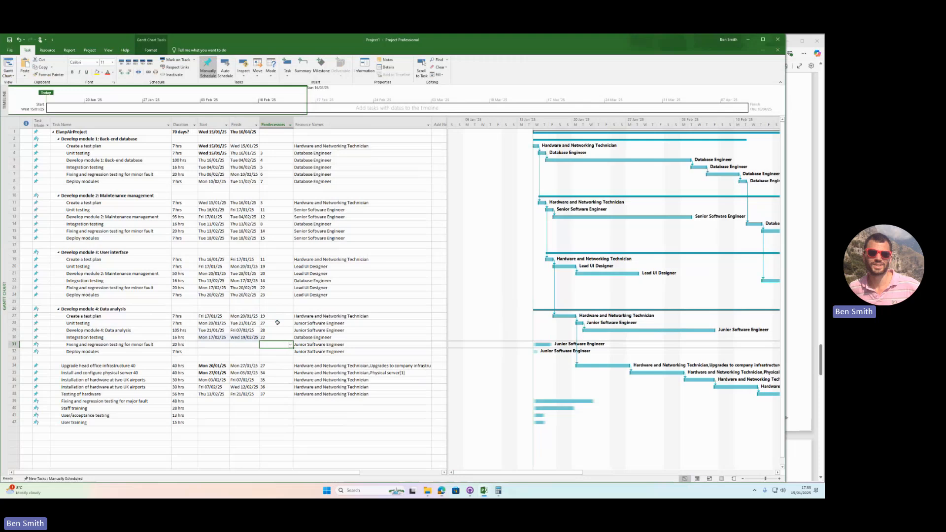
{"action": "type", "text": "30"}
{"action": "key", "text": "Return"}
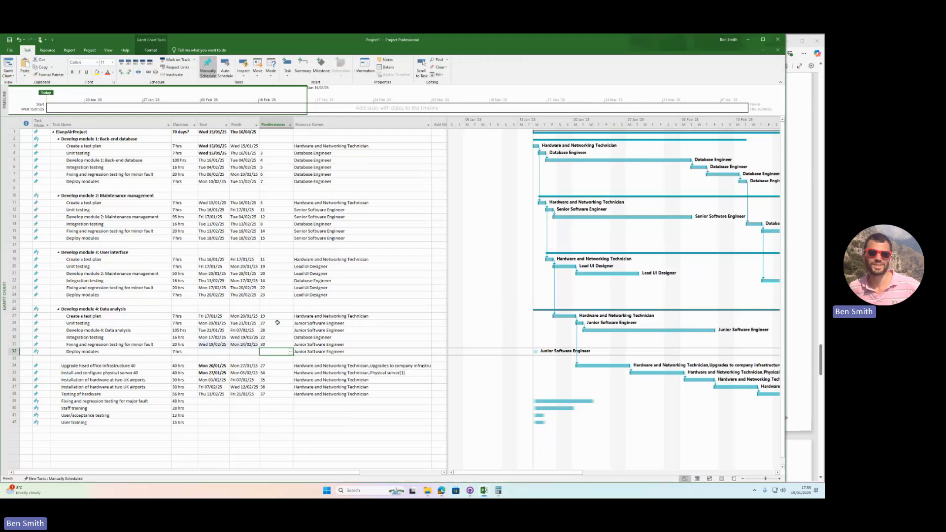
{"action": "type", "text": "32"}
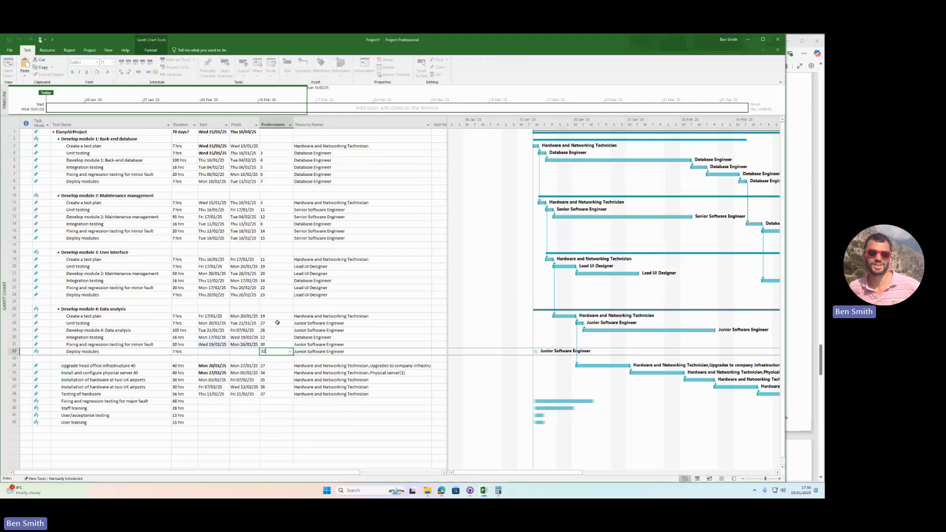
{"action": "key", "text": "Return"}
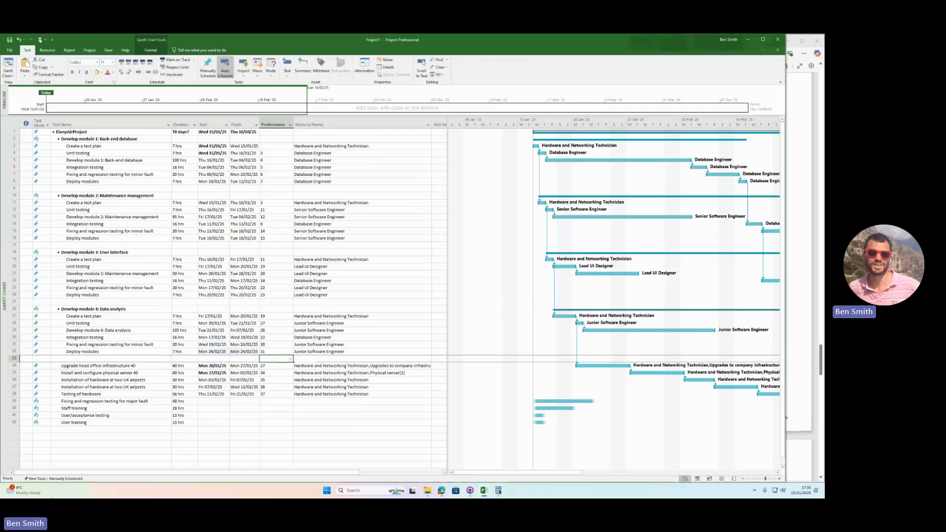
- Review the Gantt bars and task rows of all four modules, the hardware tasks and the unscheduled closing tasks
{"action": "left_click_drag", "start_coordinate": [563, 470], "coordinate": [604, 465]}
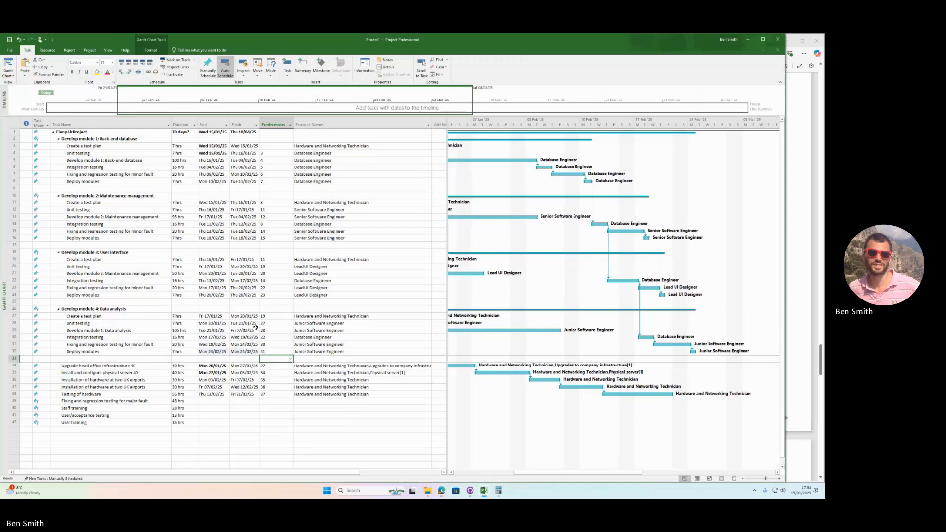
{"action": "scroll", "coordinate": [268, 368], "scroll_direction": "down", "scroll_amount": 1}
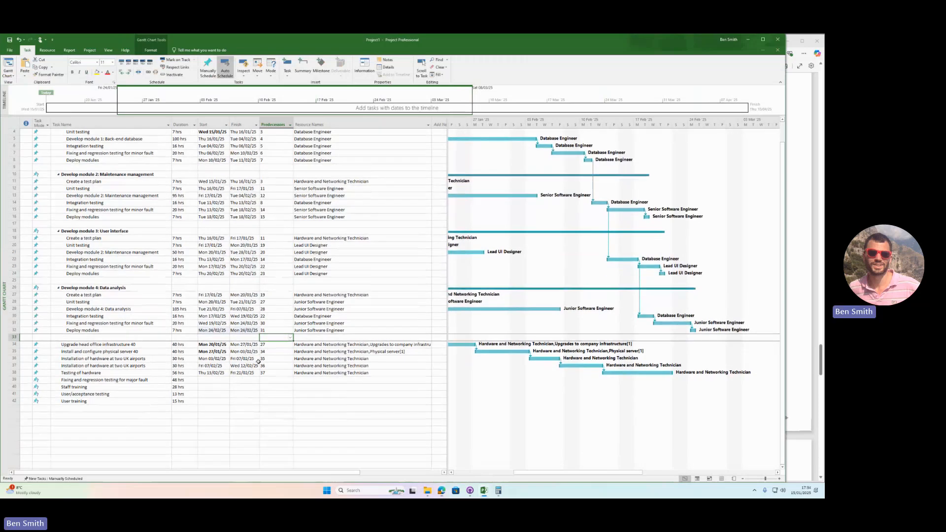
{"action": "left_click", "coordinate": [136, 351]}
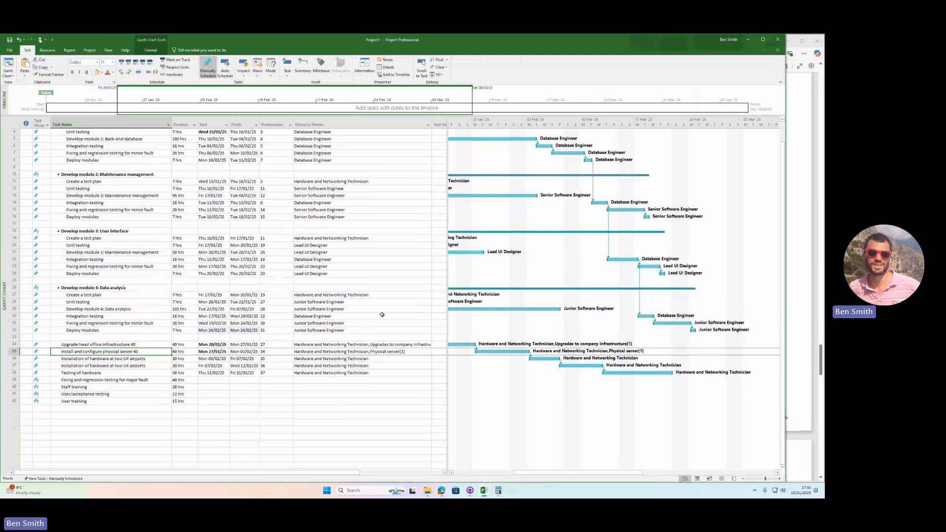
{"action": "scroll", "coordinate": [303, 280], "scroll_direction": "up", "scroll_amount": 1}
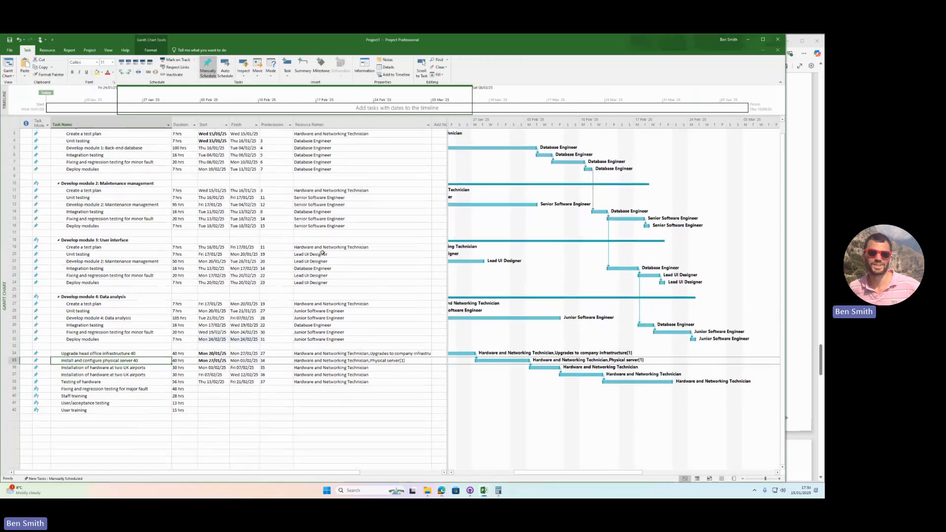
{"action": "left_click", "coordinate": [110, 261]}
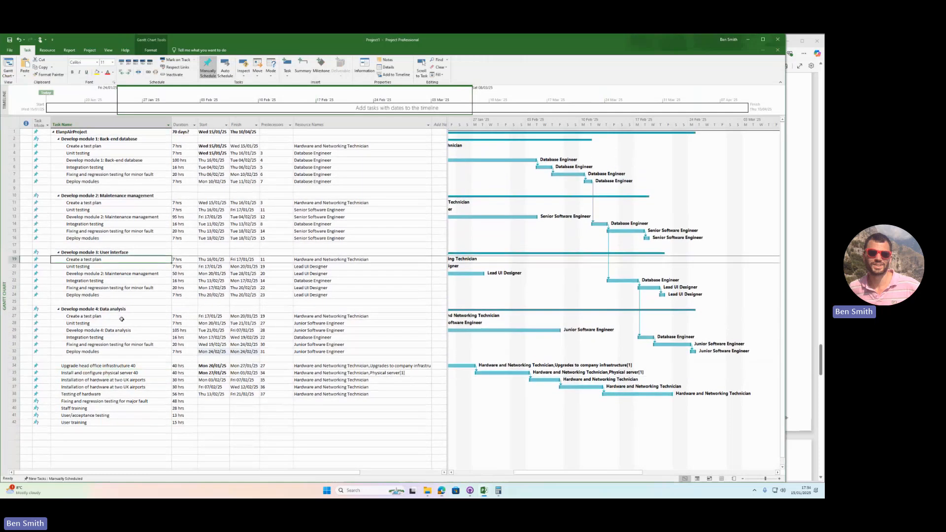
{"action": "left_click", "coordinate": [280, 417]}
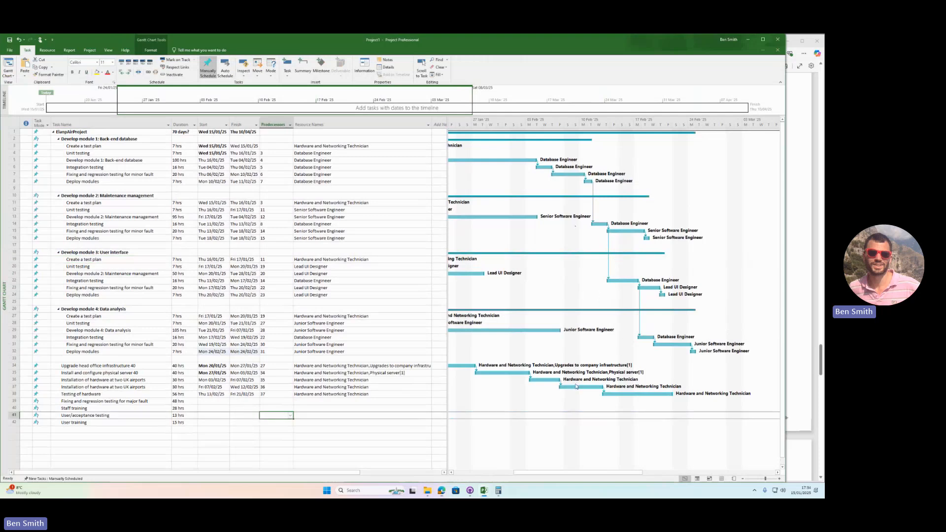
{"action": "left_click_drag", "start_coordinate": [536, 473], "coordinate": [475, 473]}
{"action": "left_click_drag", "start_coordinate": [559, 473], "coordinate": [631, 472]}
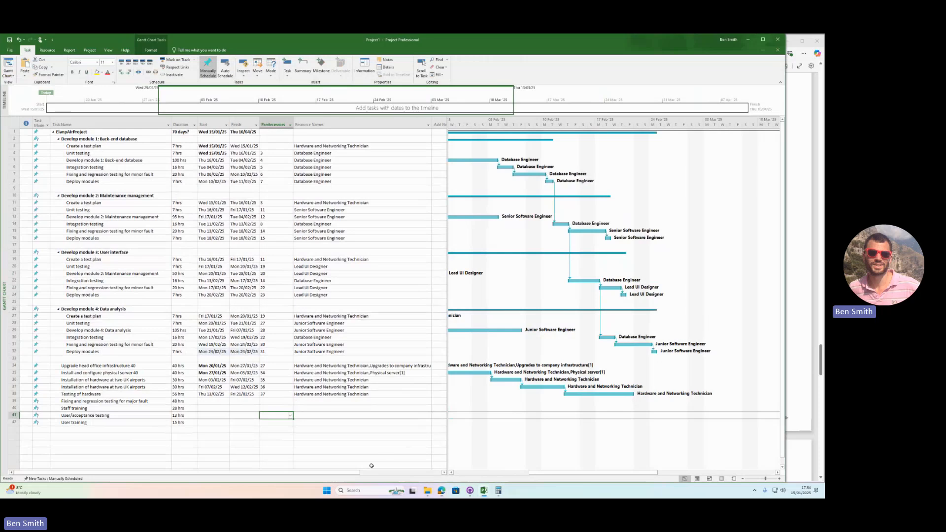
{"action": "left_click_drag", "start_coordinate": [538, 473], "coordinate": [469, 474]}
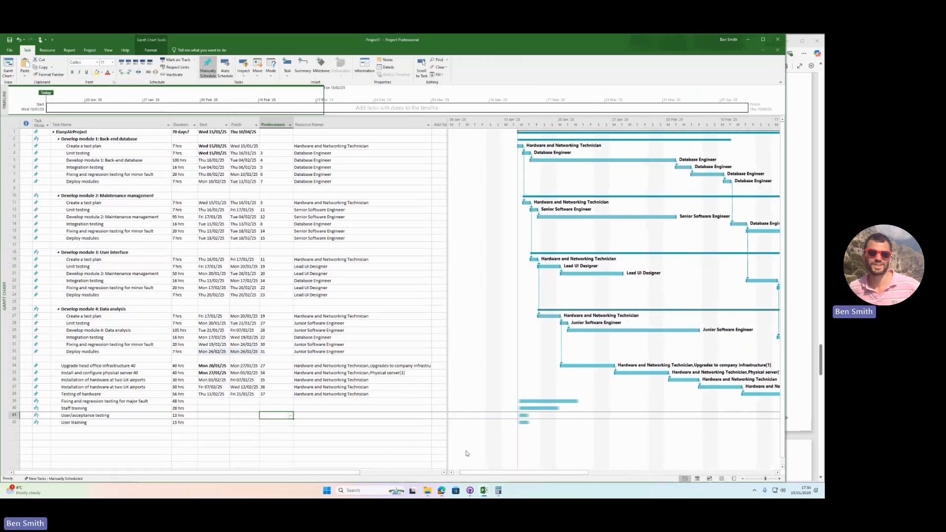
{"action": "scroll", "coordinate": [236, 403], "scroll_direction": "down", "scroll_amount": 1}
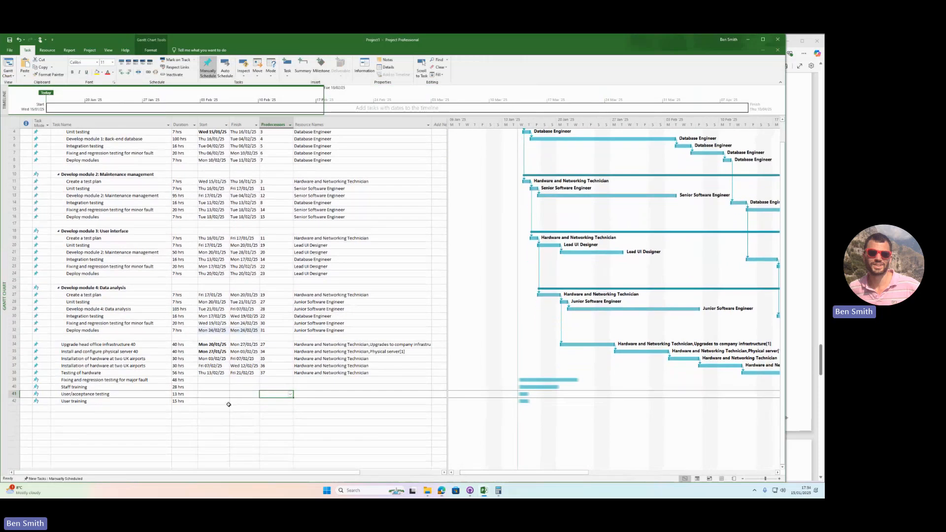
- Switch to the brief in the browser and read the new staff profiles to find who suits the major fault fixing and regression testing task
{"action": "left_click", "coordinate": [126, 381]}
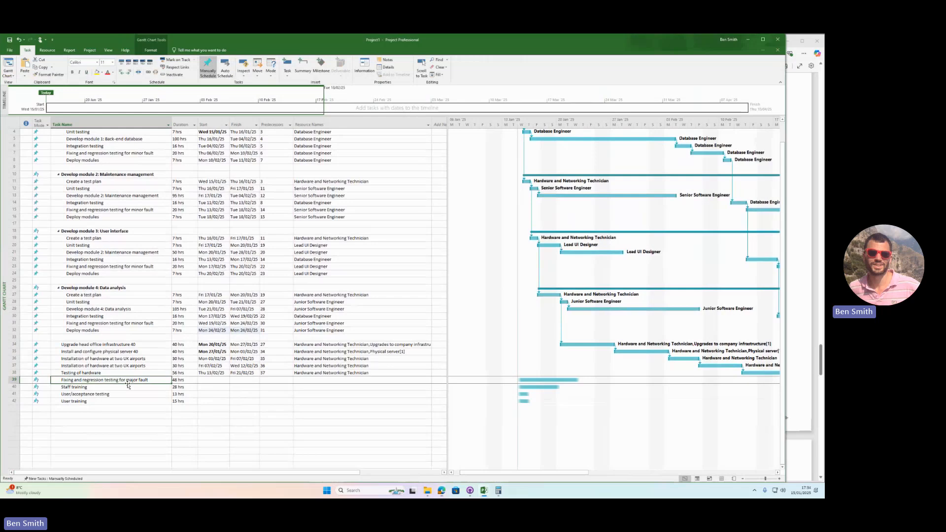
{"action": "mouse_move", "coordinate": [484, 490]}
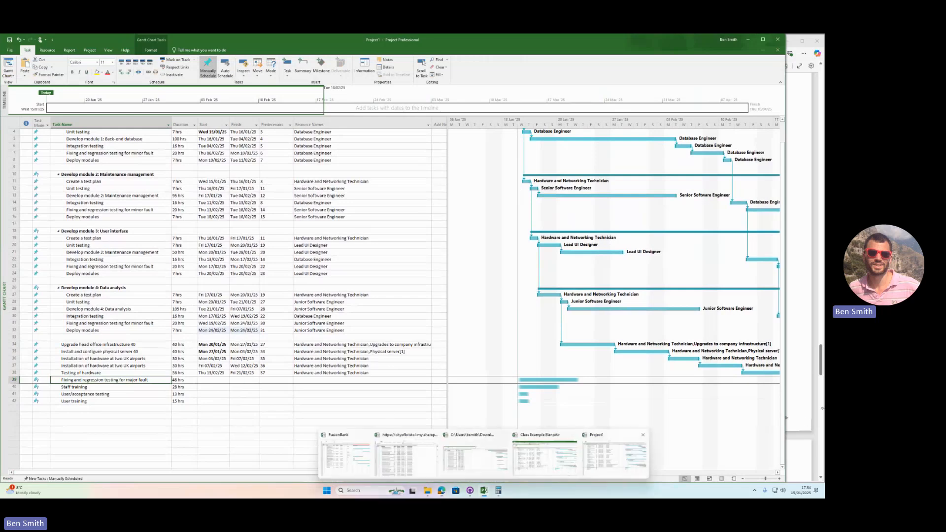
{"action": "left_click", "coordinate": [801, 401]}
{"action": "scroll", "coordinate": [545, 310], "scroll_direction": "up", "scroll_amount": 2}
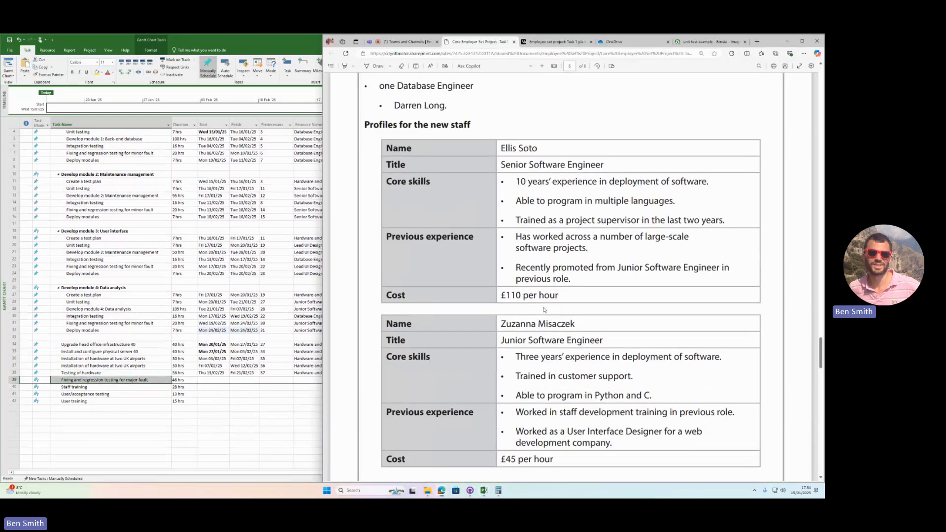
{"action": "scroll", "coordinate": [541, 274], "scroll_direction": "down", "scroll_amount": 4}
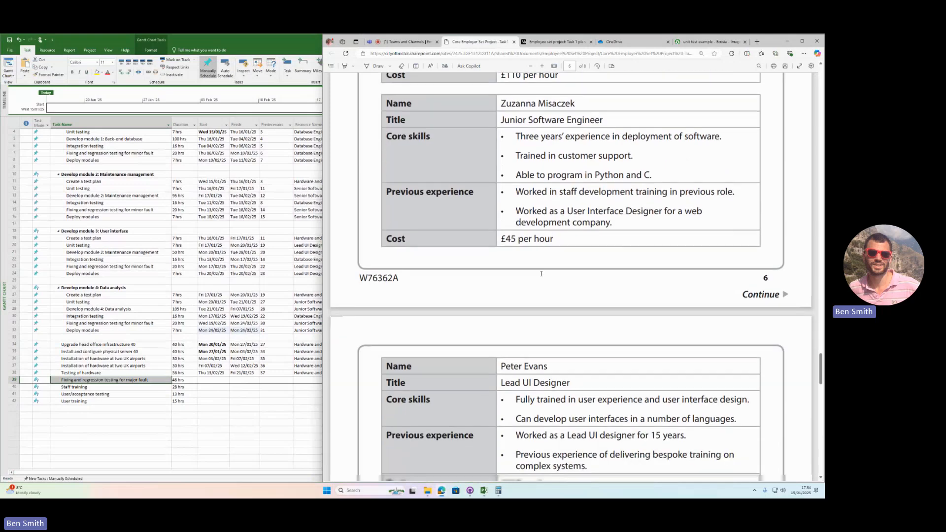
{"action": "scroll", "coordinate": [541, 274], "scroll_direction": "down", "scroll_amount": 7}
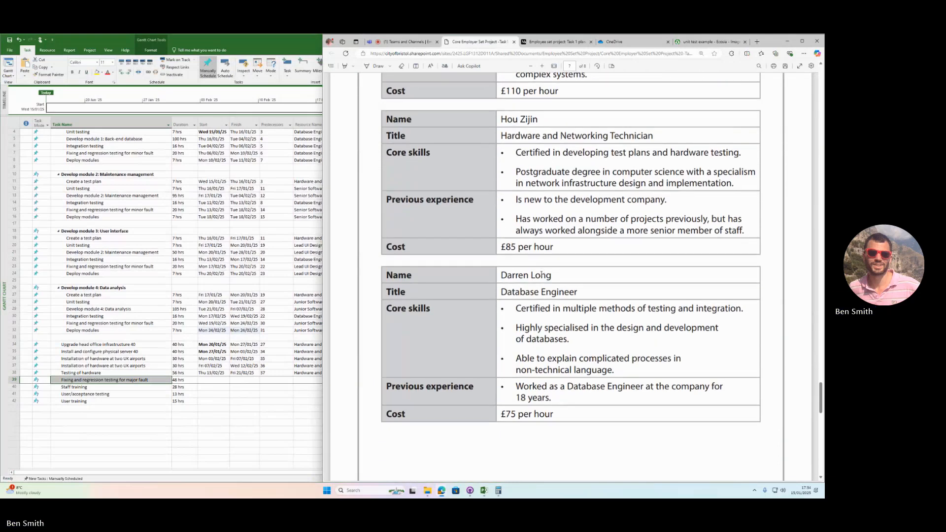
{"action": "scroll", "coordinate": [541, 274], "scroll_direction": "down", "scroll_amount": 1}
{"action": "scroll", "coordinate": [545, 273], "scroll_direction": "down", "scroll_amount": 7}
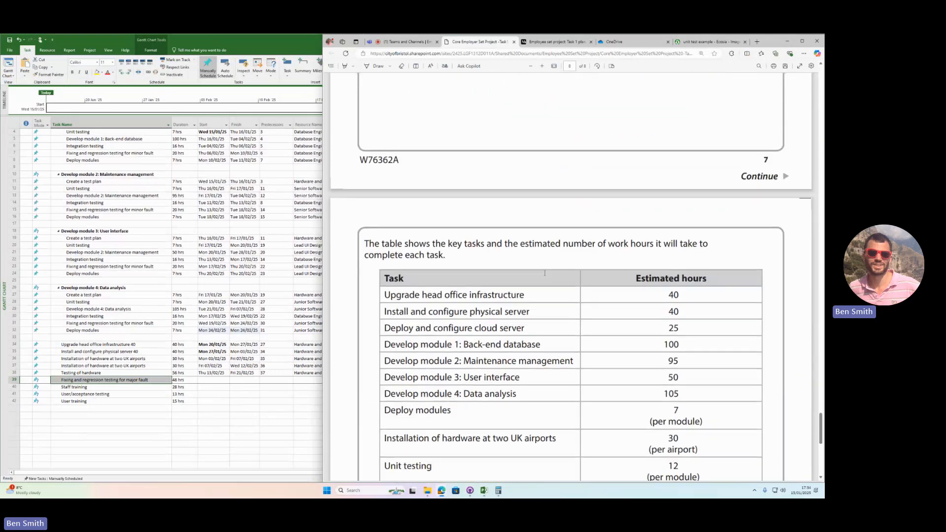
{"action": "scroll", "coordinate": [547, 279], "scroll_direction": "up", "scroll_amount": 8}
{"action": "scroll", "coordinate": [548, 280], "scroll_direction": "up", "scroll_amount": 2}
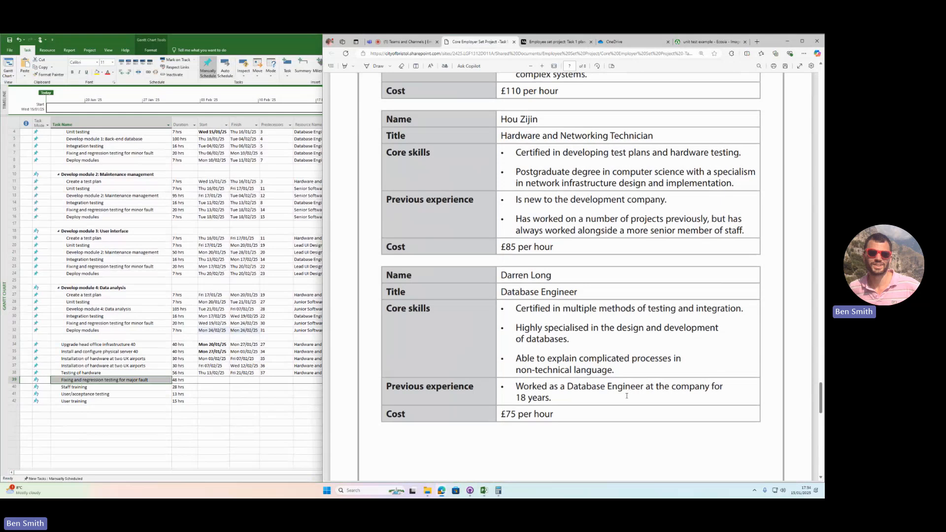
{"action": "scroll", "coordinate": [591, 345], "scroll_direction": "up", "scroll_amount": 1}
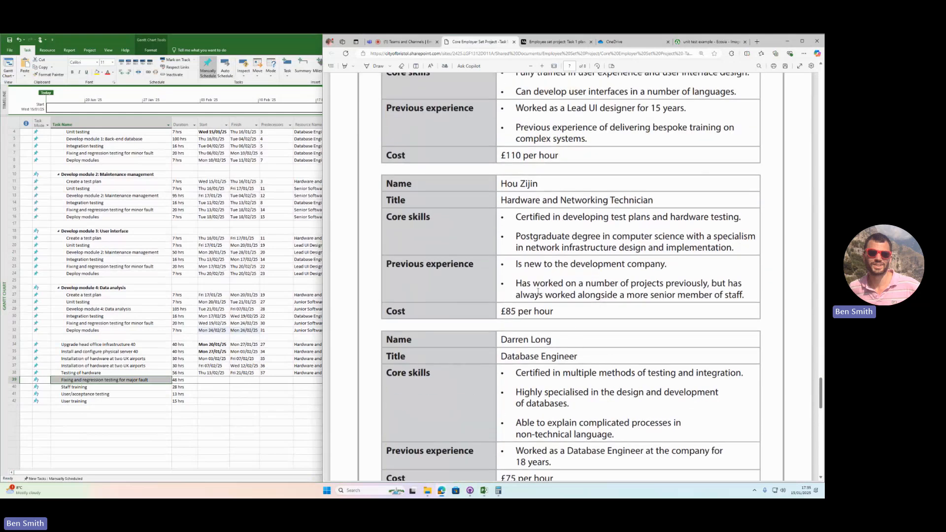
{"action": "scroll", "coordinate": [553, 417], "scroll_direction": "up", "scroll_amount": 3}
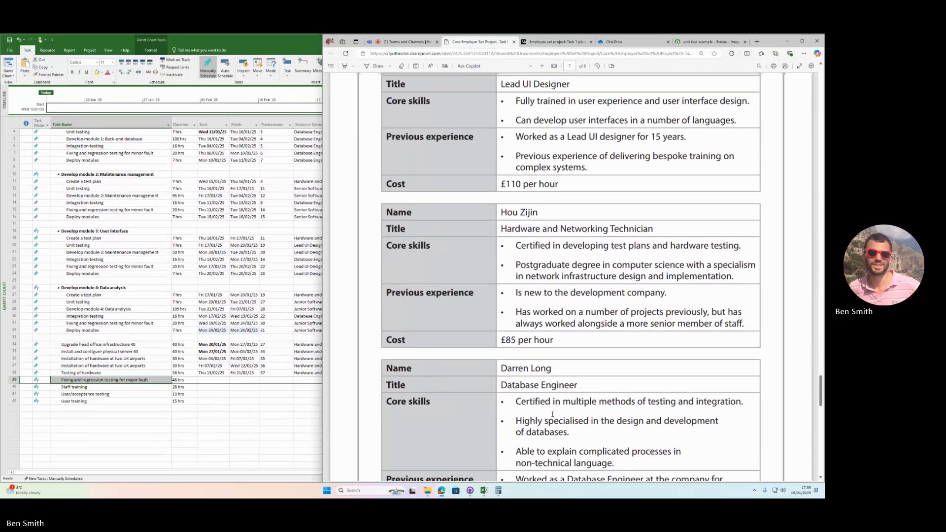
{"action": "scroll", "coordinate": [532, 282], "scroll_direction": "up", "scroll_amount": 3}
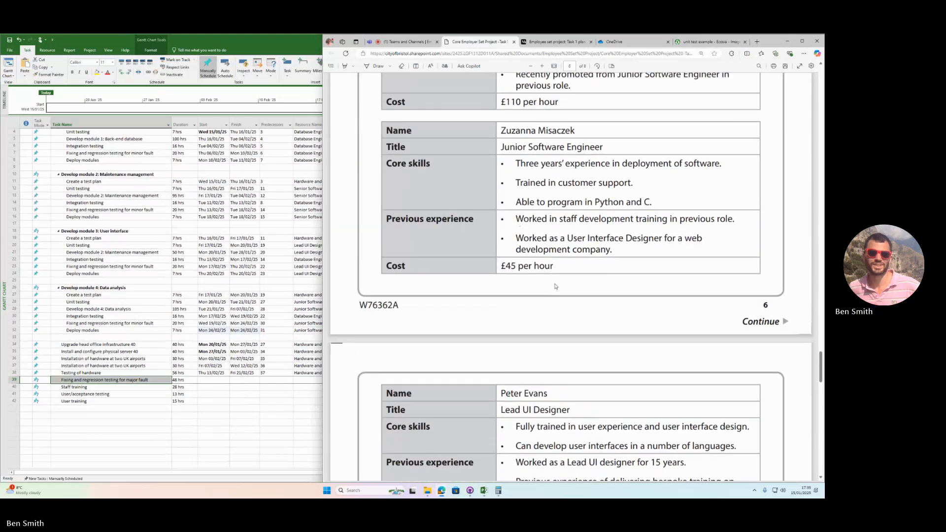
{"action": "scroll", "coordinate": [553, 294], "scroll_direction": "up", "scroll_amount": 4}
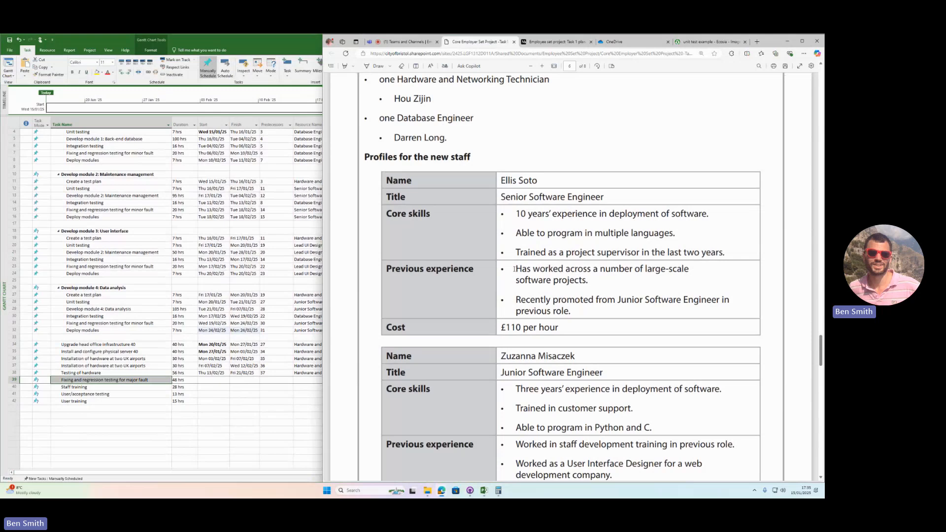
- Highlight the Senior Software Engineer's previous experience and the Hardware and Networking Technician's test plan and hardware testing skill in the brief
{"action": "left_click_drag", "start_coordinate": [514, 269], "coordinate": [589, 318]}
{"action": "scroll", "coordinate": [560, 315], "scroll_direction": "down", "scroll_amount": 1}
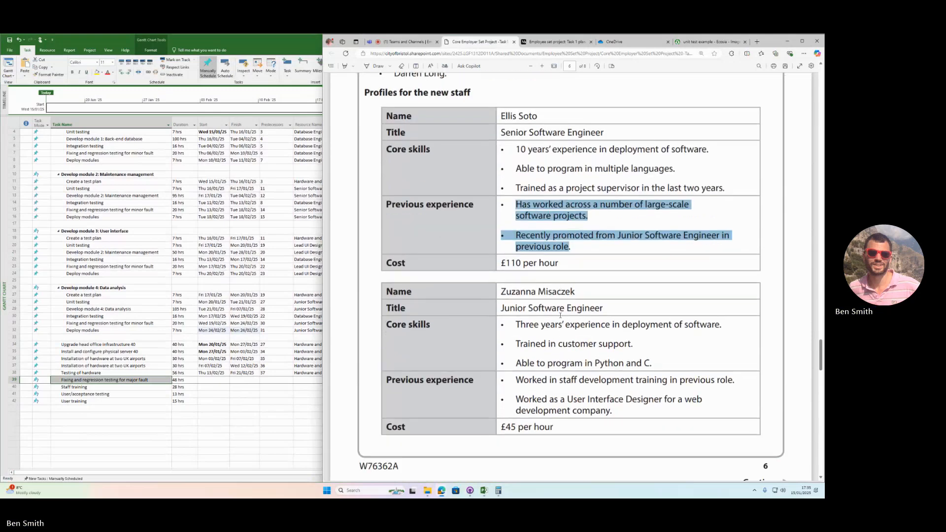
{"action": "scroll", "coordinate": [560, 315], "scroll_direction": "down", "scroll_amount": 2}
{"action": "scroll", "coordinate": [570, 328], "scroll_direction": "down", "scroll_amount": 6}
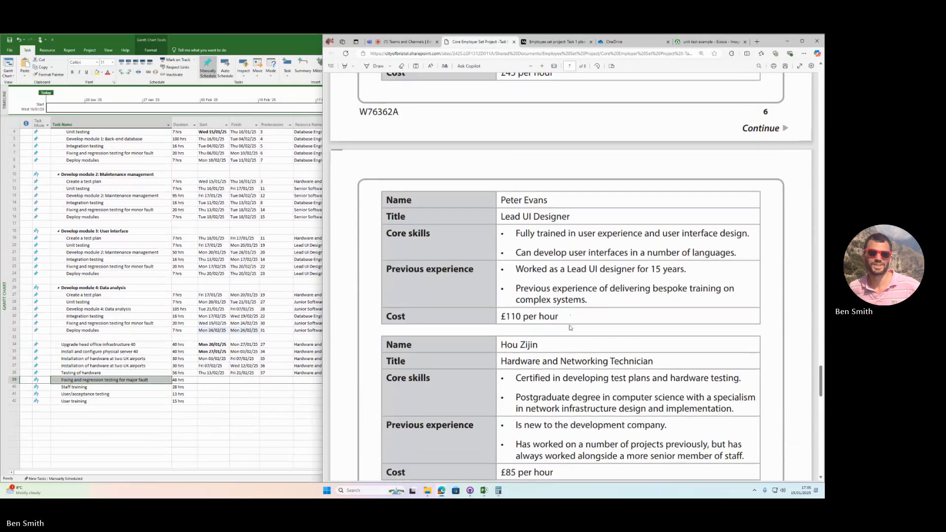
{"action": "scroll", "coordinate": [508, 304], "scroll_direction": "down", "scroll_amount": 1}
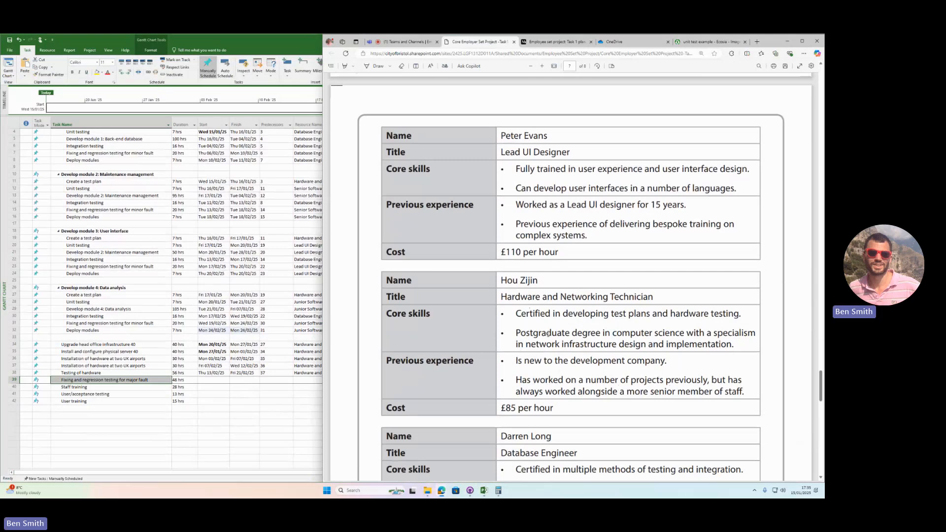
{"action": "left_click_drag", "start_coordinate": [515, 314], "coordinate": [735, 316]}
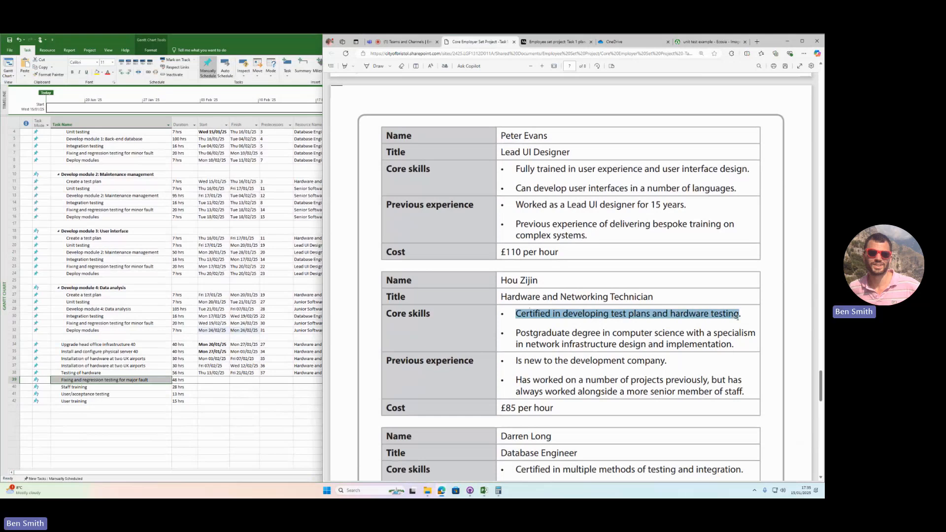
- Switch back to Project and assign the Senior Software Engineer to the major fault fixing and regression testing task
{"action": "left_click", "coordinate": [607, 315]}
{"action": "left_click", "coordinate": [189, 423]}
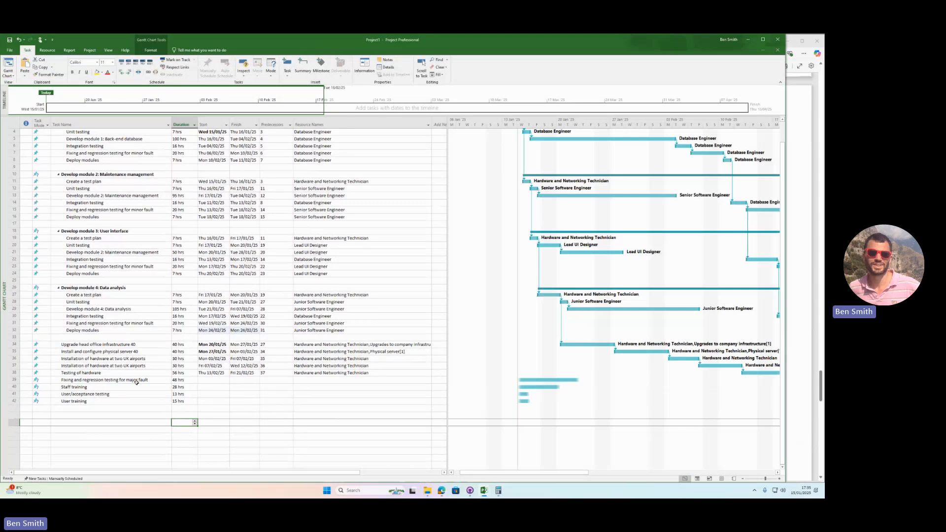
{"action": "left_click", "coordinate": [137, 381]}
{"action": "left_click", "coordinate": [305, 381]}
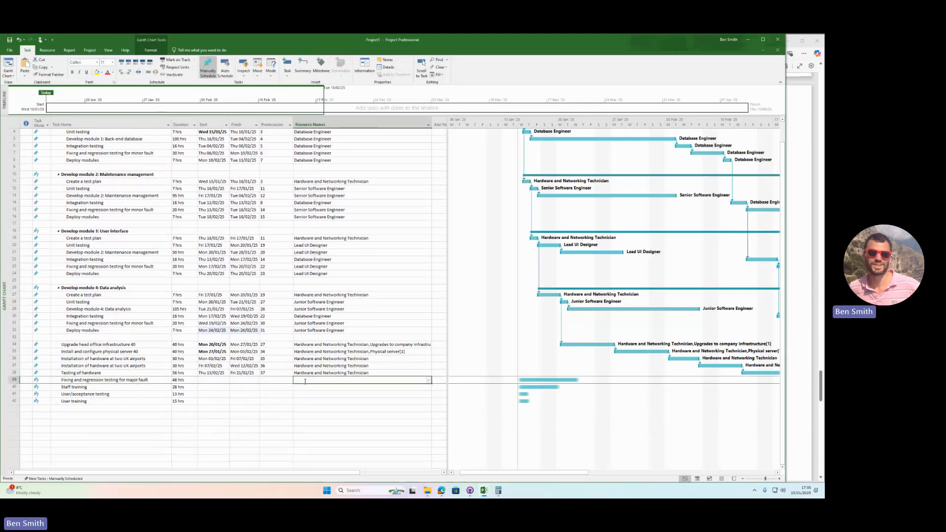
{"action": "left_click", "coordinate": [428, 380]}
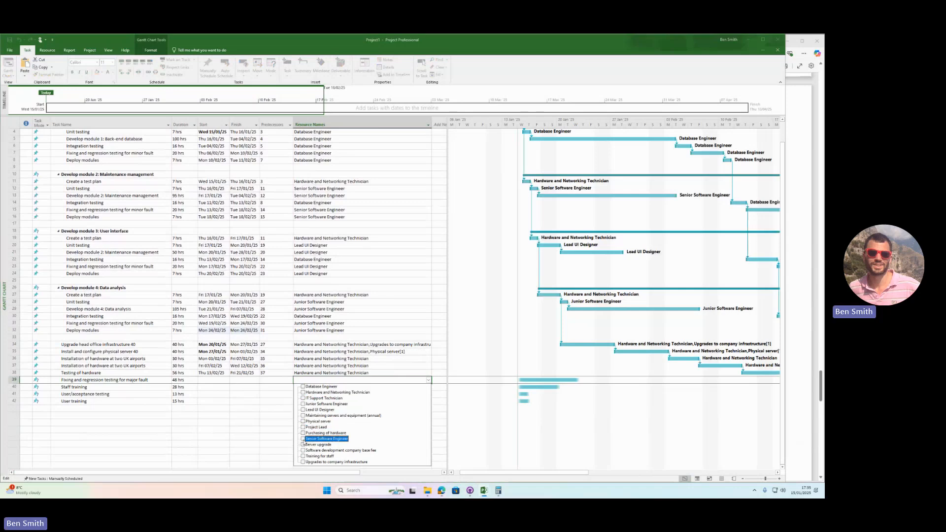
{"action": "key", "text": "Return"}
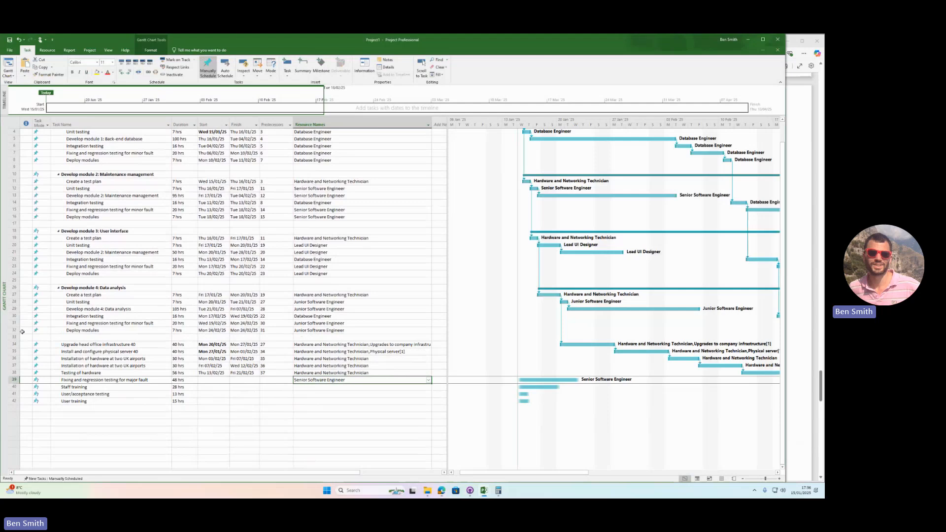
- Set the predecessor of the major fault fixing and regression testing task to 32
{"action": "left_click", "coordinate": [273, 380]}
{"action": "type", "text": "32"}
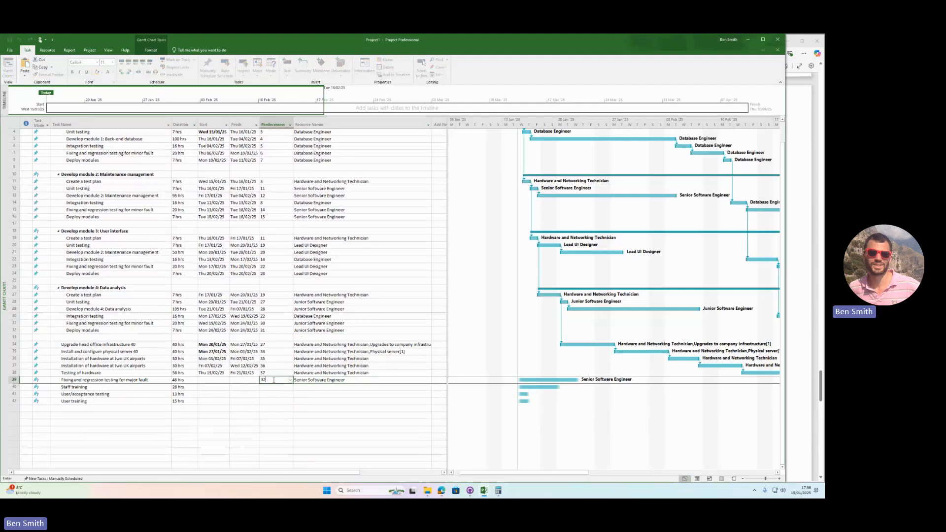
{"action": "key", "text": "Return"}
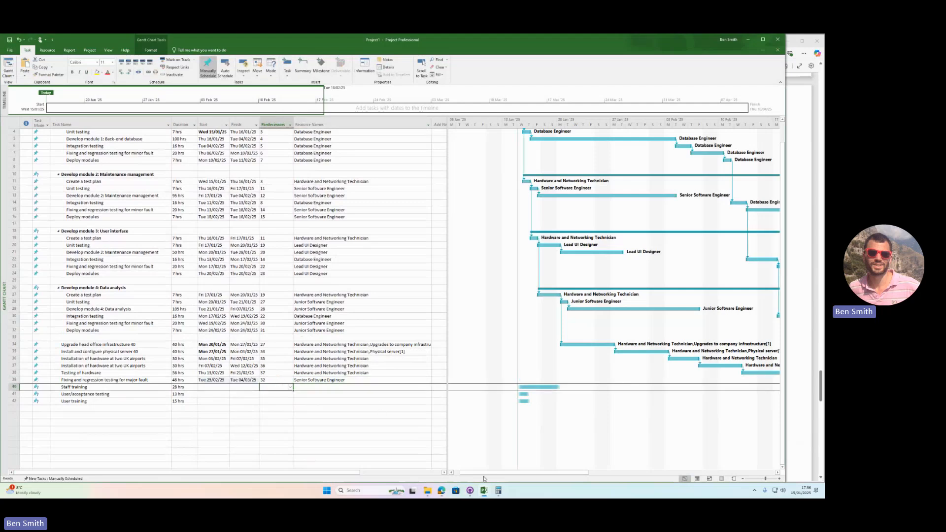
- Switch to the brief in the browser and read the new staff profiles to find who suits the staff training task
{"action": "left_click_drag", "start_coordinate": [495, 473], "coordinate": [449, 451]}
{"action": "scroll", "coordinate": [660, 344], "scroll_direction": "down", "scroll_amount": 3}
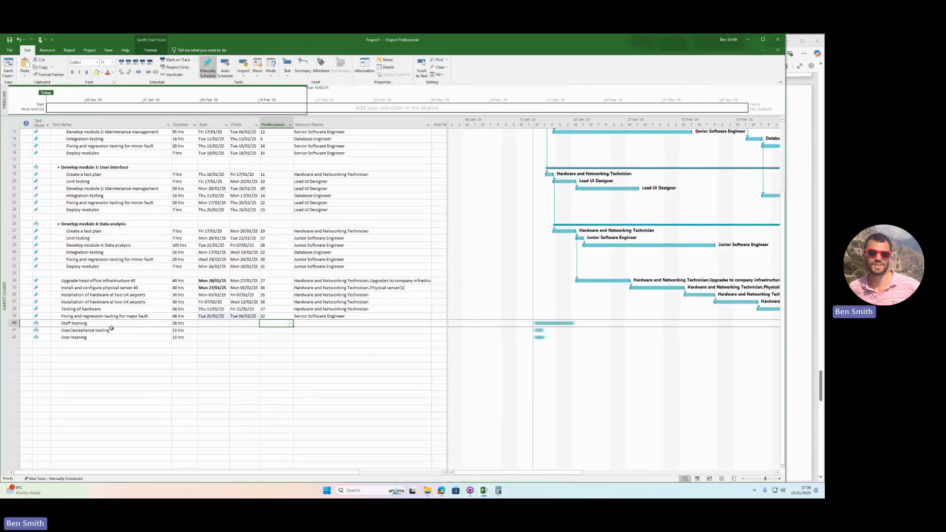
{"action": "left_click", "coordinate": [811, 384]}
{"action": "scroll", "coordinate": [562, 318], "scroll_direction": "down", "scroll_amount": 5}
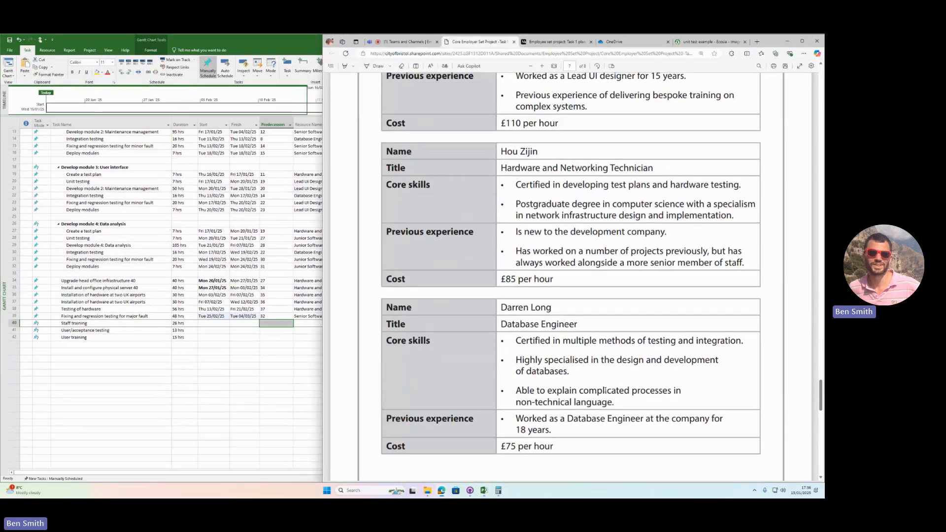
{"action": "scroll", "coordinate": [542, 299], "scroll_direction": "down", "scroll_amount": 2}
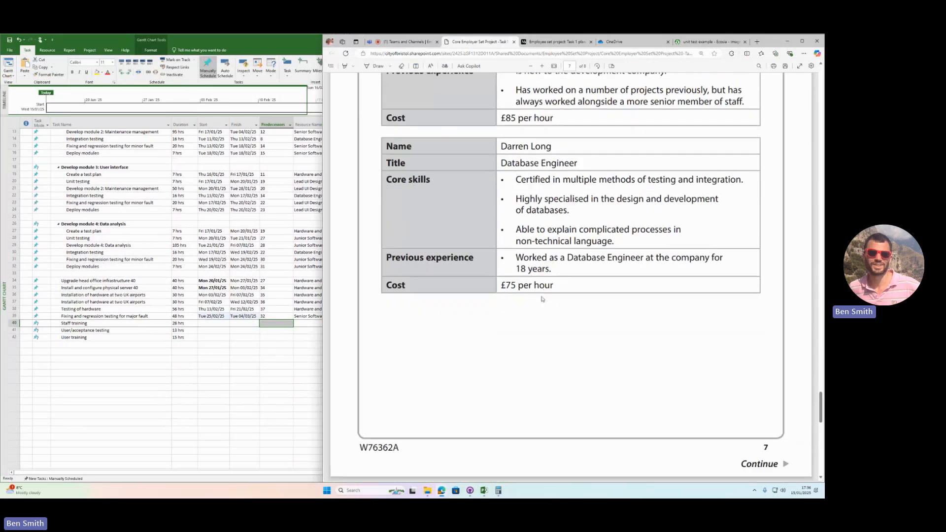
{"action": "scroll", "coordinate": [544, 303], "scroll_direction": "down", "scroll_amount": 5}
{"action": "scroll", "coordinate": [551, 317], "scroll_direction": "up", "scroll_amount": 8}
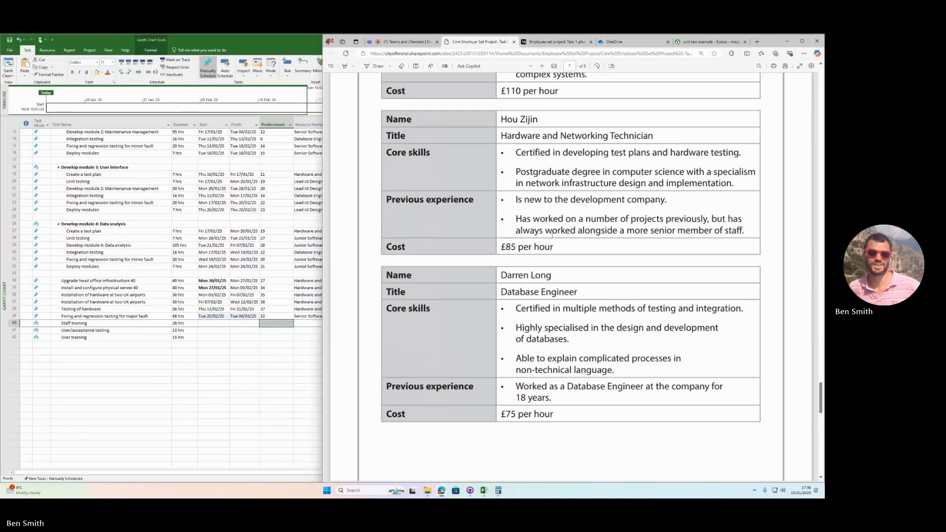
{"action": "scroll", "coordinate": [546, 215], "scroll_direction": "up", "scroll_amount": 3}
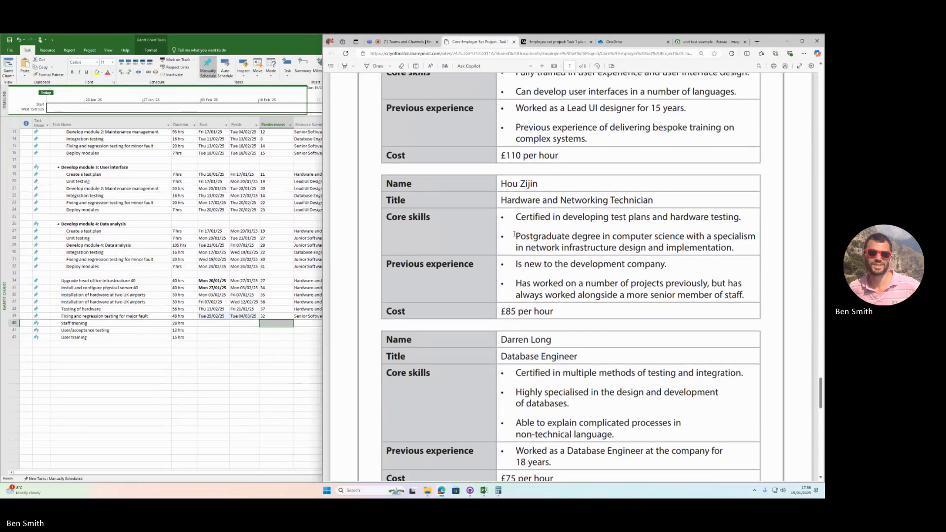
{"action": "scroll", "coordinate": [535, 221], "scroll_direction": "up", "scroll_amount": 6}
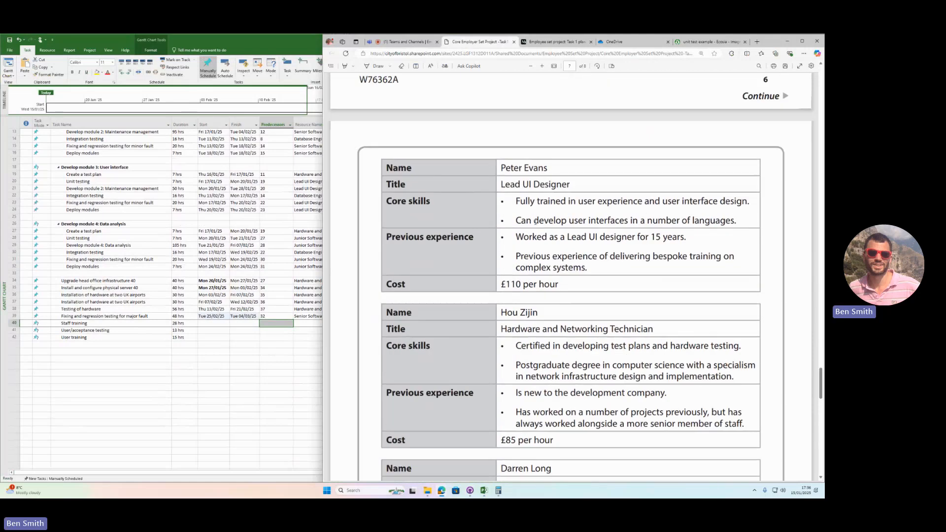
- Highlight the Lead UI Designer's skills and experience and the Junior Software Engineer's staff development training experience in the brief
{"action": "left_click_drag", "start_coordinate": [521, 202], "coordinate": [736, 220]}
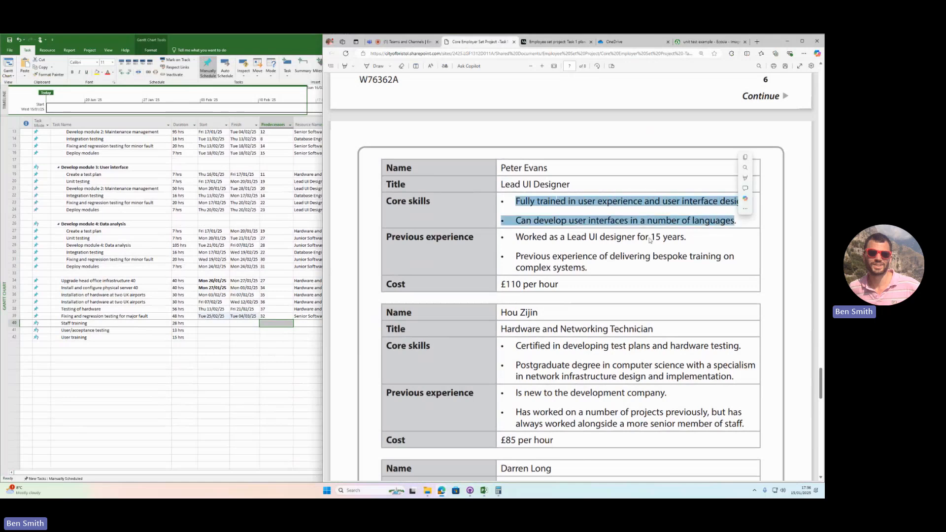
{"action": "left_click_drag", "start_coordinate": [523, 237], "coordinate": [649, 329]}
{"action": "left_click", "coordinate": [597, 265]}
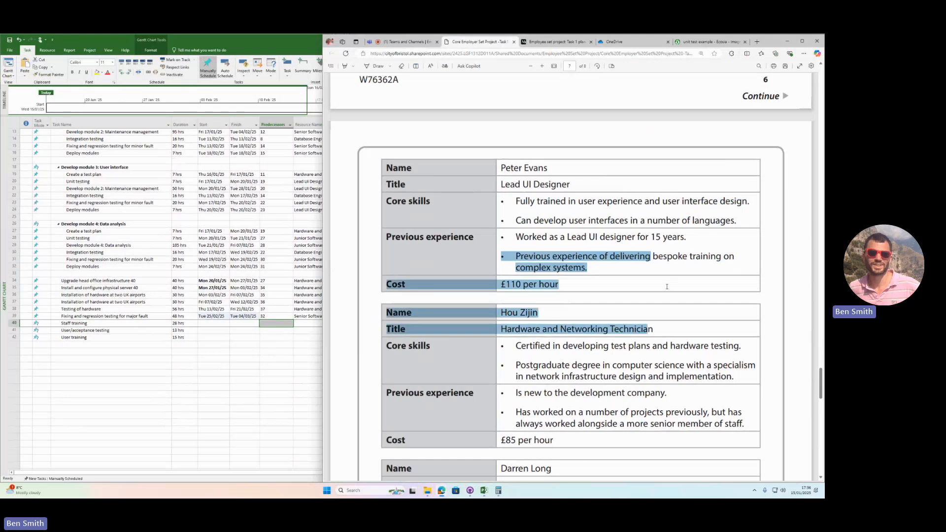
{"action": "scroll", "coordinate": [534, 252], "scroll_direction": "up", "scroll_amount": 5}
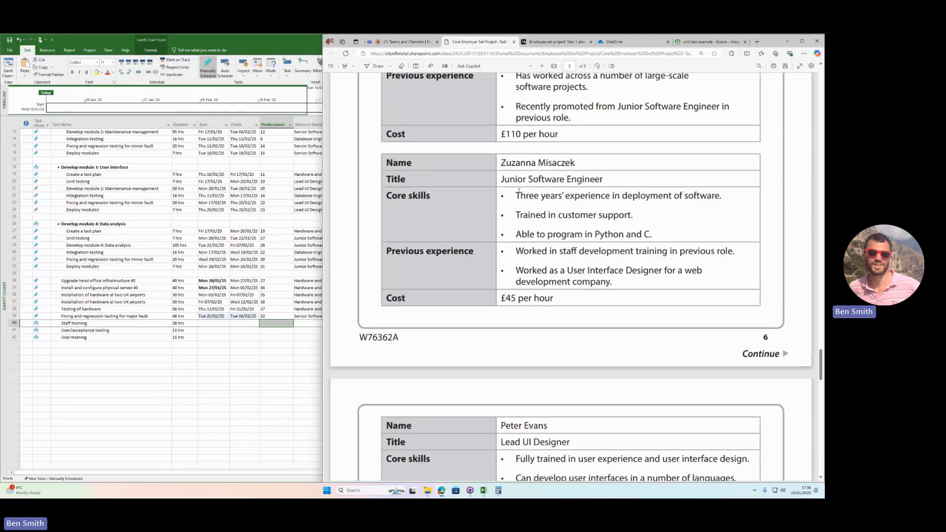
{"action": "left_click_drag", "start_coordinate": [515, 251], "coordinate": [735, 251]}
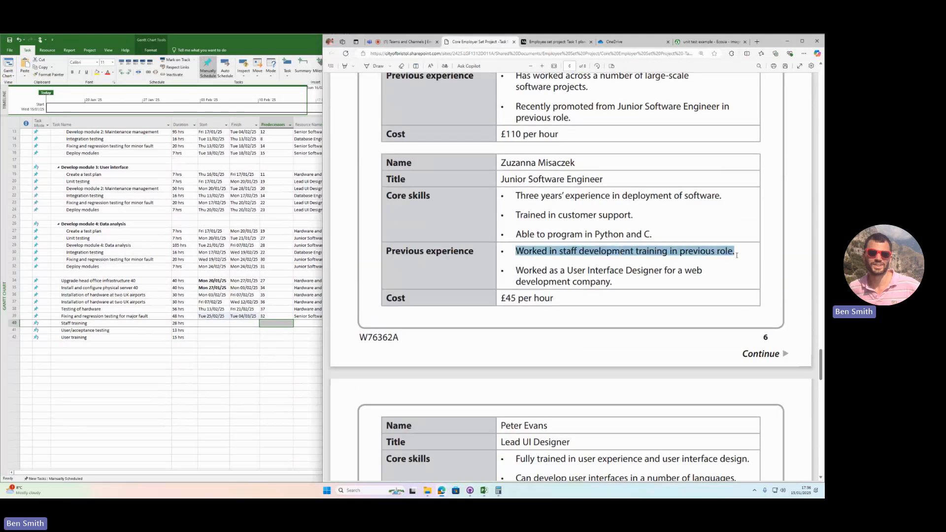
{"action": "scroll", "coordinate": [678, 249], "scroll_direction": "up", "scroll_amount": 3}
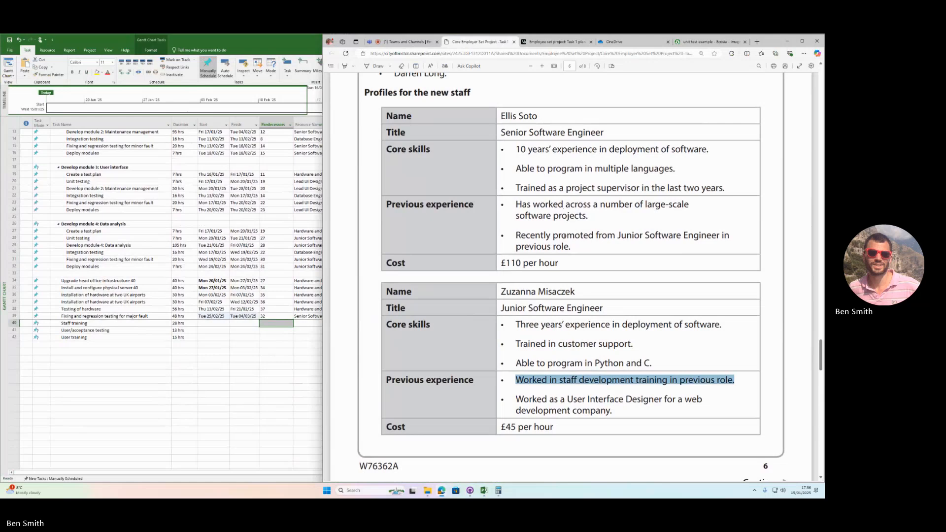
- Switch back to Project and assign the Junior Software Engineer to the Staff training task
{"action": "left_click", "coordinate": [294, 373]}
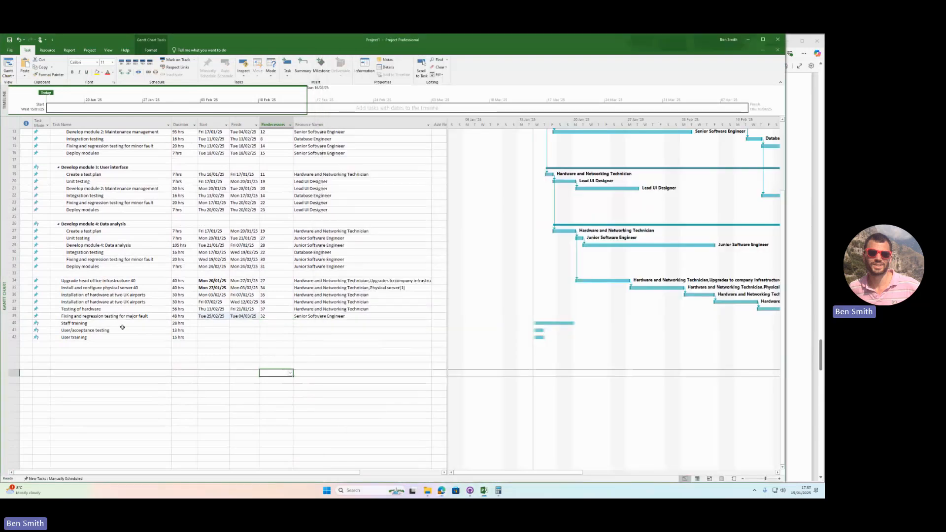
{"action": "left_click", "coordinate": [119, 324]}
{"action": "left_click", "coordinate": [353, 321]}
{"action": "left_click", "coordinate": [428, 323]}
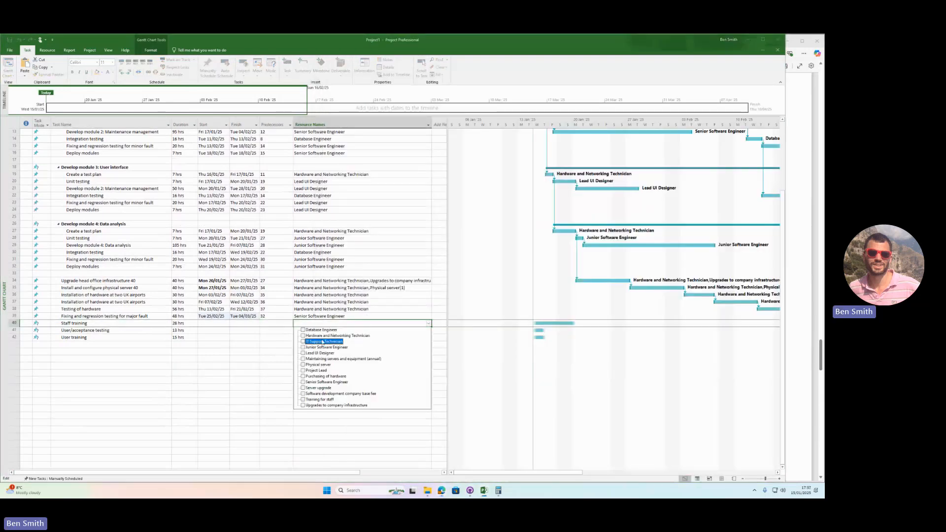
{"action": "left_click", "coordinate": [303, 348]}
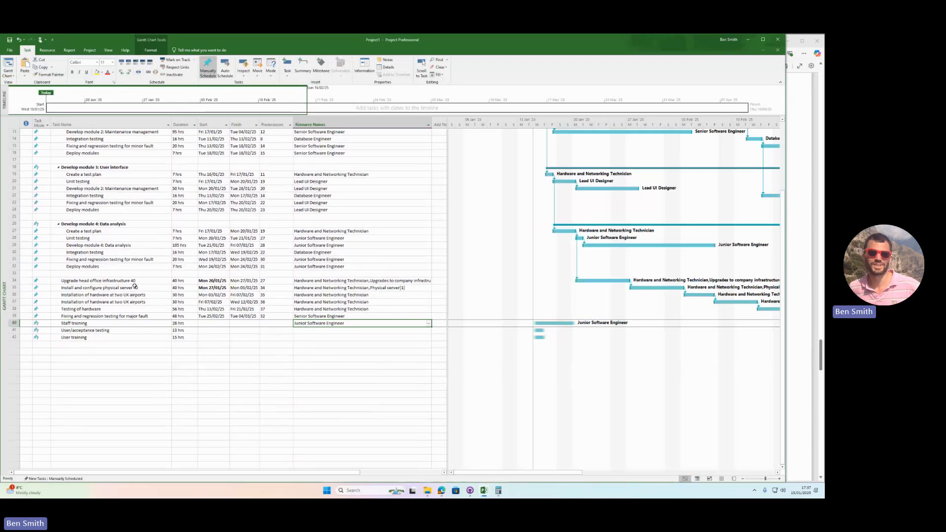
- Set the predecessor of the Staff training task to 39
{"action": "left_click", "coordinate": [99, 316]}
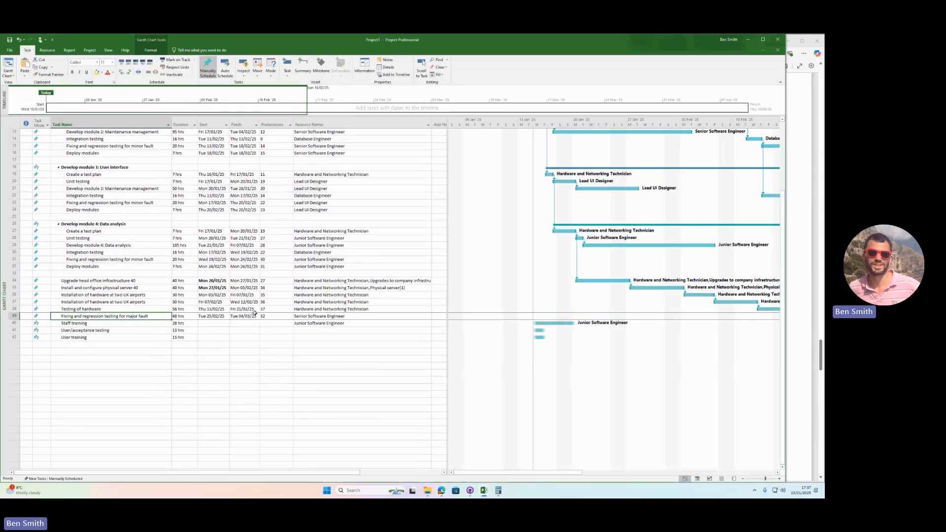
{"action": "left_click", "coordinate": [266, 325]}
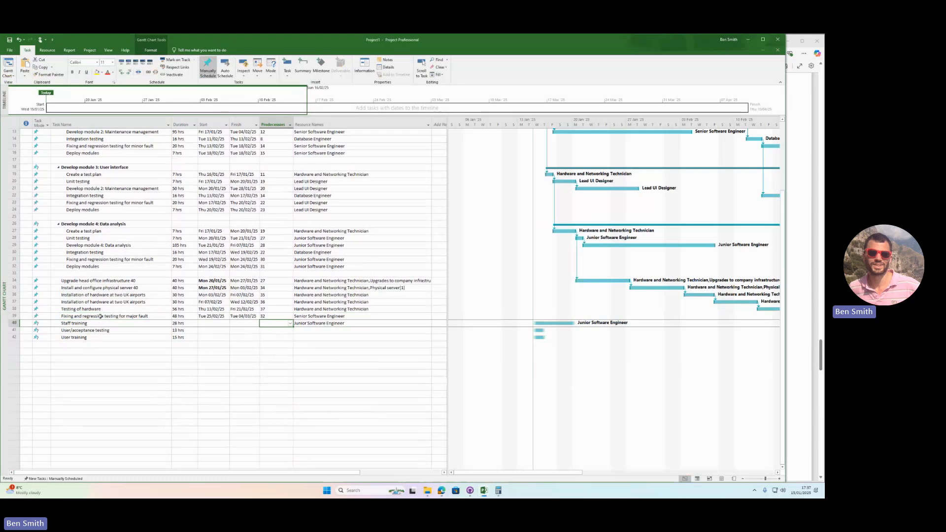
{"action": "type", "text": "39"}
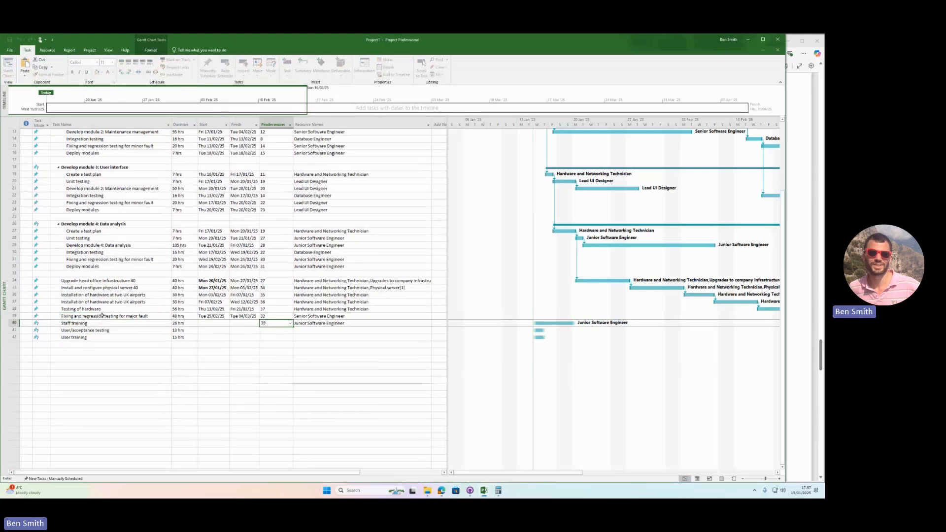
{"action": "key", "text": "Return"}
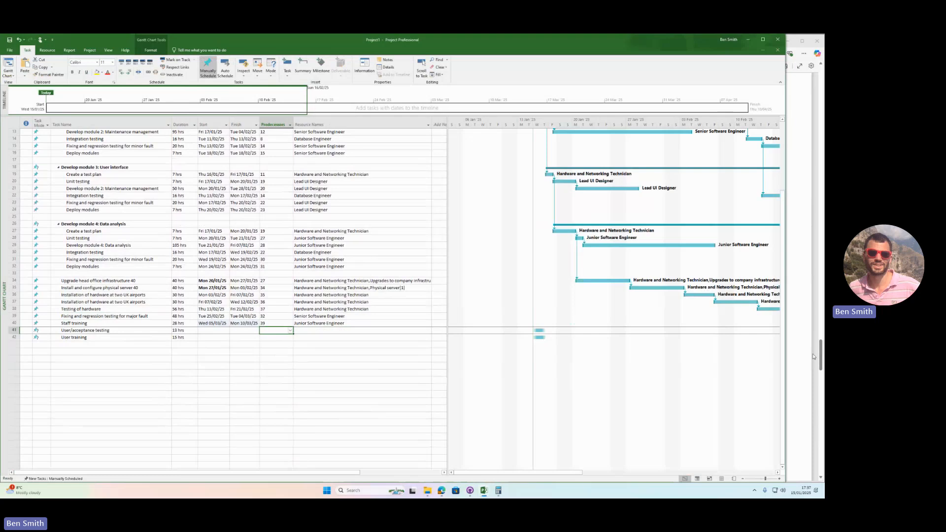
- Switch to the brief in the browser and compare all staff profiles to find who suits user/acceptance testing
{"action": "left_click", "coordinate": [794, 358]}
{"action": "scroll", "coordinate": [688, 380], "scroll_direction": "down", "scroll_amount": 1}
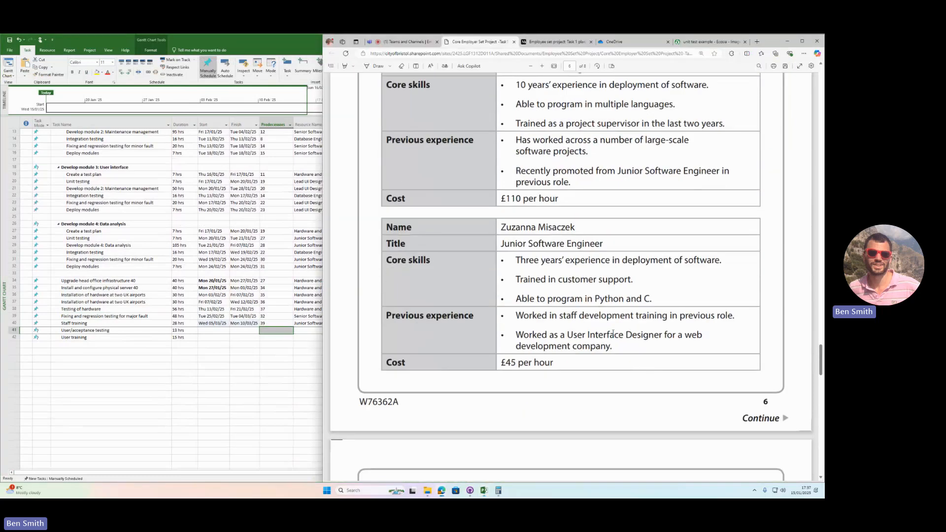
{"action": "scroll", "coordinate": [613, 336], "scroll_direction": "up", "scroll_amount": 2}
{"action": "scroll", "coordinate": [597, 279], "scroll_direction": "down", "scroll_amount": 1}
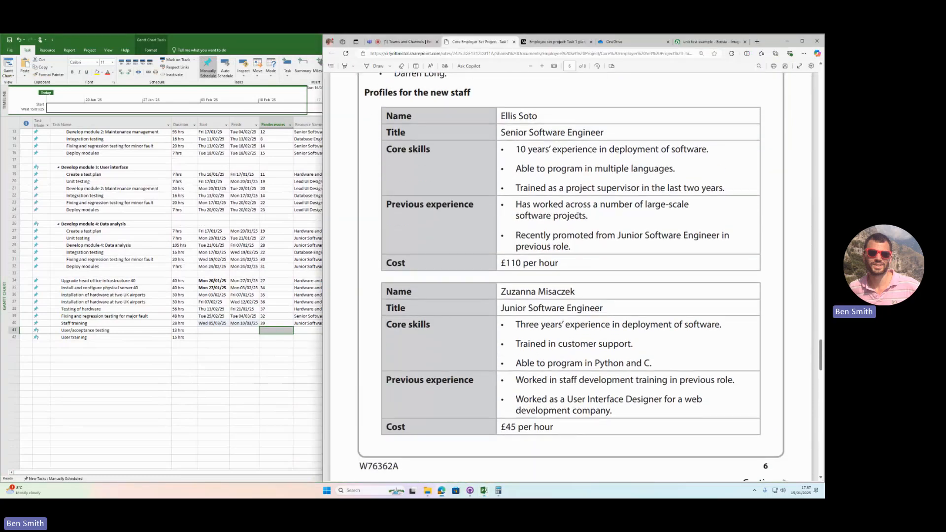
{"action": "scroll", "coordinate": [574, 259], "scroll_direction": "down", "scroll_amount": 6}
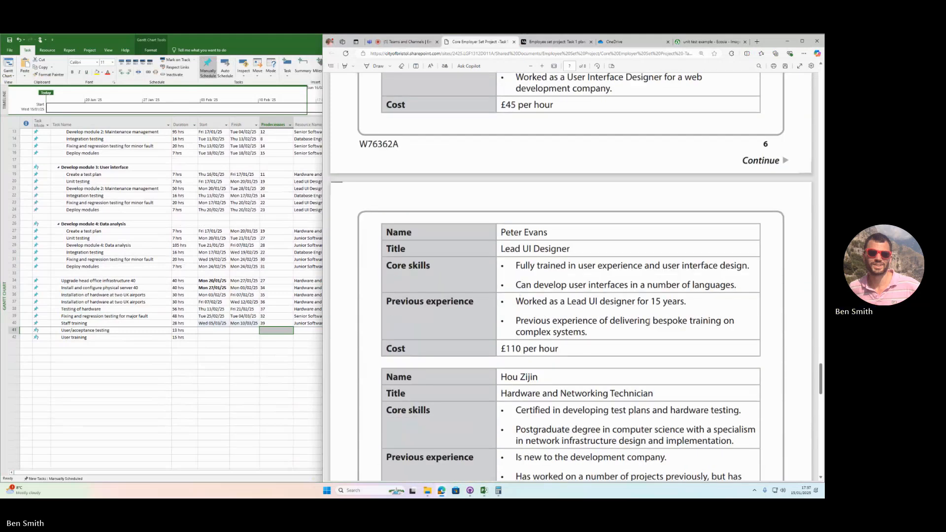
{"action": "scroll", "coordinate": [623, 256], "scroll_direction": "down", "scroll_amount": 2}
{"action": "scroll", "coordinate": [511, 259], "scroll_direction": "down", "scroll_amount": 4}
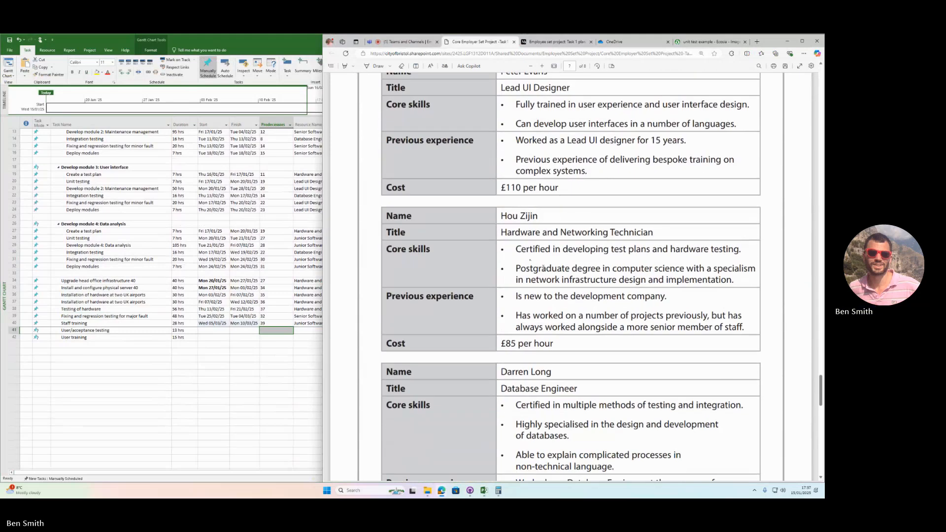
{"action": "scroll", "coordinate": [551, 220], "scroll_direction": "down", "scroll_amount": 1}
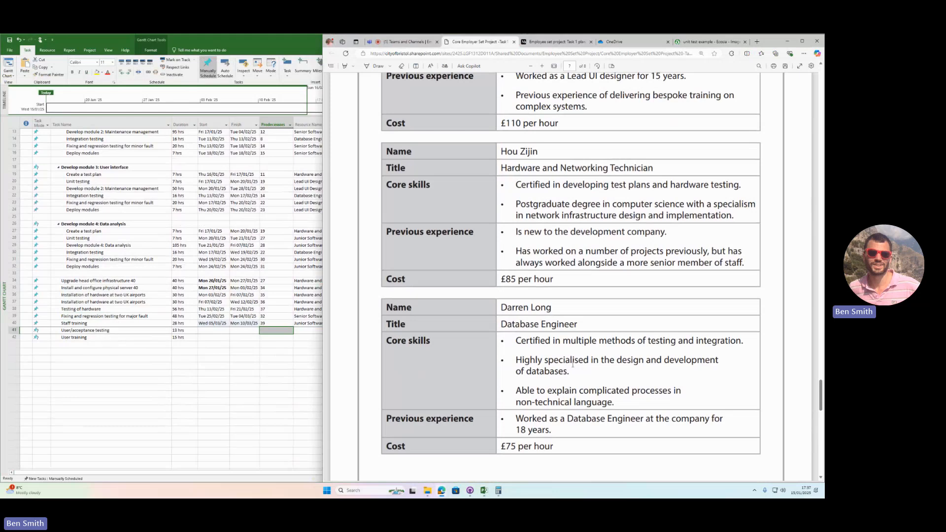
{"action": "scroll", "coordinate": [604, 393], "scroll_direction": "up", "scroll_amount": 5}
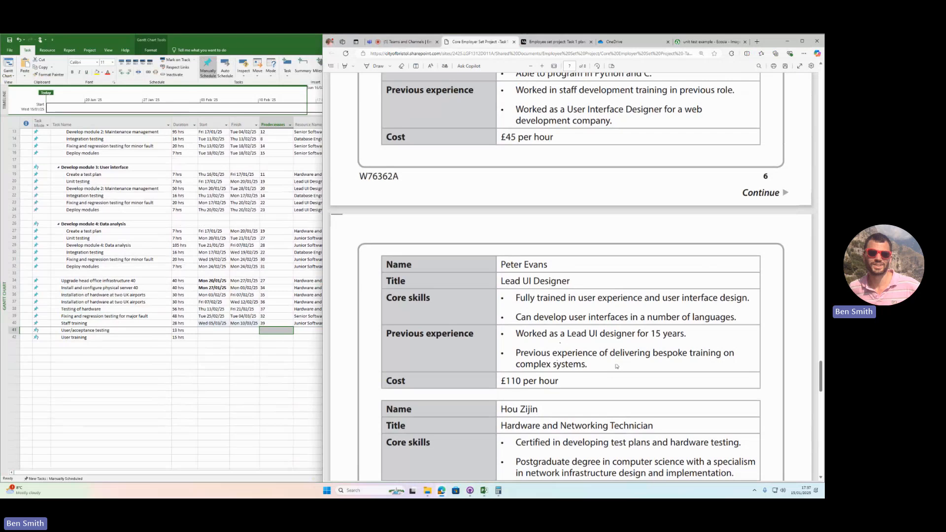
- Highlight the Lead UI Designer's bespoke training experience in the brief and check it against the User training task in Project
{"action": "left_click_drag", "start_coordinate": [647, 354], "coordinate": [683, 357]}
{"action": "left_click", "coordinate": [588, 352]}
{"action": "left_click_drag", "start_coordinate": [517, 353], "coordinate": [588, 360]}
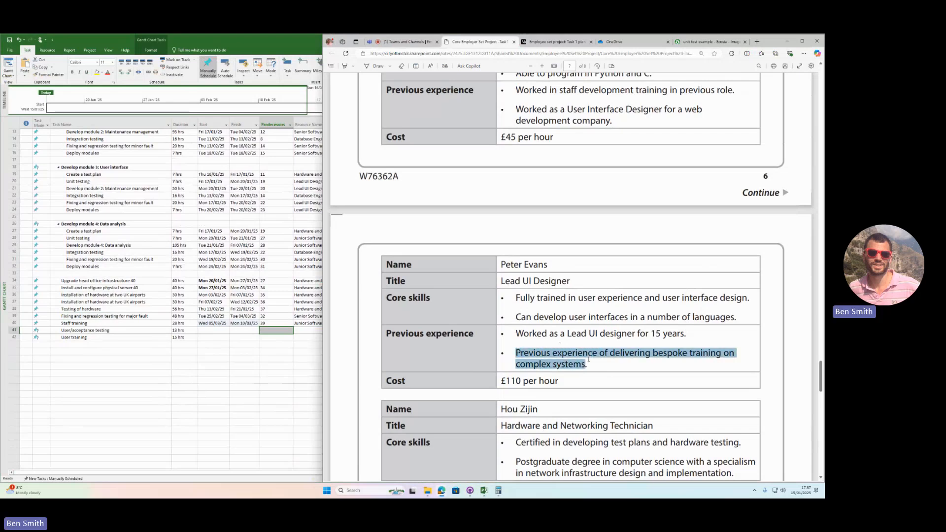
{"action": "left_click", "coordinate": [85, 338]}
{"action": "left_click", "coordinate": [808, 360]}
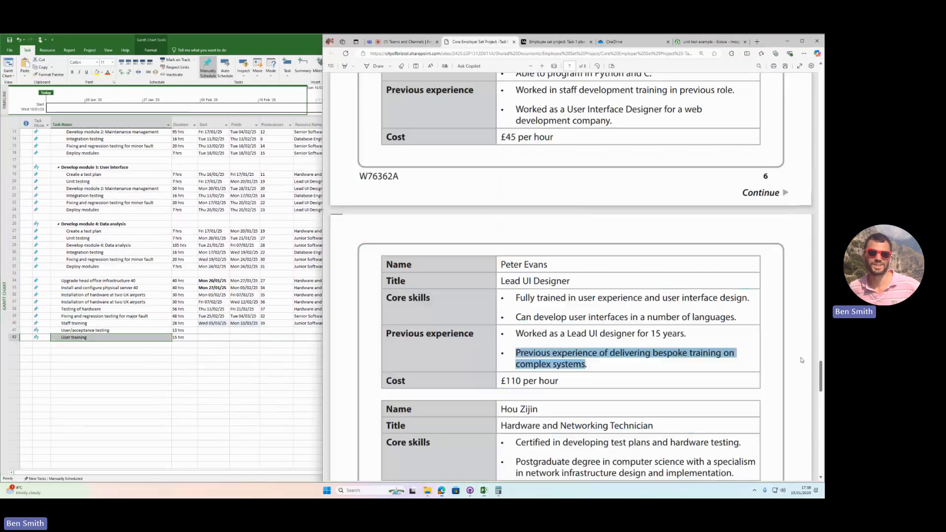
- Compare the staff profiles in the brief for user/acceptance testing, highlighting the Hardware and Networking Technician's certification and reviewing the Lead UI Designer's skills and experience
{"action": "left_click", "coordinate": [538, 395]}
{"action": "scroll", "coordinate": [547, 384], "scroll_direction": "up", "scroll_amount": 5}
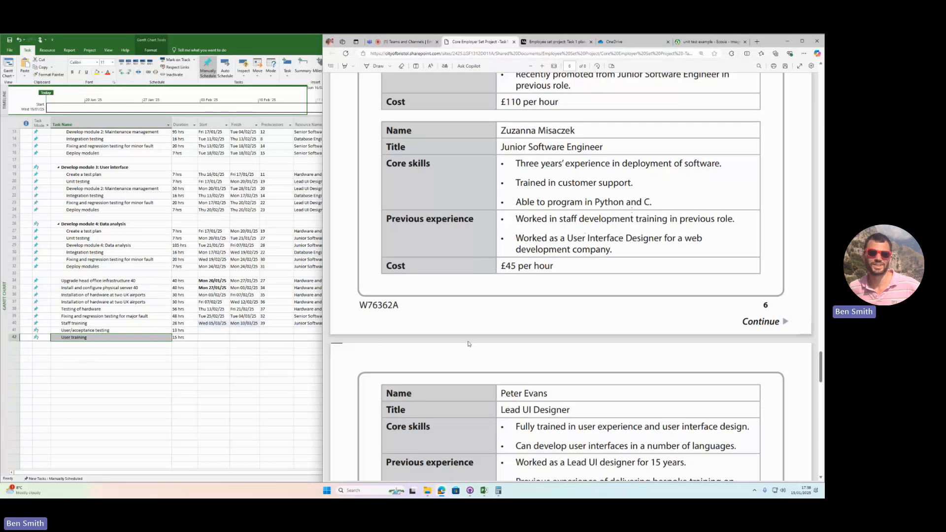
{"action": "scroll", "coordinate": [490, 328], "scroll_direction": "up", "scroll_amount": 3}
{"action": "scroll", "coordinate": [517, 343], "scroll_direction": "up", "scroll_amount": 2}
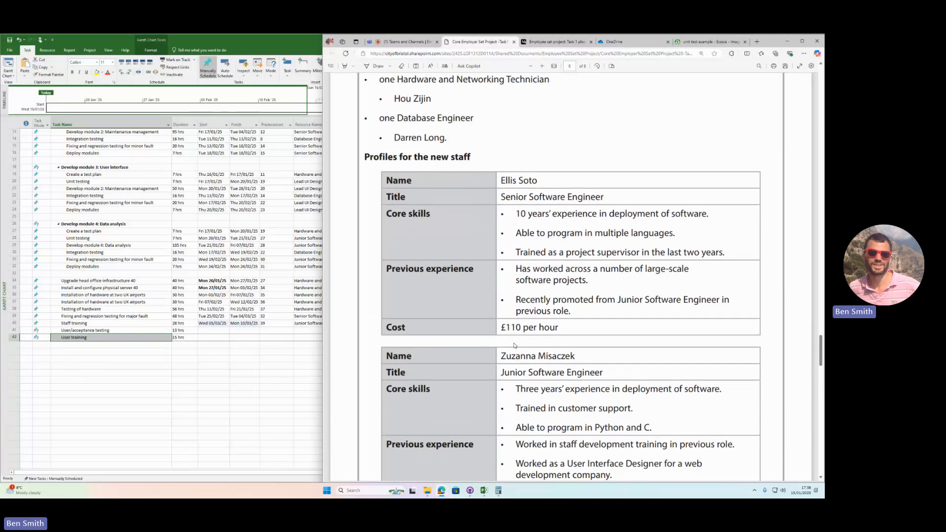
{"action": "scroll", "coordinate": [517, 344], "scroll_direction": "down", "scroll_amount": 10}
{"action": "scroll", "coordinate": [517, 340], "scroll_direction": "down", "scroll_amount": 2}
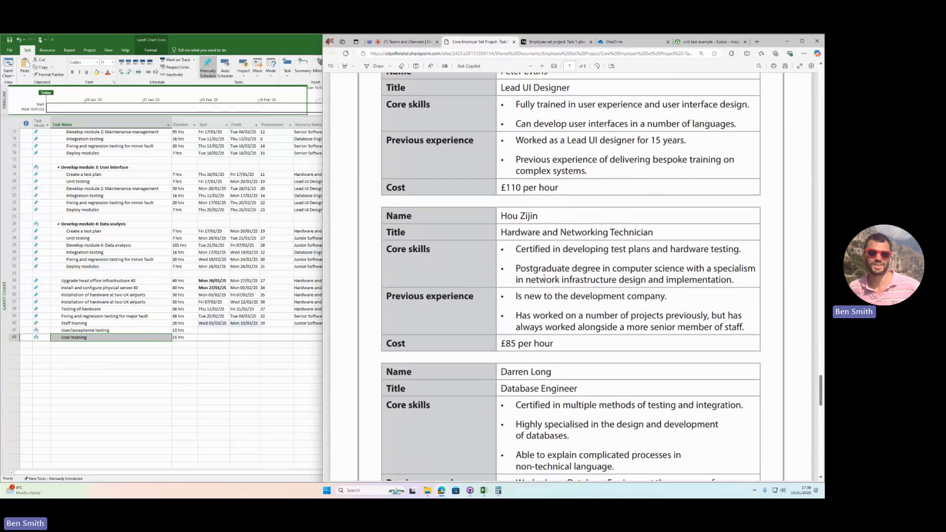
{"action": "left_click_drag", "start_coordinate": [515, 250], "coordinate": [751, 250]}
{"action": "scroll", "coordinate": [643, 290], "scroll_direction": "down", "scroll_amount": 7}
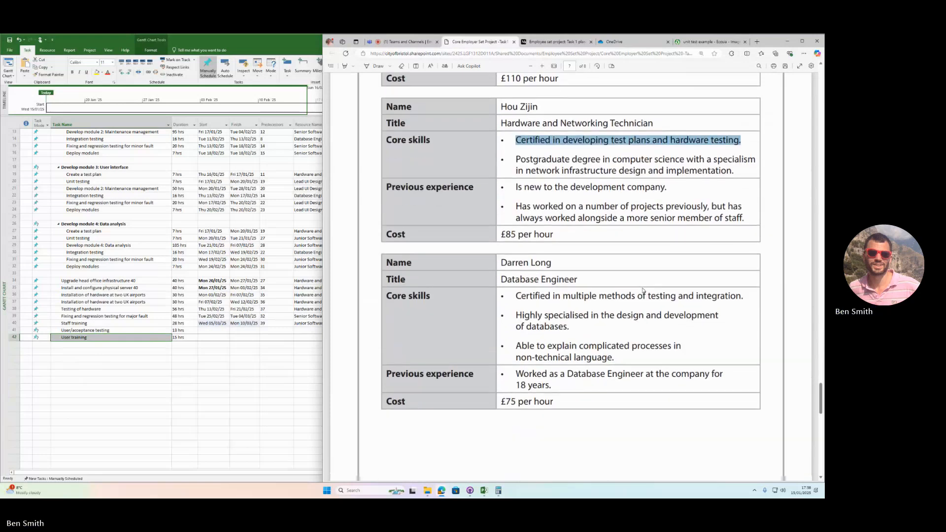
{"action": "scroll", "coordinate": [641, 287], "scroll_direction": "up", "scroll_amount": 5}
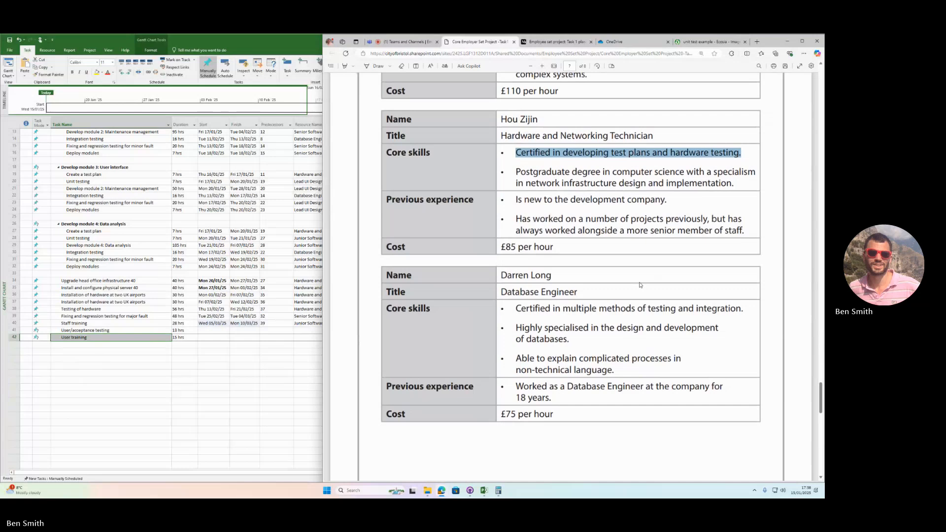
{"action": "scroll", "coordinate": [640, 285], "scroll_direction": "up", "scroll_amount": 2}
{"action": "scroll", "coordinate": [558, 257], "scroll_direction": "up", "scroll_amount": 3}
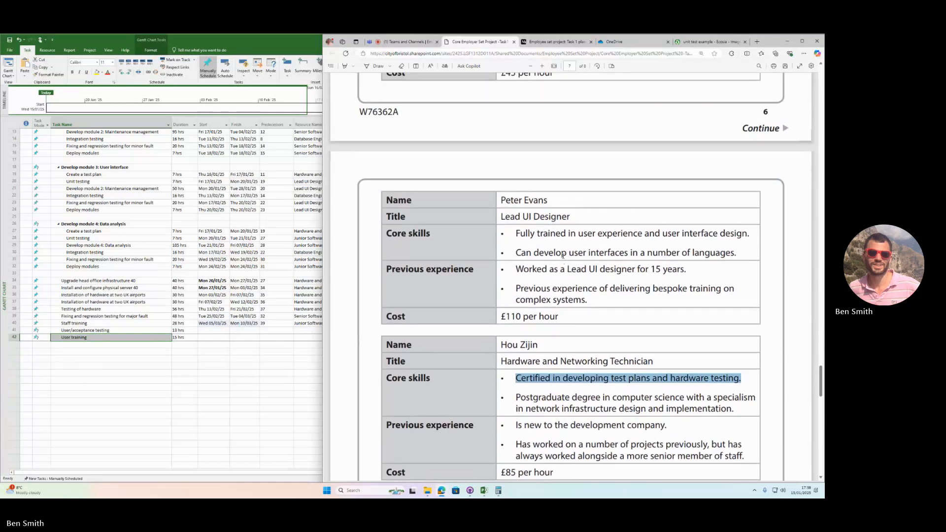
{"action": "left_click_drag", "start_coordinate": [643, 234], "coordinate": [587, 295]}
{"action": "left_click", "coordinate": [587, 295]}
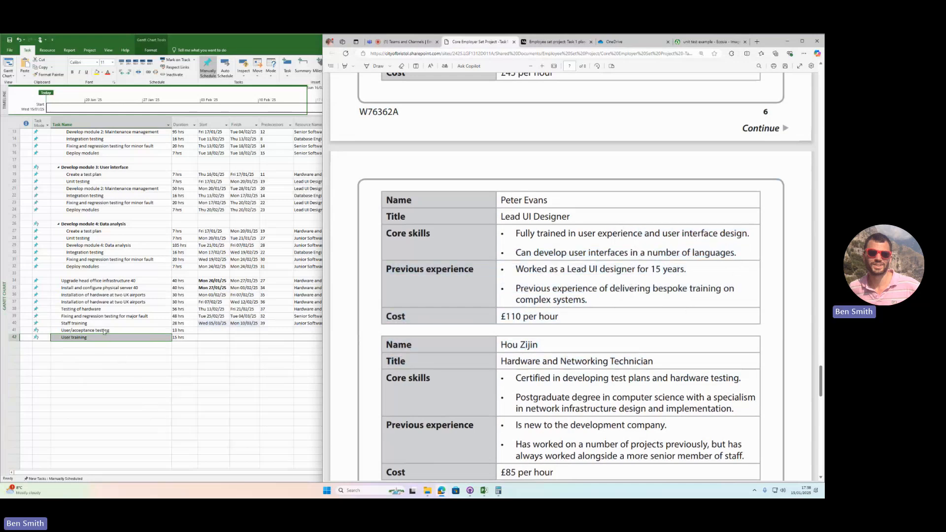
{"action": "key", "text": "super+Up"}
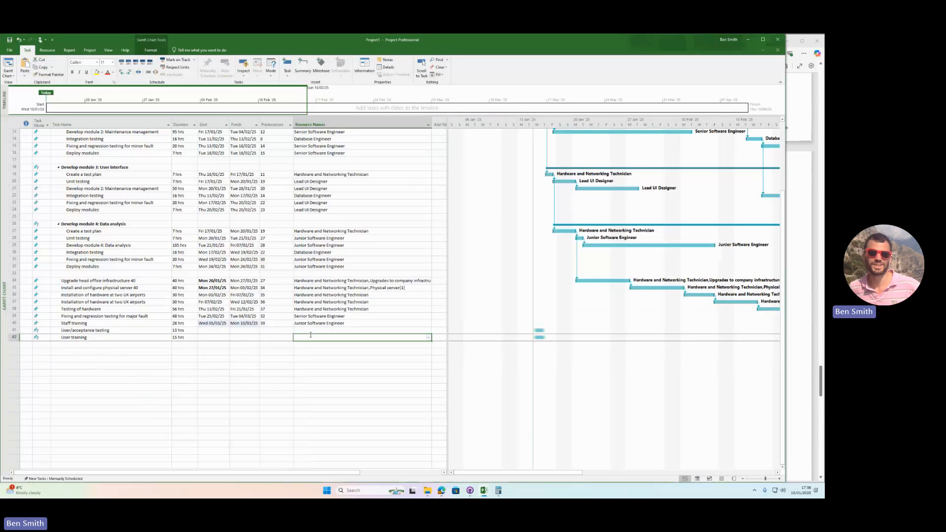
{"action": "left_click", "coordinate": [344, 330]}
{"action": "left_click", "coordinate": [429, 331]}
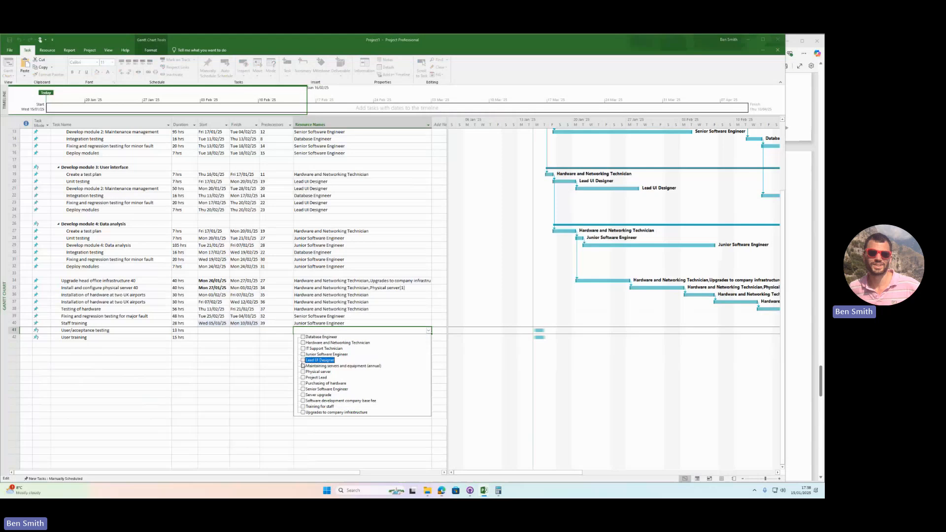
- Switch to the brief in the browser and highlight the Lead UI Designer's user experience and user interface design training
{"action": "left_click", "coordinate": [793, 326]}
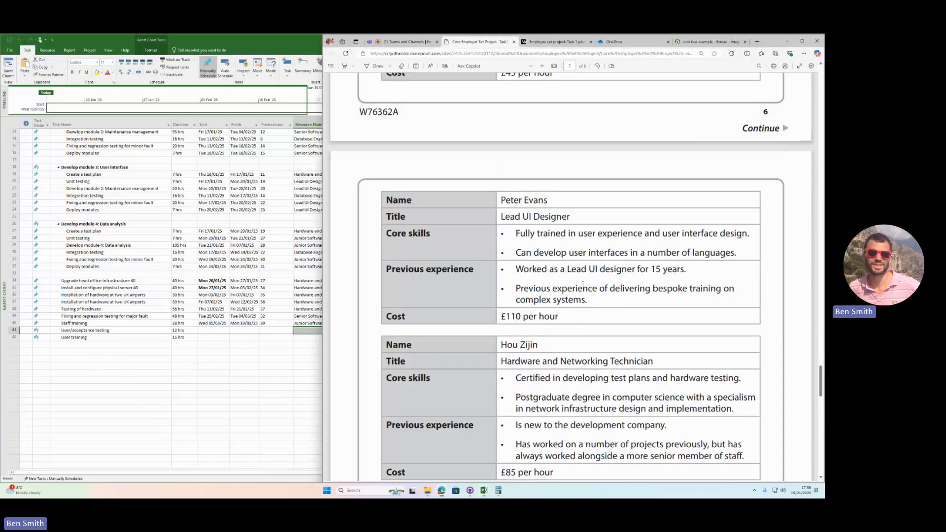
{"action": "left_click_drag", "start_coordinate": [517, 254], "coordinate": [587, 253]}
{"action": "left_click", "coordinate": [521, 238]}
{"action": "left_click_drag", "start_coordinate": [521, 238], "coordinate": [748, 234]}
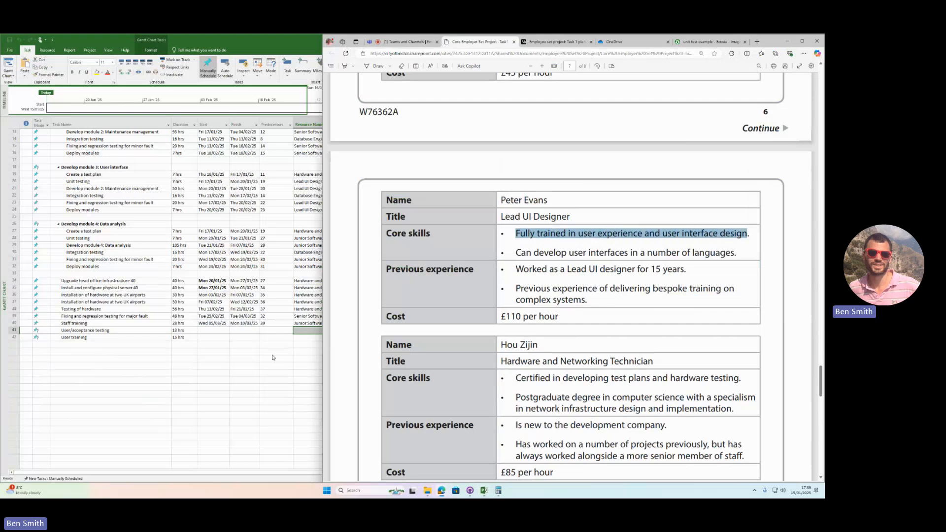
- Switch back to Project and assign the Lead UI Designer to the User/acceptance testing task
{"action": "left_click", "coordinate": [296, 335]}
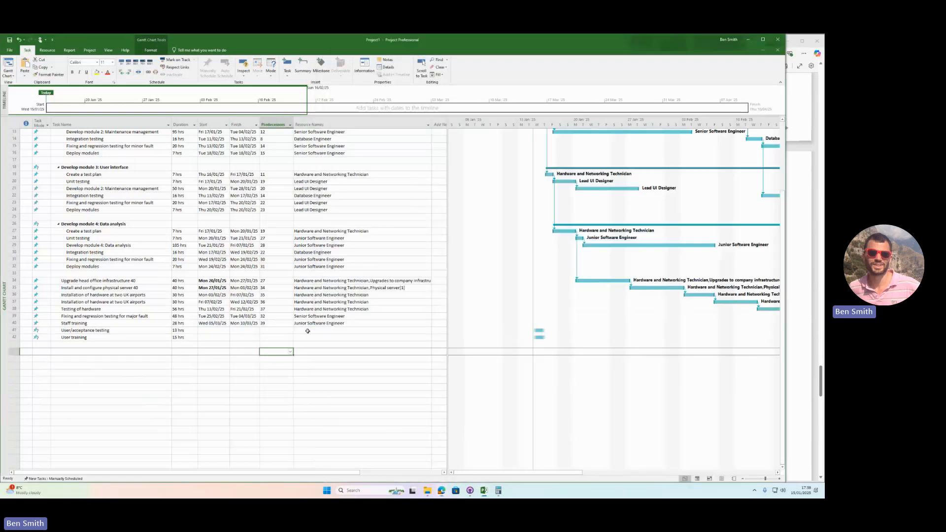
{"action": "left_click", "coordinate": [429, 331]}
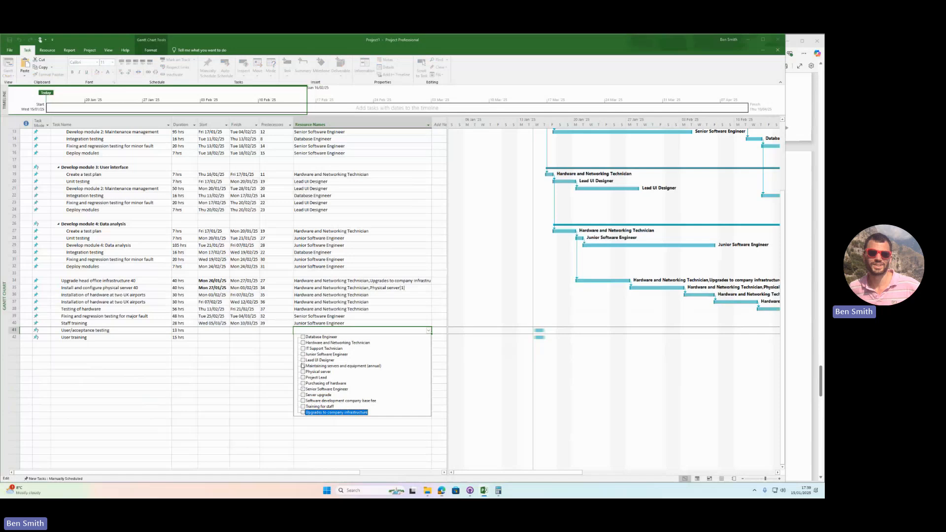
{"action": "left_click", "coordinate": [270, 394]}
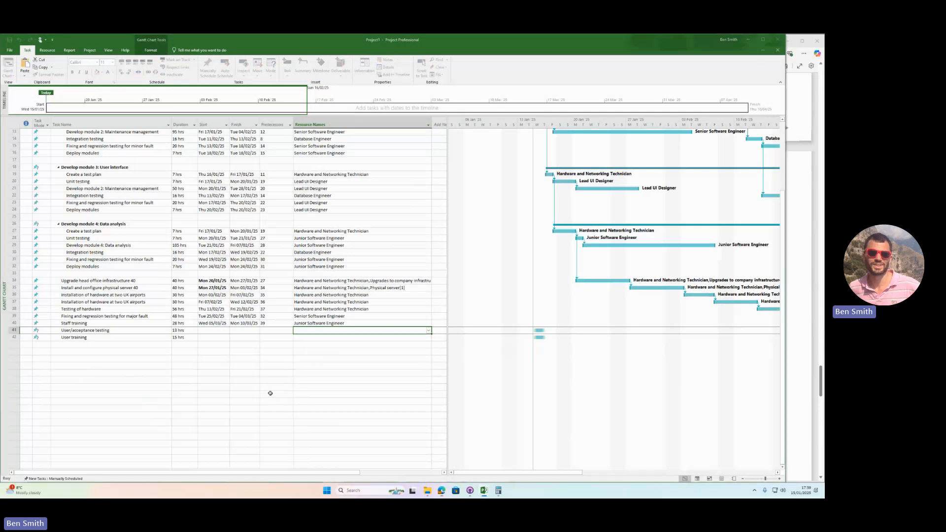
{"action": "left_click", "coordinate": [305, 339]}
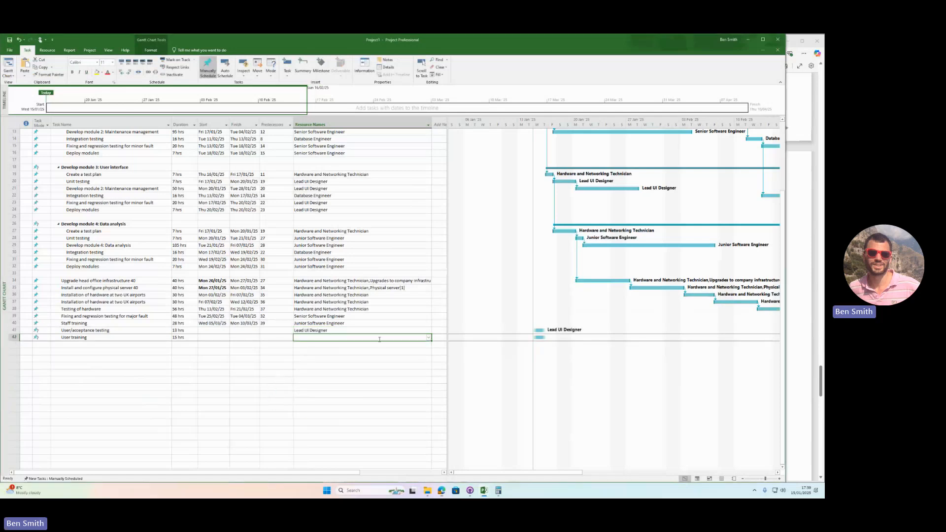
- Return to the brief and compare the Lead UI Designer, Hardware and Networking Technician and Database Engineer profiles for the User training task
{"action": "left_click", "coordinate": [427, 336]}
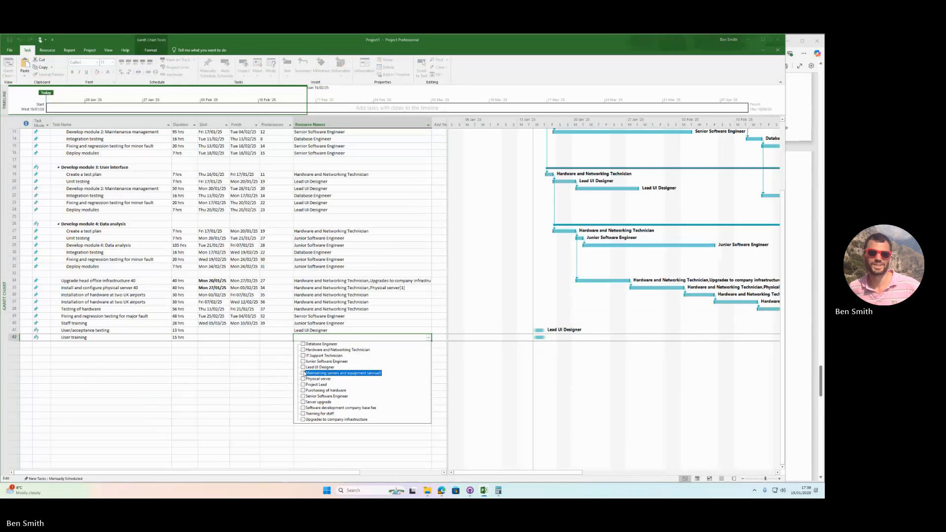
{"action": "left_click", "coordinate": [799, 337]}
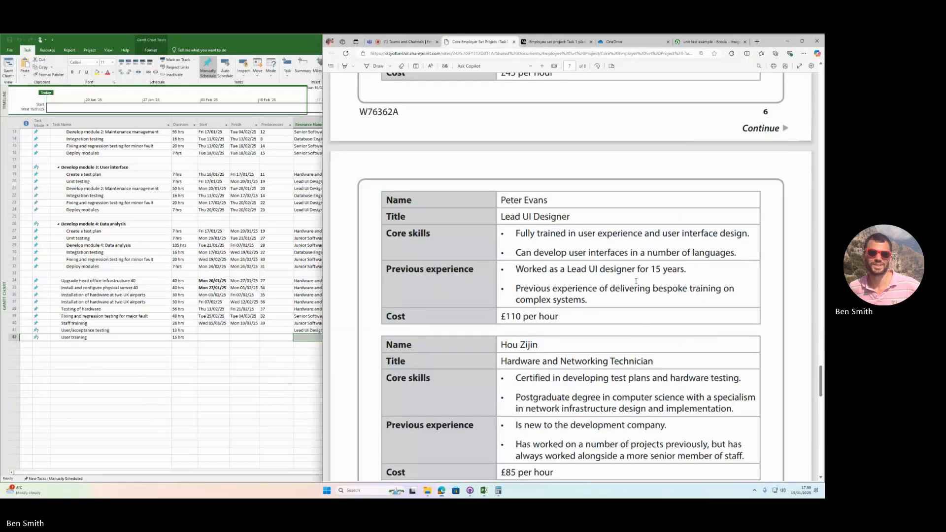
{"action": "scroll", "coordinate": [620, 264], "scroll_direction": "down", "scroll_amount": 2}
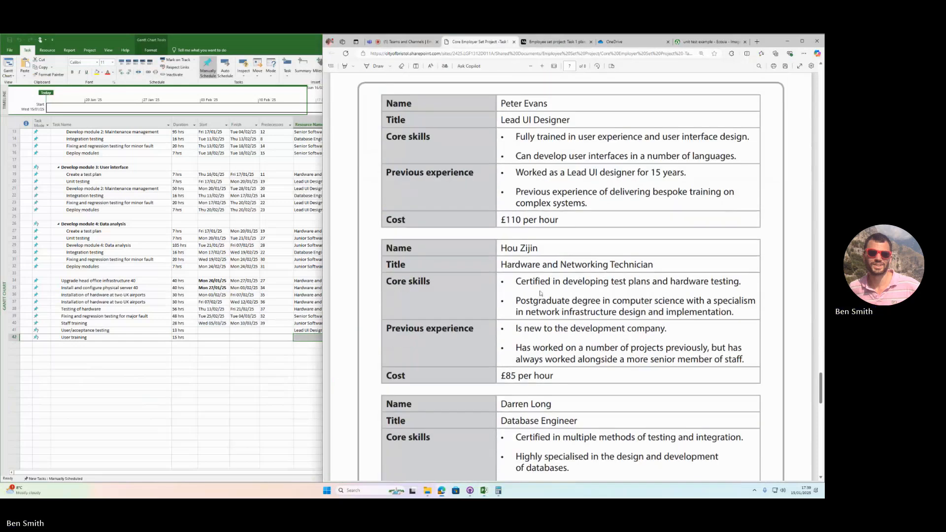
{"action": "scroll", "coordinate": [550, 334], "scroll_direction": "down", "scroll_amount": 2}
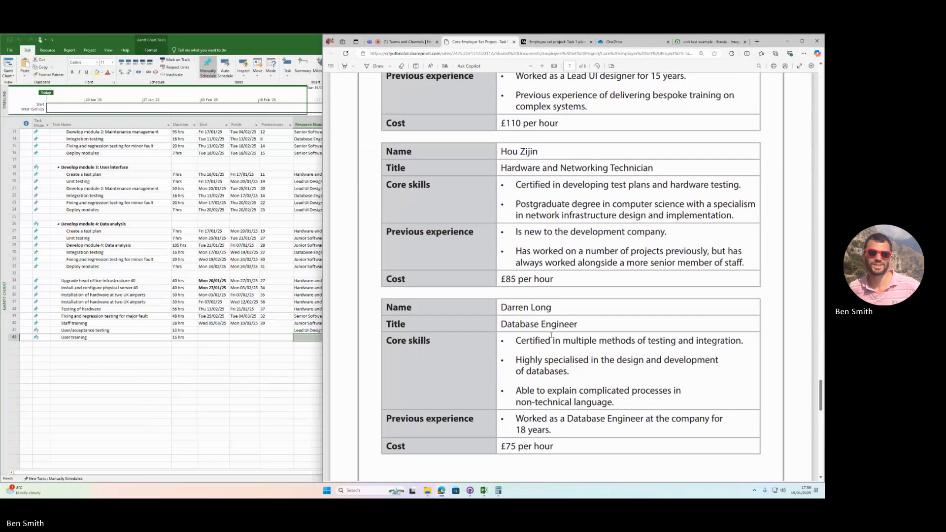
{"action": "left_click_drag", "start_coordinate": [516, 362], "coordinate": [645, 365]}
{"action": "left_click", "coordinate": [602, 393]}
{"action": "scroll", "coordinate": [627, 215], "scroll_direction": "up", "scroll_amount": 4}
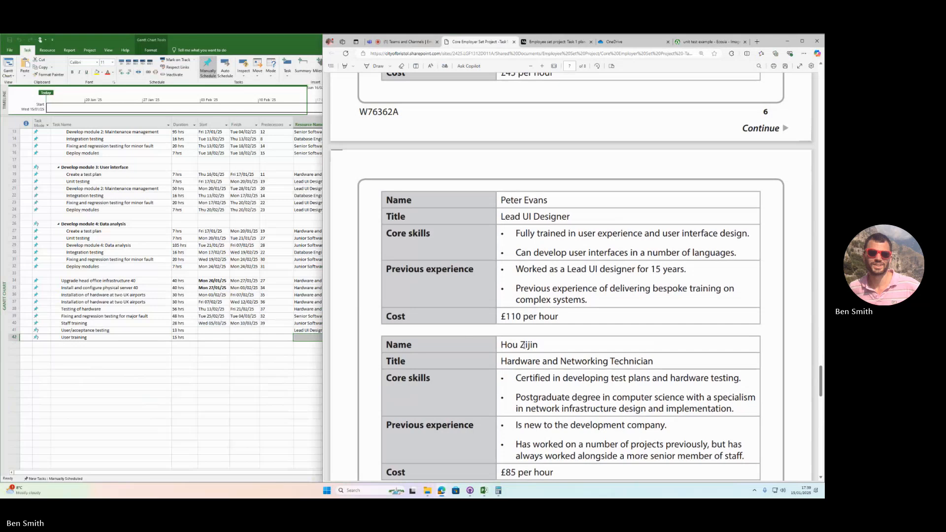
{"action": "scroll", "coordinate": [605, 360], "scroll_direction": "up", "scroll_amount": 3}
{"action": "scroll", "coordinate": [605, 360], "scroll_direction": "down", "scroll_amount": 2}
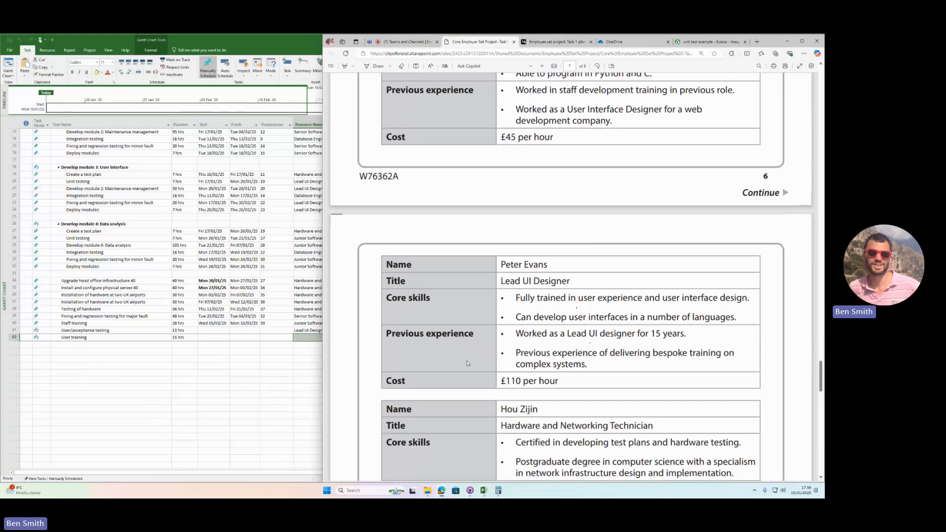
- Switch back to Project and assign the Lead UI Designer to the User training task
{"action": "left_click", "coordinate": [291, 335]}
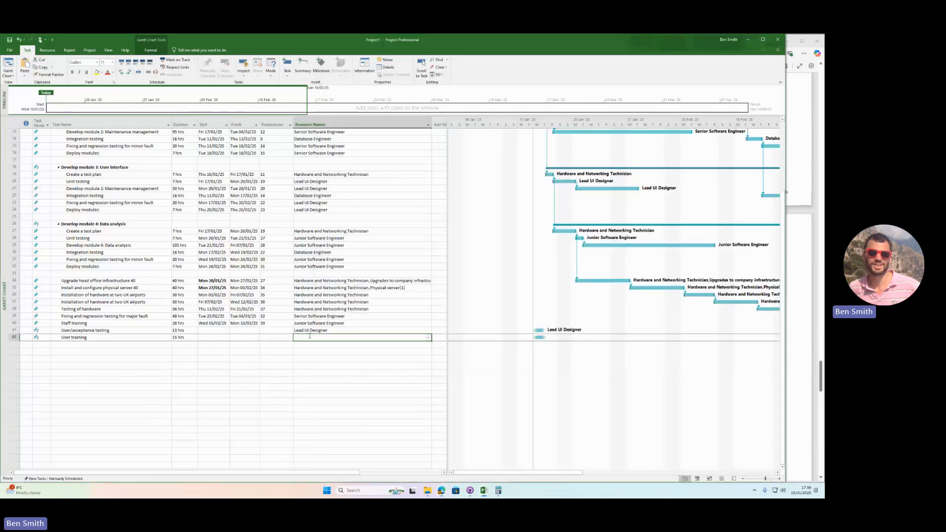
{"action": "left_click", "coordinate": [428, 337]}
{"action": "left_click", "coordinate": [303, 367]}
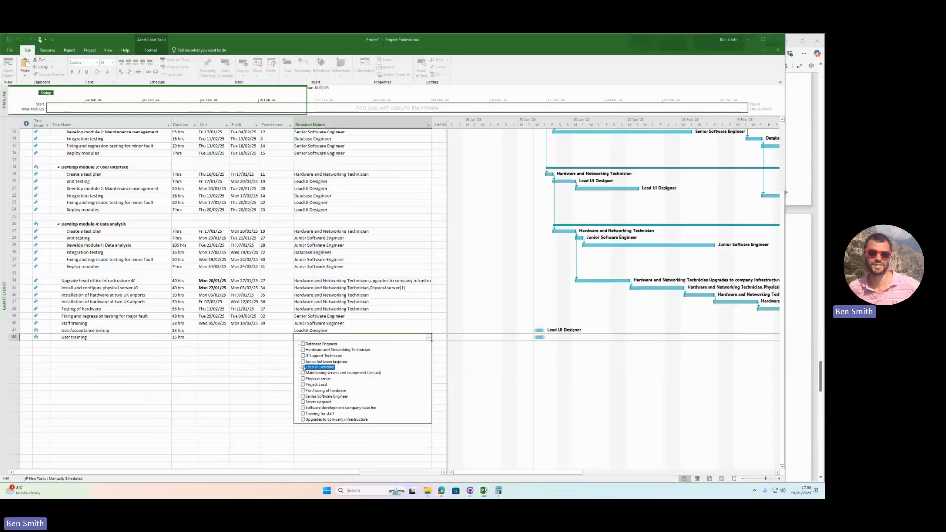
{"action": "left_click", "coordinate": [287, 367]}
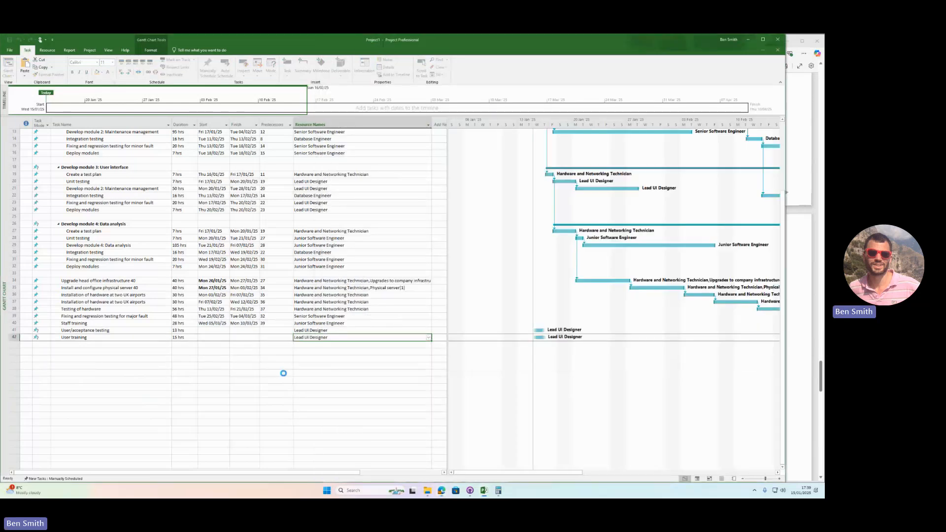
- Move the User/acceptance testing task up to sit directly between Testing of hardware and Fixing and regression testing for major fault
{"action": "left_click", "coordinate": [274, 330]}
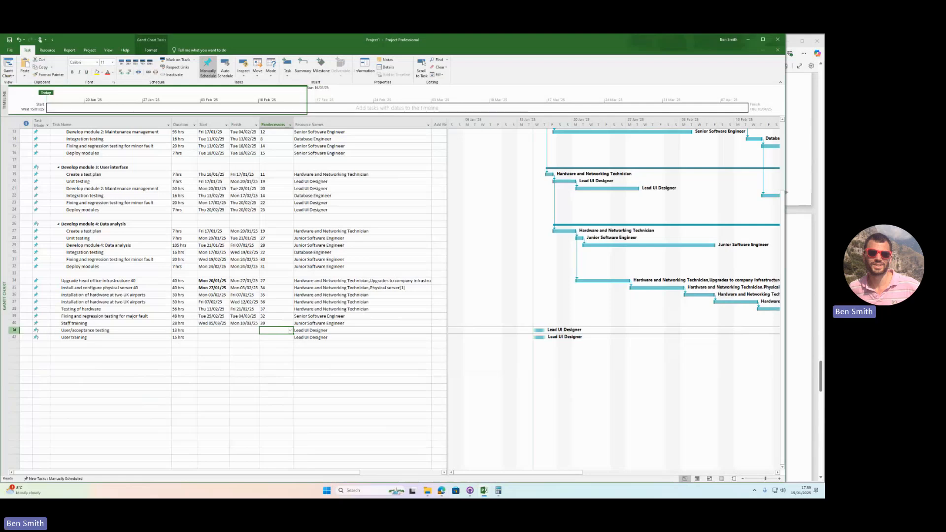
{"action": "left_click", "coordinate": [15, 330]}
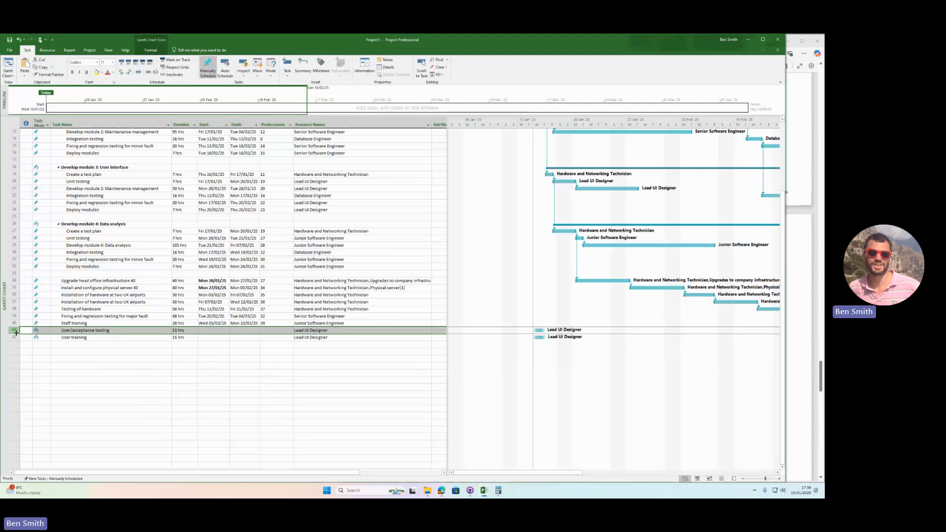
{"action": "left_click_drag", "start_coordinate": [16, 331], "coordinate": [19, 326]}
{"action": "left_click_drag", "start_coordinate": [18, 330], "coordinate": [19, 320]}
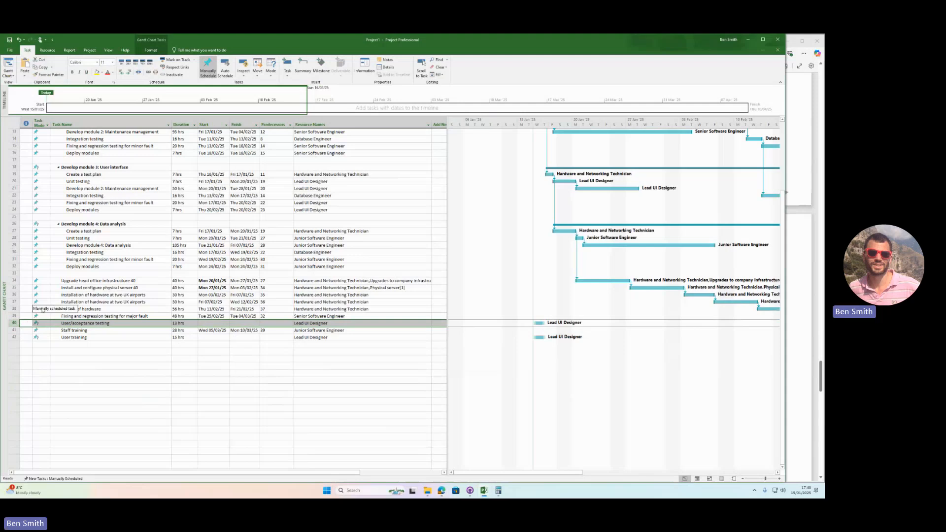
{"action": "left_click", "coordinate": [72, 320]}
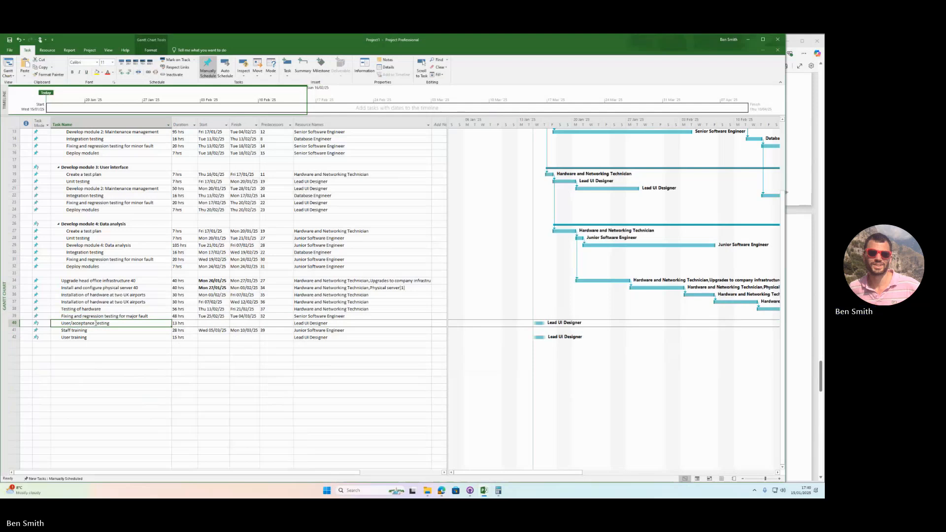
{"action": "left_click", "coordinate": [15, 323]}
{"action": "left_click_drag", "start_coordinate": [15, 323], "coordinate": [18, 313]}
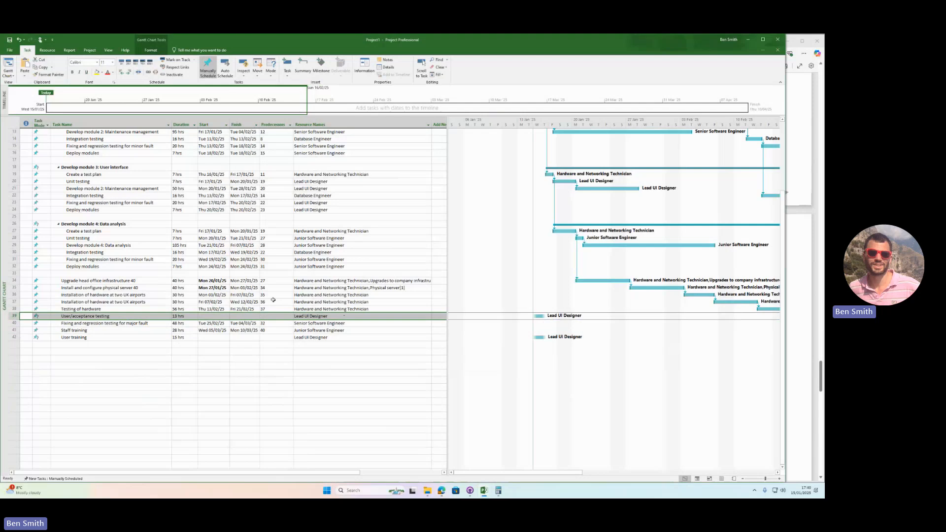
- Set the predecessor of User/acceptance testing to 38 and of Fixing and regression testing for major fault to 39
{"action": "left_click", "coordinate": [276, 316]}
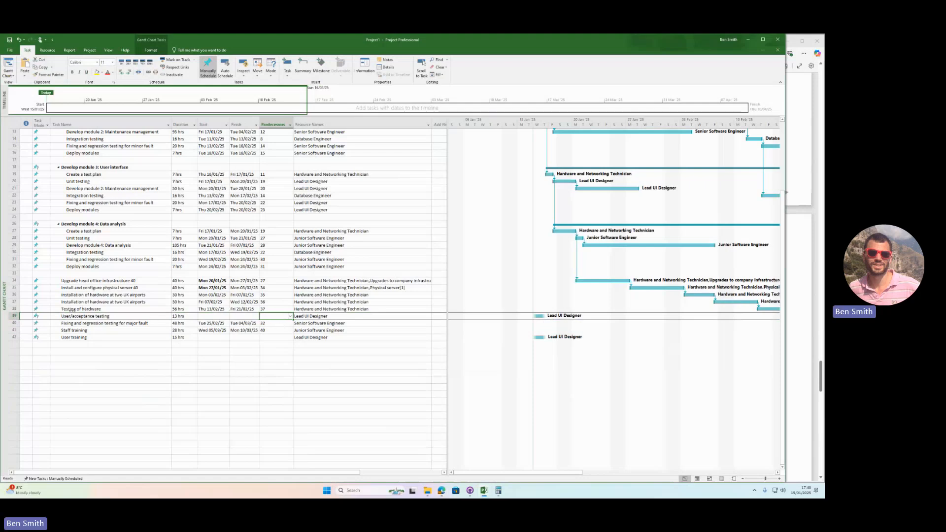
{"action": "type", "text": "38"}
{"action": "key", "text": "Return"}
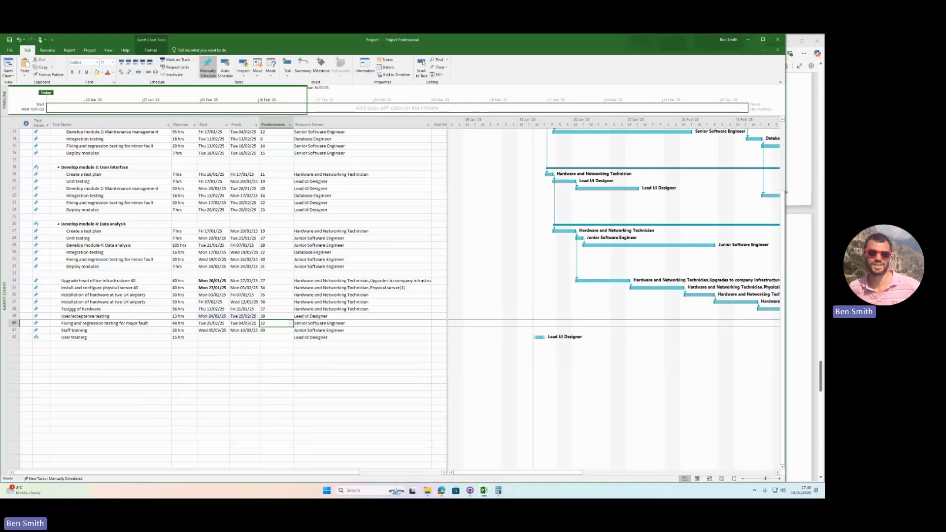
{"action": "key", "text": "BackSpace"}
{"action": "key", "text": "BackSpace"}
{"action": "type", "text": "39"}
{"action": "key", "text": "Return"}
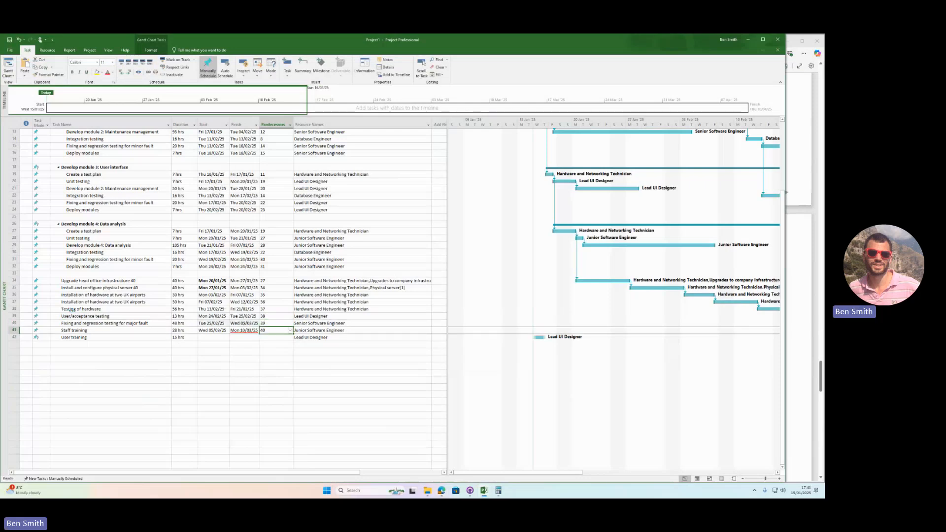
- Enter 40 as the predecessor of Staff training and 41 as the predecessor of User training
{"action": "key", "text": "BackSpace"}
{"action": "key", "text": "BackSpace"}
{"action": "type", "text": "40"}
{"action": "key", "text": "Return"}
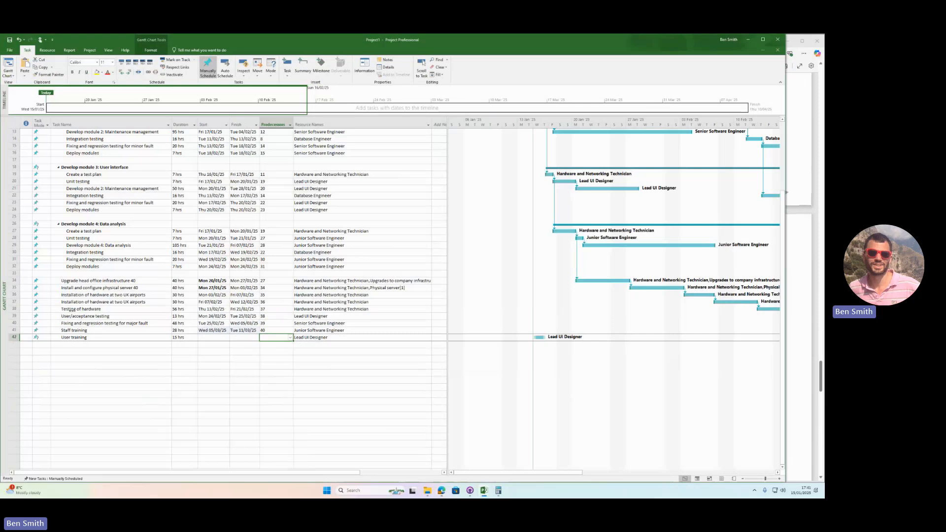
{"action": "type", "text": "41"}
{"action": "key", "text": "Return"}
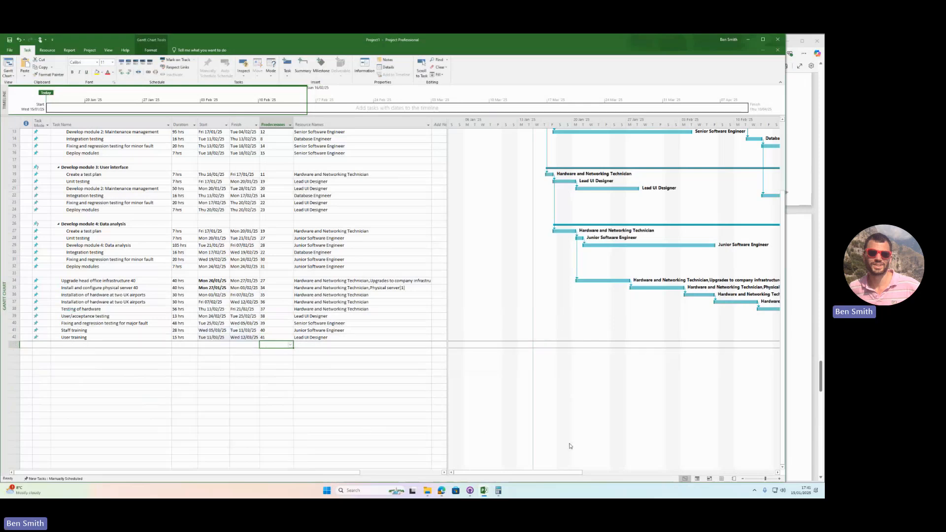
{"action": "left_click_drag", "start_coordinate": [570, 474], "coordinate": [787, 489]}
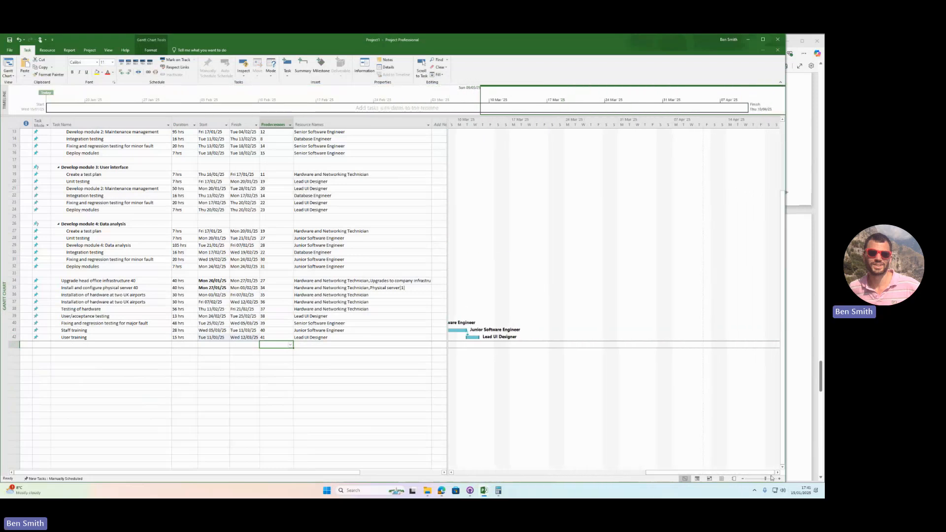
- Review the Gantt chart from the project start and check the resource assignments of module 3's development task and the head office infrastructure upgrade
{"action": "left_click", "coordinate": [778, 474]}
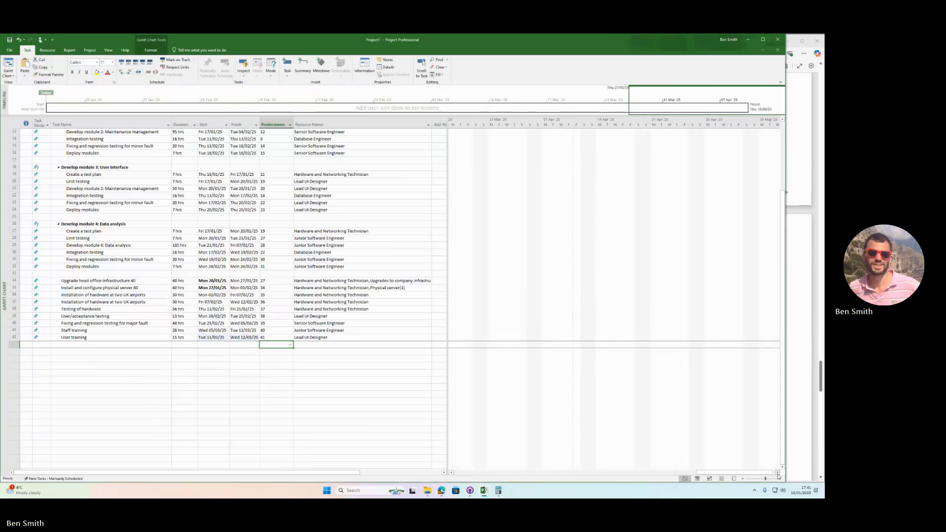
{"action": "left_click_drag", "start_coordinate": [750, 475], "coordinate": [539, 478]}
{"action": "scroll", "coordinate": [760, 313], "scroll_direction": "up", "scroll_amount": 4}
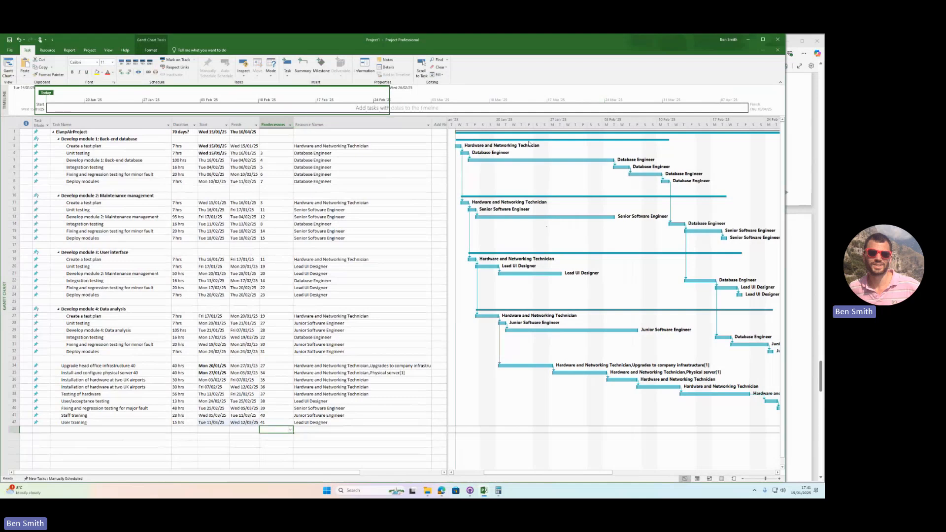
{"action": "left_click", "coordinate": [389, 146]}
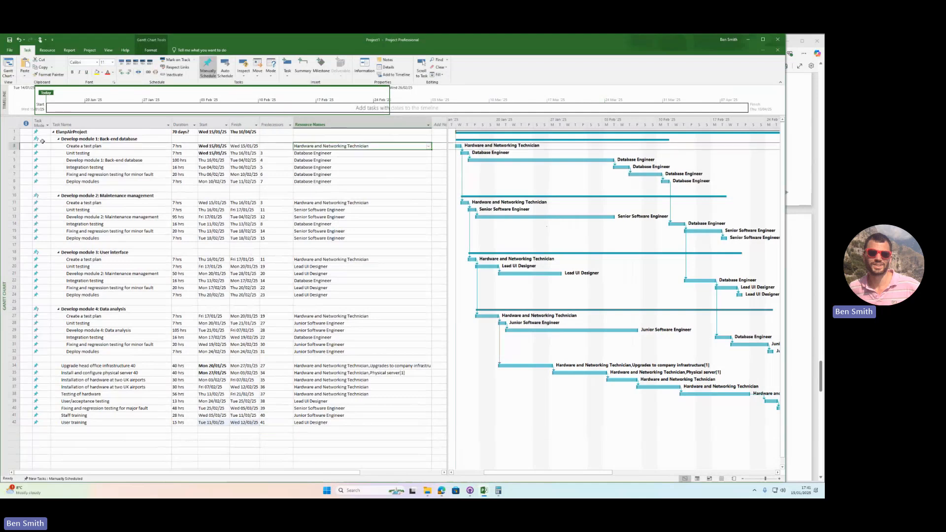
{"action": "left_click", "coordinate": [14, 140]}
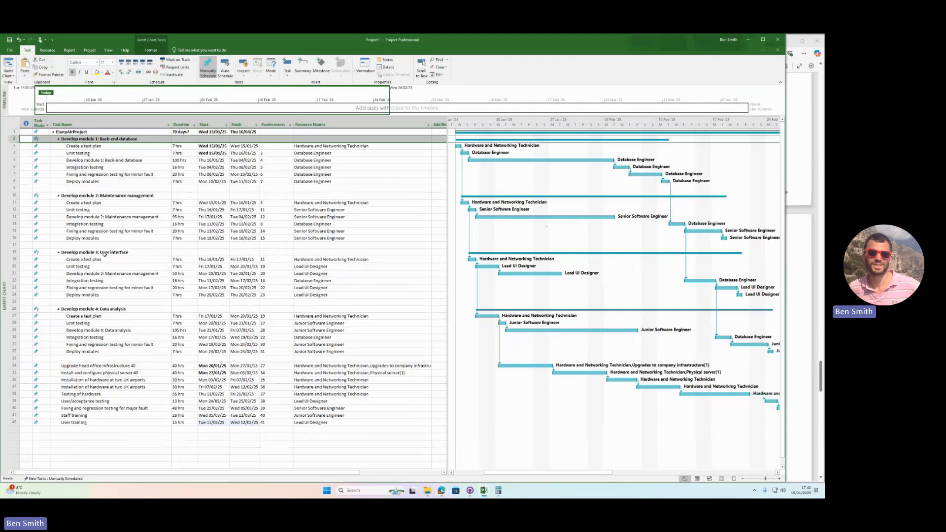
{"action": "left_click", "coordinate": [331, 275]}
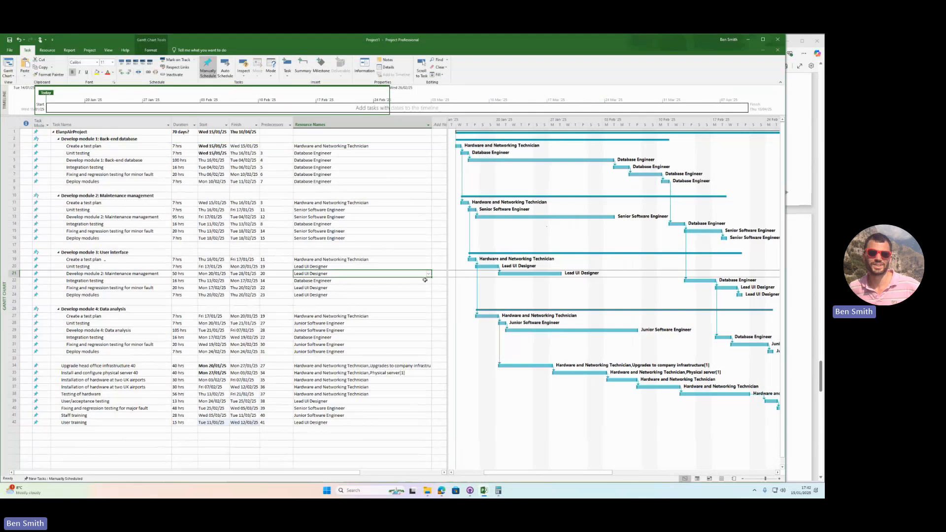
{"action": "left_click", "coordinate": [429, 273]}
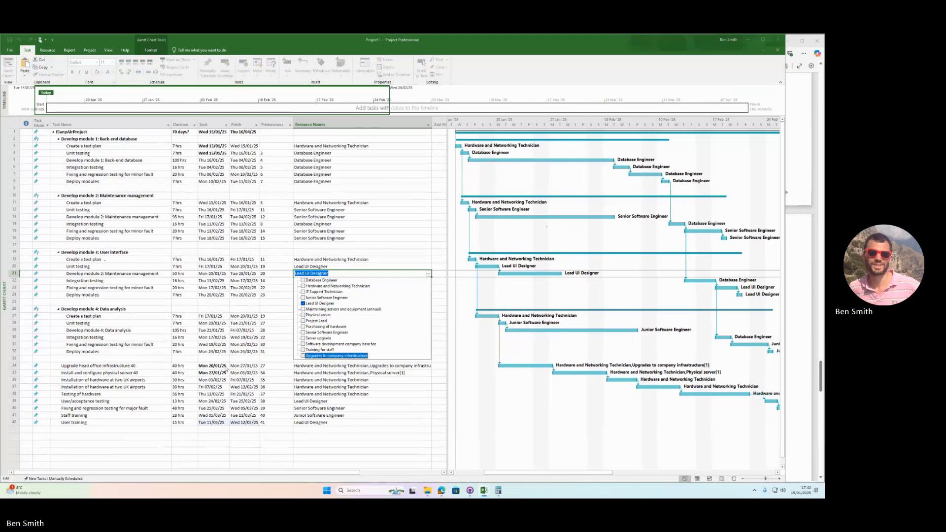
{"action": "key", "text": "Escape"}
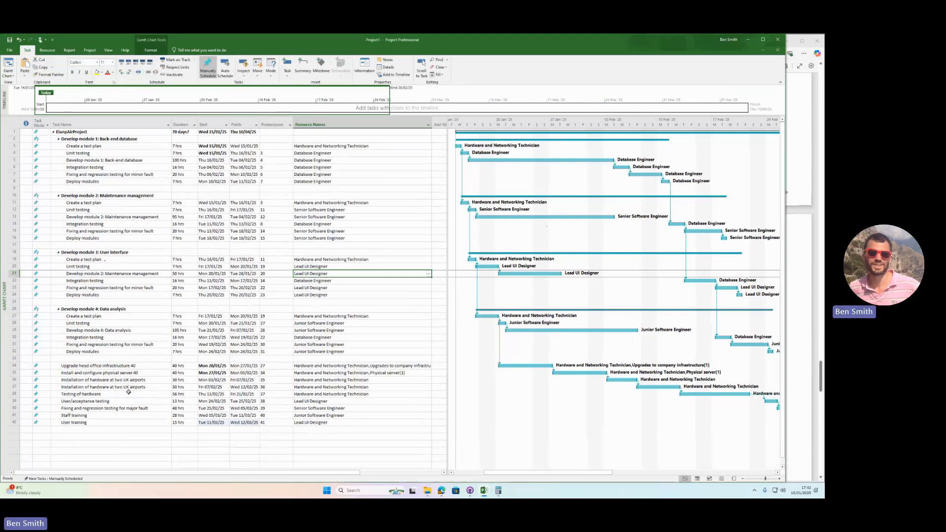
{"action": "left_click", "coordinate": [371, 367]}
{"action": "left_click", "coordinate": [429, 367]}
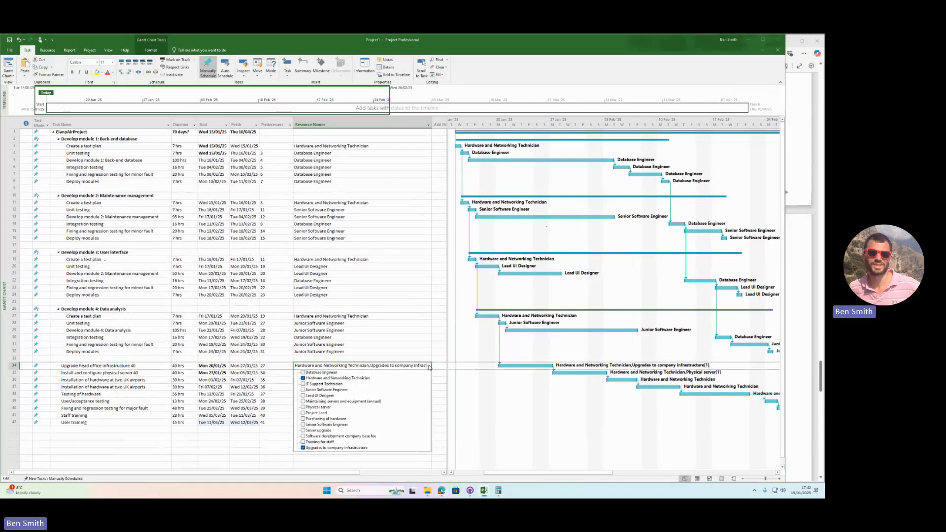
{"action": "left_click", "coordinate": [253, 451]}
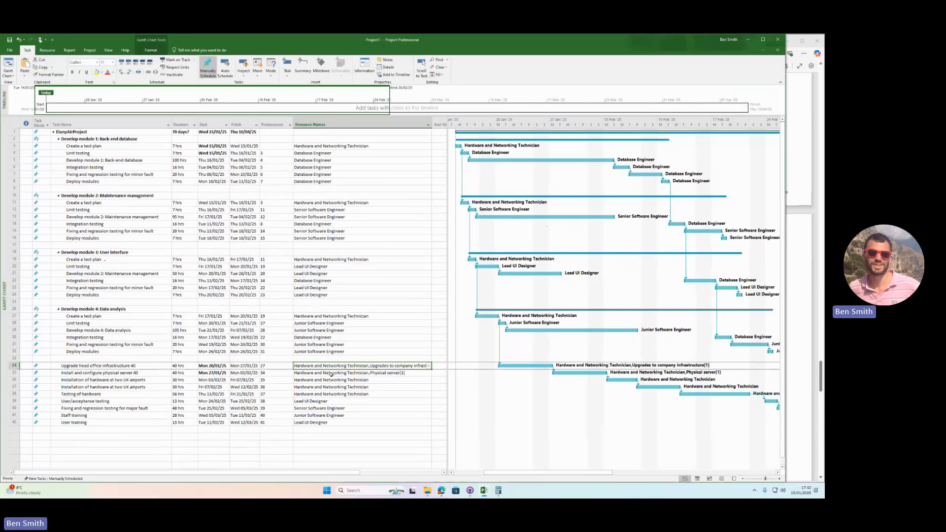
- Add the Purchasing of hardware resource to the first Installation of hardware at two UK airports task
{"action": "left_click", "coordinate": [331, 373]}
{"action": "left_click", "coordinate": [323, 381]}
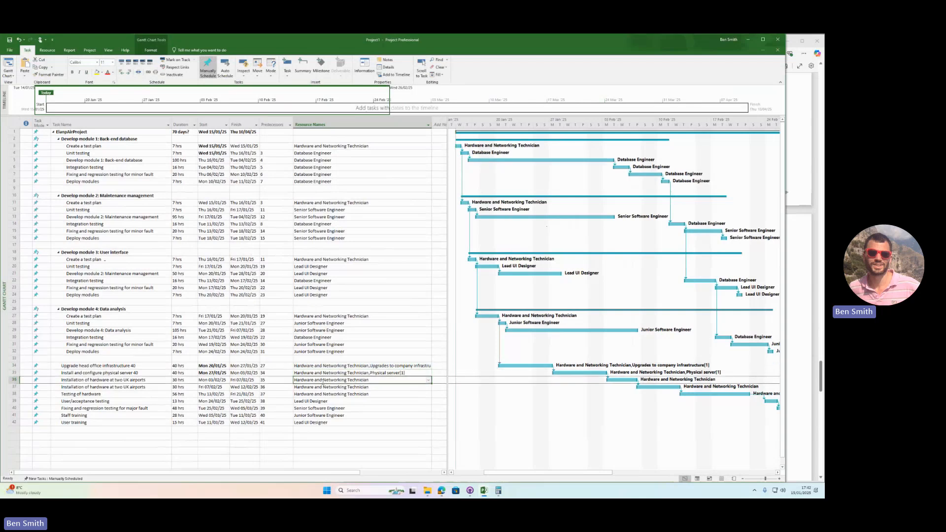
{"action": "left_click", "coordinate": [428, 381]}
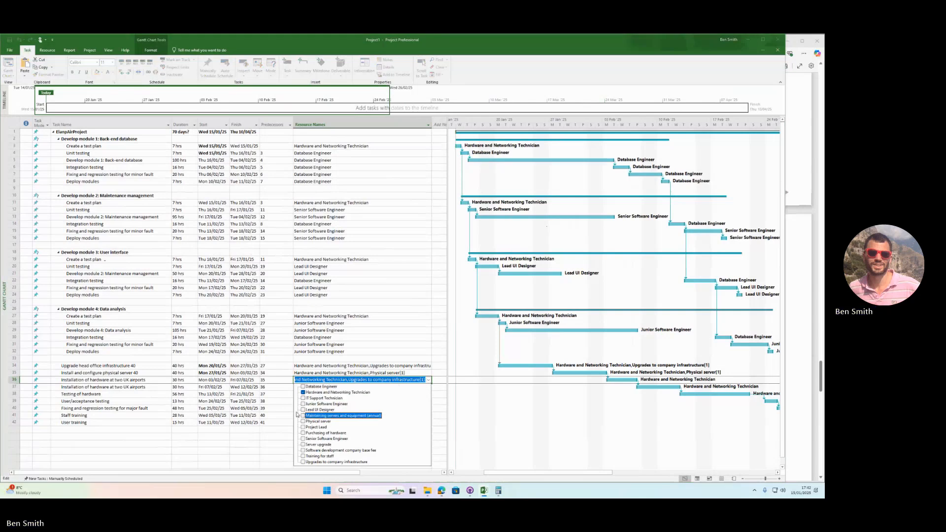
{"action": "left_click", "coordinate": [303, 433]}
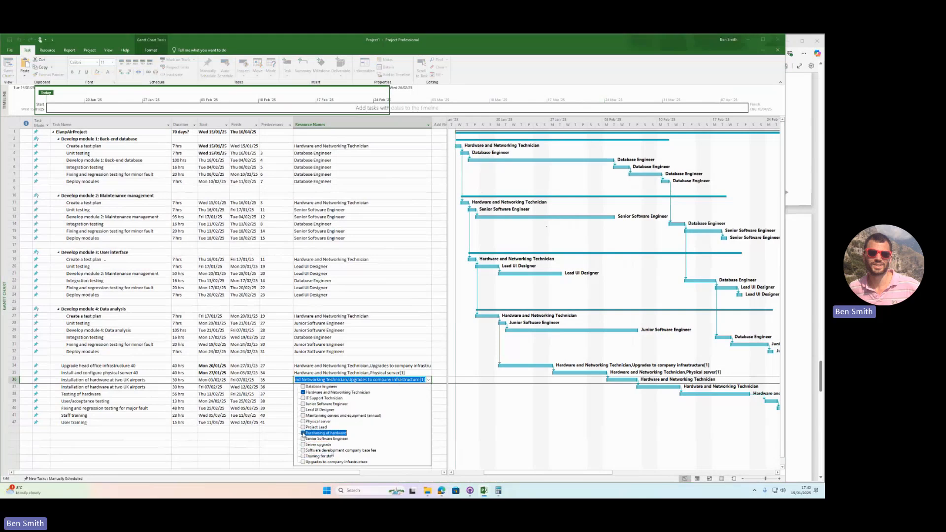
{"action": "left_click", "coordinate": [264, 450]}
- Check the resource options for the second airport hardware installation, Testing of hardware, User/acceptance testing and User training tasks
{"action": "left_click", "coordinate": [325, 388]}
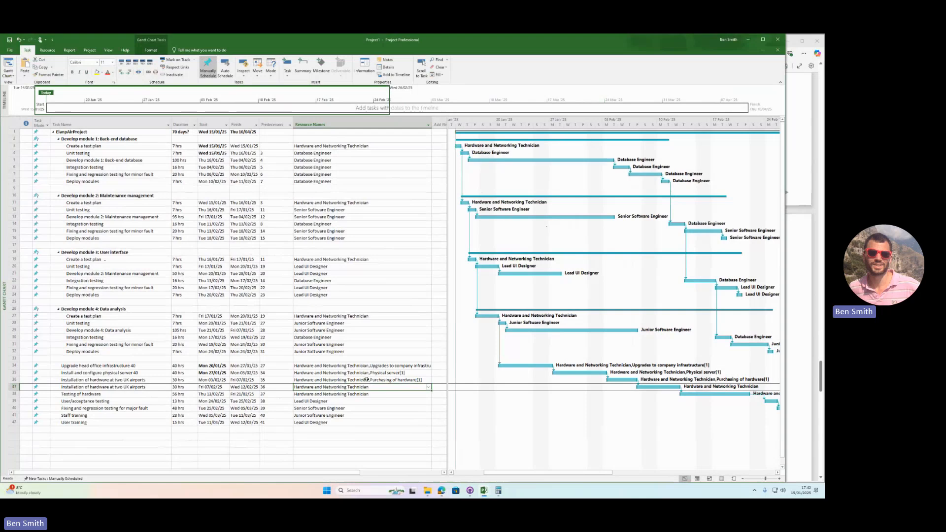
{"action": "left_click", "coordinate": [351, 392]}
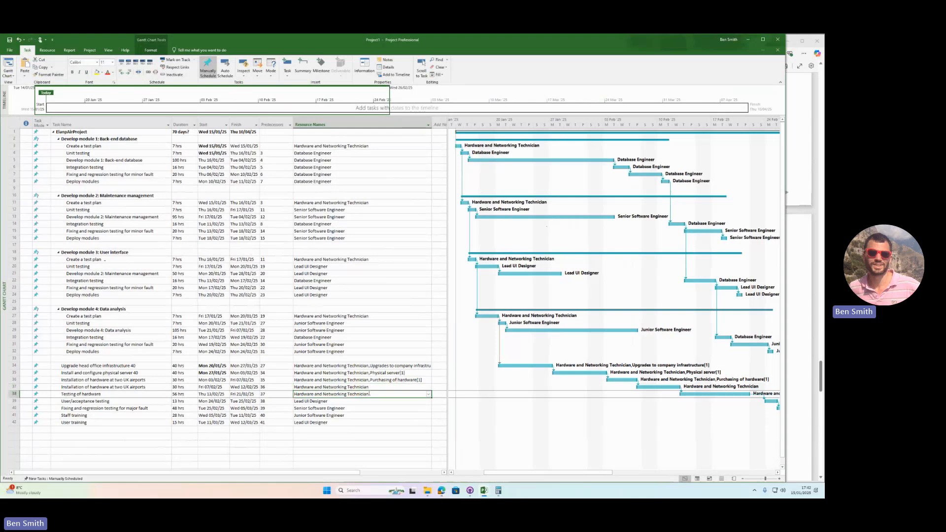
{"action": "left_click", "coordinate": [430, 394]}
{"action": "left_click", "coordinate": [266, 452]}
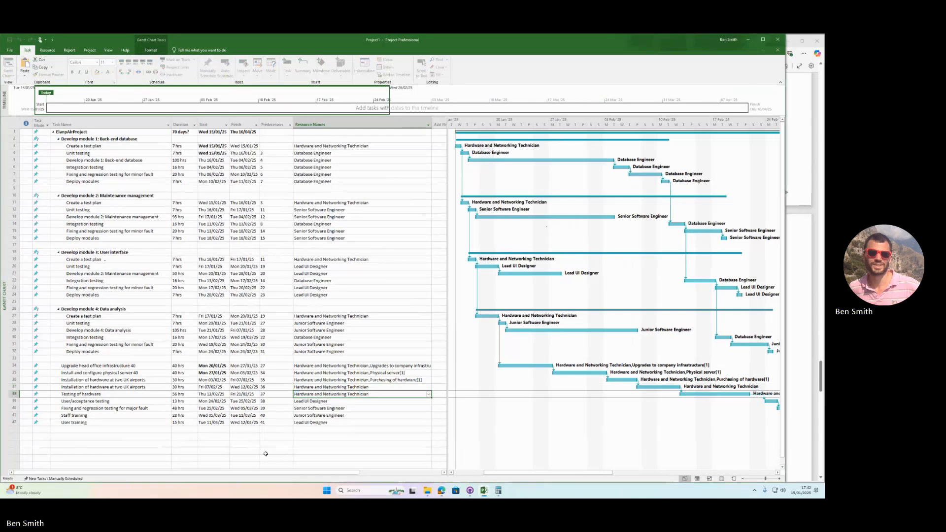
{"action": "left_click", "coordinate": [309, 402]}
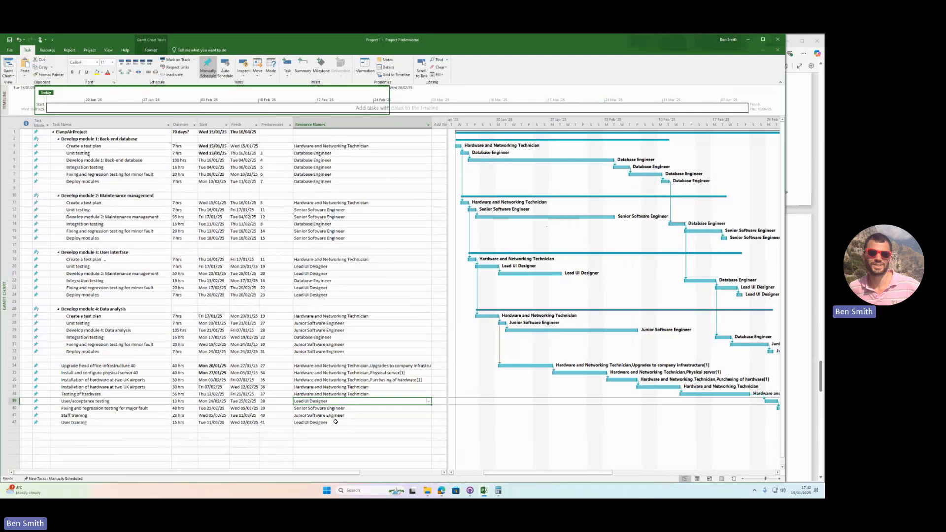
{"action": "left_click", "coordinate": [352, 423]}
{"action": "left_click", "coordinate": [430, 423]}
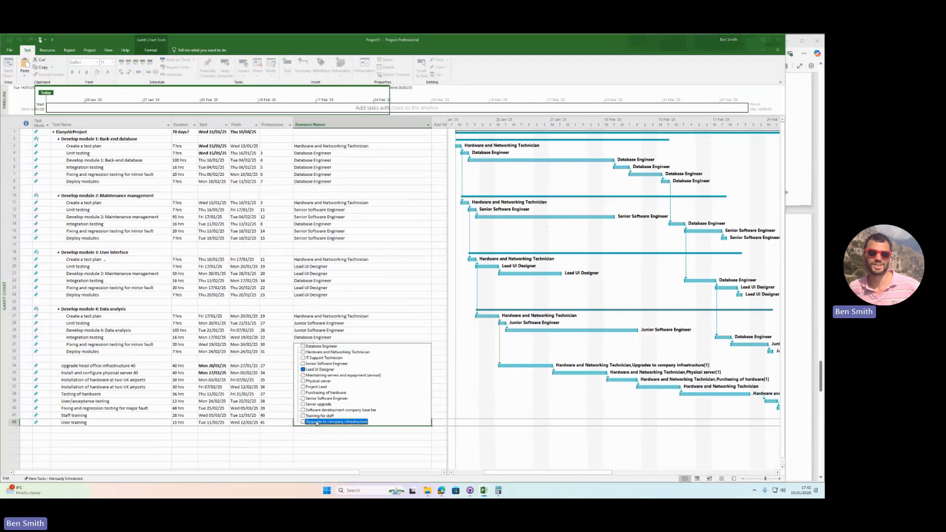
{"action": "left_click", "coordinate": [226, 437]}
- Add the Training for staff resource to the Staff training task alongside the Junior Software Engineer
{"action": "left_click", "coordinate": [343, 415]}
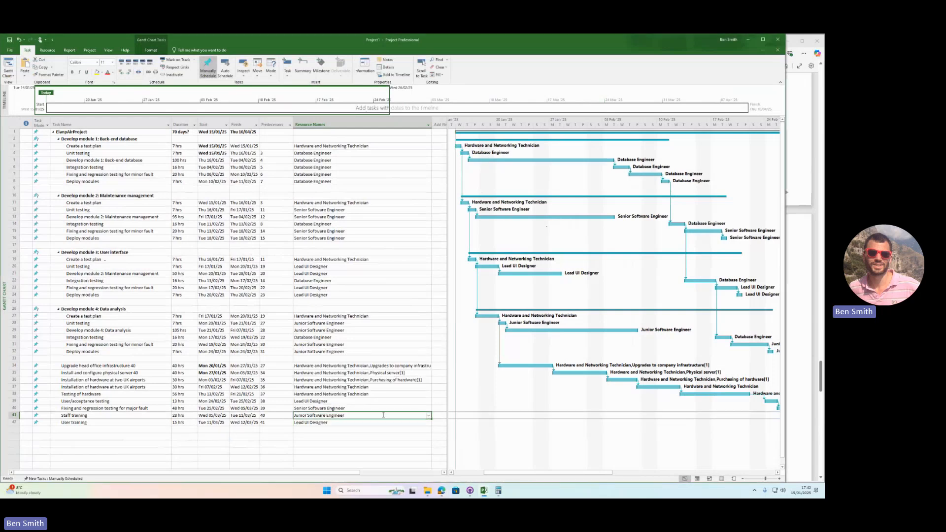
{"action": "left_click", "coordinate": [428, 416]}
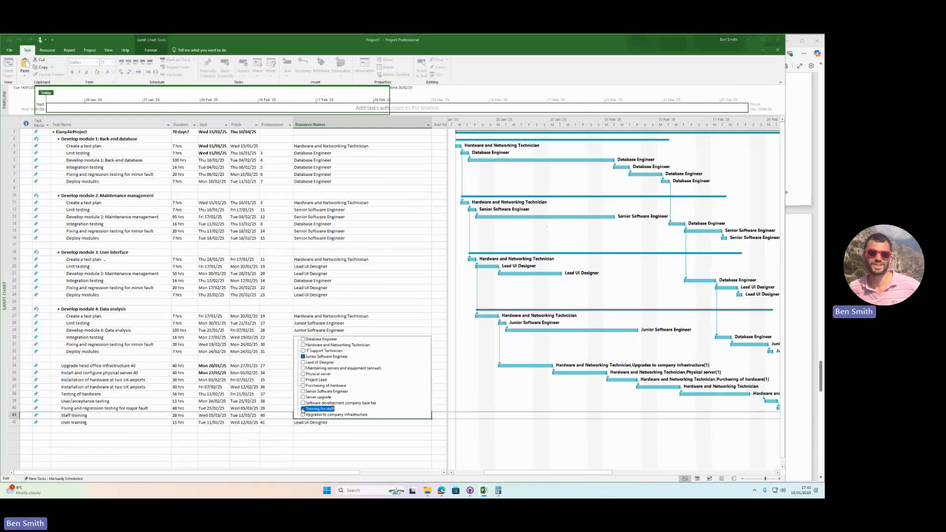
{"action": "left_click", "coordinate": [303, 410]}
{"action": "left_click", "coordinate": [408, 406]}
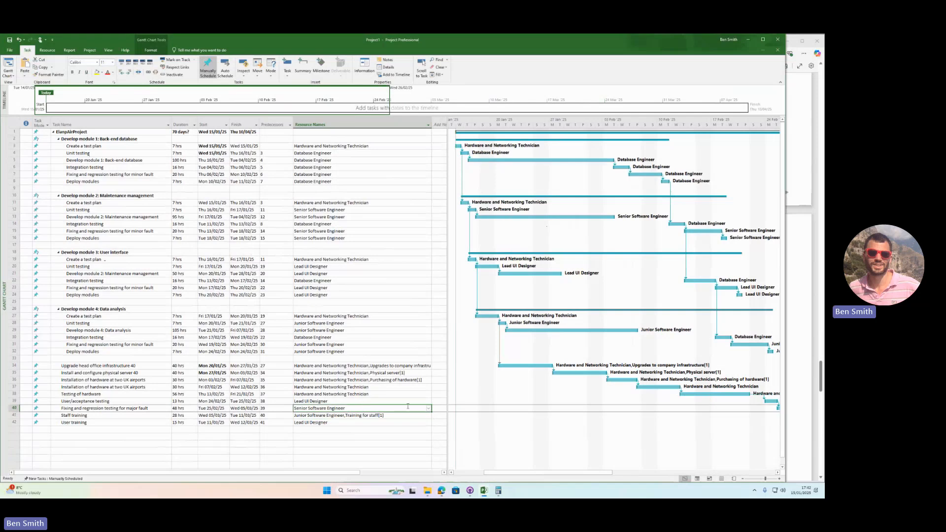
- Check the resource assignments of the major fault fixing task, module 2's development task and the top-level project task
{"action": "left_click", "coordinate": [428, 409]}
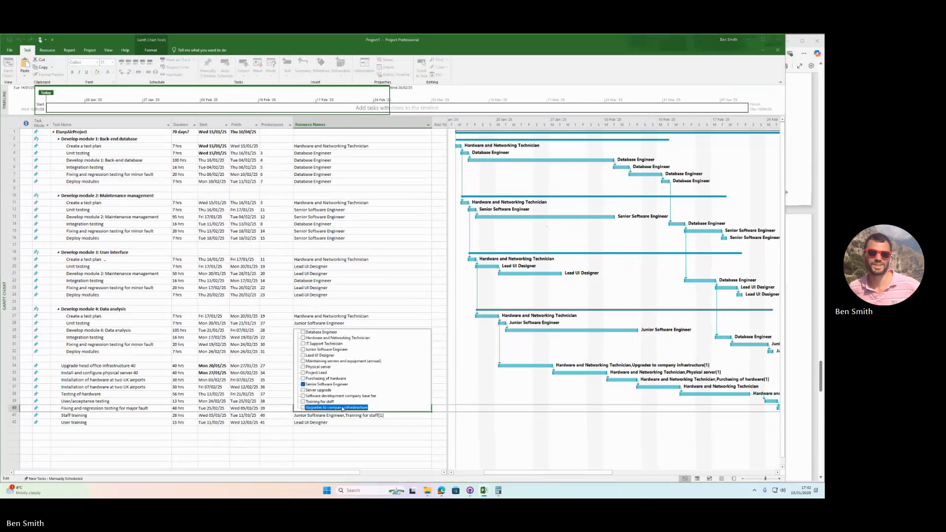
{"action": "left_click", "coordinate": [325, 430]}
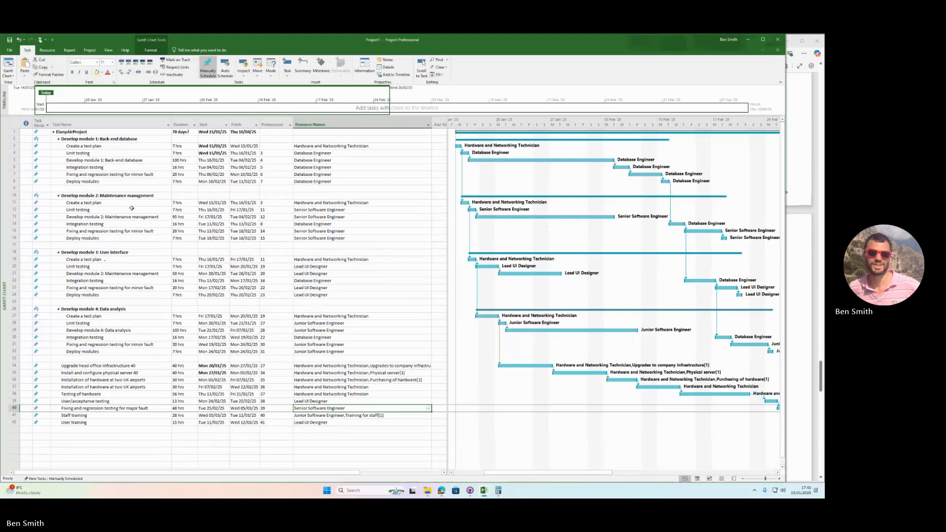
{"action": "left_click", "coordinate": [319, 216]}
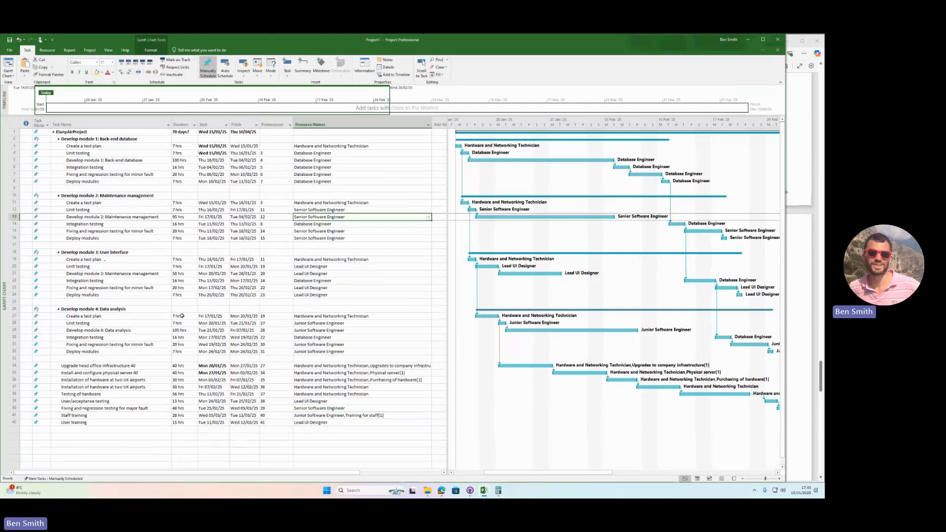
{"action": "left_click", "coordinate": [317, 133]}
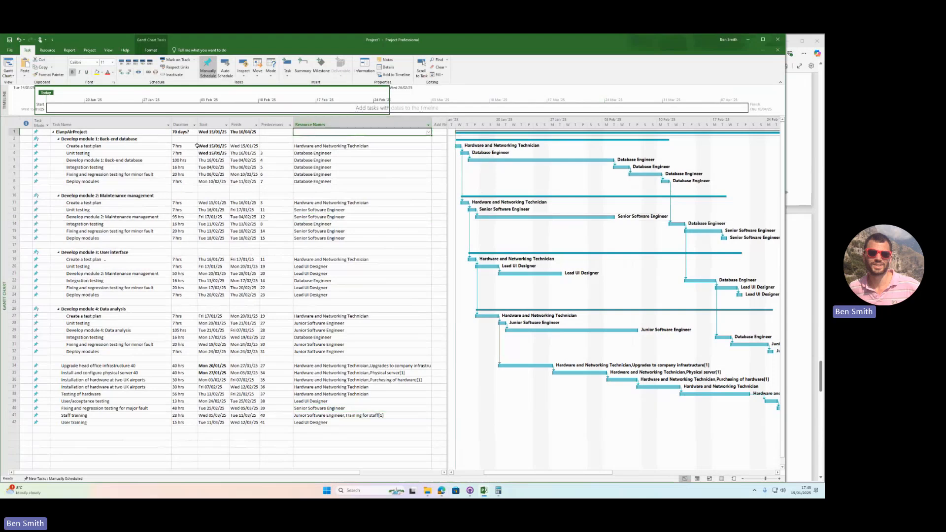
{"action": "left_click", "coordinate": [429, 132]}
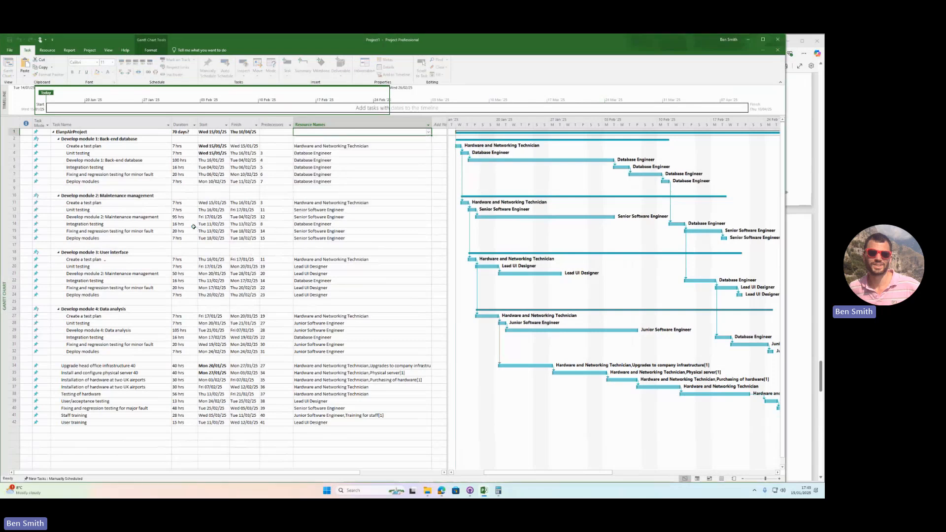
{"action": "key", "text": "Escape"}
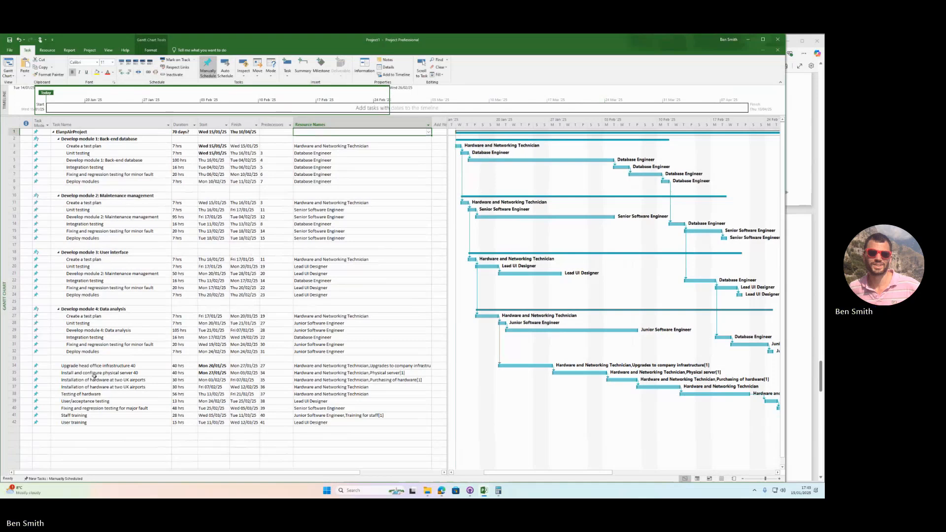
- Add IT Support Technician, Maintaining servers and equipment (annual) and Server upgrade to the Install and configure physical server 40 task's resources
{"action": "left_click", "coordinate": [340, 373]}
{"action": "left_click", "coordinate": [428, 373]}
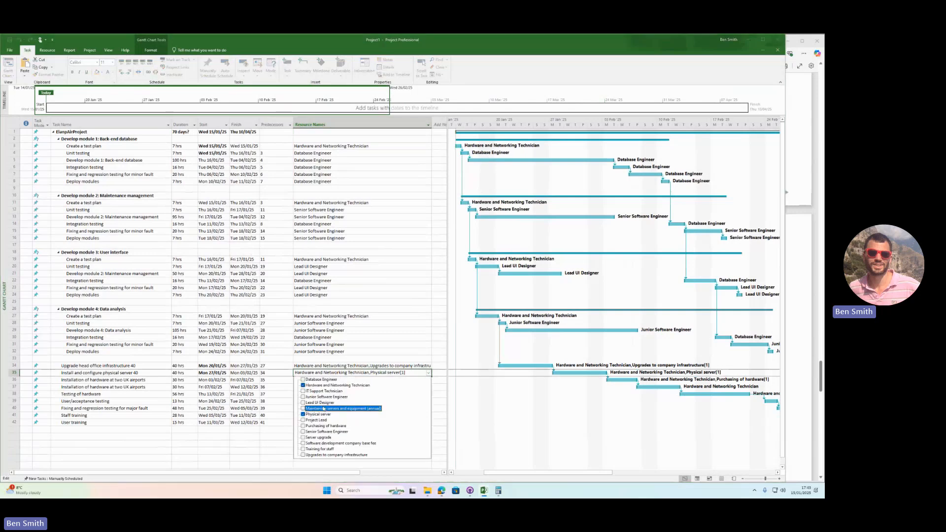
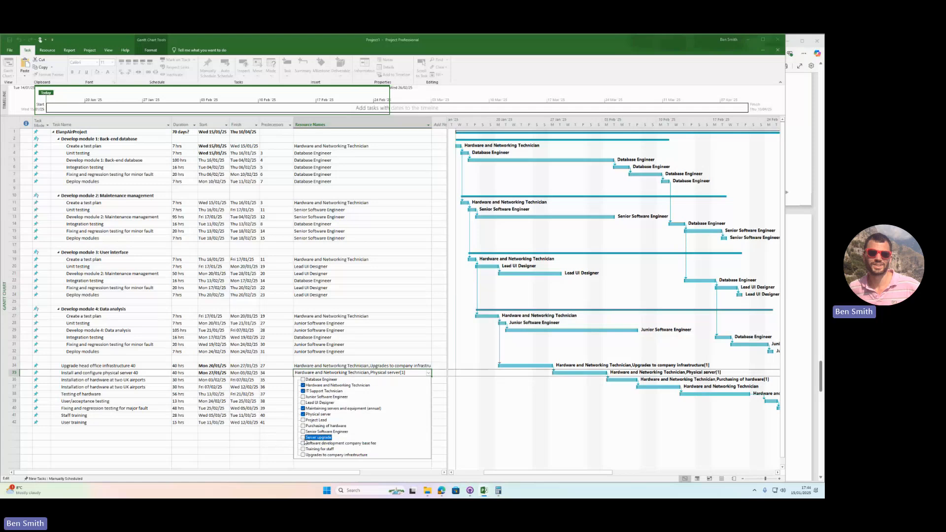
{"action": "left_click", "coordinate": [303, 438]}
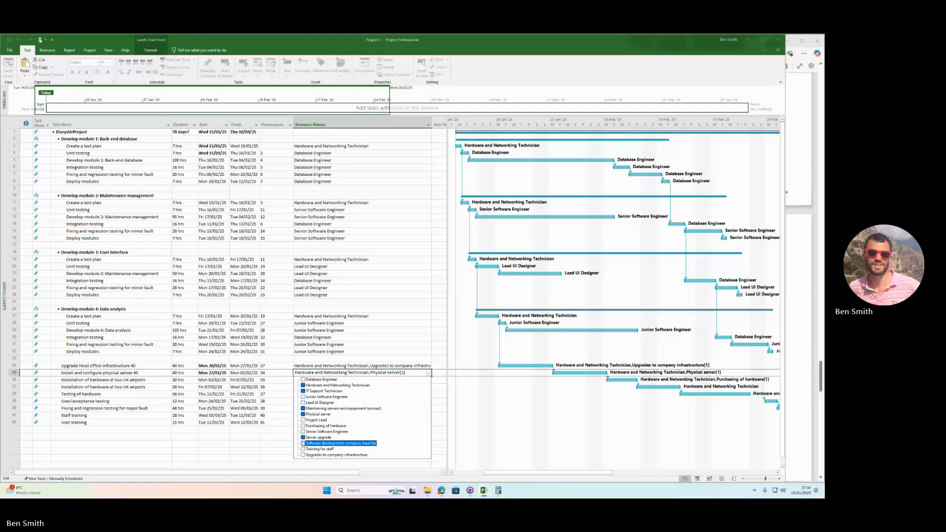
{"action": "left_click", "coordinate": [258, 452]}
- Add the Server upgrade resource to the Upgrade head office infrastructure 40 task
{"action": "left_click", "coordinate": [316, 365]}
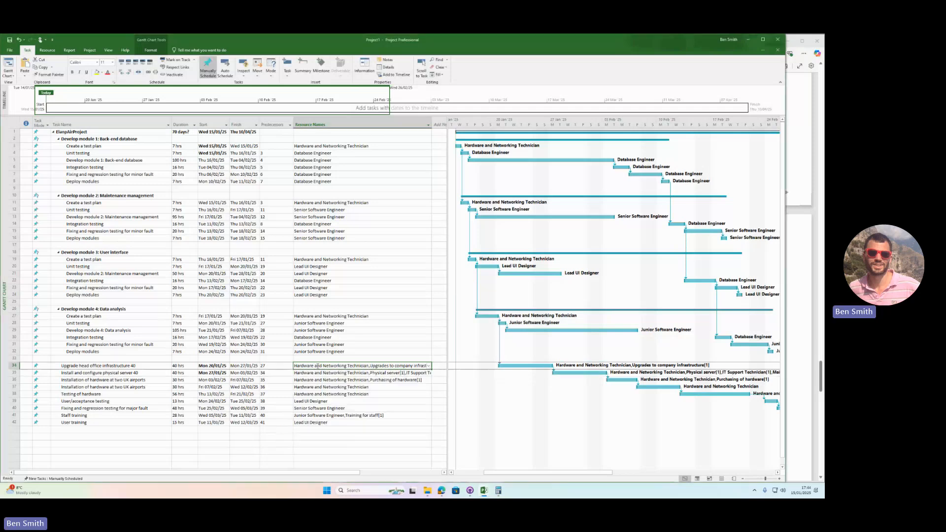
{"action": "left_click", "coordinate": [429, 366]}
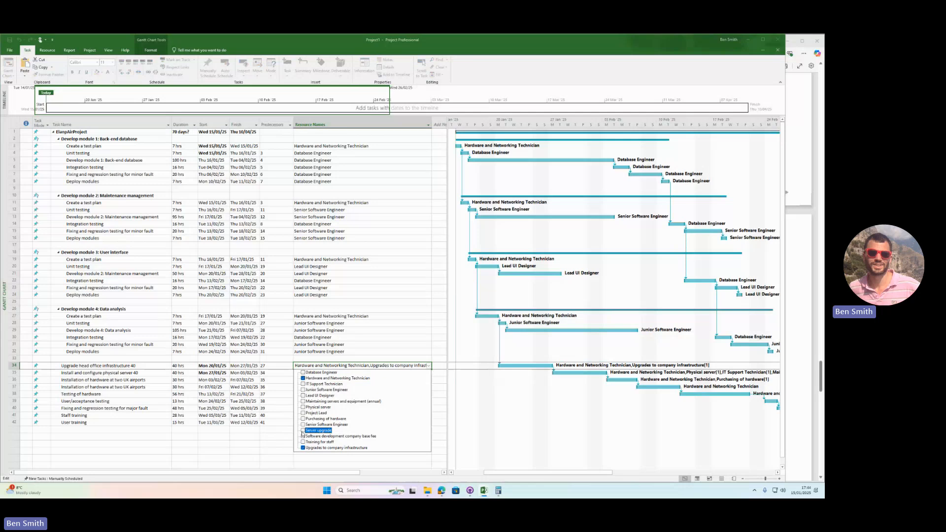
{"action": "left_click", "coordinate": [303, 431]}
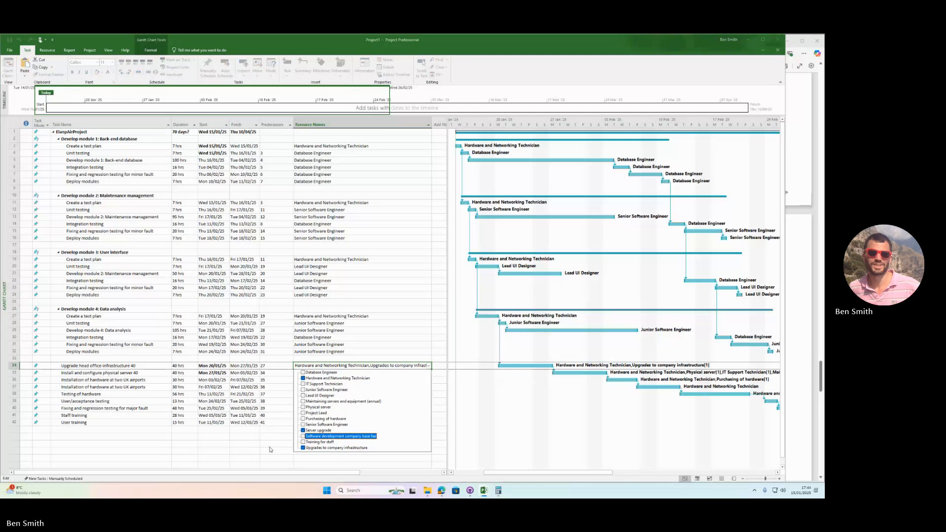
{"action": "left_click", "coordinate": [235, 447]}
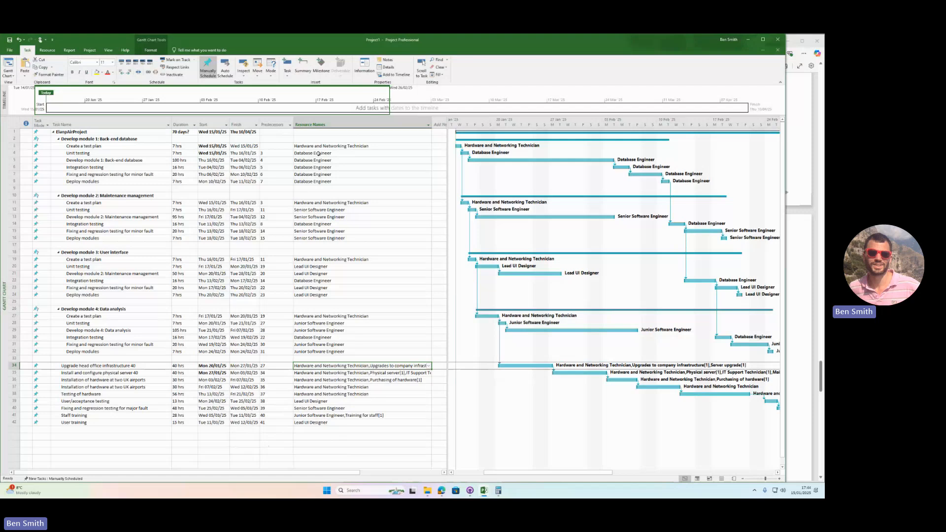
- Assign the Software development company base fee resource to the top-level project task
{"action": "left_click", "coordinate": [339, 132]}
{"action": "left_click", "coordinate": [428, 132]}
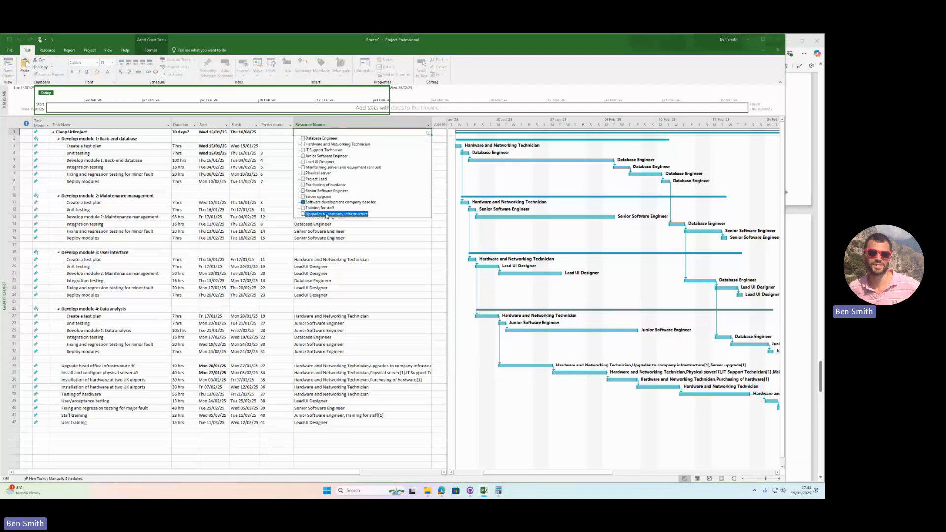
{"action": "left_click", "coordinate": [303, 203]}
{"action": "left_click", "coordinate": [290, 449]}
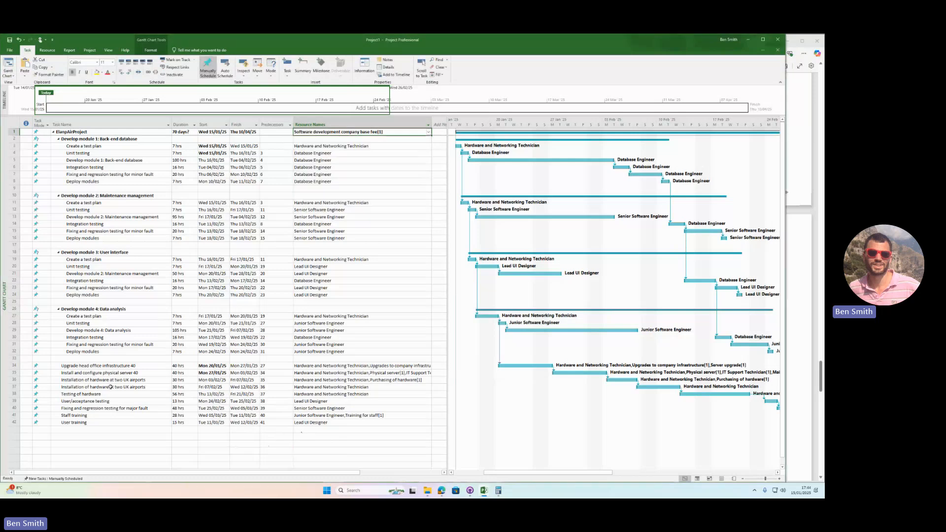
- Check the brief's company financial data table for costs still to assign in the plan
{"action": "left_click", "coordinate": [339, 365]}
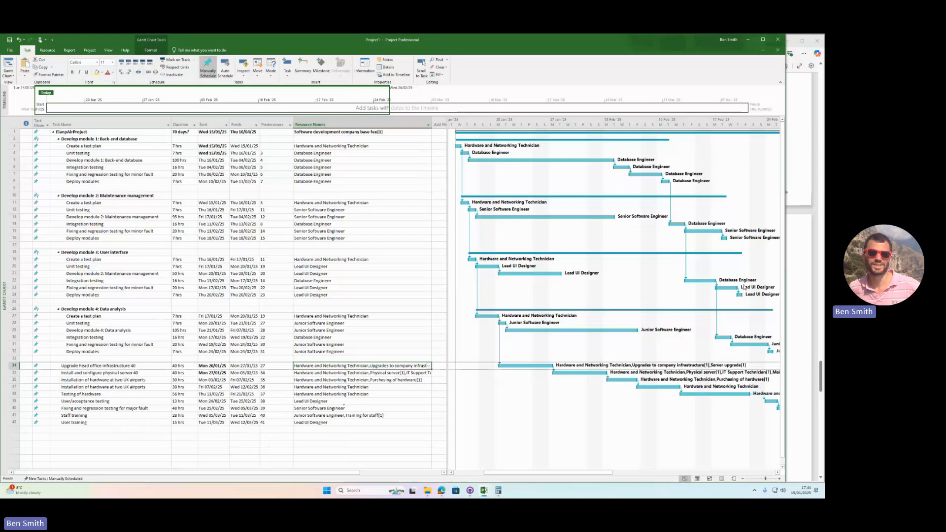
{"action": "left_click", "coordinate": [795, 274]}
{"action": "scroll", "coordinate": [733, 330], "scroll_direction": "up", "scroll_amount": 14}
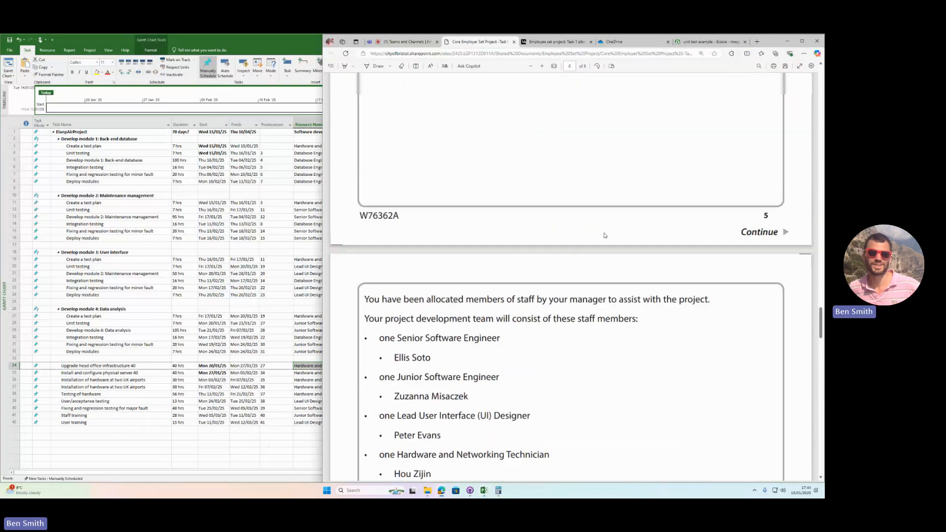
{"action": "scroll", "coordinate": [605, 235], "scroll_direction": "up", "scroll_amount": 8}
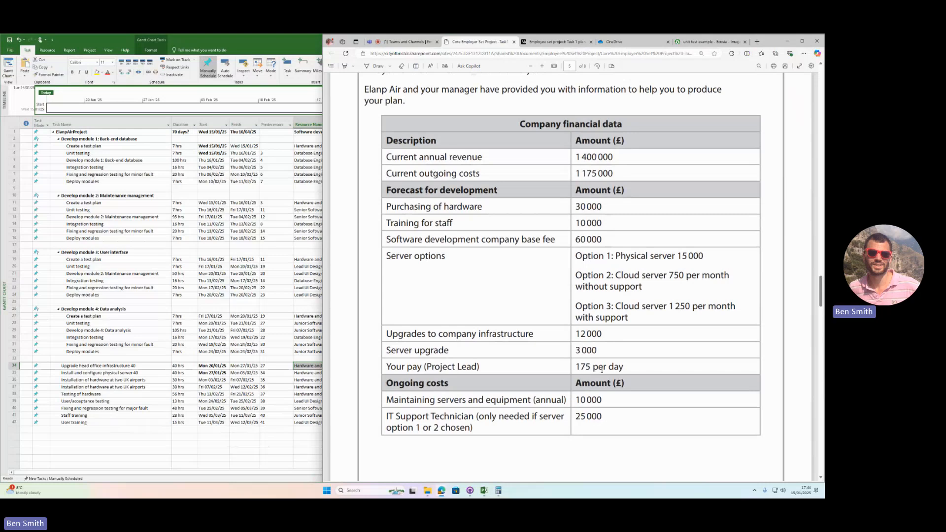
{"action": "left_click", "coordinate": [132, 429]}
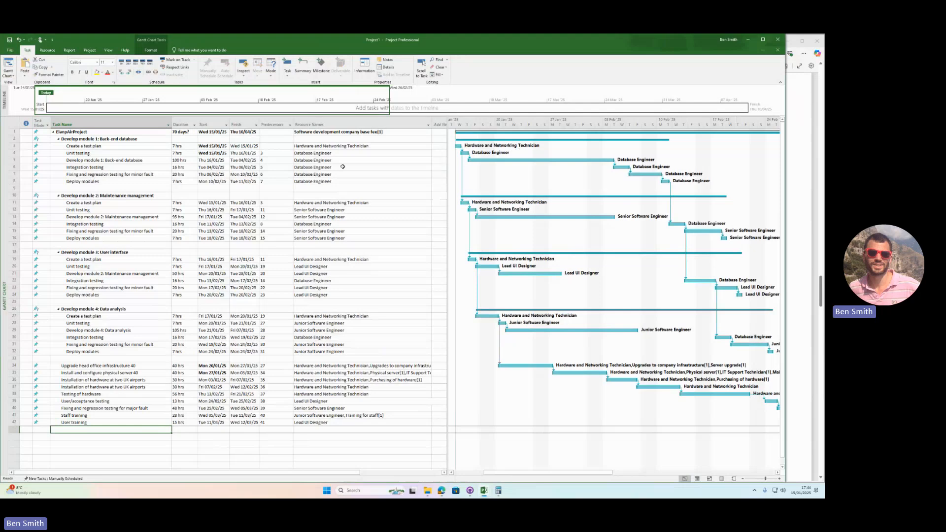
- Add the Project Lead resource to the top-level ElanpAirProject task
{"action": "left_click", "coordinate": [325, 132]}
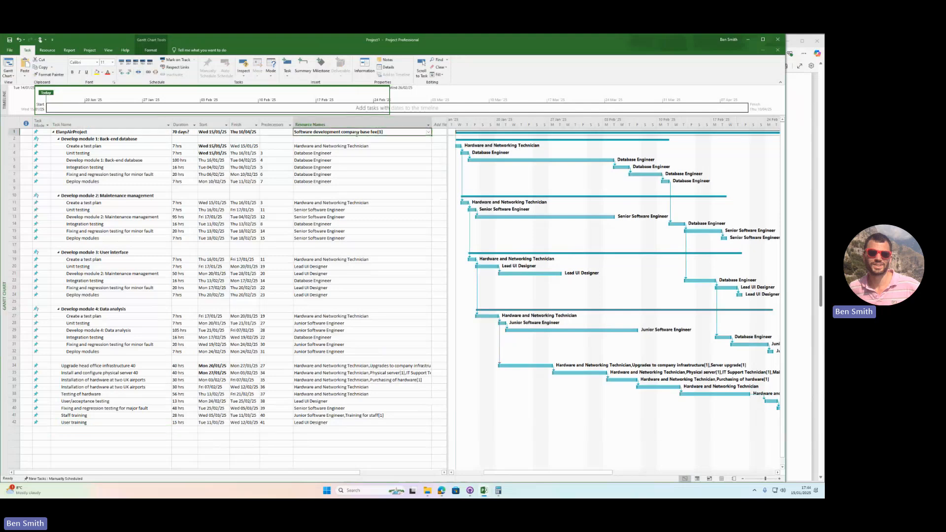
{"action": "left_click", "coordinate": [428, 133]}
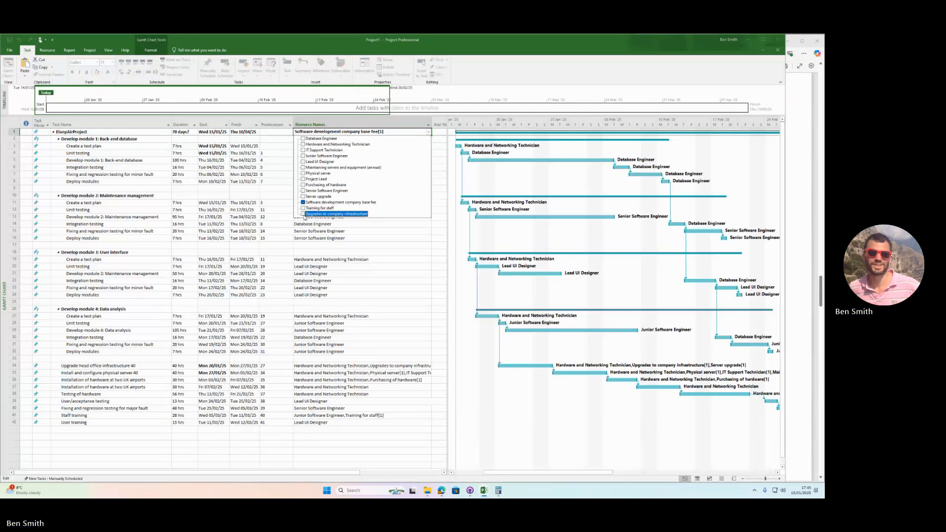
{"action": "left_click", "coordinate": [303, 179]}
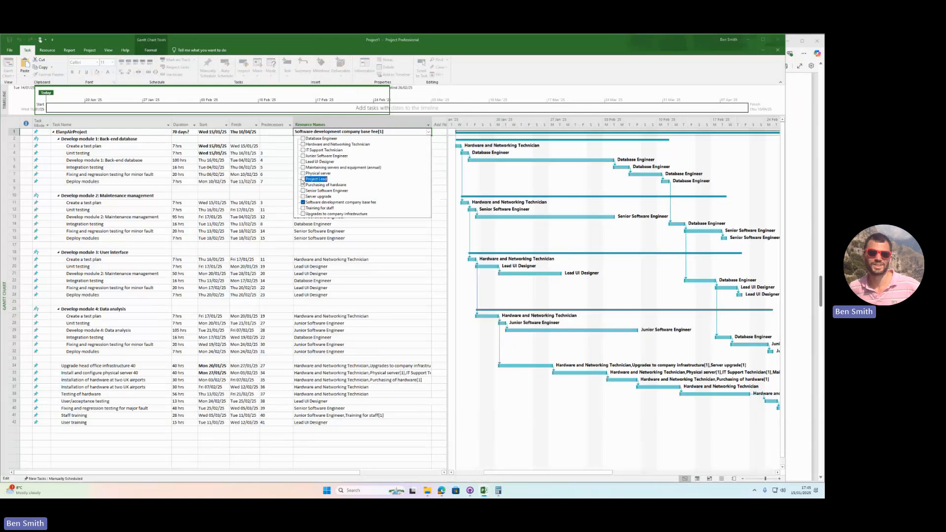
{"action": "key", "text": "Return"}
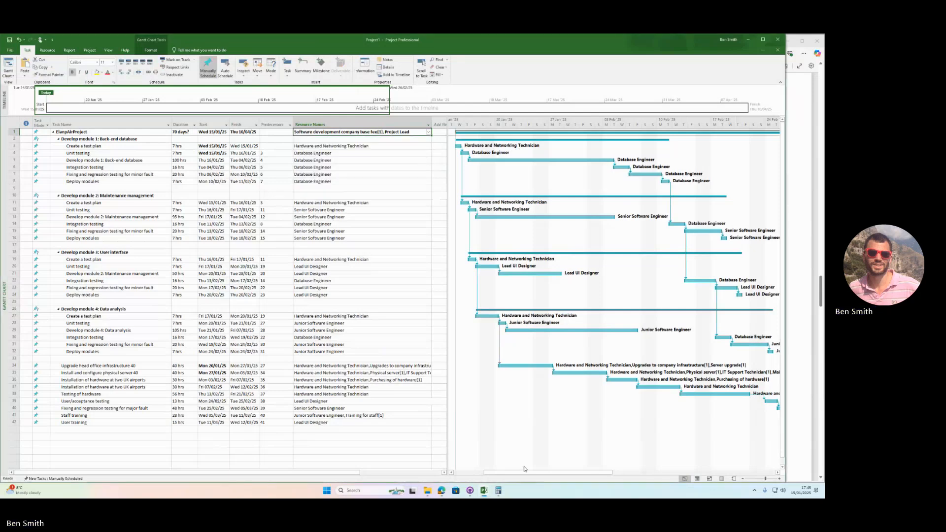
- Examine the task bars, links and resource labels along the whole Gantt chart at different timescales
{"action": "left_click_drag", "start_coordinate": [525, 469], "coordinate": [477, 495]}
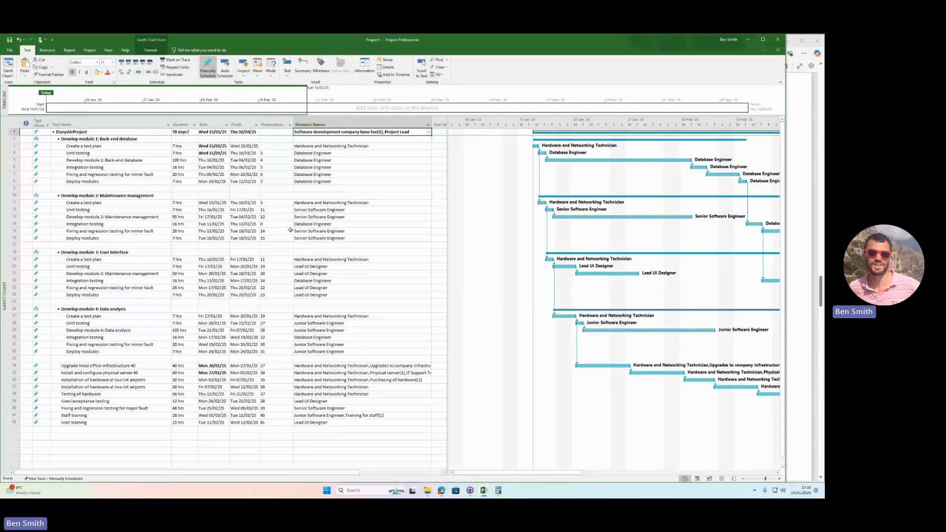
{"action": "left_click", "coordinate": [403, 140]}
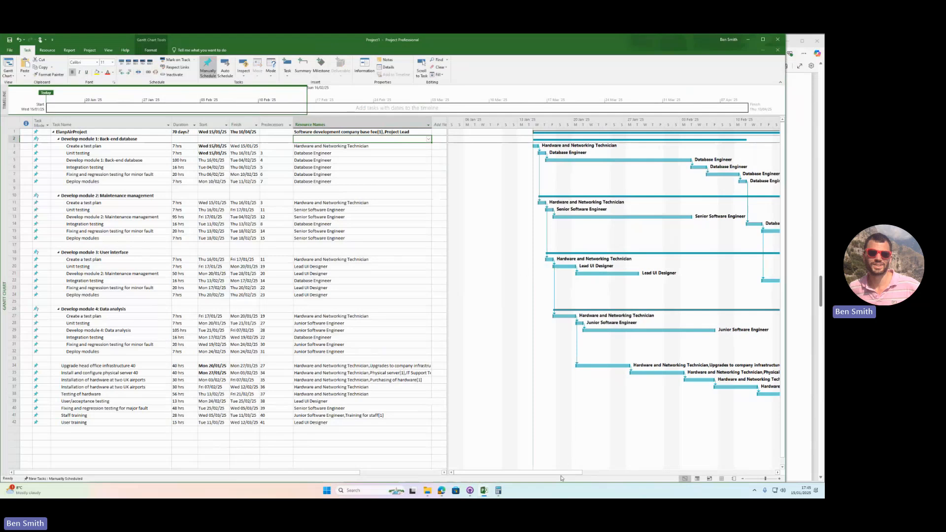
{"action": "left_click_drag", "start_coordinate": [562, 477], "coordinate": [595, 479]}
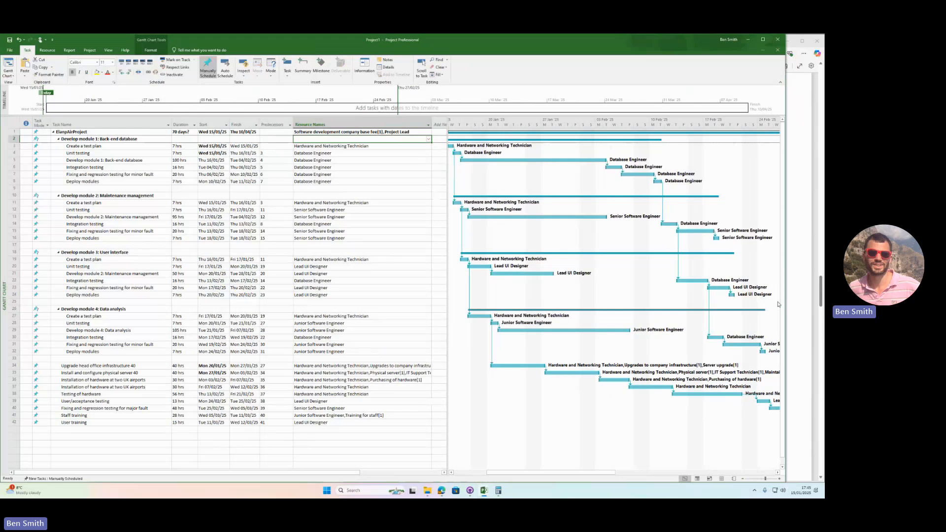
{"action": "left_click", "coordinate": [742, 481]}
{"action": "left_click", "coordinate": [742, 481]}
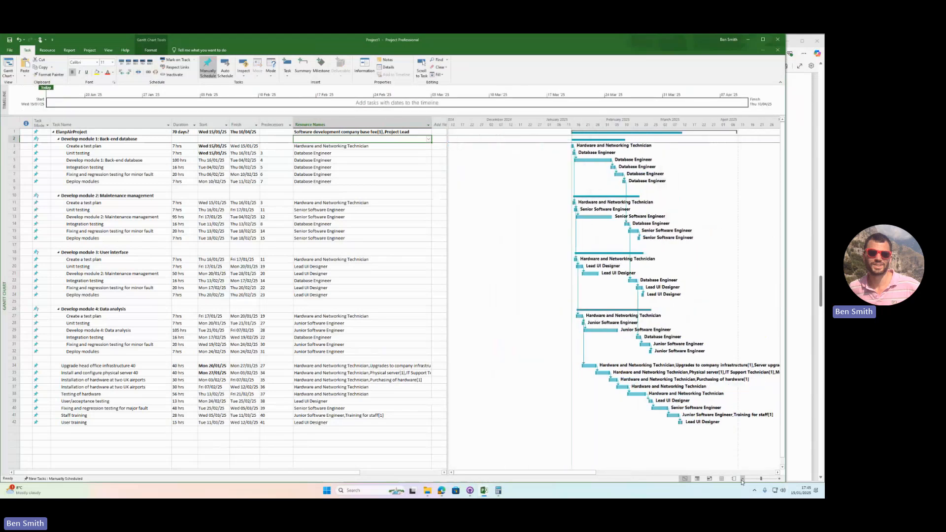
{"action": "left_click", "coordinate": [780, 480]}
{"action": "left_click", "coordinate": [779, 480]}
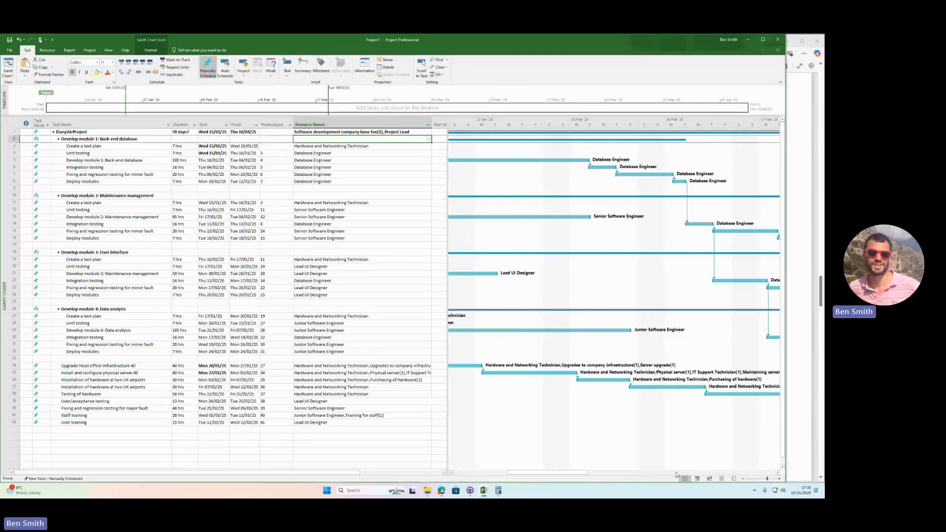
{"action": "left_click_drag", "start_coordinate": [549, 476], "coordinate": [515, 477]}
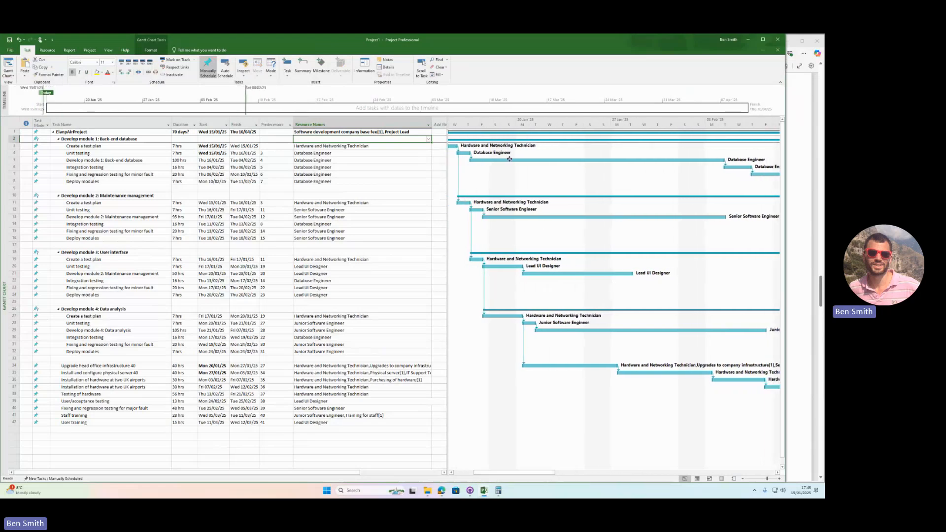
{"action": "left_click_drag", "start_coordinate": [521, 472], "coordinate": [518, 472]}
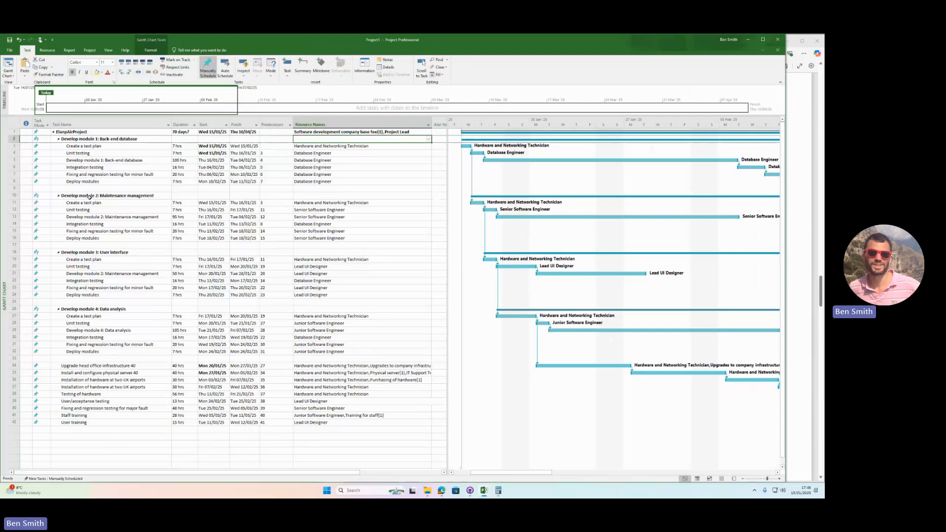
- Rename the mislabelled development task under module 3 as "Develop module 3: User interface", matching its summary task
{"action": "double_click", "coordinate": [104, 252]}
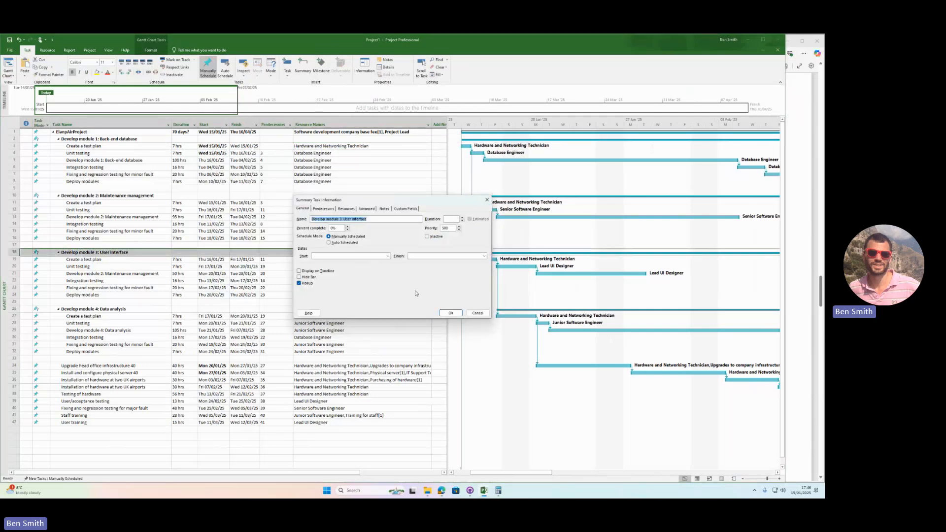
{"action": "left_click", "coordinate": [478, 313]}
{"action": "left_click", "coordinate": [113, 274]}
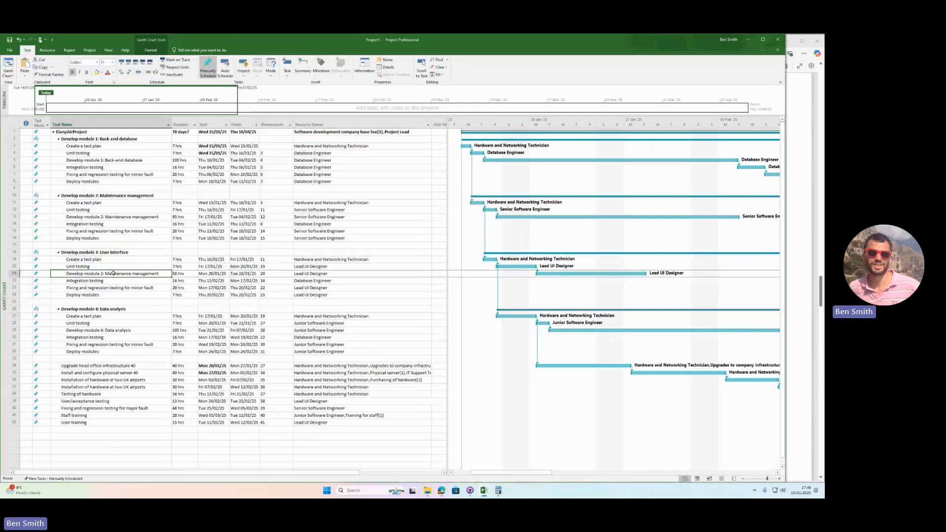
{"action": "double_click", "coordinate": [114, 273]}
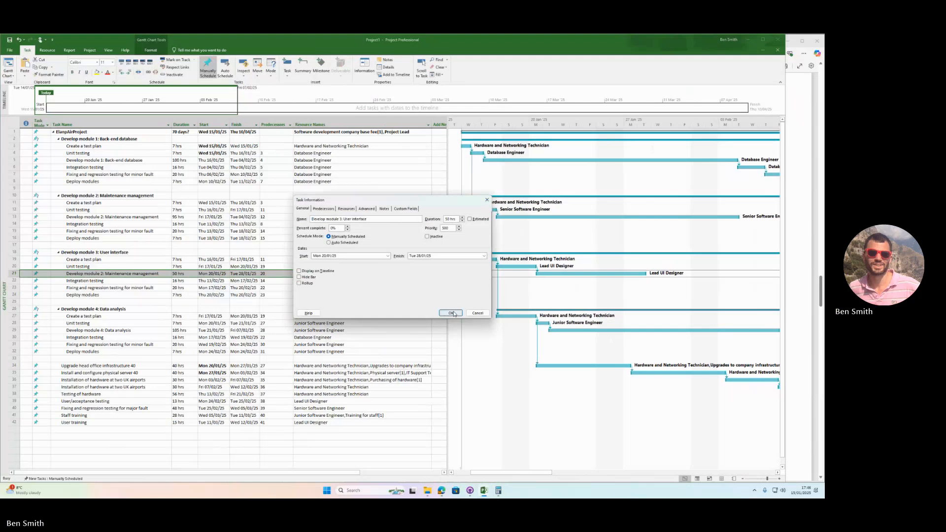
{"action": "left_click", "coordinate": [452, 313]}
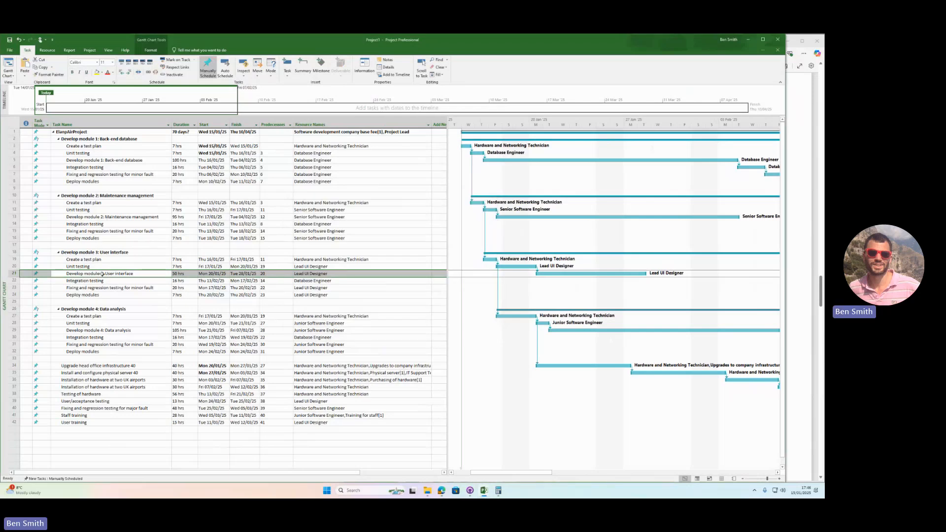
{"action": "left_click", "coordinate": [114, 337]}
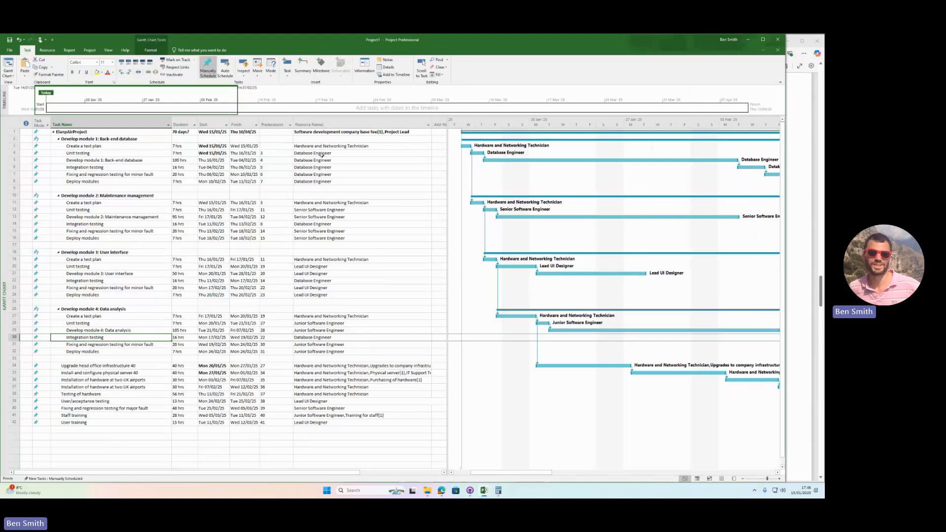
- Review the brief's system requirements, planning information and company financial data
{"action": "left_click", "coordinate": [810, 245]}
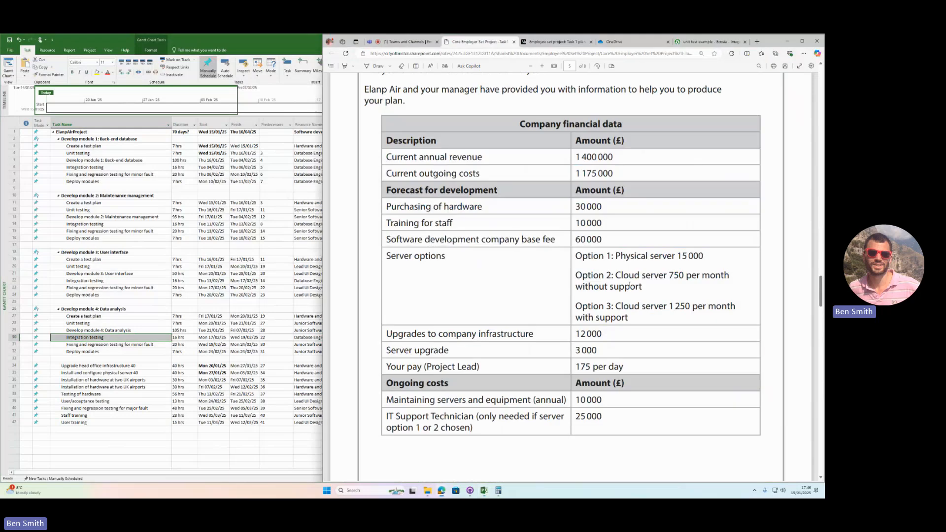
{"action": "scroll", "coordinate": [616, 286], "scroll_direction": "up", "scroll_amount": 3}
{"action": "scroll", "coordinate": [616, 286], "scroll_direction": "down", "scroll_amount": 5}
{"action": "scroll", "coordinate": [616, 286], "scroll_direction": "up", "scroll_amount": 15}
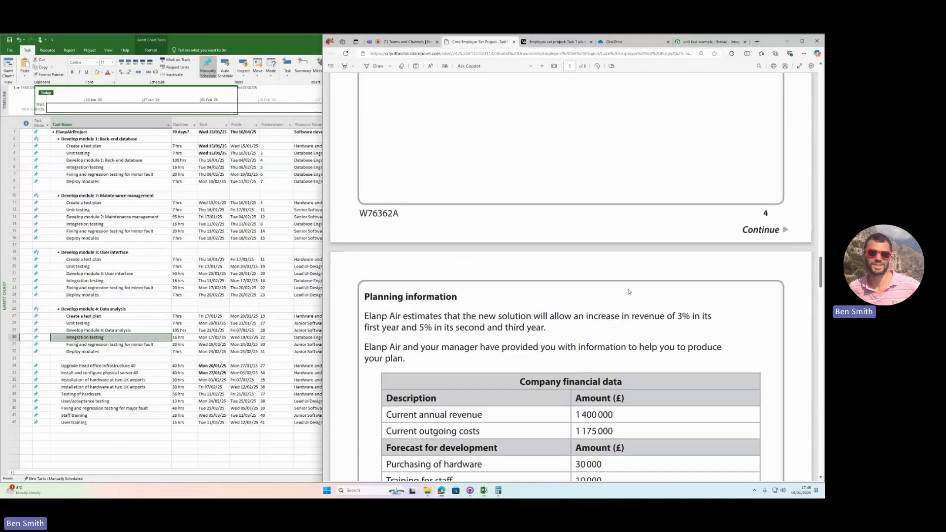
{"action": "scroll", "coordinate": [630, 292], "scroll_direction": "down", "scroll_amount": 12}
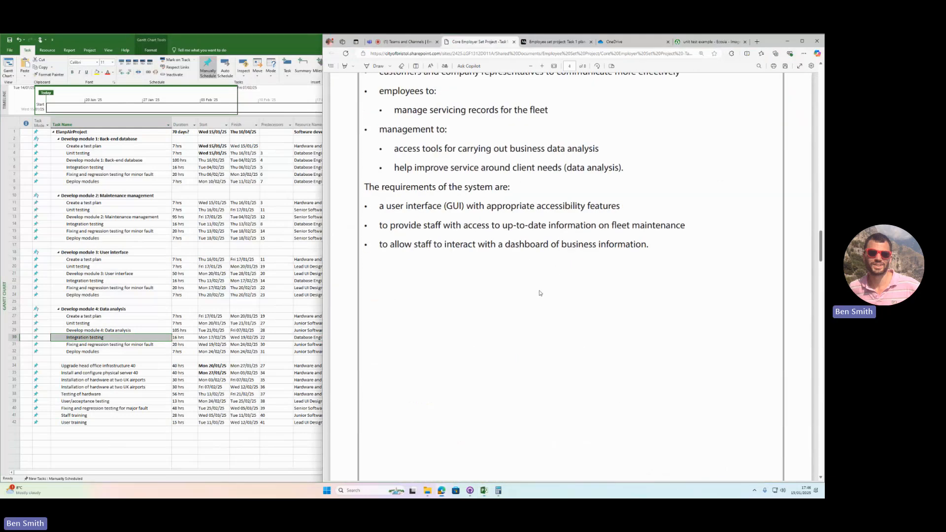
- Check the predecessors of module 1's unit testing and back-end database development tasks
{"action": "left_click", "coordinate": [272, 191]}
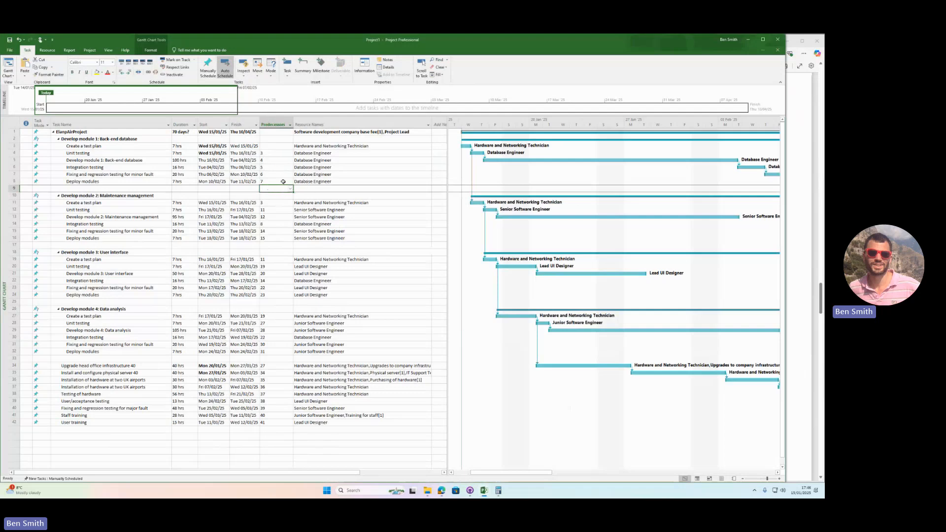
{"action": "left_click", "coordinate": [275, 155]}
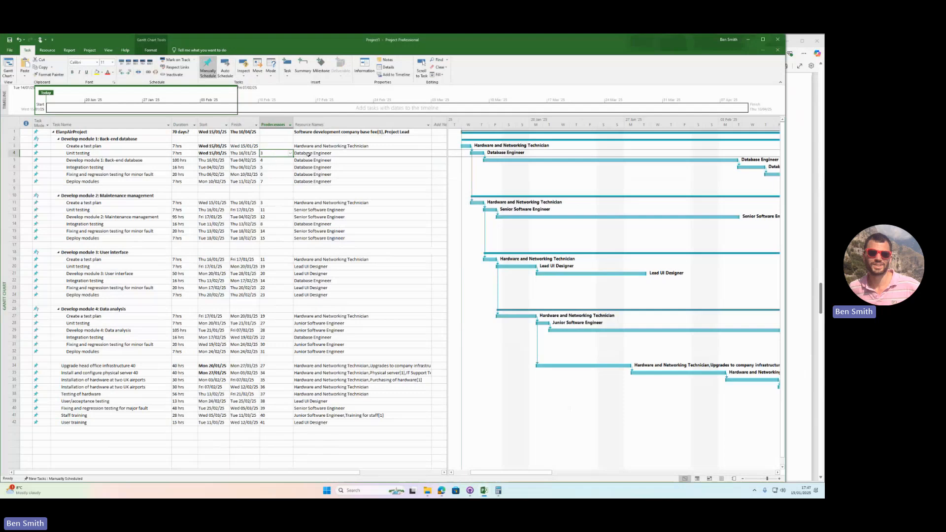
{"action": "left_click", "coordinate": [278, 162]}
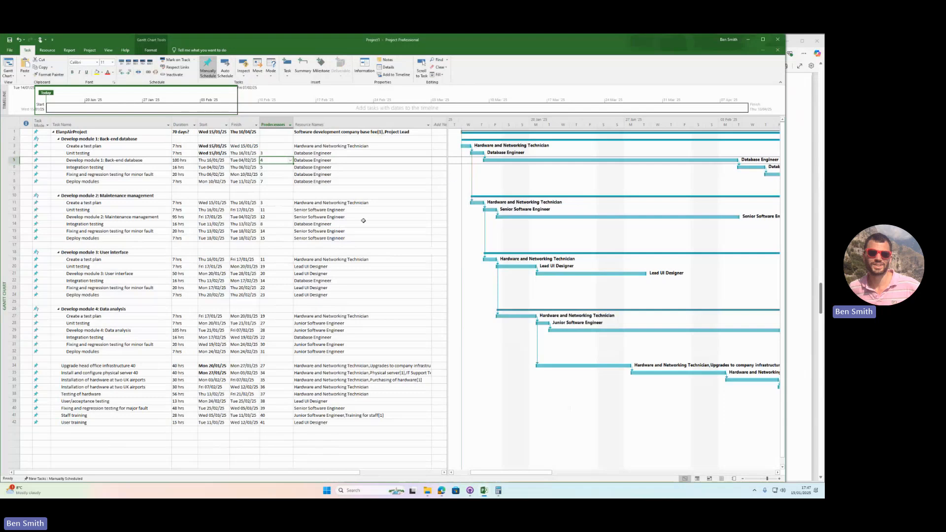
{"action": "scroll", "coordinate": [261, 217], "scroll_direction": "down", "scroll_amount": 1}
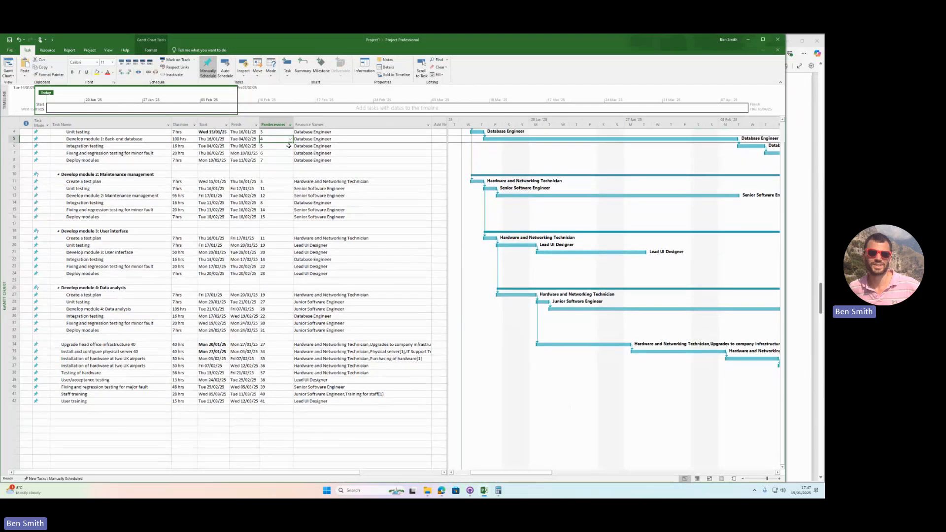
- Check the brief's development forecast and ongoing costs against the planned resources
{"action": "left_click", "coordinate": [799, 395]}
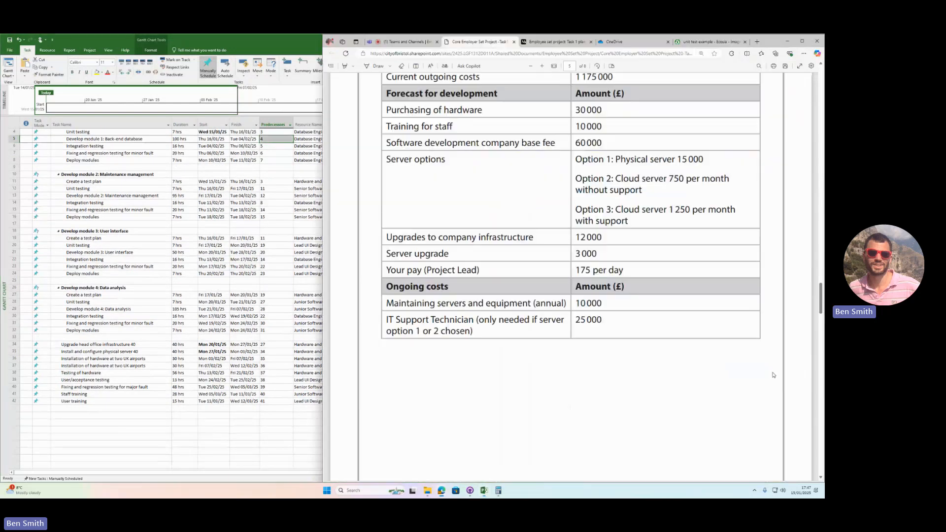
{"action": "scroll", "coordinate": [761, 372], "scroll_direction": "up", "scroll_amount": 3}
{"action": "scroll", "coordinate": [592, 291], "scroll_direction": "down", "scroll_amount": 2}
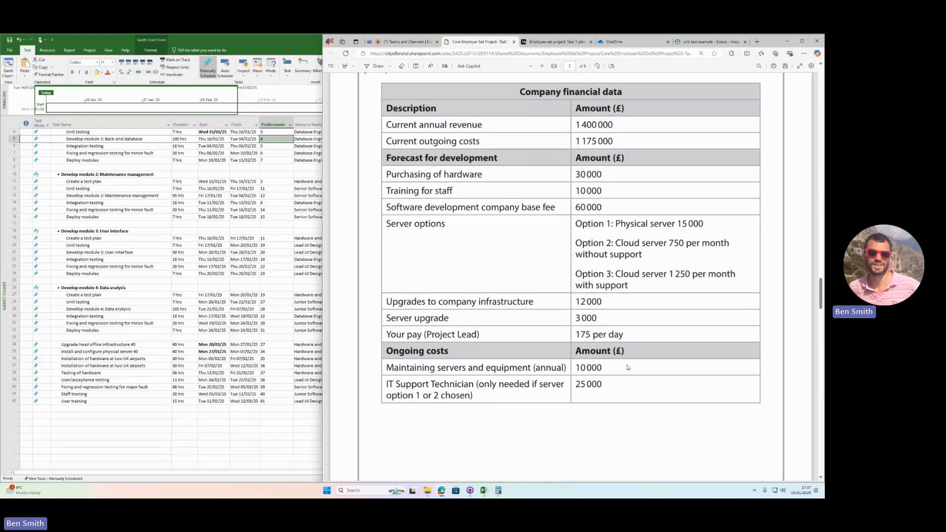
- Check the resource types and rates in the Resource Sheet, and return to the top-level task's resources in the Gantt Chart
{"action": "left_click", "coordinate": [6, 74]}
{"action": "left_click", "coordinate": [8, 71]}
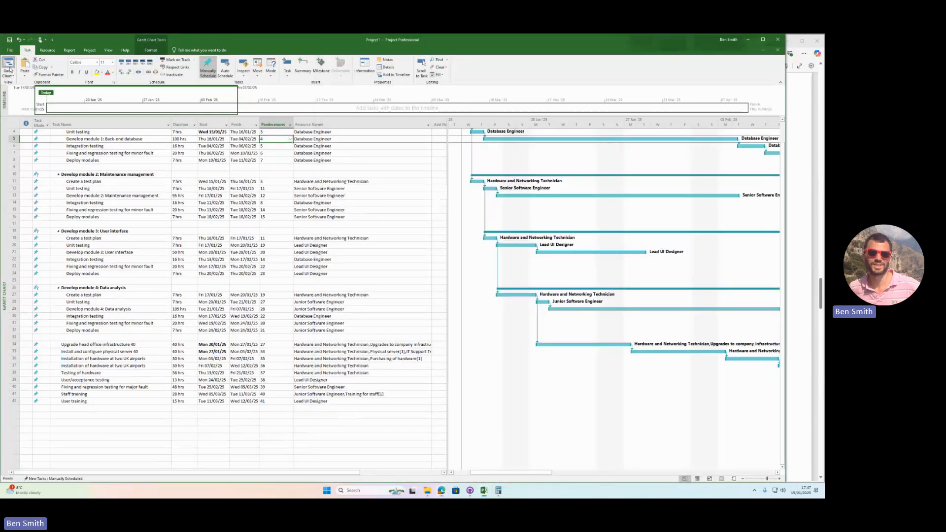
{"action": "left_click", "coordinate": [10, 75]}
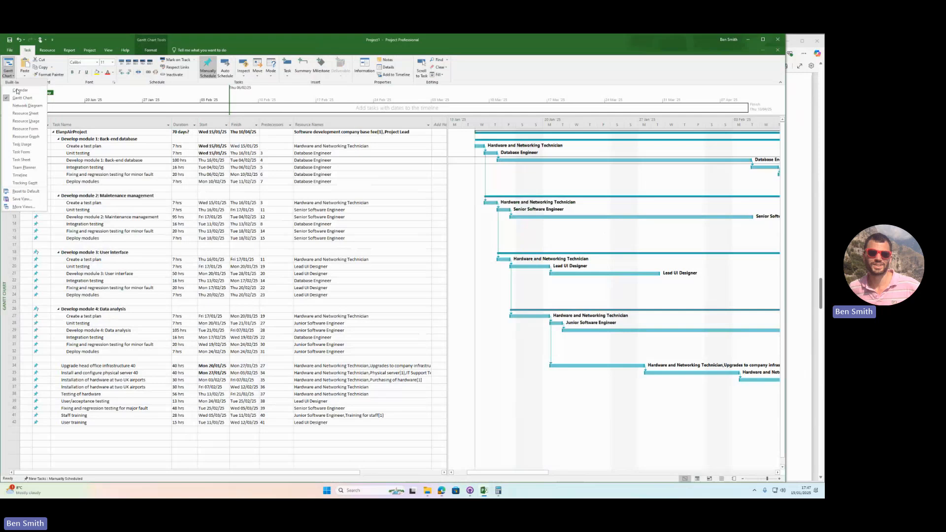
{"action": "left_click", "coordinate": [22, 114]}
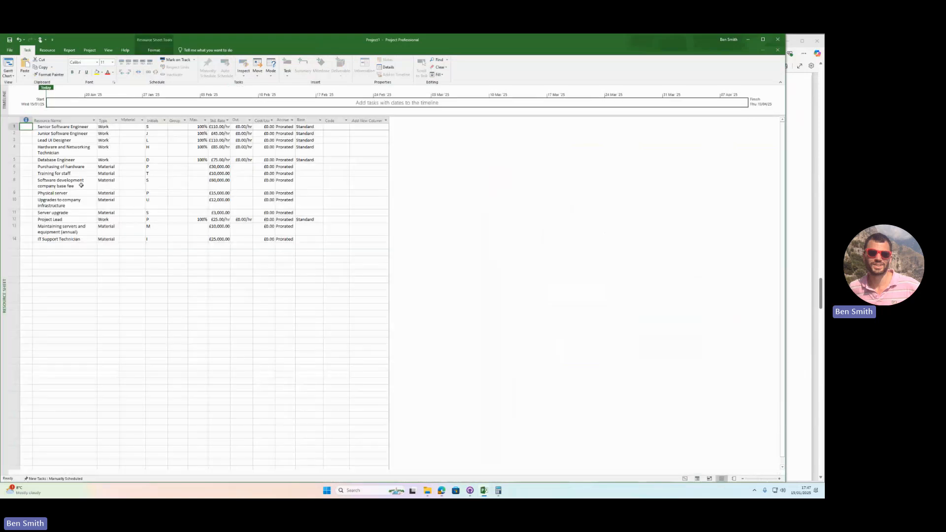
{"action": "left_click", "coordinate": [8, 74]}
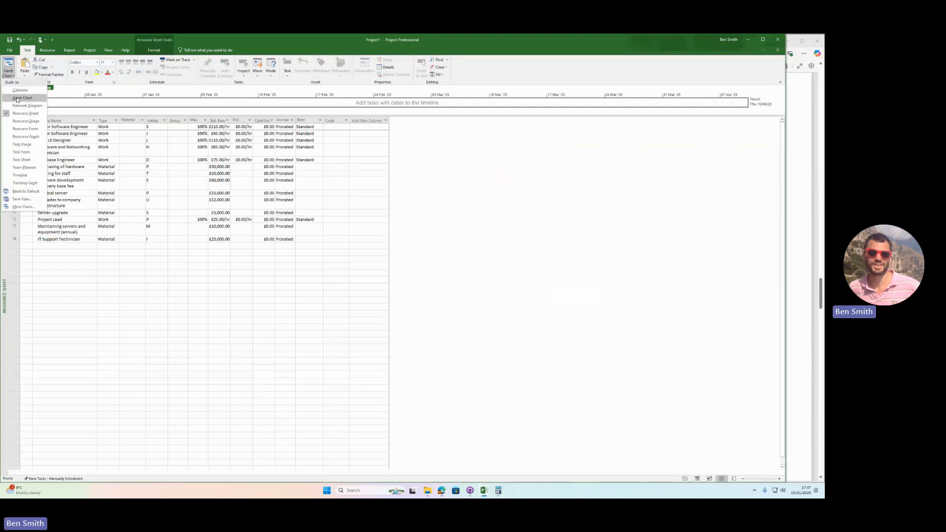
{"action": "left_click", "coordinate": [22, 98]}
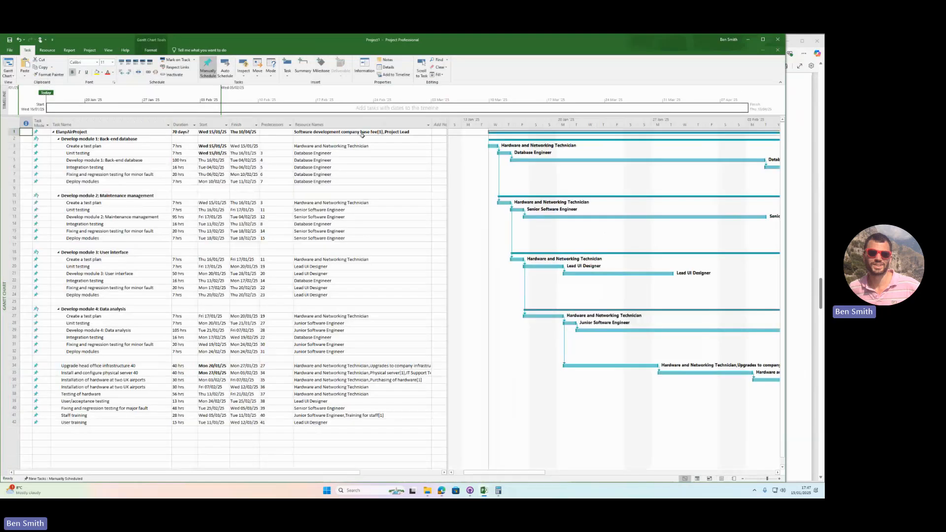
{"action": "left_click", "coordinate": [339, 131]}
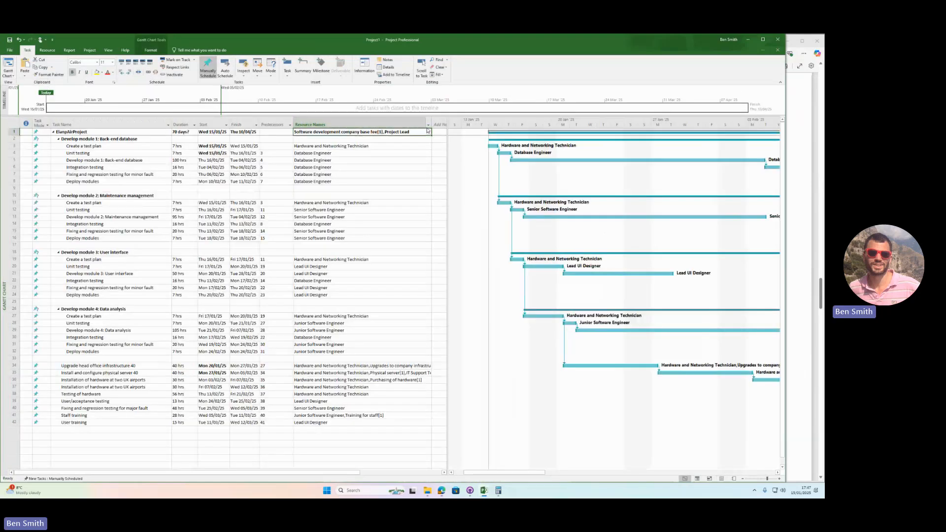
- Check the resources assigned to the top-level project task, and open the Task Cost Overview report
{"action": "left_click", "coordinate": [370, 132]}
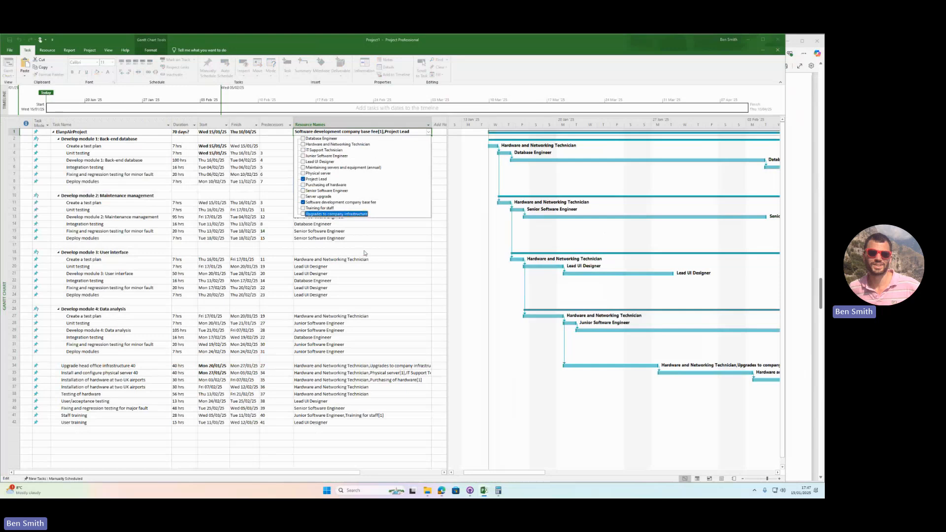
{"action": "key", "text": "Escape"}
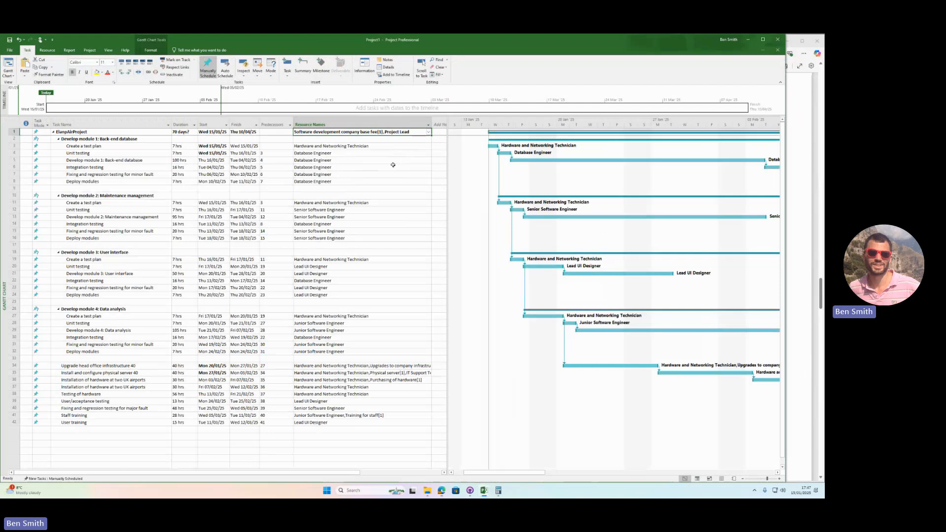
{"action": "left_click", "coordinate": [69, 51]}
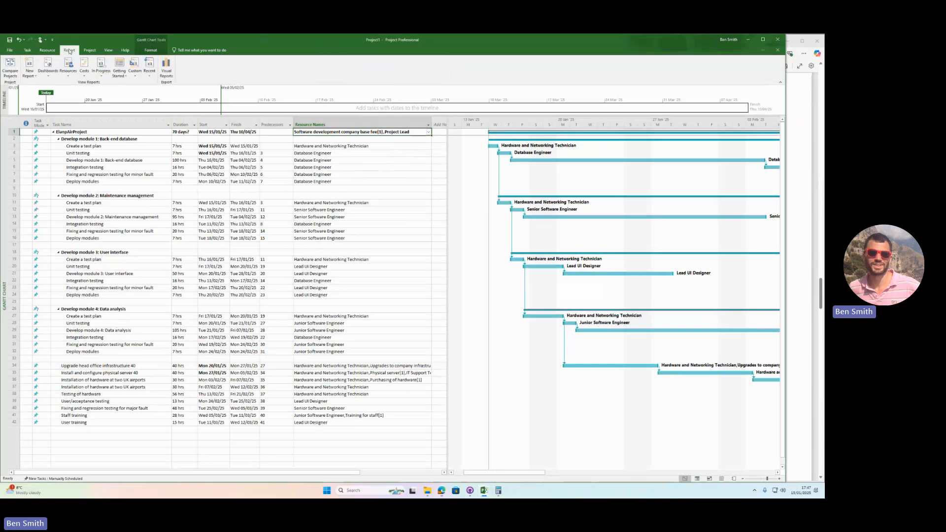
{"action": "left_click", "coordinate": [86, 77]}
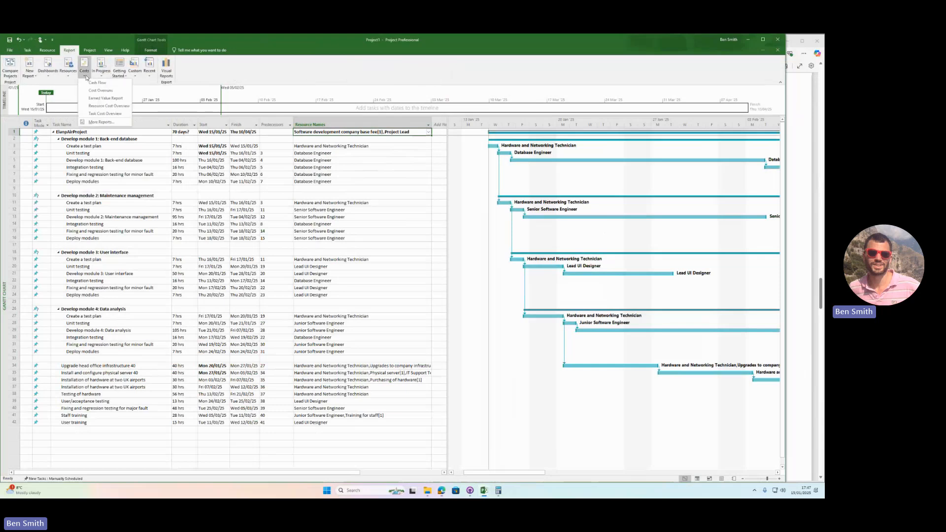
{"action": "left_click", "coordinate": [102, 112]}
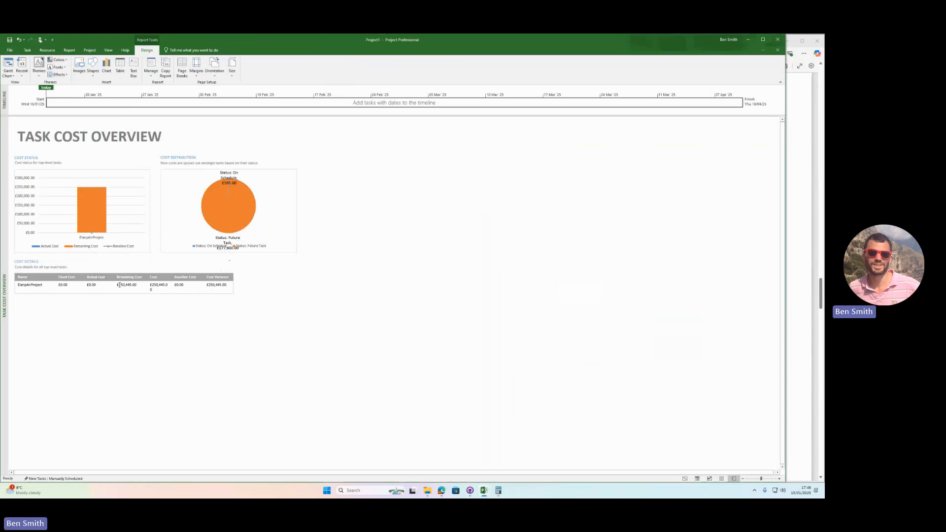
- Set the cost details table to outline level 2 so it lists costs for each module and task
{"action": "left_click", "coordinate": [140, 240]}
{"action": "left_click", "coordinate": [182, 277]}
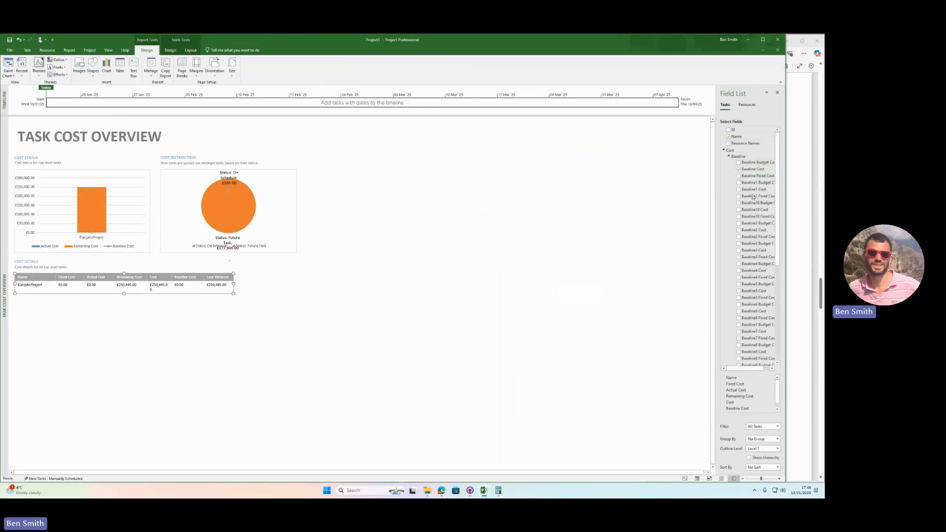
{"action": "left_click", "coordinate": [778, 449]}
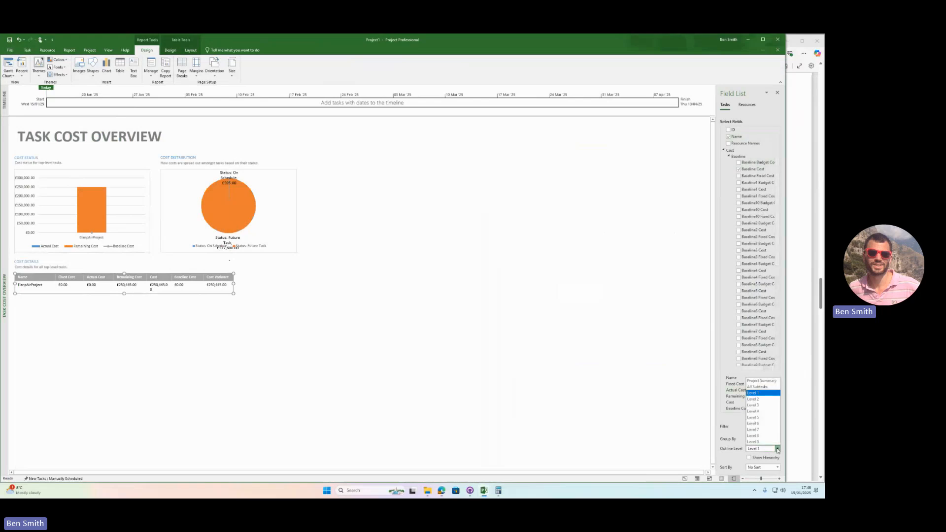
{"action": "left_click", "coordinate": [759, 399]}
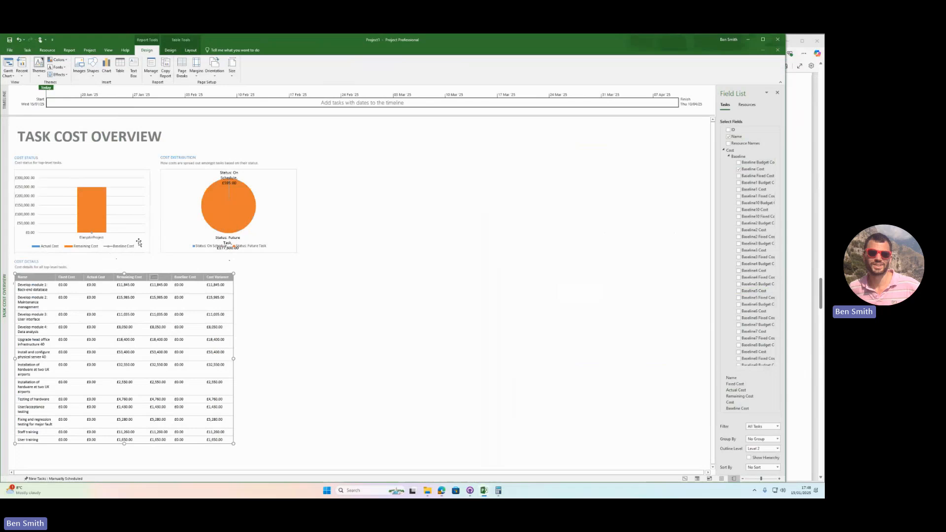
- Move the cost distribution pie chart with its heading and caption into the empty area beside the cost details table
{"action": "left_click_drag", "start_coordinate": [383, 277], "coordinate": [373, 282]}
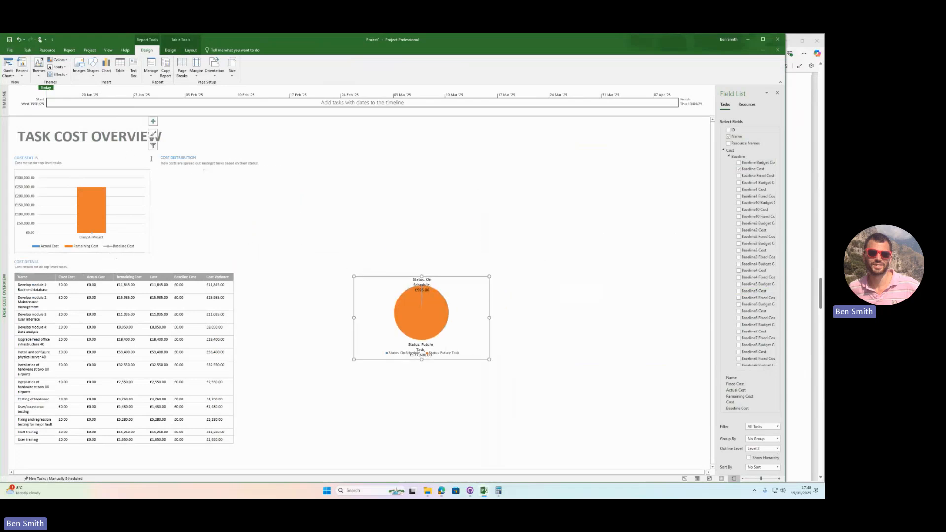
{"action": "left_click", "coordinate": [167, 157]}
{"action": "mouse_move", "coordinate": [166, 151]}
{"action": "left_mouse_down"}
{"action": "mouse_move", "coordinate": [371, 217]}
{"action": "mouse_move", "coordinate": [359, 259]}
{"action": "left_mouse_up"}
{"action": "left_click_drag", "start_coordinate": [175, 163], "coordinate": [367, 272]}
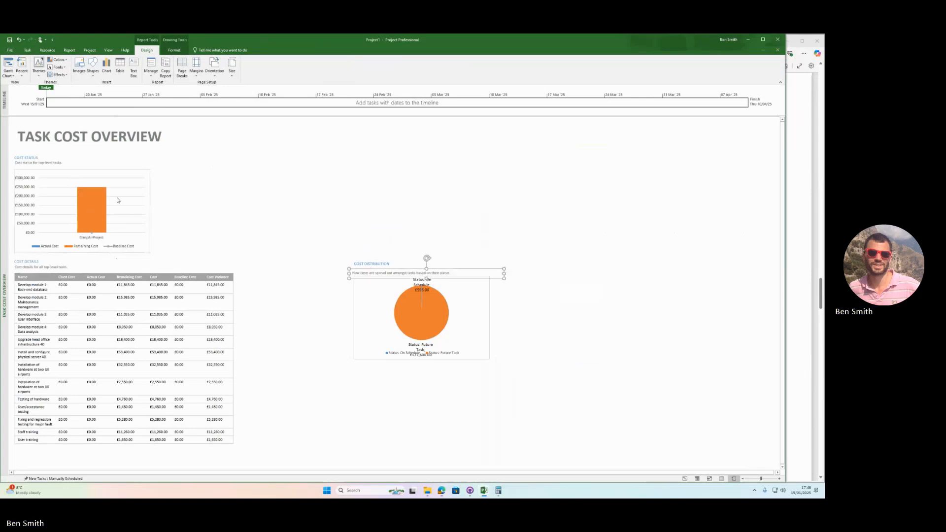
- Set the cost status bar chart to outline level 2
{"action": "left_click", "coordinate": [149, 199]}
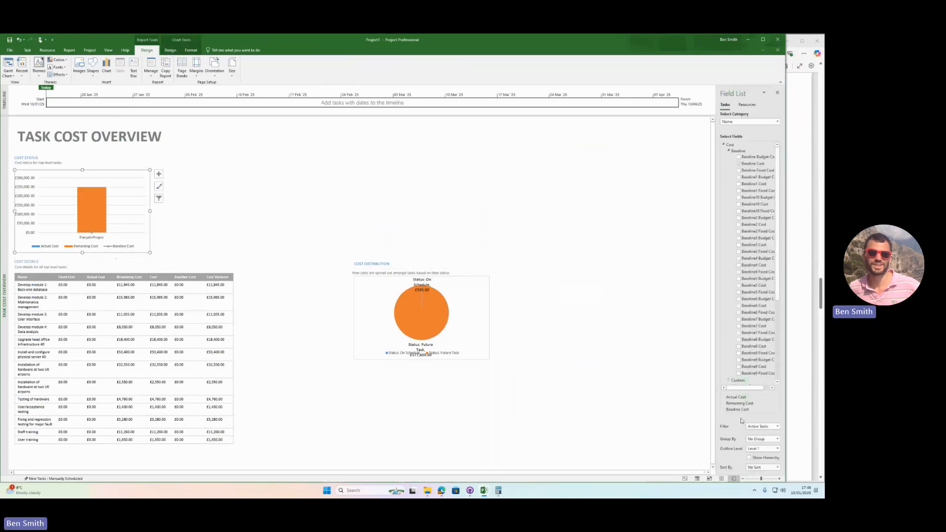
{"action": "left_click", "coordinate": [776, 449]}
{"action": "left_click", "coordinate": [759, 392]}
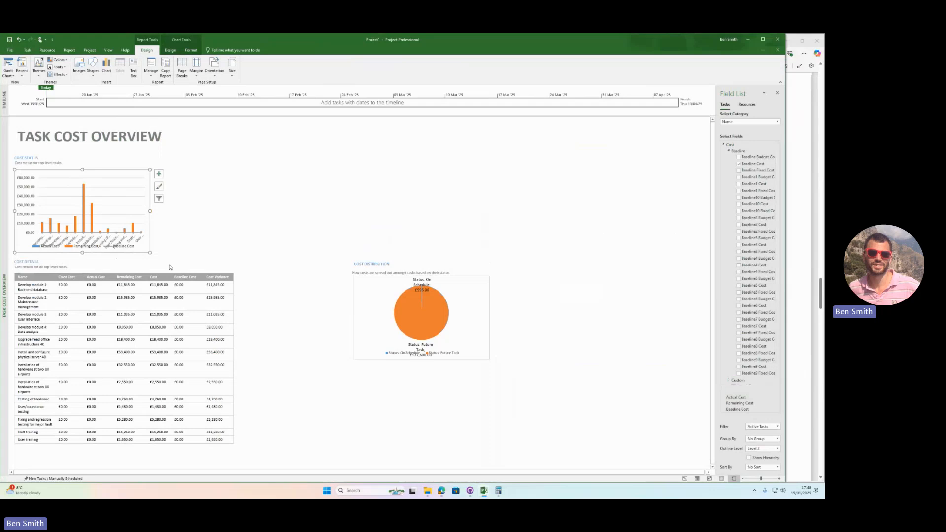
- Shift the cost status chart beside the report title, place the cost distribution group below it, and enlarge the status chart for readable task labels
{"action": "left_click_drag", "start_coordinate": [124, 170], "coordinate": [396, 148]}
{"action": "left_click_drag", "start_coordinate": [328, 244], "coordinate": [518, 405]}
{"action": "left_click_drag", "start_coordinate": [456, 281], "coordinate": [414, 387]}
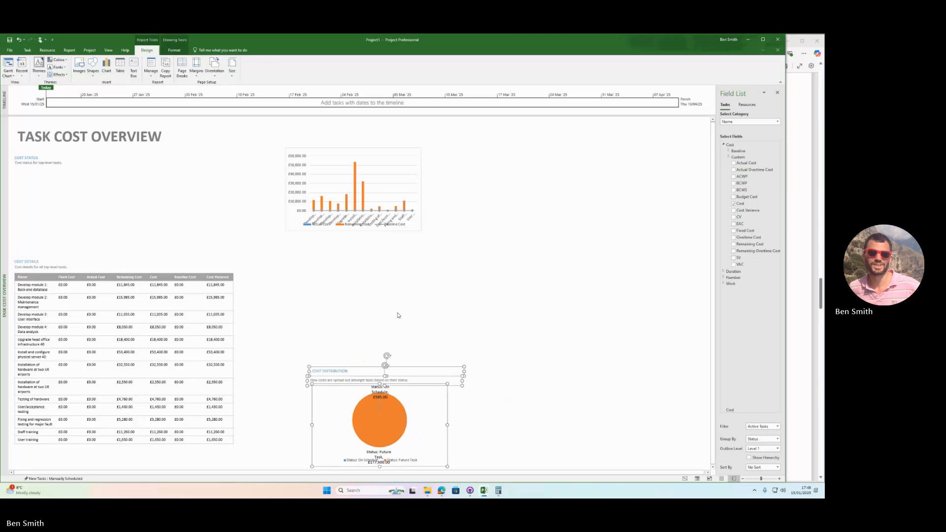
{"action": "left_click", "coordinate": [378, 192]}
{"action": "left_click_drag", "start_coordinate": [421, 230], "coordinate": [586, 335]}
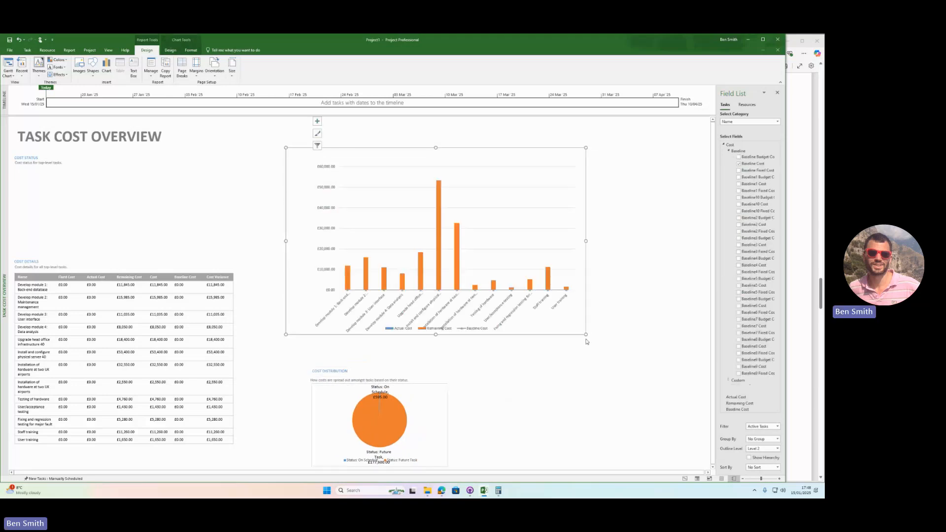
- Move the Cost Status heading and its caption to just above the enlarged cost status chart
{"action": "left_click", "coordinate": [78, 141]}
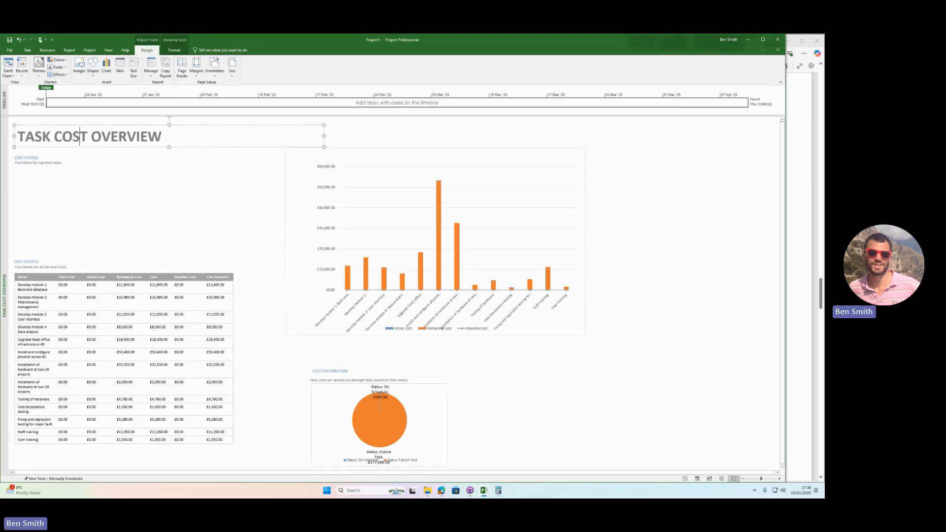
{"action": "left_click", "coordinate": [13, 154]}
{"action": "left_click_drag", "start_coordinate": [64, 187], "coordinate": [33, 158]}
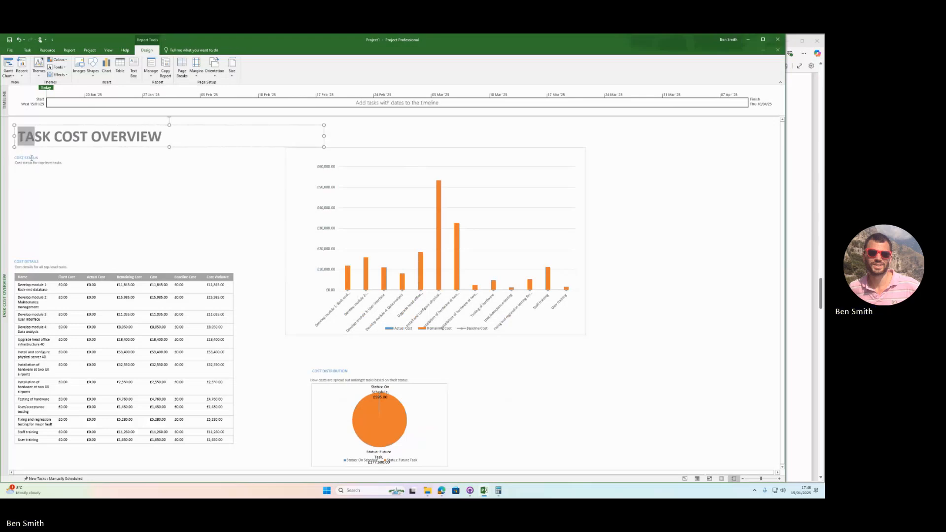
{"action": "left_click", "coordinate": [151, 196]}
{"action": "left_click_drag", "start_coordinate": [166, 200], "coordinate": [8, 150]}
{"action": "left_click", "coordinate": [33, 159]}
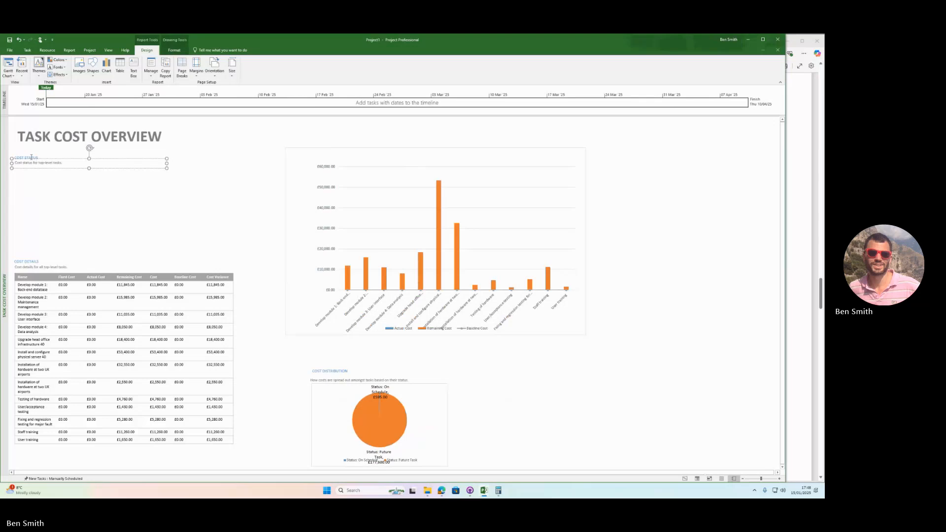
{"action": "left_click", "coordinate": [32, 158]}
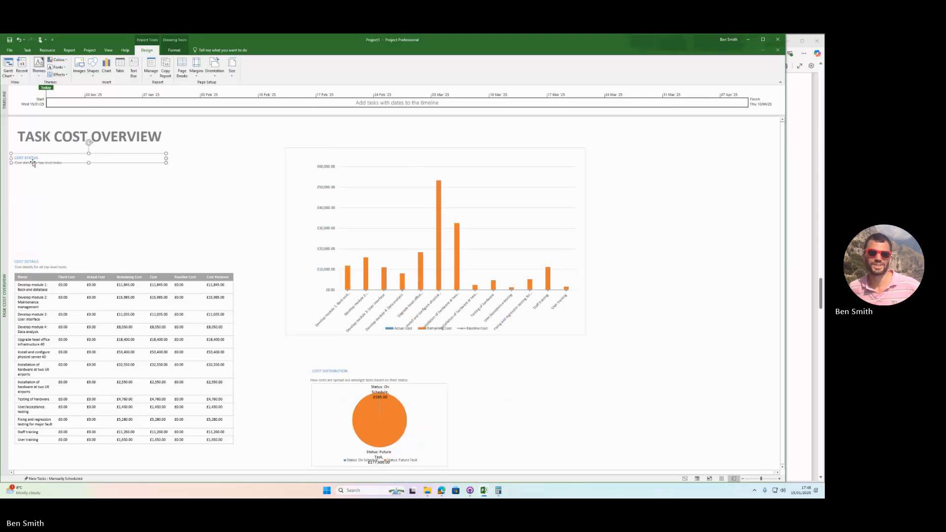
{"action": "left_click", "coordinate": [33, 163]}
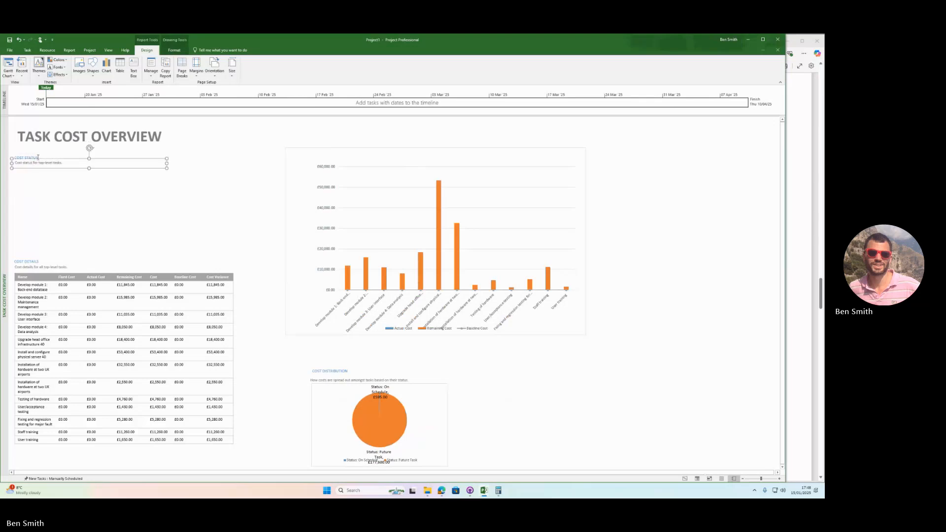
{"action": "left_click_drag", "start_coordinate": [38, 157], "coordinate": [308, 142]}
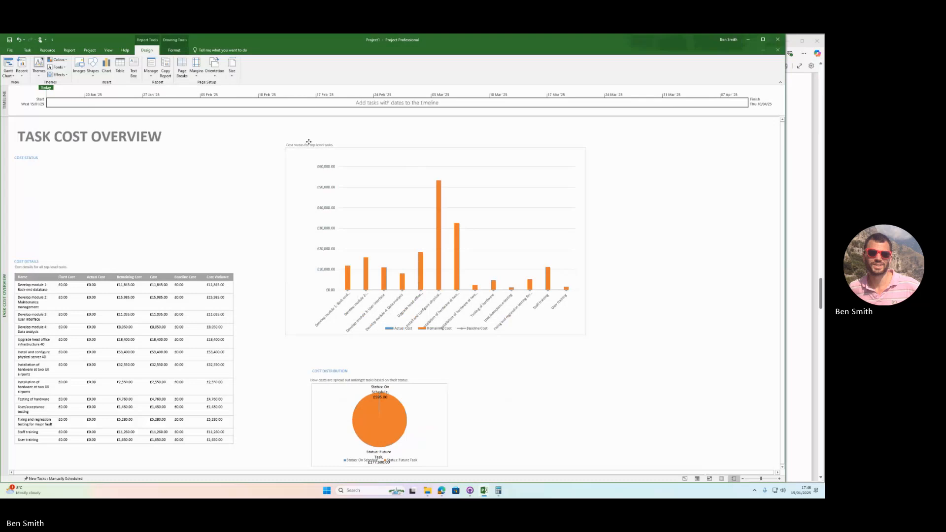
{"action": "left_click", "coordinate": [33, 150]}
{"action": "left_click_drag", "start_coordinate": [33, 149], "coordinate": [294, 133]}
{"action": "left_click", "coordinate": [250, 211]}
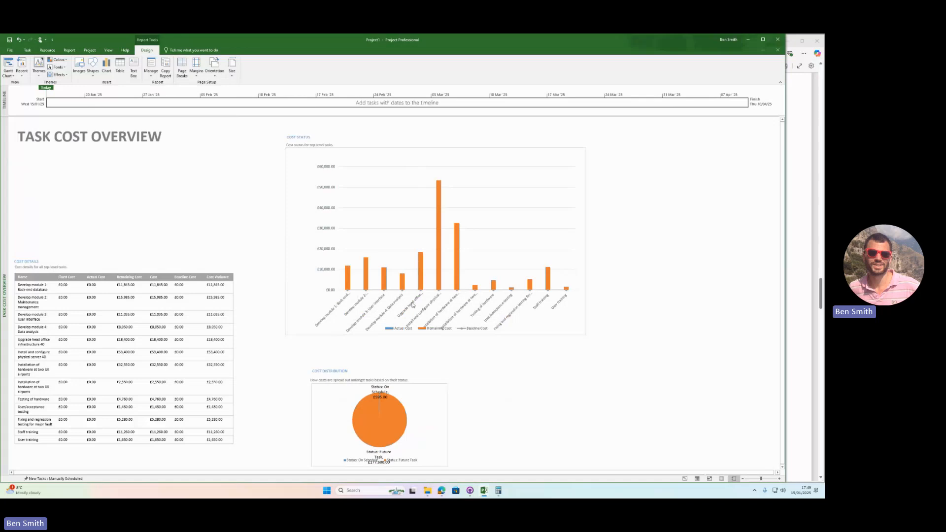
- Switch to the brief in the browser and review the submission outcomes and the Task1ResourceCostPlan naming convention
{"action": "left_click", "coordinate": [796, 423]}
{"action": "scroll", "coordinate": [680, 402], "scroll_direction": "up", "scroll_amount": 3}
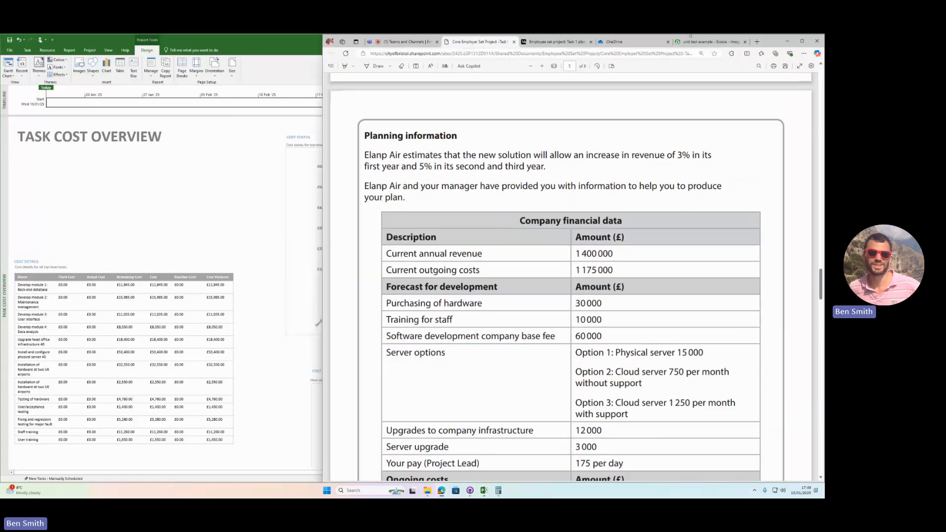
{"action": "scroll", "coordinate": [642, 188], "scroll_direction": "up", "scroll_amount": 15}
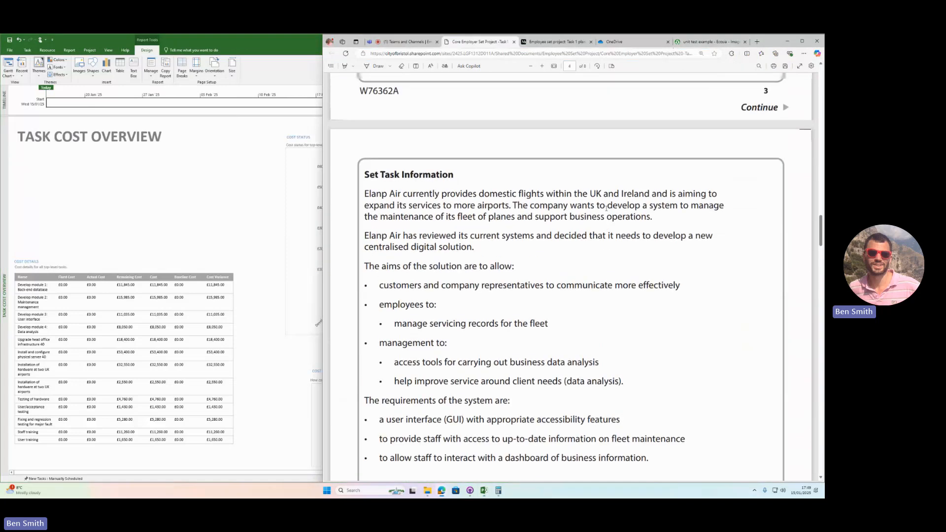
{"action": "scroll", "coordinate": [582, 195], "scroll_direction": "up", "scroll_amount": 3}
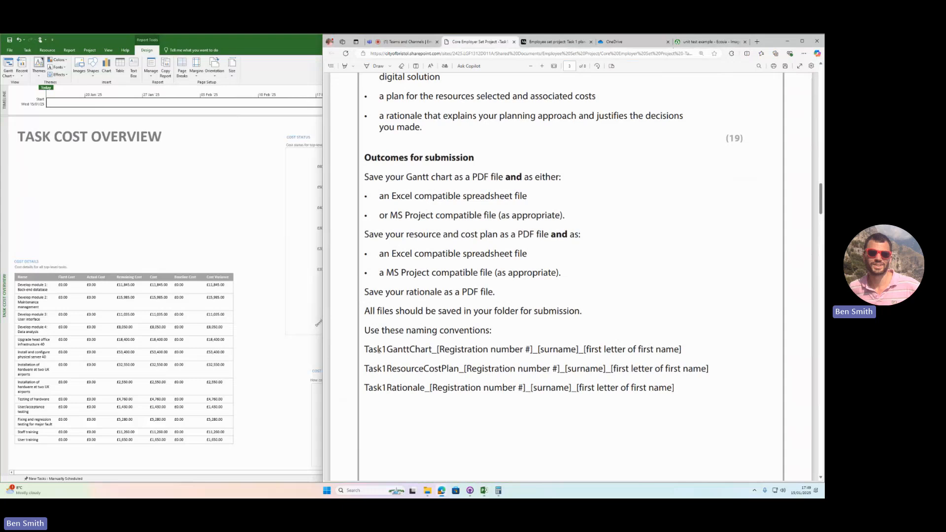
{"action": "left_click_drag", "start_coordinate": [379, 345], "coordinate": [475, 387]}
{"action": "left_click", "coordinate": [520, 368]}
{"action": "double_click", "coordinate": [421, 369]}
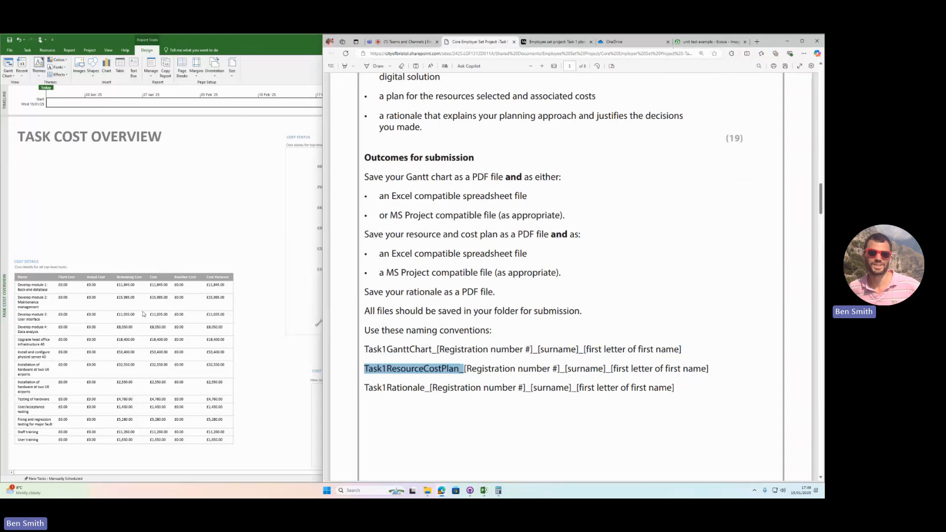
- Return to the project file and open the Resource Overview report
{"action": "left_click", "coordinate": [152, 249]}
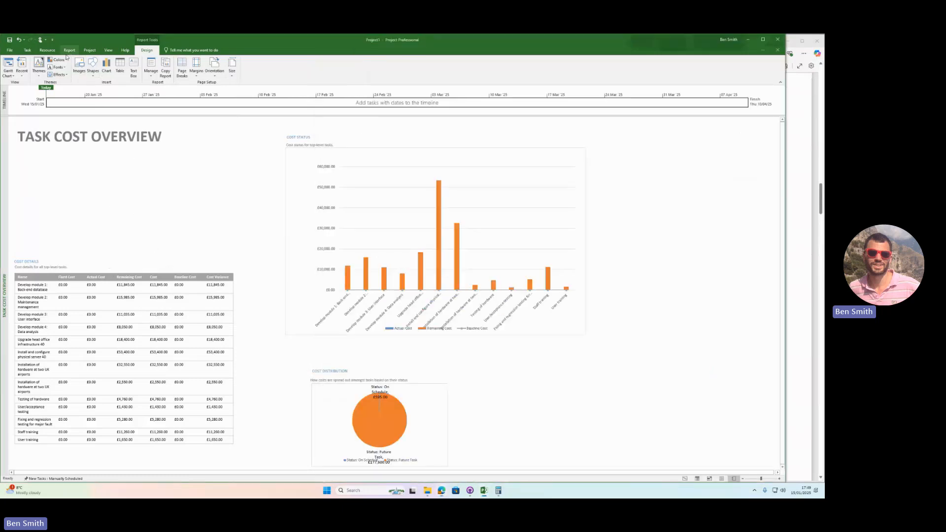
{"action": "left_click", "coordinate": [69, 49]}
{"action": "left_click", "coordinate": [68, 74]}
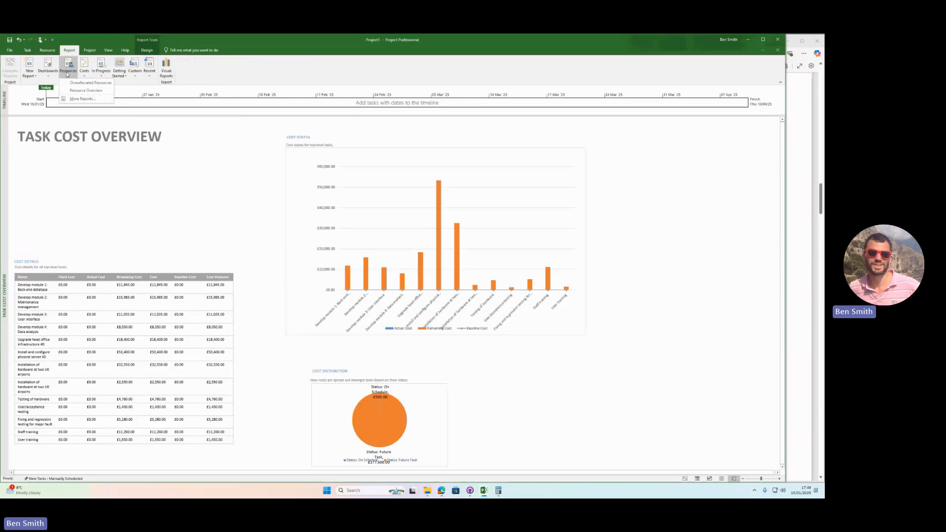
{"action": "left_click", "coordinate": [86, 91]}
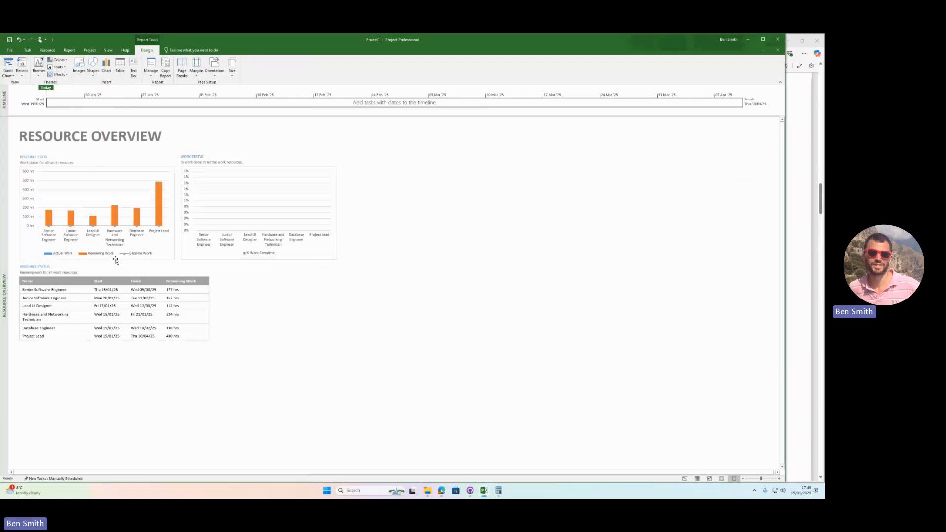
- Look through the Work Status chart's resource filters, and switch the chart to task fields
{"action": "left_click", "coordinate": [317, 257]}
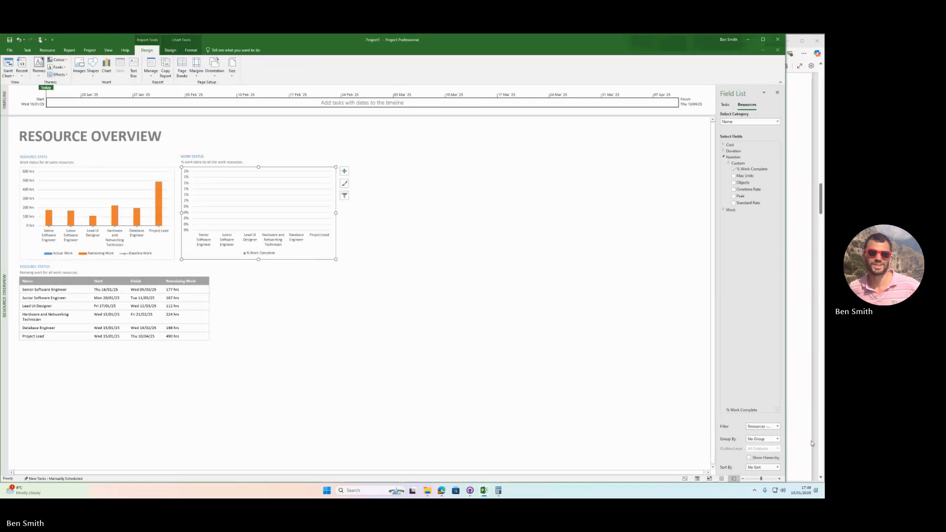
{"action": "left_click", "coordinate": [778, 427]}
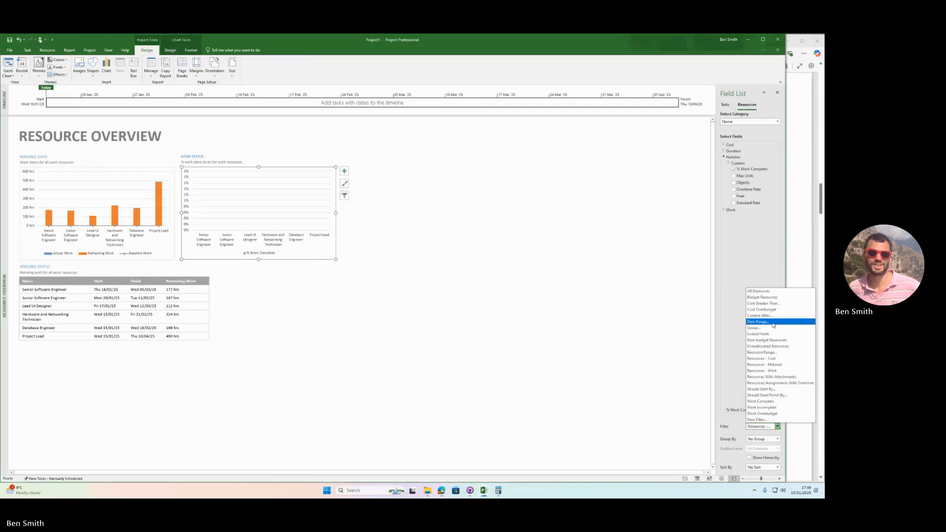
{"action": "left_click", "coordinate": [763, 258]}
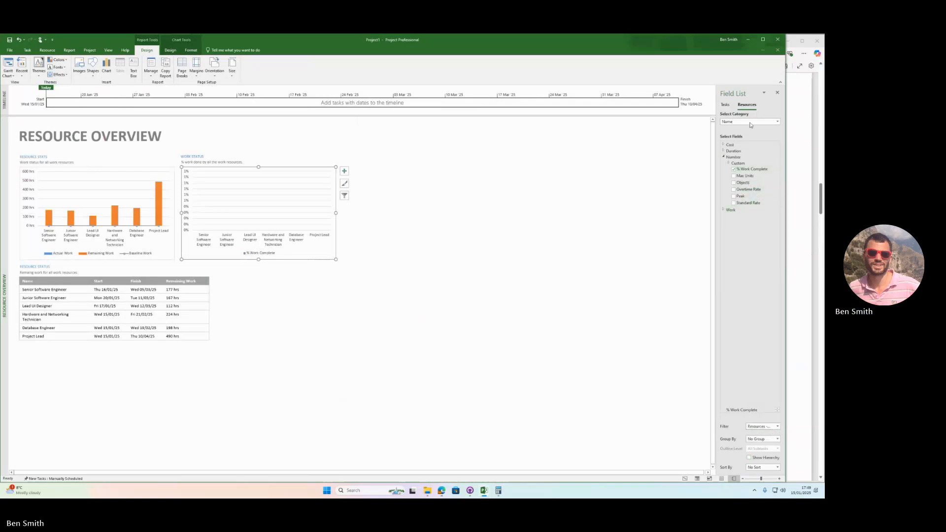
{"action": "left_click", "coordinate": [724, 104]}
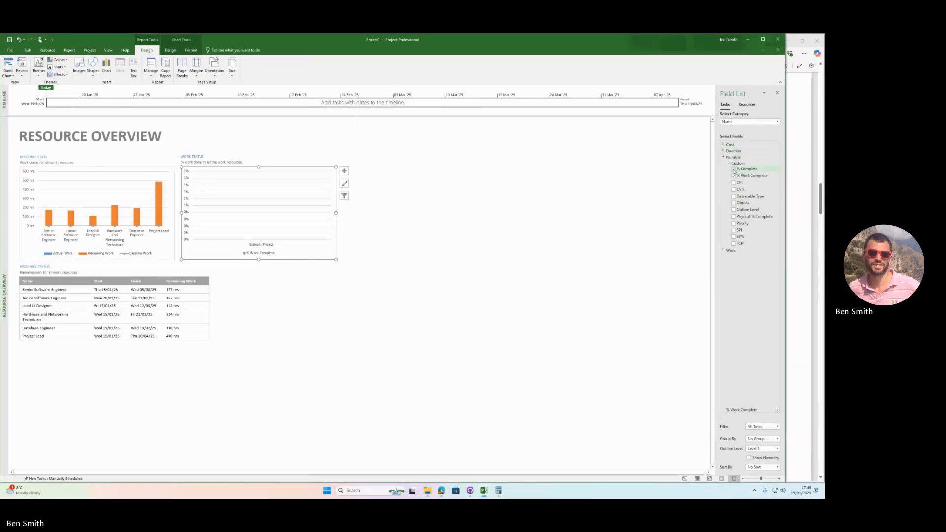
- Try adding the Actual Cost field to the Work Status chart
{"action": "left_click", "coordinate": [723, 145]}
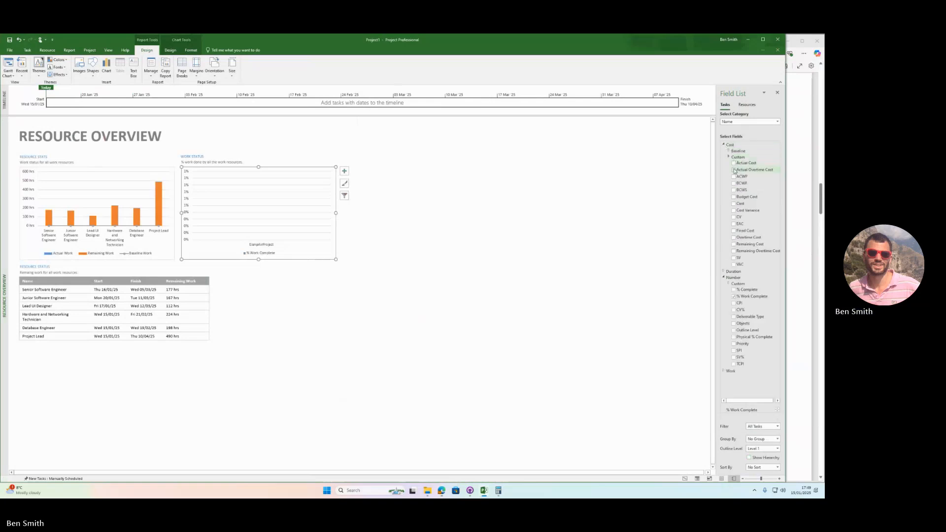
{"action": "left_click", "coordinate": [734, 163]}
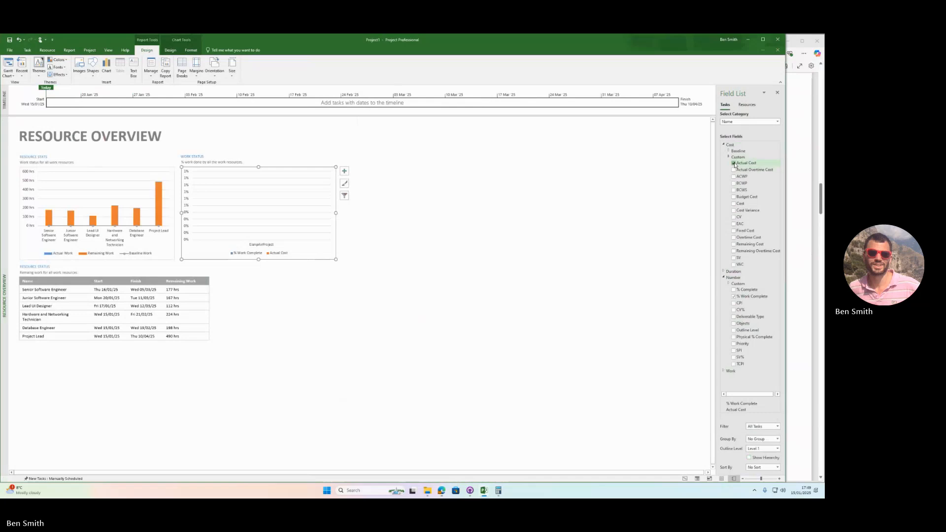
{"action": "left_click", "coordinate": [733, 163]}
{"action": "left_click", "coordinate": [723, 145]}
{"action": "left_click", "coordinate": [277, 323]}
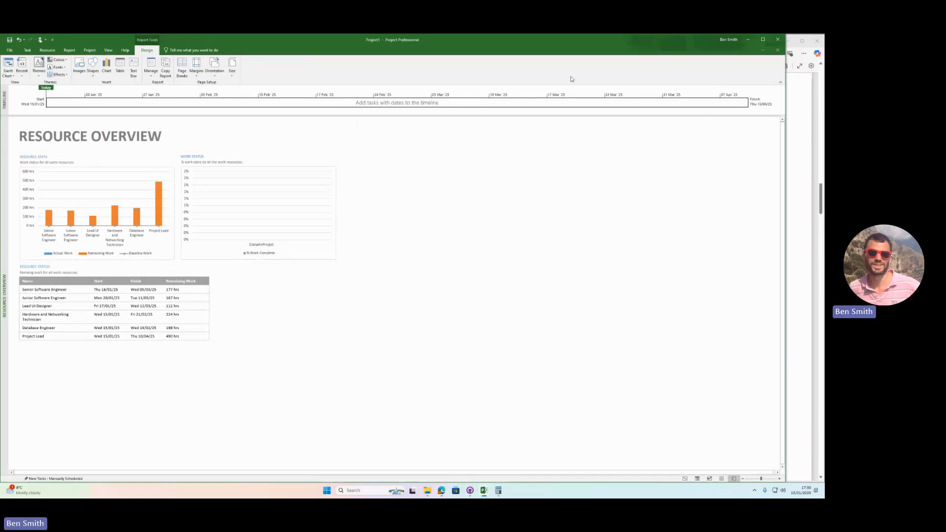
- Check the brief's Task1ResourceCostPlan naming convention in the browser and return to the project file
{"action": "left_click", "coordinate": [822, 215]}
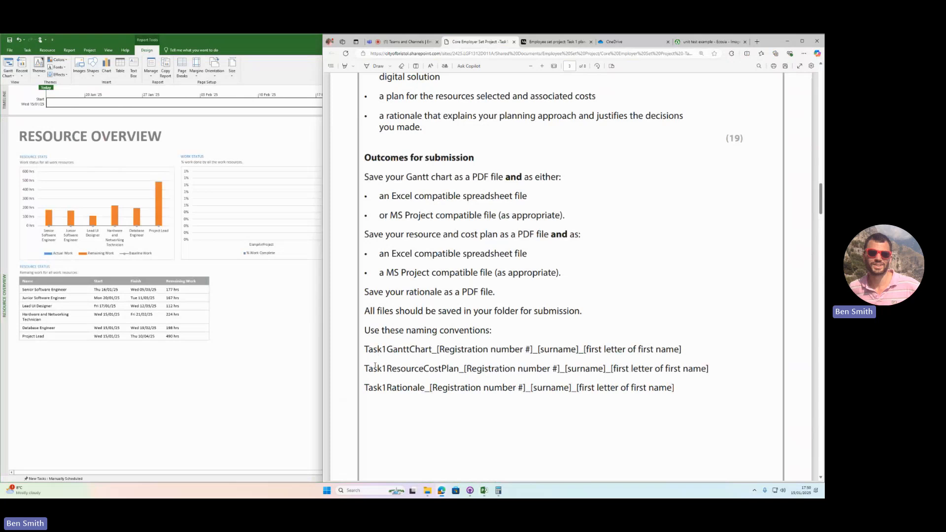
{"action": "left_click_drag", "start_coordinate": [375, 367], "coordinate": [713, 368]}
{"action": "left_click", "coordinate": [207, 401]}
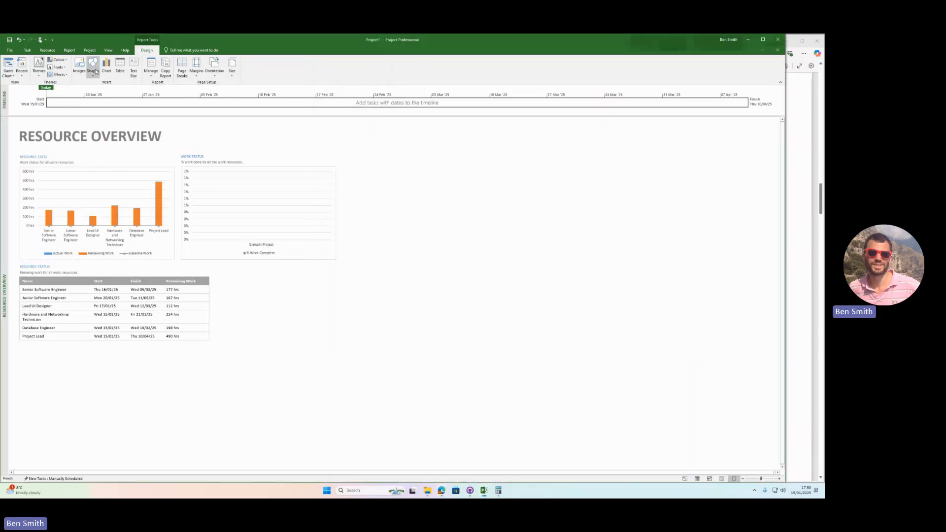
- Open the Task Cost Overview report
{"action": "left_click", "coordinate": [73, 53]}
{"action": "left_click", "coordinate": [84, 69]}
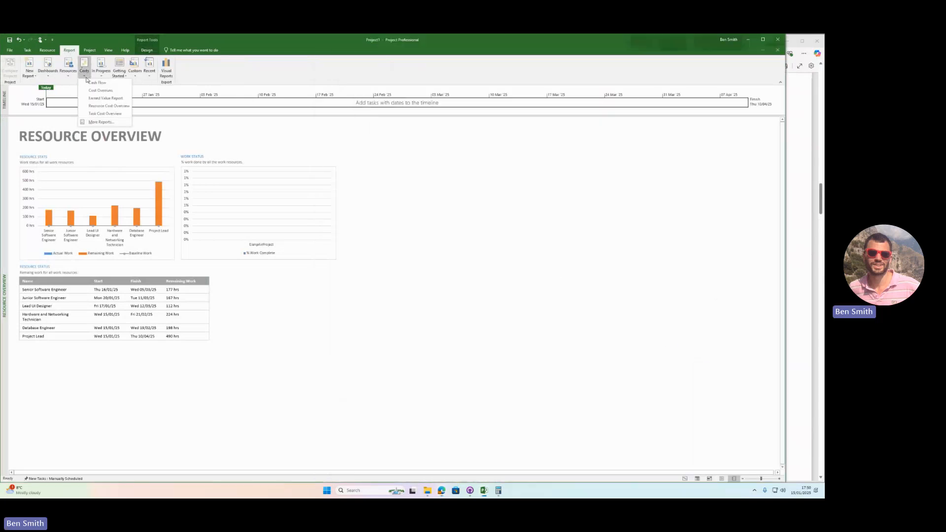
{"action": "left_click", "coordinate": [104, 113]}
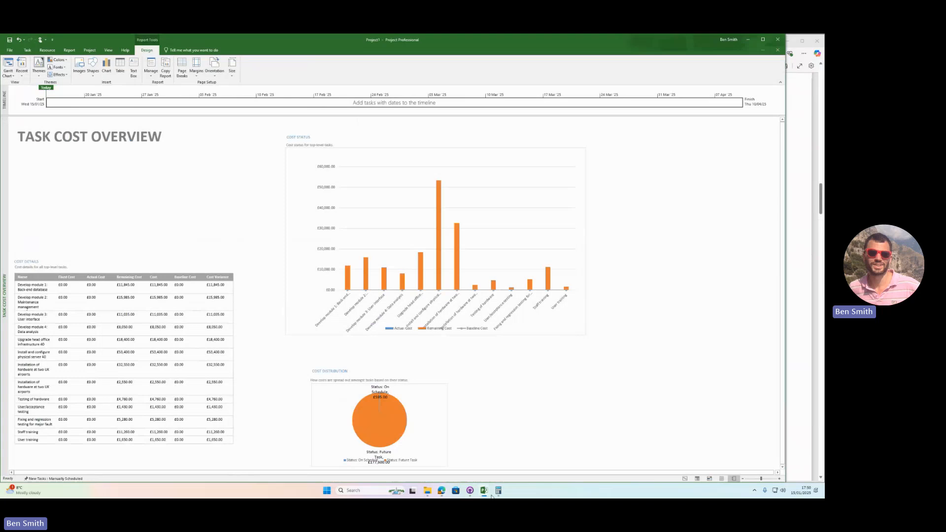
- Set the Cost Distribution pie chart's outline level to Level 2
{"action": "left_click", "coordinate": [421, 385]}
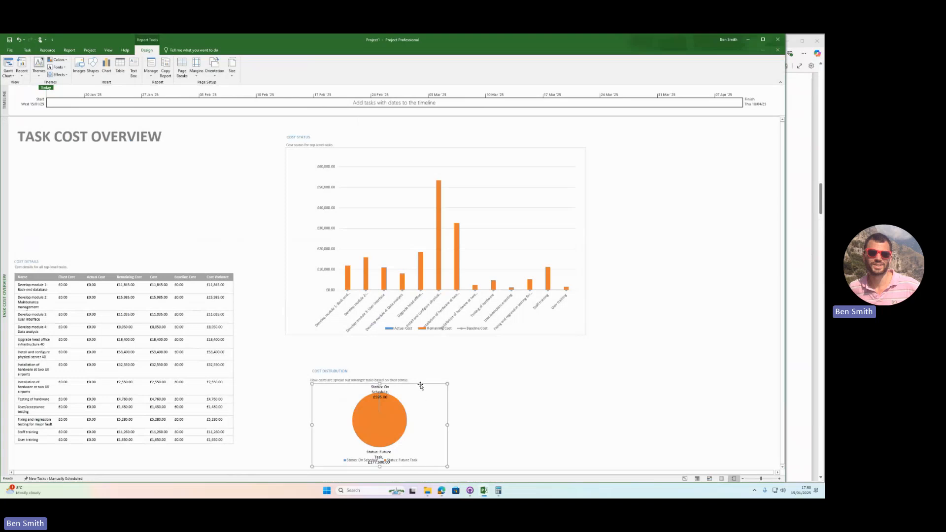
{"action": "left_click", "coordinate": [778, 448]}
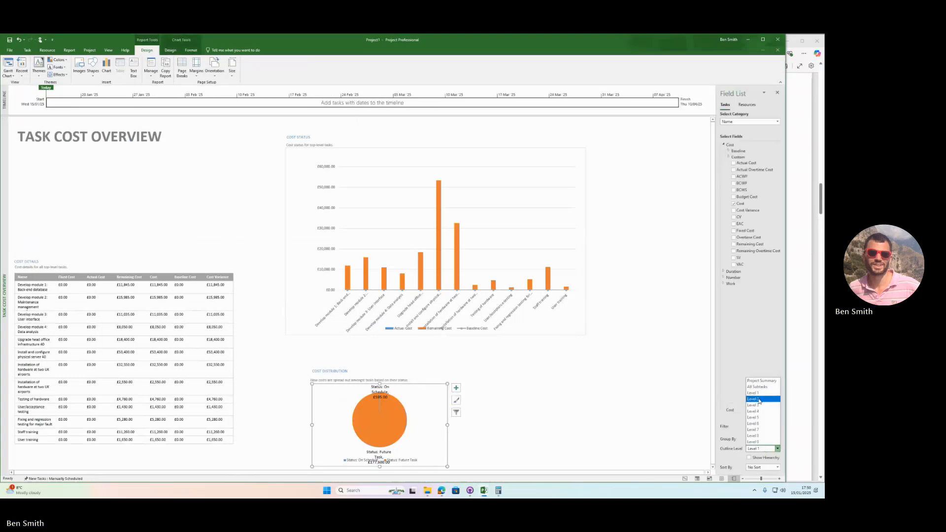
{"action": "left_click", "coordinate": [759, 399]}
- Enlarge the Cost Distribution pie chart so its labels and legend fit, and shift it slightly below its heading
{"action": "scroll", "coordinate": [519, 392], "scroll_direction": "down", "scroll_amount": 2}
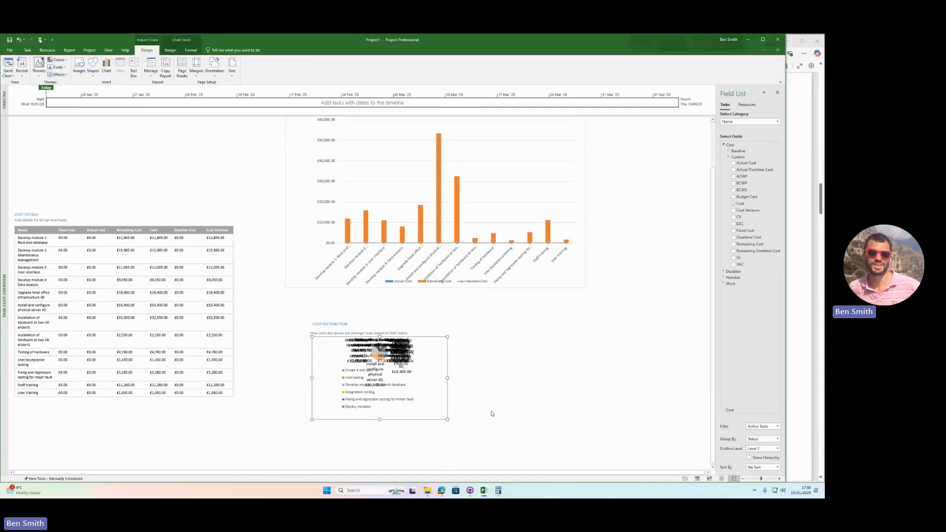
{"action": "scroll", "coordinate": [492, 414], "scroll_direction": "down", "scroll_amount": 5}
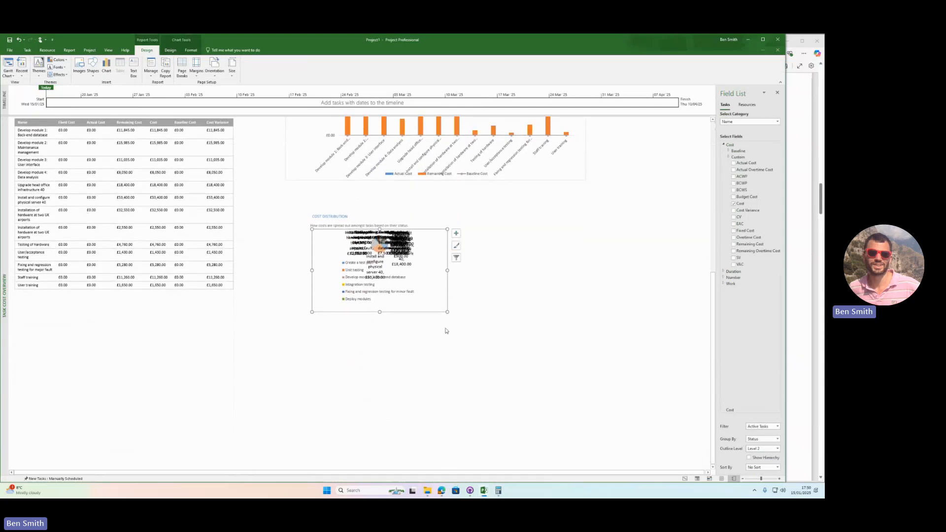
{"action": "left_click_drag", "start_coordinate": [447, 312], "coordinate": [629, 482]}
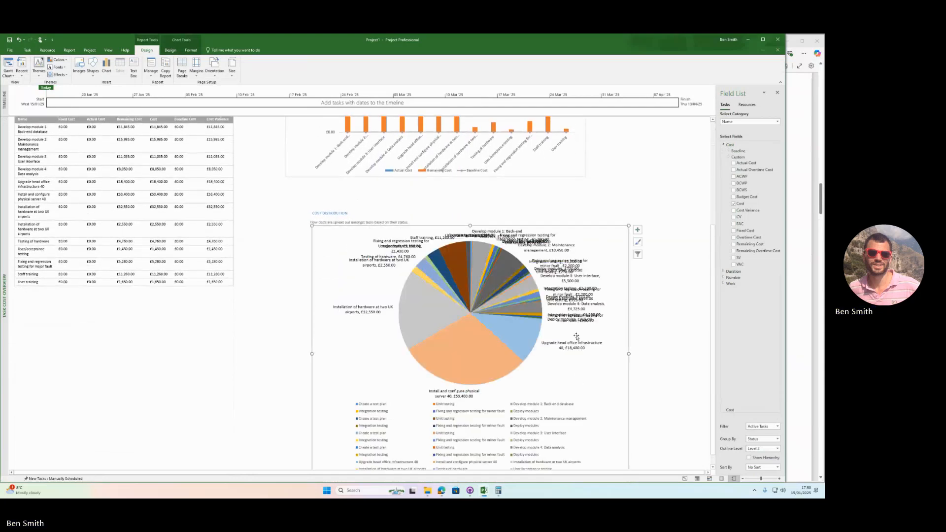
{"action": "scroll", "coordinate": [319, 397], "scroll_direction": "down", "scroll_amount": 4}
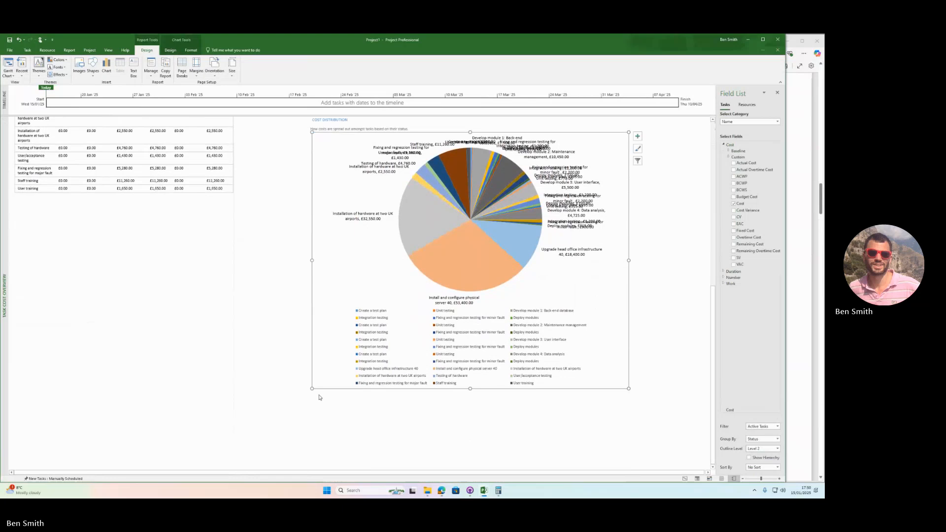
{"action": "left_click_drag", "start_coordinate": [312, 389], "coordinate": [251, 427]}
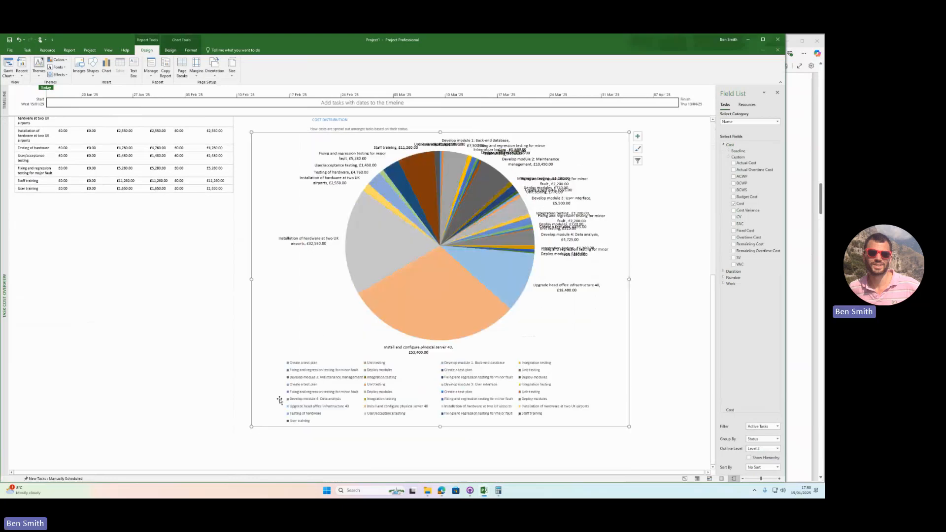
{"action": "mouse_move", "coordinate": [312, 133]}
{"action": "left_mouse_down"}
{"action": "mouse_move", "coordinate": [330, 133]}
{"action": "mouse_move", "coordinate": [302, 138]}
{"action": "left_mouse_up"}
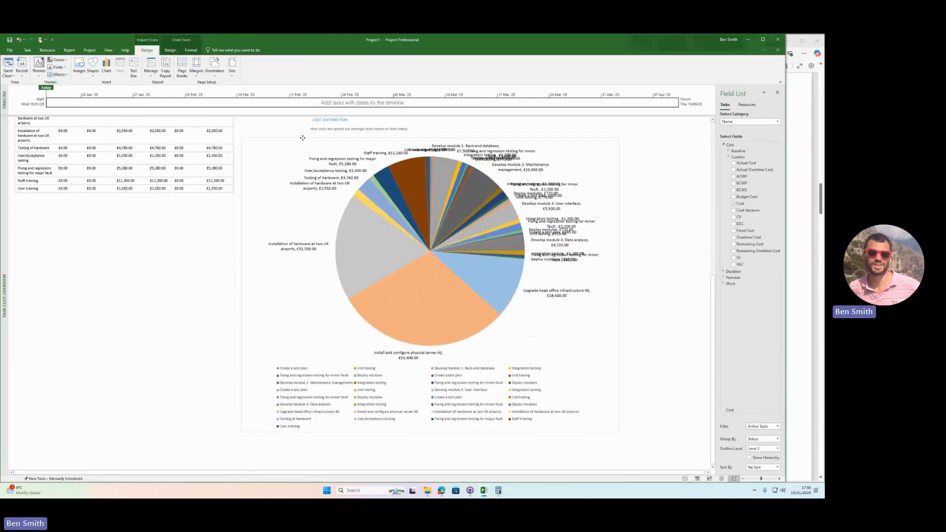
{"action": "left_click", "coordinate": [628, 258]}
{"action": "left_click", "coordinate": [601, 242]}
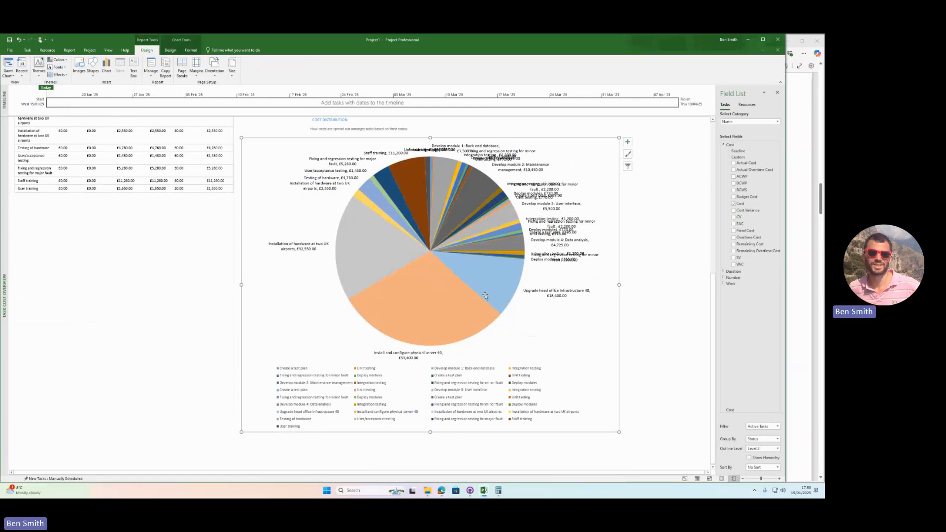
{"action": "left_click", "coordinate": [442, 329]}
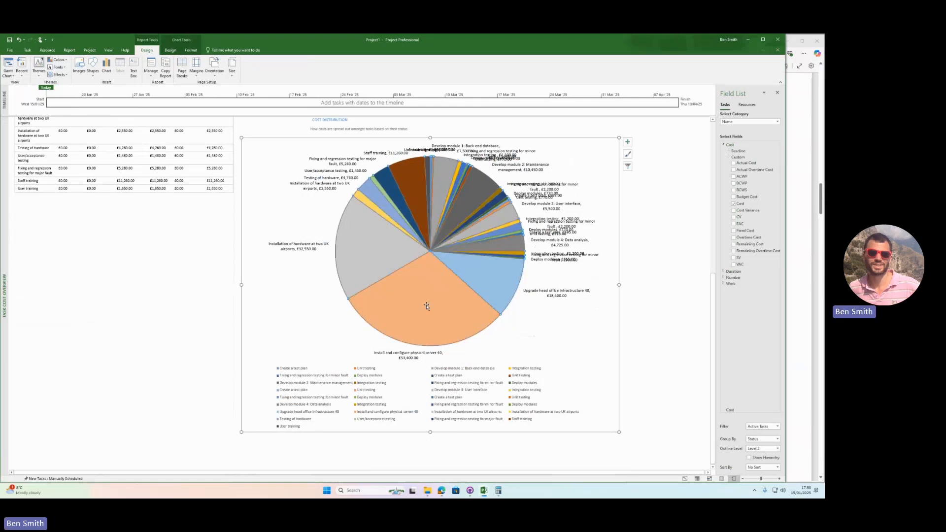
- Review the Task Cost Overview report against the submission outcomes and Task1GanttChart naming convention in the brief
{"action": "scroll", "coordinate": [167, 283], "scroll_direction": "up", "scroll_amount": 5}
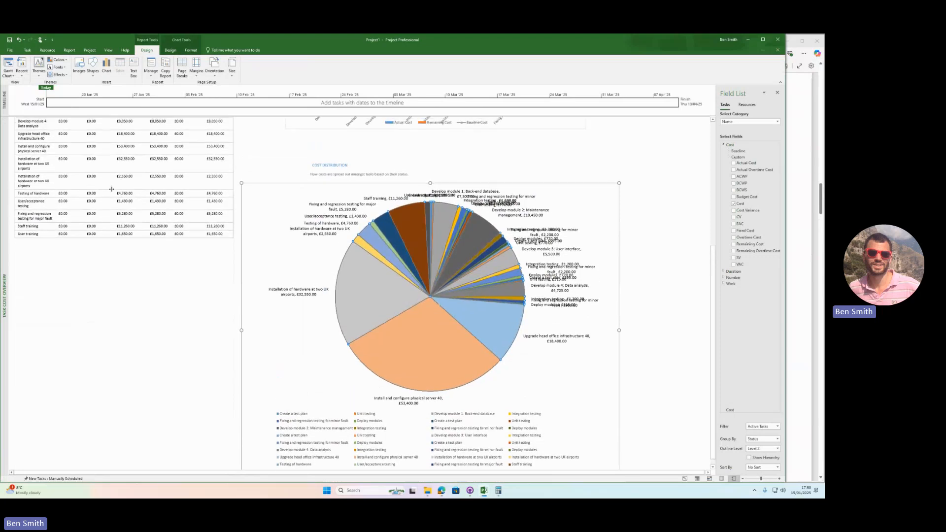
{"action": "scroll", "coordinate": [108, 173], "scroll_direction": "up", "scroll_amount": 2}
{"action": "left_click", "coordinate": [802, 271]}
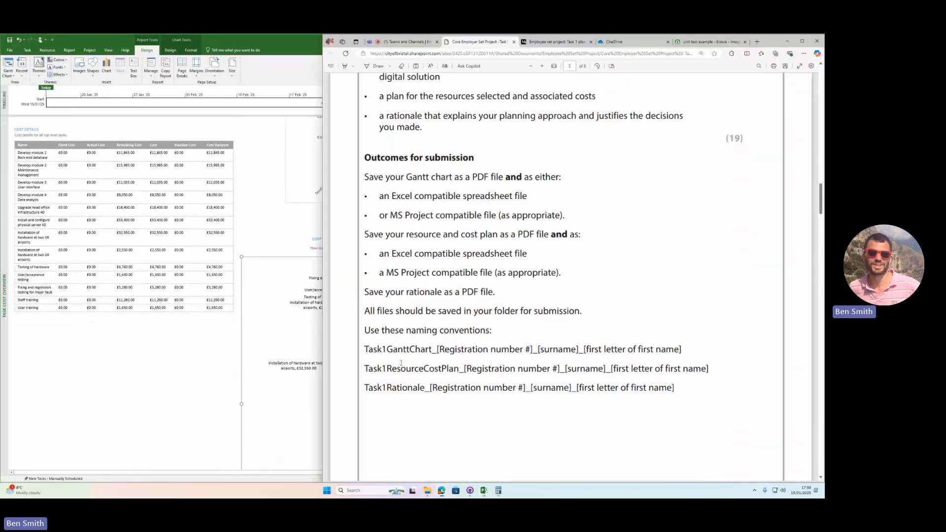
{"action": "left_click_drag", "start_coordinate": [386, 350], "coordinate": [477, 349]}
{"action": "left_click", "coordinate": [207, 350]}
{"action": "scroll", "coordinate": [168, 350], "scroll_direction": "up", "scroll_amount": 1}
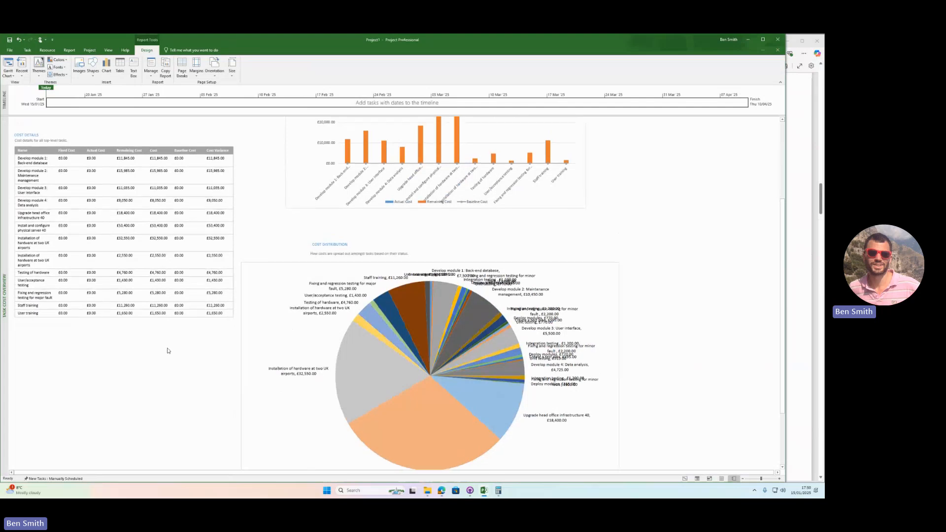
{"action": "scroll", "coordinate": [168, 351], "scroll_direction": "up", "scroll_amount": 5}
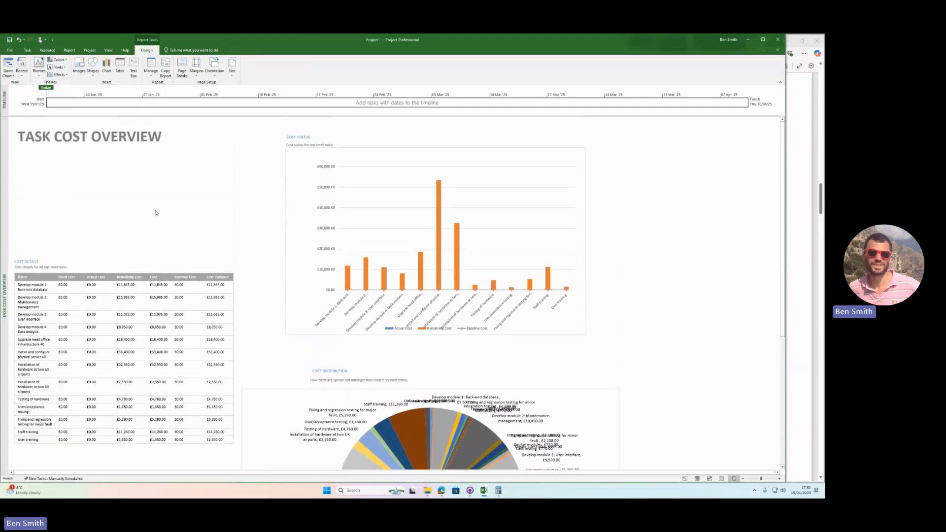
- Switch to OneDrive in the browser, open core-employer-set-project-mark-scheme-autumn-2022.pdf and find the Task 1 assessment band table
{"action": "left_click", "coordinate": [807, 279]}
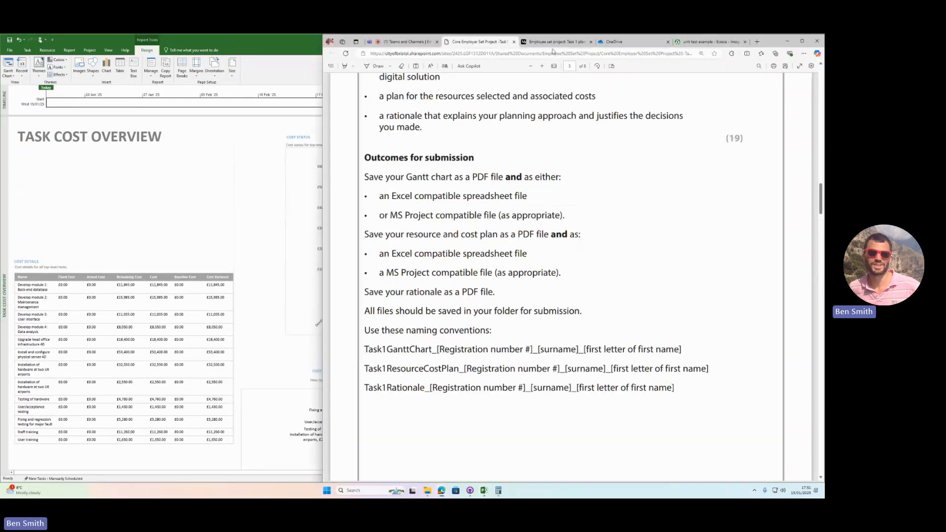
{"action": "left_click", "coordinate": [607, 43]}
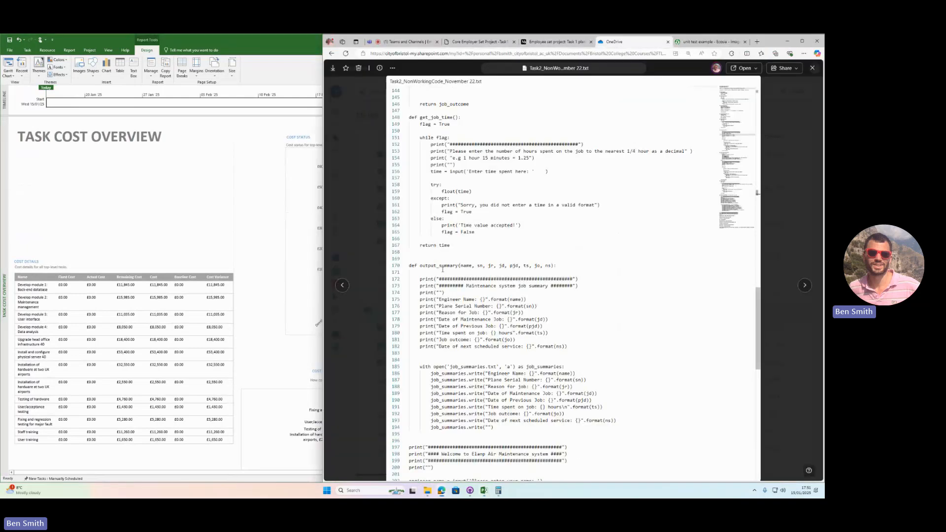
{"action": "left_click", "coordinate": [813, 68]}
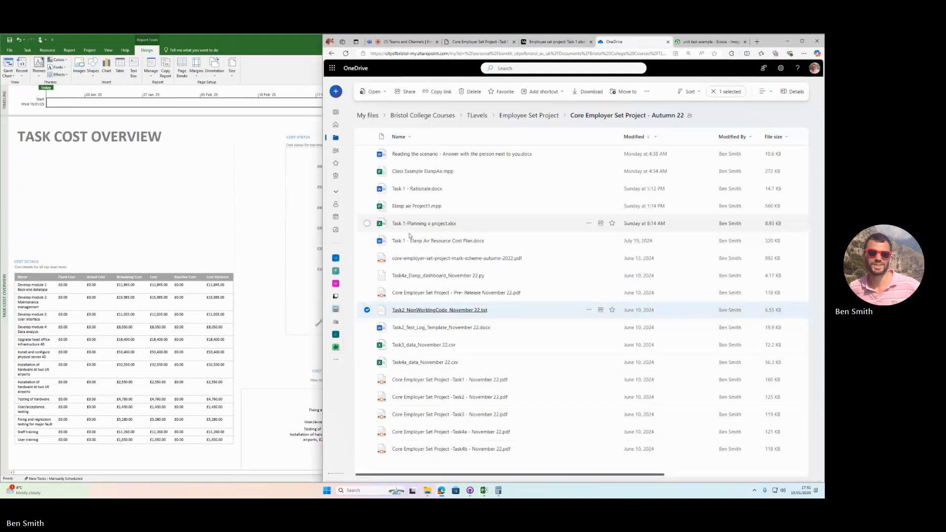
{"action": "left_click", "coordinate": [419, 259]}
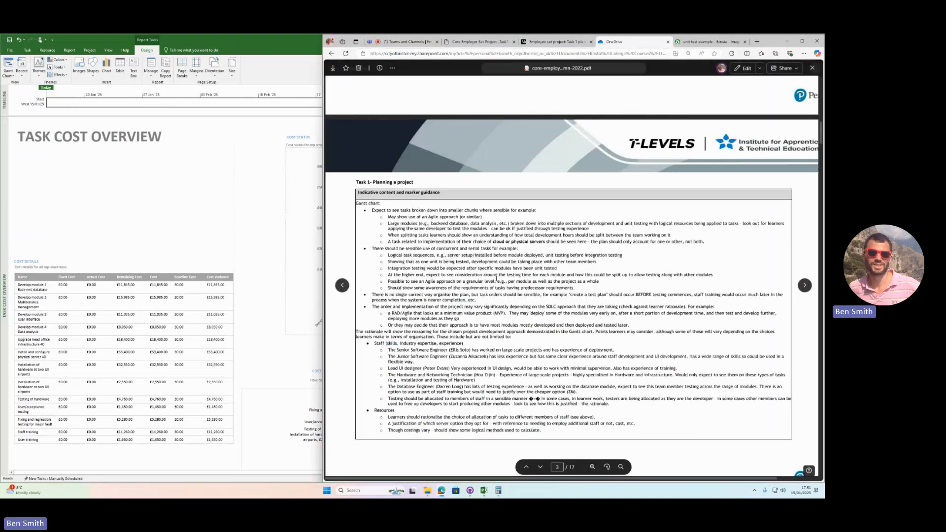
{"action": "scroll", "coordinate": [500, 279], "scroll_direction": "up", "scroll_amount": 5}
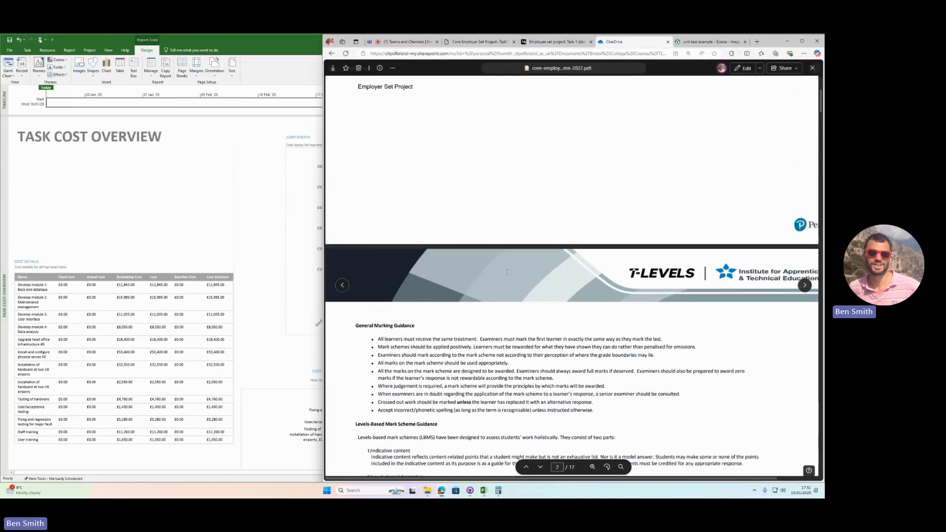
{"action": "scroll", "coordinate": [507, 272], "scroll_direction": "down", "scroll_amount": 4}
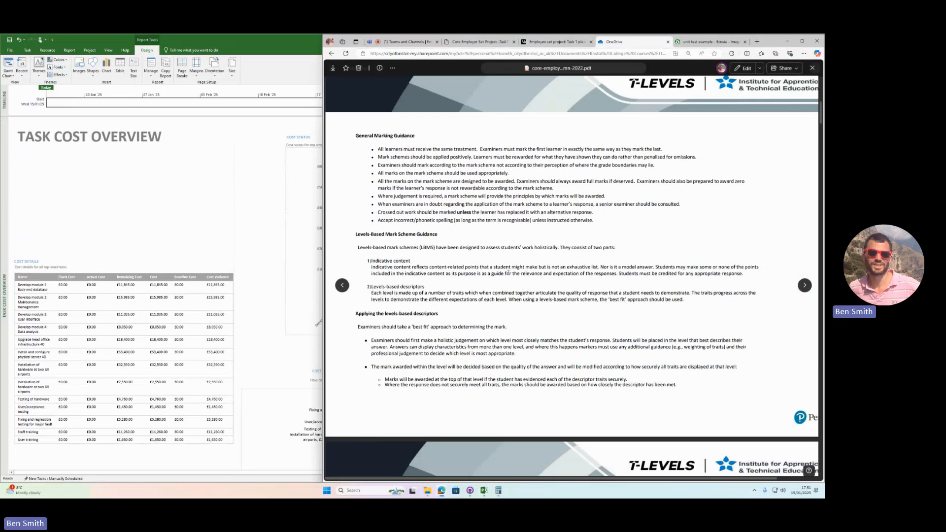
{"action": "scroll", "coordinate": [509, 277], "scroll_direction": "down", "scroll_amount": 6}
{"action": "scroll", "coordinate": [509, 277], "scroll_direction": "down", "scroll_amount": 12}
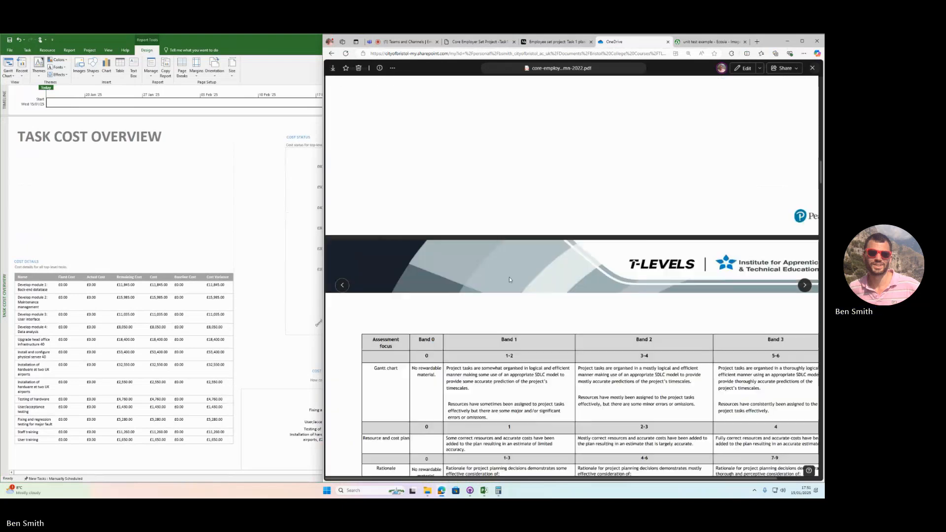
{"action": "scroll", "coordinate": [510, 279], "scroll_direction": "down", "scroll_amount": 3}
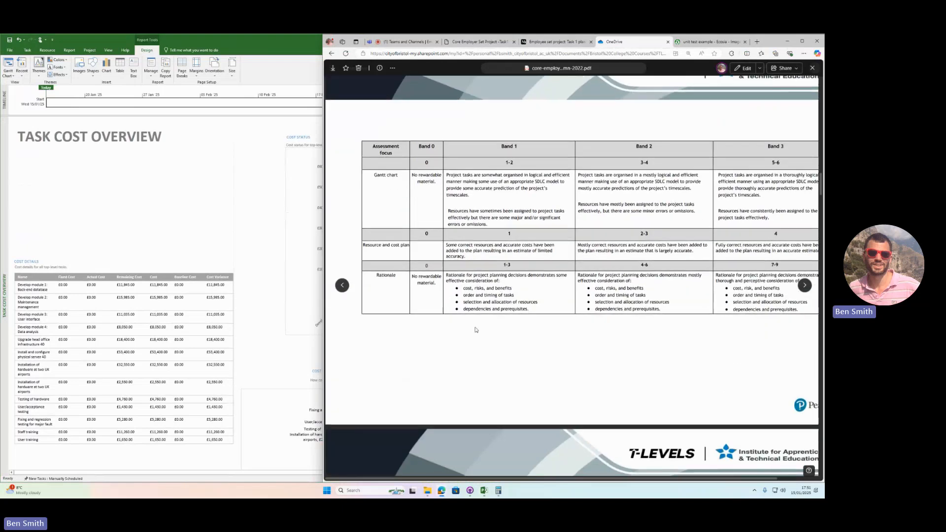
- Examine the mark scheme's Resource and cost plan criteria across Bands 1 to 3, especially the Band 3 requirements
{"action": "left_click_drag", "start_coordinate": [379, 245], "coordinate": [449, 246]}
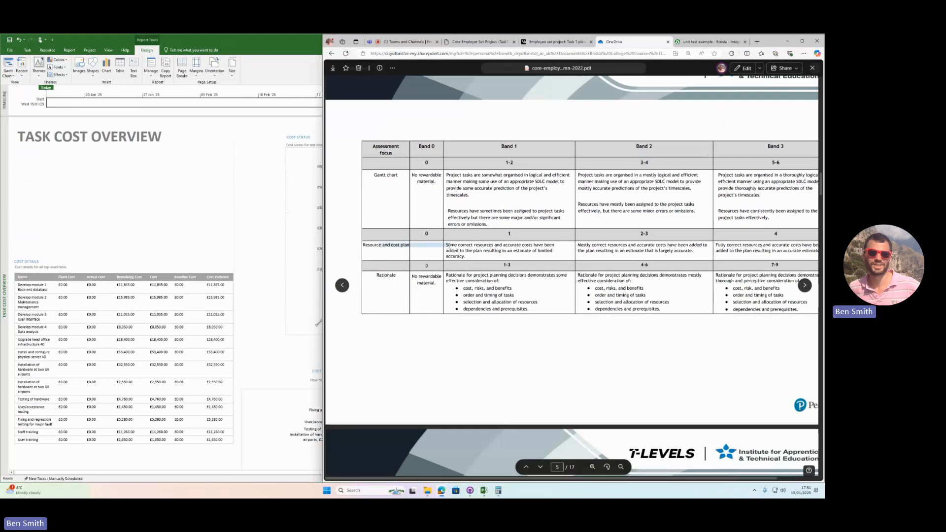
{"action": "left_click_drag", "start_coordinate": [534, 245], "coordinate": [552, 245]}
{"action": "left_click_drag", "start_coordinate": [712, 248], "coordinate": [818, 252]}
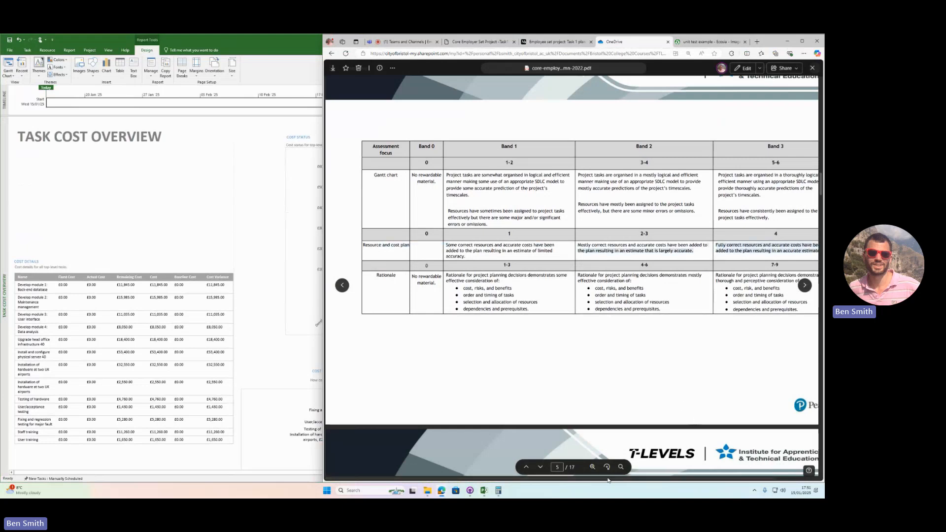
{"action": "scroll", "coordinate": [608, 473], "scroll_direction": "right", "scroll_amount": 2}
{"action": "left_click", "coordinate": [673, 241]}
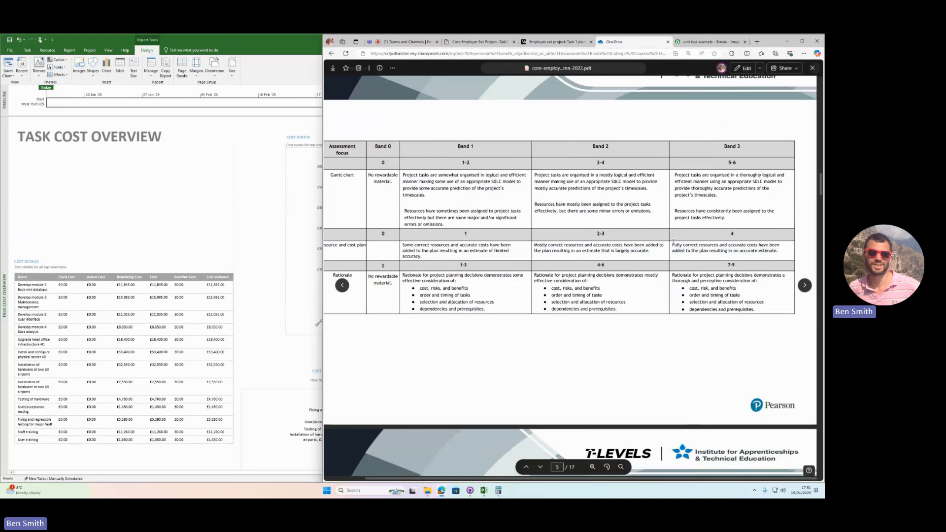
{"action": "left_click_drag", "start_coordinate": [673, 241], "coordinate": [780, 263]}
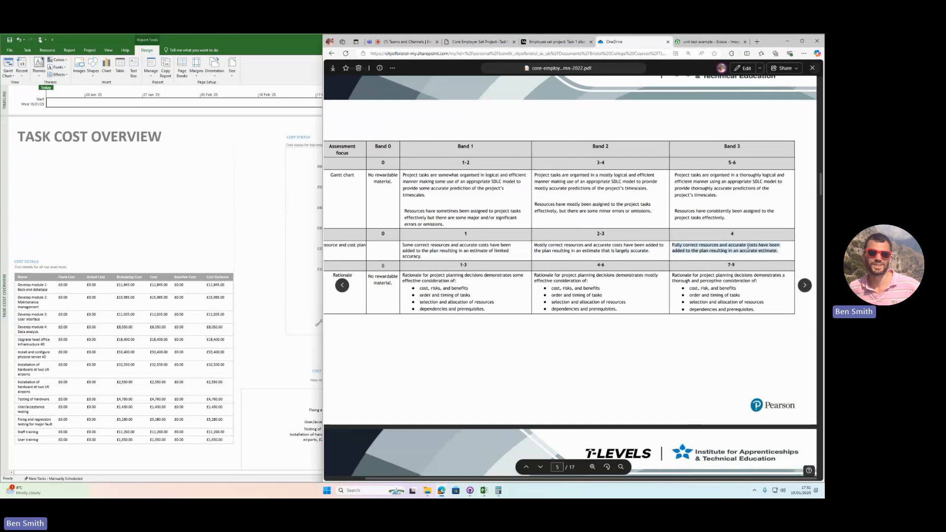
{"action": "left_click", "coordinate": [741, 249]}
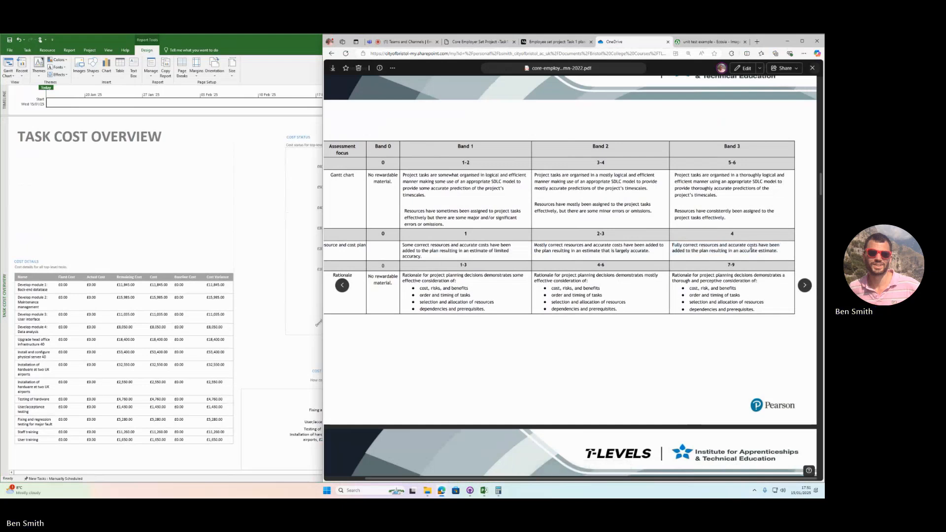
{"action": "left_click_drag", "start_coordinate": [683, 245], "coordinate": [720, 248]}
{"action": "left_click_drag", "start_coordinate": [733, 247], "coordinate": [761, 243]}
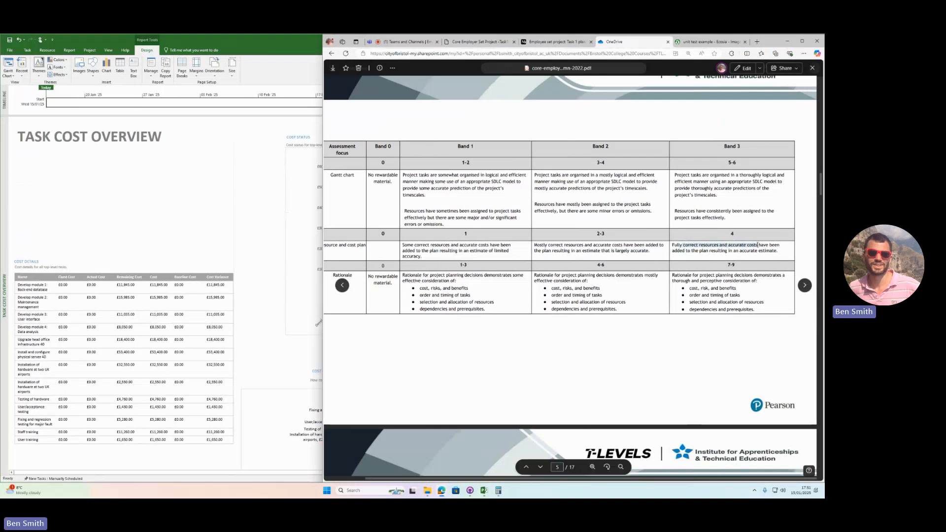
- Return to the Task Cost Overview report and add the Resource Names field to the Cost Details table
{"action": "left_click", "coordinate": [103, 253]}
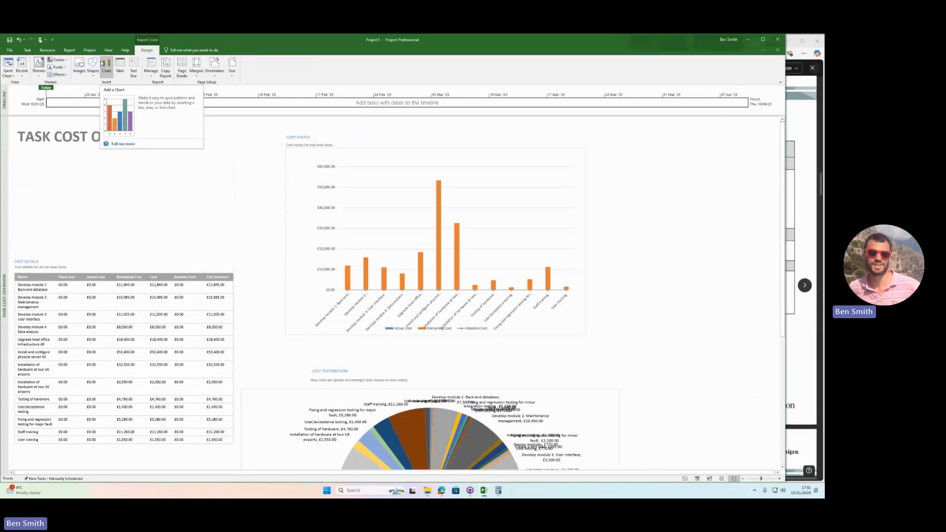
{"action": "left_click", "coordinate": [167, 276]}
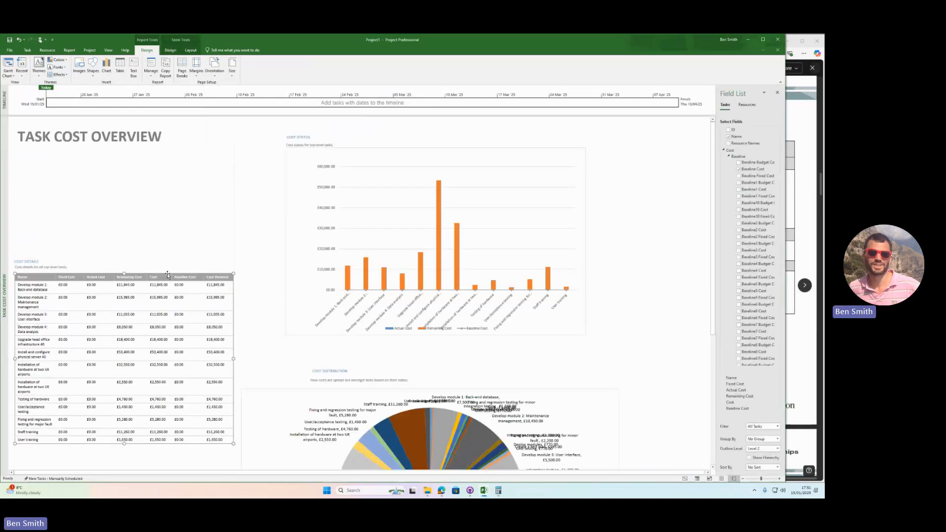
{"action": "left_click", "coordinate": [729, 143]}
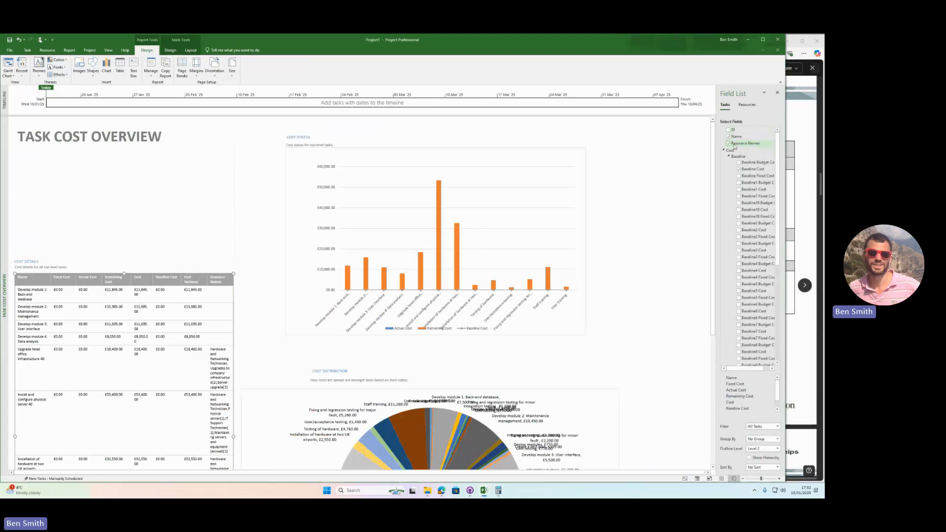
- Review the Cost Details table's task rows and resource names, and compare them with the same table based on resource data
{"action": "scroll", "coordinate": [225, 257], "scroll_direction": "down", "scroll_amount": 2}
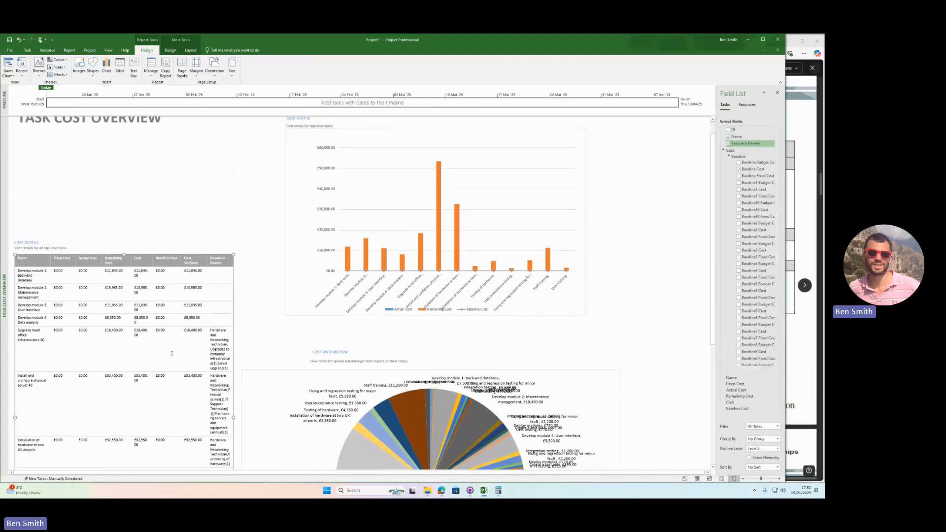
{"action": "scroll", "coordinate": [225, 257], "scroll_direction": "down", "scroll_amount": 5}
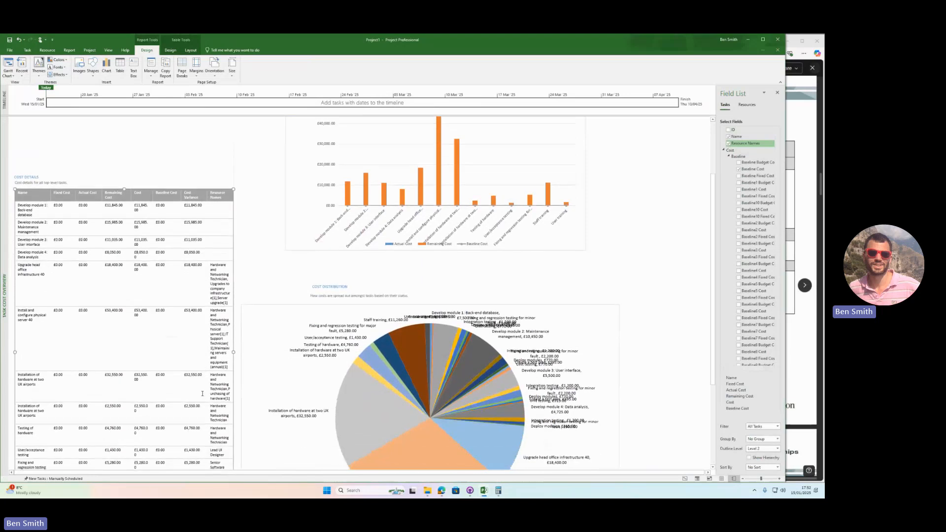
{"action": "scroll", "coordinate": [201, 388], "scroll_direction": "down", "scroll_amount": 5}
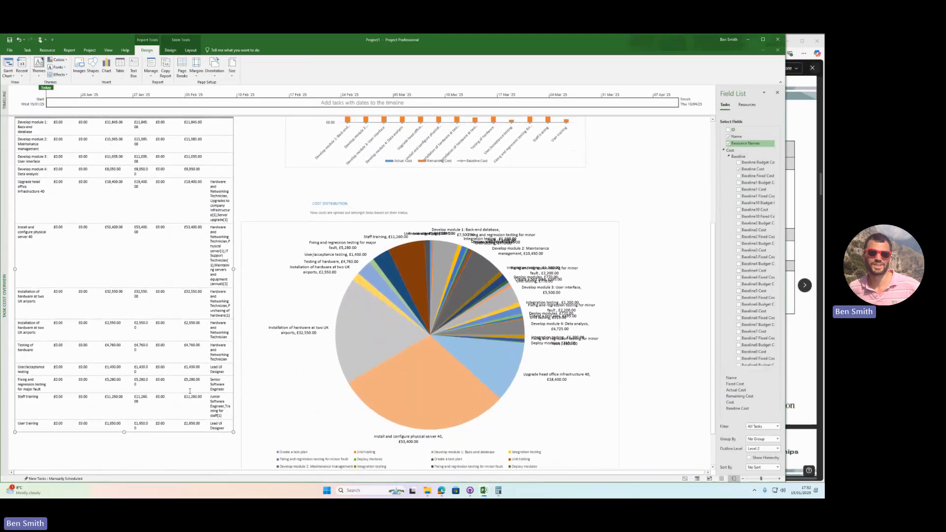
{"action": "scroll", "coordinate": [192, 362], "scroll_direction": "up", "scroll_amount": 1}
{"action": "left_click", "coordinate": [746, 105]}
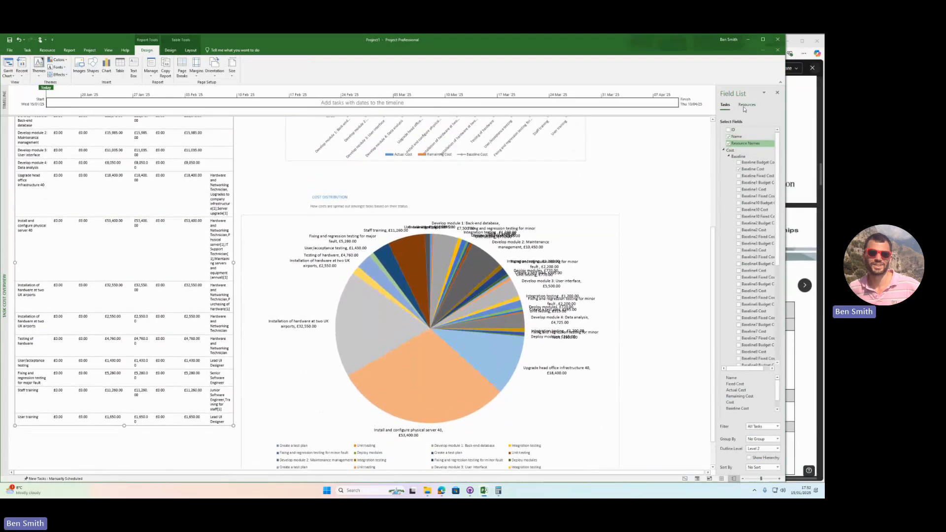
{"action": "scroll", "coordinate": [87, 231], "scroll_direction": "up", "scroll_amount": 6}
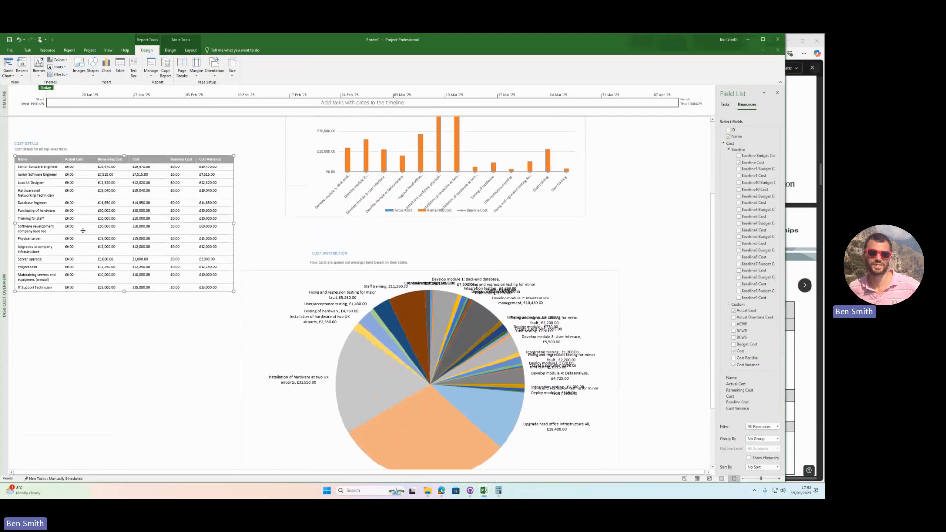
{"action": "scroll", "coordinate": [87, 232], "scroll_direction": "up", "scroll_amount": 2}
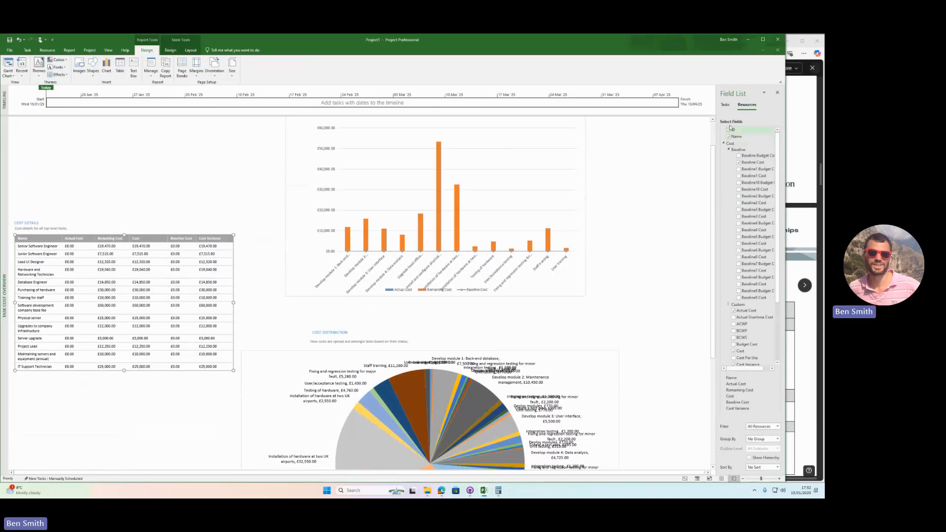
{"action": "left_click", "coordinate": [724, 105]}
{"action": "scroll", "coordinate": [132, 214], "scroll_direction": "up", "scroll_amount": 1}
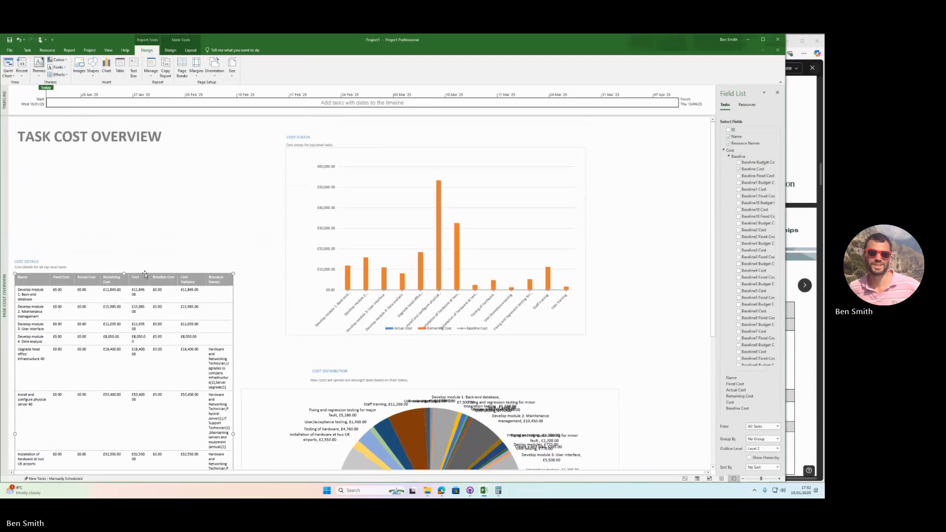
- Move the Cost Details table, its description and its heading down to clear space beneath the report title
{"action": "left_click_drag", "start_coordinate": [145, 277], "coordinate": [141, 364]}
{"action": "left_click", "coordinate": [30, 248]}
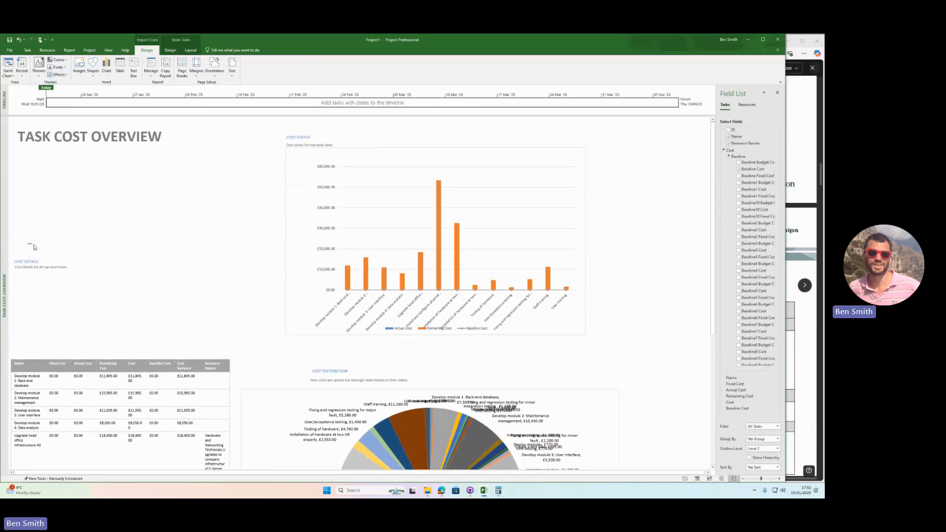
{"action": "left_click", "coordinate": [42, 271]}
{"action": "left_click_drag", "start_coordinate": [42, 264], "coordinate": [40, 349]}
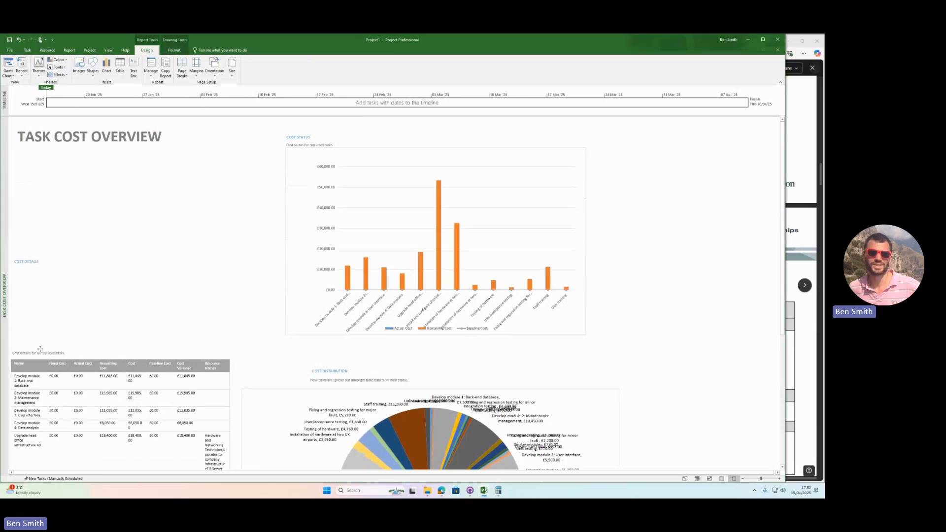
{"action": "left_click", "coordinate": [36, 259]}
{"action": "left_click_drag", "start_coordinate": [36, 260], "coordinate": [36, 341]}
- Add a copy of the cost table based on resources beneath the report title, keeping the task-based Cost Details table below it
{"action": "left_click", "coordinate": [197, 261]}
{"action": "left_click", "coordinate": [207, 389]}
{"action": "left_click", "coordinate": [747, 104]}
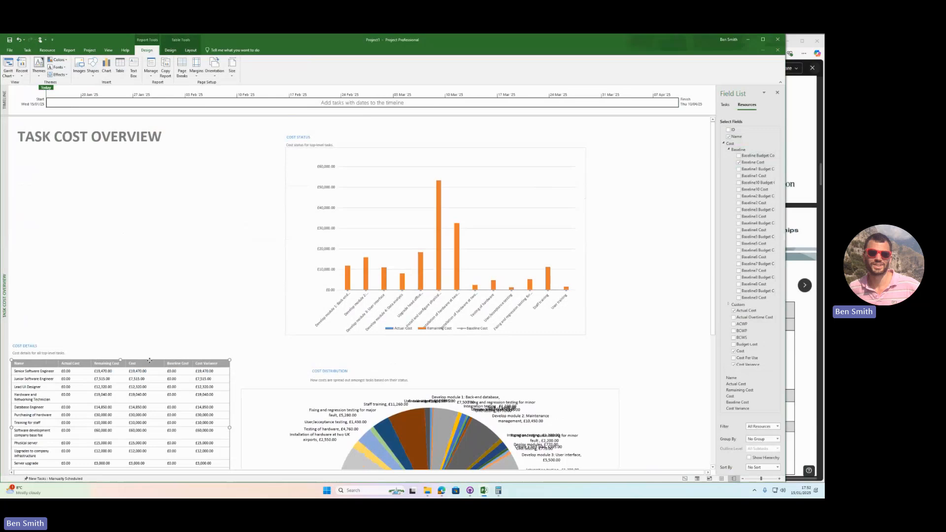
{"action": "left_click", "coordinate": [725, 105]}
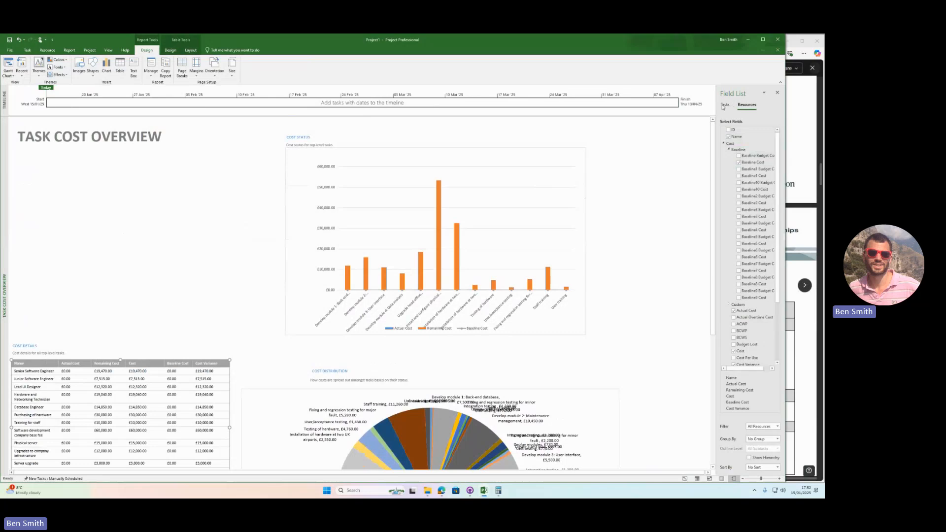
{"action": "key", "text": "ctrl+v"}
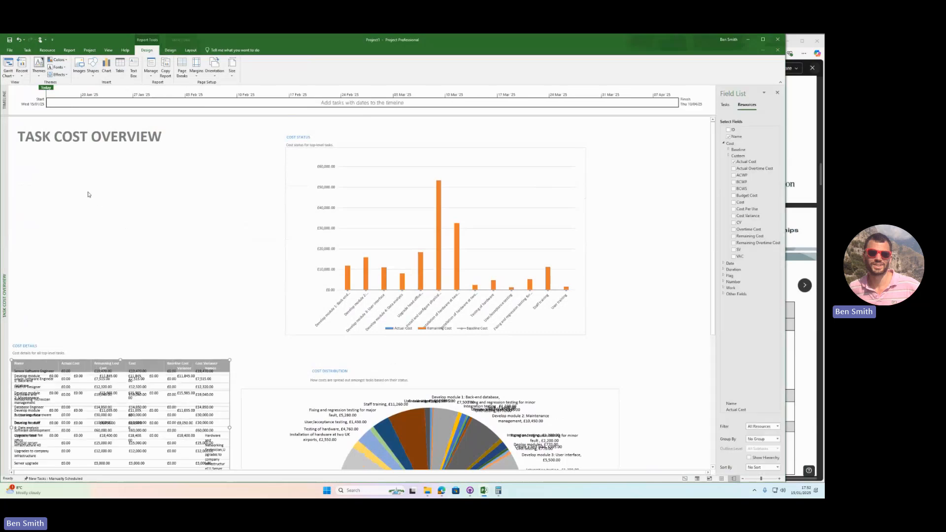
{"action": "left_click_drag", "start_coordinate": [129, 359], "coordinate": [133, 164]}
- Check the layout of the resource cost table and the task Cost Details table throughout the report
{"action": "scroll", "coordinate": [196, 307], "scroll_direction": "down", "scroll_amount": 1}
{"action": "scroll", "coordinate": [196, 307], "scroll_direction": "down", "scroll_amount": 3}
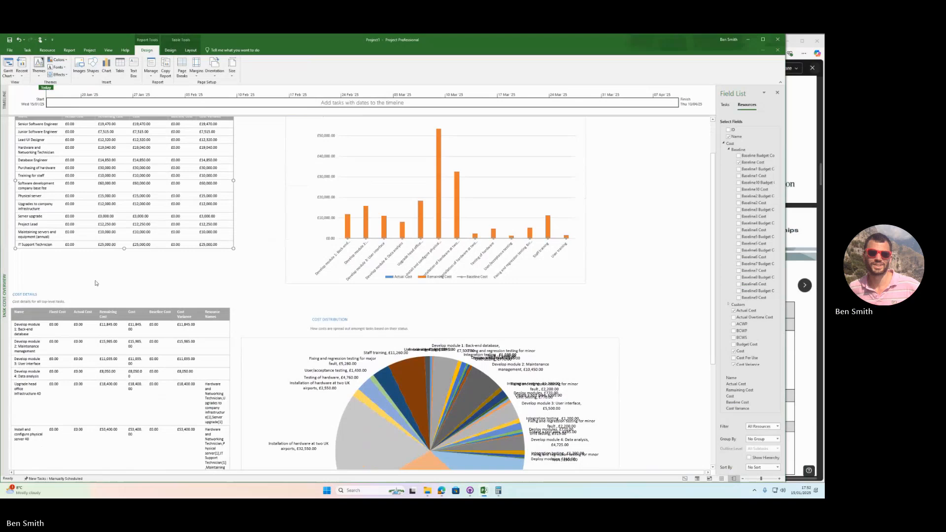
{"action": "scroll", "coordinate": [200, 287], "scroll_direction": "down", "scroll_amount": 5}
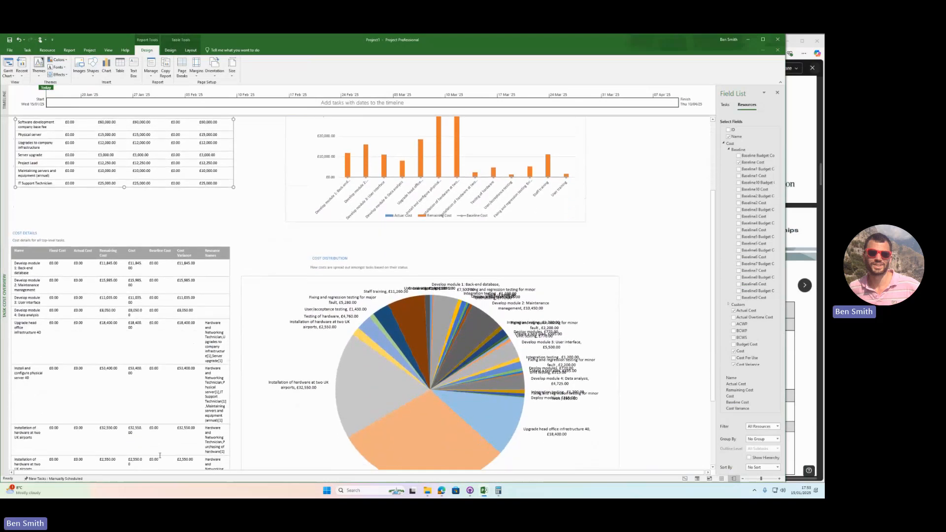
{"action": "scroll", "coordinate": [71, 265], "scroll_direction": "down", "scroll_amount": 1}
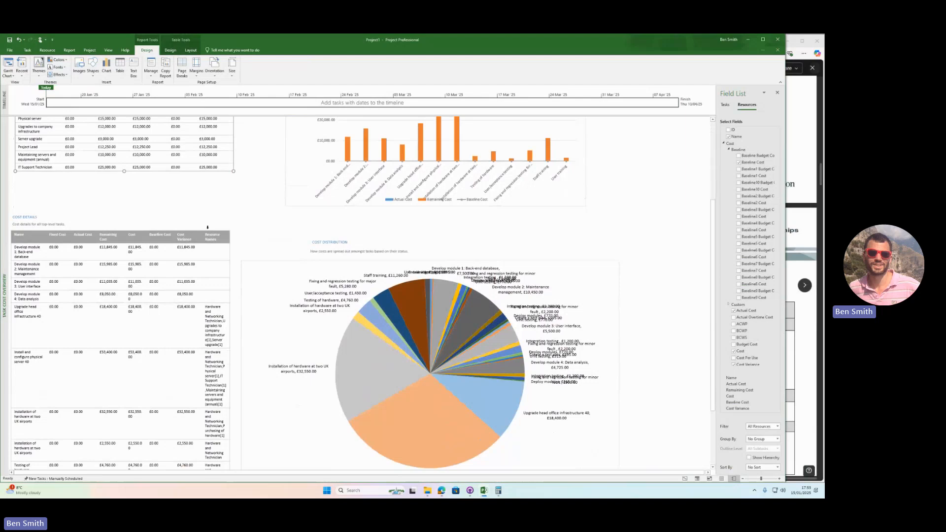
{"action": "scroll", "coordinate": [214, 299], "scroll_direction": "down", "scroll_amount": 10}
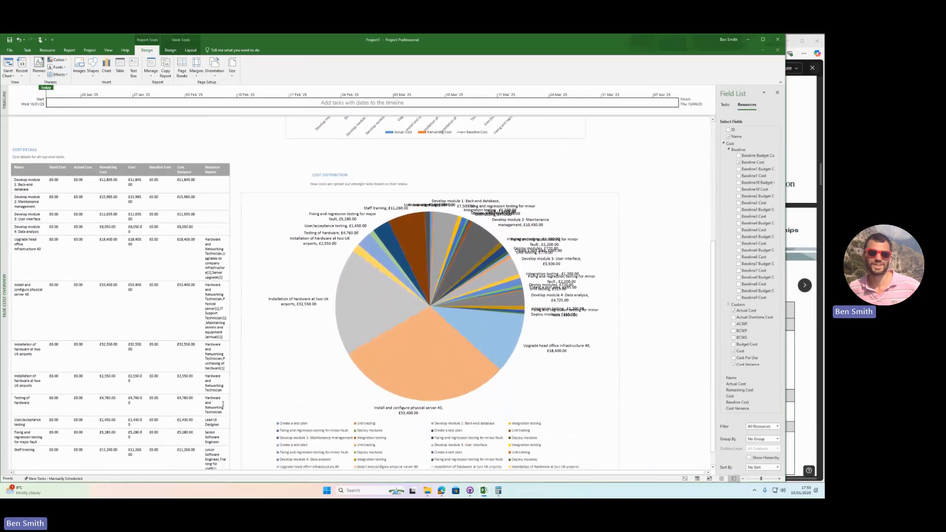
{"action": "scroll", "coordinate": [220, 410], "scroll_direction": "up", "scroll_amount": 13}
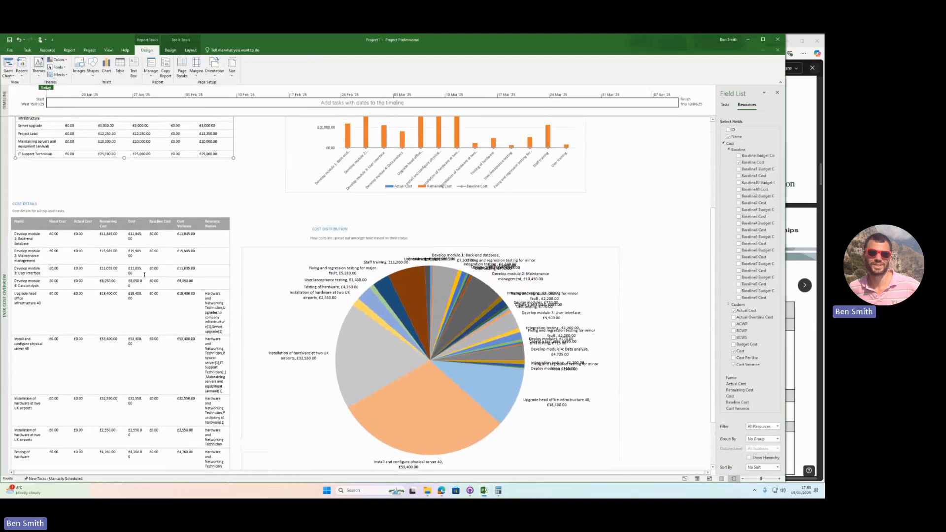
{"action": "scroll", "coordinate": [401, 201], "scroll_direction": "up", "scroll_amount": 8}
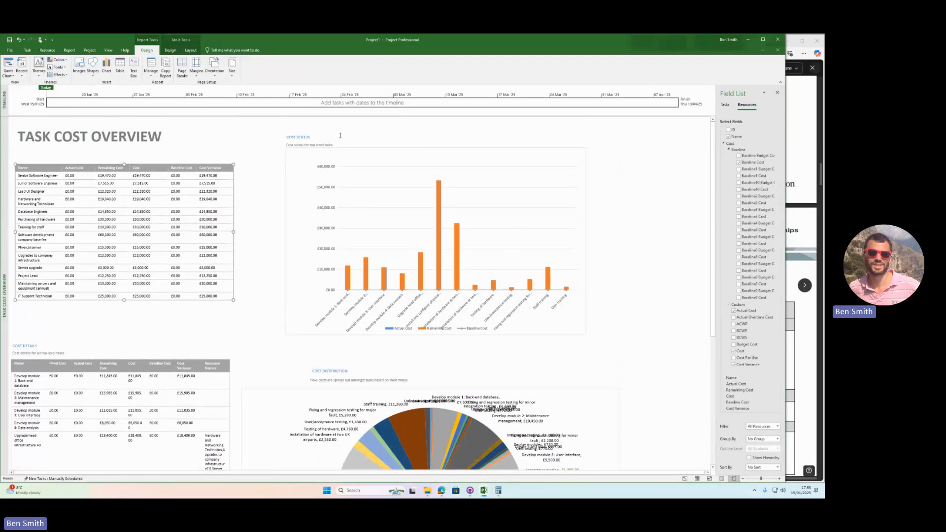
- Switch to the brief in the browser and copy the Task1ResourceCostPlan_[Registration number #]_[surname]_[first letter of first name] naming convention
{"action": "left_click", "coordinate": [810, 208]}
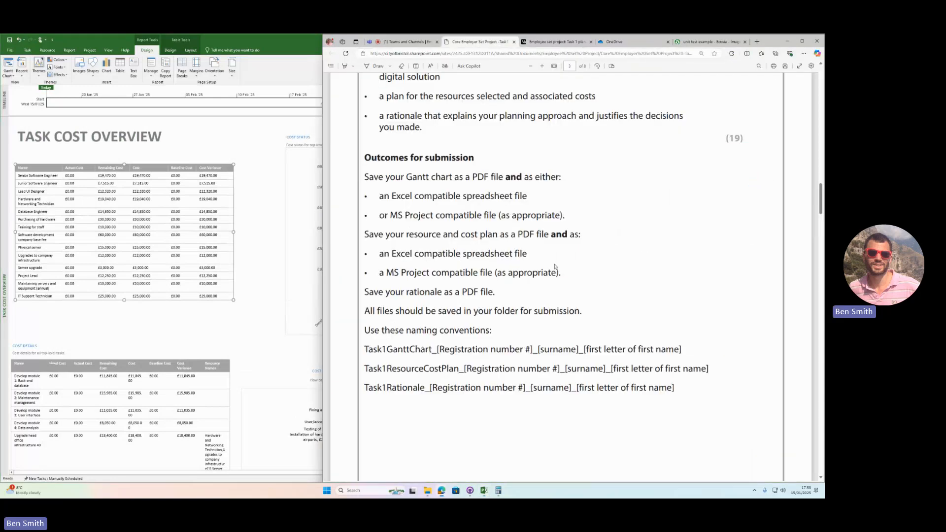
{"action": "left_click_drag", "start_coordinate": [365, 370], "coordinate": [708, 372]}
{"action": "key", "text": "ctrl+c"}
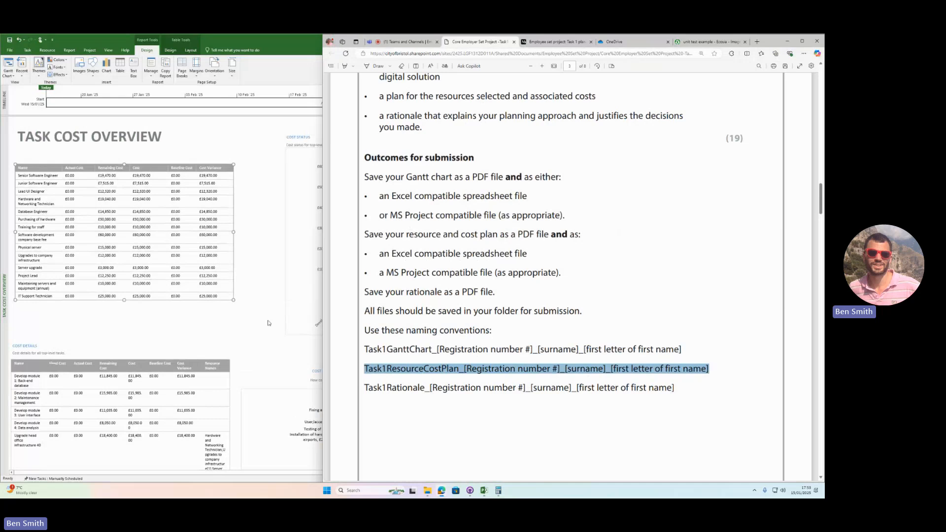
- Return to Project and export the Task Cost Overview report as a PDF to Downloads, using the copied Task1ResourceCostPlan convention as file name
{"action": "left_click", "coordinate": [192, 317]}
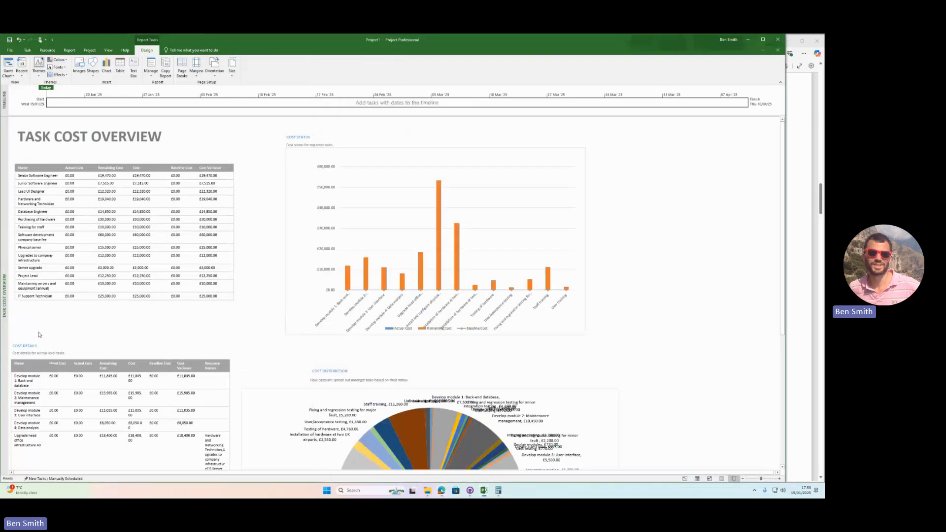
{"action": "left_click", "coordinate": [8, 74]}
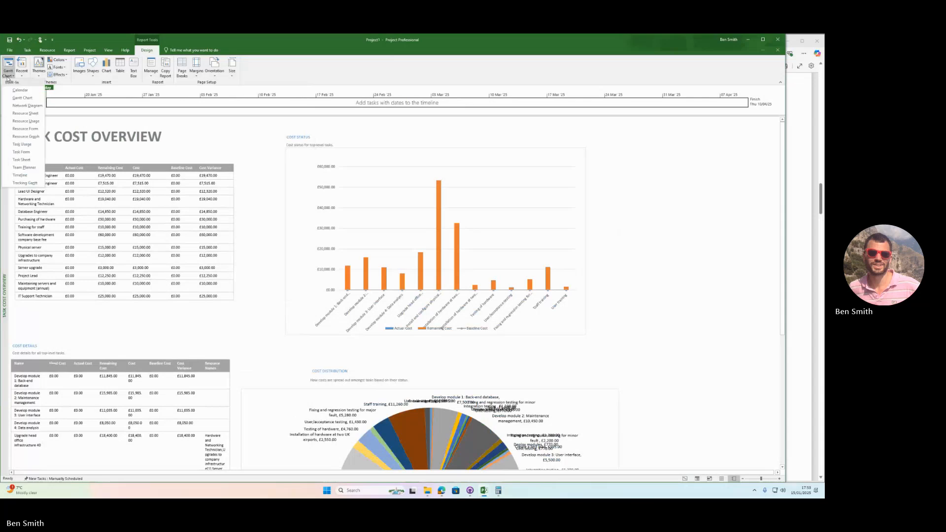
{"action": "left_click", "coordinate": [9, 50]}
{"action": "left_click", "coordinate": [11, 150]}
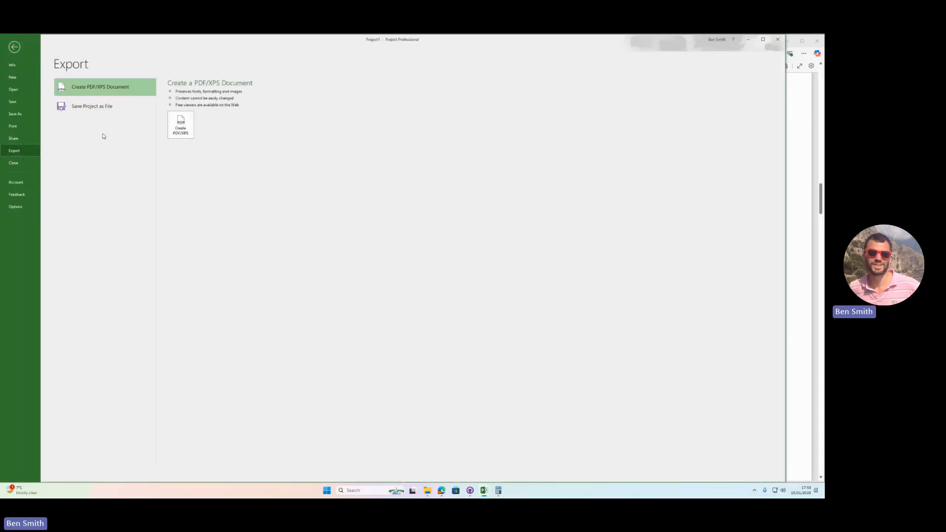
{"action": "left_click", "coordinate": [179, 125]}
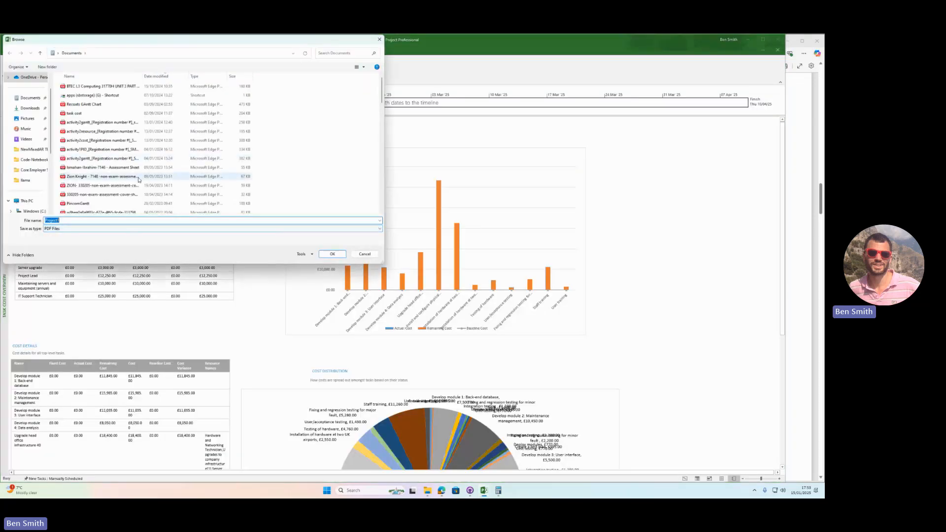
{"action": "left_click", "coordinate": [30, 107]}
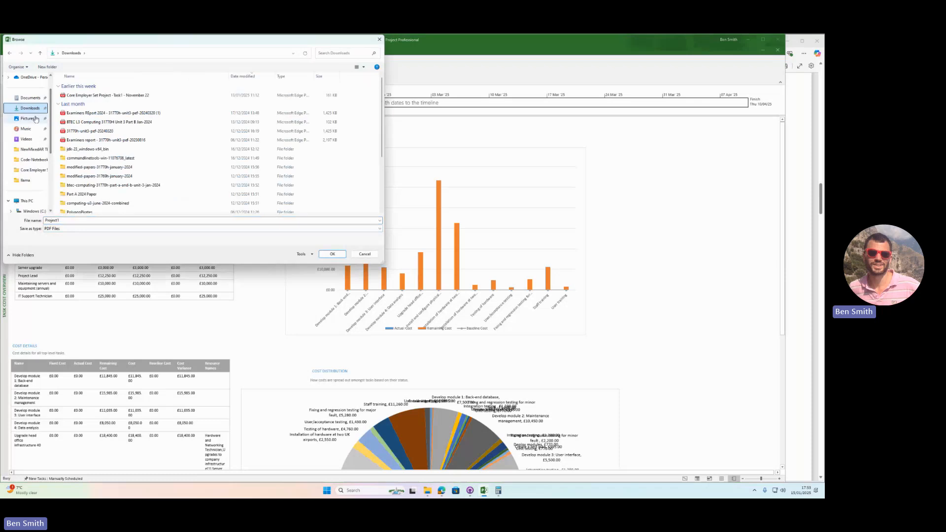
{"action": "key", "text": "ctrl+v"}
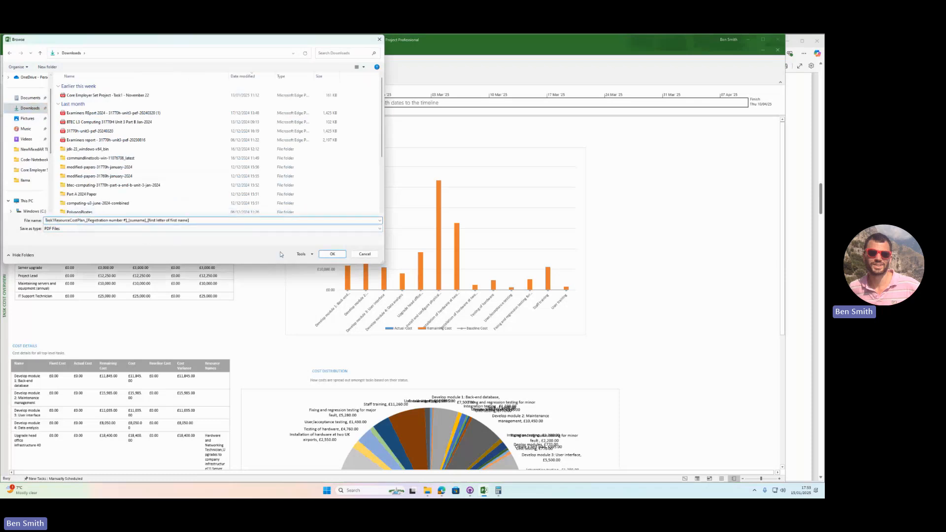
{"action": "left_click", "coordinate": [281, 220]}
{"action": "key", "text": "ctrl+a"}
{"action": "left_click", "coordinate": [333, 254]}
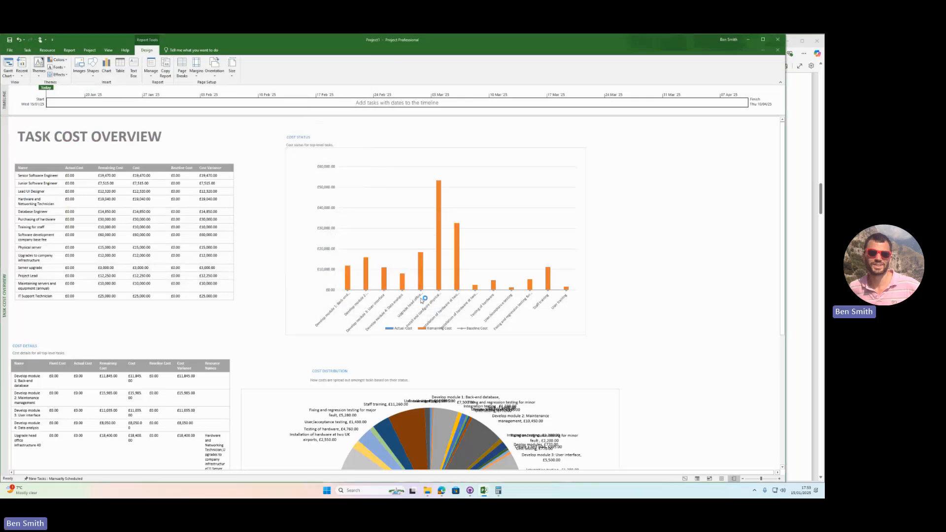
- Open the exported Task1ResourceCostPlan PDF from Downloads and examine how the tables and charts are laid out across its pages
{"action": "left_click", "coordinate": [427, 489]}
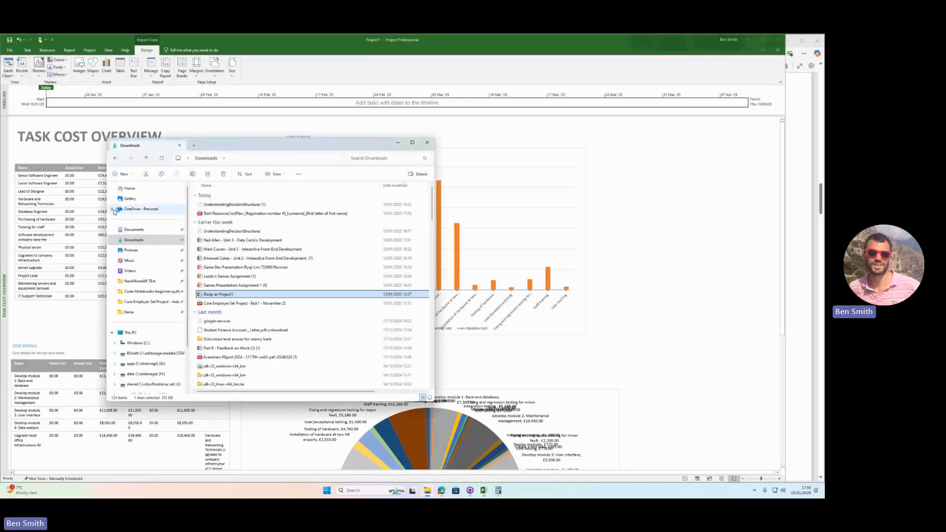
{"action": "left_click", "coordinate": [170, 239]}
{"action": "double_click", "coordinate": [276, 204]}
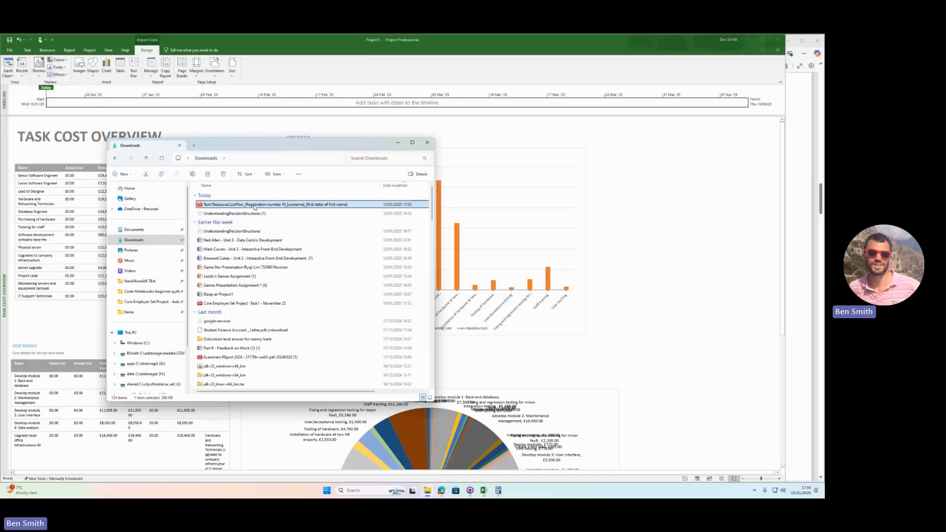
{"action": "scroll", "coordinate": [619, 292], "scroll_direction": "down", "scroll_amount": 20}
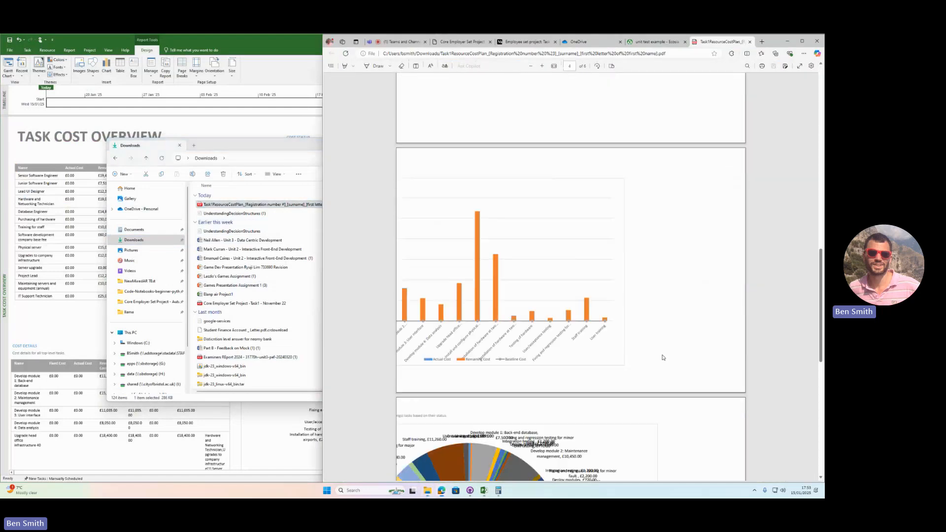
{"action": "scroll", "coordinate": [664, 358], "scroll_direction": "up", "scroll_amount": 15}
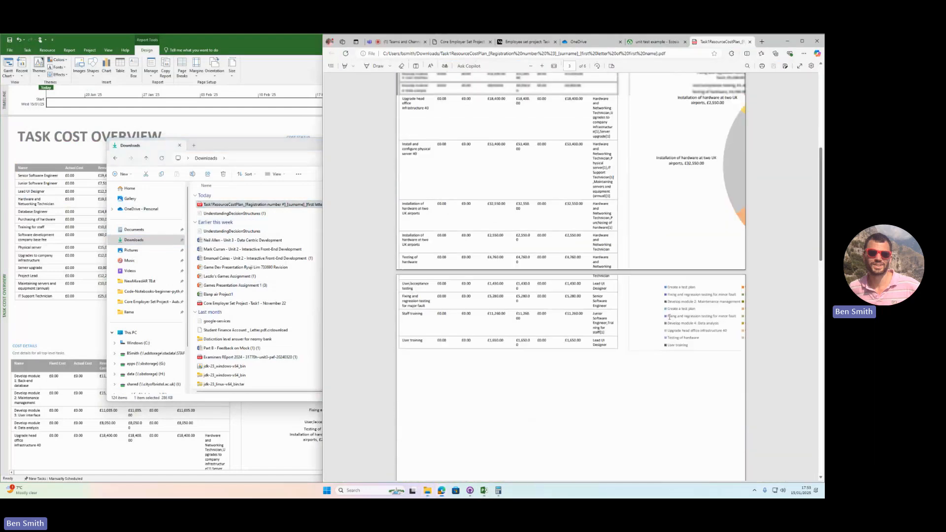
{"action": "scroll", "coordinate": [663, 336], "scroll_direction": "down", "scroll_amount": 4}
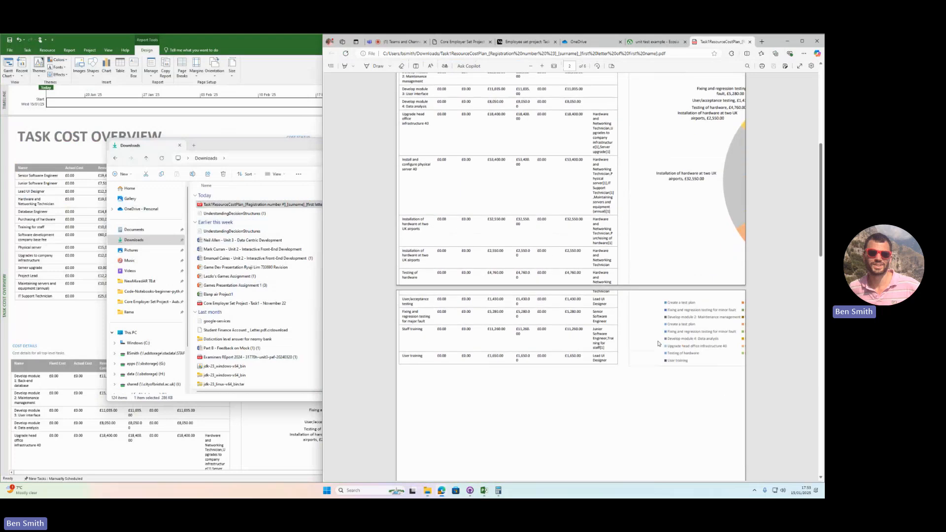
{"action": "scroll", "coordinate": [658, 343], "scroll_direction": "up", "scroll_amount": 8}
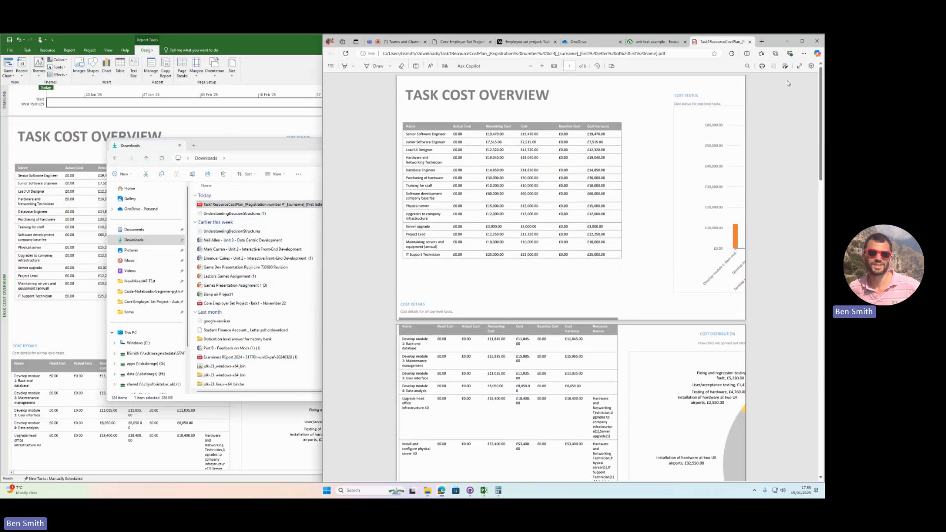
- Switch back to Project, show the Gantt Chart view, and widen the Resource Names column along with the task table area
{"action": "left_click", "coordinate": [282, 125]}
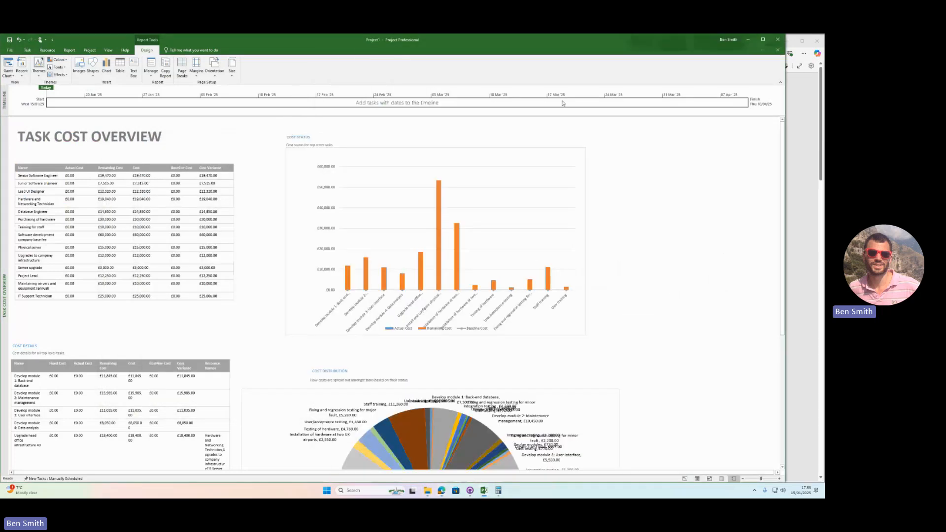
{"action": "left_click", "coordinate": [8, 74]}
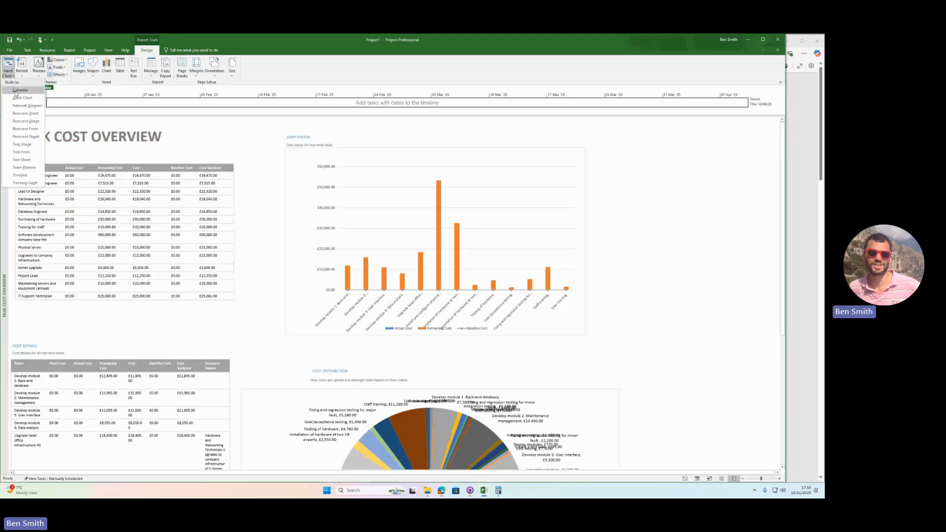
{"action": "left_click", "coordinate": [22, 97]}
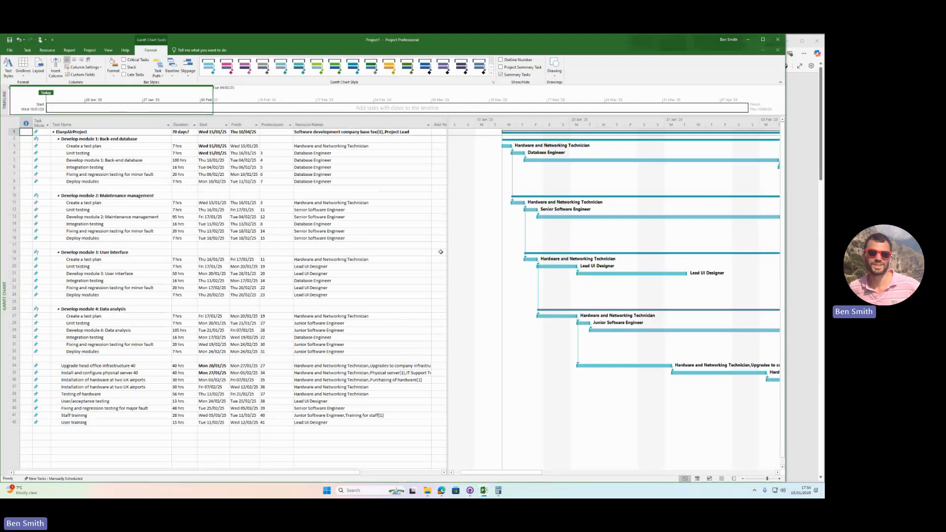
{"action": "left_click_drag", "start_coordinate": [431, 124], "coordinate": [528, 127]}
{"action": "left_click_drag", "start_coordinate": [447, 187], "coordinate": [614, 187]}
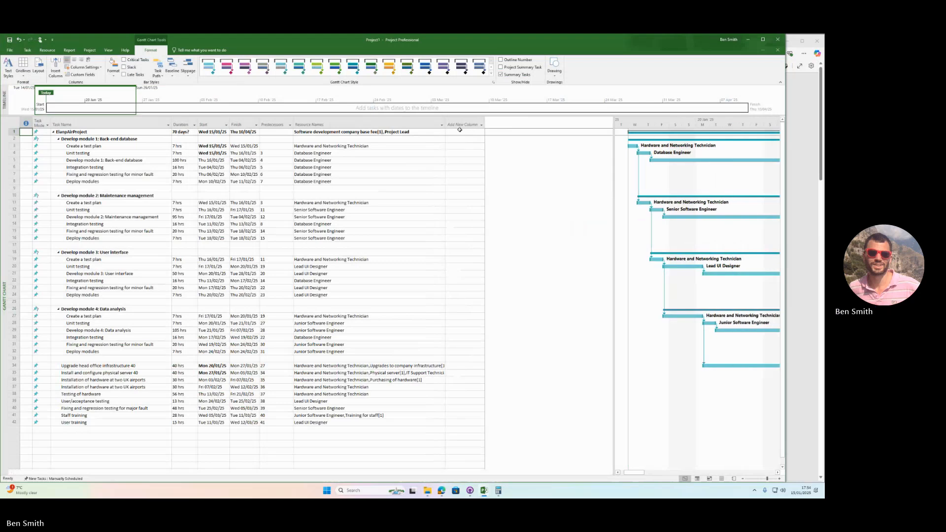
{"action": "left_click_drag", "start_coordinate": [444, 121], "coordinate": [541, 123]}
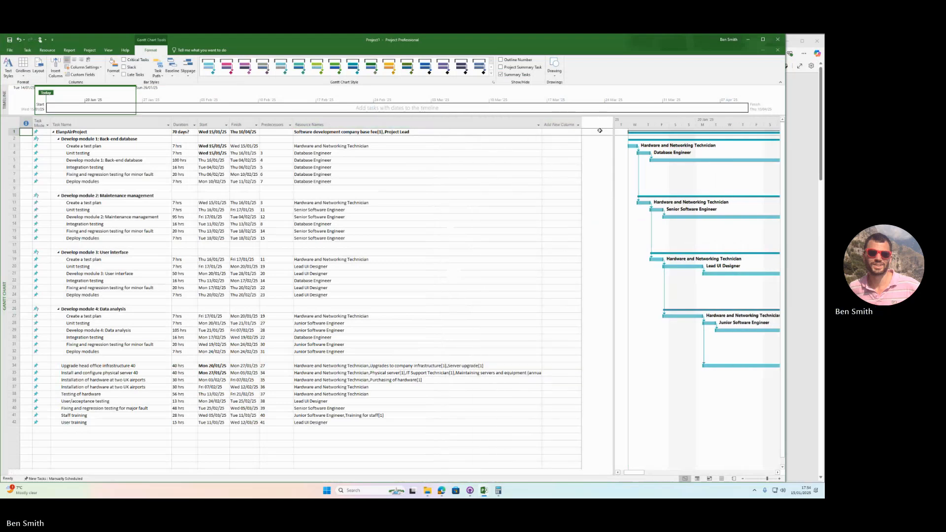
- Align the divider between the task table and the chart bars with the outer edge of the Resource Names column
{"action": "left_click_drag", "start_coordinate": [543, 124], "coordinate": [624, 147]}
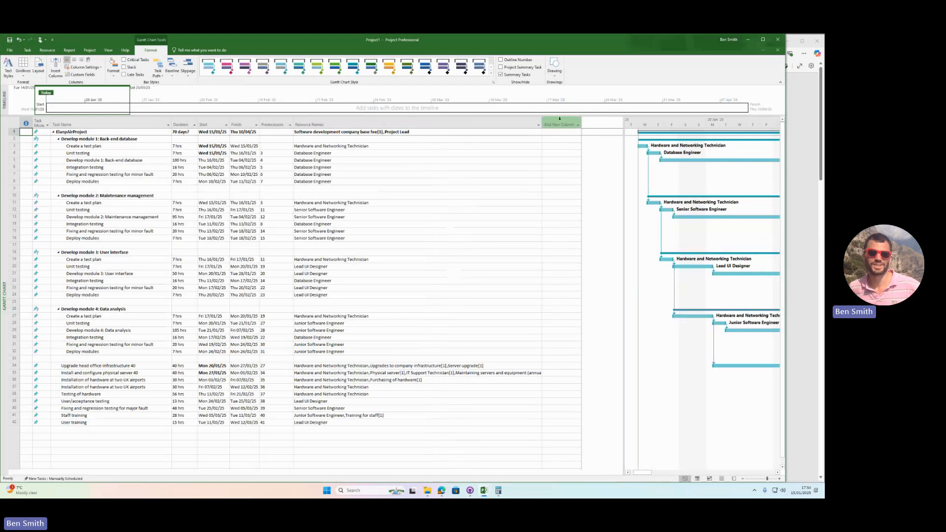
{"action": "left_click_drag", "start_coordinate": [541, 124], "coordinate": [598, 125]}
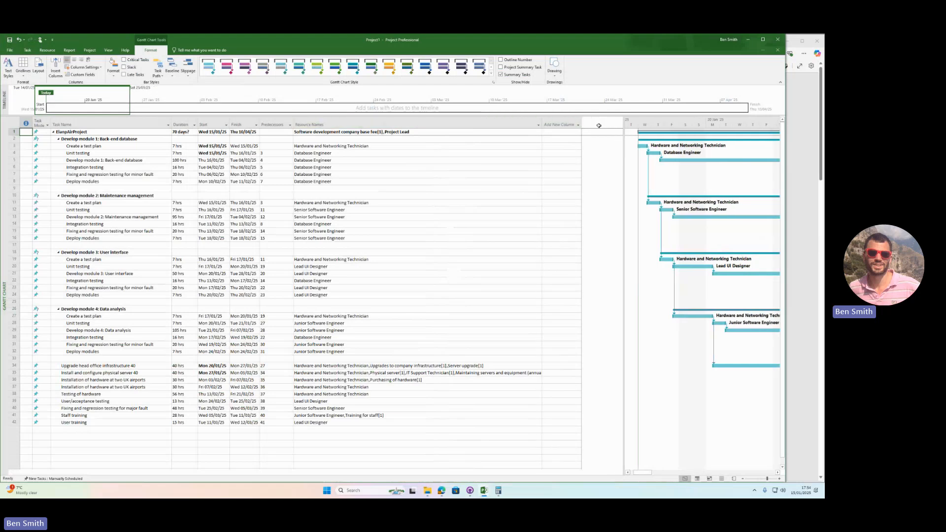
{"action": "left_click", "coordinate": [524, 370]}
{"action": "left_click", "coordinate": [539, 408]}
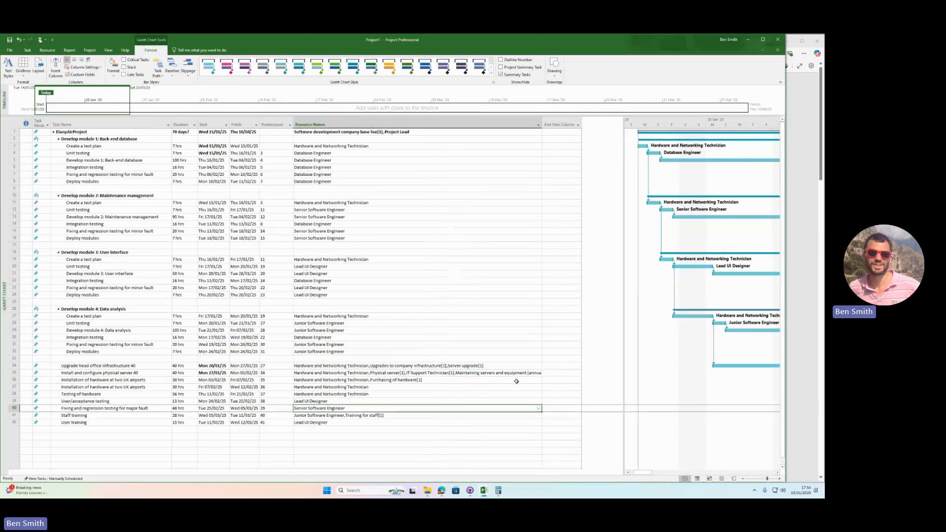
{"action": "left_click_drag", "start_coordinate": [542, 122], "coordinate": [609, 129]}
{"action": "left_click", "coordinate": [539, 124]}
{"action": "left_click", "coordinate": [542, 121]}
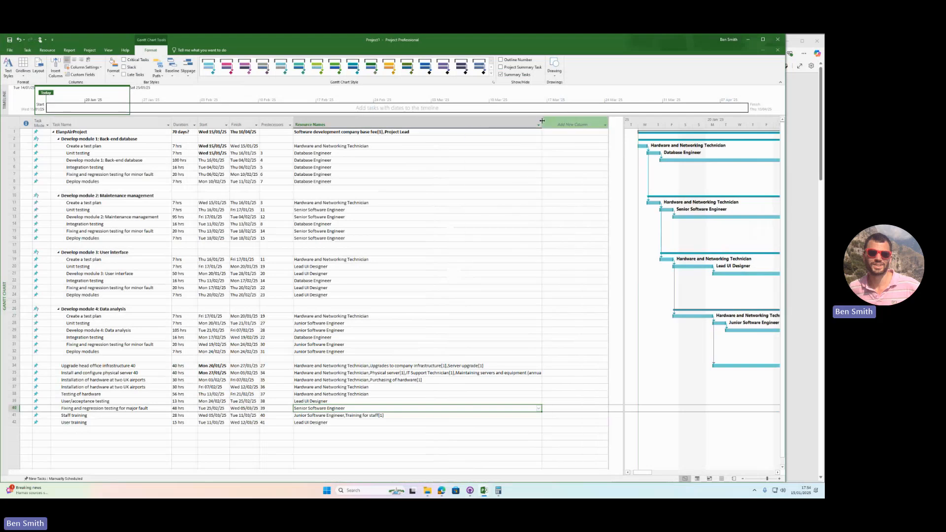
{"action": "mouse_move", "coordinate": [541, 120]}
{"action": "left_mouse_down"}
{"action": "mouse_move", "coordinate": [598, 124]}
{"action": "mouse_move", "coordinate": [548, 137]}
{"action": "left_mouse_up"}
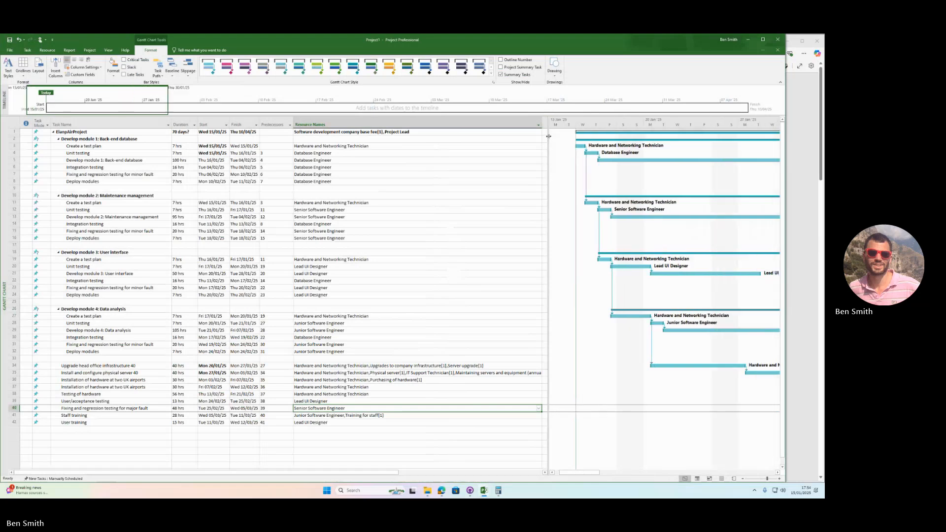
- Zoom in on the Gantt chart timescale and show the bars from the project start
{"action": "left_click", "coordinate": [381, 464]}
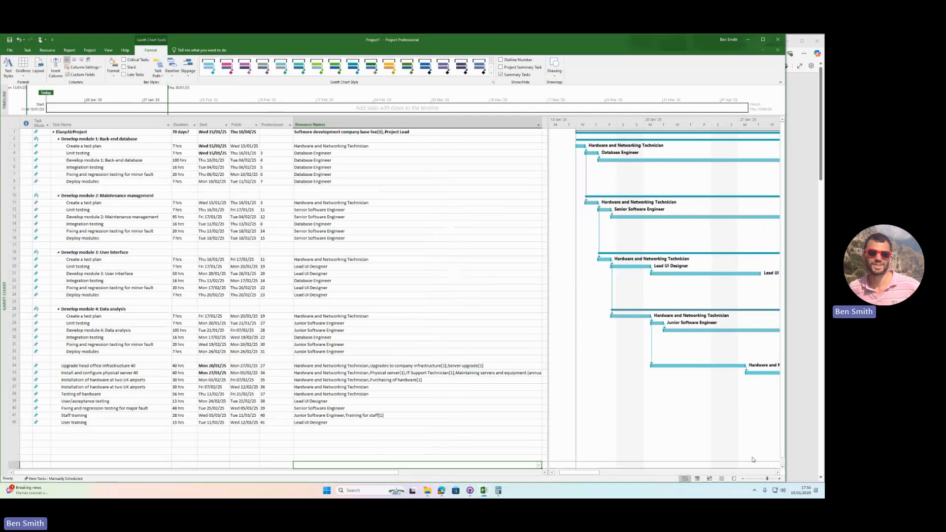
{"action": "left_click", "coordinate": [779, 478]}
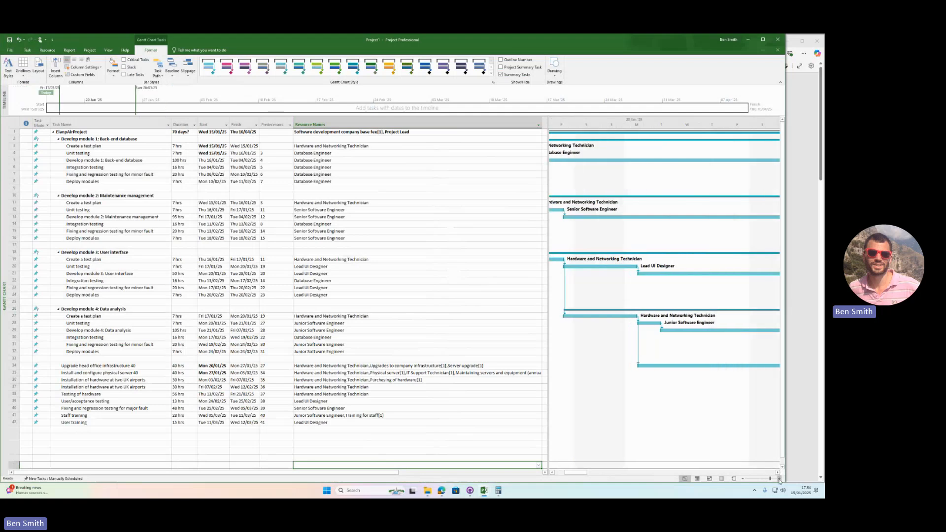
{"action": "left_click", "coordinate": [553, 472]}
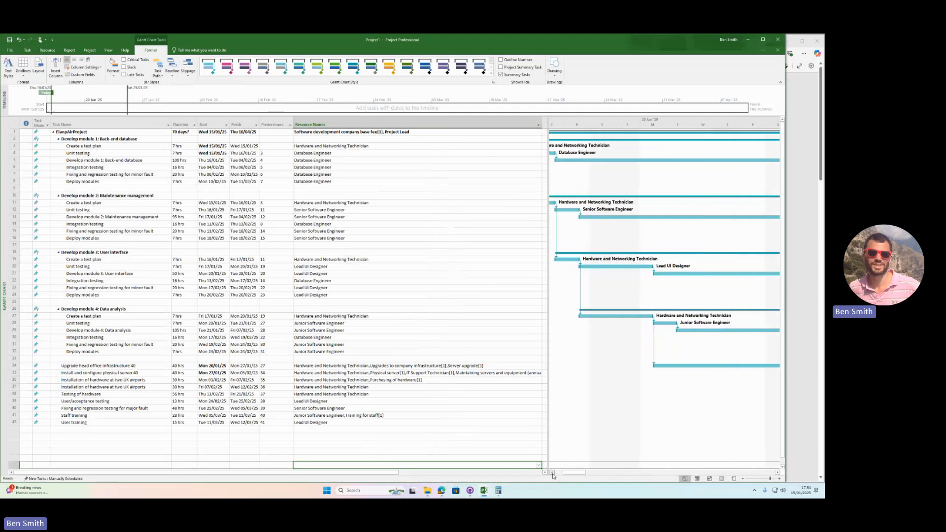
{"action": "left_click", "coordinate": [778, 472]}
{"action": "left_click", "coordinate": [553, 472]}
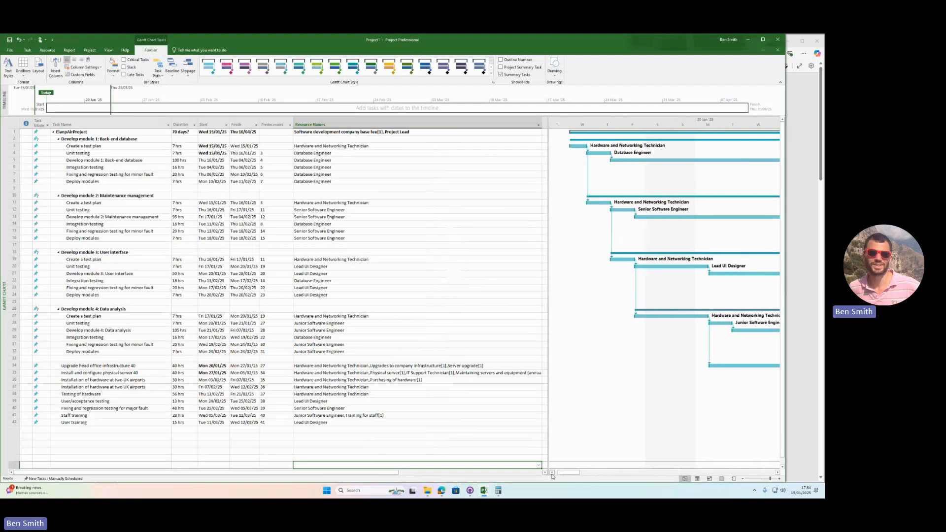
{"action": "left_click", "coordinate": [553, 473]}
{"action": "left_click", "coordinate": [374, 300]}
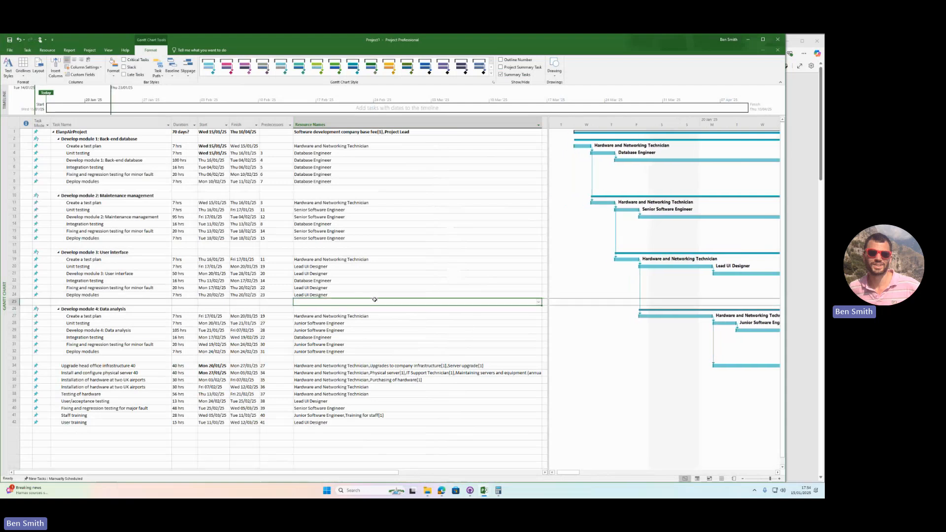
- Set the Gantt chart's print paper size to 11x17 and return to the chart
{"action": "left_click", "coordinate": [9, 51]}
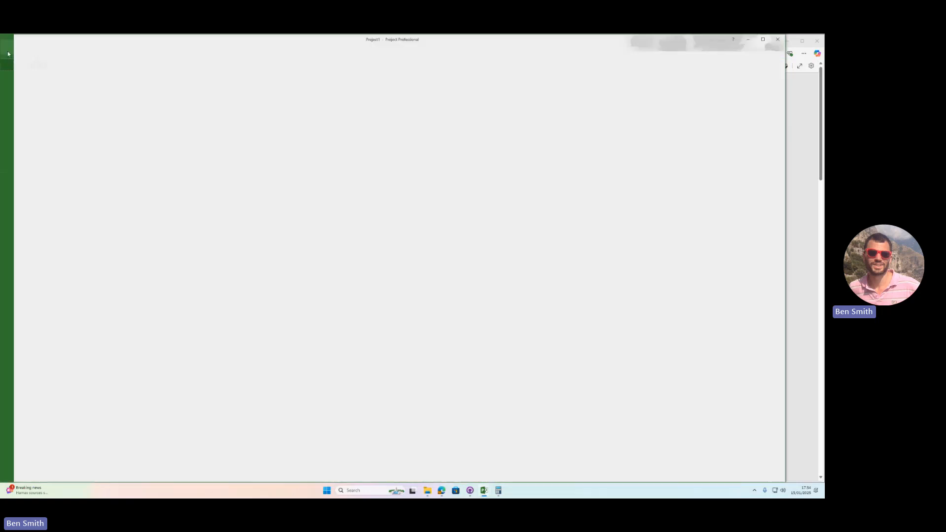
{"action": "left_click", "coordinate": [12, 126]}
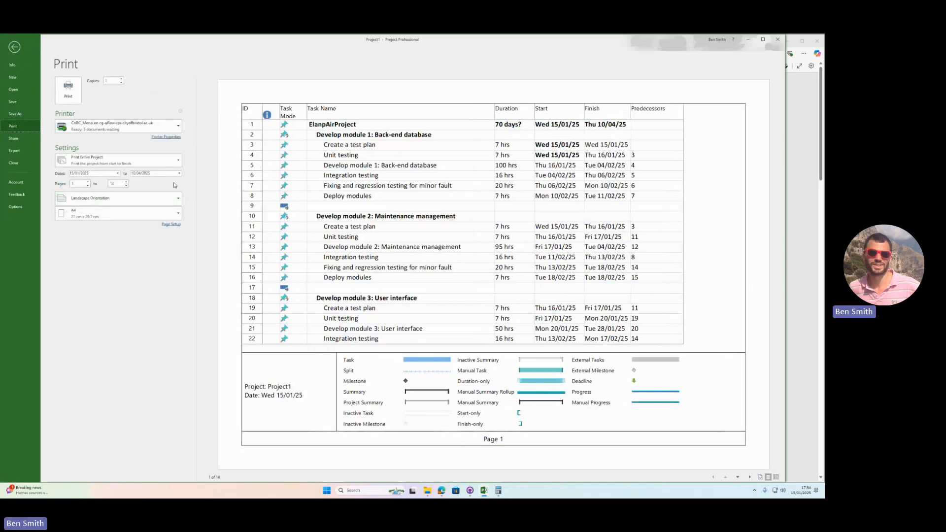
{"action": "left_click", "coordinate": [123, 211]}
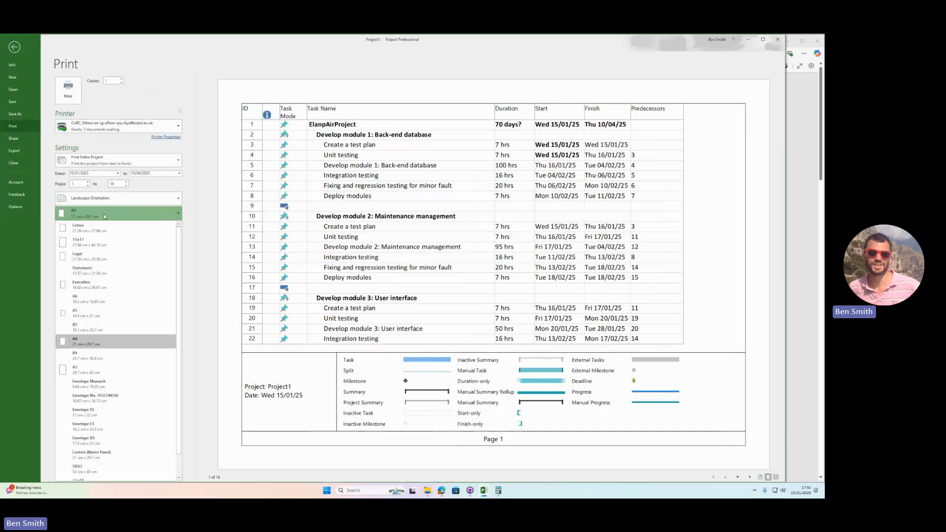
{"action": "left_click", "coordinate": [85, 246]}
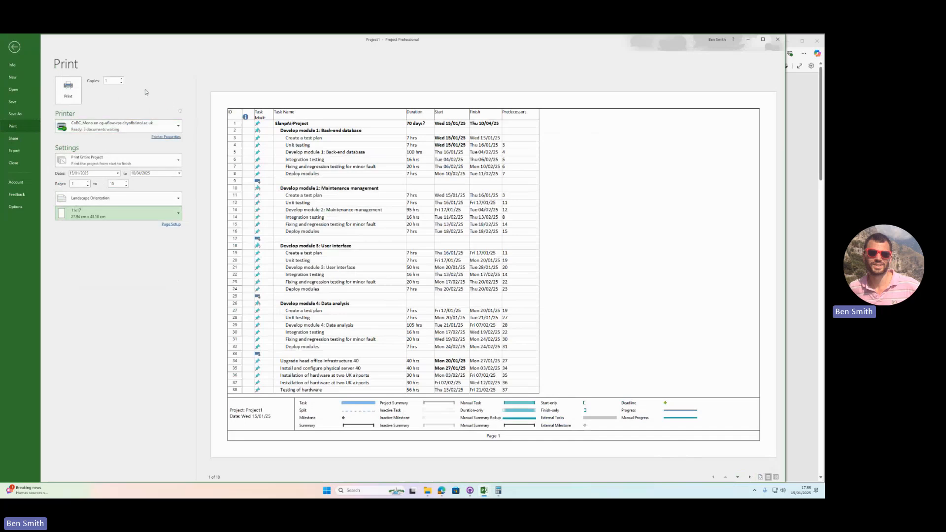
{"action": "left_click", "coordinate": [16, 46]}
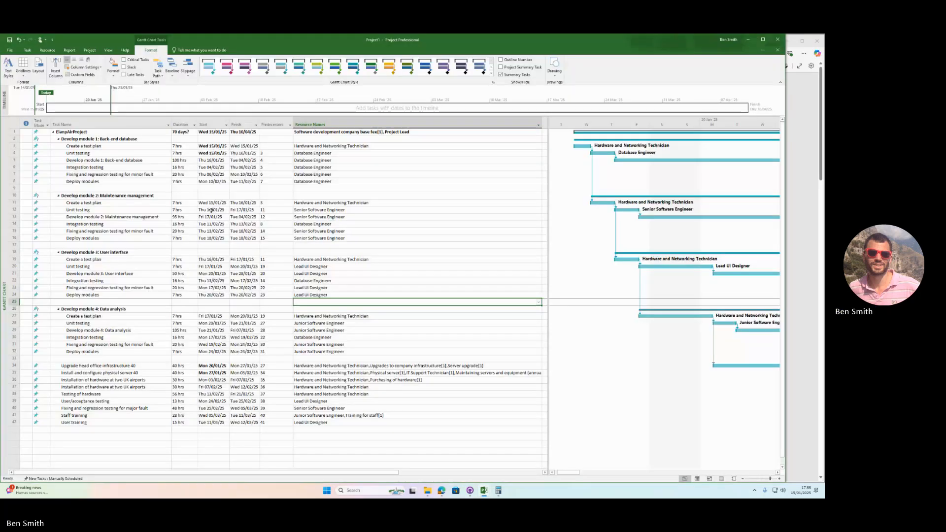
- Delete the blank rows between the four module groups and the one above Upgrade head office infrastructure
{"action": "right_click", "coordinate": [15, 188]}
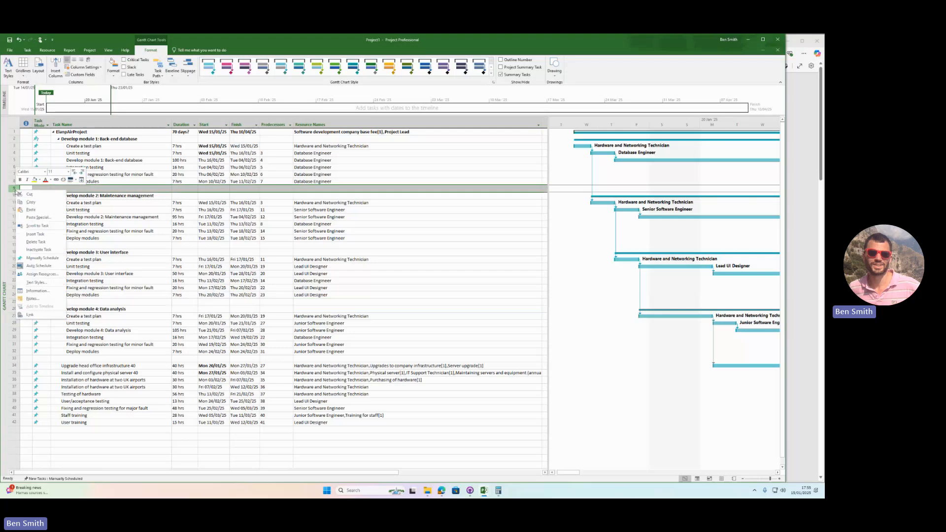
{"action": "left_click", "coordinate": [36, 241]}
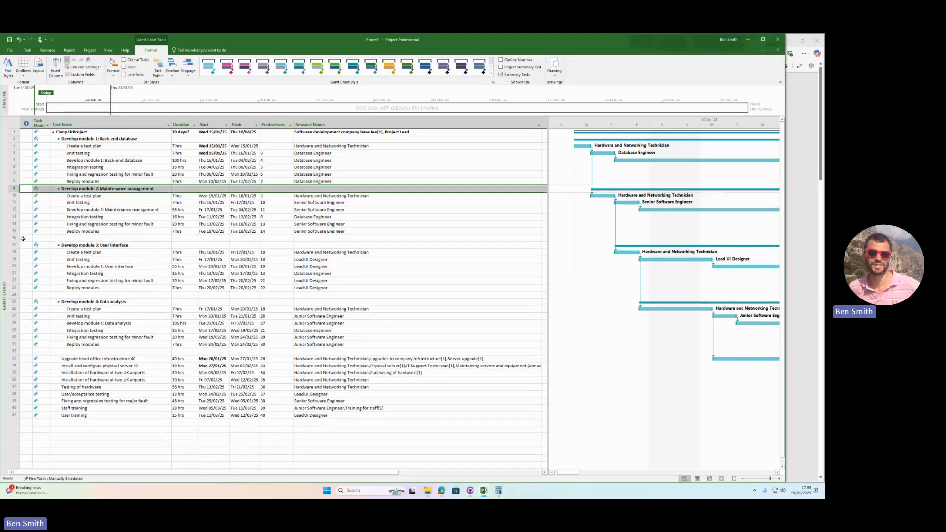
{"action": "right_click", "coordinate": [15, 238]}
{"action": "left_click", "coordinate": [37, 292]}
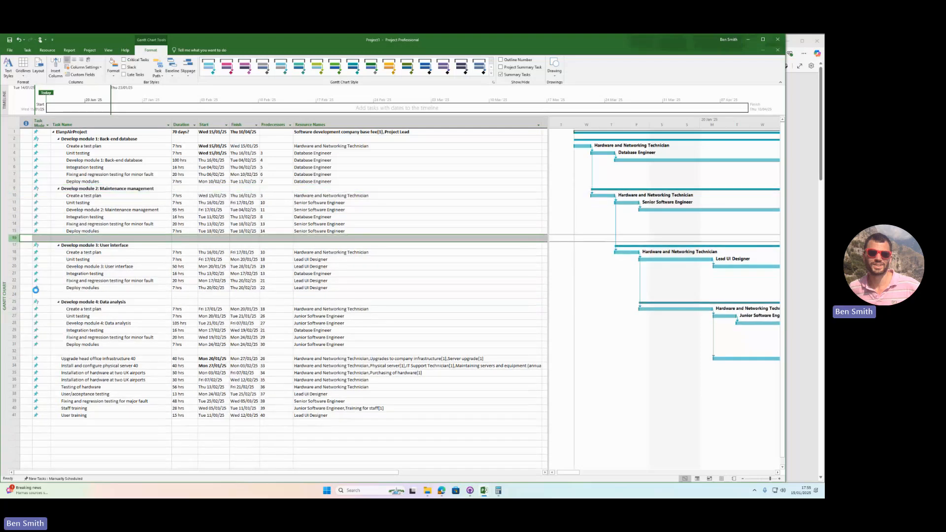
{"action": "right_click", "coordinate": [14, 287]}
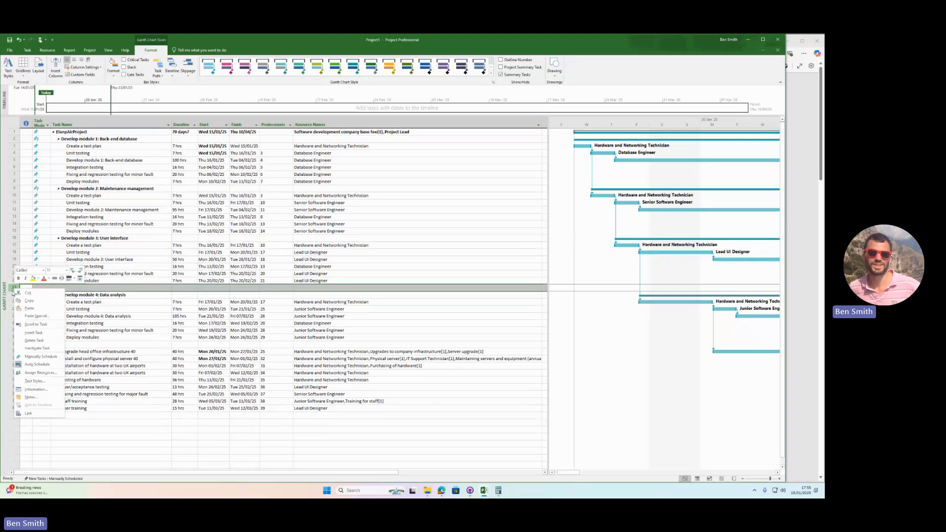
{"action": "left_click", "coordinate": [32, 339]}
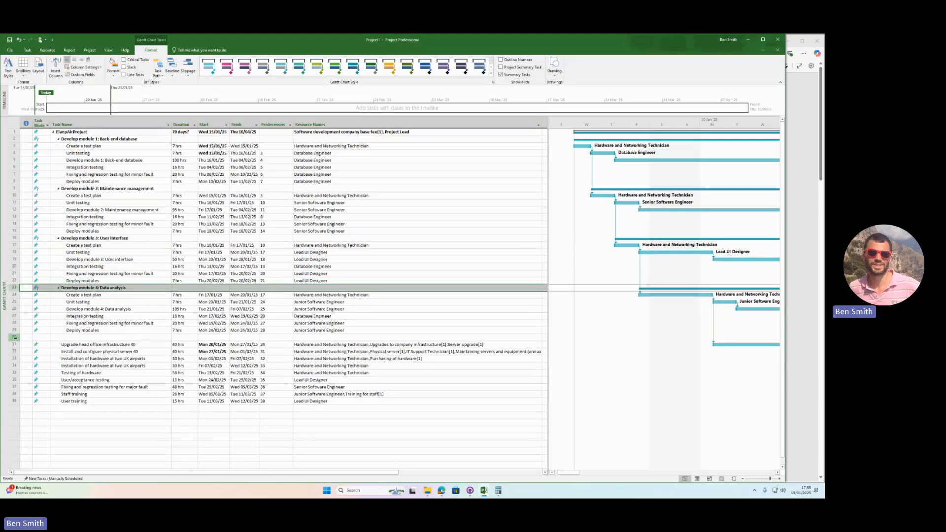
{"action": "right_click", "coordinate": [15, 337]}
{"action": "left_click", "coordinate": [38, 391]}
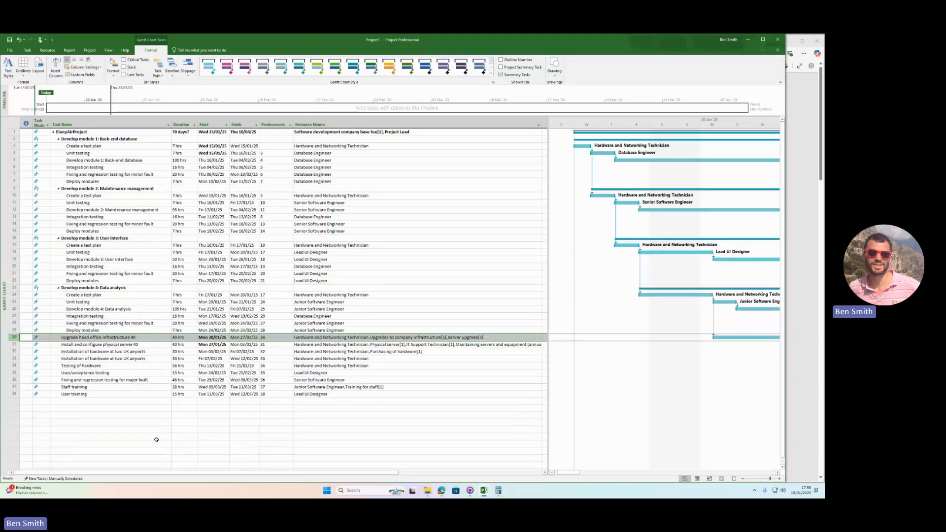
{"action": "left_click", "coordinate": [143, 435]}
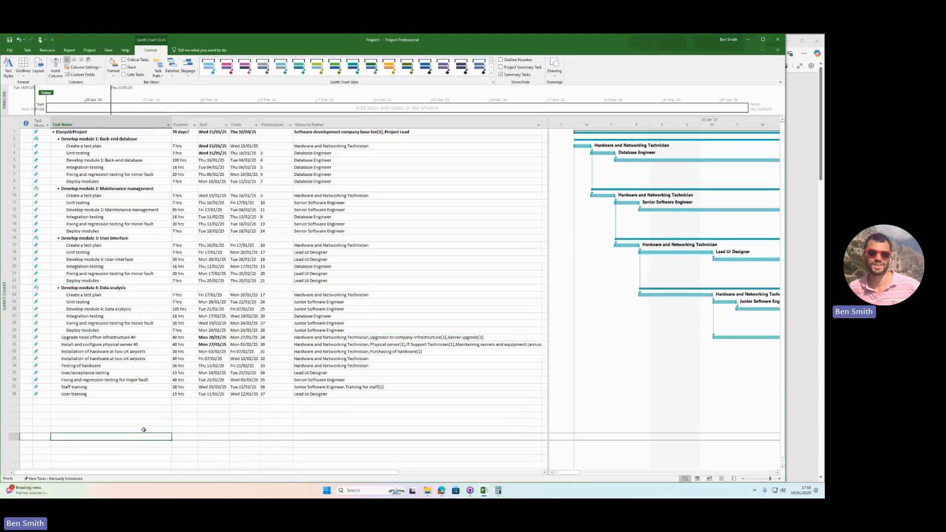
- Examine the Gantt chart's print preview page by page, checking how the task table, resource names and bars are laid out
{"action": "left_click", "coordinate": [10, 50]}
{"action": "left_click", "coordinate": [20, 127]}
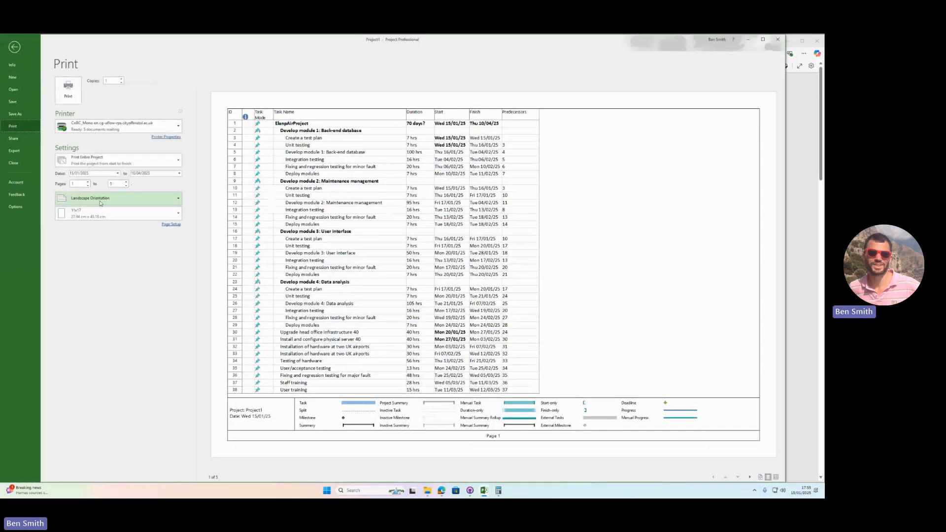
{"action": "left_click", "coordinate": [749, 477]}
{"action": "left_click", "coordinate": [749, 477]}
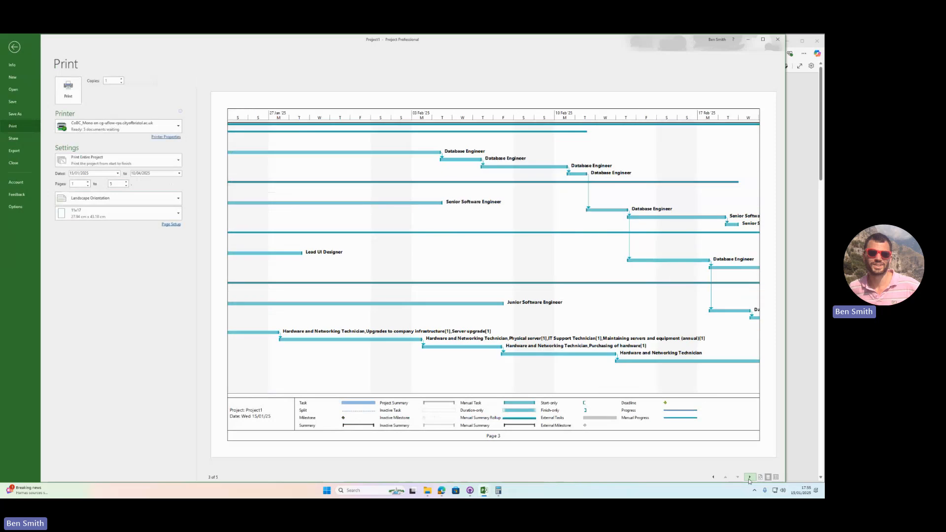
{"action": "left_click", "coordinate": [749, 477]}
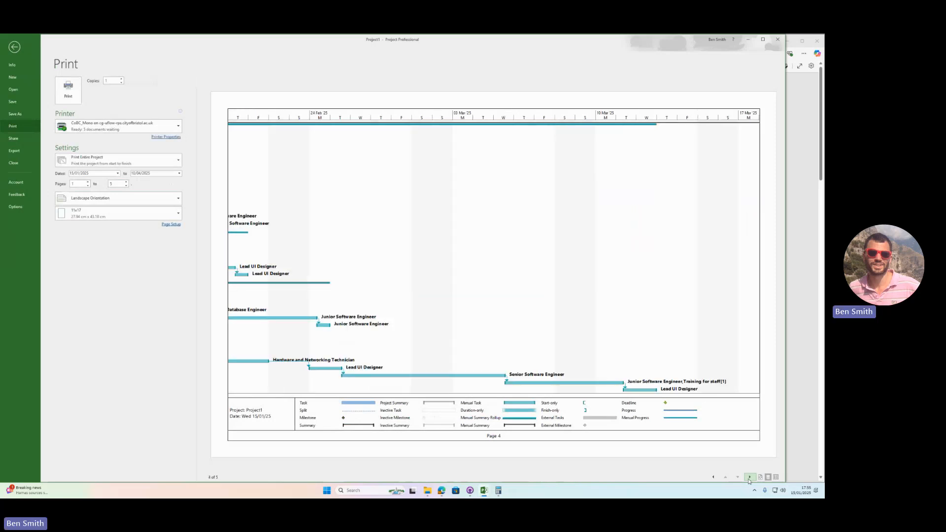
{"action": "left_click", "coordinate": [748, 477]}
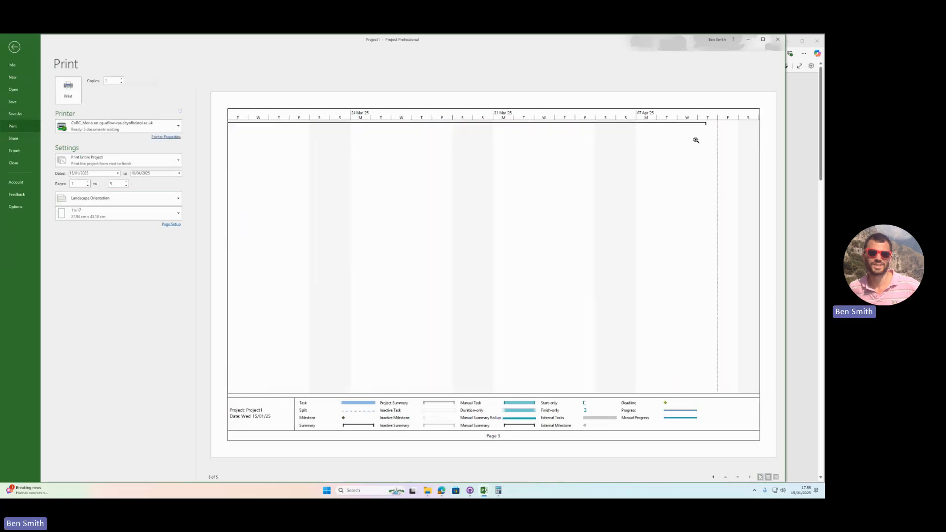
{"action": "left_click", "coordinate": [714, 477]}
{"action": "left_click", "coordinate": [714, 478]}
{"action": "left_click", "coordinate": [715, 478]}
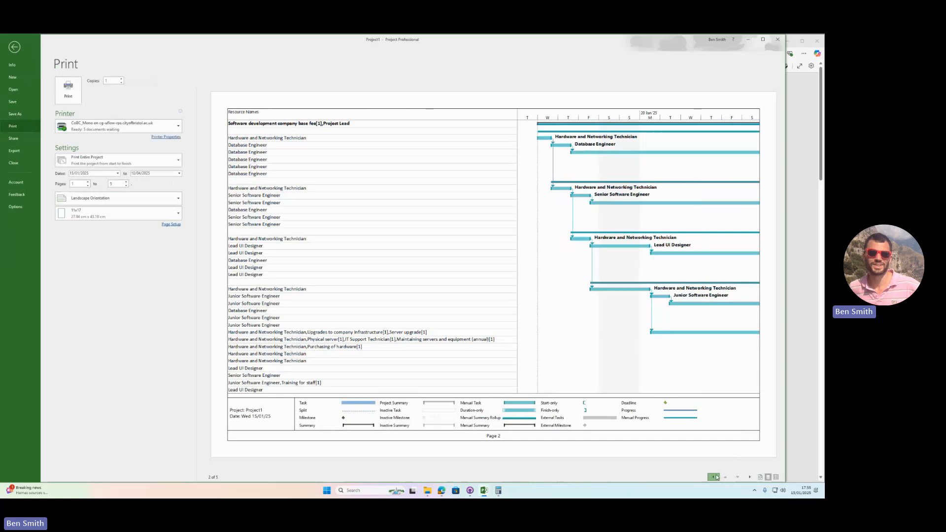
{"action": "left_click", "coordinate": [715, 478]}
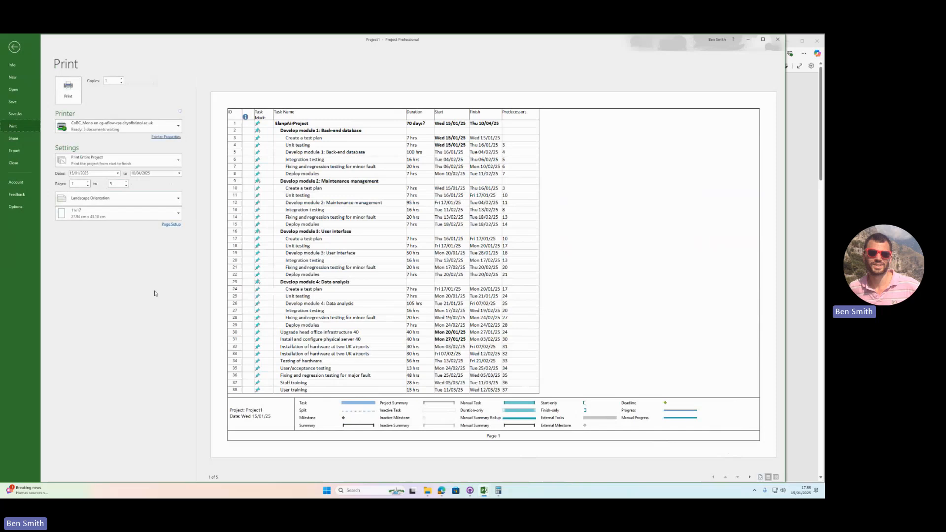
- Export the Gantt chart as a PDF named with the brief's convention, Task1GanttChart_[Registration number #]_[surname]_[first letter of first name]
{"action": "left_click", "coordinate": [19, 150]}
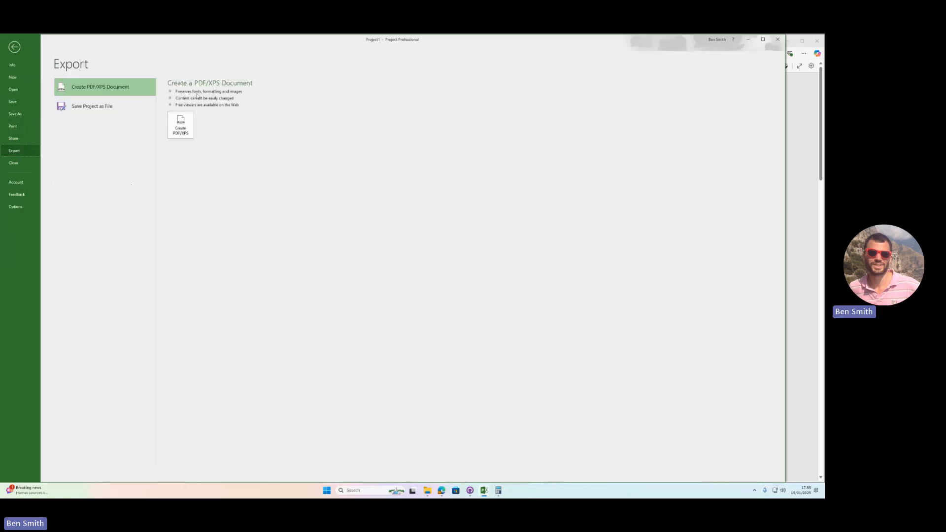
{"action": "left_click", "coordinate": [186, 124]}
{"action": "left_click", "coordinate": [806, 288]}
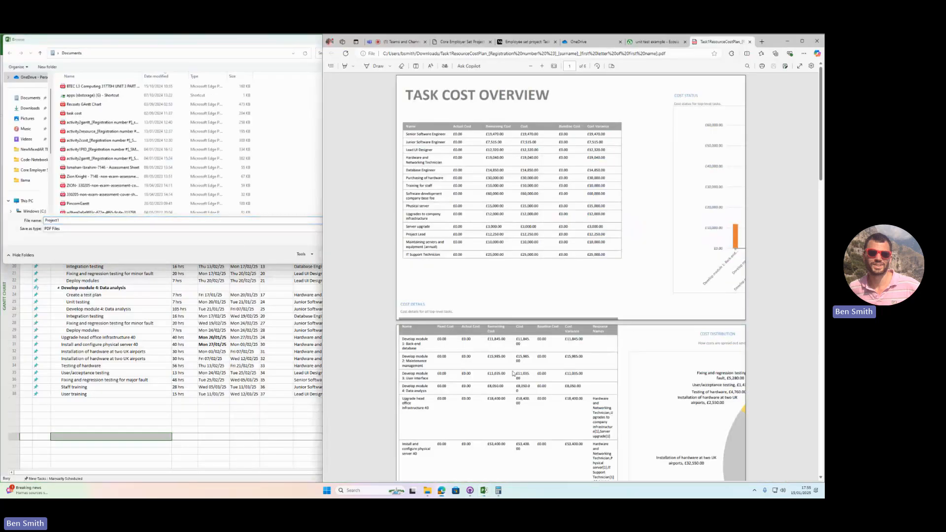
{"action": "left_click", "coordinate": [440, 43]}
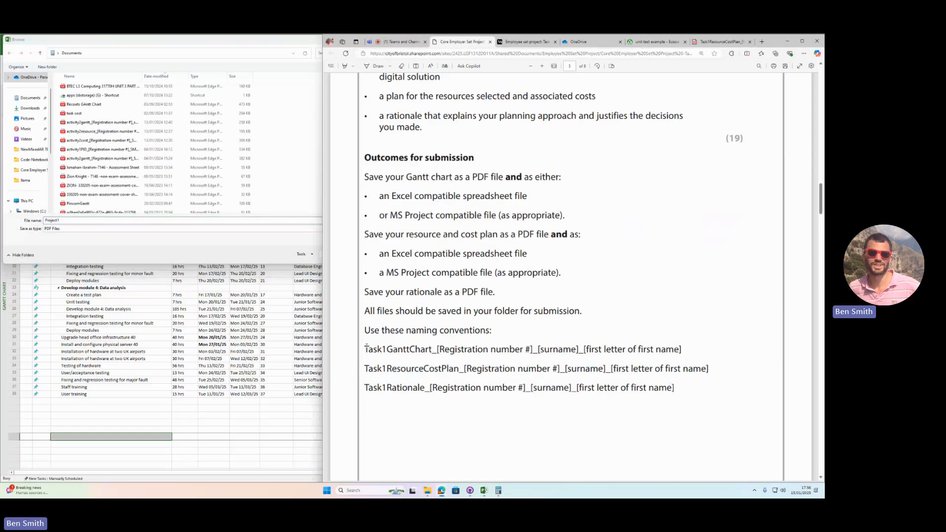
{"action": "left_click_drag", "start_coordinate": [367, 347], "coordinate": [680, 358]}
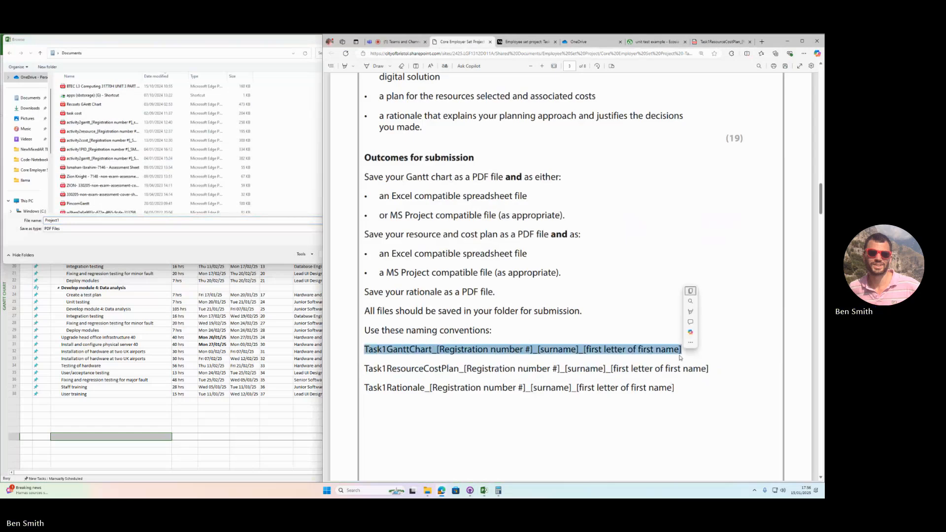
{"action": "key", "text": "ctrl+c"}
{"action": "left_click", "coordinate": [113, 222]}
{"action": "key", "text": "ctrl+a"}
{"action": "key", "text": "ctrl+v"}
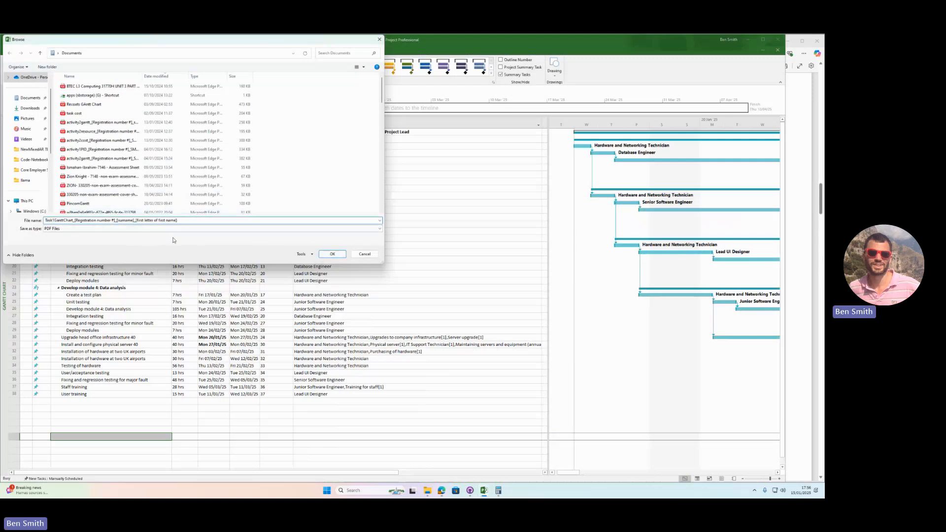
{"action": "left_click", "coordinate": [340, 256]}
{"action": "left_click", "coordinate": [410, 291]}
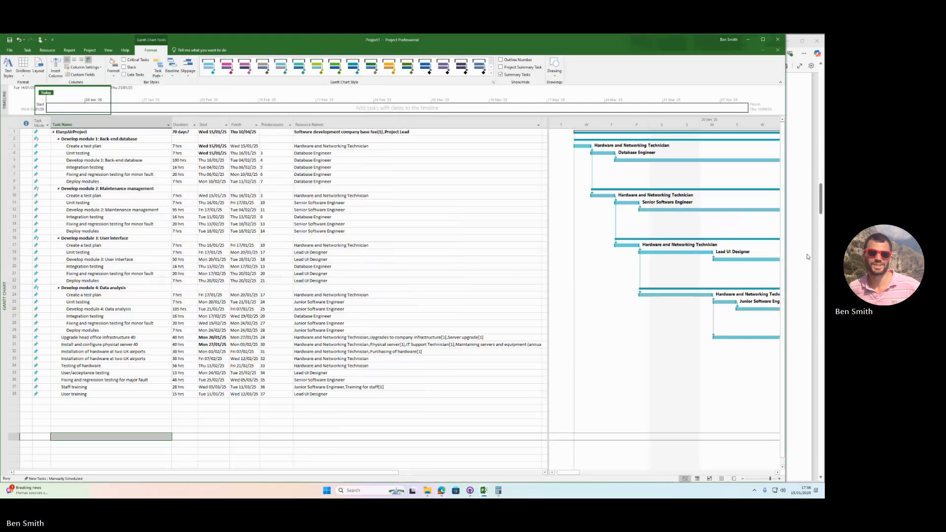
- Look in the Downloads folder for the exported Gantt chart PDF
{"action": "left_click", "coordinate": [428, 490]}
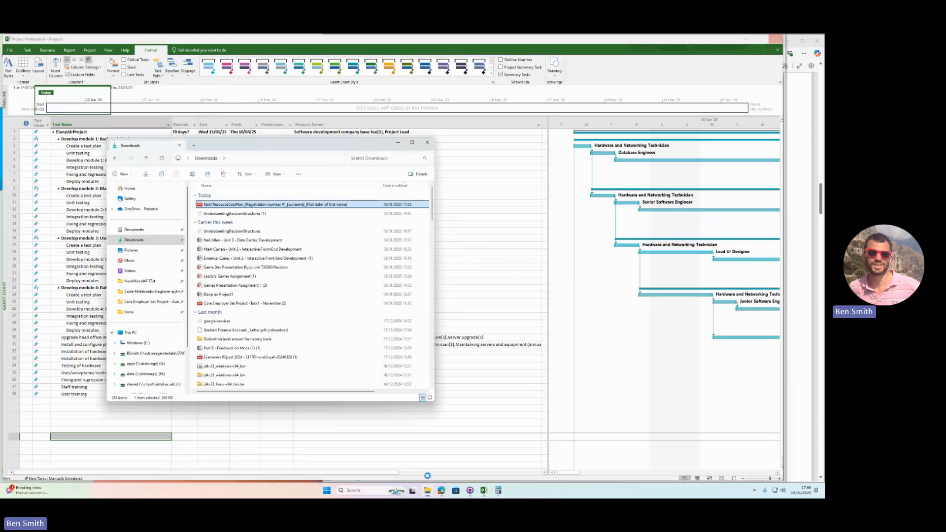
{"action": "left_click", "coordinate": [160, 240]}
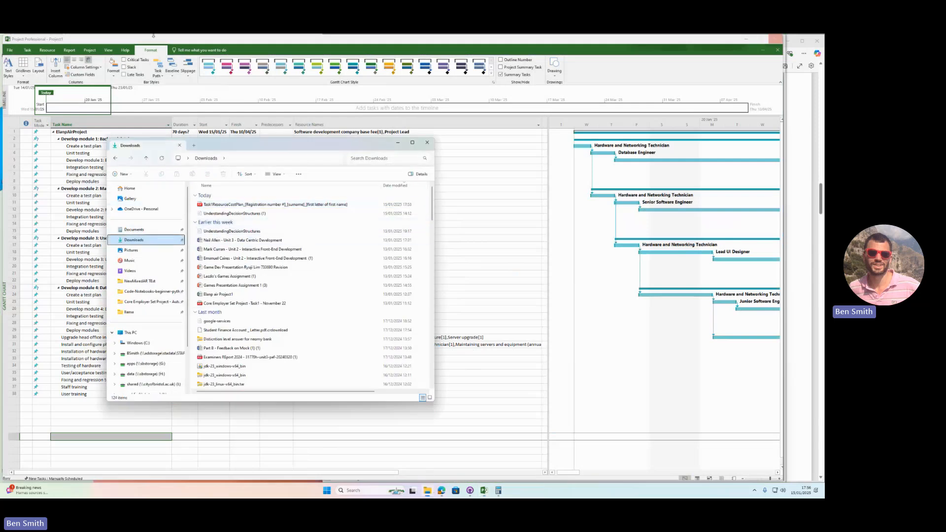
{"action": "left_click", "coordinate": [81, 37]}
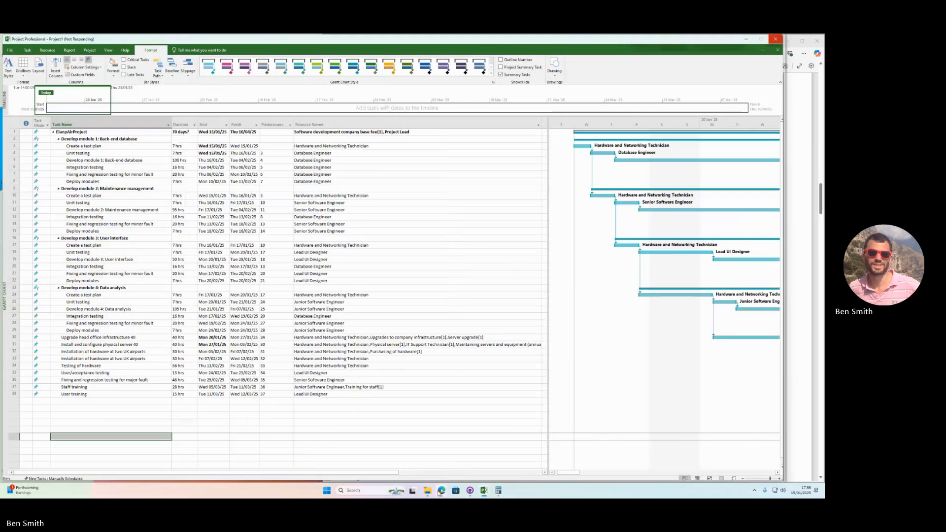
{"action": "mouse_move", "coordinate": [441, 492]}
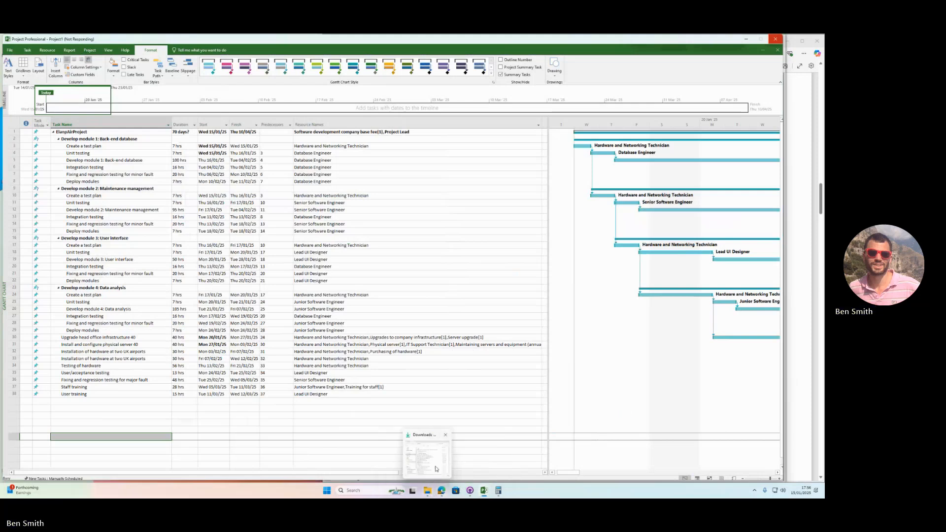
{"action": "left_click", "coordinate": [436, 468]}
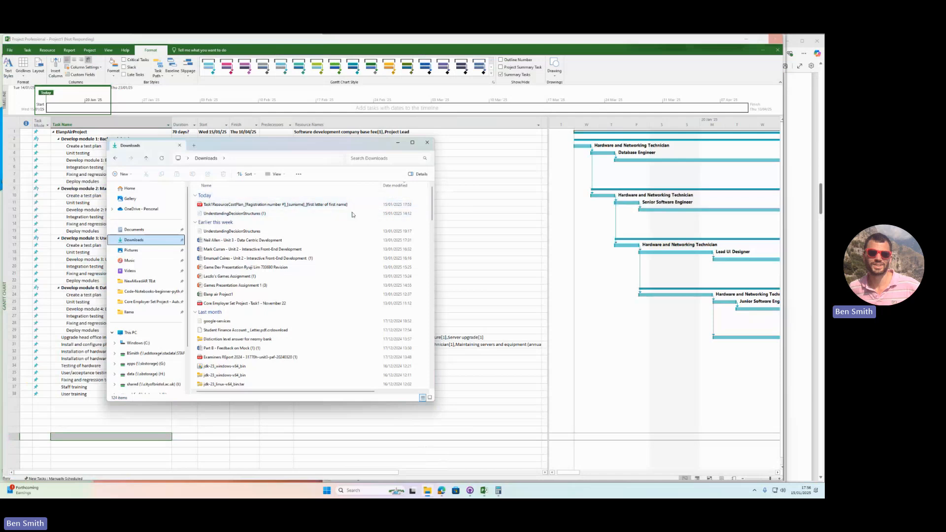
- Compare the brief's naming conventions for the Gantt chart and resource cost plan with the open resource cost plan PDF
{"action": "left_click", "coordinate": [797, 259]}
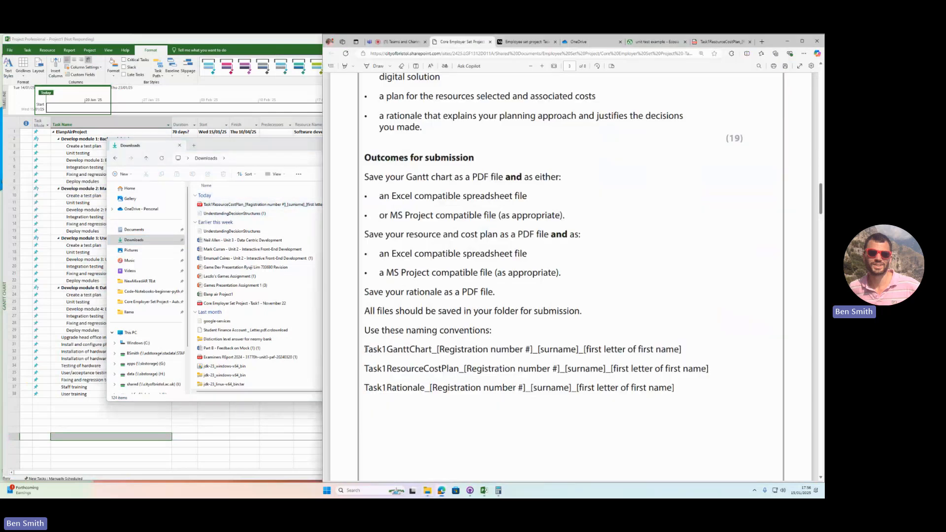
{"action": "left_click_drag", "start_coordinate": [365, 349], "coordinate": [640, 349]}
{"action": "double_click", "coordinate": [443, 369]}
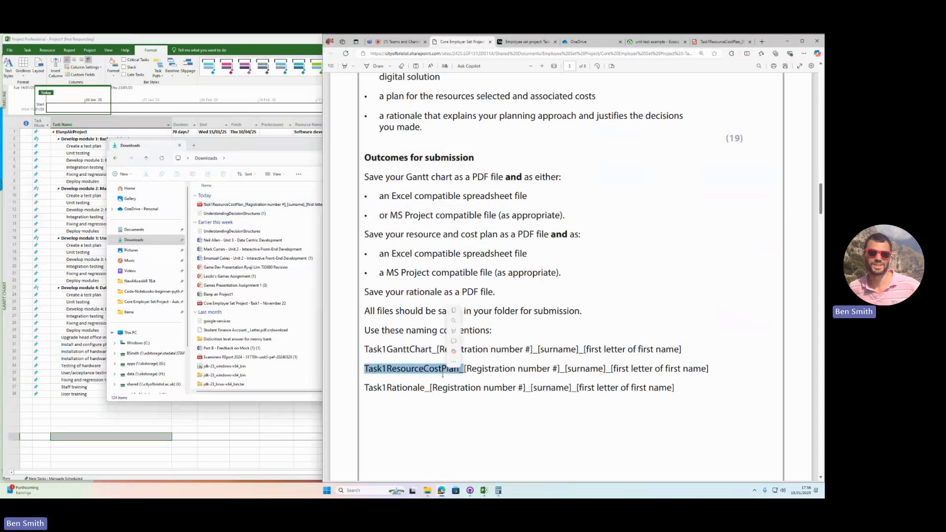
{"action": "left_click", "coordinate": [442, 372]}
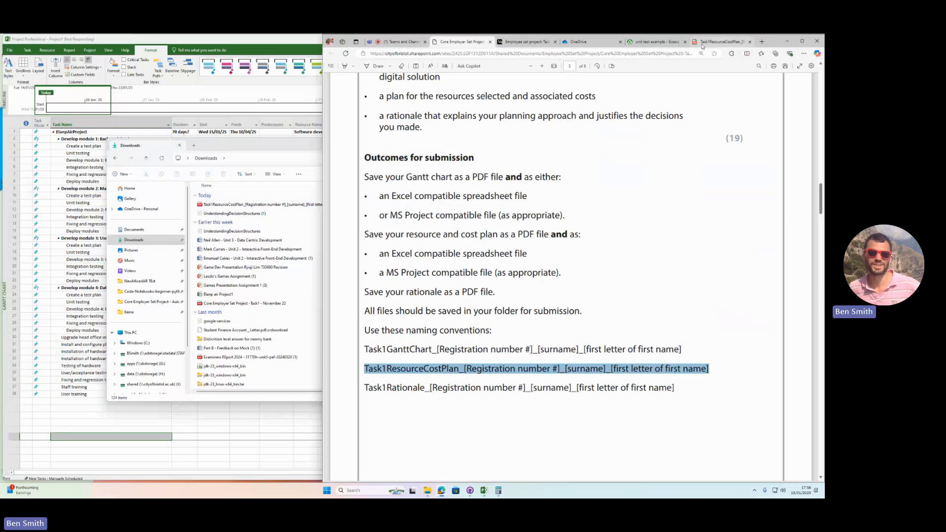
{"action": "left_click", "coordinate": [721, 42]}
{"action": "left_click", "coordinate": [468, 43]}
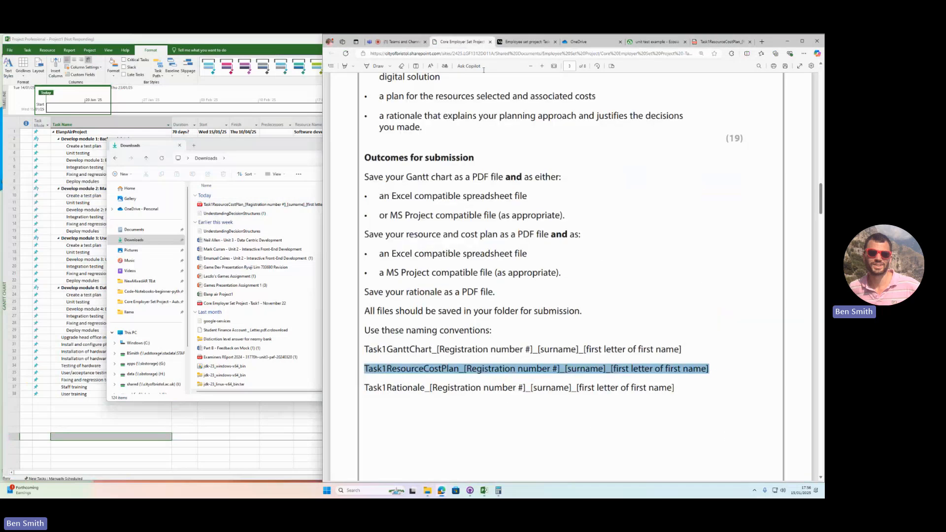
- Examine the mark scheme's Band 3 criteria for the resource and cost plan and the Gantt chart, plus the rationale row
{"action": "left_click", "coordinate": [542, 42]}
{"action": "left_click", "coordinate": [574, 42]}
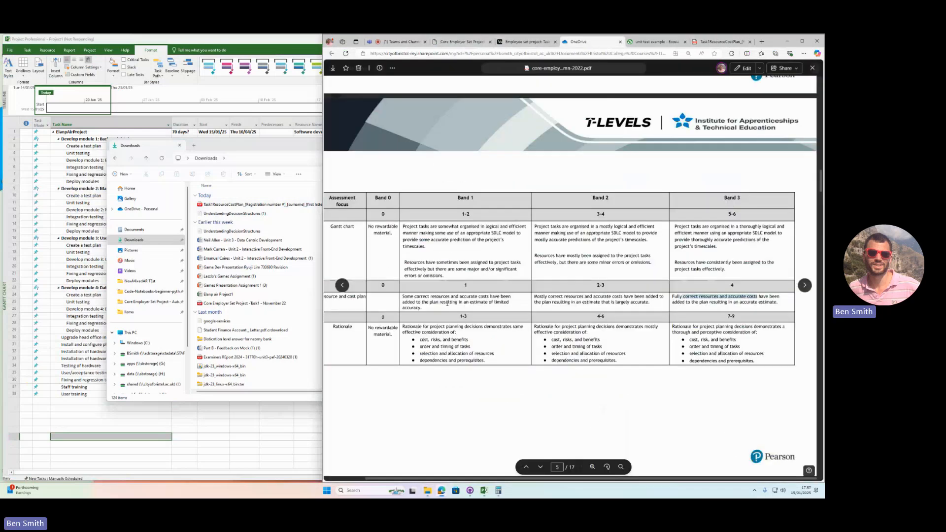
{"action": "left_click_drag", "start_coordinate": [672, 296], "coordinate": [779, 304]}
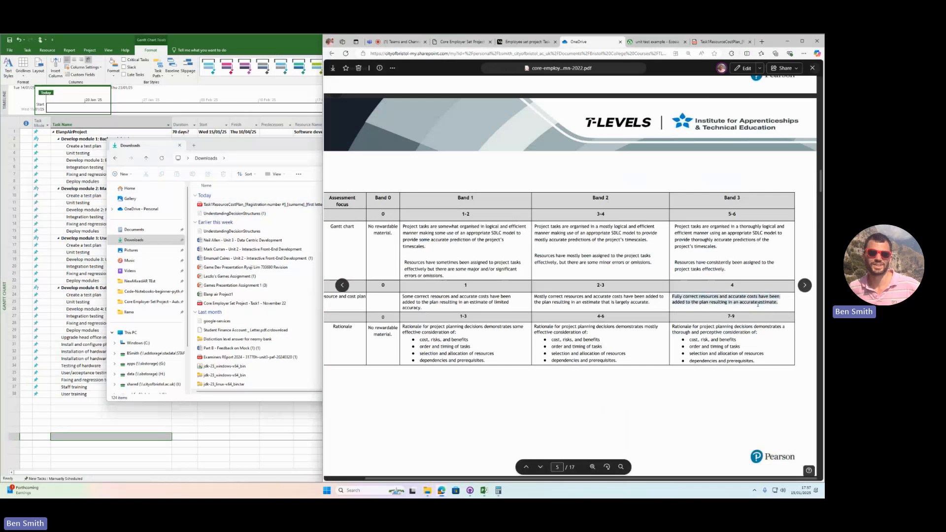
{"action": "left_click", "coordinate": [779, 303]}
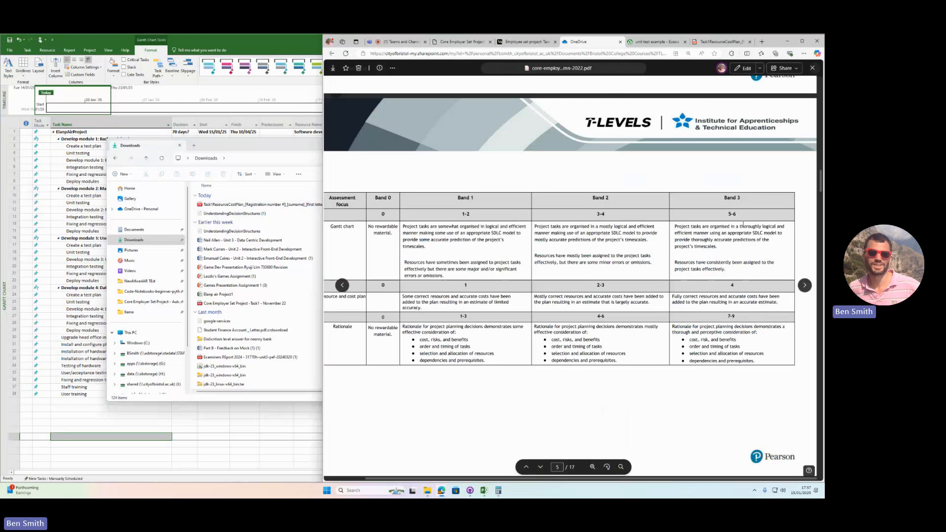
{"action": "left_click_drag", "start_coordinate": [741, 226], "coordinate": [723, 249]}
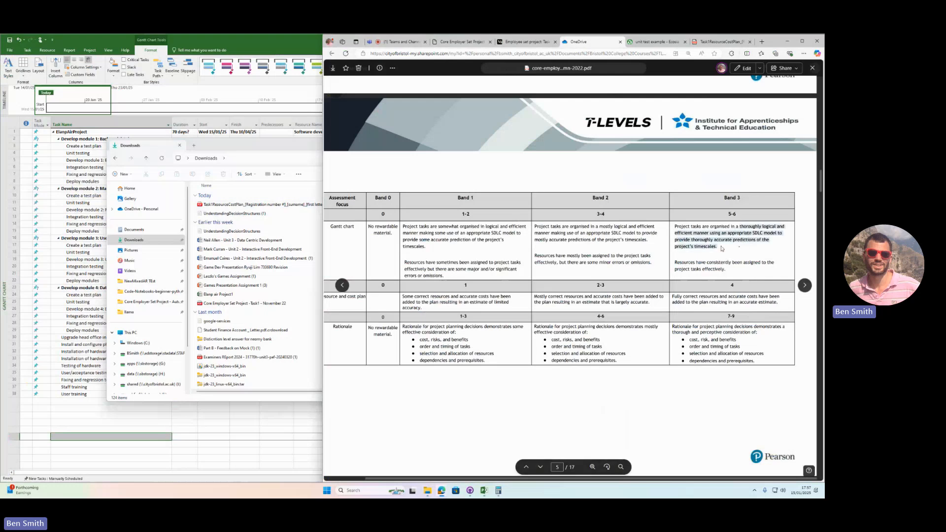
{"action": "left_click", "coordinate": [724, 245]}
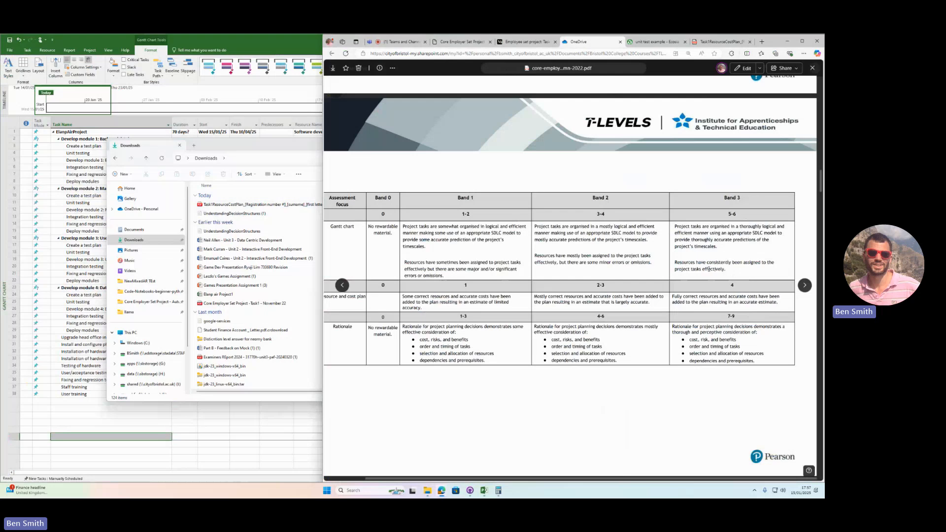
{"action": "left_click_drag", "start_coordinate": [679, 261], "coordinate": [727, 270]}
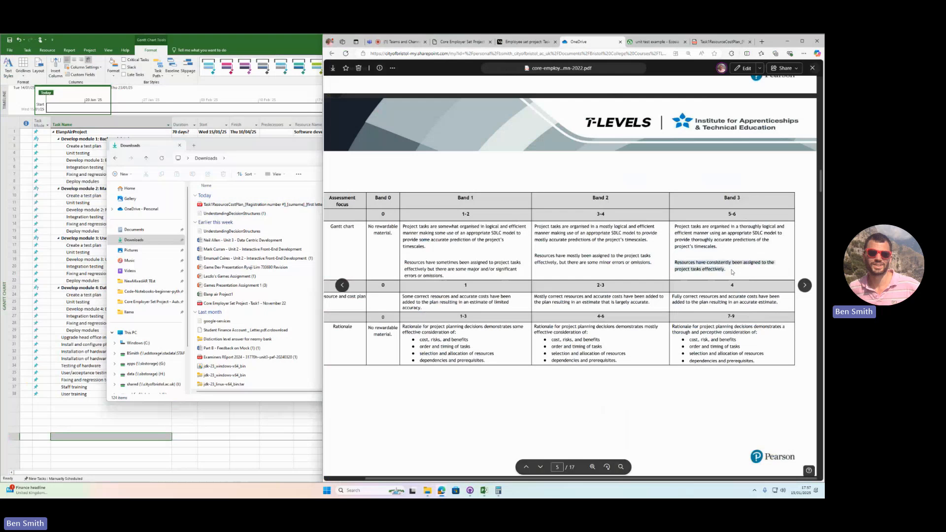
{"action": "left_click", "coordinate": [713, 270]}
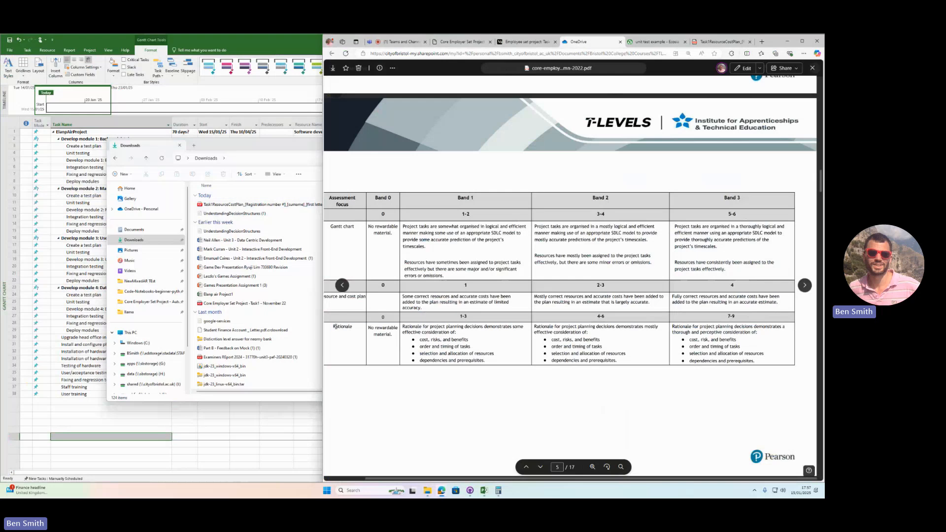
{"action": "left_click_drag", "start_coordinate": [359, 330], "coordinate": [784, 355]}
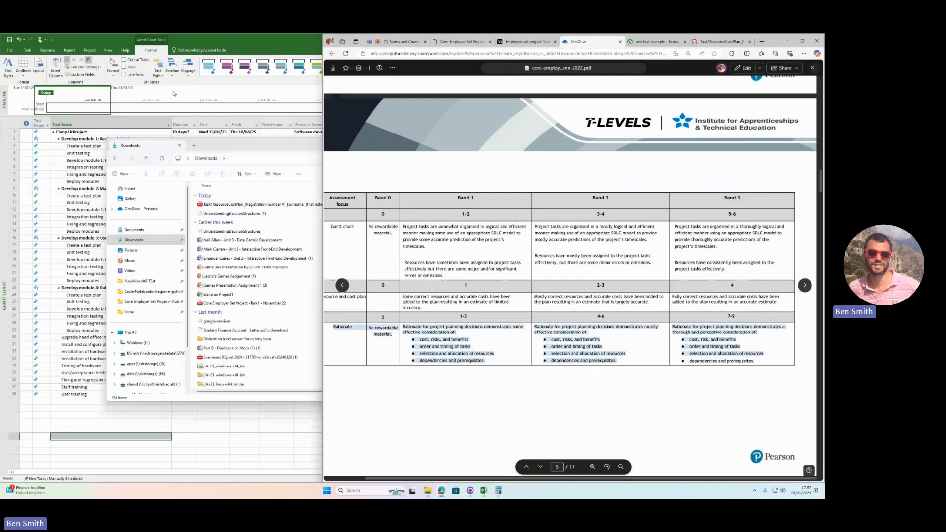
{"action": "left_click", "coordinate": [193, 37]}
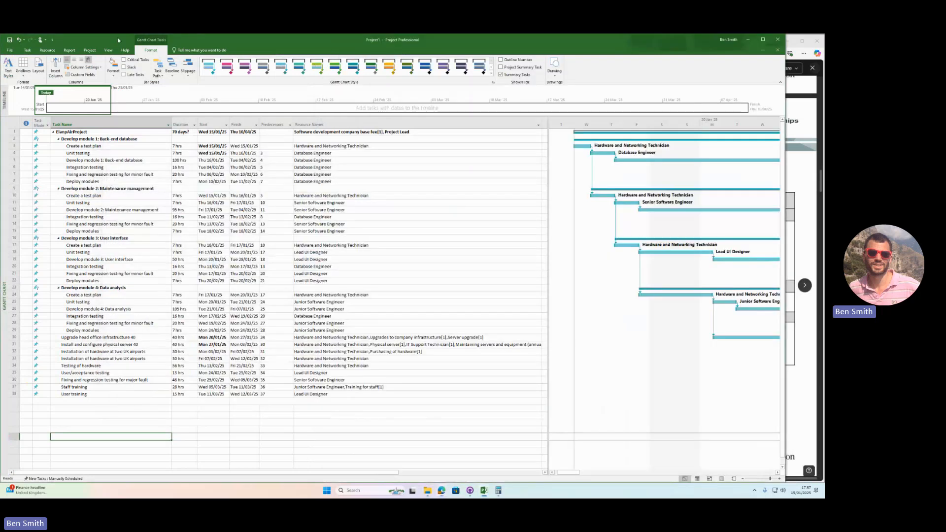
{"action": "left_click", "coordinate": [427, 490]}
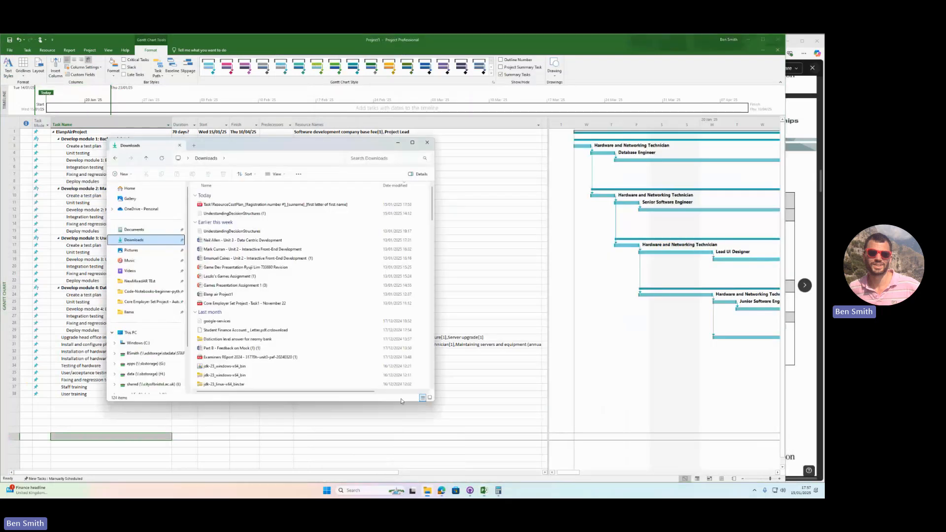
{"action": "left_click", "coordinate": [102, 47]}
{"action": "left_click", "coordinate": [84, 189]}
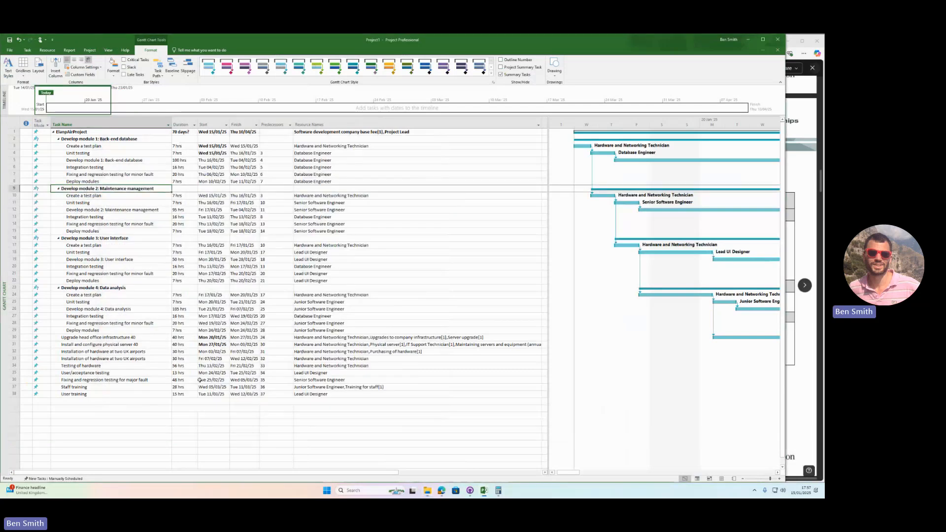
- Move the exported Task1GanttChart PDF from the Documents folder to the Downloads folder
{"action": "left_click", "coordinate": [429, 491]}
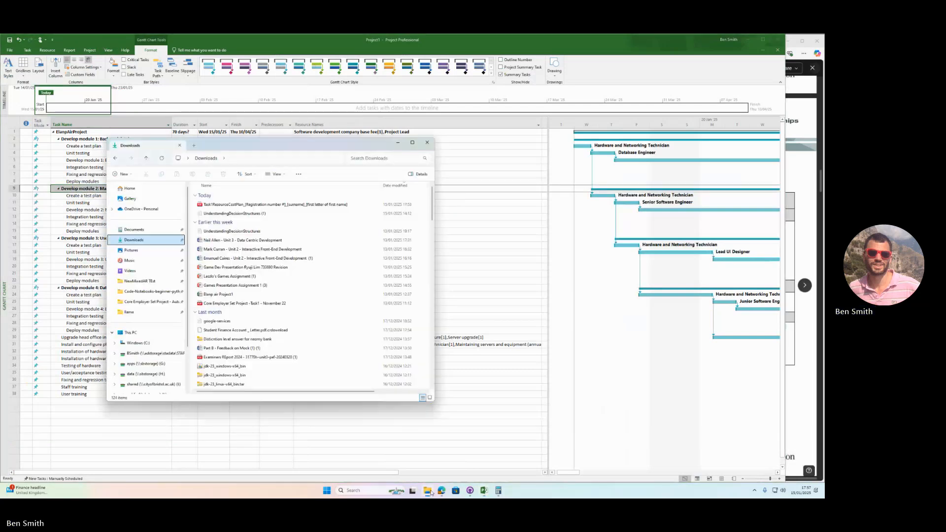
{"action": "left_click", "coordinate": [146, 231]}
{"action": "left_click_drag", "start_coordinate": [232, 195], "coordinate": [139, 240]}
{"action": "left_click", "coordinate": [138, 240]}
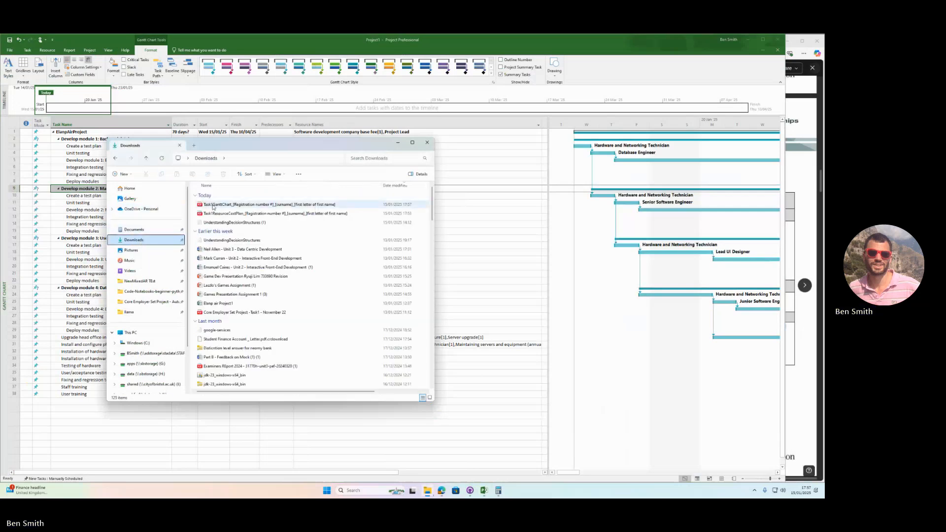
- Open the Task1GanttChart PDF and check its task table, resource names and bars across the pages
{"action": "double_click", "coordinate": [213, 205]}
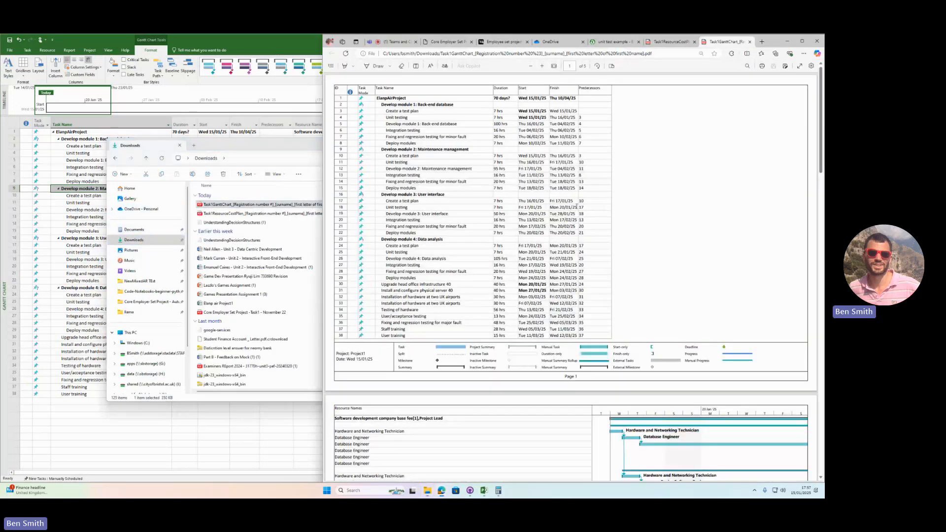
{"action": "scroll", "coordinate": [594, 237], "scroll_direction": "down", "scroll_amount": 10}
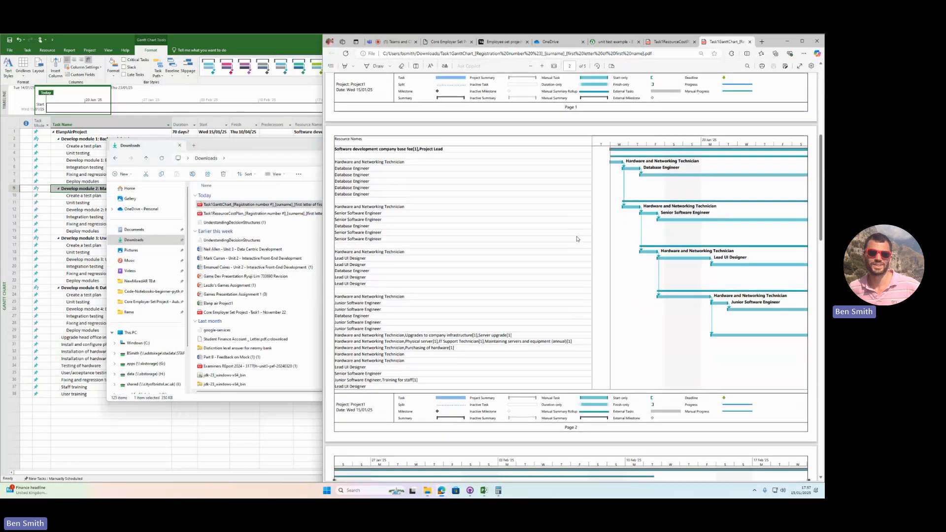
{"action": "scroll", "coordinate": [572, 239], "scroll_direction": "down", "scroll_amount": 10}
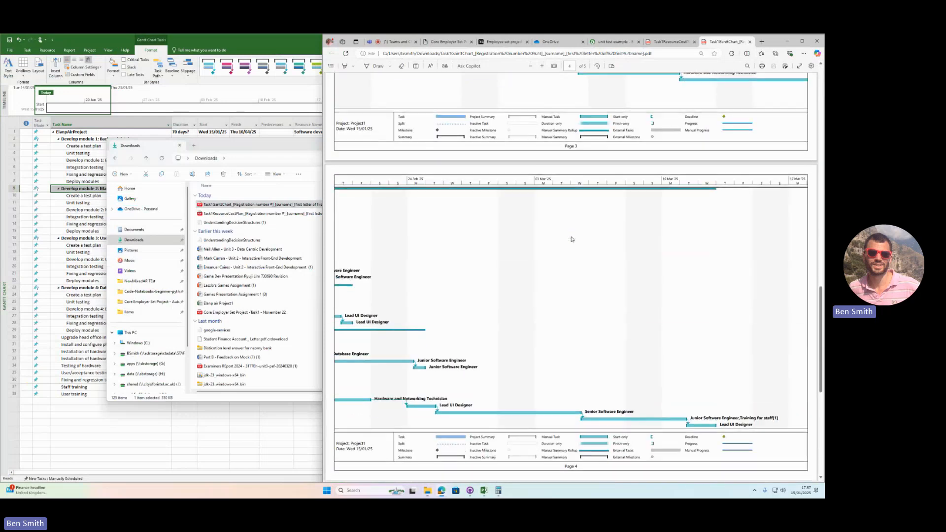
{"action": "scroll", "coordinate": [630, 222], "scroll_direction": "down", "scroll_amount": 1}
{"action": "scroll", "coordinate": [677, 205], "scroll_direction": "up", "scroll_amount": 2}
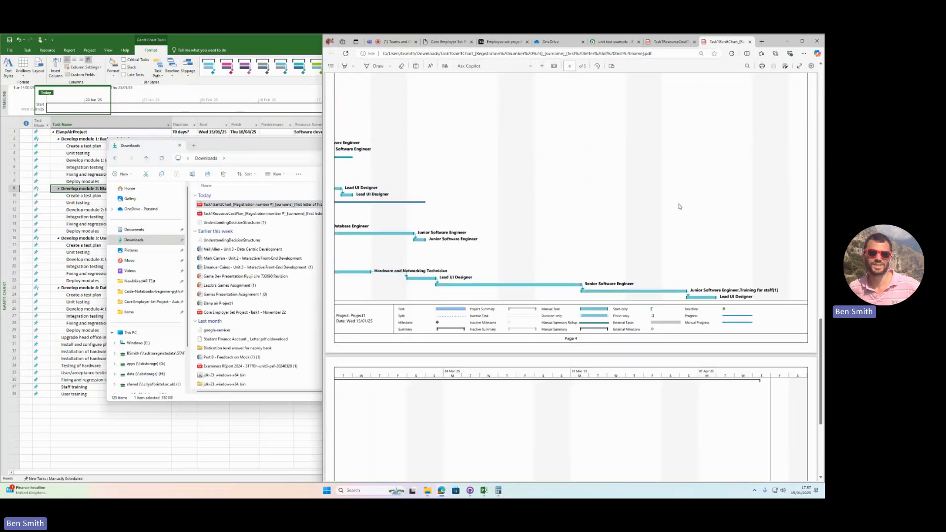
- View the resource cost plan PDF, close both exported PDFs and switch back to the Gantt chart in Microsoft Project
{"action": "left_click", "coordinate": [672, 42]}
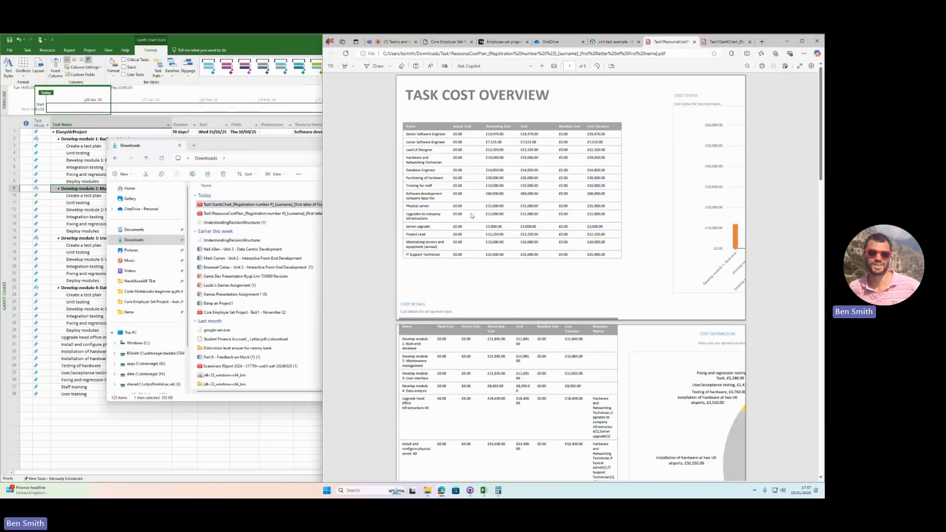
{"action": "left_click", "coordinate": [694, 43]}
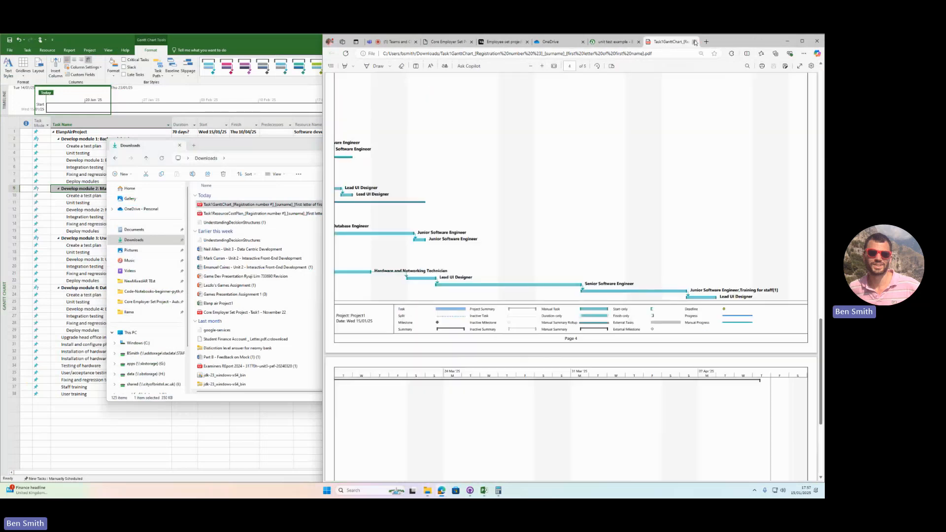
{"action": "left_click", "coordinate": [695, 42]}
{"action": "left_click", "coordinate": [192, 51]}
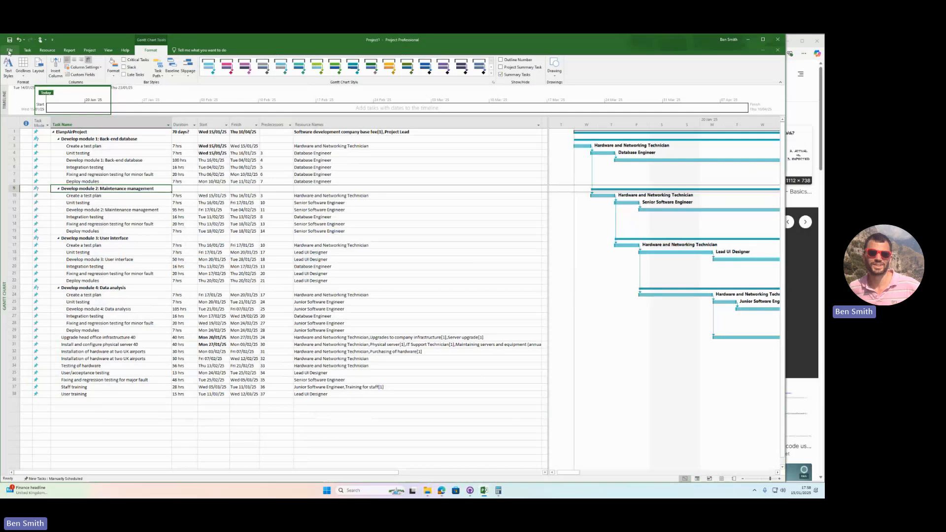
- Save the project file in the Documents folder under the name ElanAirExampleWorkthrough
{"action": "left_click", "coordinate": [10, 51]}
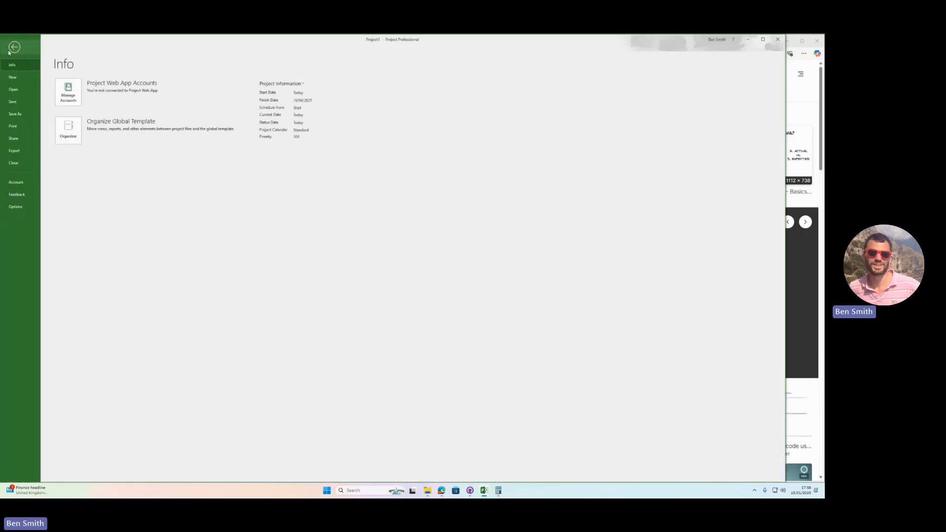
{"action": "left_click", "coordinate": [16, 115]}
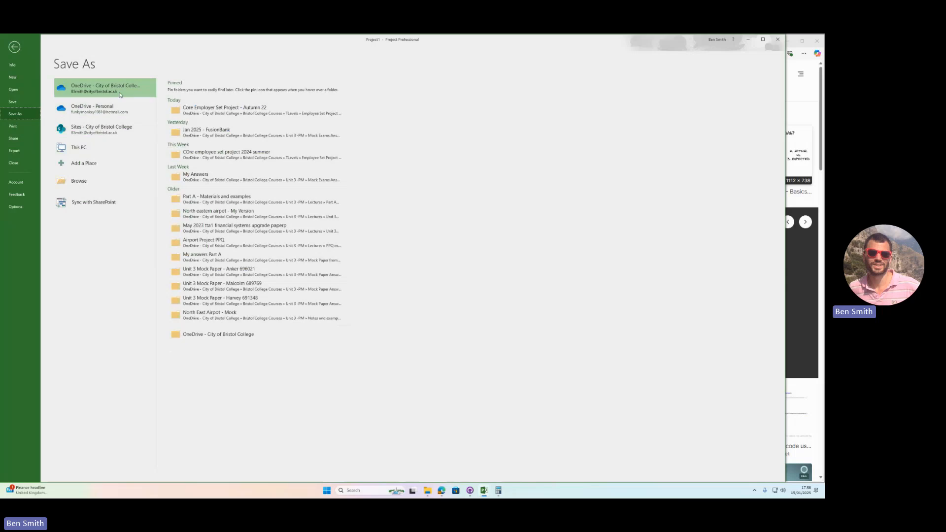
{"action": "left_click", "coordinate": [79, 181]}
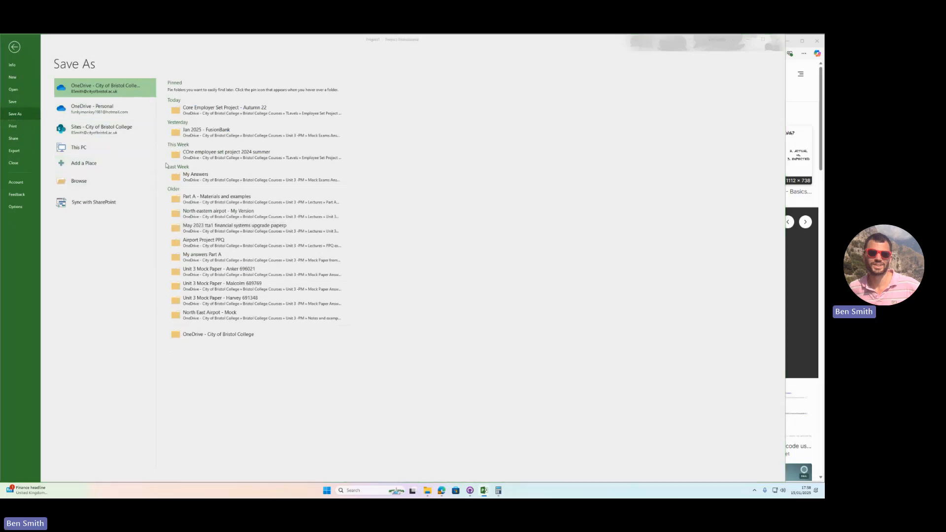
{"action": "scroll", "coordinate": [34, 129], "scroll_direction": "up", "scroll_amount": 4}
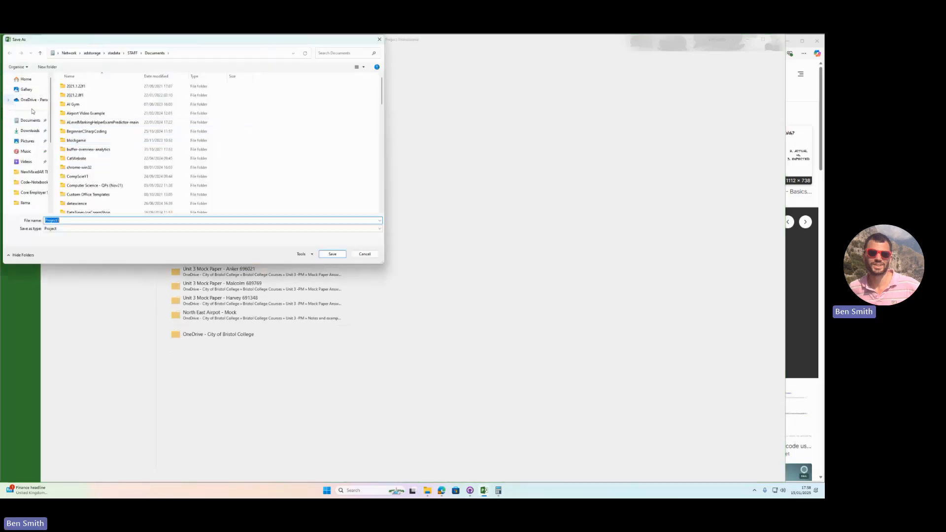
{"action": "left_click", "coordinate": [30, 120]}
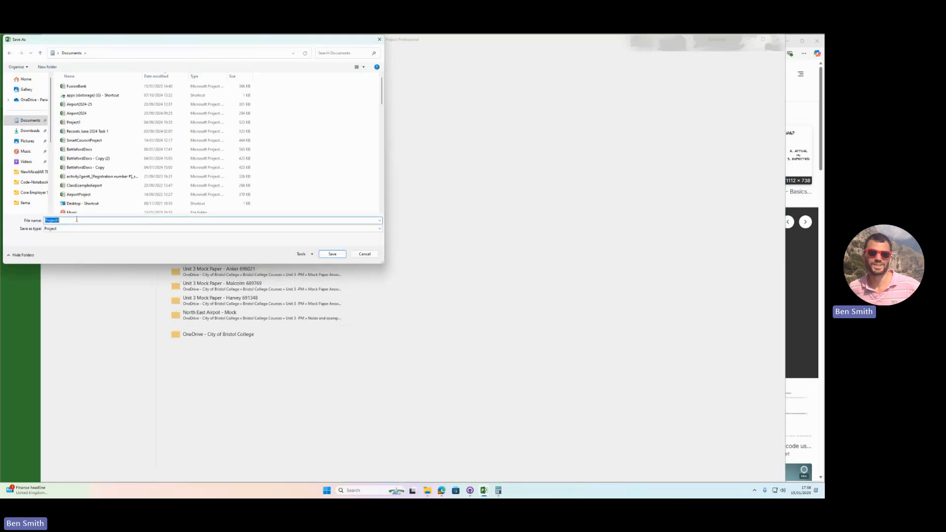
{"action": "type", "text": "Eln"}
{"action": "left_click", "coordinate": [340, 254]}
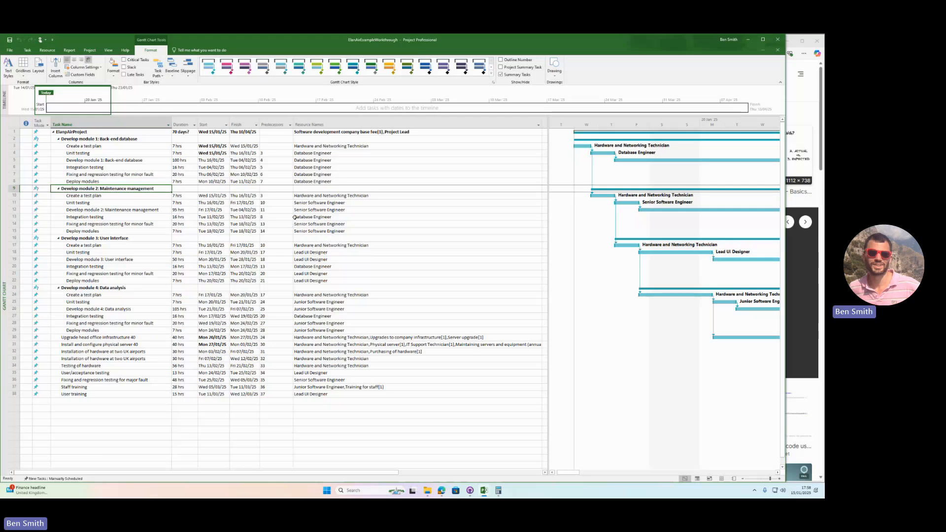
- Switch to the Teams meeting in the browser and stop its recording and transcription
{"action": "left_click", "coordinate": [440, 490]}
{"action": "left_click", "coordinate": [407, 456]}
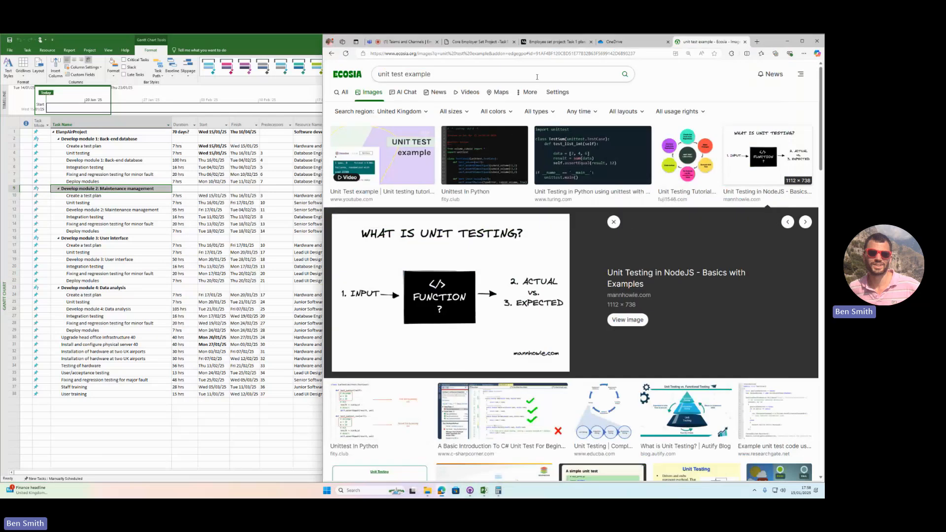
{"action": "left_click", "coordinate": [409, 42]}
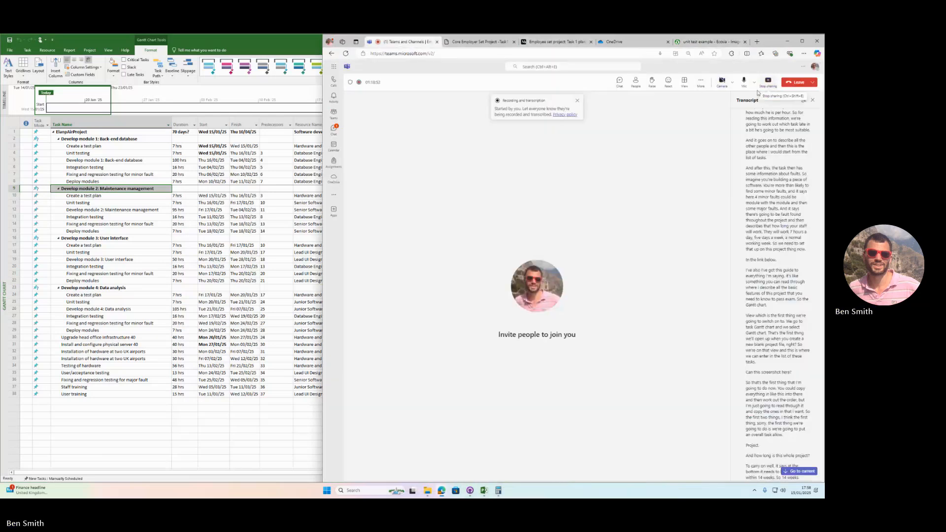
{"action": "left_click", "coordinate": [702, 84]}
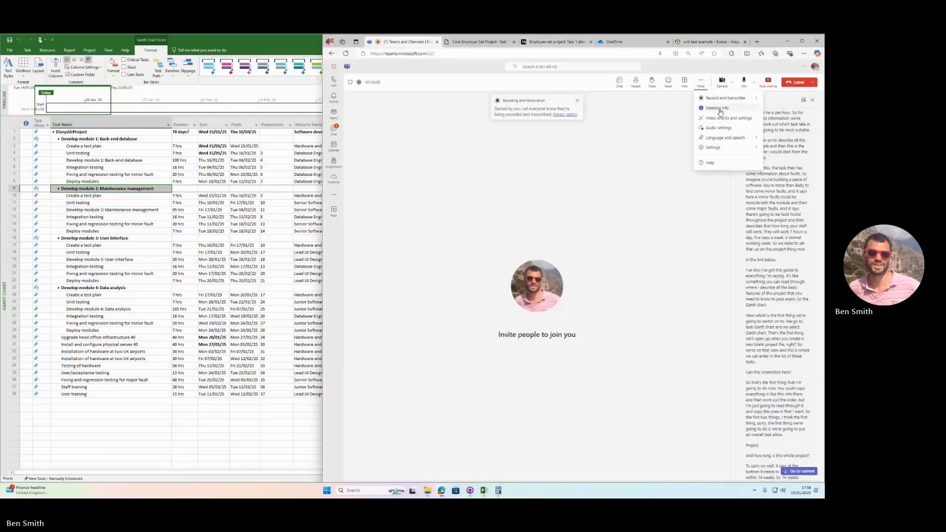
{"action": "mouse_move", "coordinate": [722, 101]}
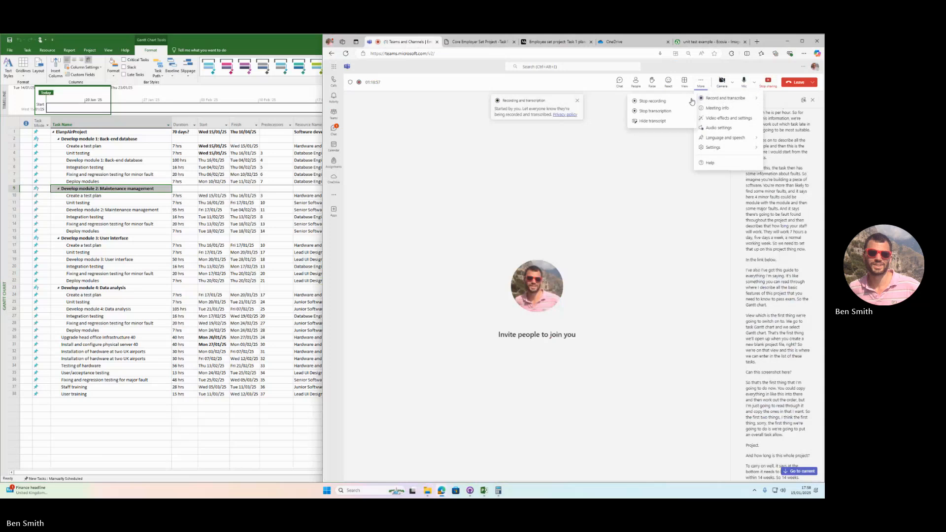
{"action": "left_click", "coordinate": [664, 102]}
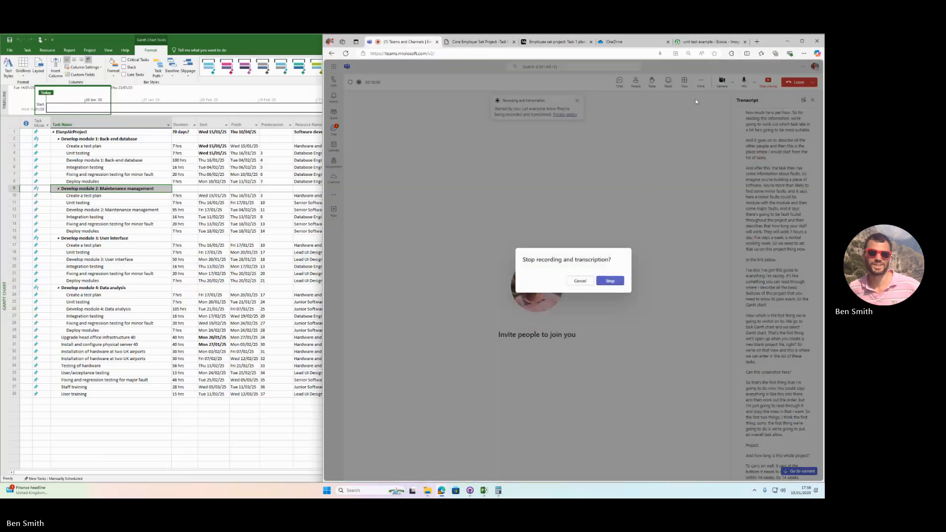